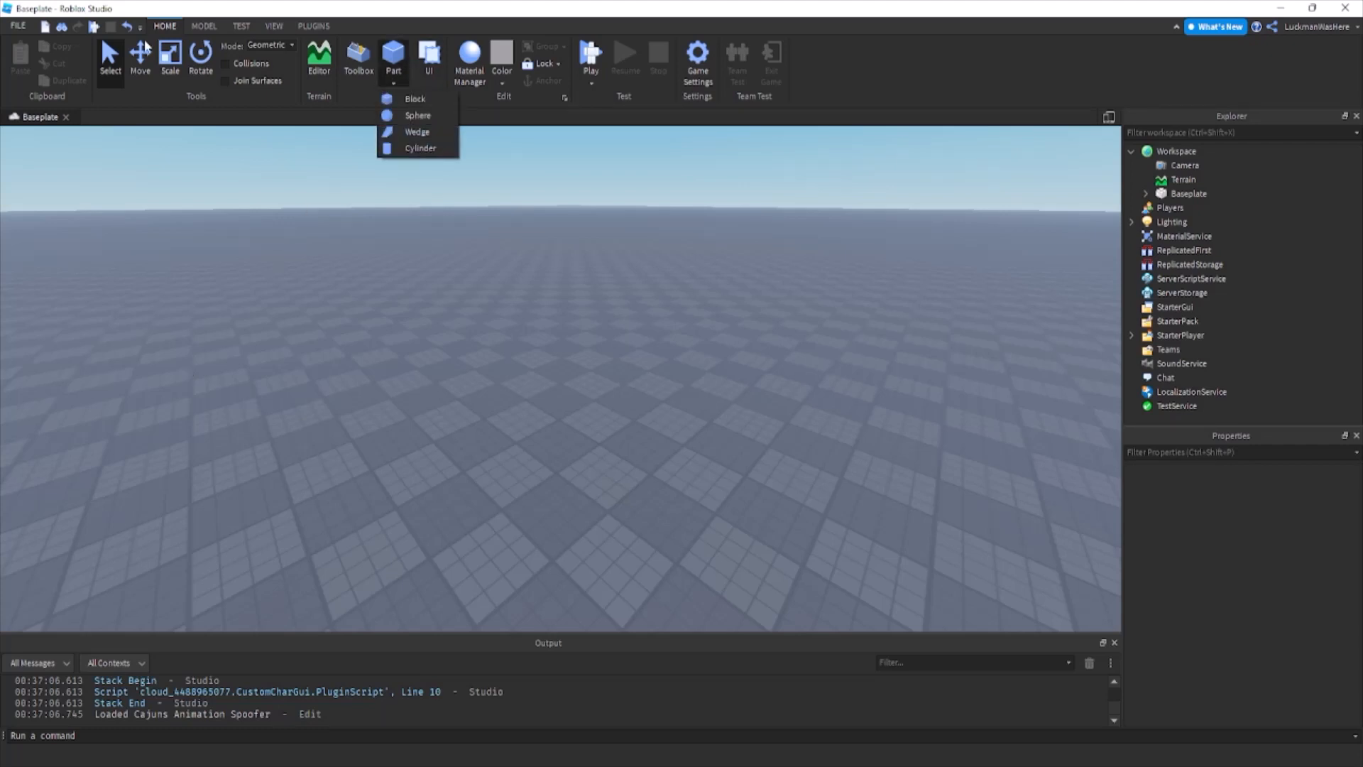
Insert a block part on the baseplate and scale it into a long, low wall.
click(411, 99)
ctrl+drag(585, 372, 557, 232)
scroll(547, 291, down, 2)
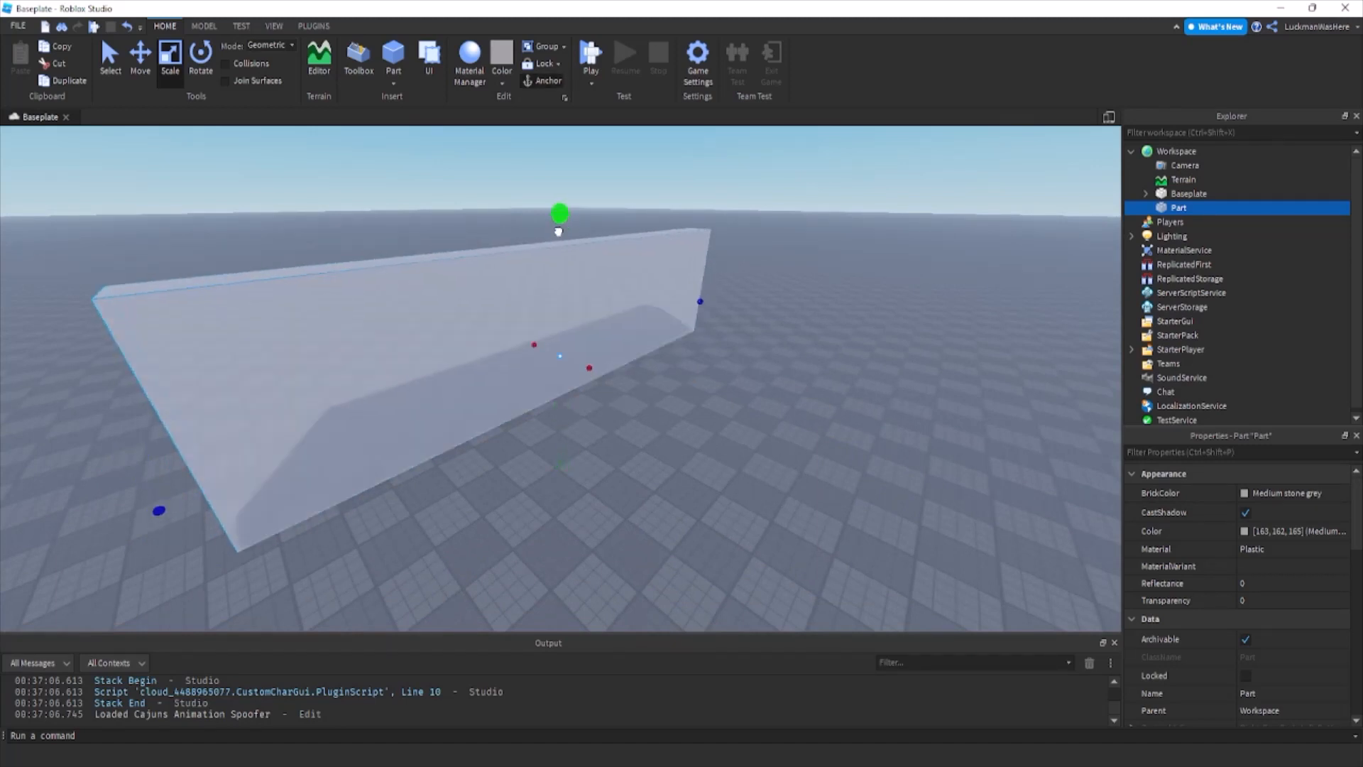
right_drag(557, 231, 551, 259)
drag(556, 231, 556, 368)
Set the wall's BrickColor to Rust and its material to Wood.
click(1271, 493)
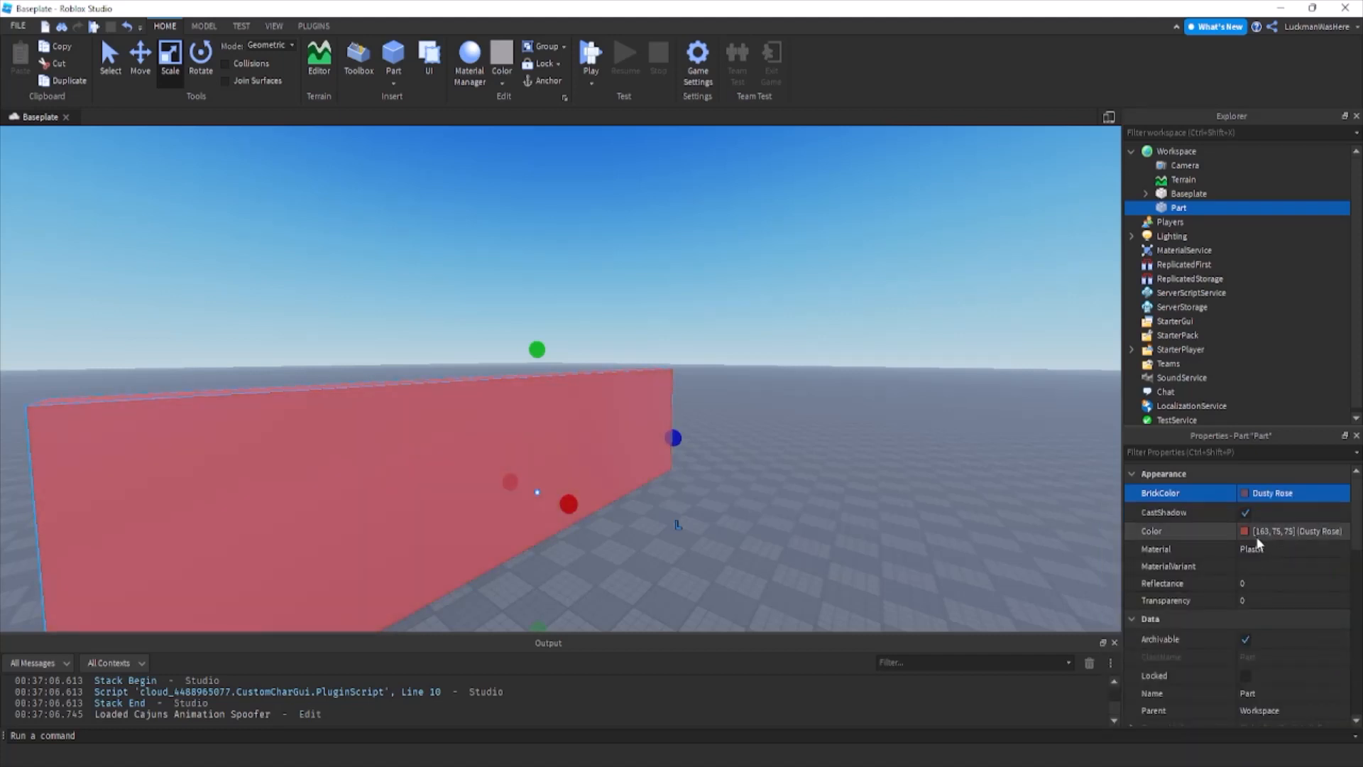
click(1270, 492)
click(1331, 664)
click(1290, 552)
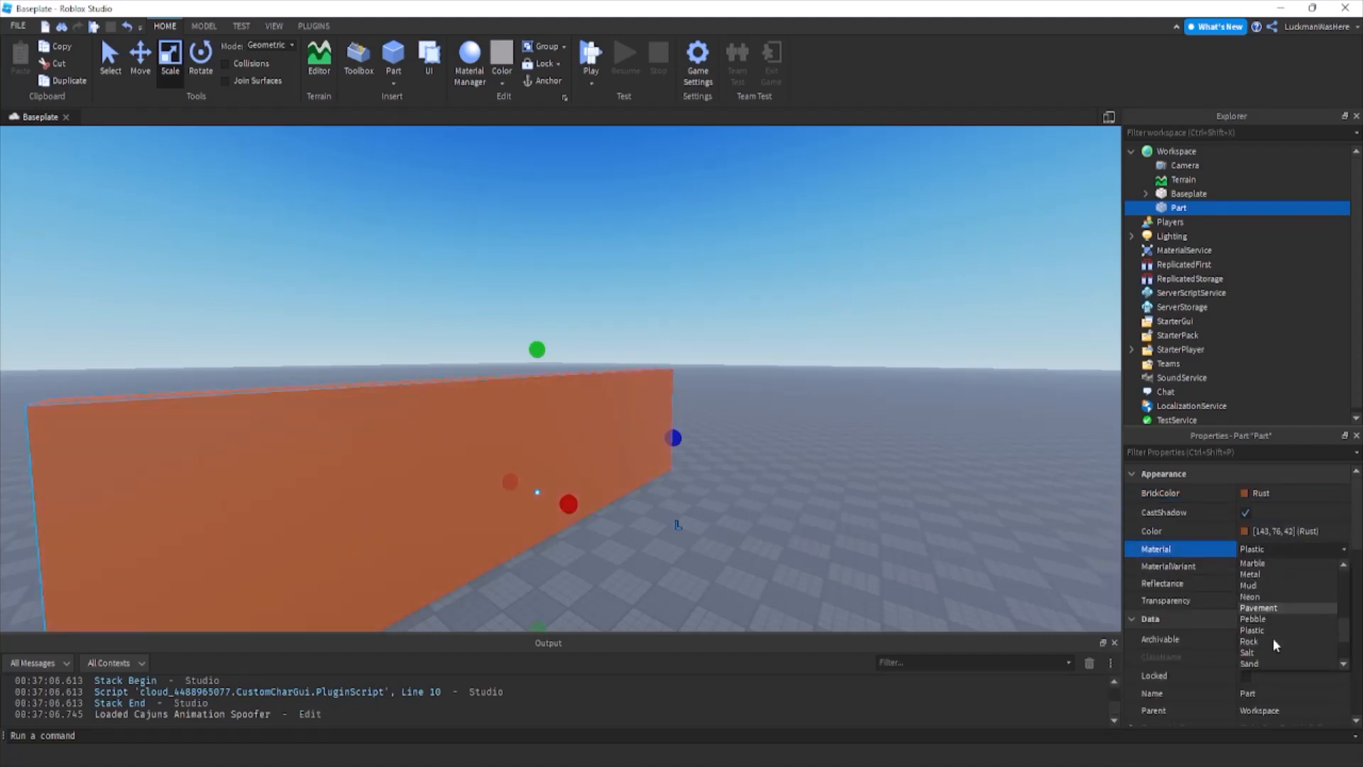
click(1266, 653)
Adjust the wall's thickness, then duplicate it as a perpendicular second wall meeting it at a corner and scale its length.
scroll(566, 505, down, 1)
right_drag(566, 505, 497, 568)
key(ctrl+d)
drag(243, 496, 1029, 475)
scroll(1028, 475, down, 2)
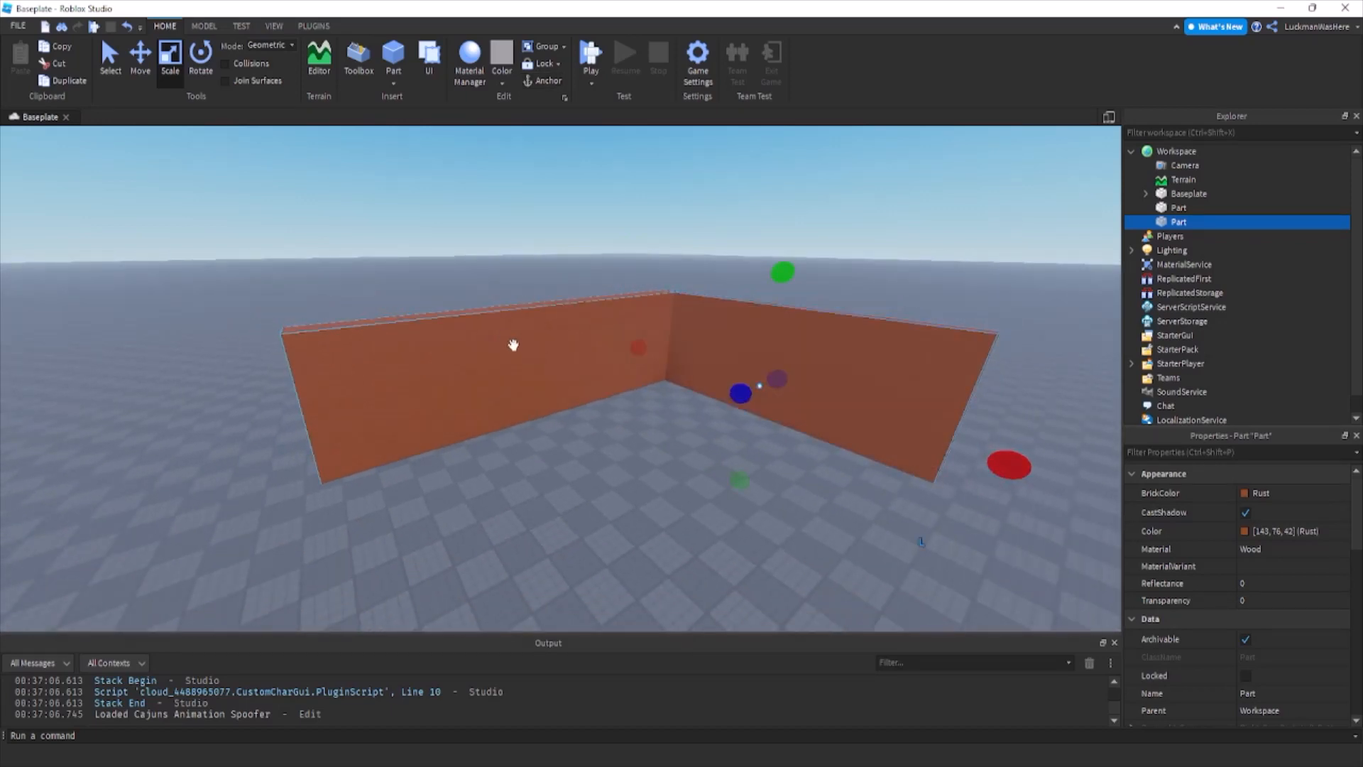
scroll(1022, 452, down, 1)
drag(954, 448, 1091, 506)
Duplicate both walls together, rotate the copies and place them opposite to close a four-sided room.
ctrl+click(556, 350)
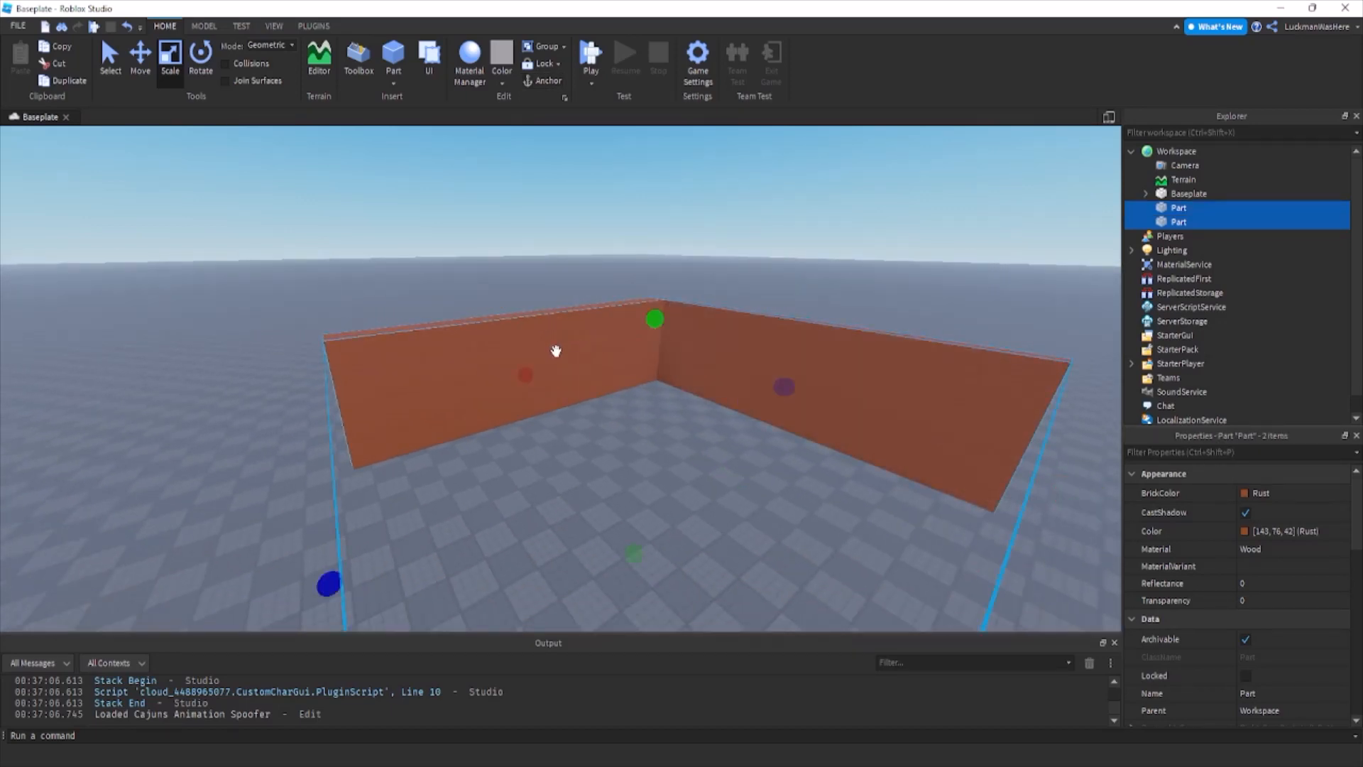
key(ctrl+d)
key(ctrl+r)
right_drag(556, 351, 786, 360)
ctrl+click(816, 365)
ctrl+click(758, 312)
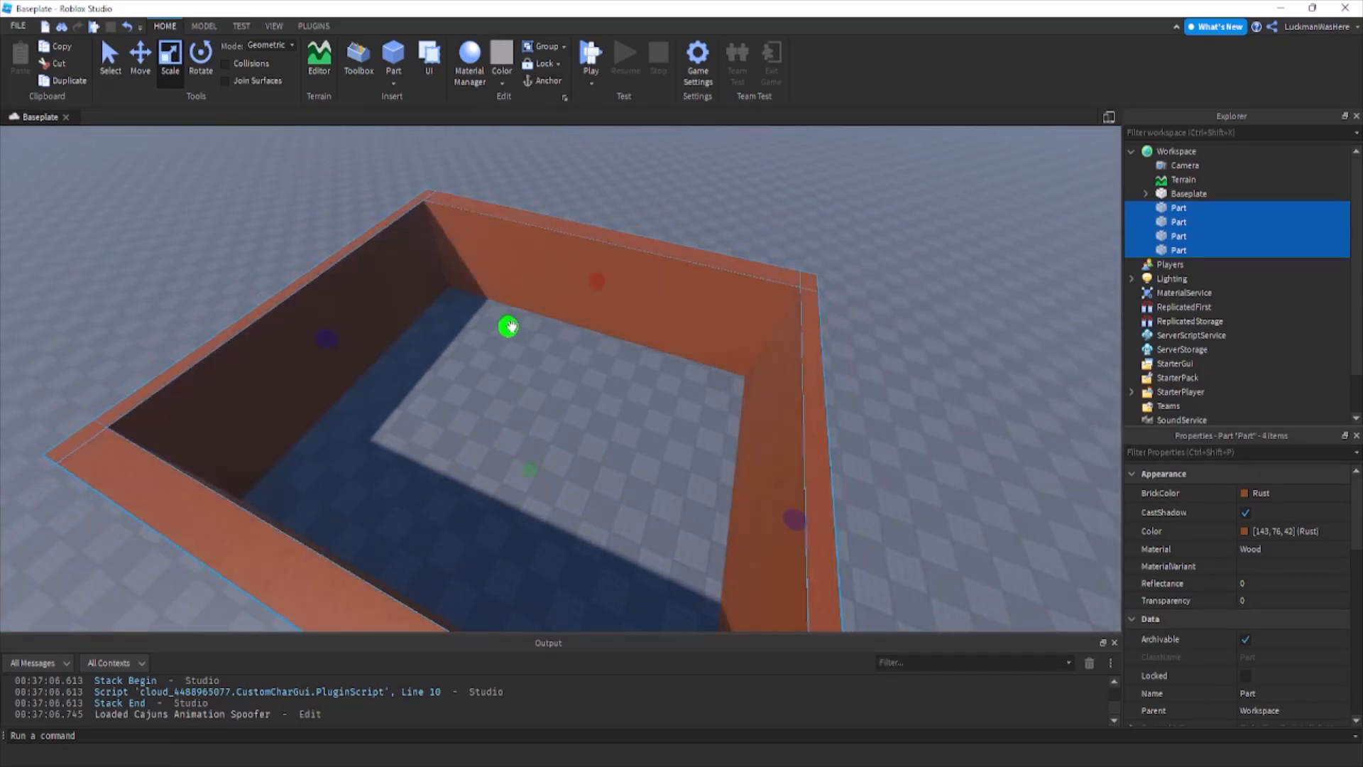
Duplicate all four walls and lower and scale the copies into a low trim along the room's inner base.
key(ctrl+d)
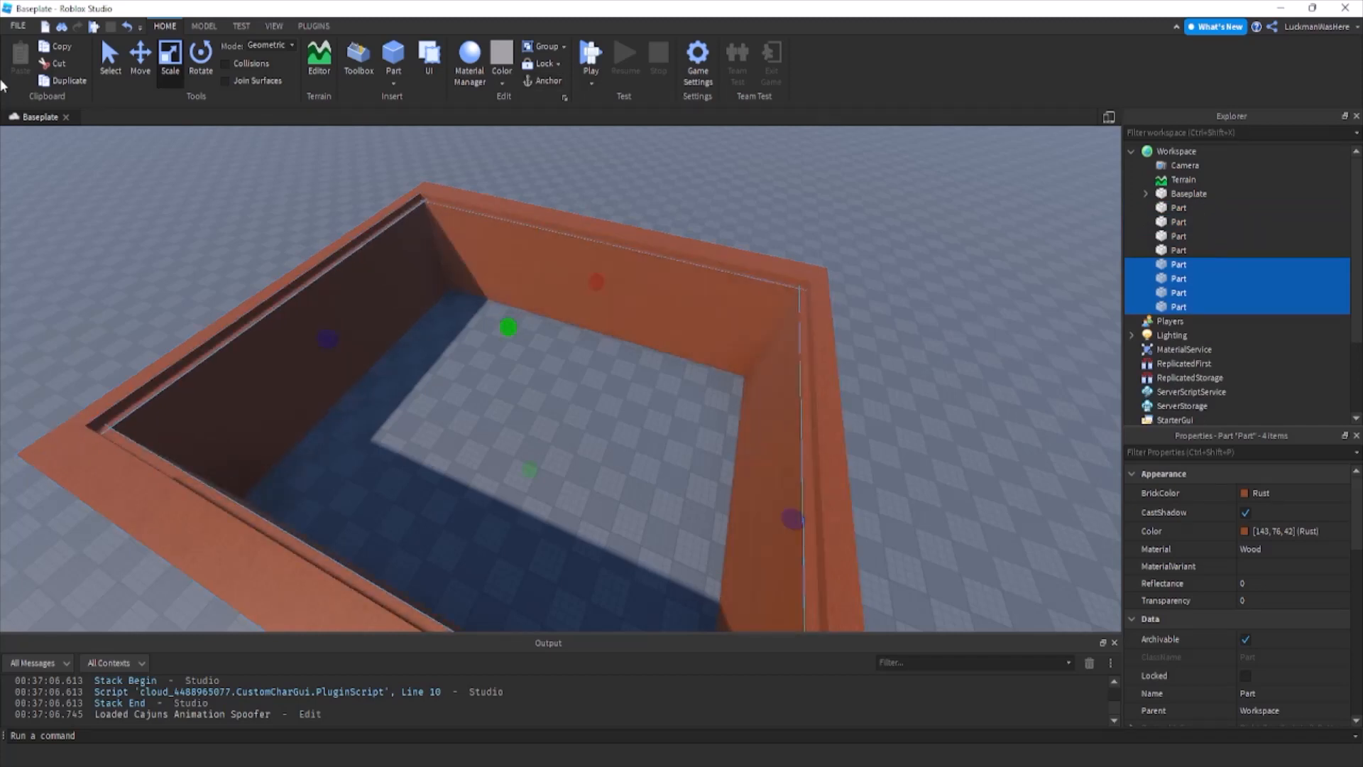
click(140, 65)
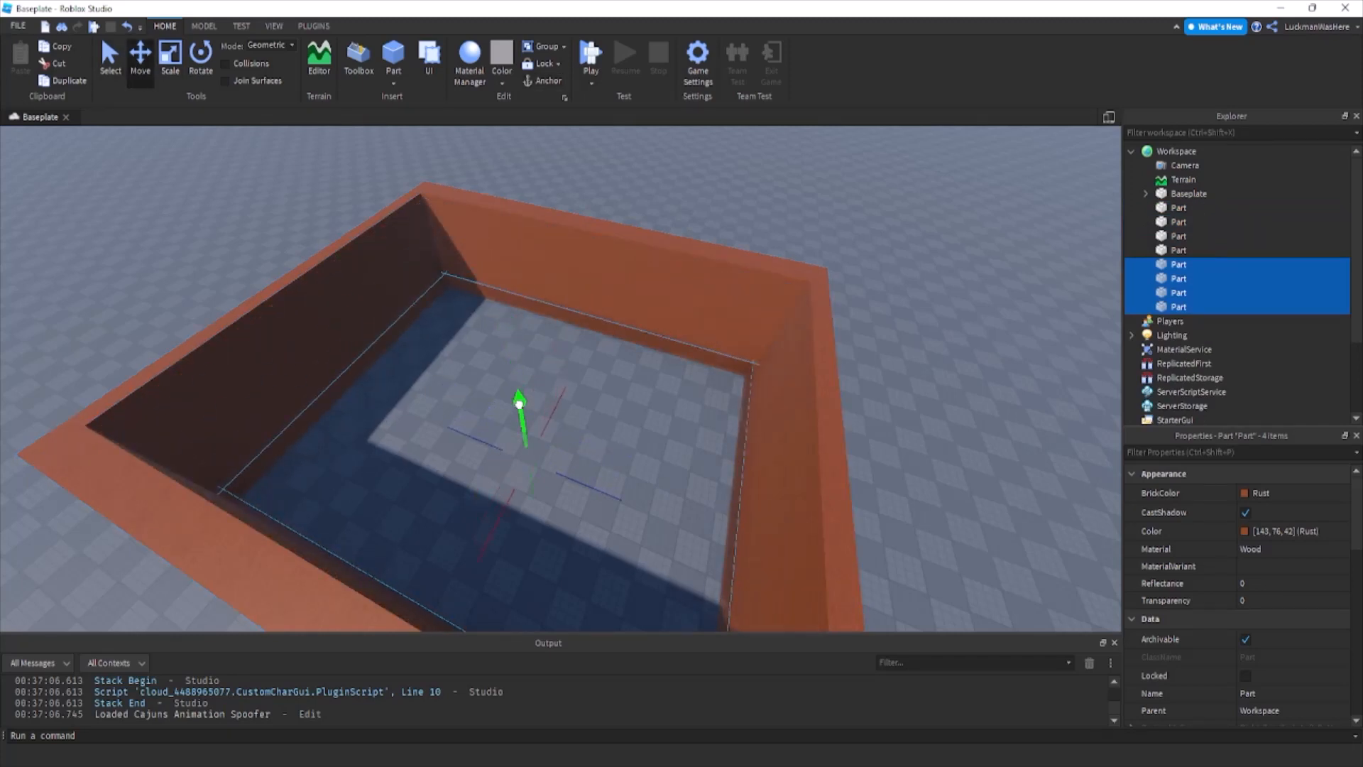
scroll(519, 403, up, 5)
right_drag(519, 404, 523, 404)
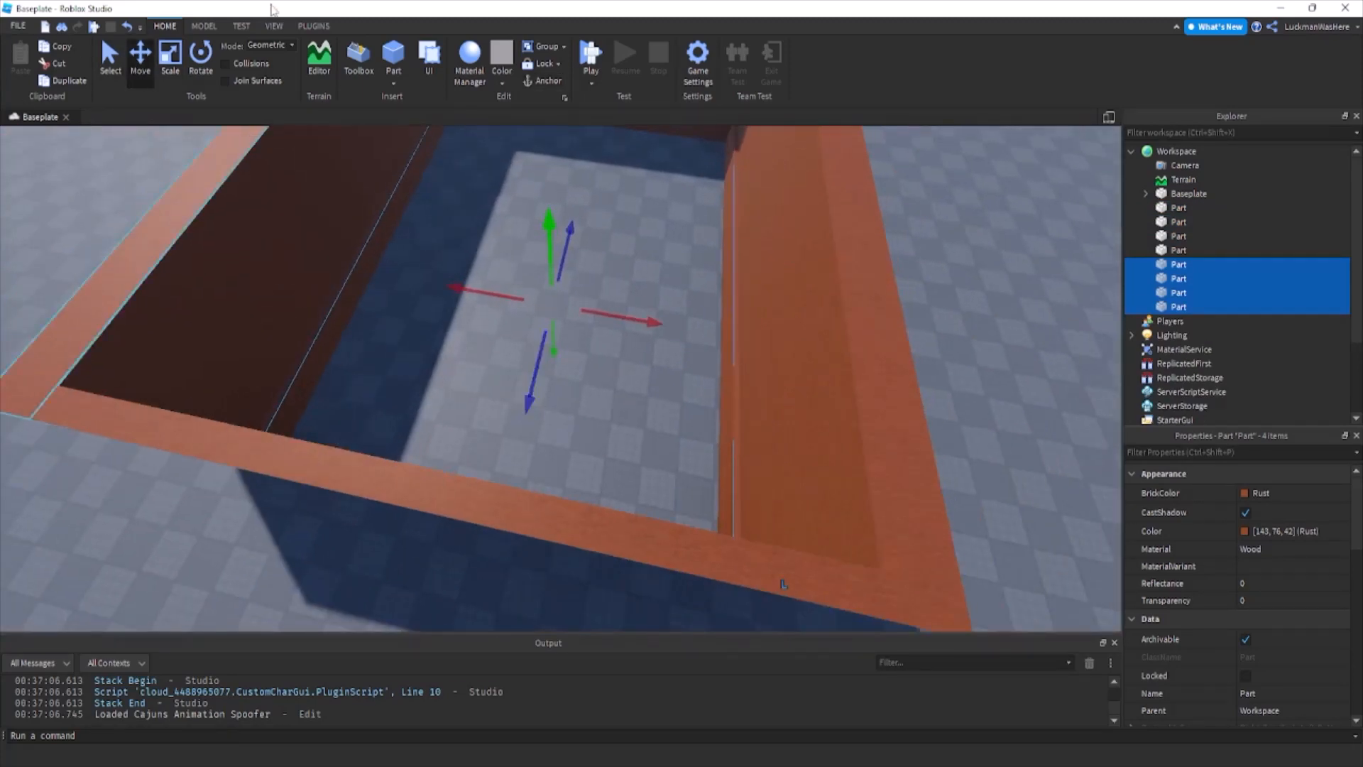
click(171, 60)
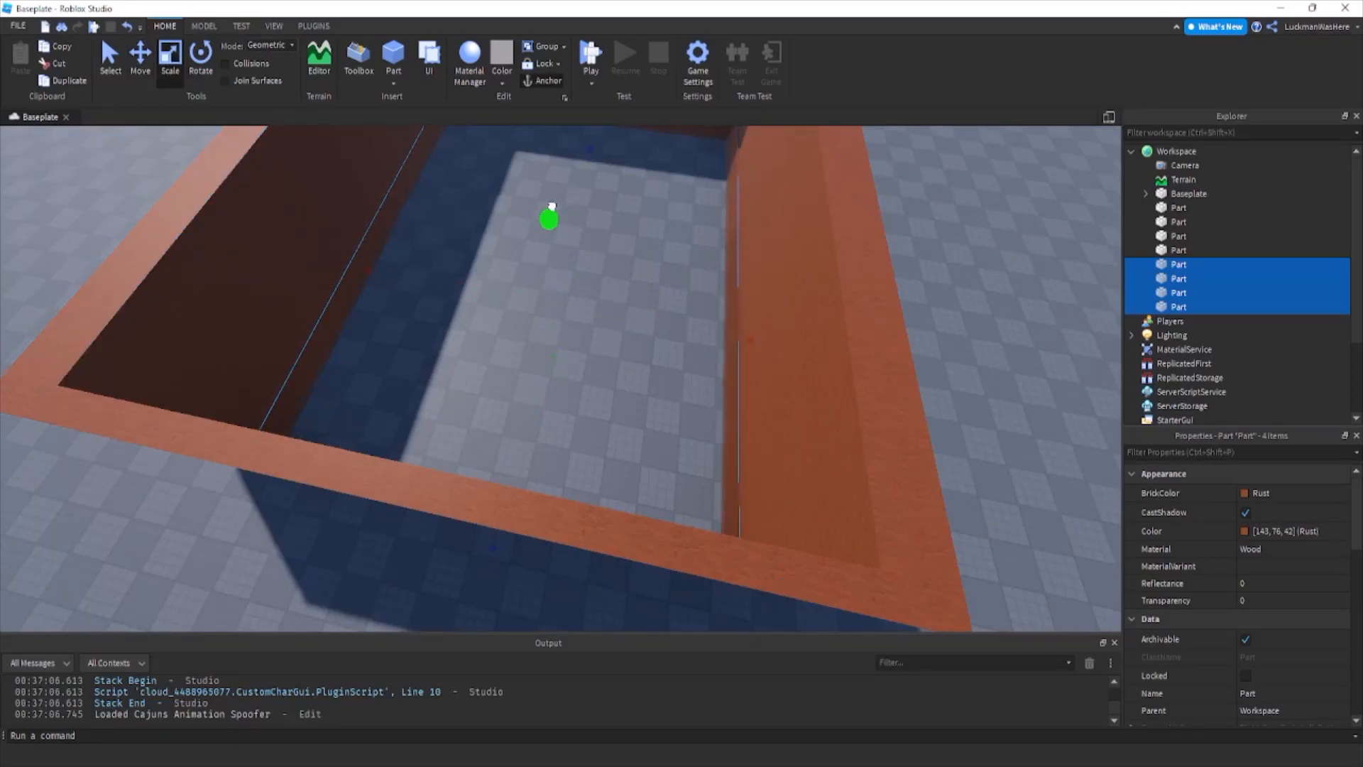
key(w)
right_drag(367, 213, 366, 213)
click(141, 64)
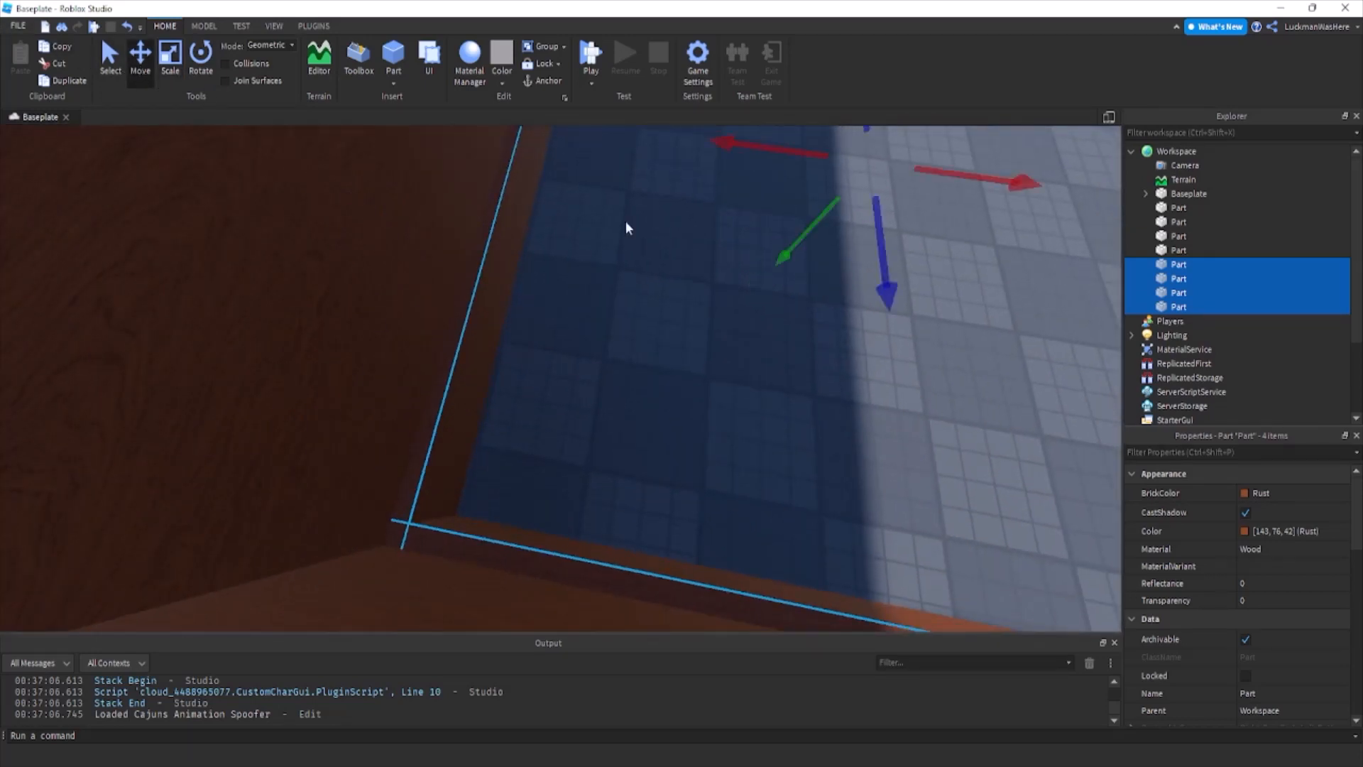
right_drag(667, 219, 668, 219)
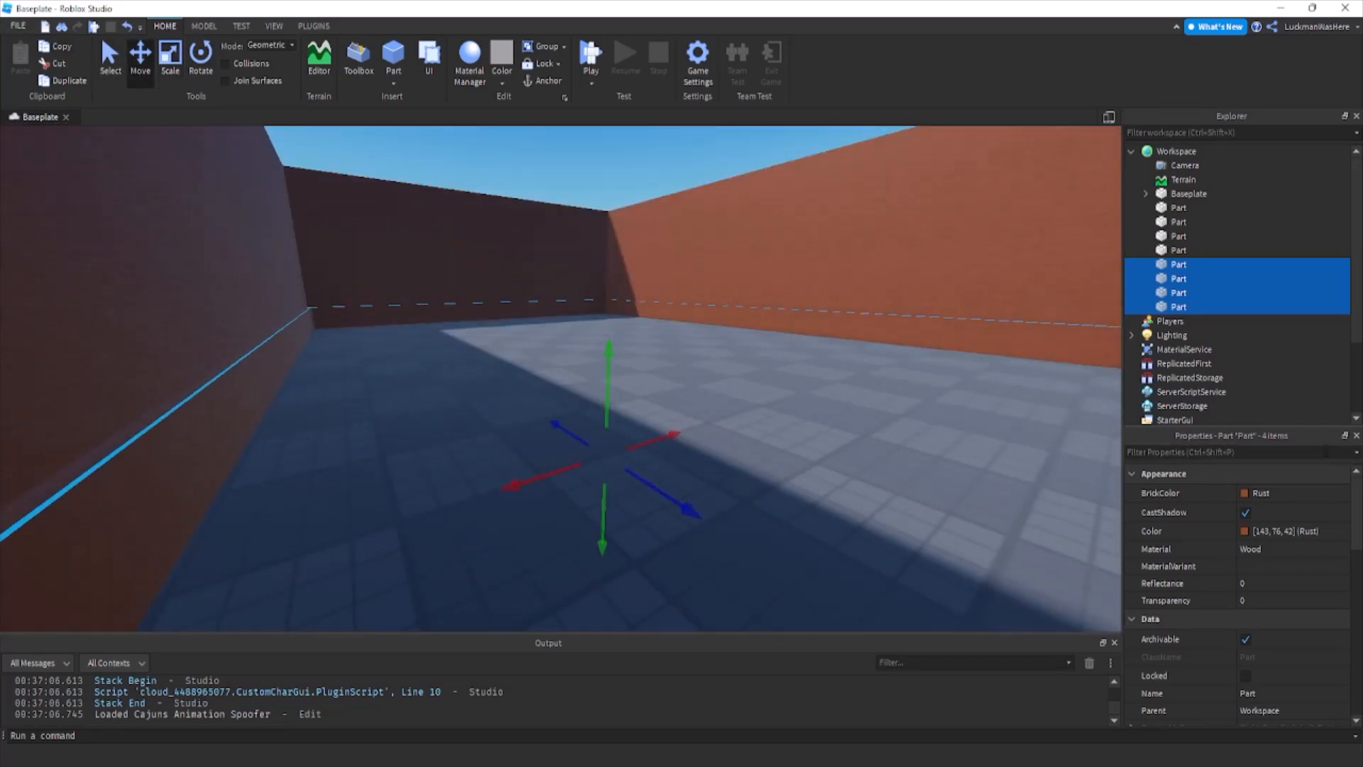
Set the four trim parts' BrickColor to Smoky grey and their material to Cobblestone.
click(1271, 493)
click(1261, 754)
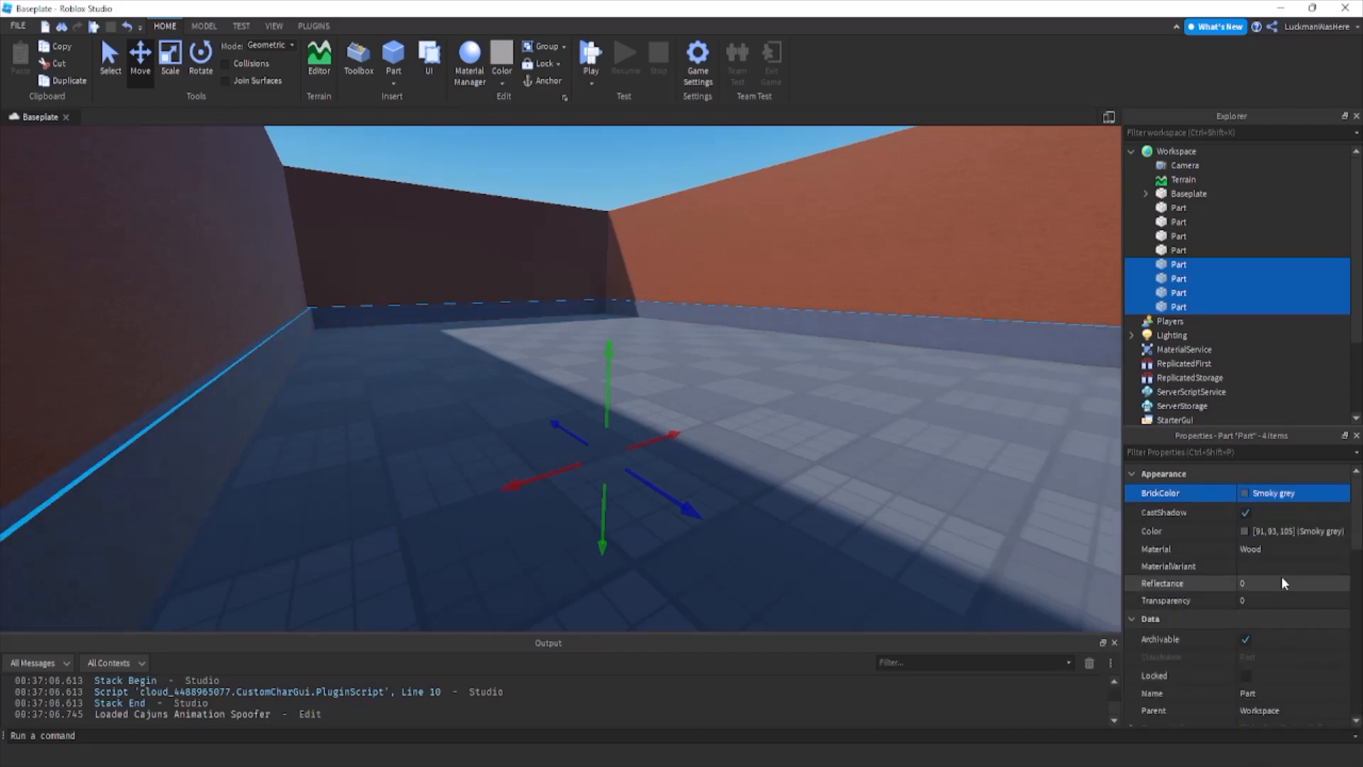
click(1276, 546)
scroll(1291, 613, up, 10)
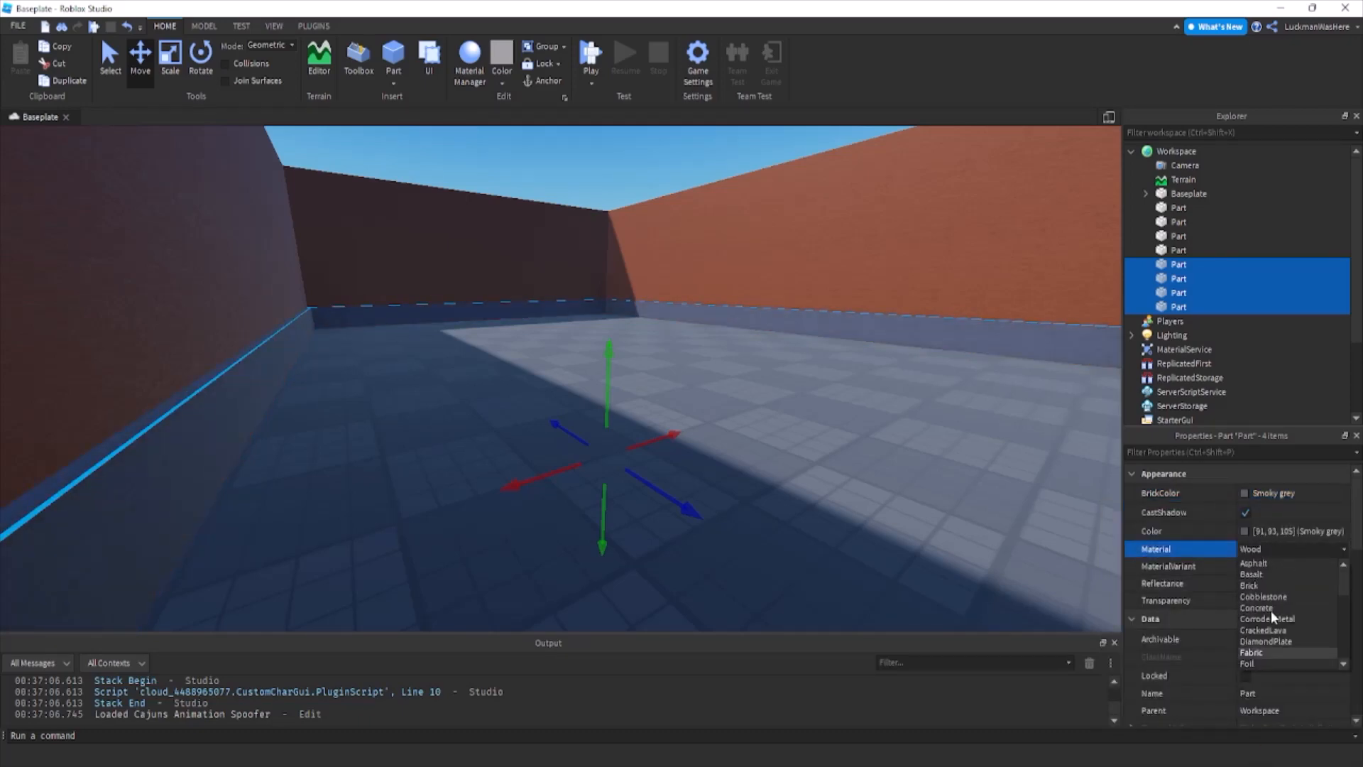
click(1265, 604)
Duplicate one trim strip and reduce the copy's height to floor thickness.
right_drag(647, 326, 647, 326)
click(647, 326)
scroll(594, 277, down, 5)
scroll(607, 285, up, 4)
right_drag(607, 285, 606, 285)
click(663, 322)
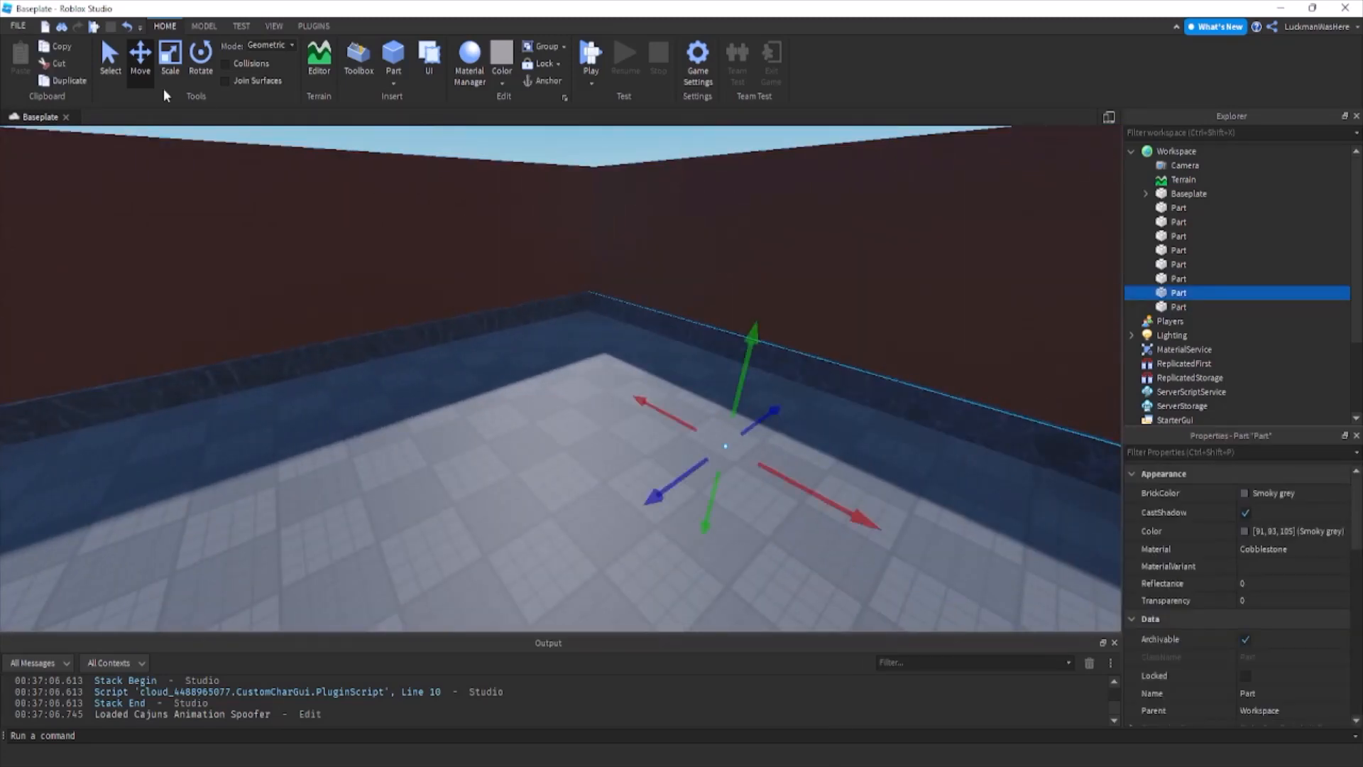
key(ctrl+d)
click(169, 69)
drag(772, 319, 762, 347)
Stretch the flattened trim copy across the room until it covers the whole floor between the walls.
drag(702, 470, 640, 480)
right_drag(697, 472, 640, 481)
drag(639, 480, 544, 493)
right_drag(639, 481, 544, 493)
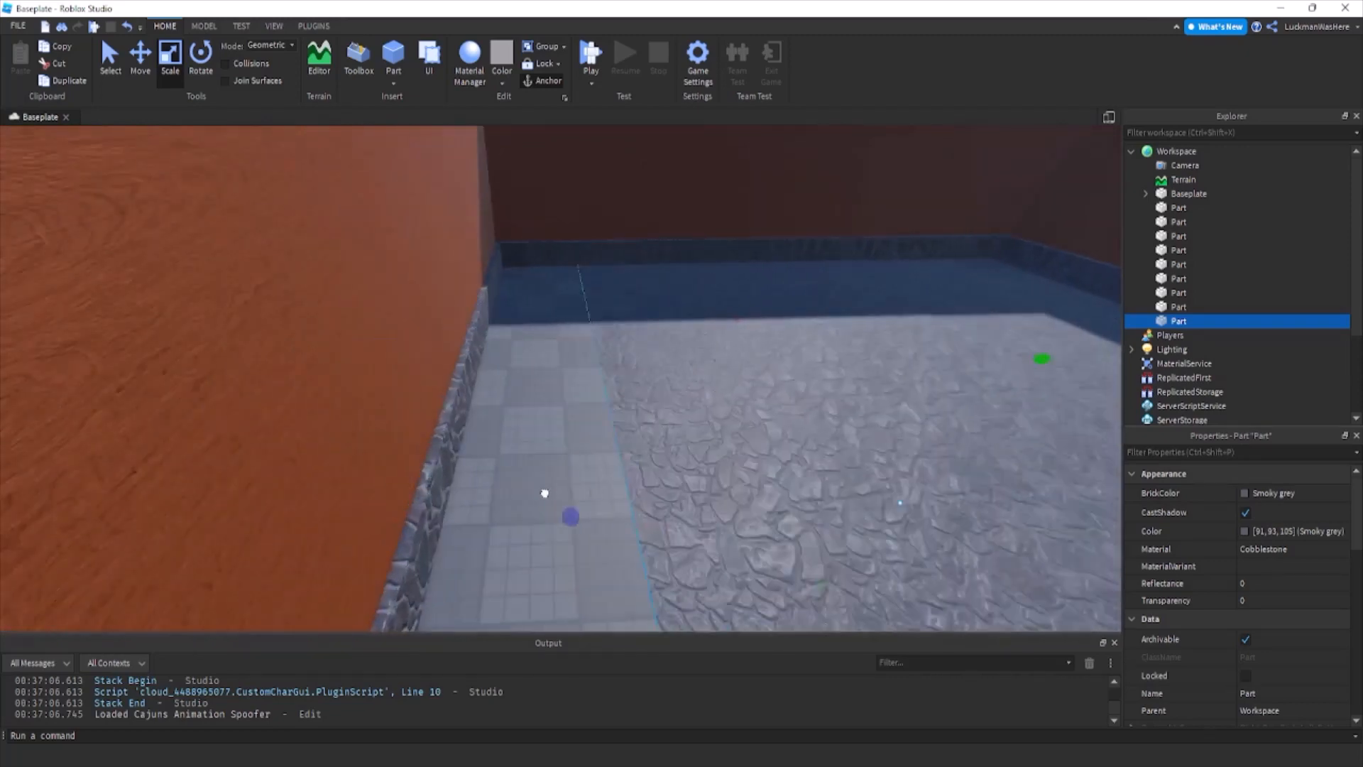
drag(545, 493, 432, 481)
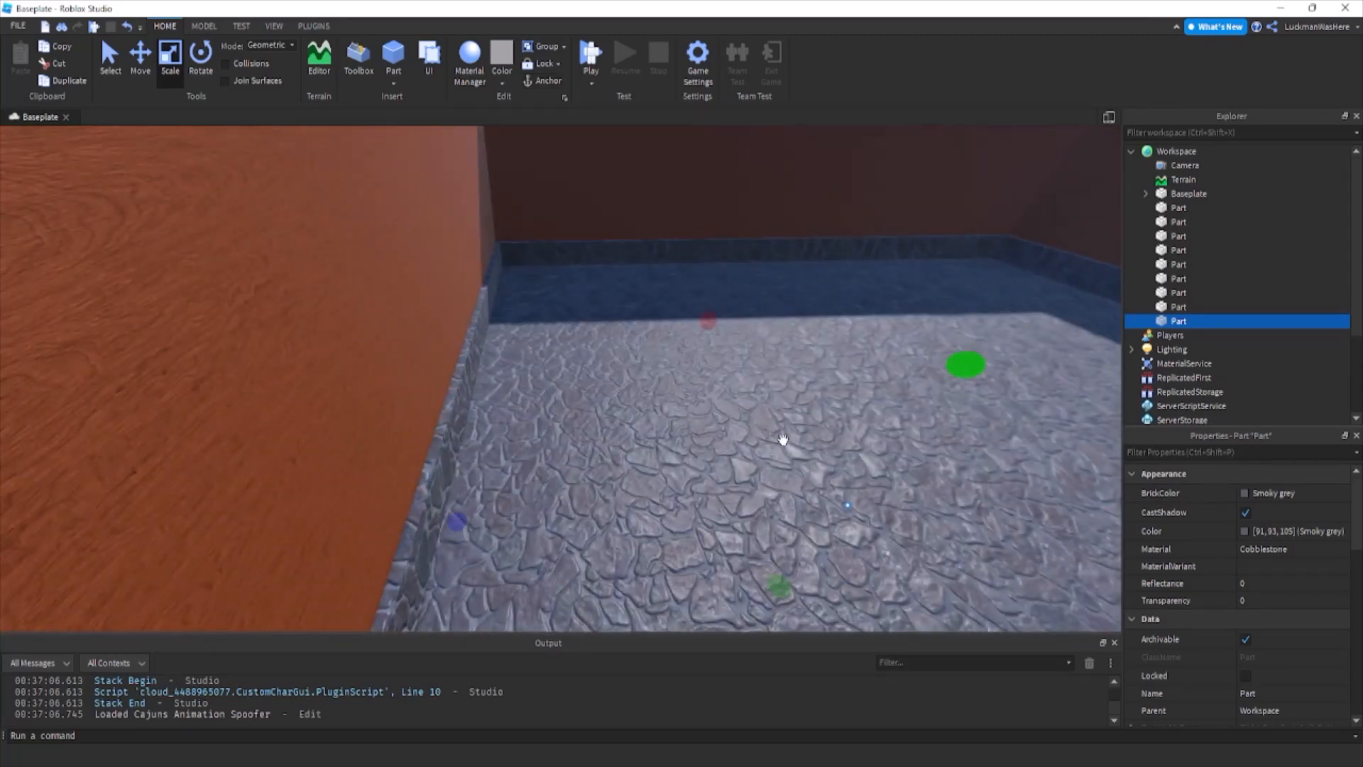
Set the floor's BrickColor to Dark orange and its material to WoodPlanks.
click(1274, 493)
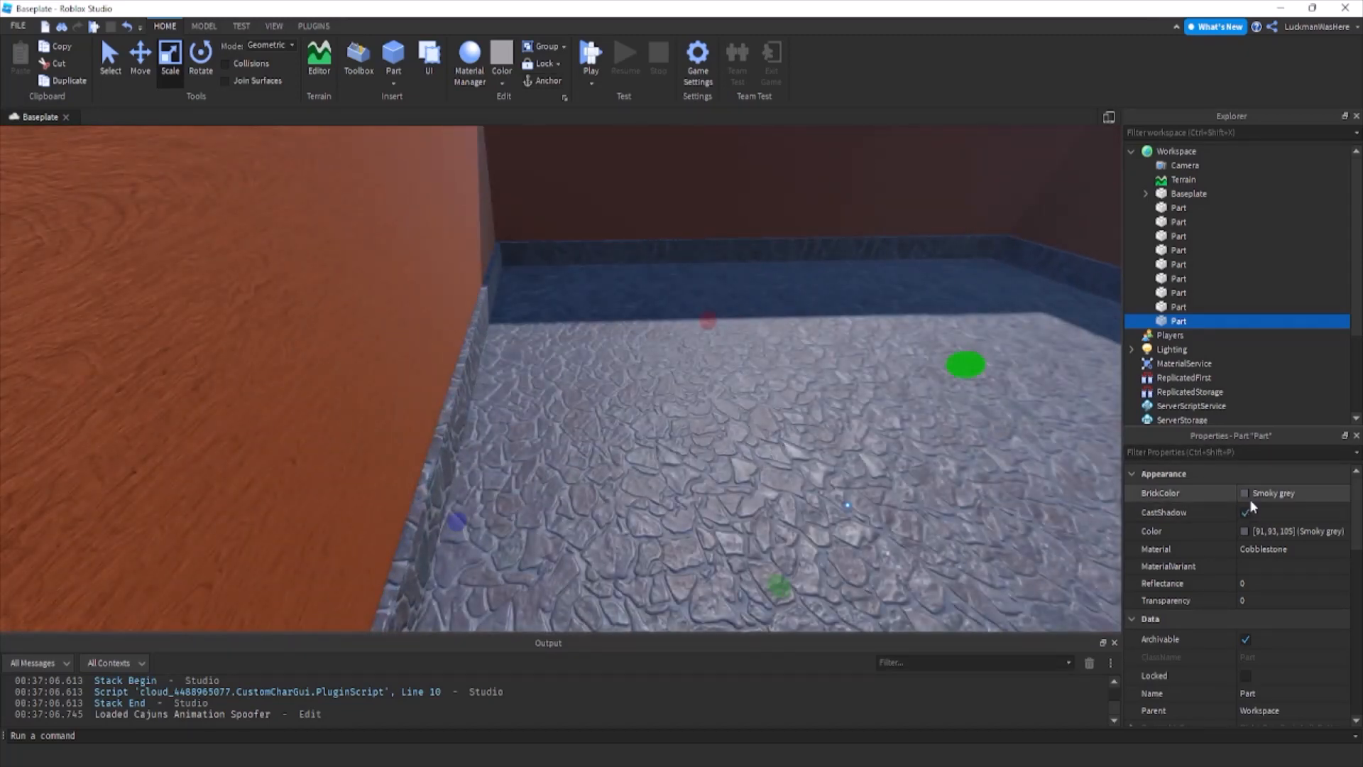
click(1294, 701)
click(1263, 554)
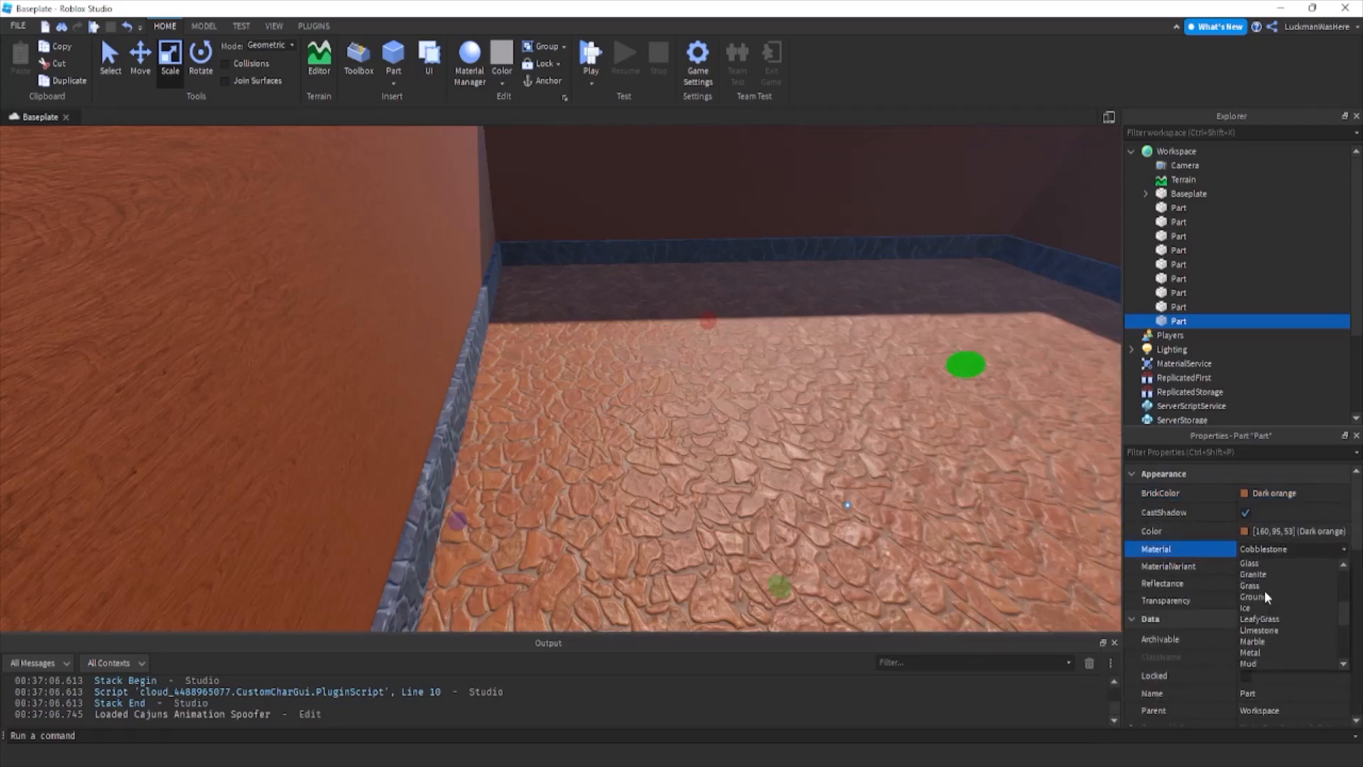
scroll(1271, 625, down, 5)
click(1274, 666)
Duplicate one wall, flatten the copy at wall-top height and stretch it into a roof covering the whole room.
key(s)
right_drag(667, 369, 514, 183)
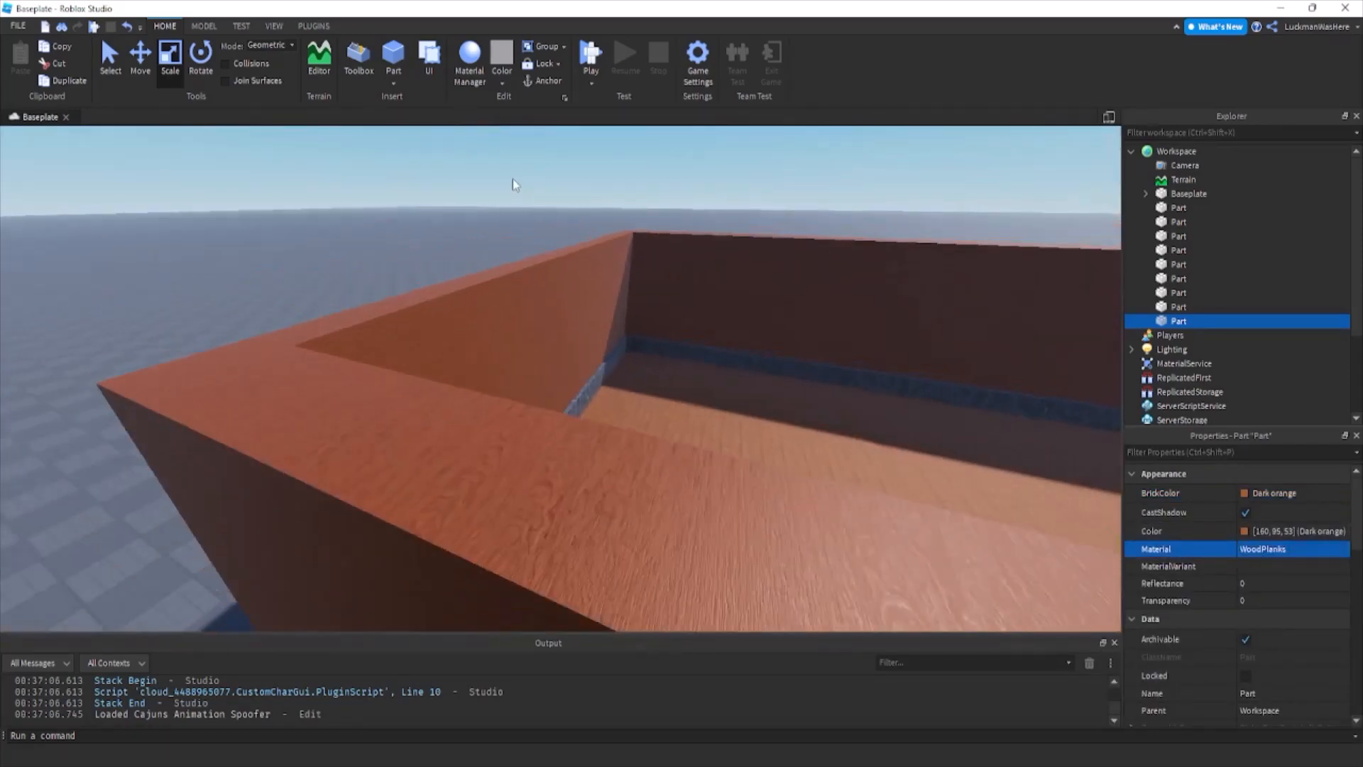
click(513, 186)
click(437, 304)
key(ctrl+d)
drag(524, 501, 609, 286)
right_drag(554, 273, 608, 286)
drag(608, 286, 648, 341)
right_drag(609, 286, 625, 312)
key(s)
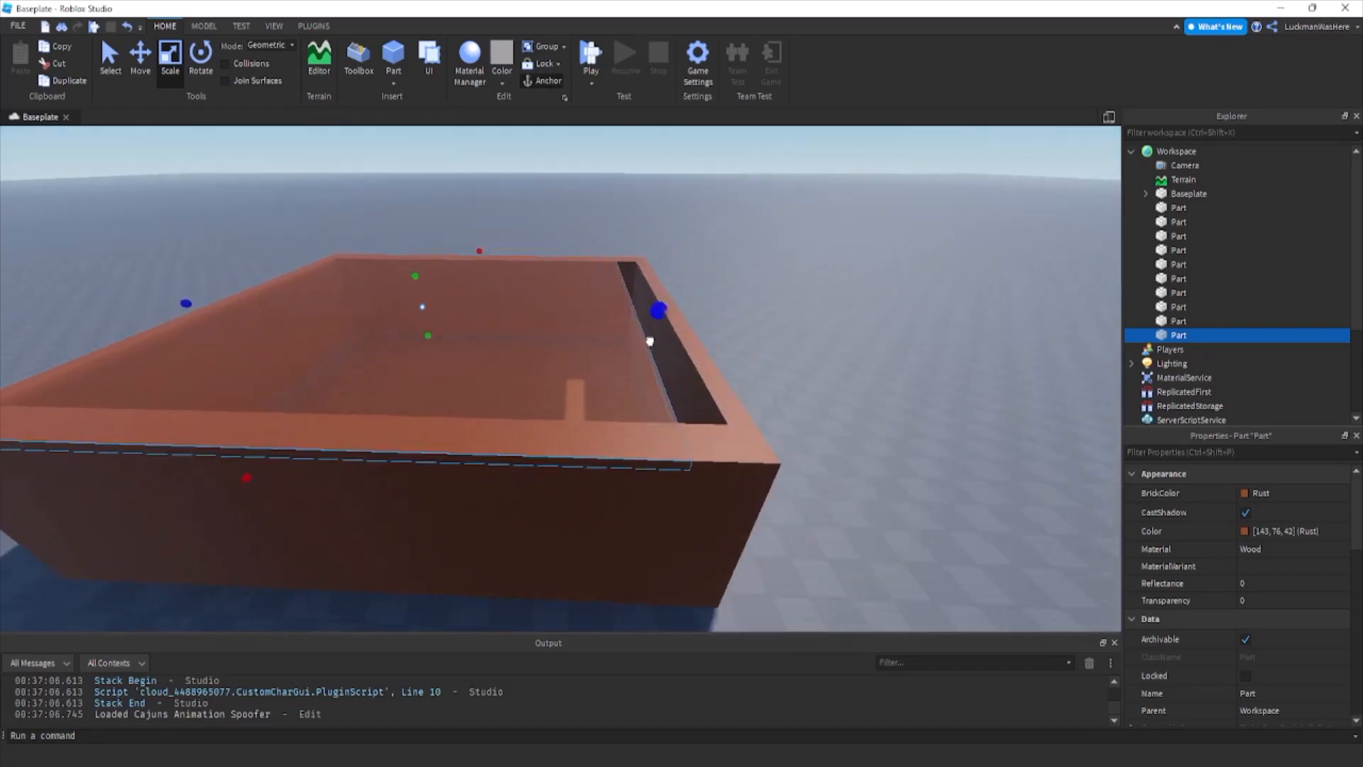
drag(648, 341, 666, 348)
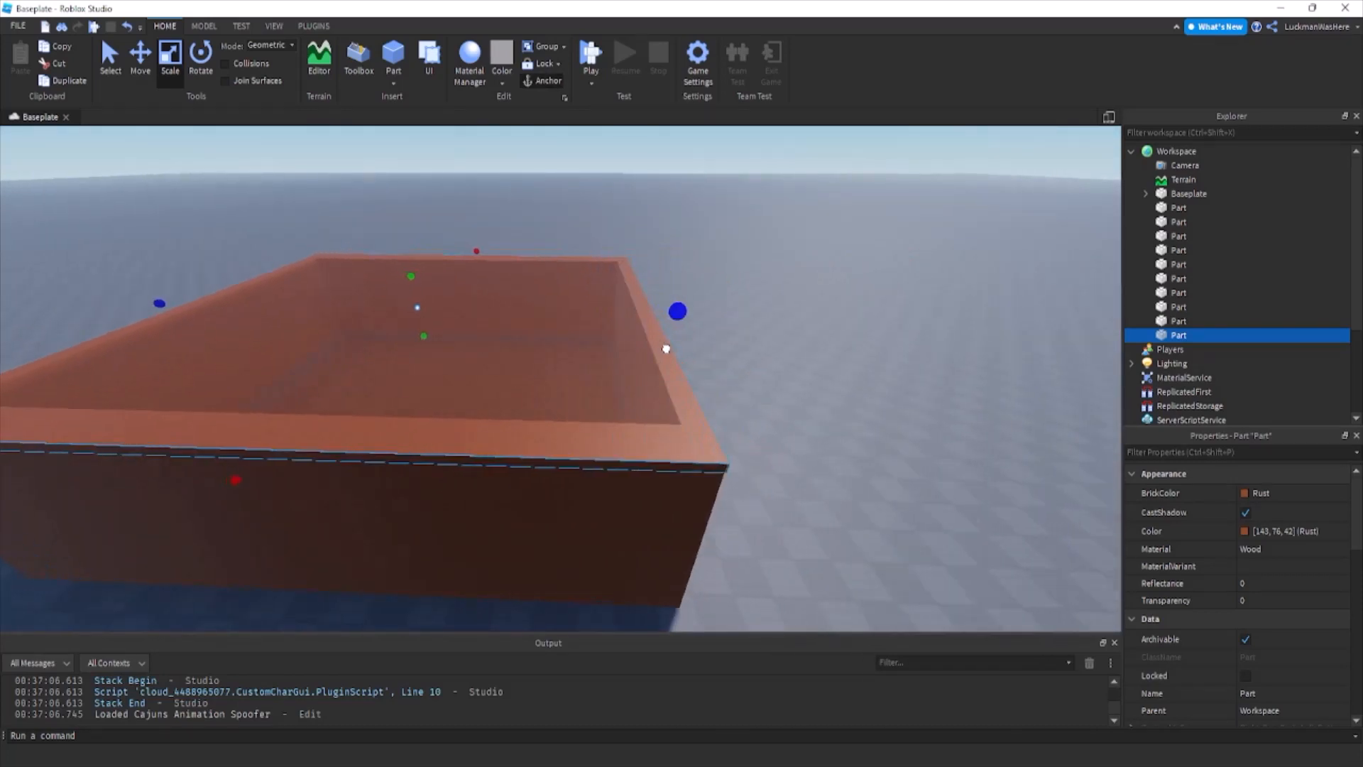
Darken the roof's color to the brown RGB 113, 60, 33.
click(1285, 531)
click(1244, 531)
drag(847, 334, 845, 346)
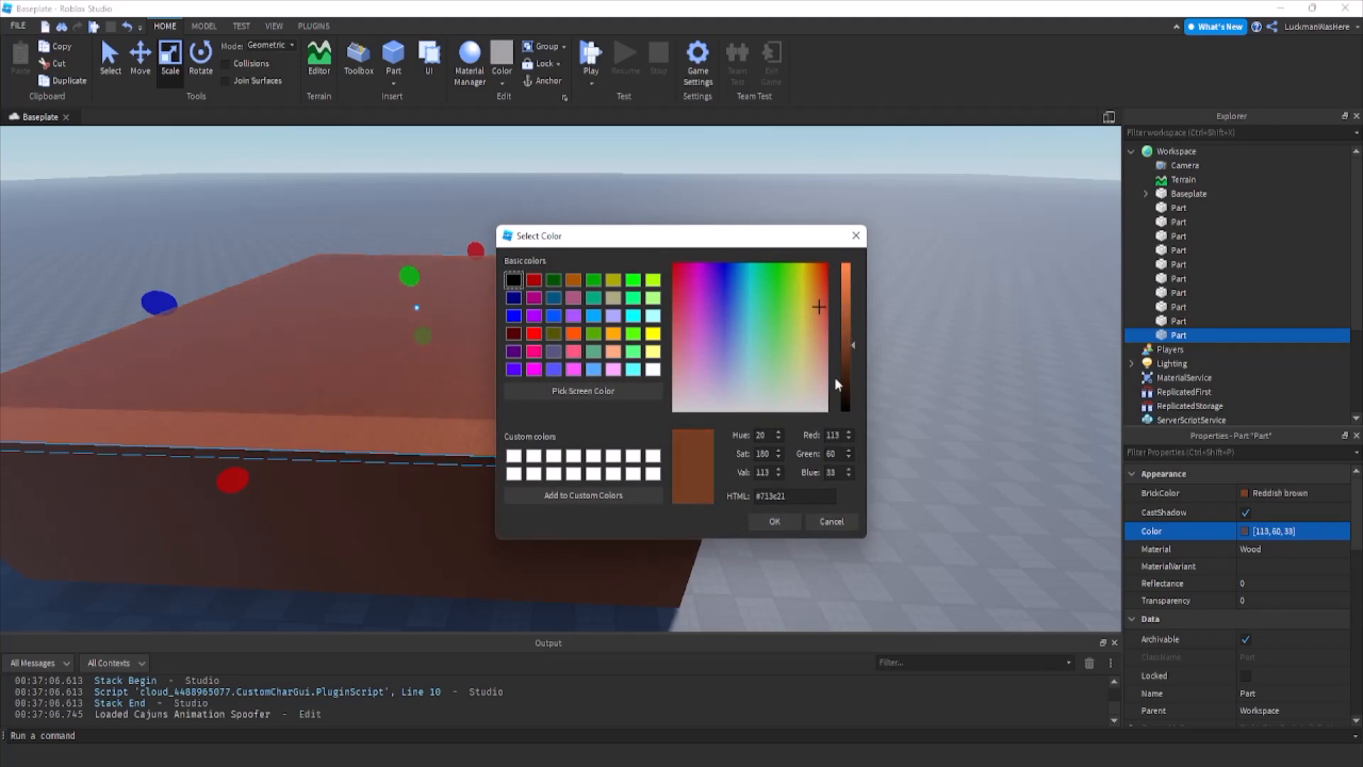
click(775, 520)
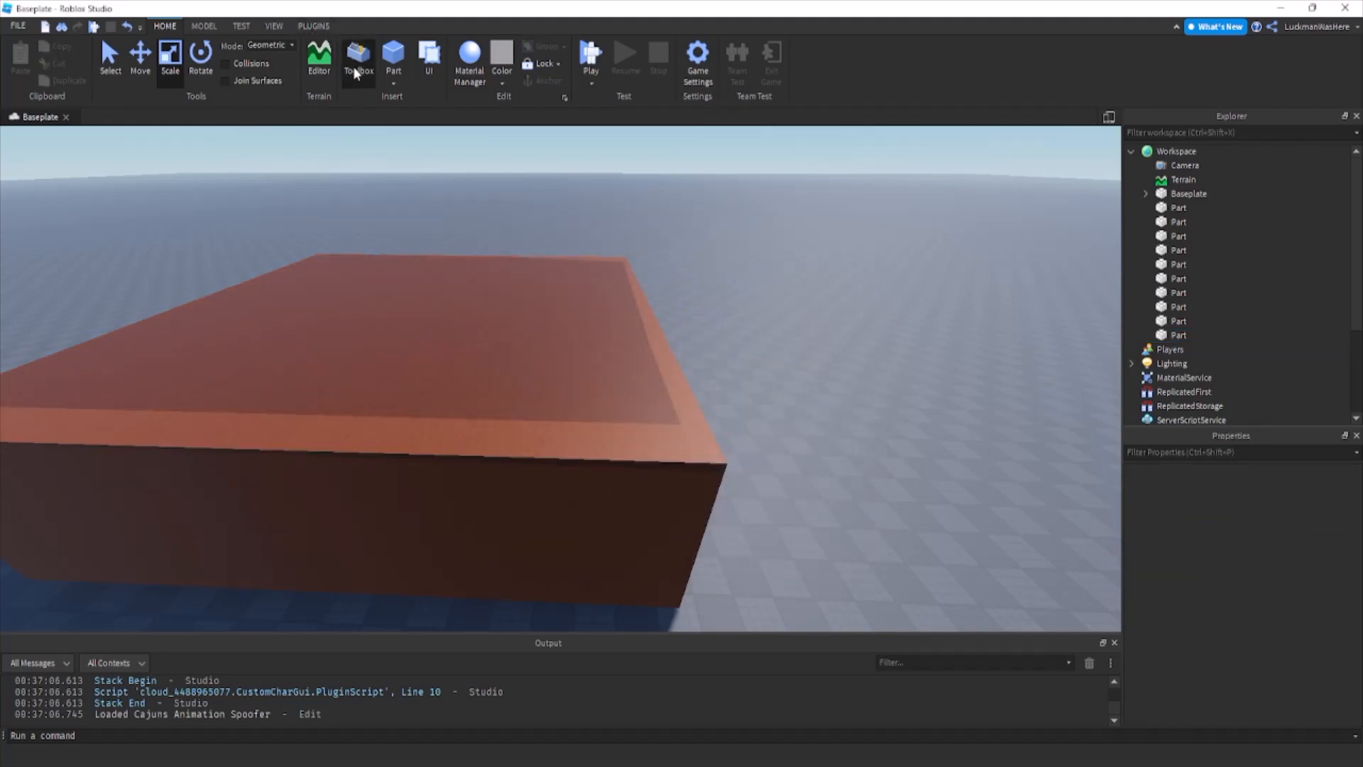
Search the model library for "light", insert the ceiling light model and place it at the roof.
click(359, 60)
text(light)
key(Return)
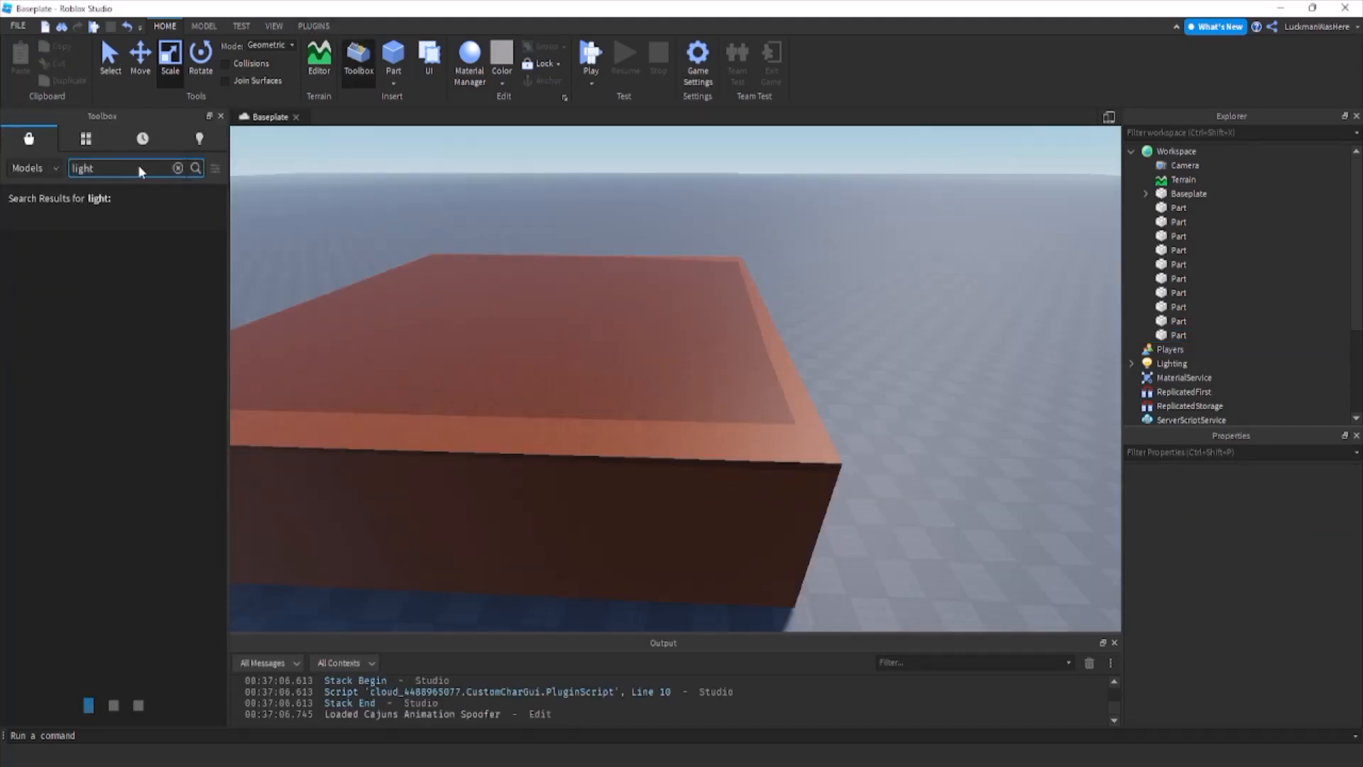
click(34, 290)
drag(720, 458, 758, 483)
Duplicate the ceiling light three times, spread the copies toward the roof's corners and close the model library.
key(ctrl+d)
key(ctrl+d)
key(ctrl+d)
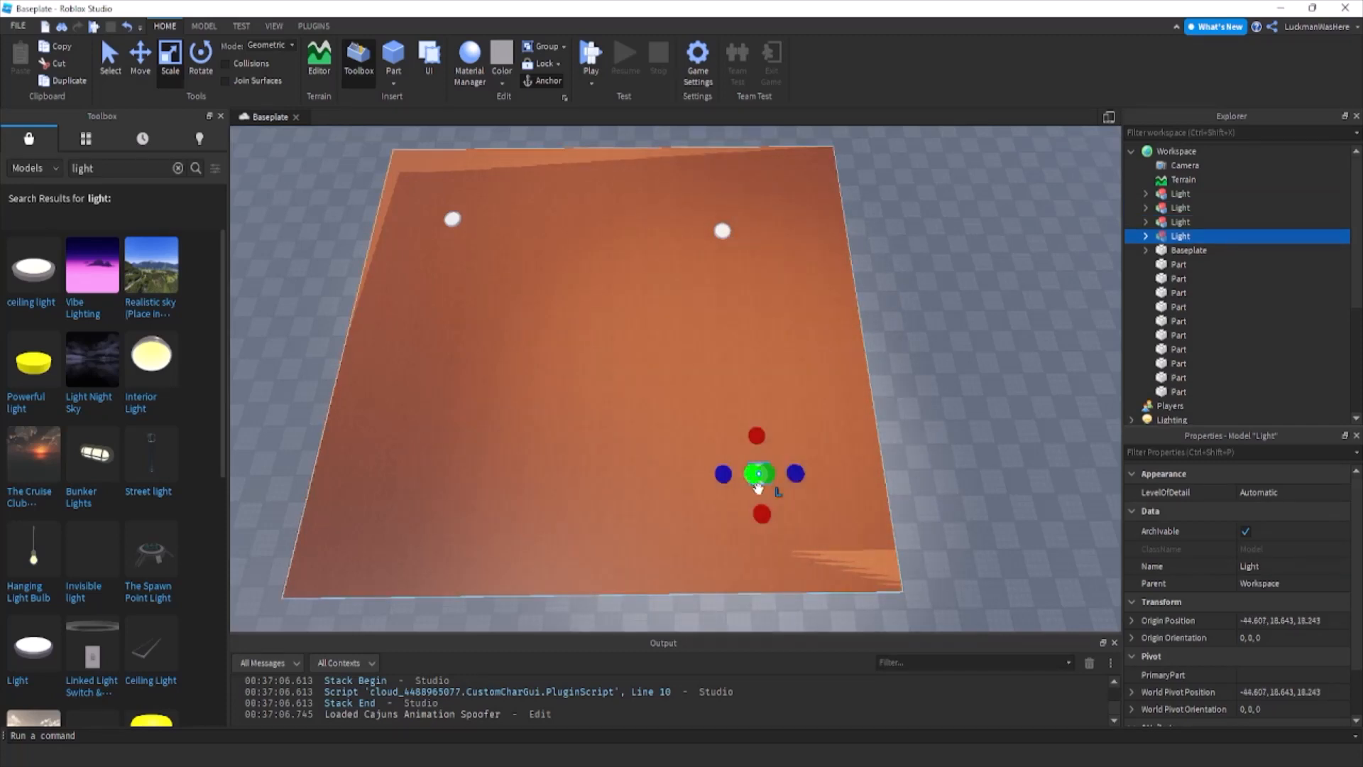
right_drag(758, 488, 728, 488)
drag(730, 487, 675, 453)
click(478, 299)
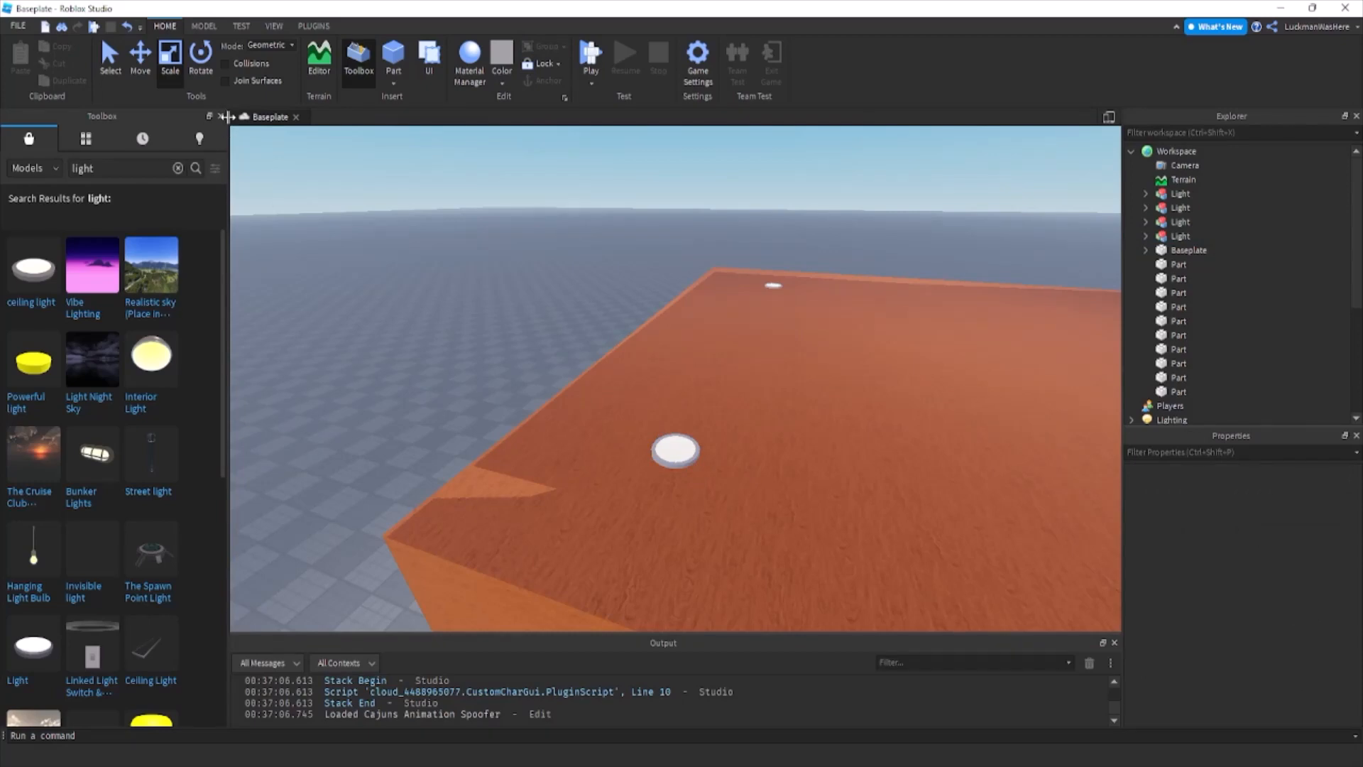
click(221, 116)
Group all room parts and the four lights into one model and rename it Lobby.
key(w)
right_drag(399, 261, 399, 261)
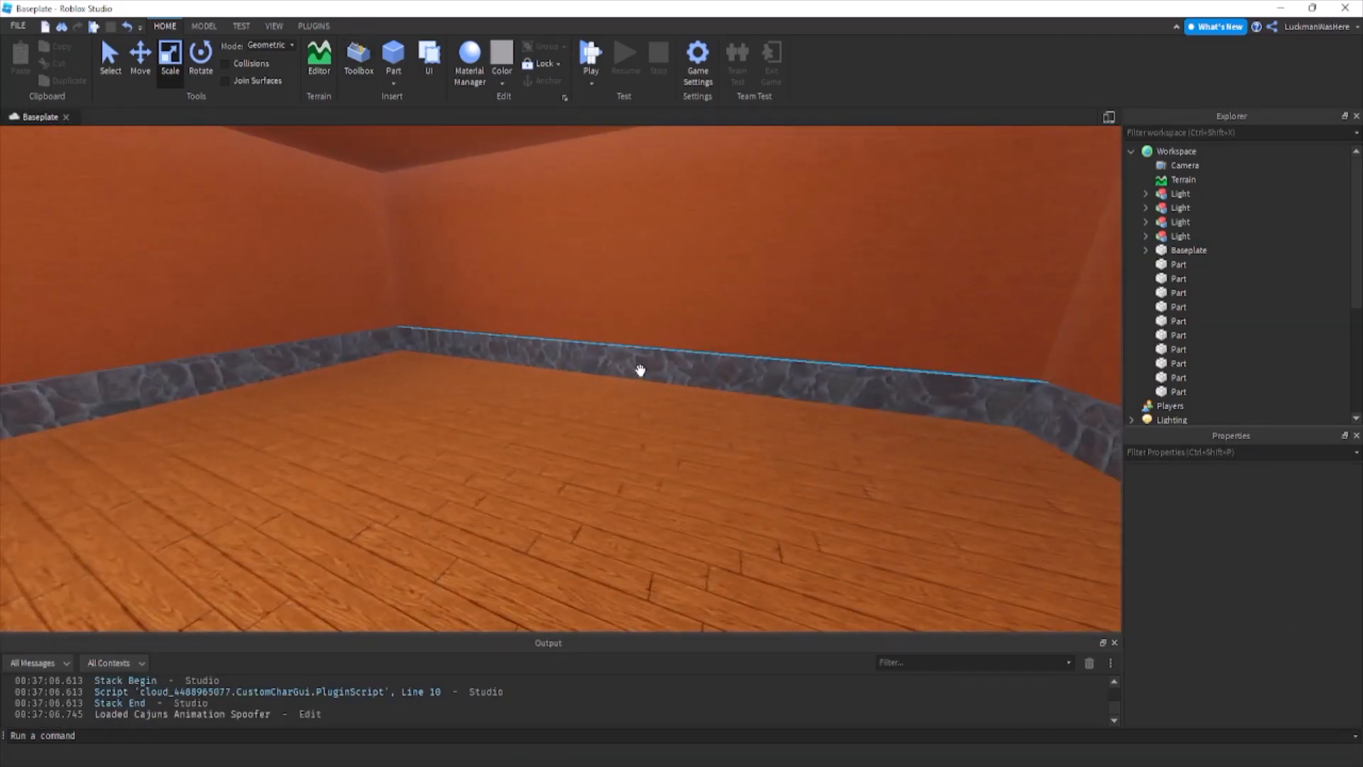
scroll(640, 370, down, 2)
click(1179, 395)
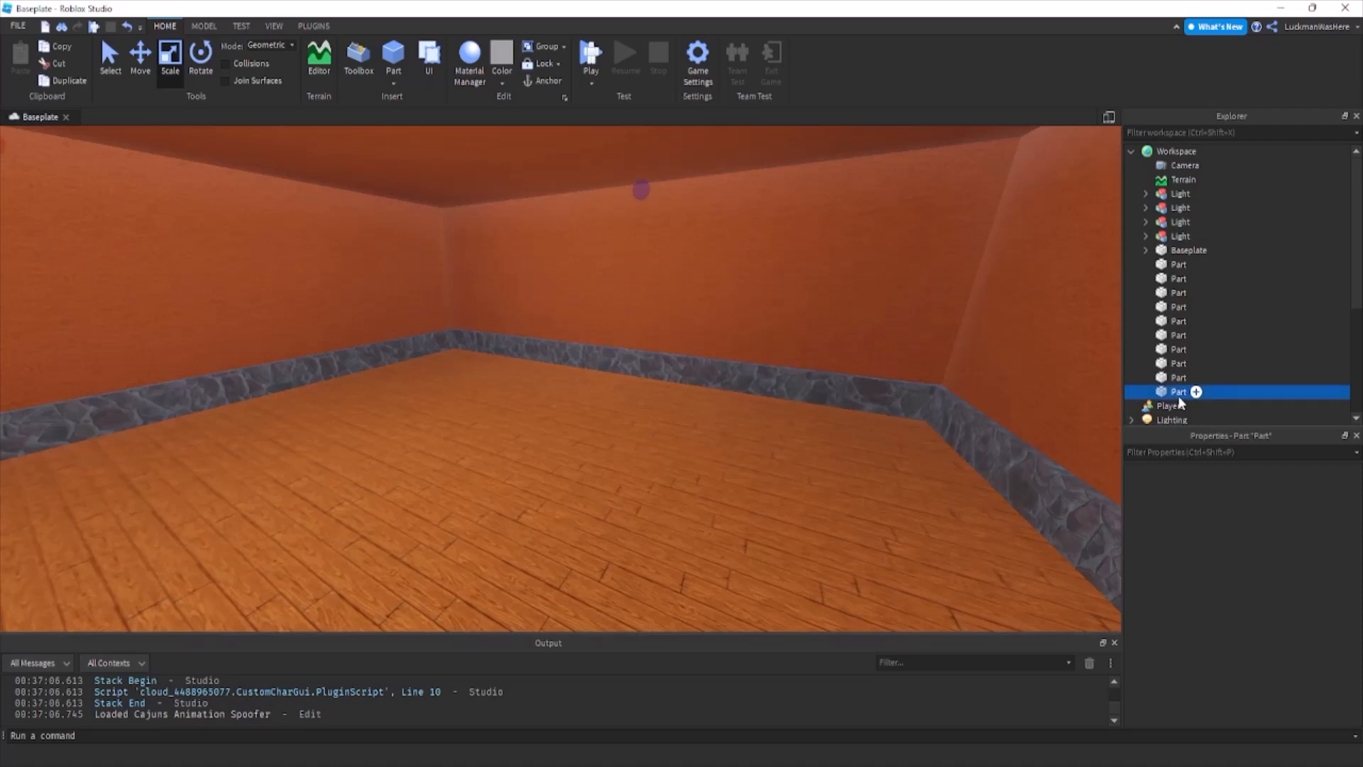
shift+click(1172, 269)
ctrl+click(1176, 237)
shift+click(1175, 197)
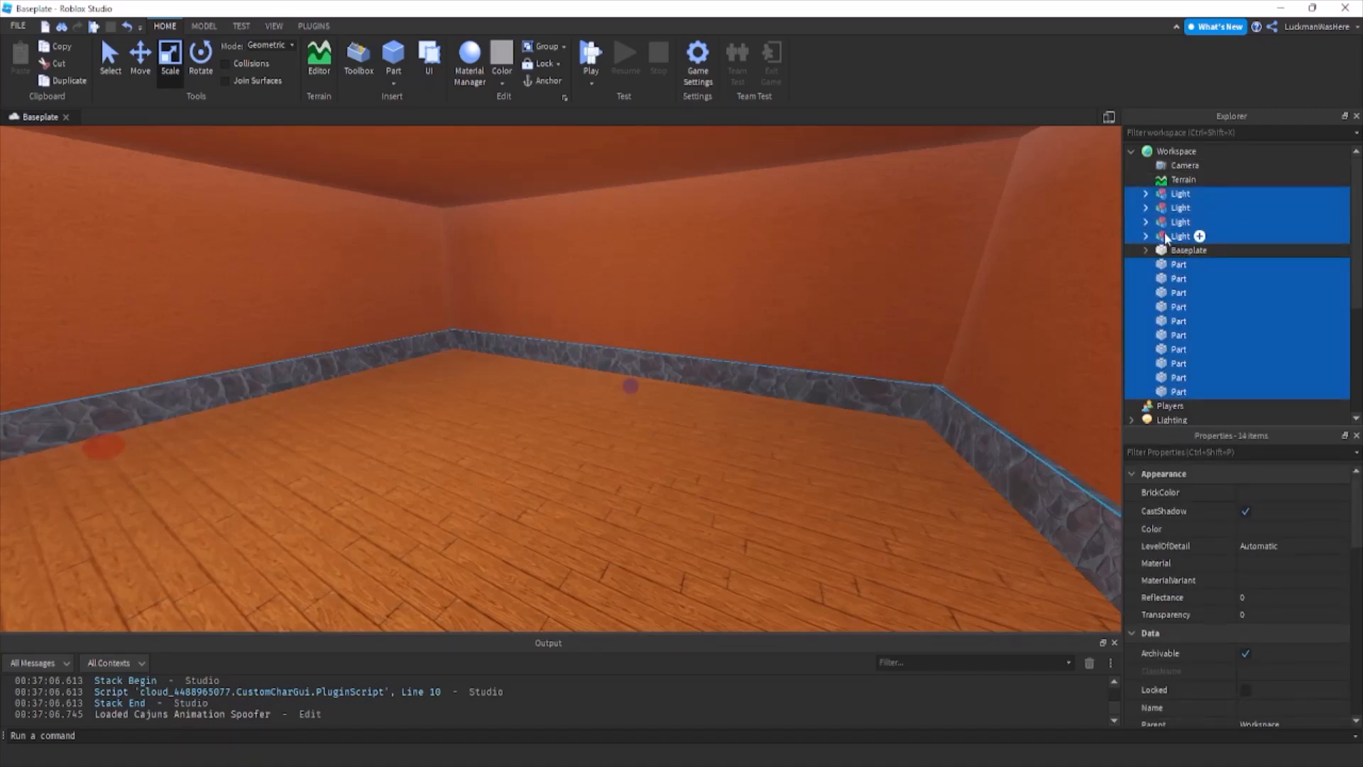
key(ctrl+g)
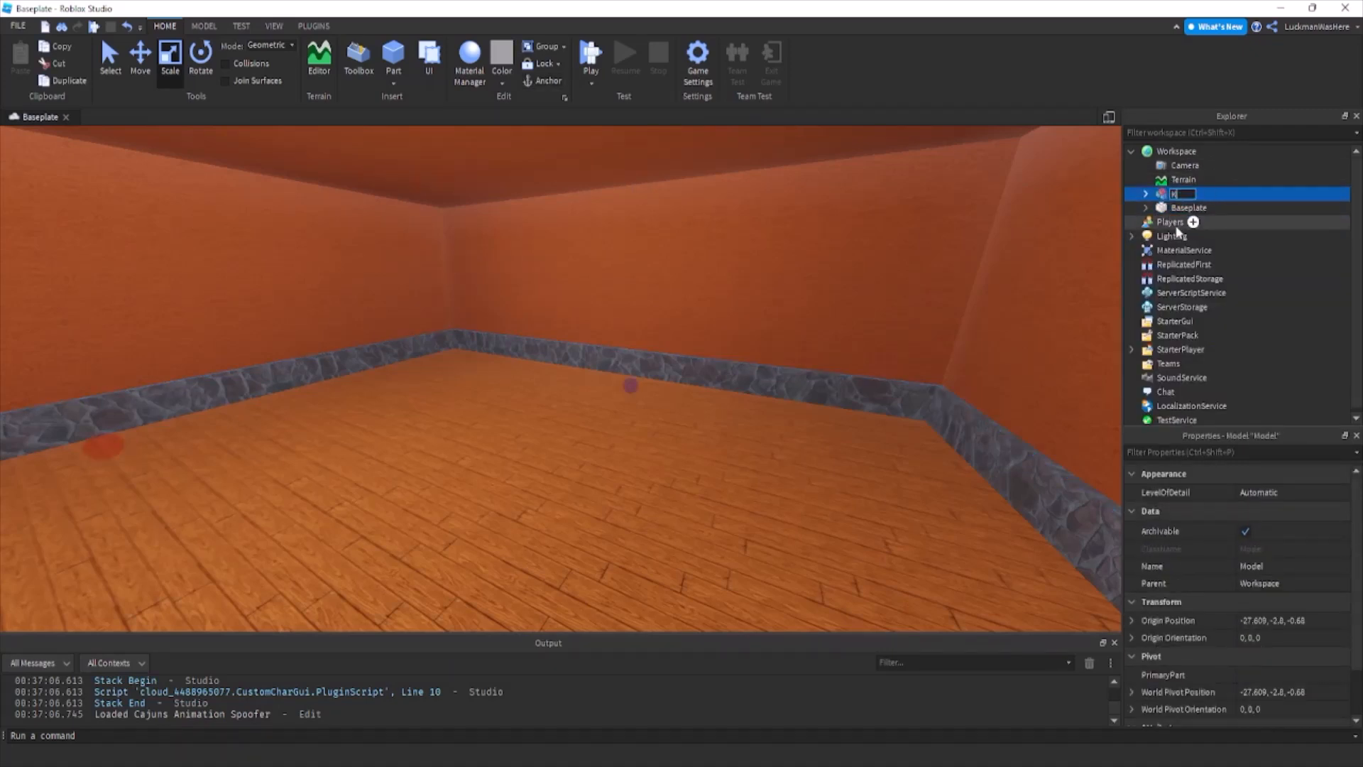
key(F2)
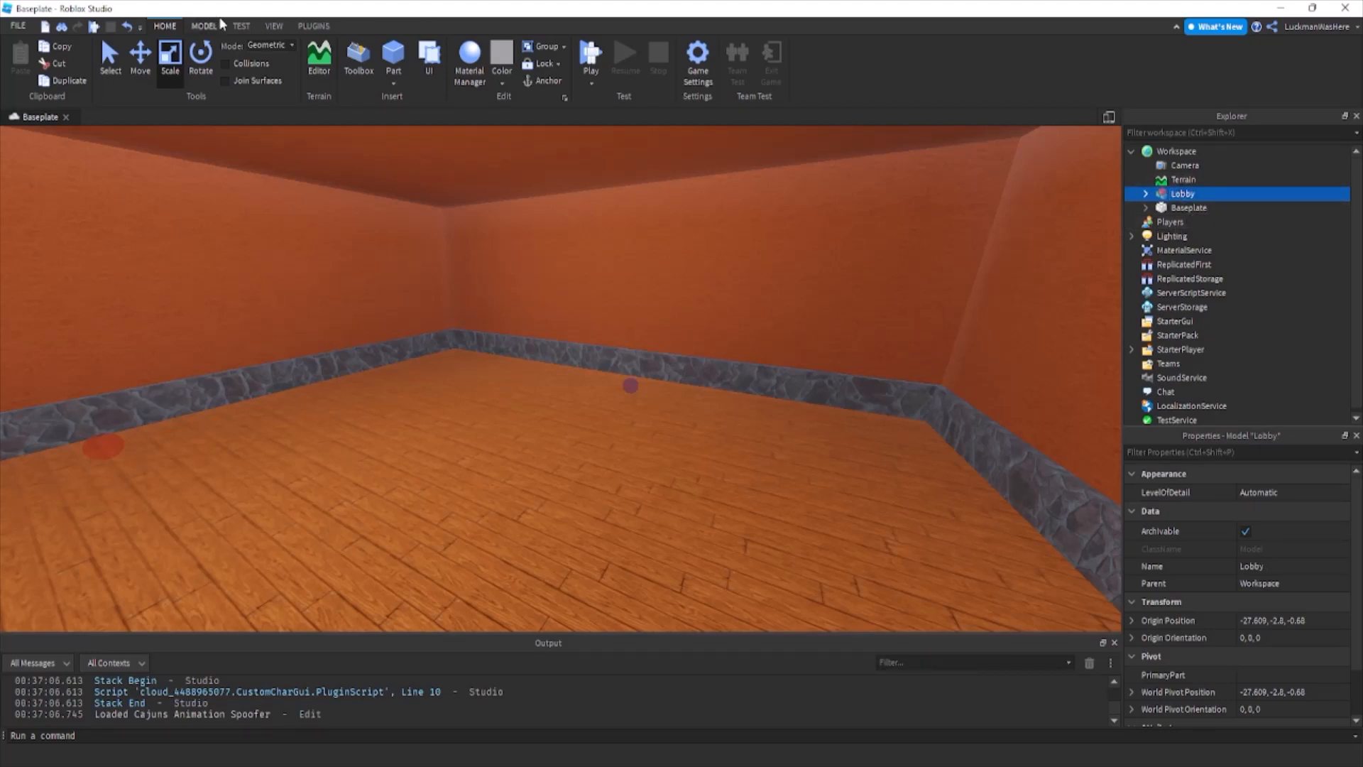
Insert a spawn location and move it from the roof onto the floor inside the lobby.
click(203, 26)
click(1010, 63)
right_drag(676, 335, 676, 335)
key(e)
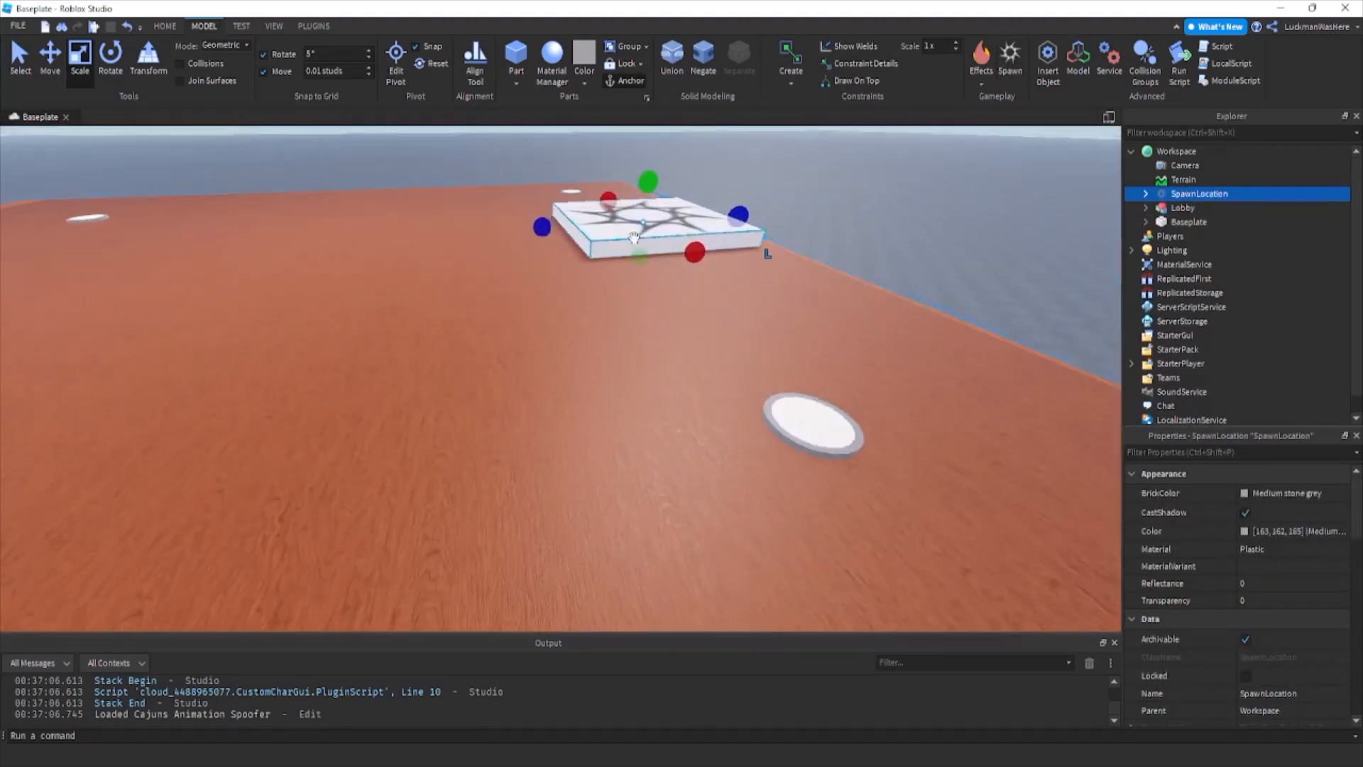
key(q)
drag(617, 250, 524, 305)
Duplicate the spawn location and place the copy beside the first on the lobby floor near the wall.
key(ctrl+d)
right_drag(565, 308, 524, 305)
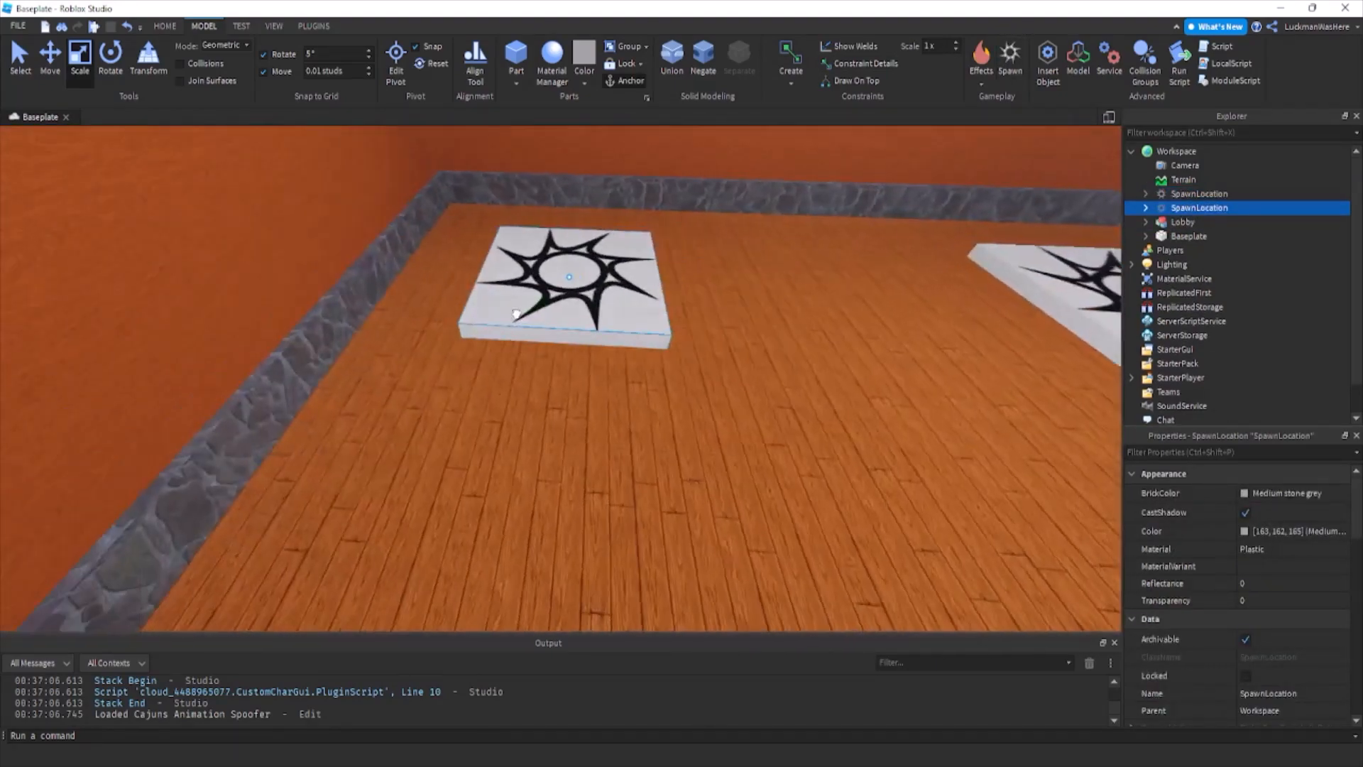
drag(524, 306, 527, 301)
Delete the decals from both spawn locations.
right_drag(1090, 225, 1090, 225)
click(1145, 208)
click(1150, 180)
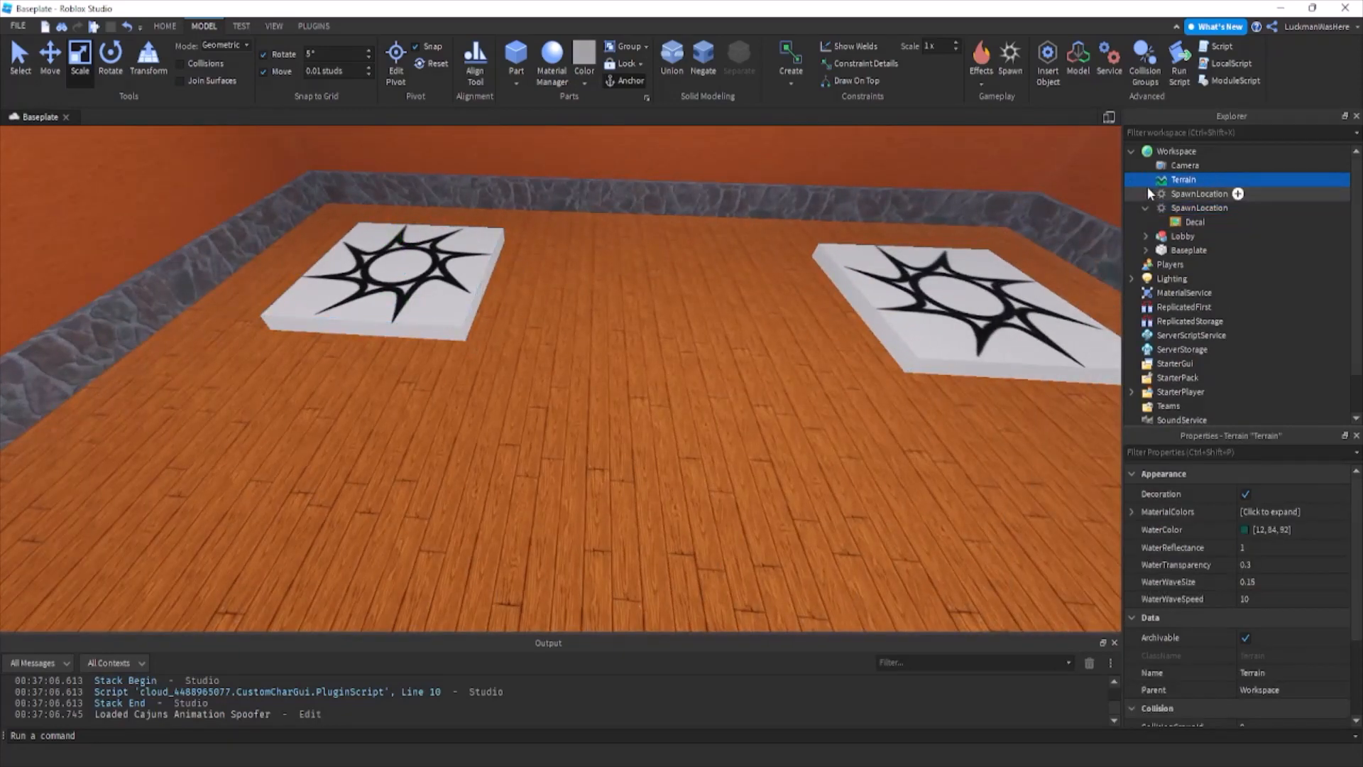
click(1145, 194)
click(1190, 208)
ctrl+click(1185, 235)
key(Delete)
Set the transparency of both spawn locations to 1 and turn off their CanCollide property.
click(1140, 193)
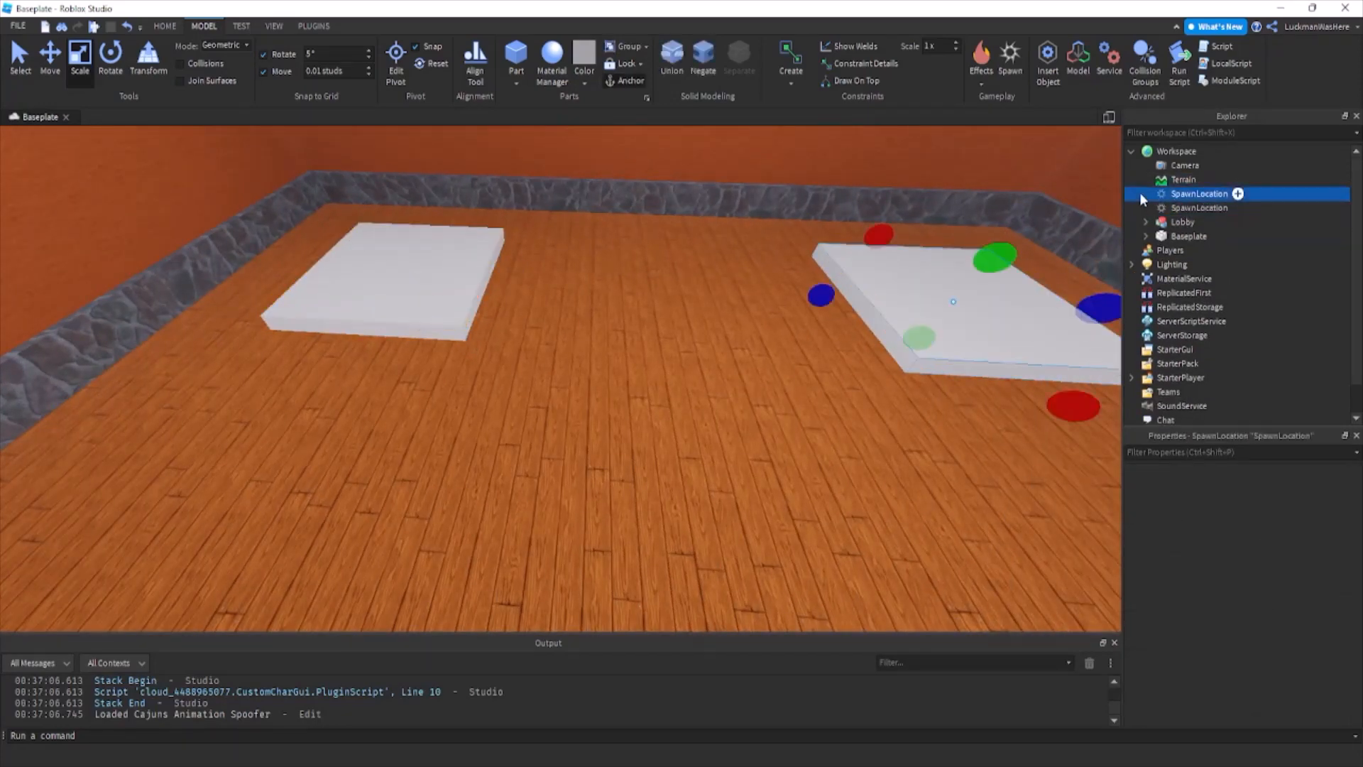
ctrl+click(1150, 208)
click(1283, 600)
text(1)
key(Return)
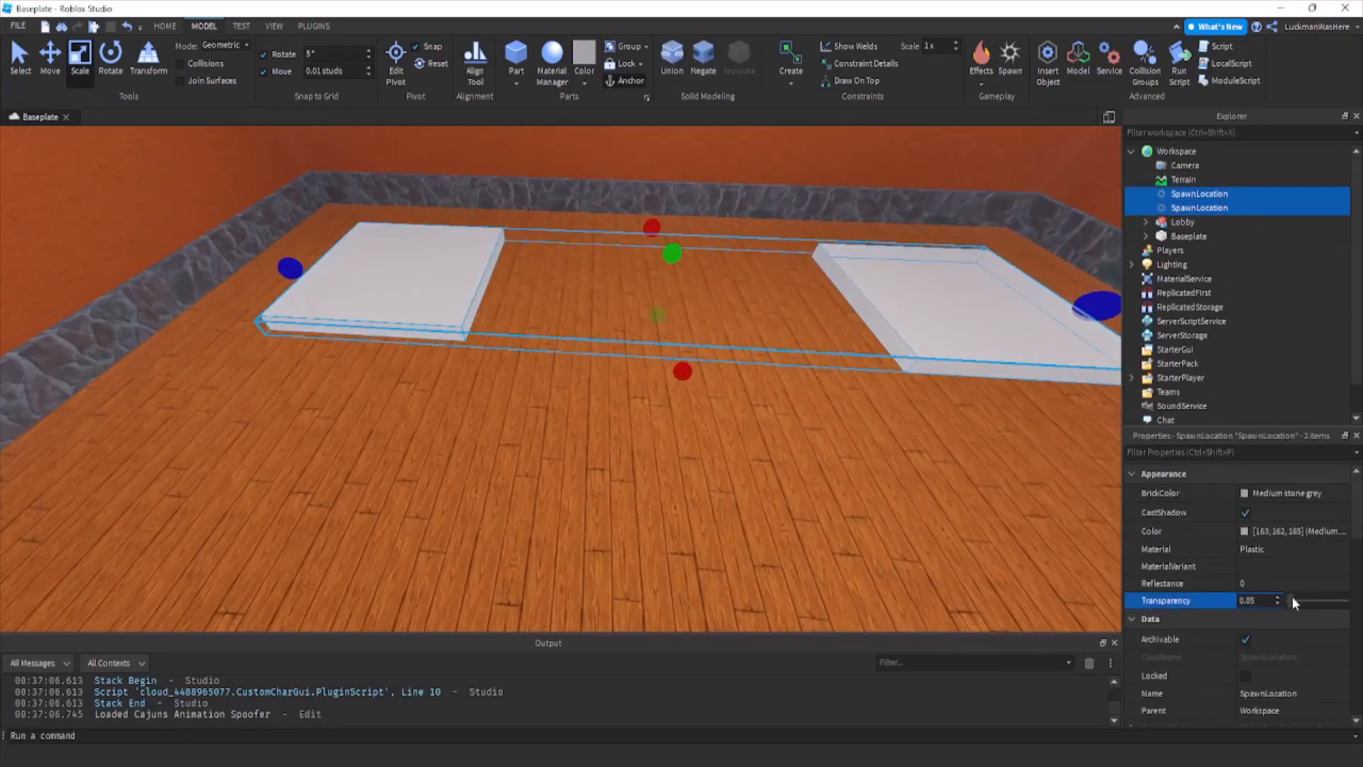
scroll(1263, 534, down, 8)
click(1246, 591)
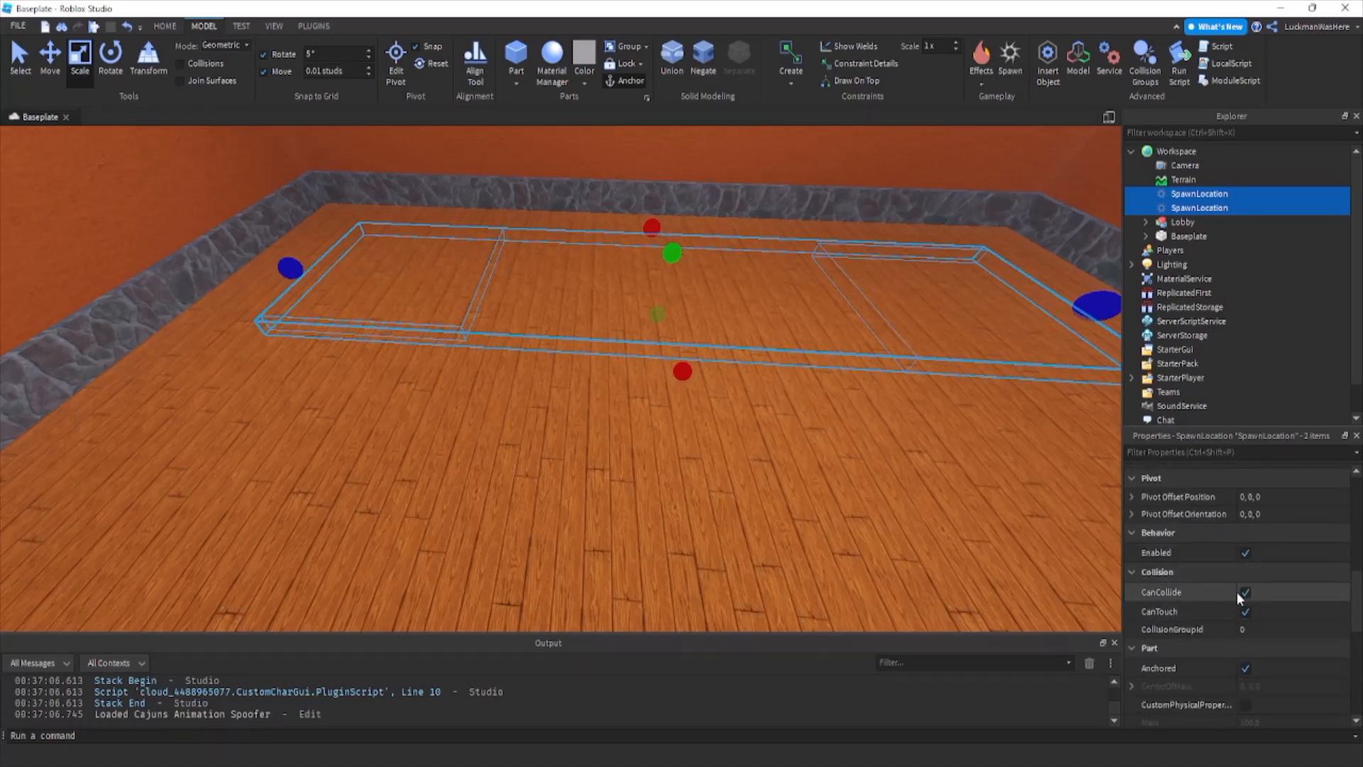
Move both spawn locations into the Lobby model in the workspace hierarchy.
drag(1218, 198, 1207, 224)
right_drag(895, 254, 833, 309)
key(s)
click(1145, 194)
click(833, 309)
Insert a block part on the open baseplate beside the lobby and scale it into a tall, wide, thin wall.
key(w)
right_drag(751, 402, 751, 401)
key(d)
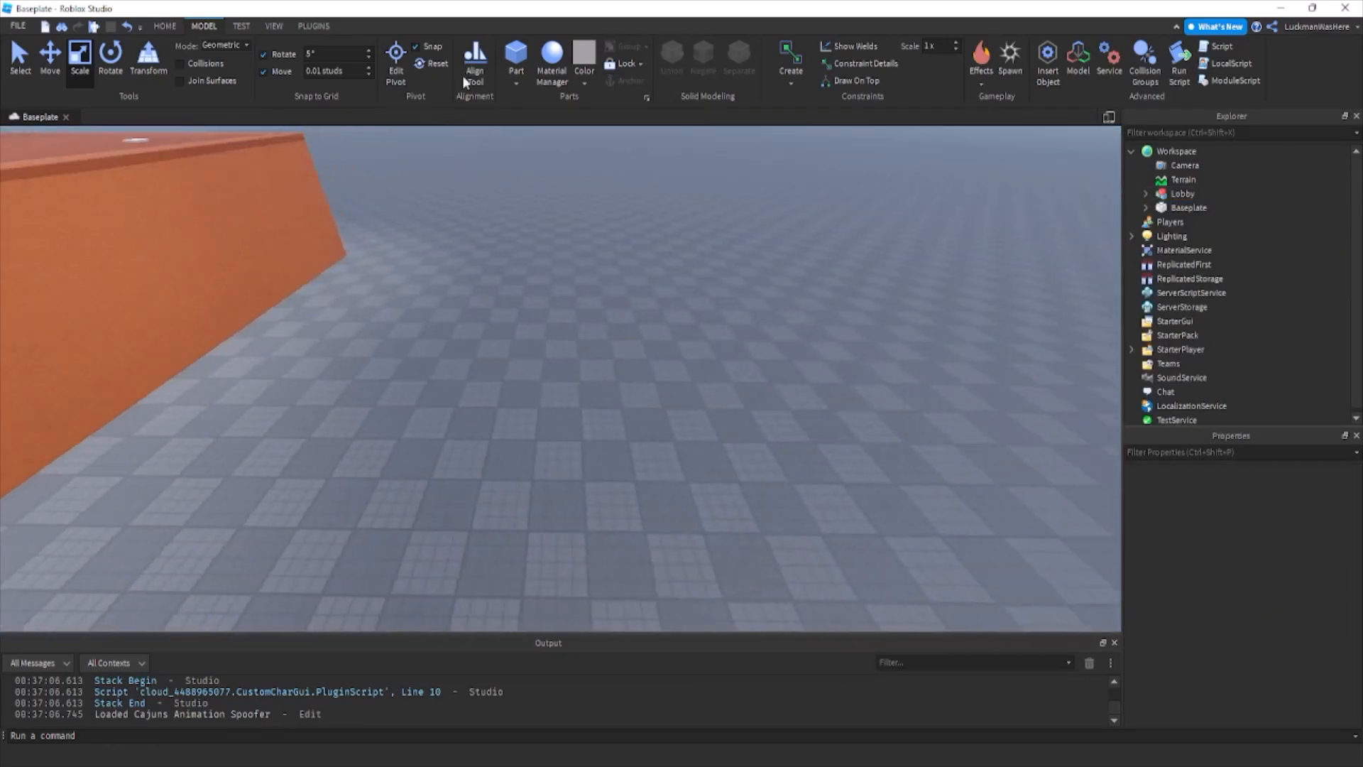
click(519, 79)
click(536, 95)
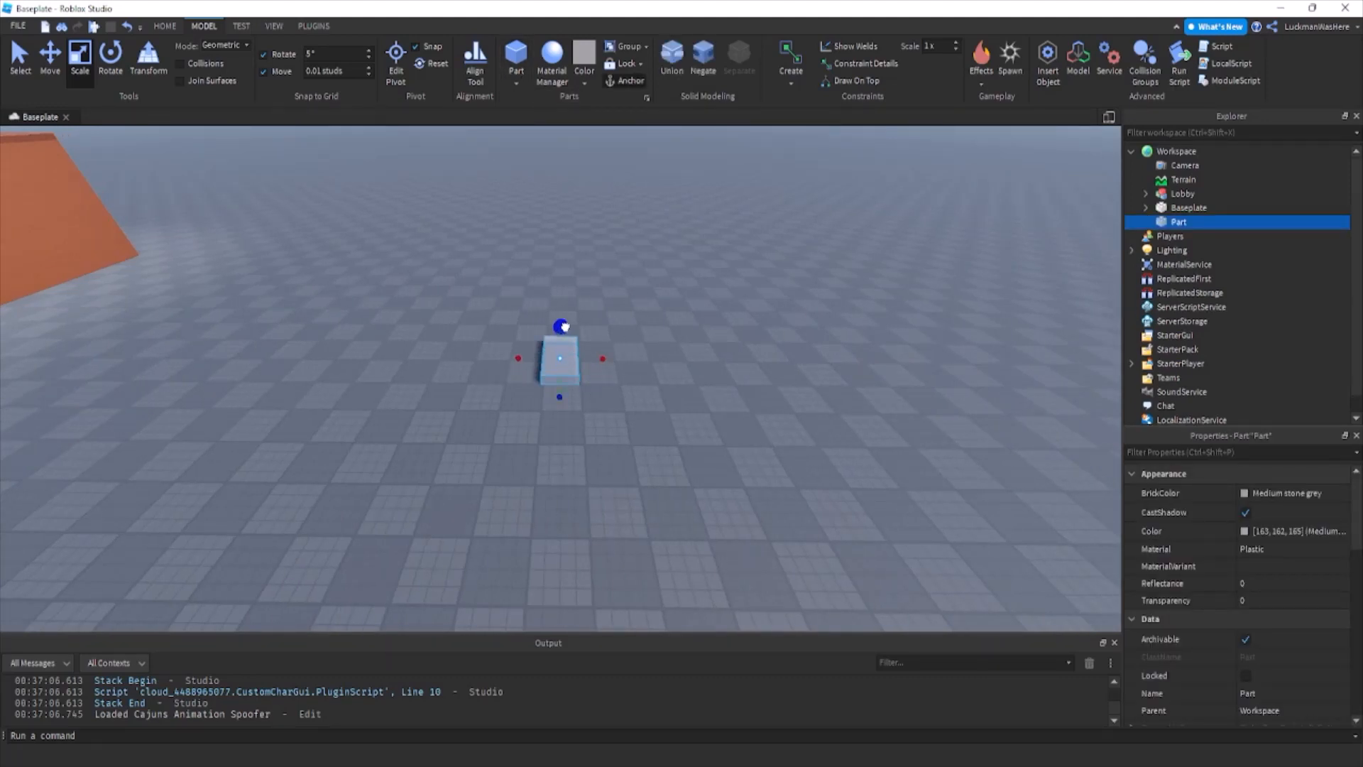
drag(565, 327, 556, 286)
right_drag(557, 286, 556, 286)
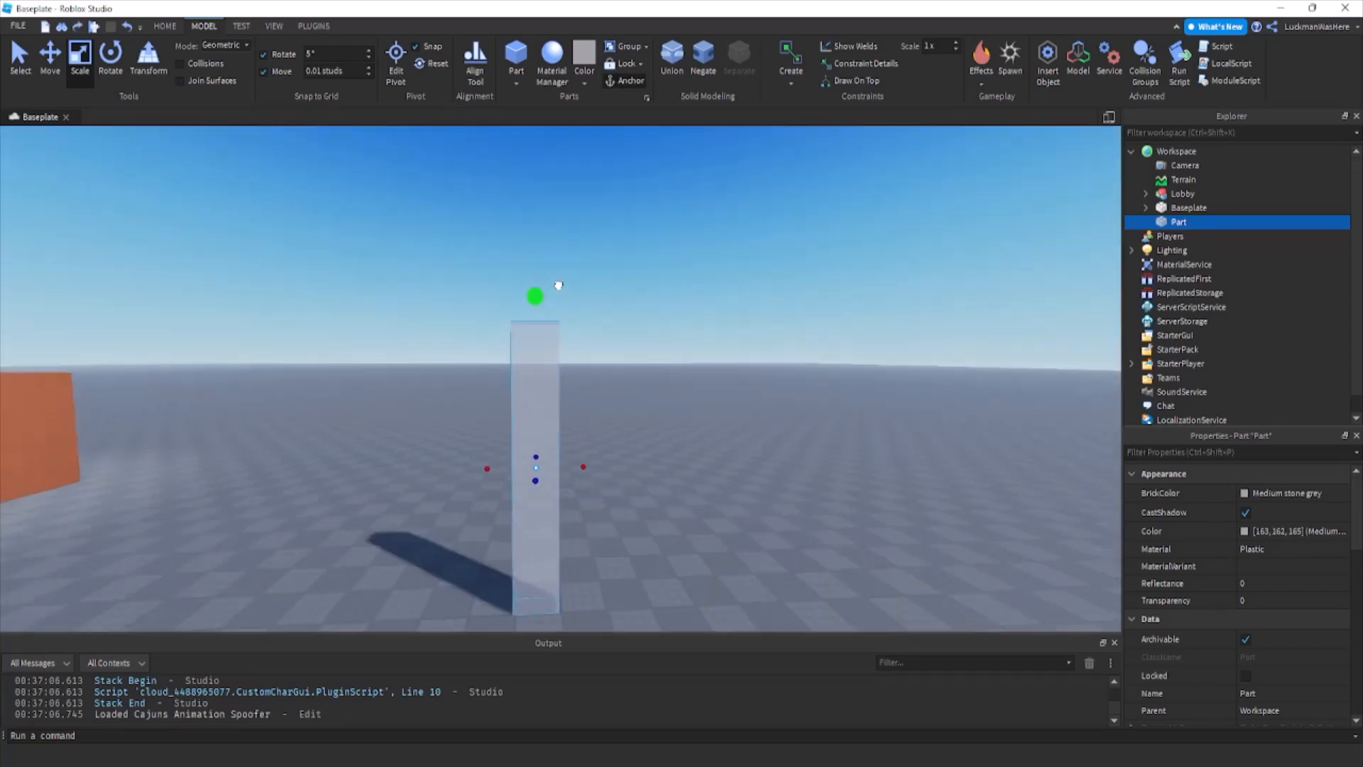
drag(557, 286, 556, 320)
right_drag(557, 286, 557, 286)
drag(557, 321, 557, 307)
drag(559, 514, 714, 514)
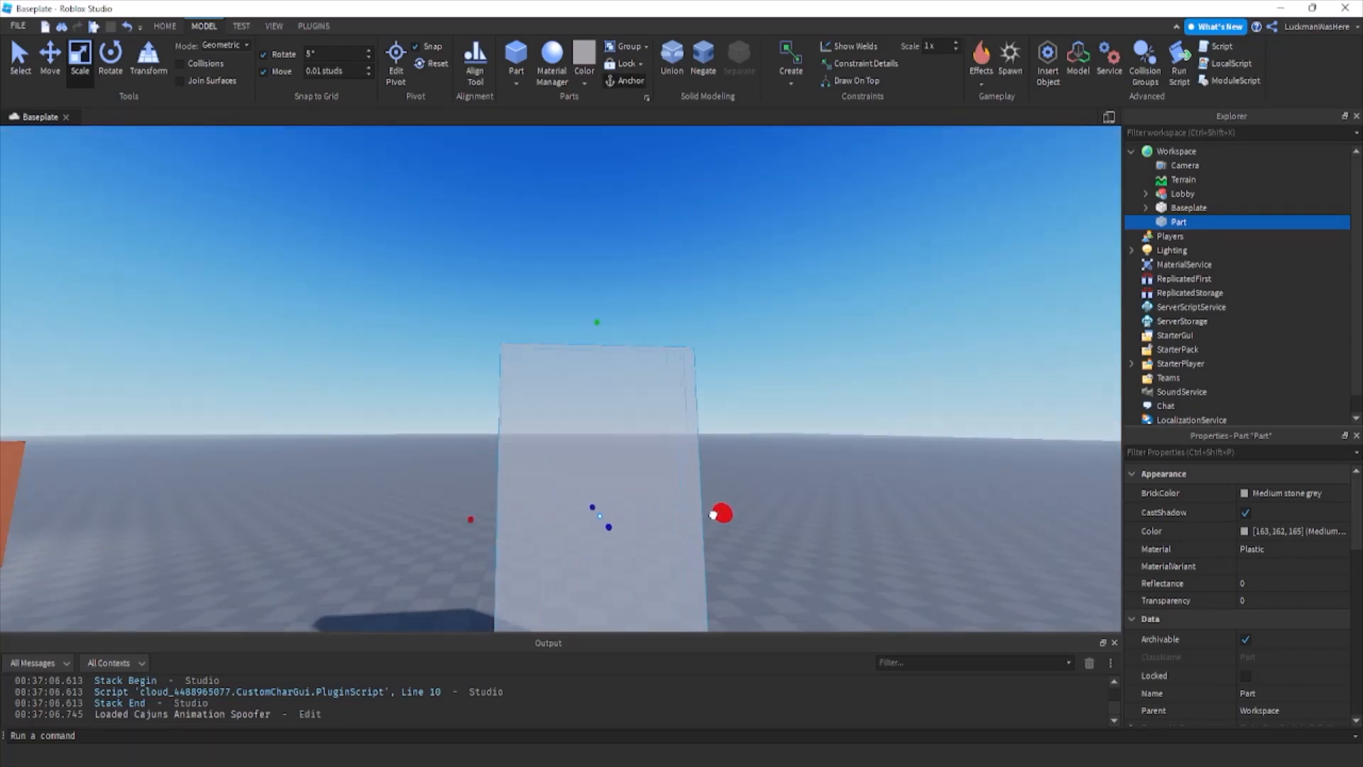
right_drag(727, 514, 724, 499)
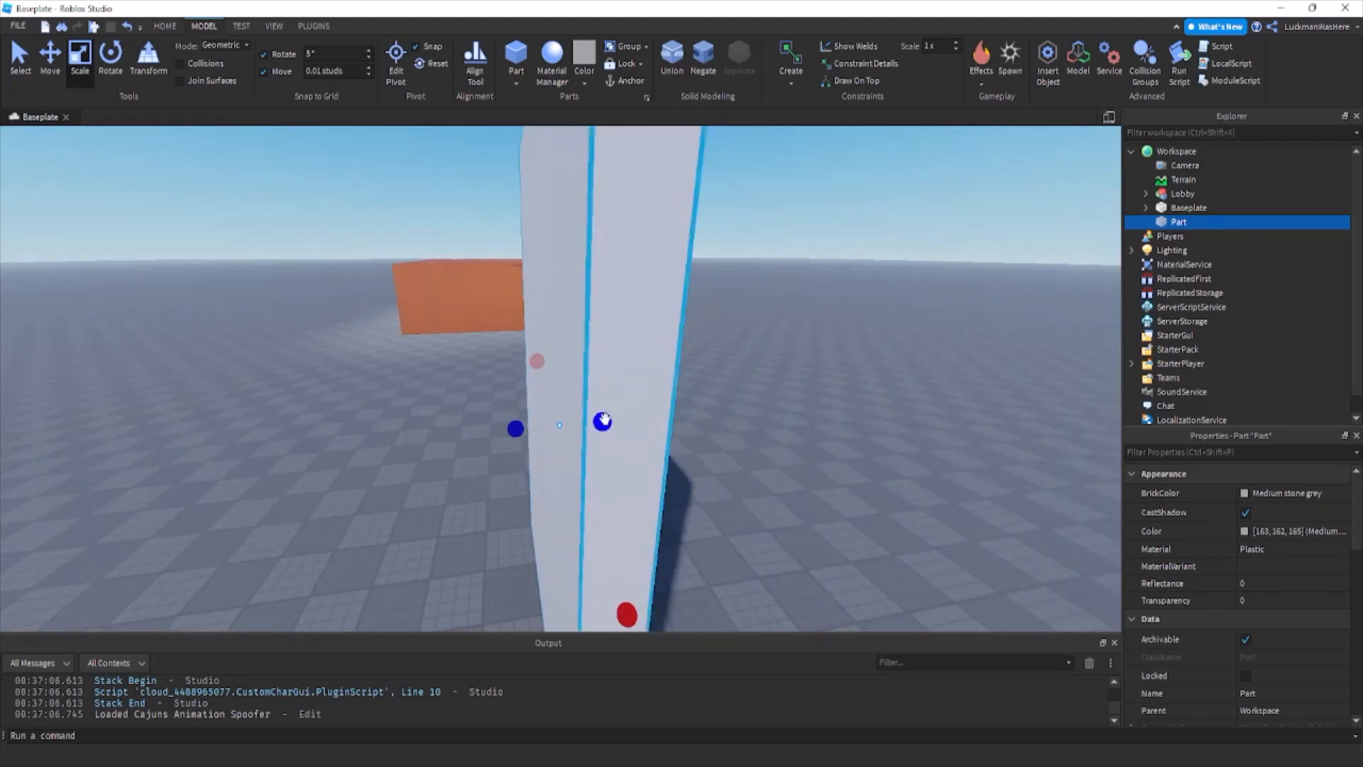
Set the new wall's transparency to 0.5 and rename the part Barrier.
click(1253, 600)
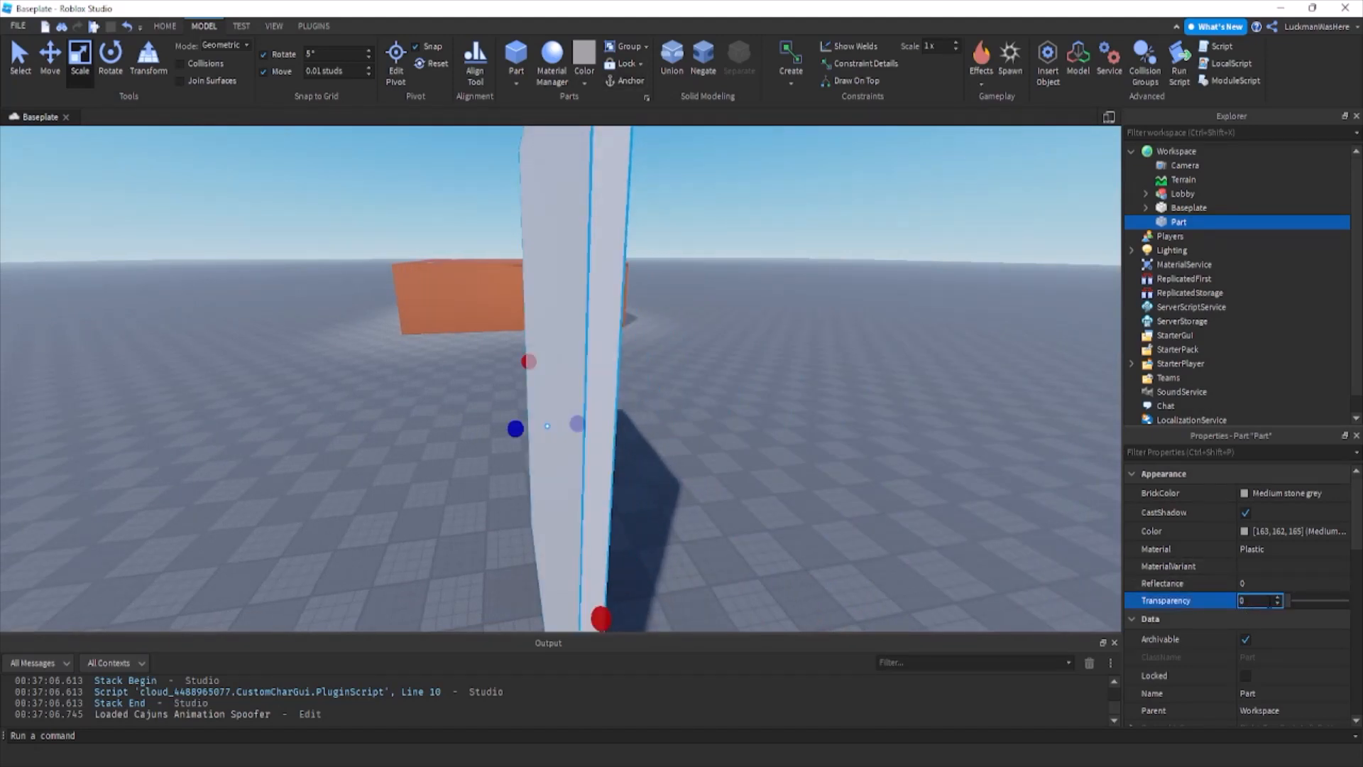
text(.5)
key(Return)
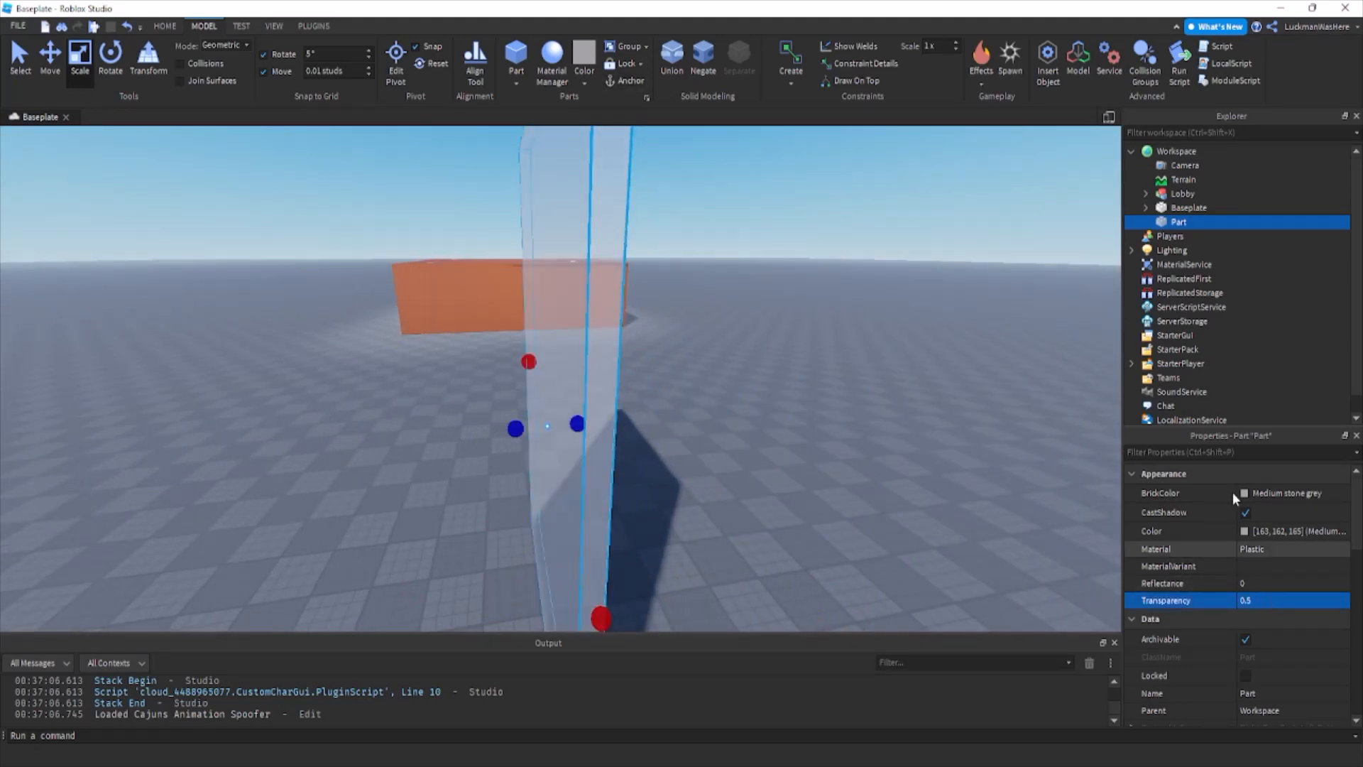
click(1174, 236)
double_click(1178, 223)
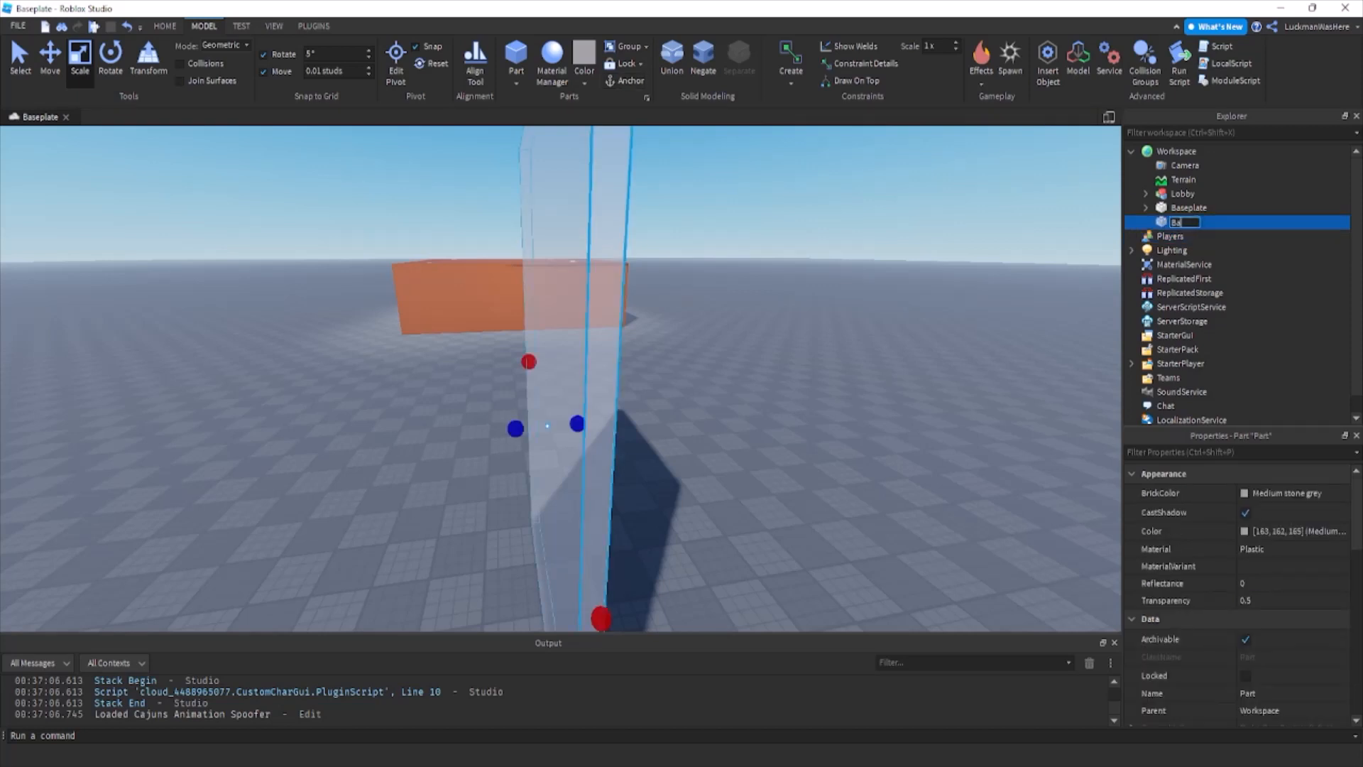
key(Return)
Duplicate the barrier, lower the copy to a short block at its base and extend it outward from the barrier.
right_drag(536, 362, 579, 205)
key(ctrl+d)
drag(560, 141, 560, 181)
right_drag(561, 181, 566, 304)
drag(560, 181, 566, 314)
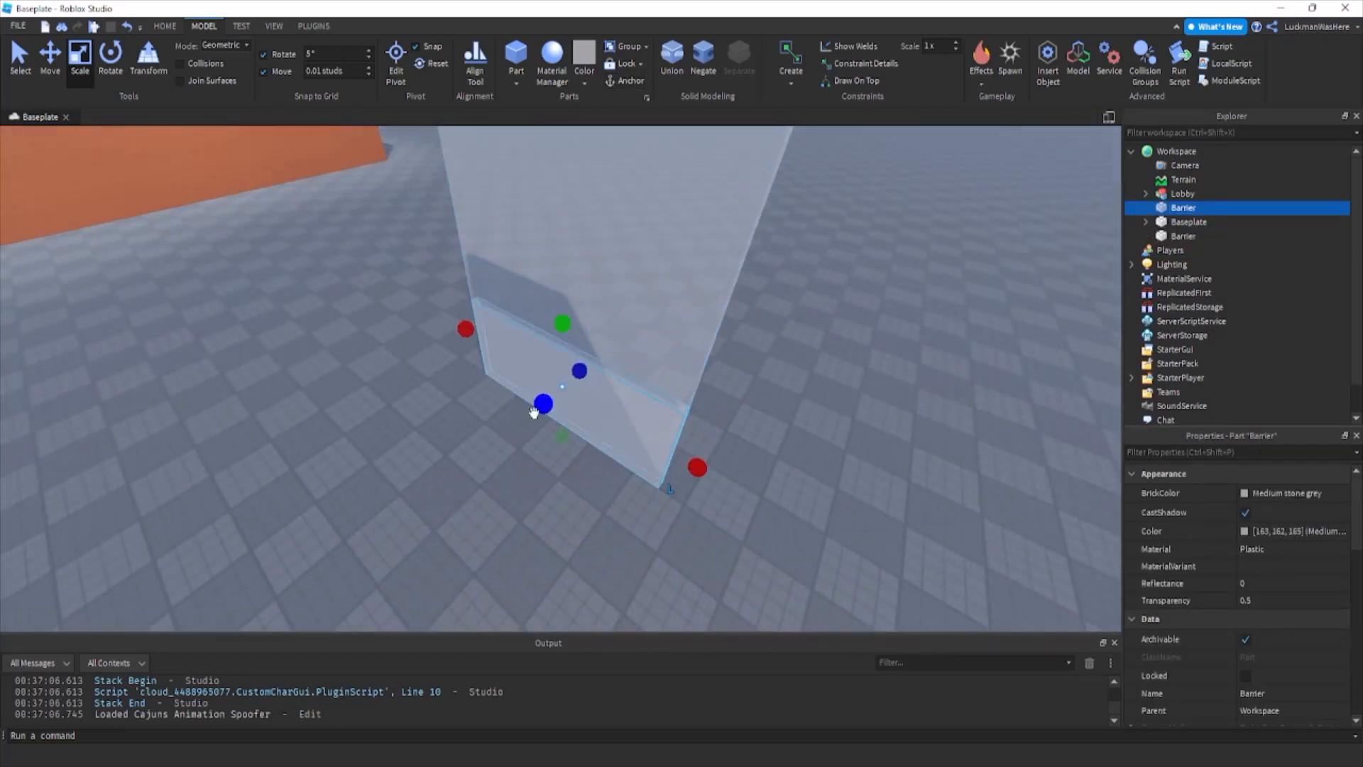
drag(537, 407, 472, 453)
Rename the low block Platform and set its transparency to 0.
click(1211, 222)
click(1205, 206)
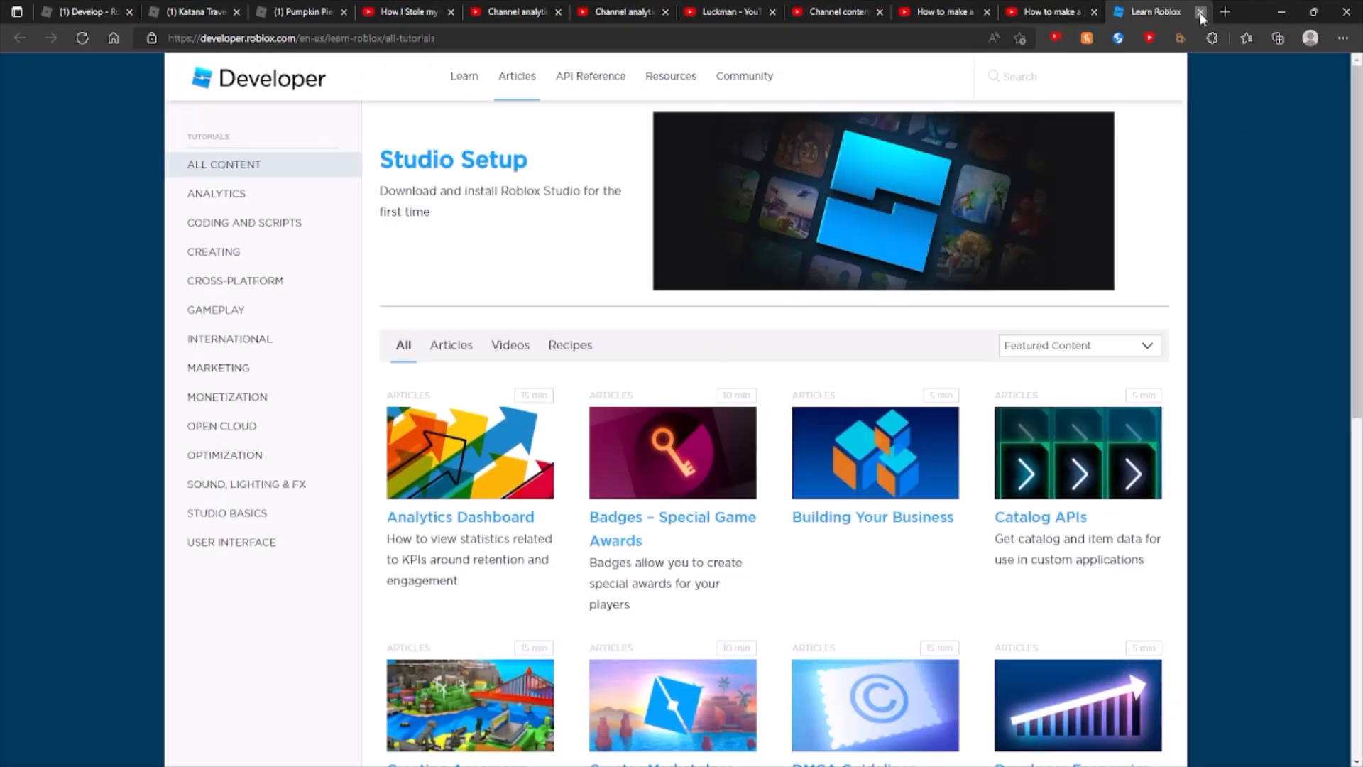
click(1200, 12)
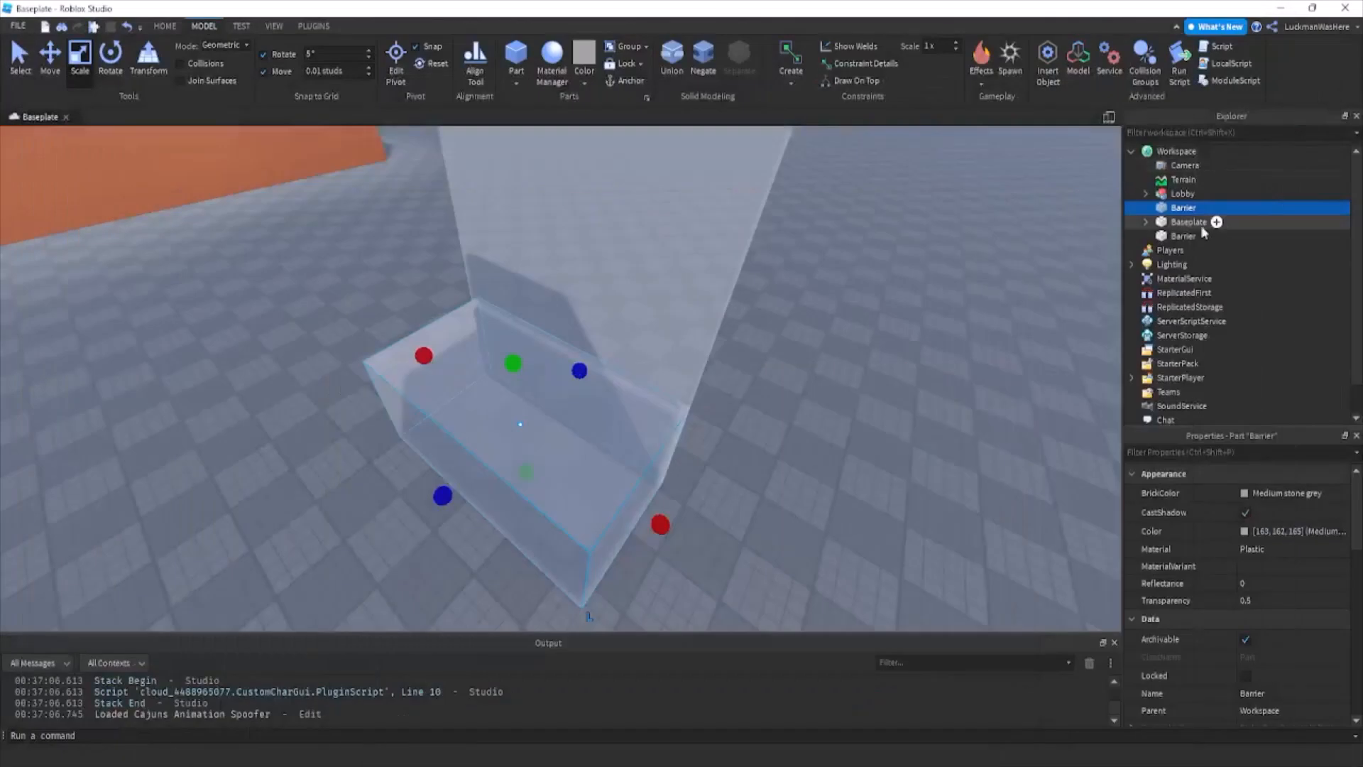
click(1199, 208)
click(1180, 220)
double_click(1180, 209)
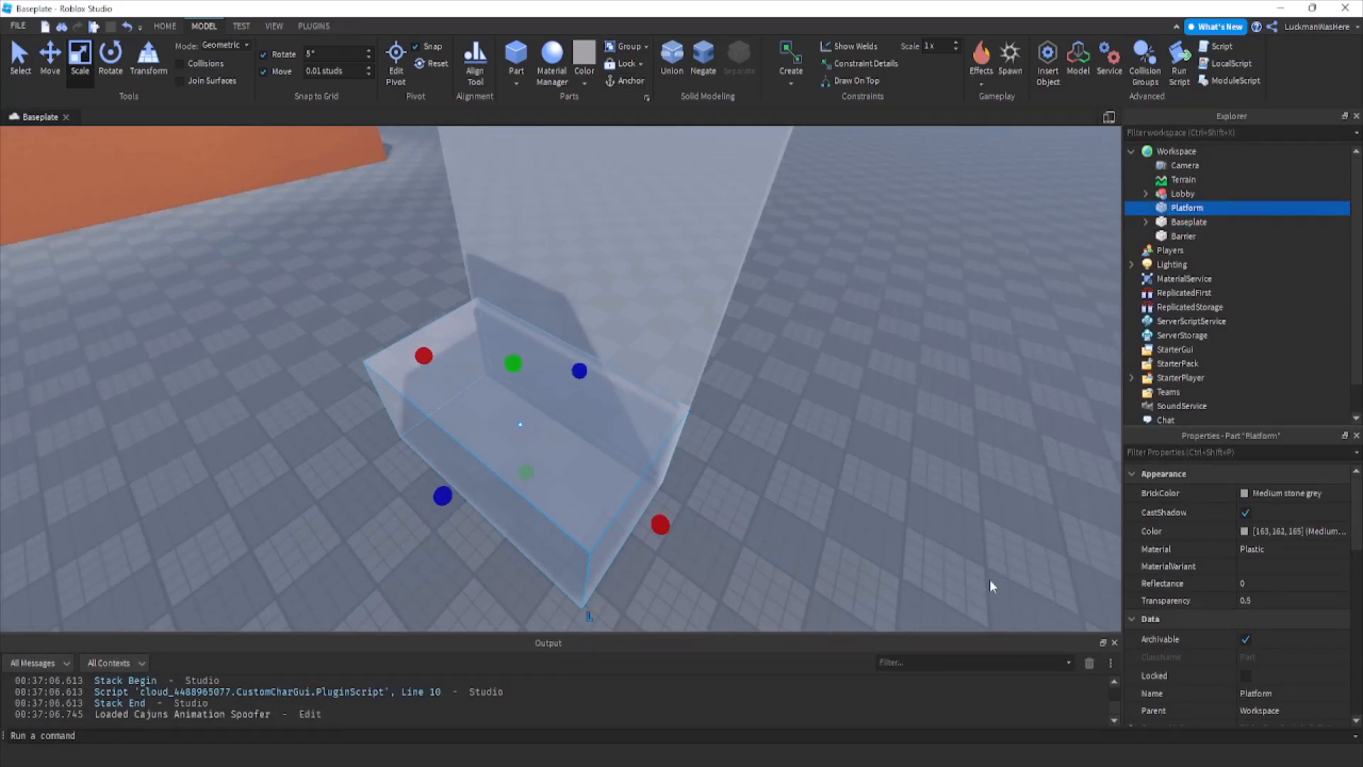
click(1277, 600)
drag(1309, 599, 1224, 617)
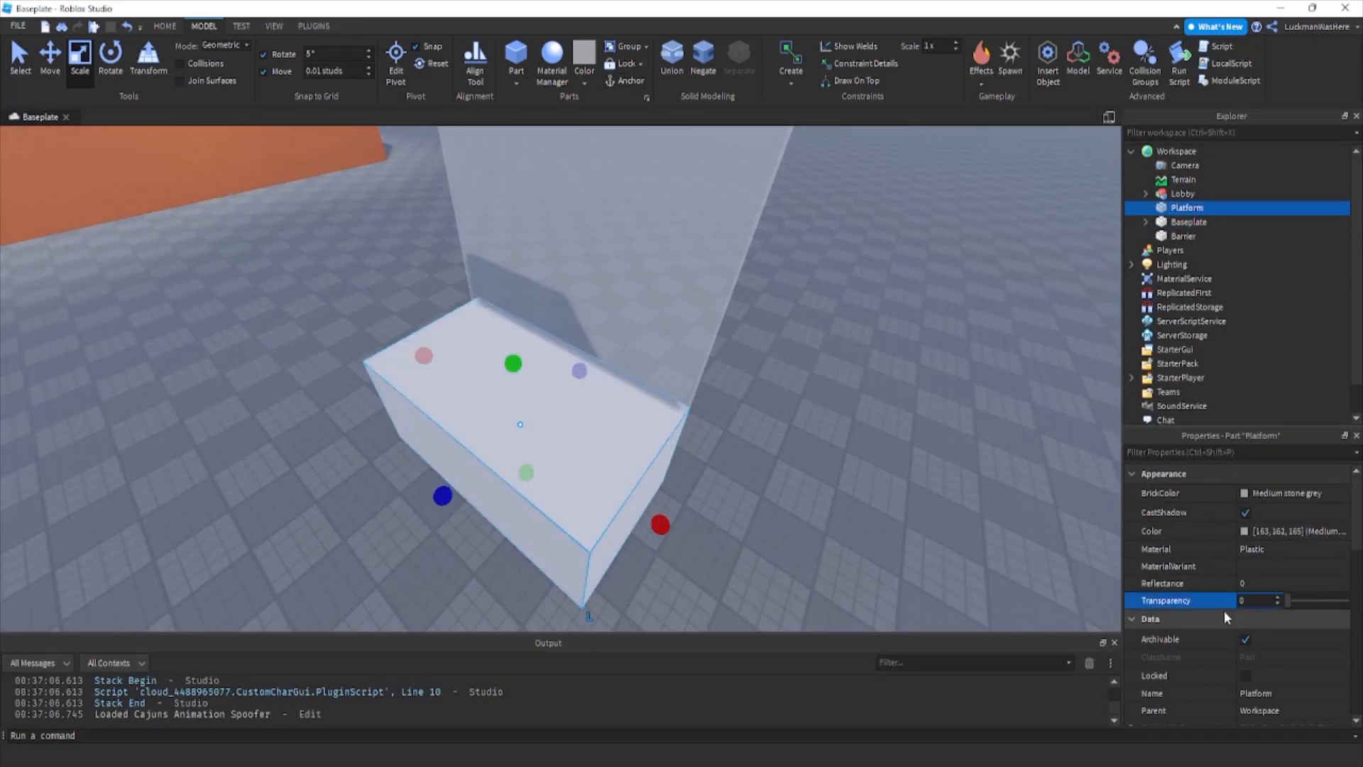
Extend the platform's depth beneath the barrier so it reaches the barrier's far face.
drag(581, 371, 599, 384)
right_drag(599, 384, 596, 384)
key(d)
drag(599, 384, 377, 413)
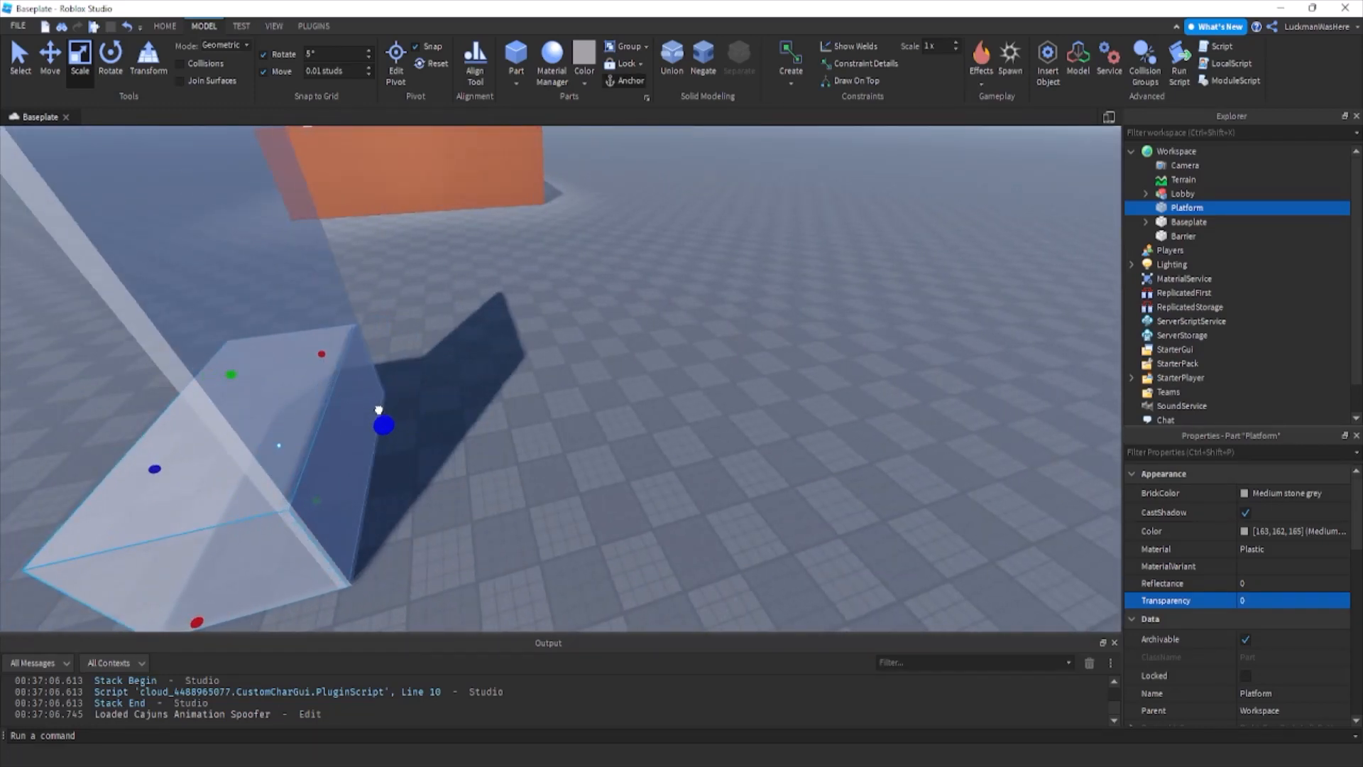
click(463, 419)
right_drag(463, 419, 369, 407)
key(s)
click(368, 407)
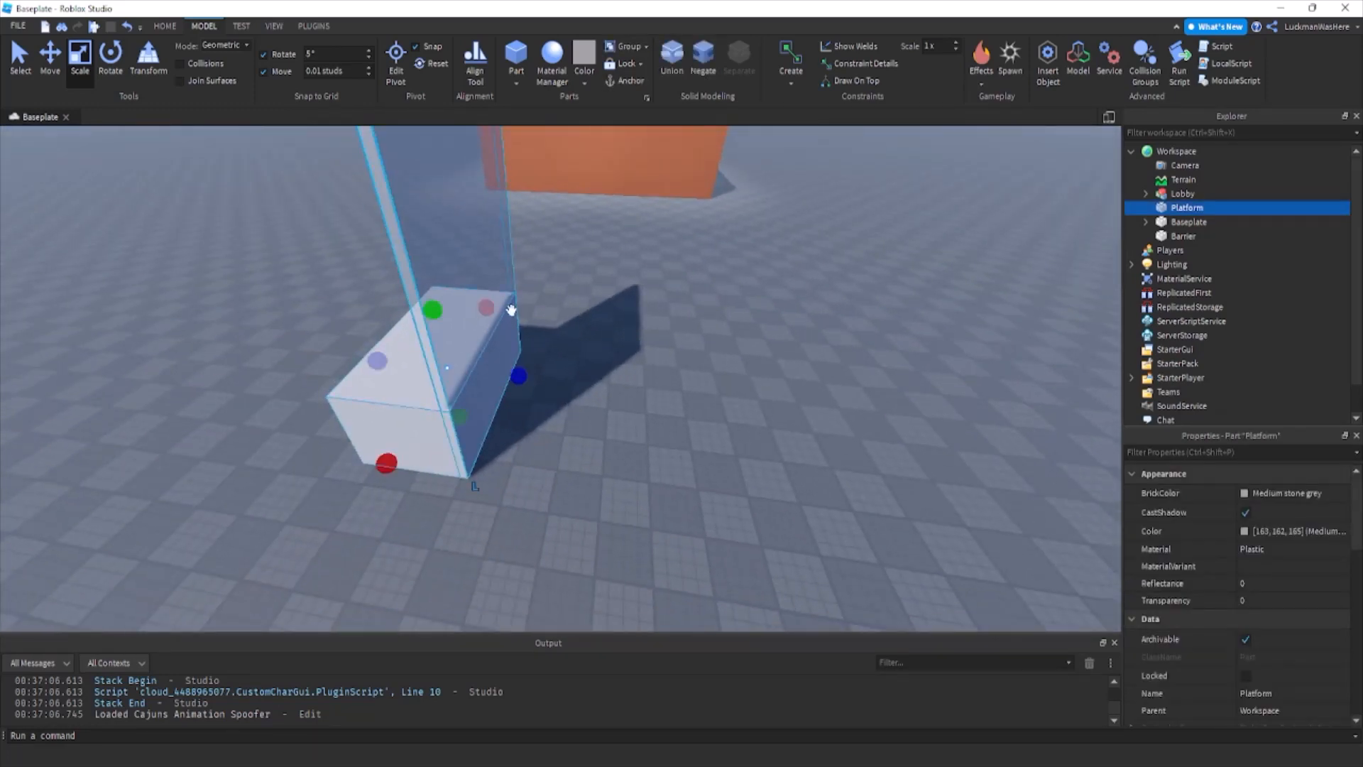
Duplicate the platform and scale the copy into a thin, tall side wall stretching far past the barrier.
key(ctrl+d)
drag(492, 308, 284, 465)
drag(376, 390, 399, 179)
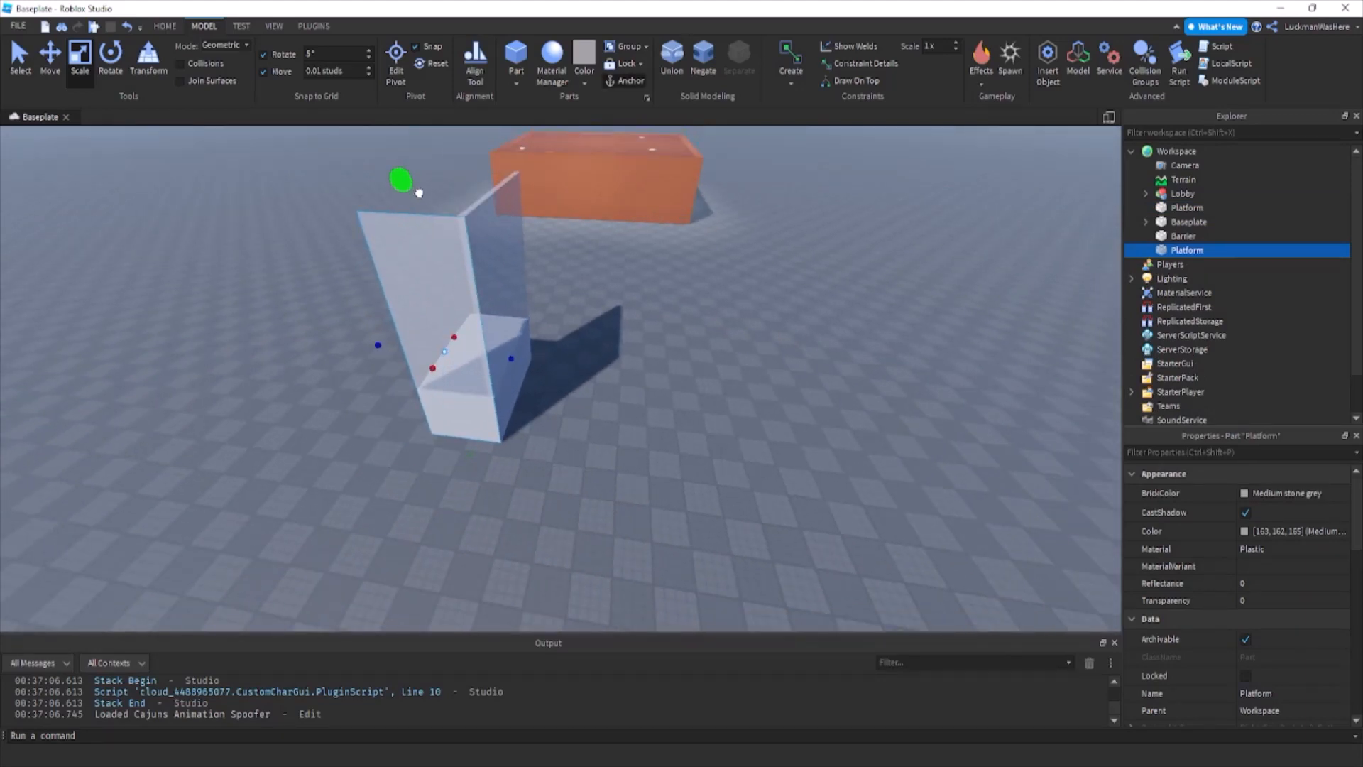
drag(423, 364, 423, 384)
key(ctrl+z)
drag(504, 367, 800, 299)
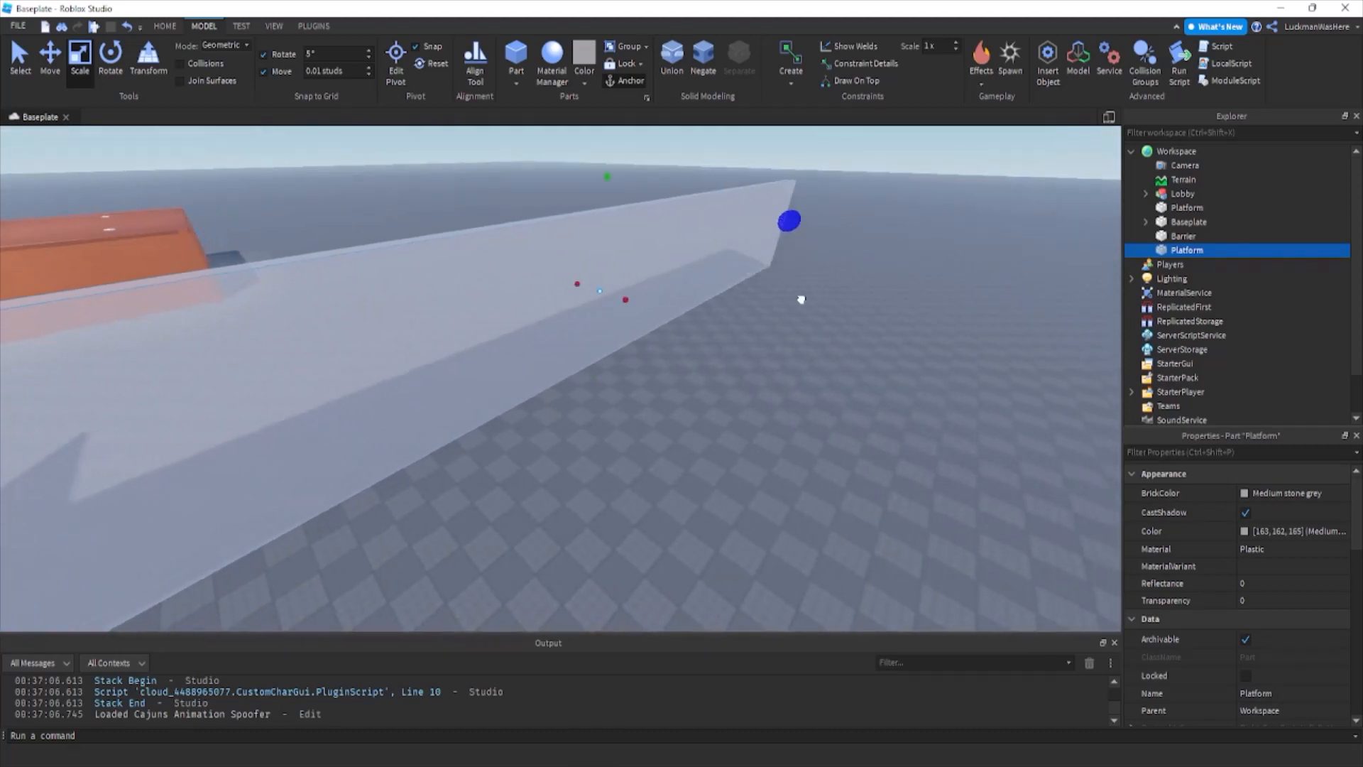
right_drag(800, 299, 801, 294)
Duplicate the long side wall and move the copy to the opposite side of the platform.
key(ctrl+d)
right_drag(427, 315, 526, 331)
drag(544, 330, 497, 365)
right_drag(526, 362, 542, 364)
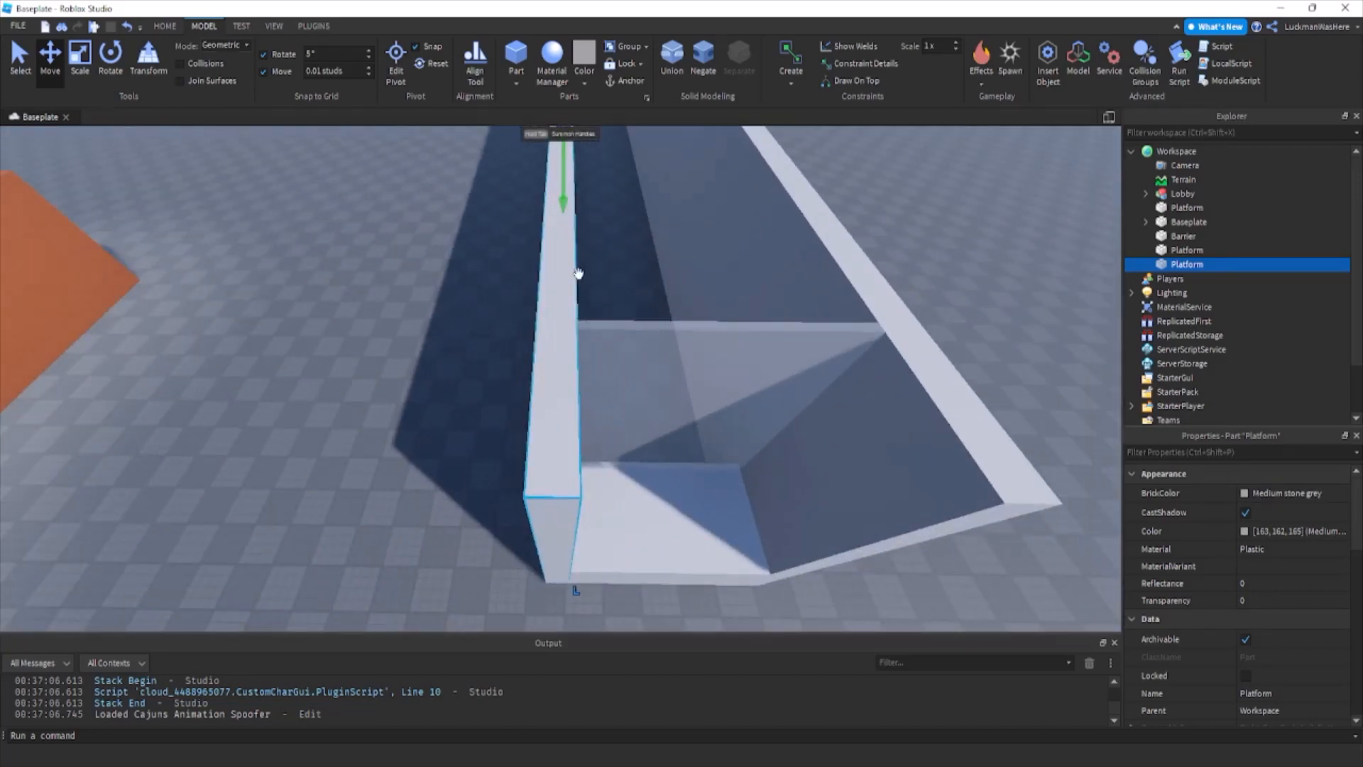
right_drag(578, 274, 588, 312)
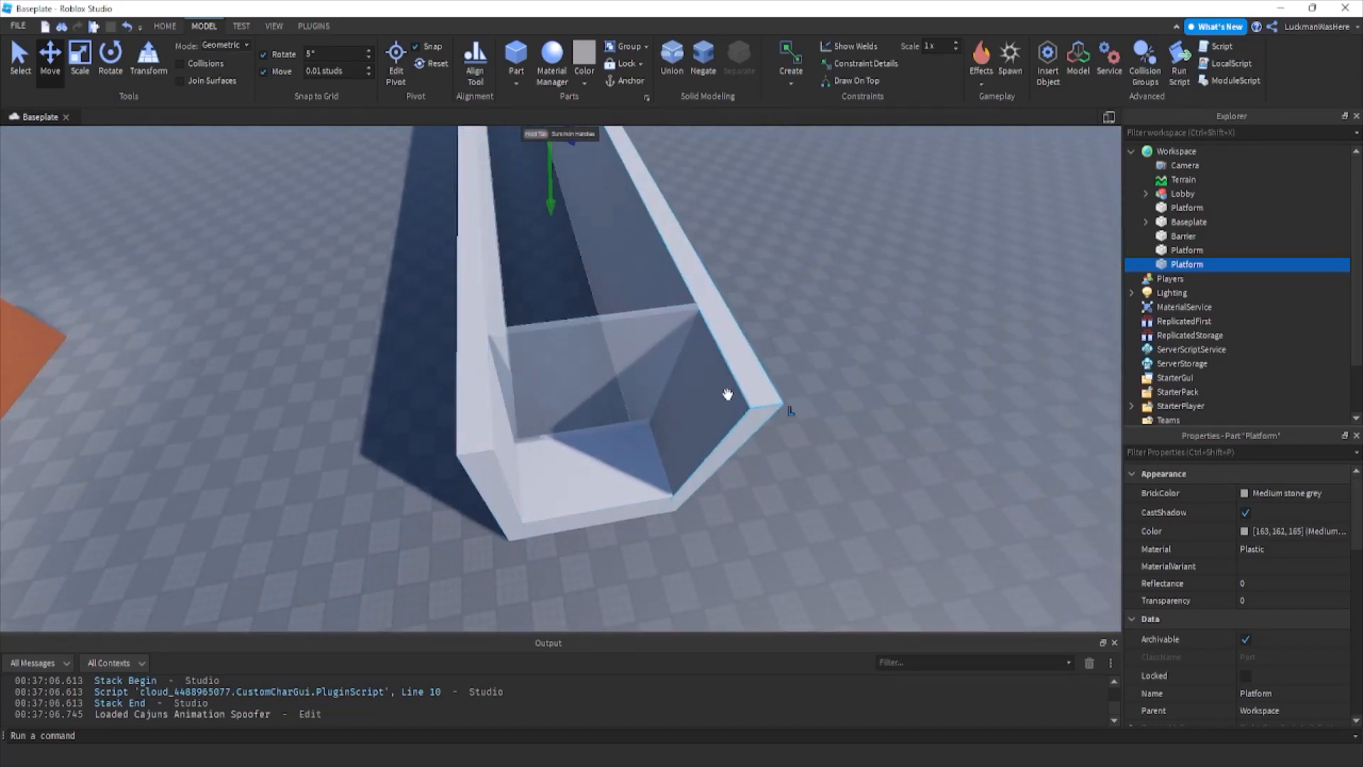
Duplicate a side wall, shorten the copy to a thin slab and stretch it across the corridor's platform end to close it.
right_drag(727, 394, 639, 376)
key(ctrl+d)
click(80, 61)
right_drag(400, 192, 400, 177)
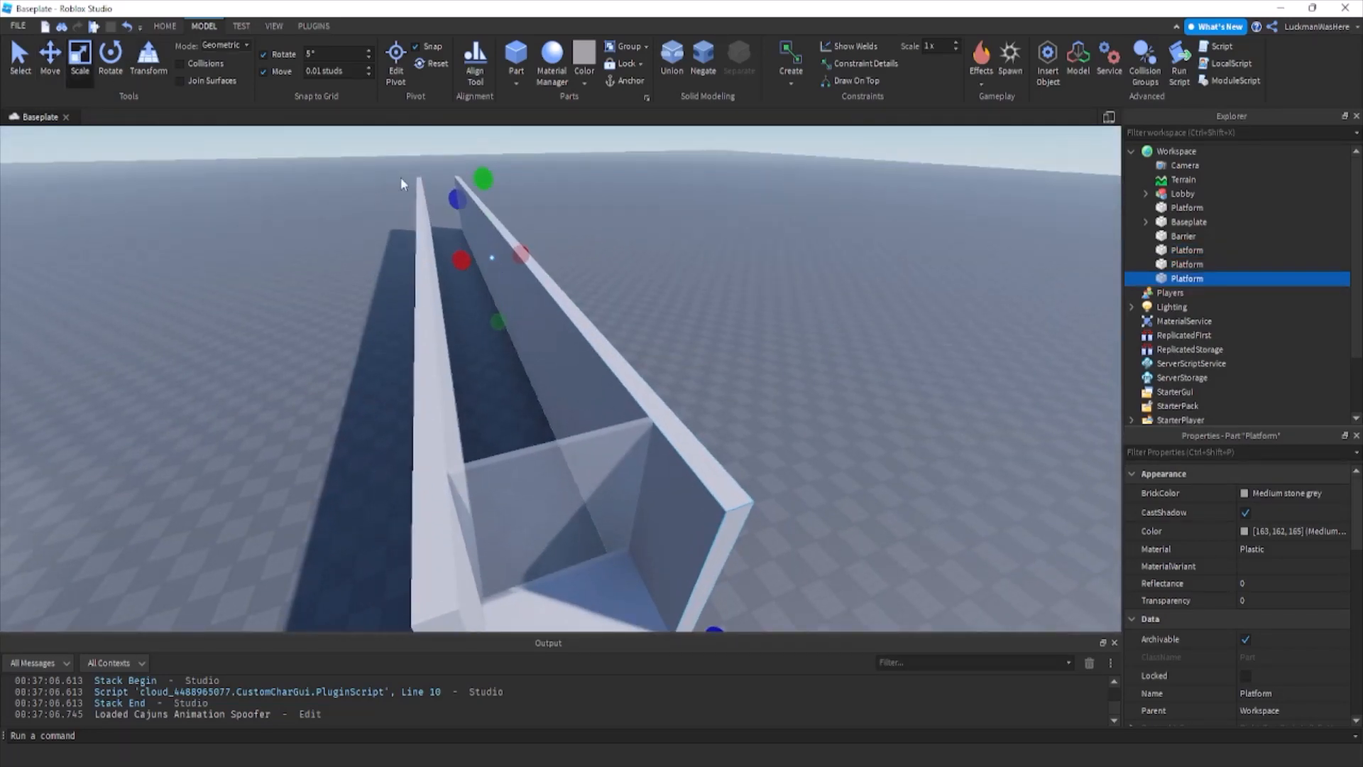
drag(457, 199, 616, 376)
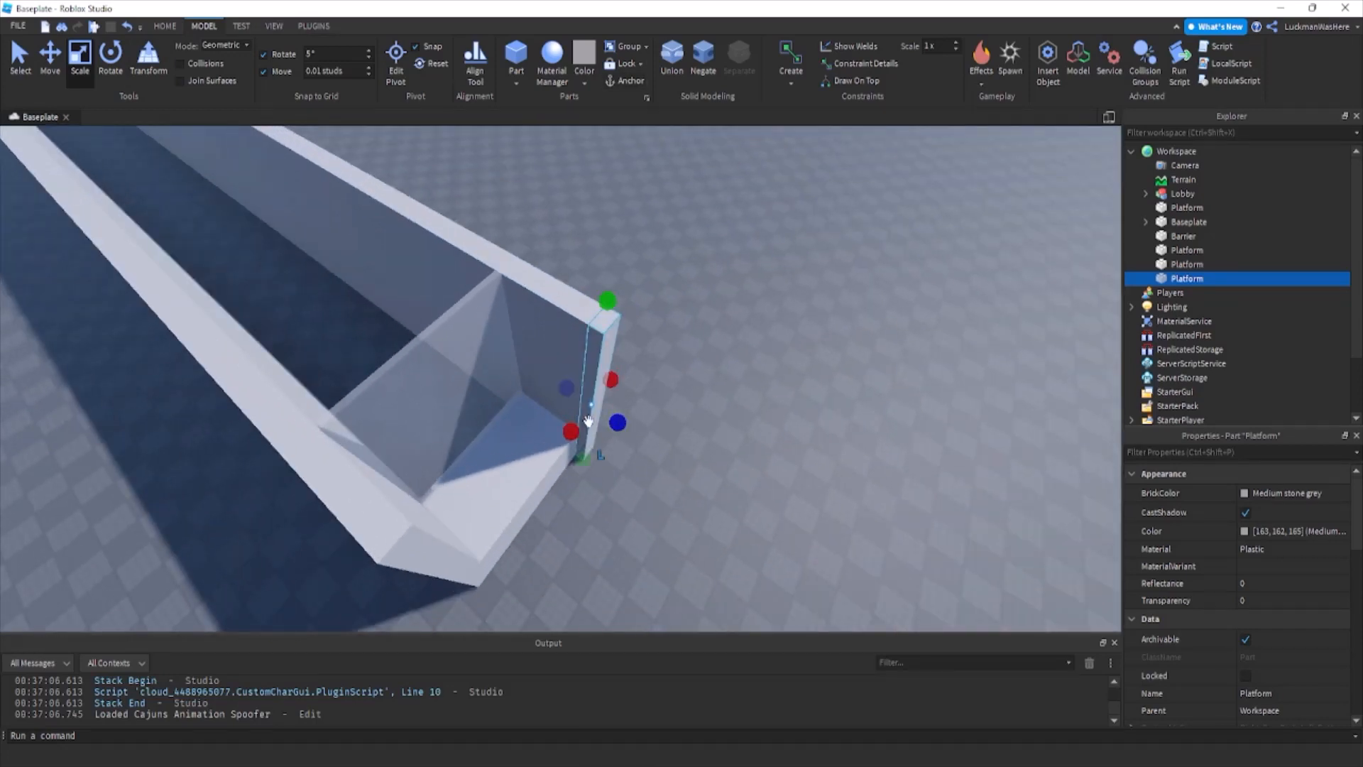
right_drag(547, 472, 441, 450)
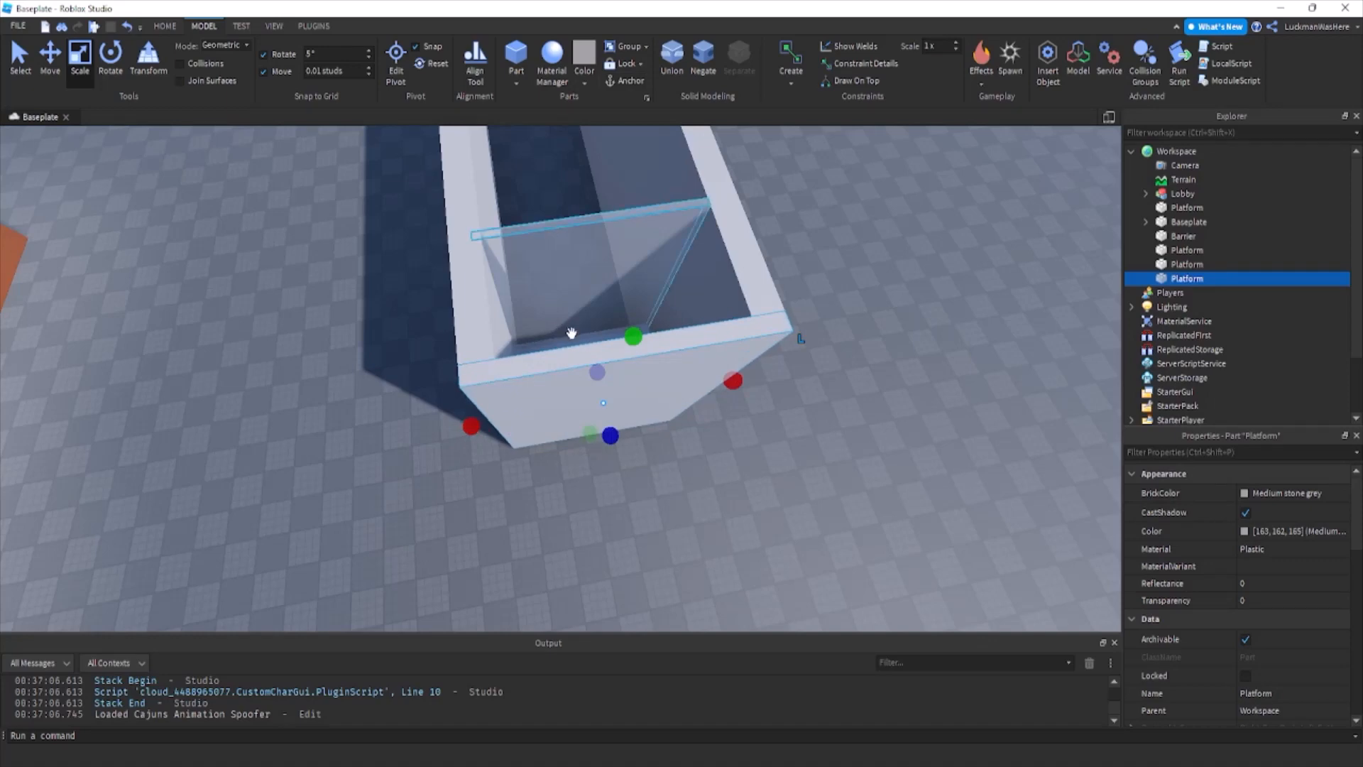
Duplicate the barrier and the platform together and rotate the copies by 180 degrees.
click(811, 437)
right_drag(810, 437, 811, 437)
click(455, 406)
key(a)
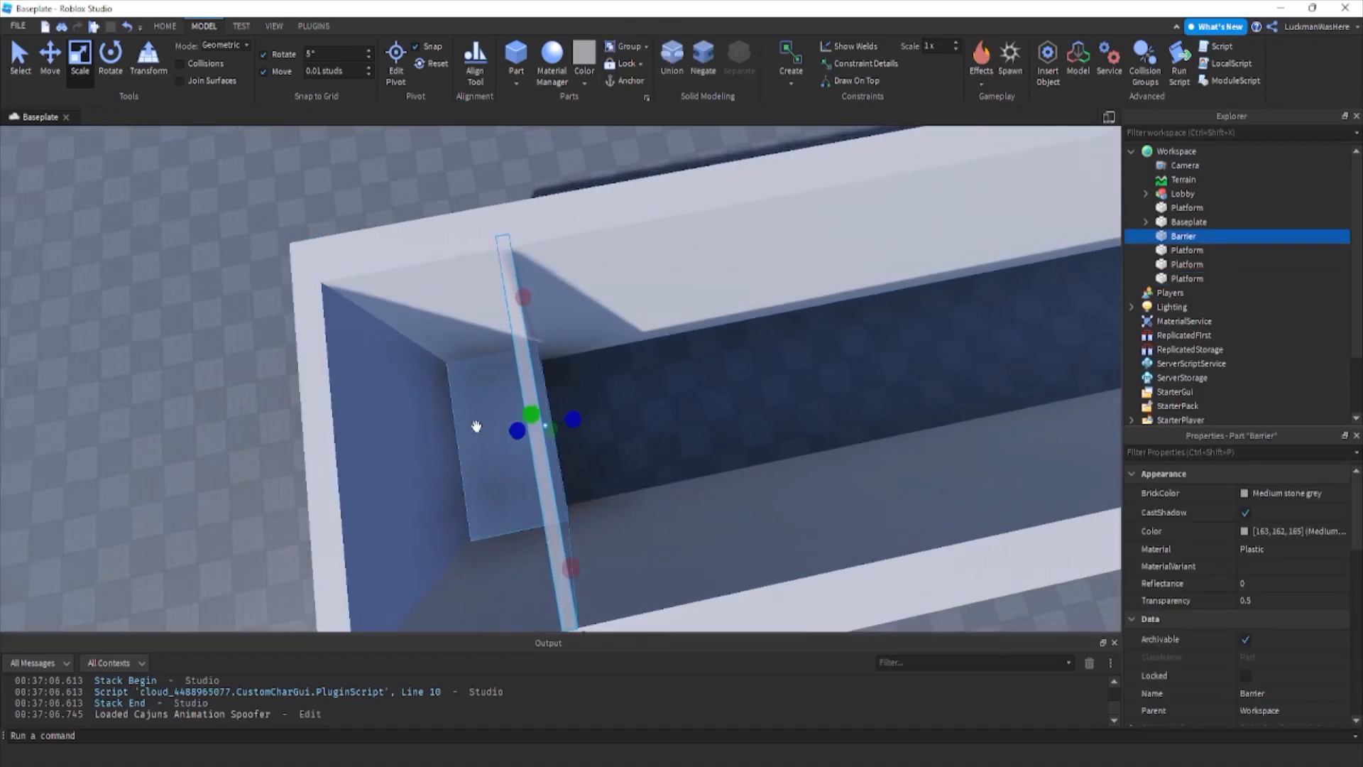
key(ctrl+d)
key(ctrl+r)
key(ctrl+r)
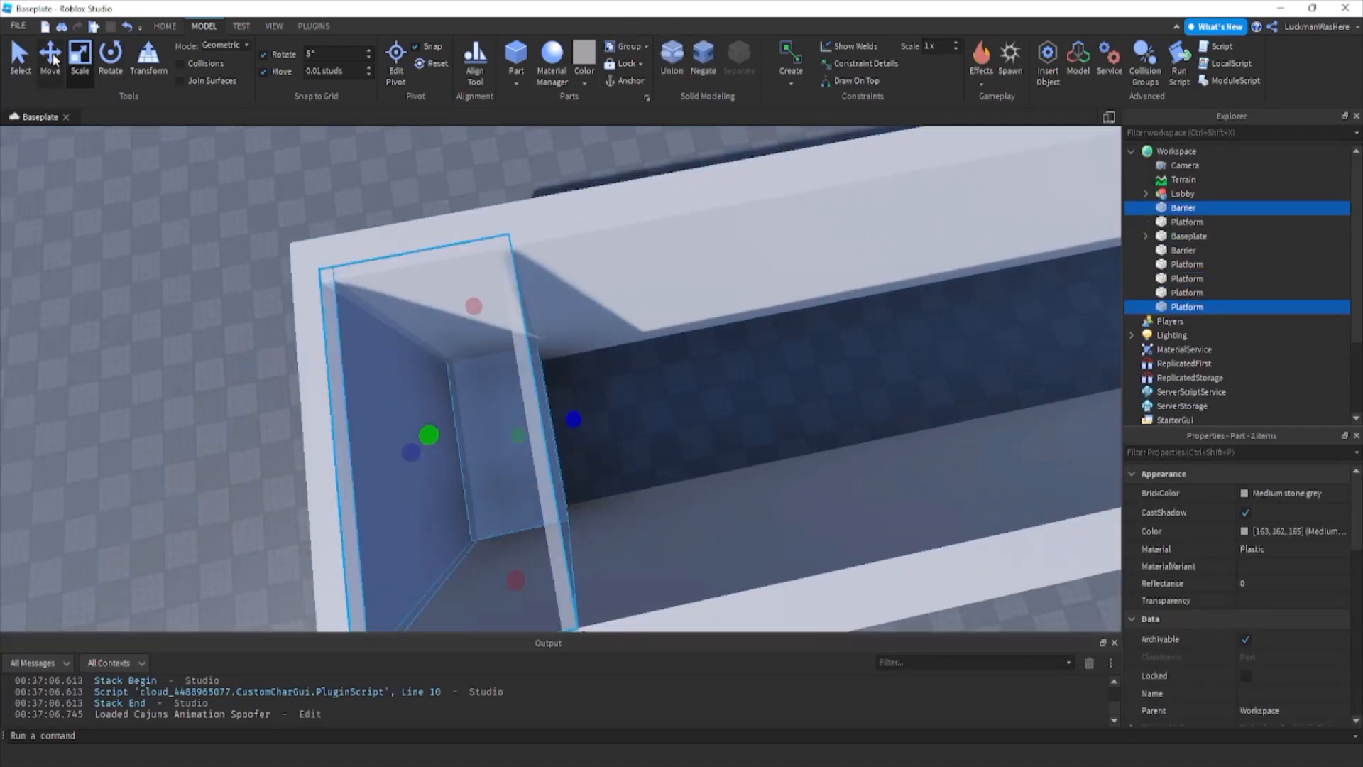
Move the copied barrier and platform along the corridor to its far open end.
click(52, 58)
drag(420, 450, 543, 472)
right_drag(543, 473, 543, 472)
drag(543, 472, 707, 233)
key(f)
right_drag(707, 233, 708, 233)
drag(566, 300, 606, 313)
right_drag(605, 313, 605, 313)
drag(606, 313, 609, 313)
Colour the far-end barrier Sea green and rename it Winner.
click(701, 328)
right_drag(734, 331, 733, 331)
click(688, 327)
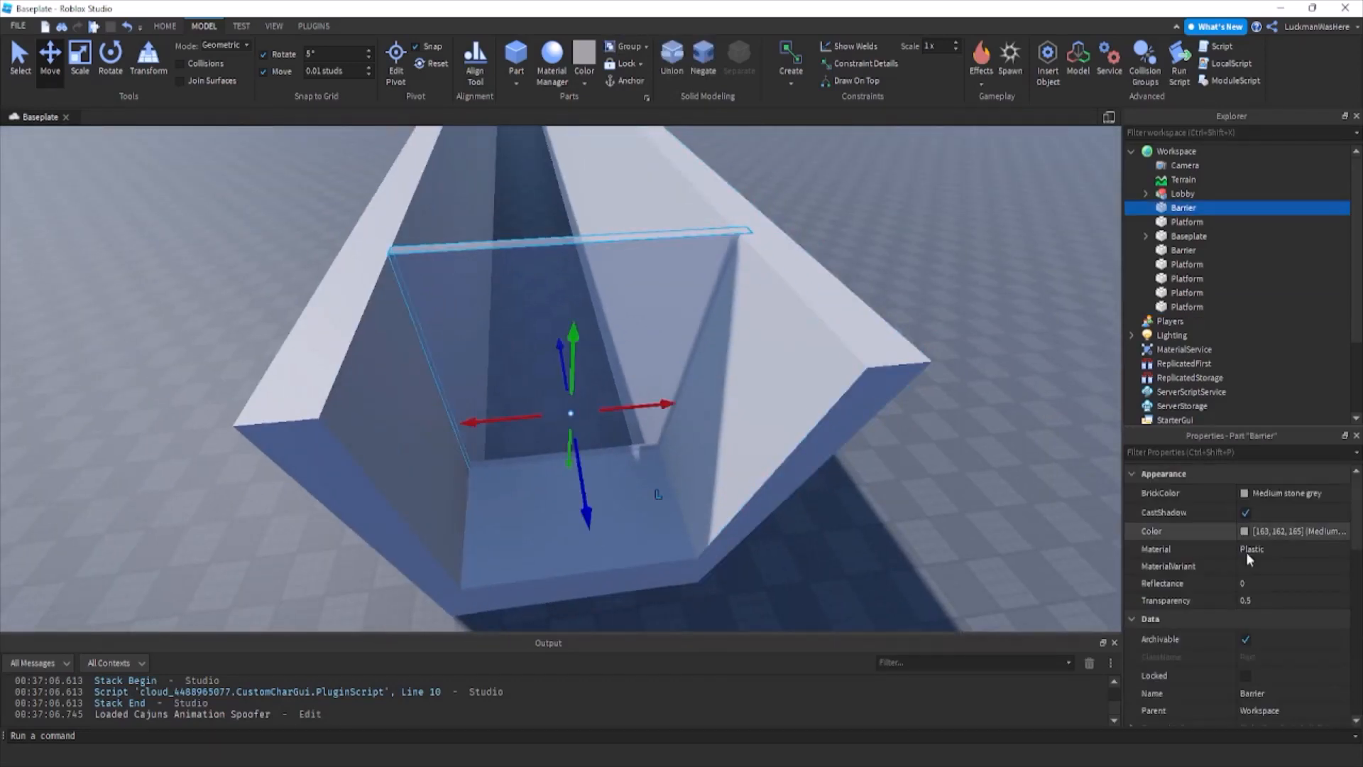
click(1246, 493)
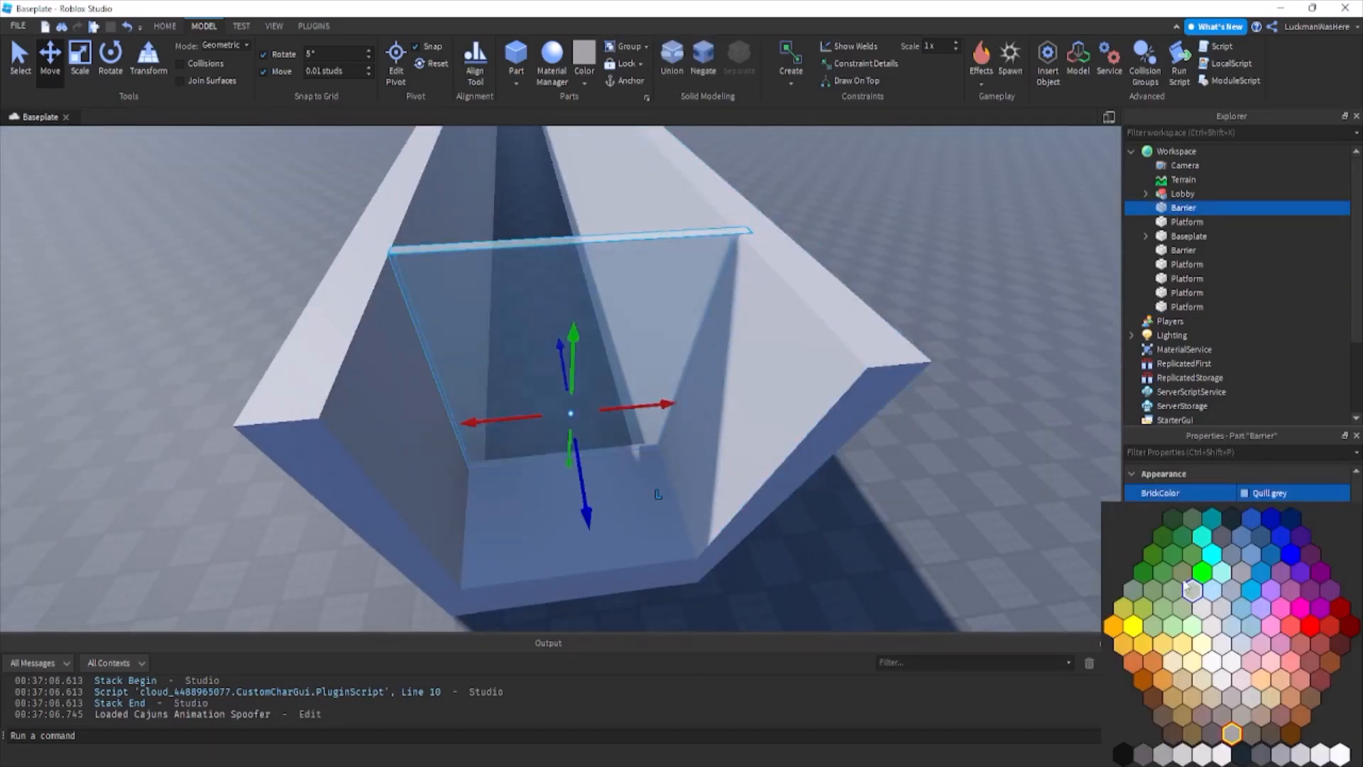
click(1163, 558)
double_click(1183, 208)
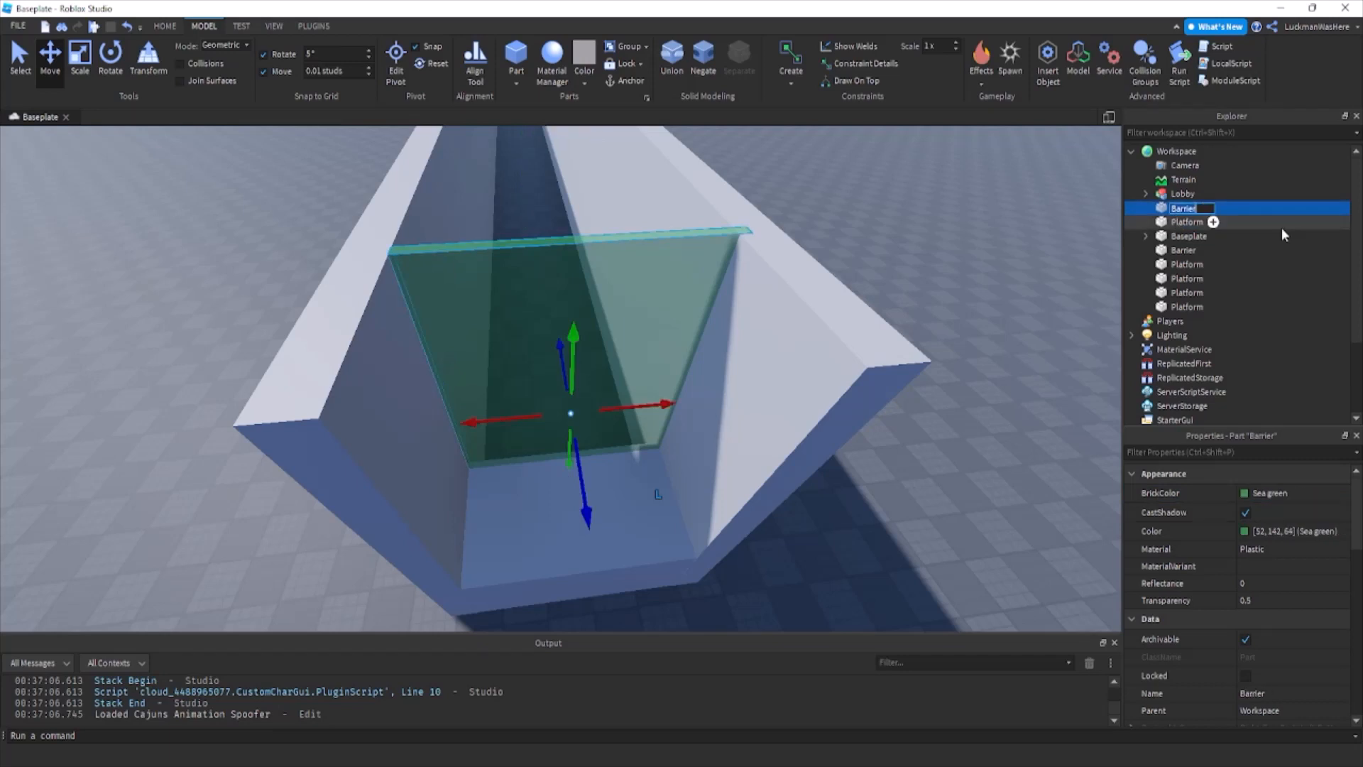
text(Winner)
key(Return)
scroll(1183, 561, down, 5)
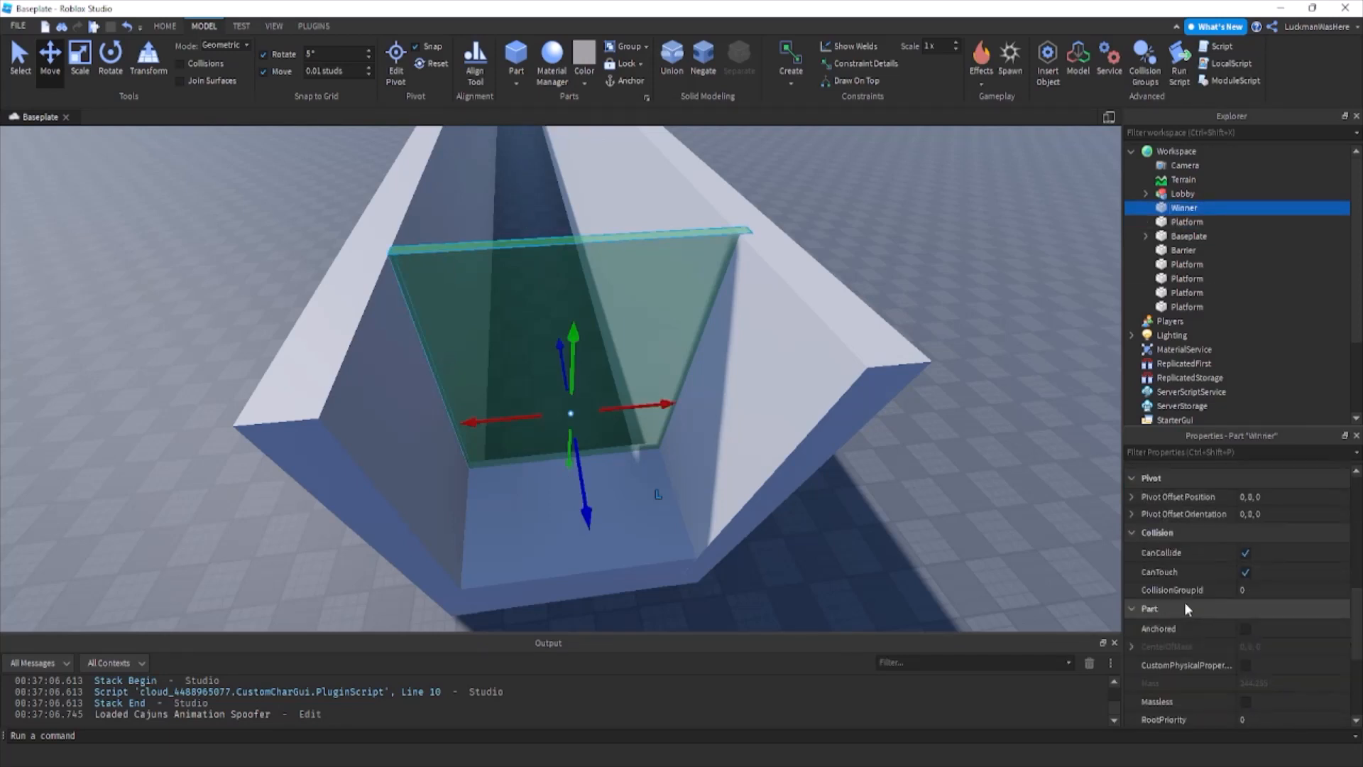
Duplicate the side wall beside the Winner barrier and shorten the copy to a thin slab at that end.
click(852, 480)
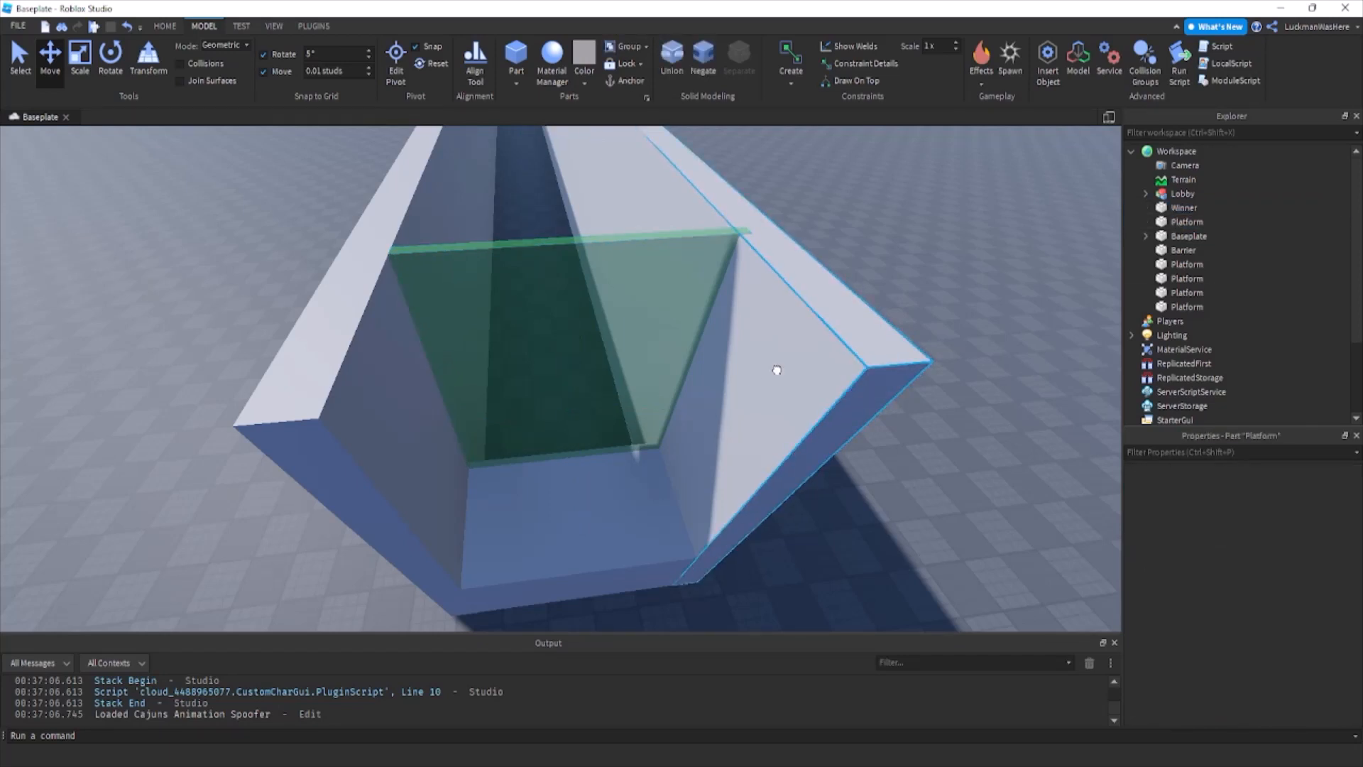
click(777, 370)
right_drag(776, 370, 774, 284)
key(ctrl+d)
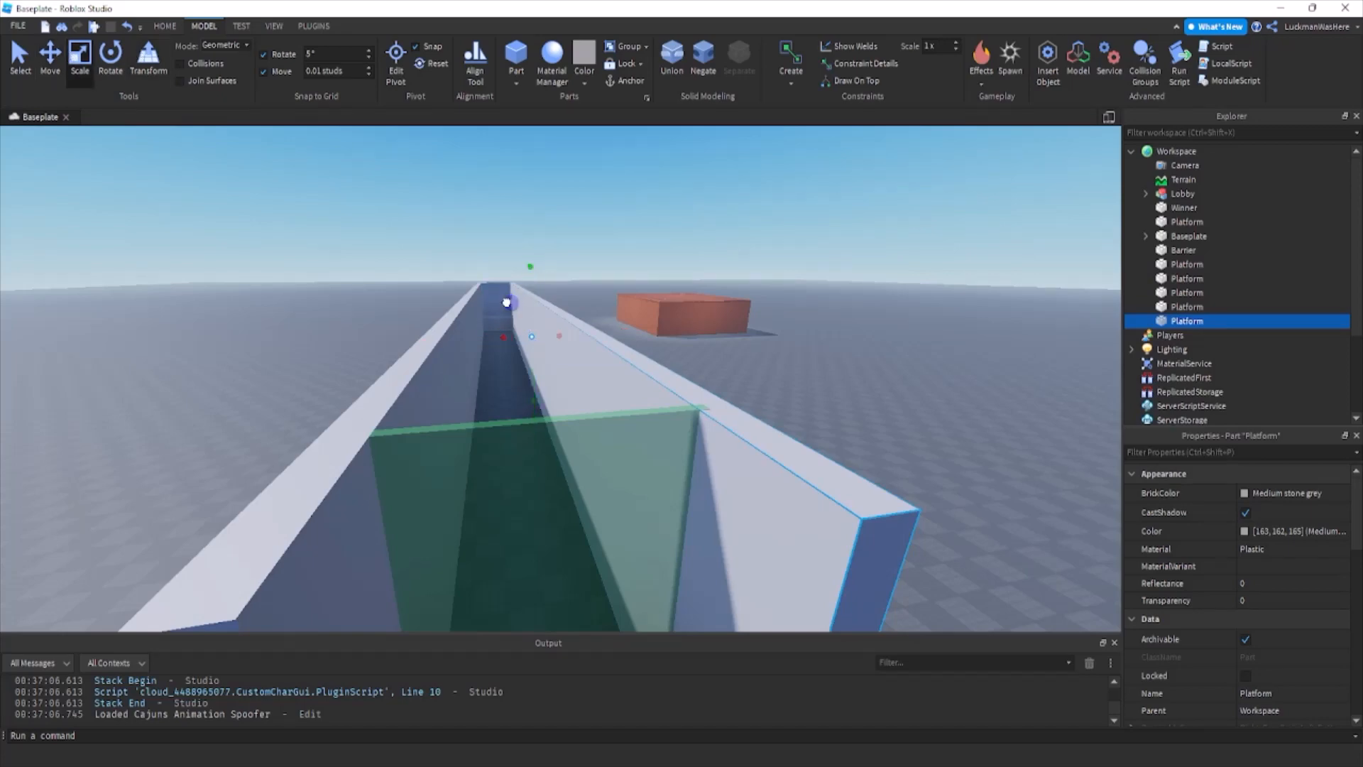
drag(506, 303, 572, 336)
right_drag(507, 303, 572, 335)
drag(622, 454, 524, 505)
right_drag(561, 495, 523, 505)
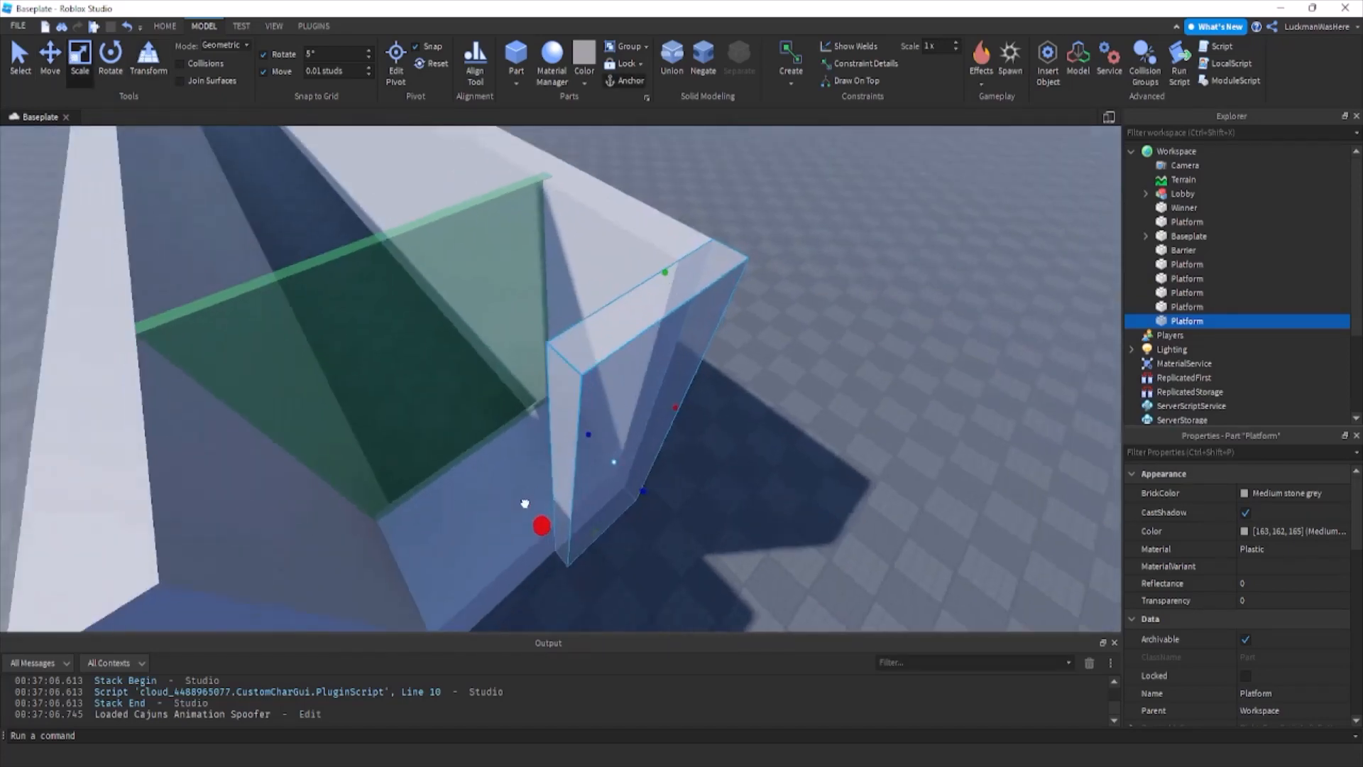
Stretch the slab across the corridor's open end behind the Winner barrier to close it.
drag(523, 505, 505, 502)
right_drag(523, 505, 505, 502)
drag(505, 502, 490, 497)
click(402, 449)
right_drag(402, 450, 399, 448)
key(s)
click(455, 464)
click(712, 571)
right_drag(720, 571, 720, 571)
key(w)
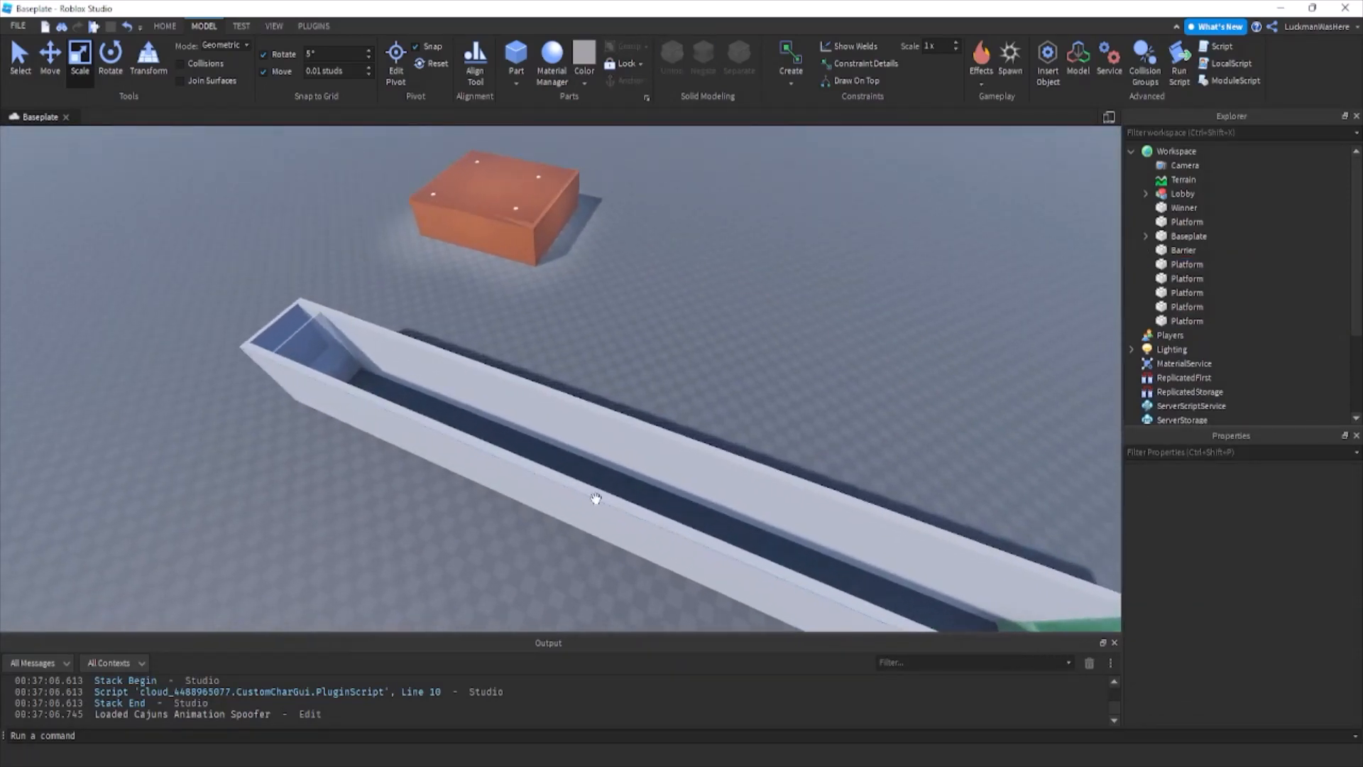
Select all the corridor's walls and platforms, leaving out the Barrier and Winner parts, and group them into one model.
right_drag(490, 416, 490, 416)
key(w)
key(a)
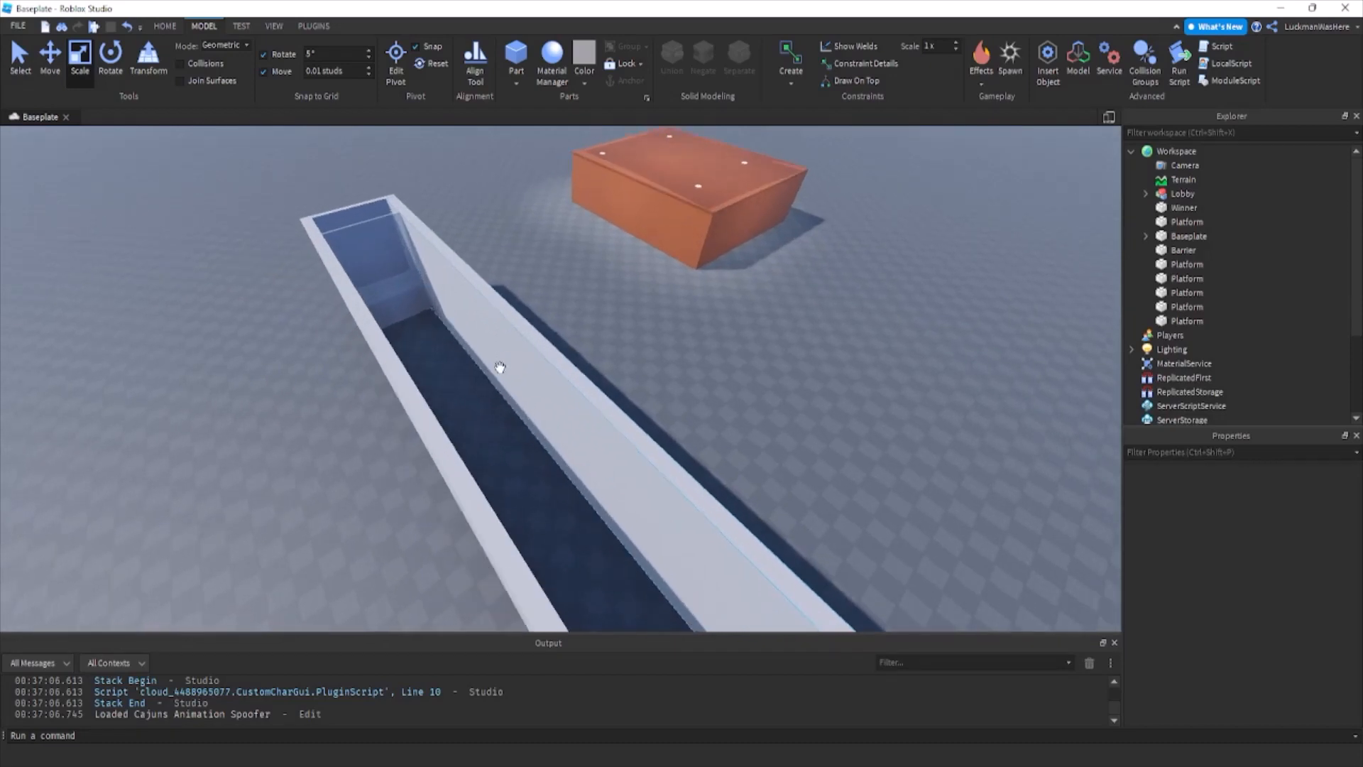
right_drag(414, 310, 415, 310)
key(w)
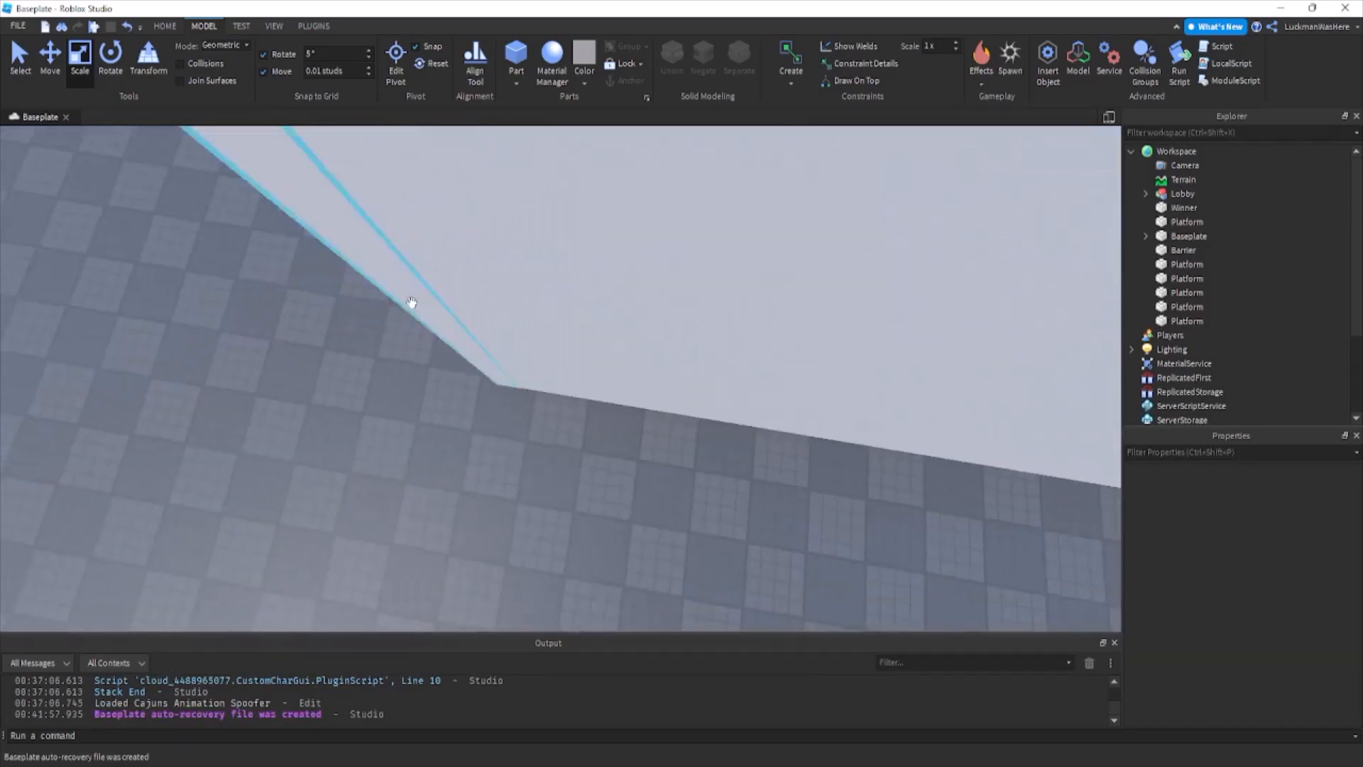
key(s)
click(516, 266)
ctrl+click(697, 369)
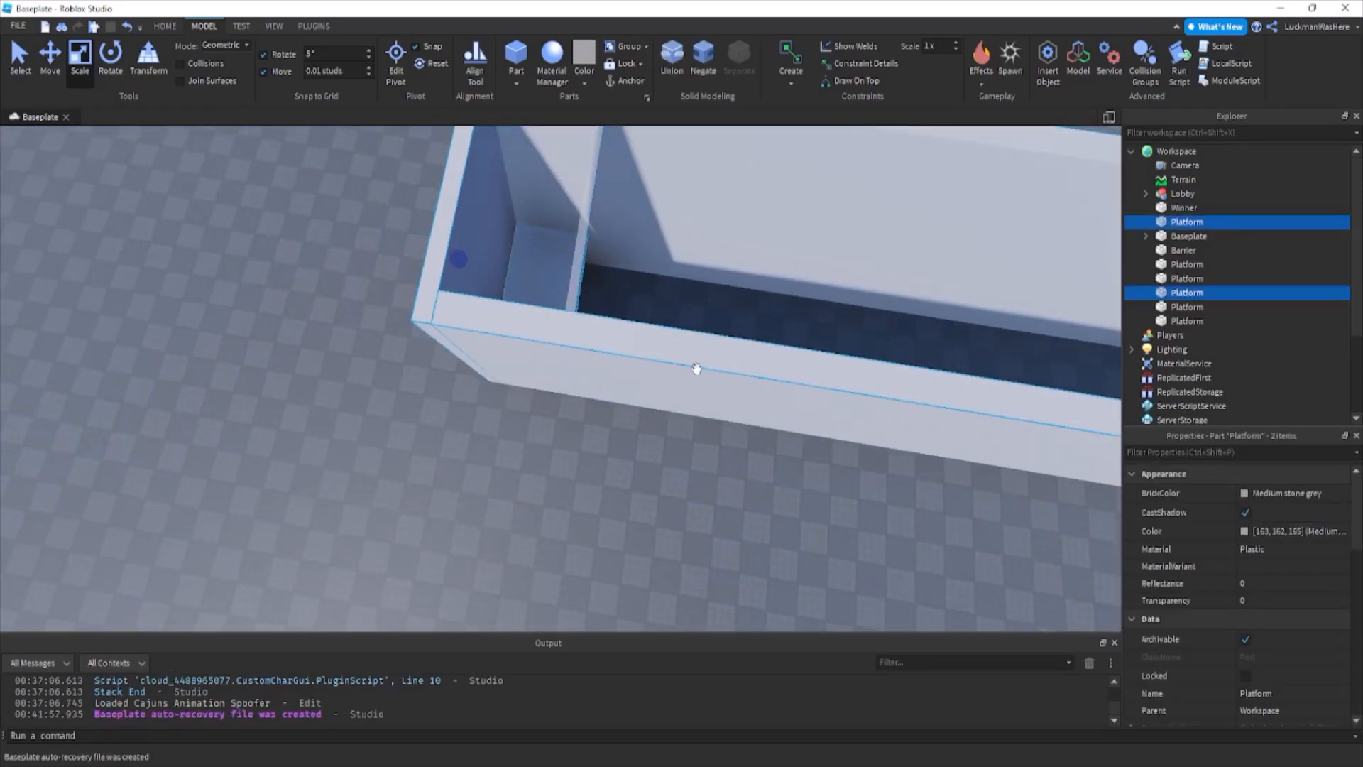
ctrl+click(744, 188)
right_drag(744, 188, 743, 189)
key(w)
key(w)
key(d)
ctrl+click(595, 421)
ctrl+click(727, 473)
key(s)
right_drag(791, 462, 791, 462)
key(ctrl+g)
Inspect the grouped corridor and check which parts sit outside its model.
right_drag(584, 350, 584, 350)
key(s)
key(ctrl+2)
right_drag(472, 239, 471, 240)
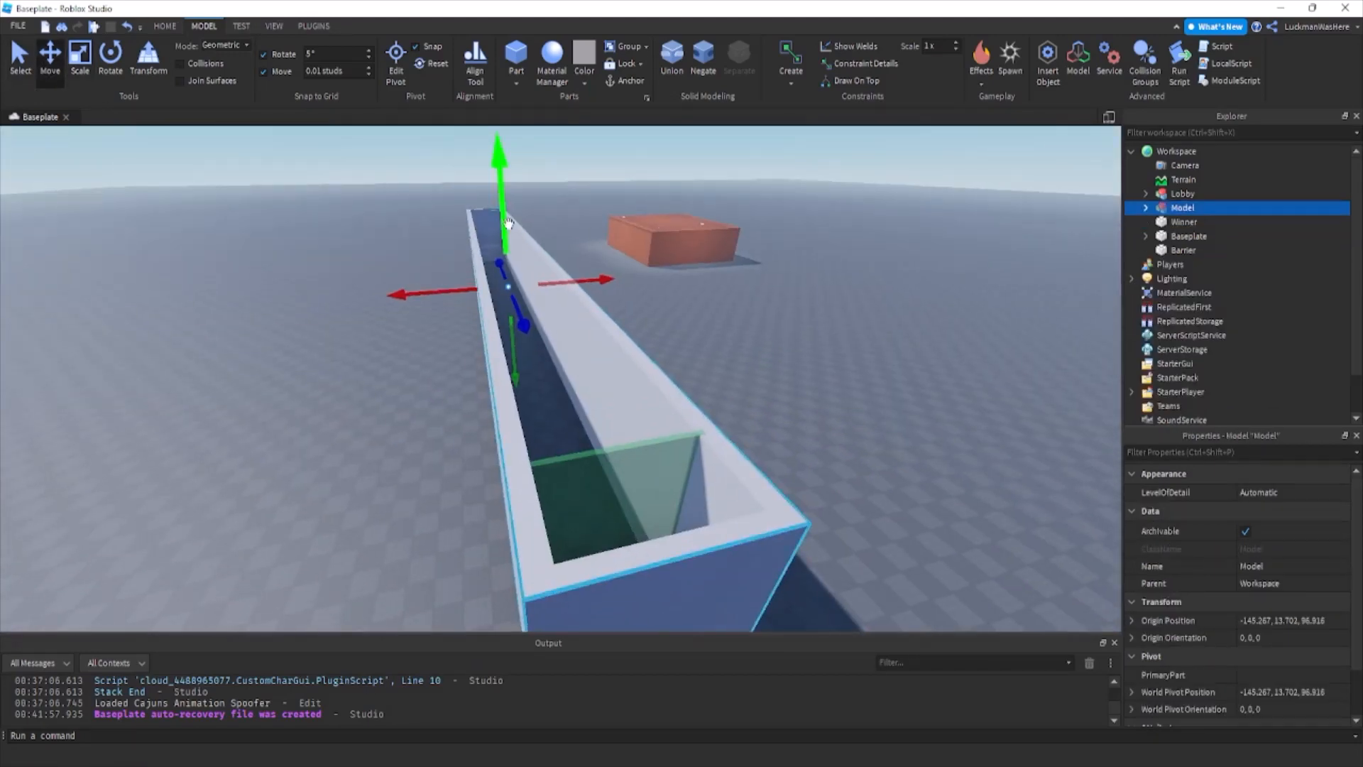
drag(509, 222, 522, 351)
right_drag(779, 369, 777, 356)
click(1183, 250)
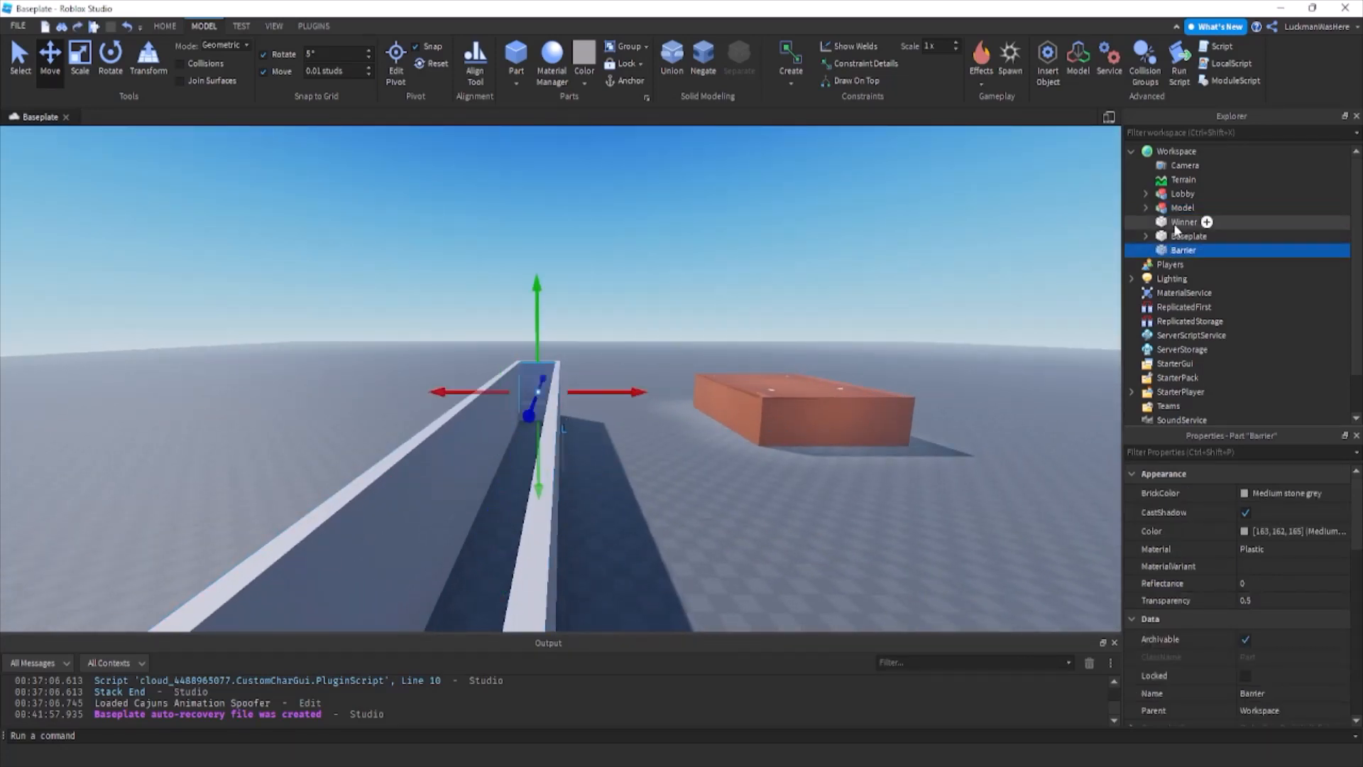
click(1175, 225)
click(1175, 237)
right_drag(751, 249, 751, 249)
click(751, 249)
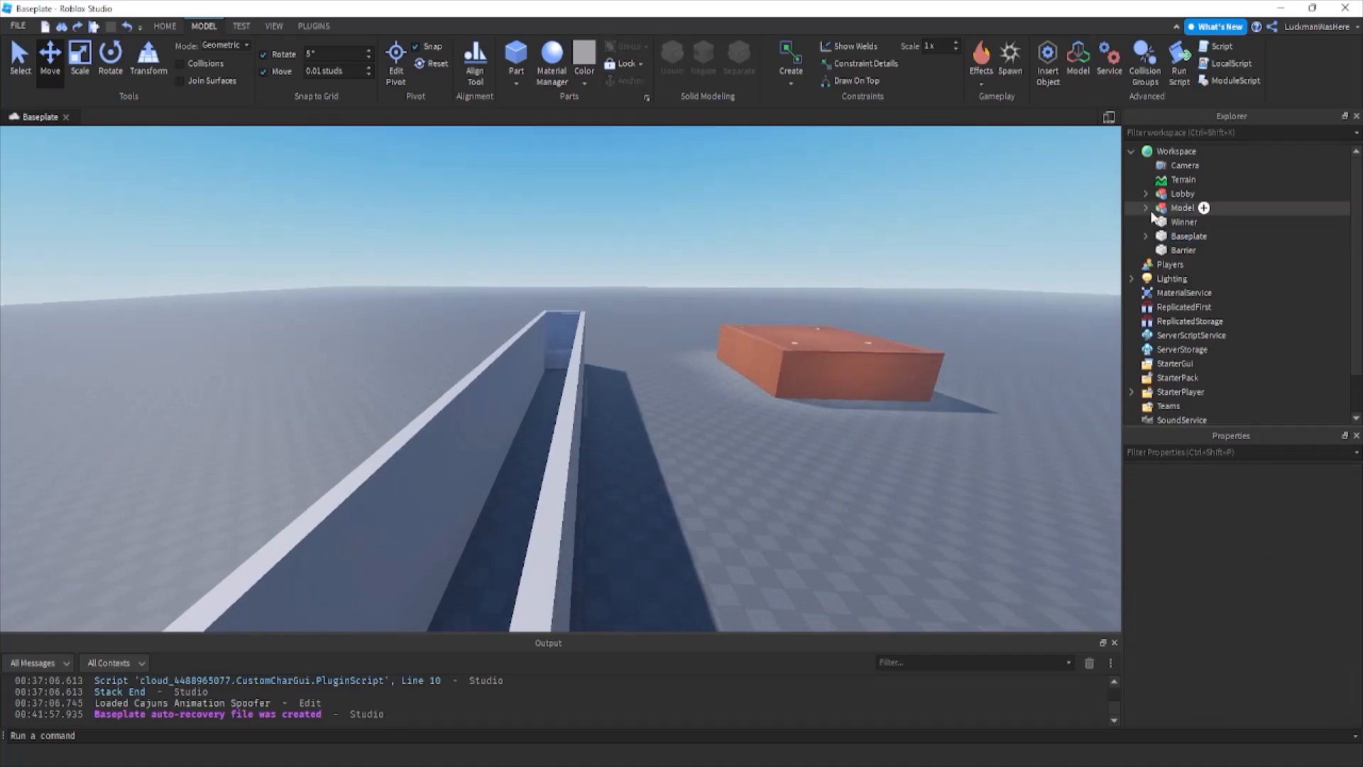
Rename the corridor model Template and move it into ReplicatedStorage.
click(1180, 208)
key(F1)
click(1290, 8)
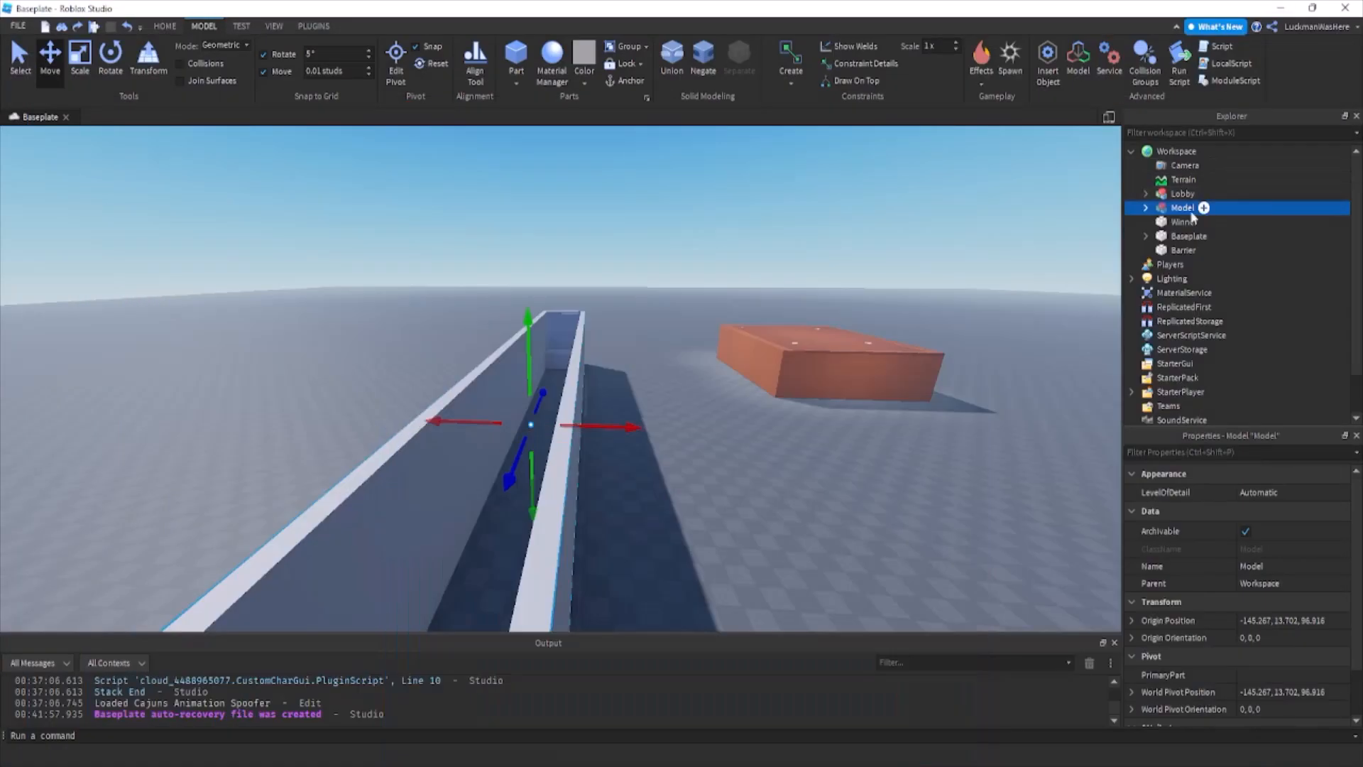
click(1187, 237)
click(1181, 211)
key(F2)
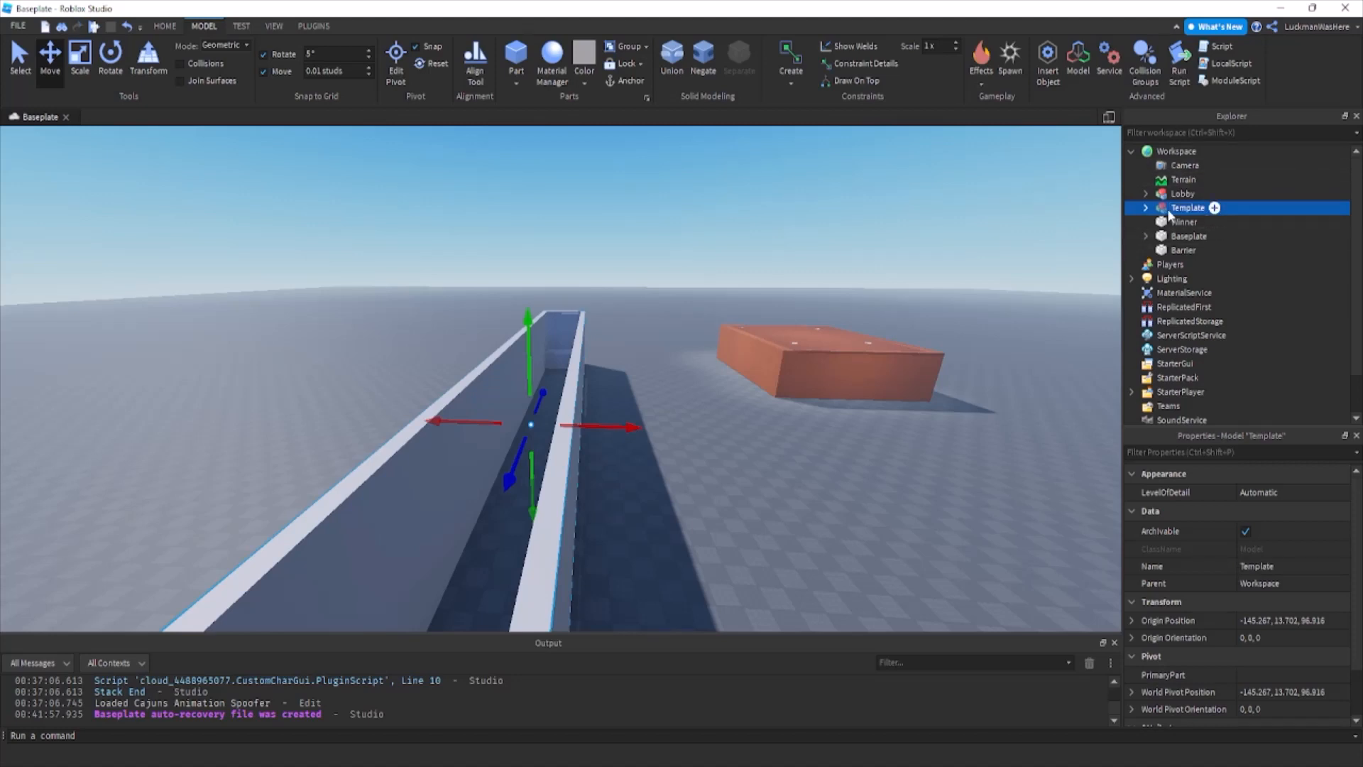
drag(1213, 323, 1214, 324)
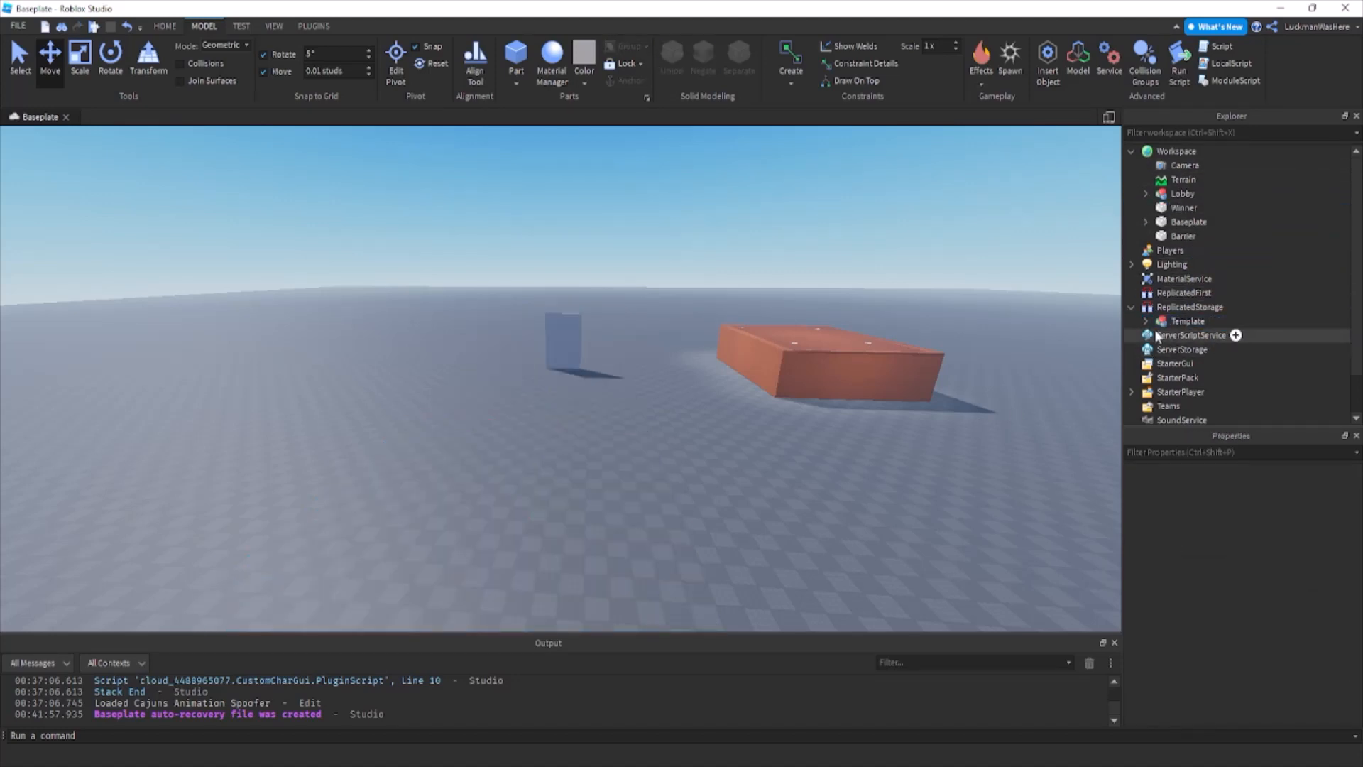
Duplicate Template in ReplicatedStorage and place the copy in Workspace.
click(1176, 324)
key(ctrl+d)
drag(1178, 338, 1188, 149)
Duplicate a corridor wall inside the Workspace Template and flatten the copy into a low strip along the floor.
click(676, 413)
mouse_move(667, 418)
right_down()
mouse_move(643, 426)
mouse_move(654, 426)
right_up()
key(w)
alt+click(654, 425)
key(s)
key(ctrl+d)
click(86, 66)
right_drag(558, 248, 534, 254)
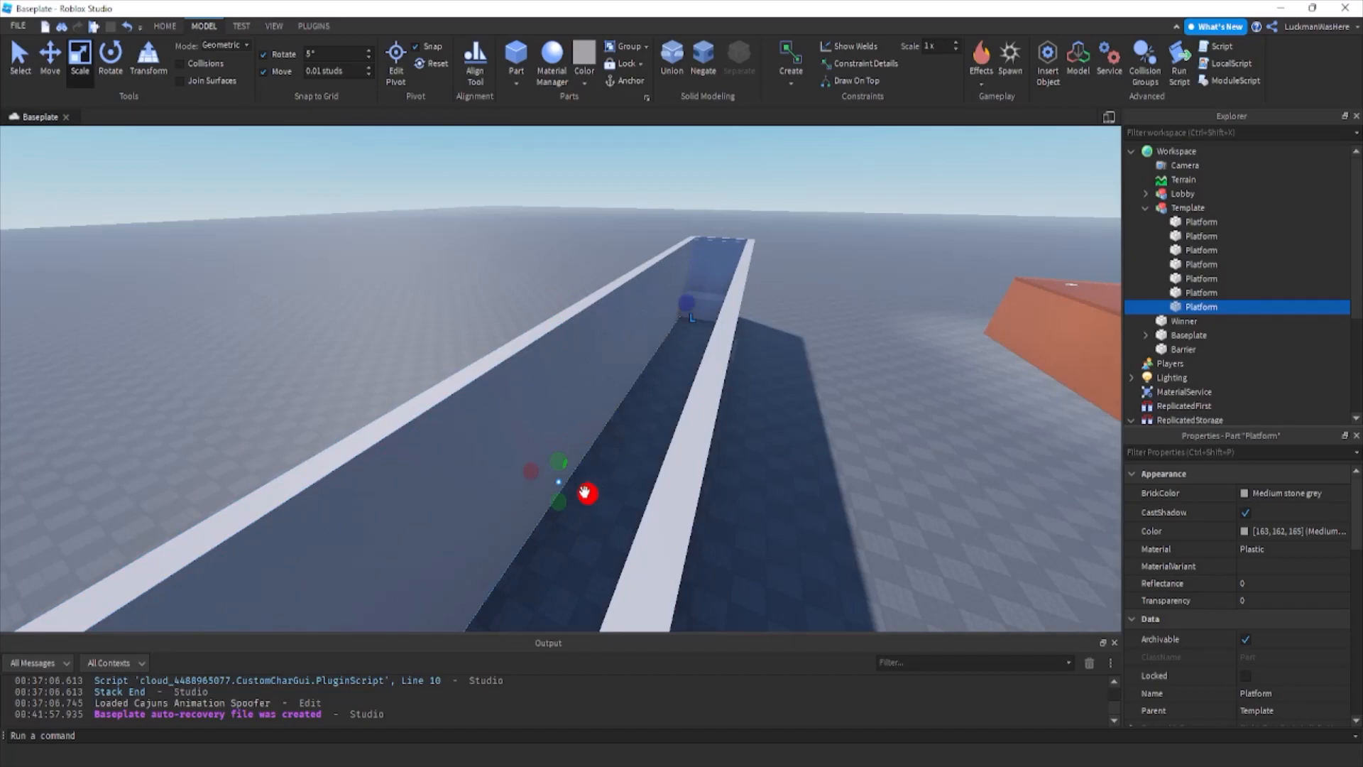
Widen the strip between the side walls into a corridor floor and rename it Death.
right_drag(584, 492, 586, 495)
drag(585, 492, 642, 496)
drag(561, 433, 560, 419)
key(w)
right_drag(662, 436, 663, 436)
key(s)
key(a)
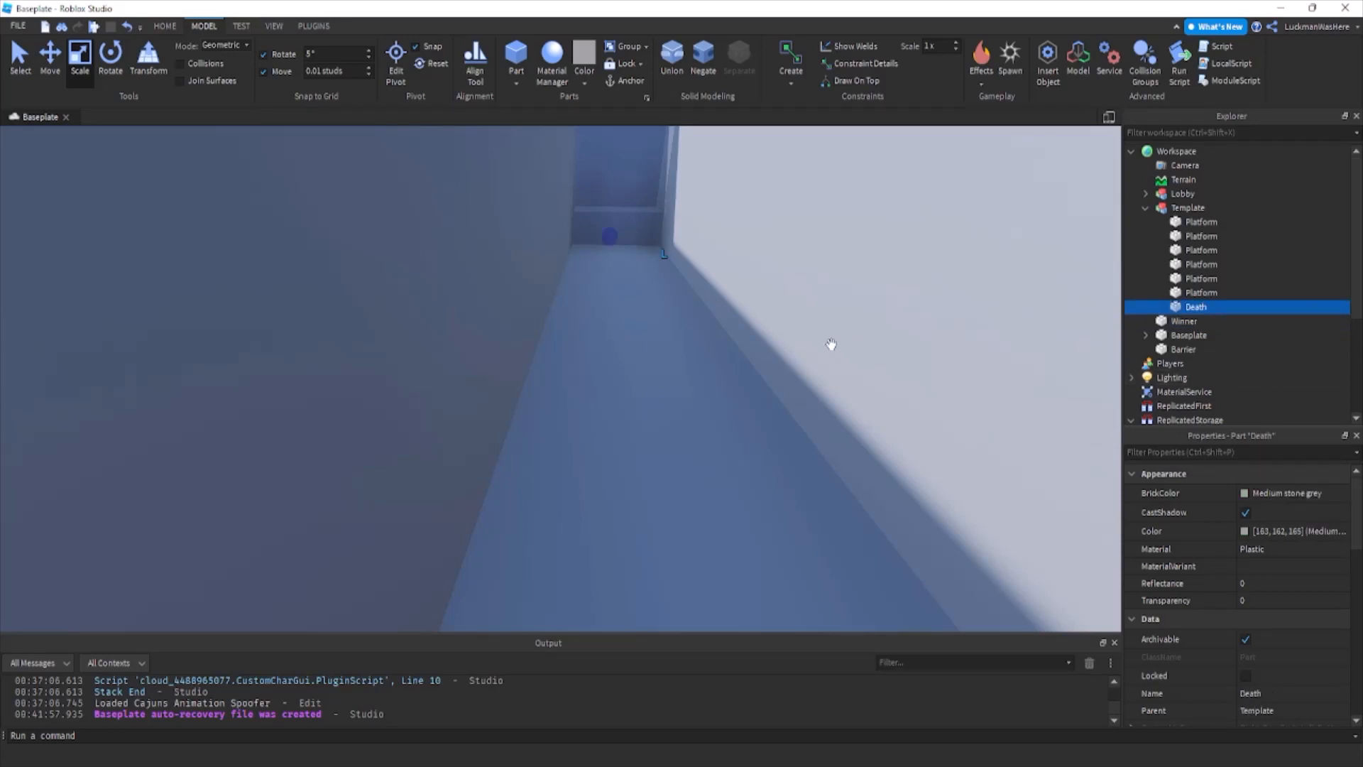
Widen the Death floor so it meets the corridor's side wall.
right_drag(812, 328, 812, 328)
key(s)
right_drag(590, 465, 589, 465)
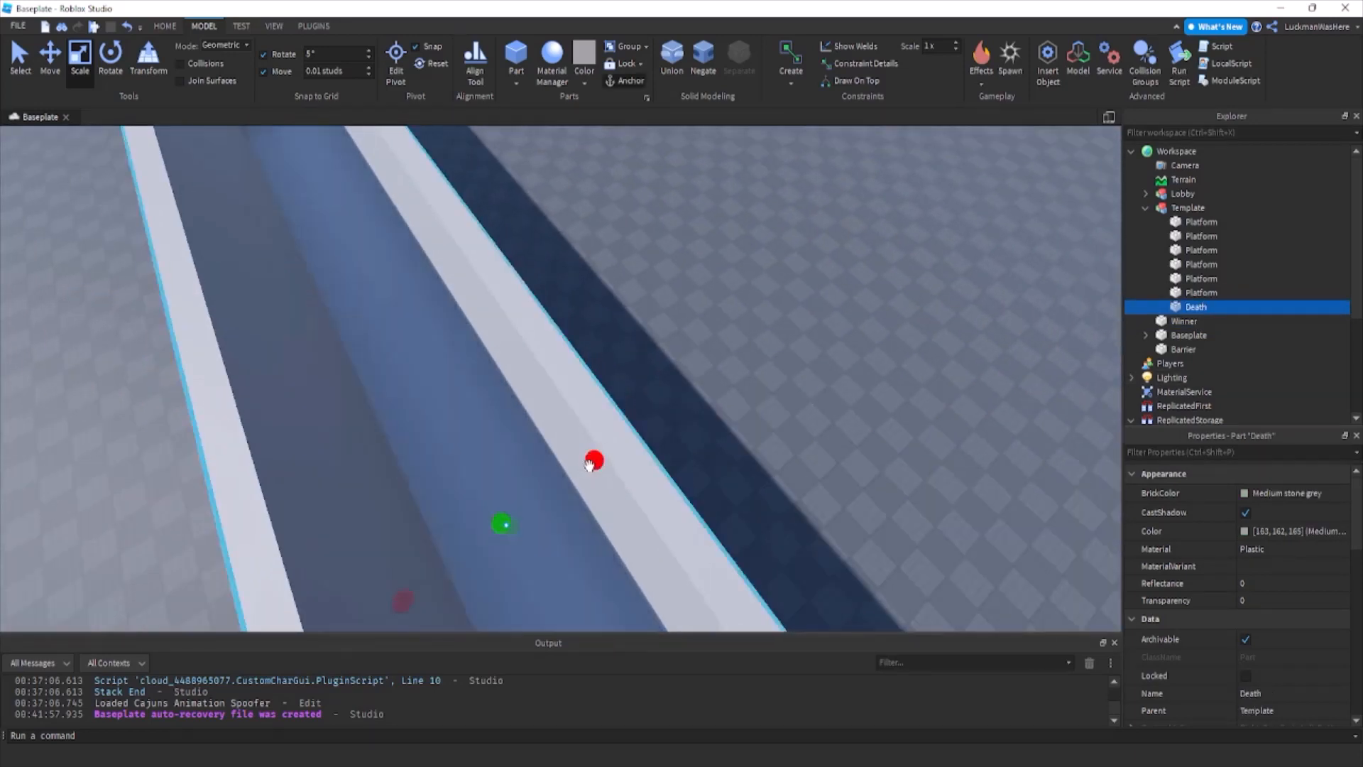
drag(589, 465, 775, 460)
scroll(775, 460, down, 5)
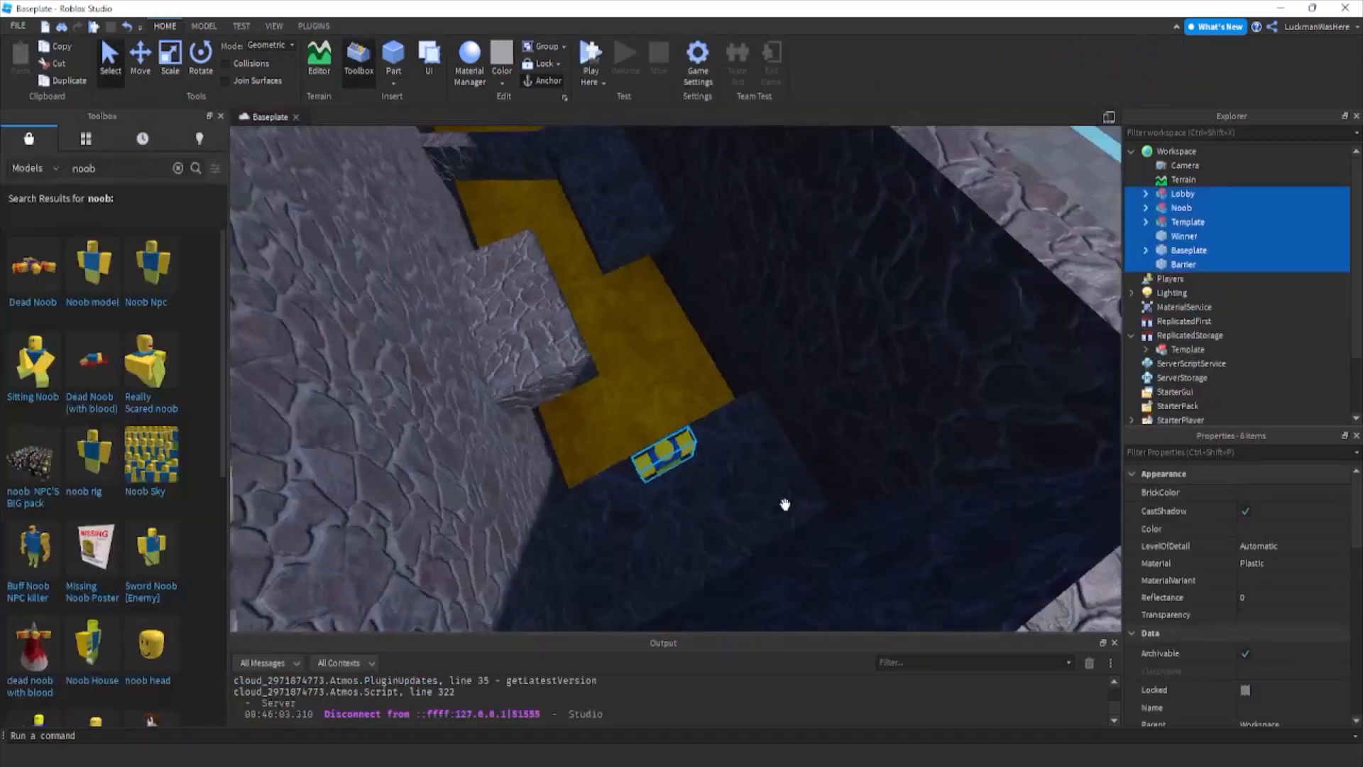
right_drag(785, 505, 786, 505)
key(d)
click(787, 505)
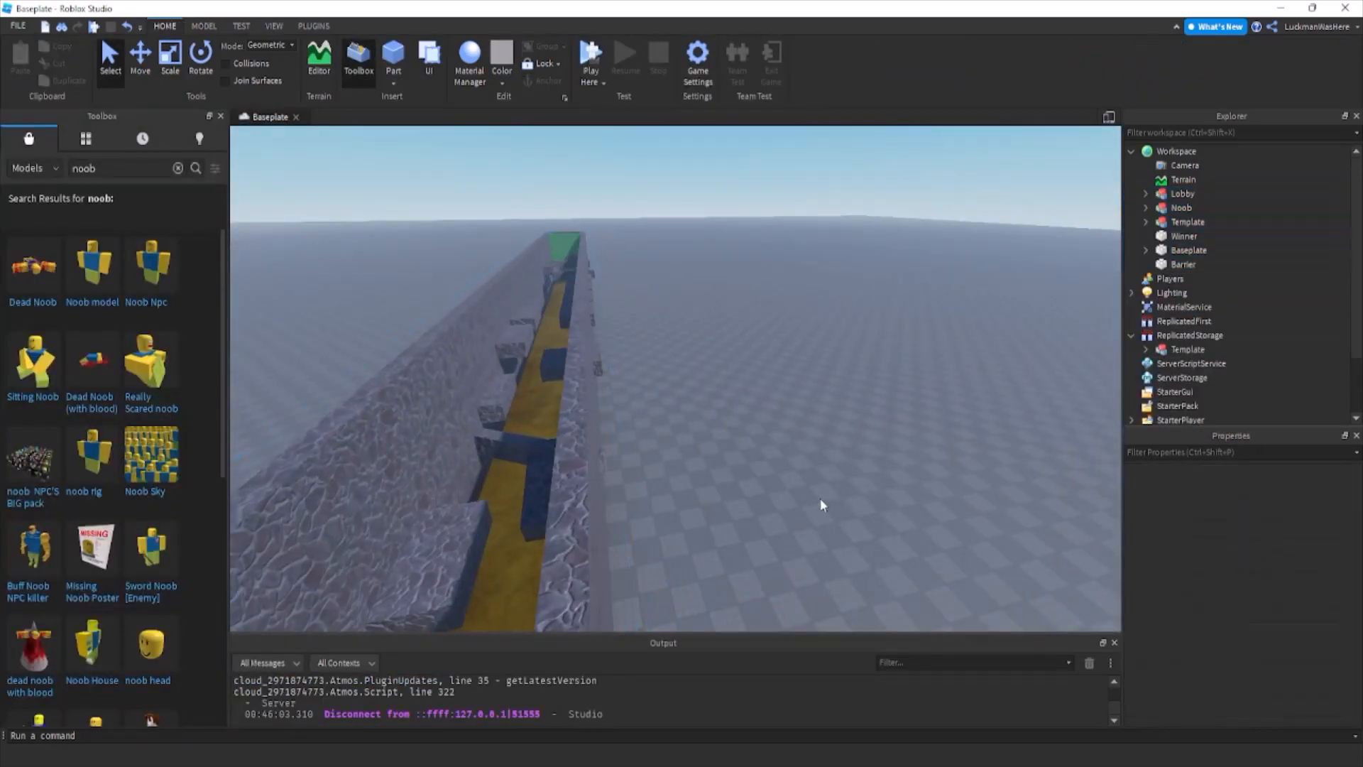
Delete the Noob model from Workspace.
key(a)
click(1181, 207)
key(Delete)
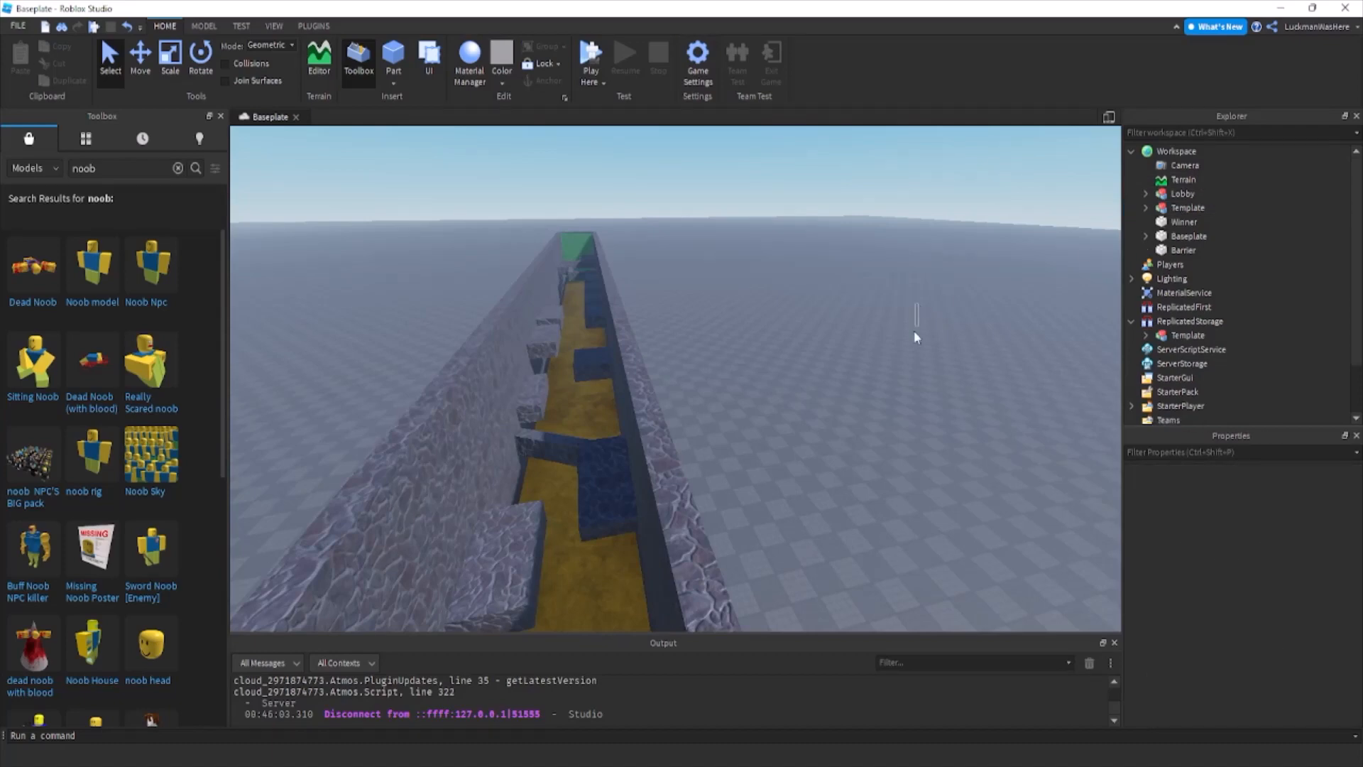
Examine the lobby and the obstacle corridor from above and from inside.
scroll(900, 339, up, 5)
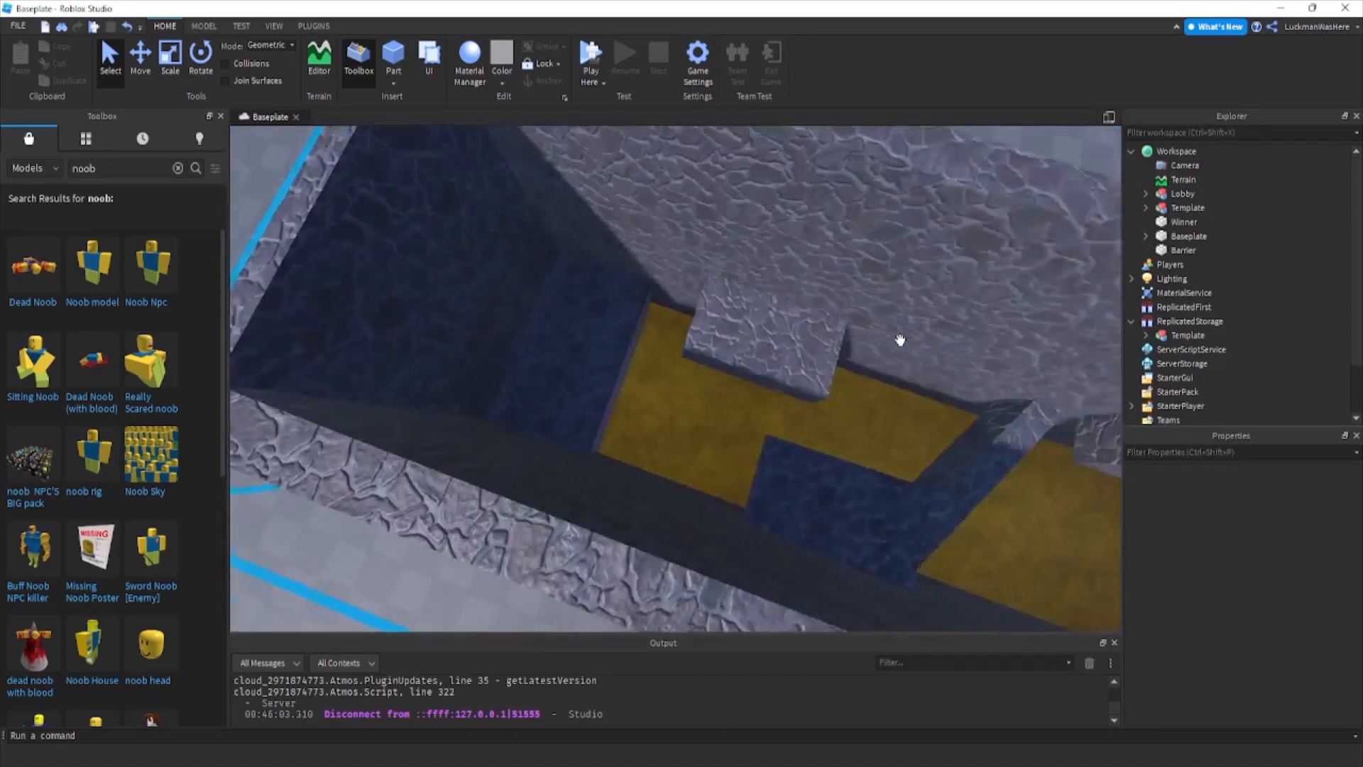
scroll(900, 339, down, 10)
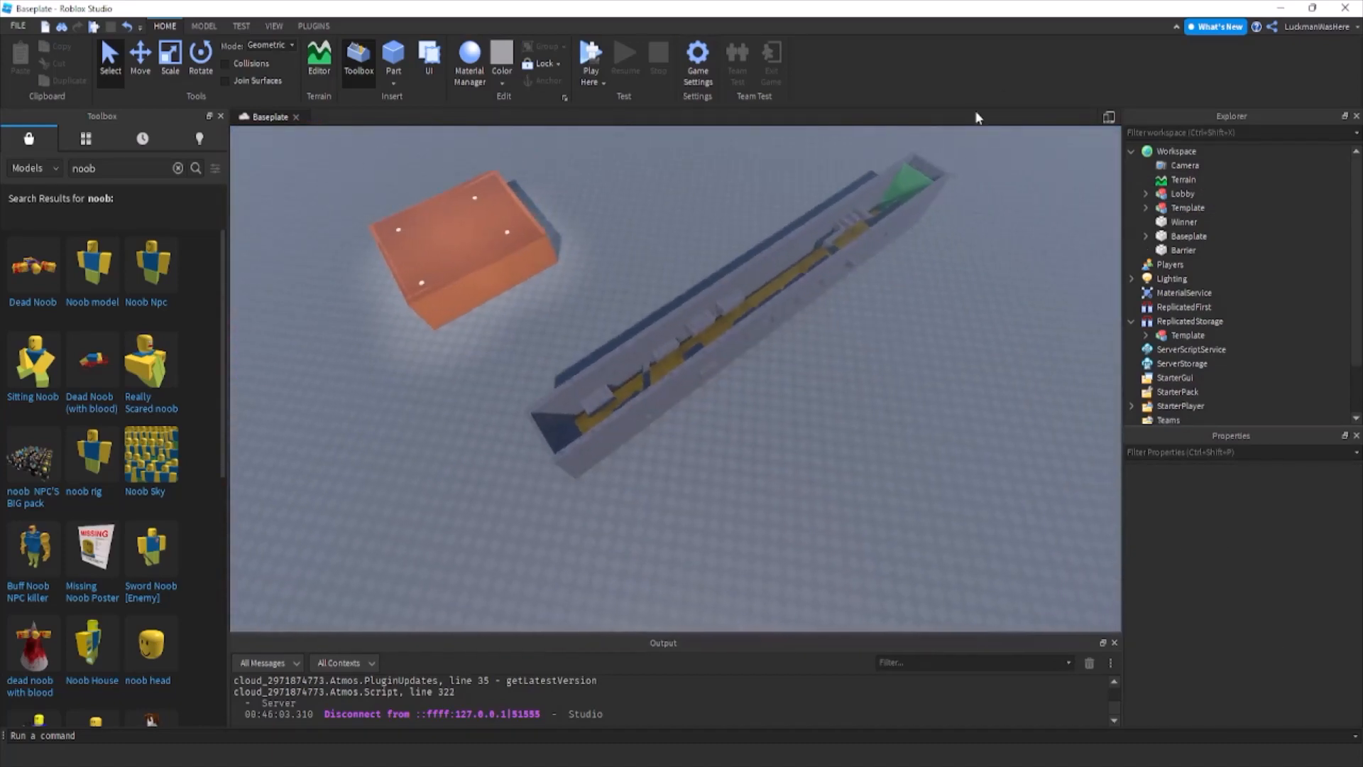
drag(1006, 169, 1138, 159)
click(1182, 194)
shift+click(1184, 250)
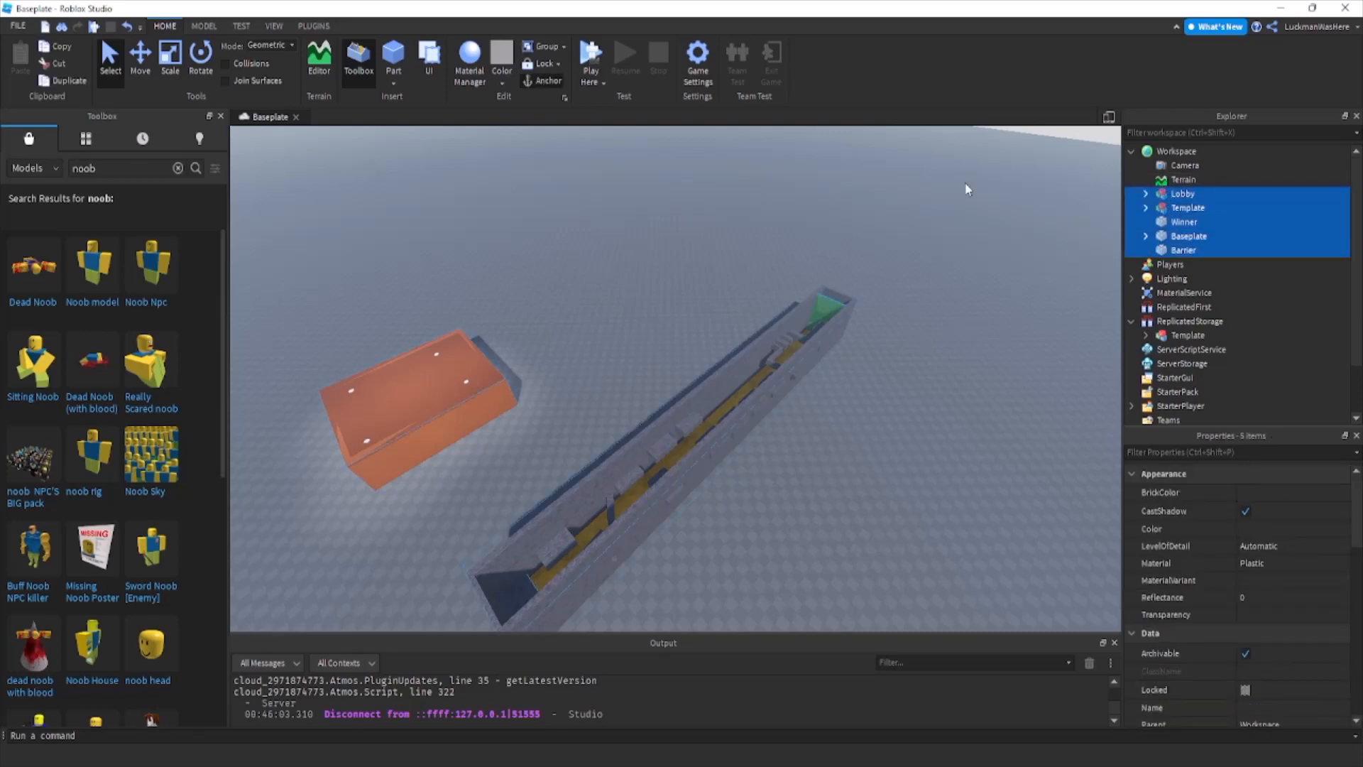
click(739, 236)
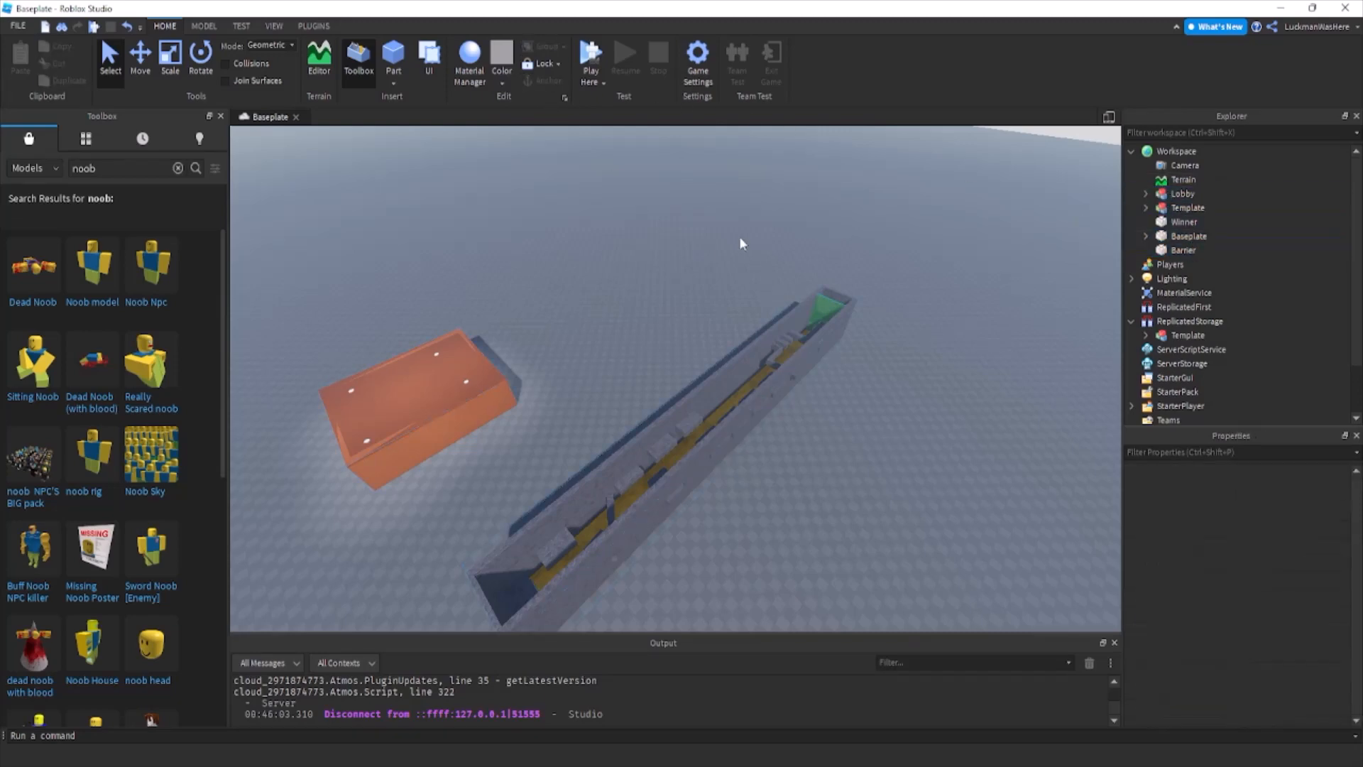
scroll(824, 300, up, 8)
right_drag(825, 300, 824, 300)
scroll(824, 301, up, 5)
scroll(779, 357, down, 6)
right_drag(782, 365, 782, 365)
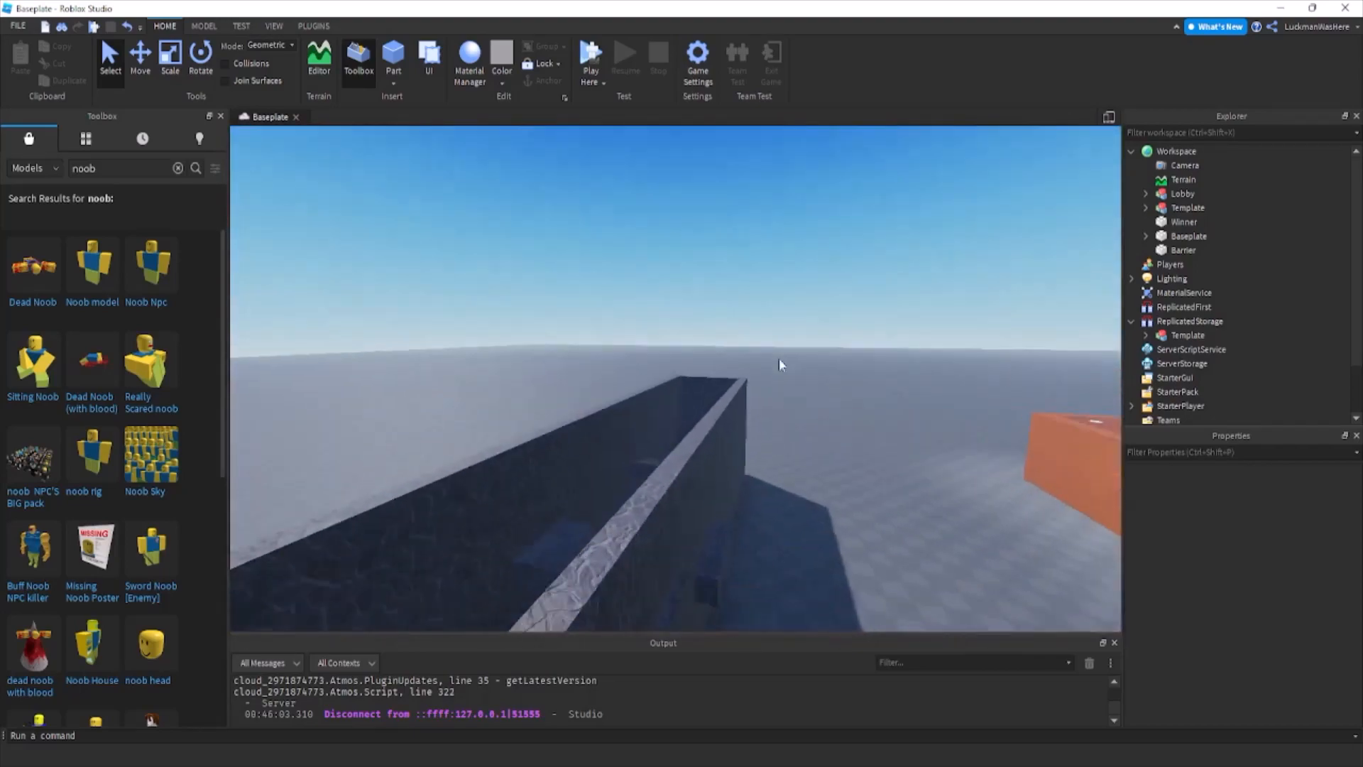
scroll(788, 338, up, 6)
right_drag(937, 231, 938, 232)
scroll(938, 232, up, 4)
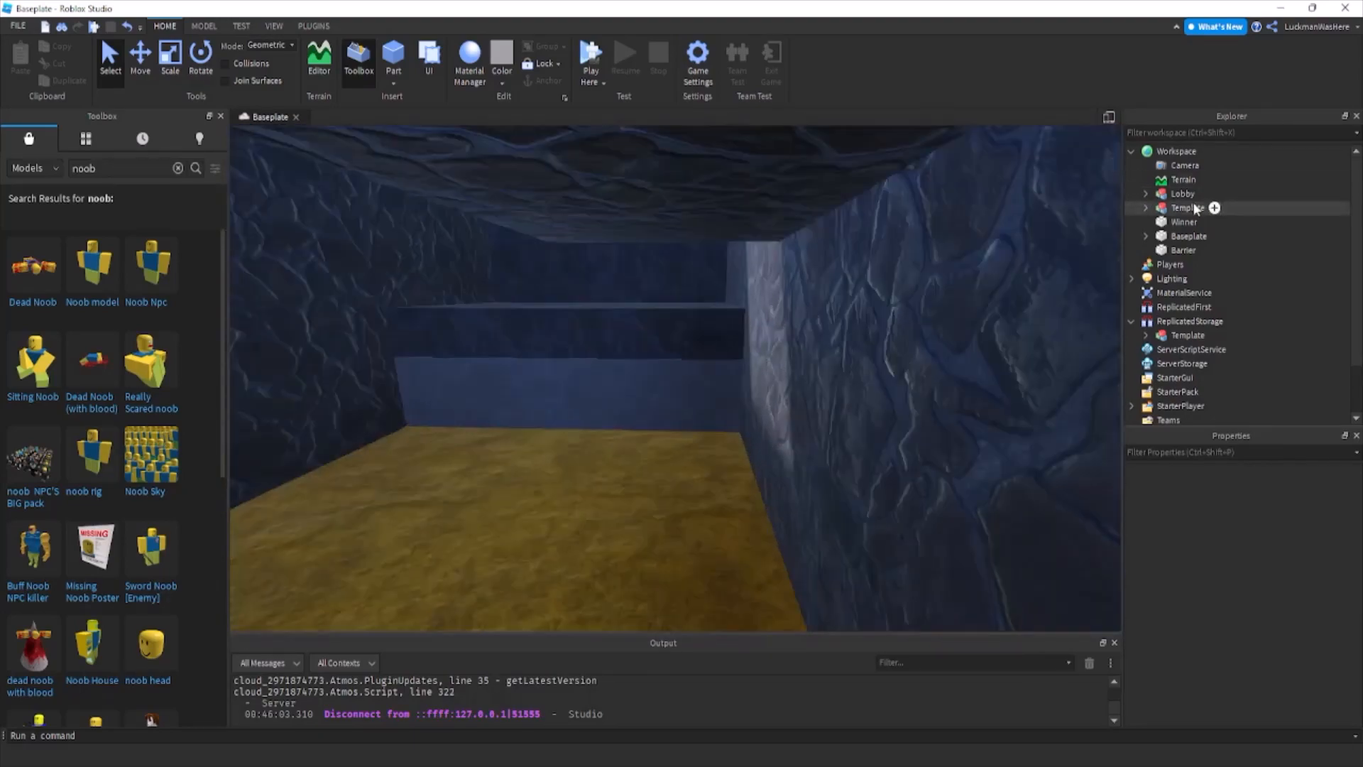
Move the Barrier upward so it blocks the start of the corridor.
click(1182, 250)
right_drag(828, 405, 828, 405)
scroll(828, 405, down, 5)
click(140, 55)
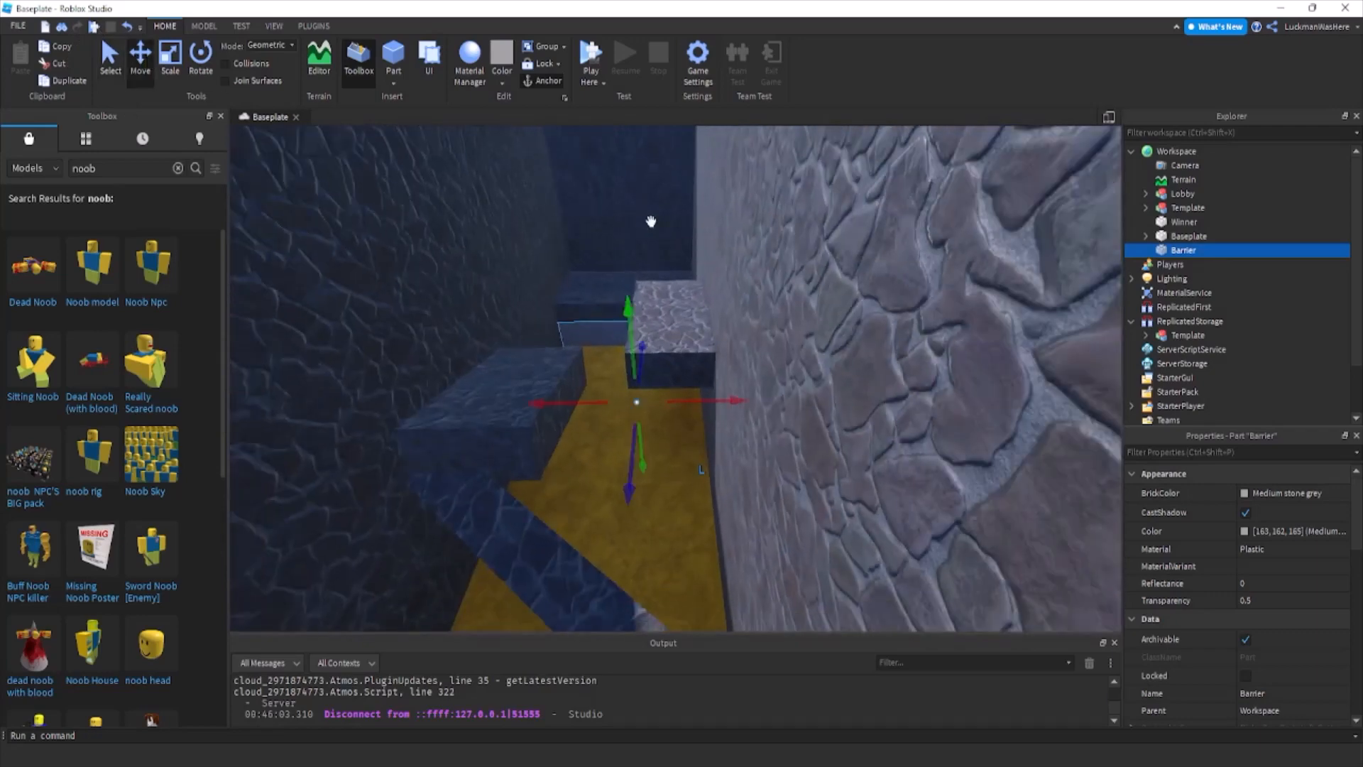
scroll(647, 256, down, 5)
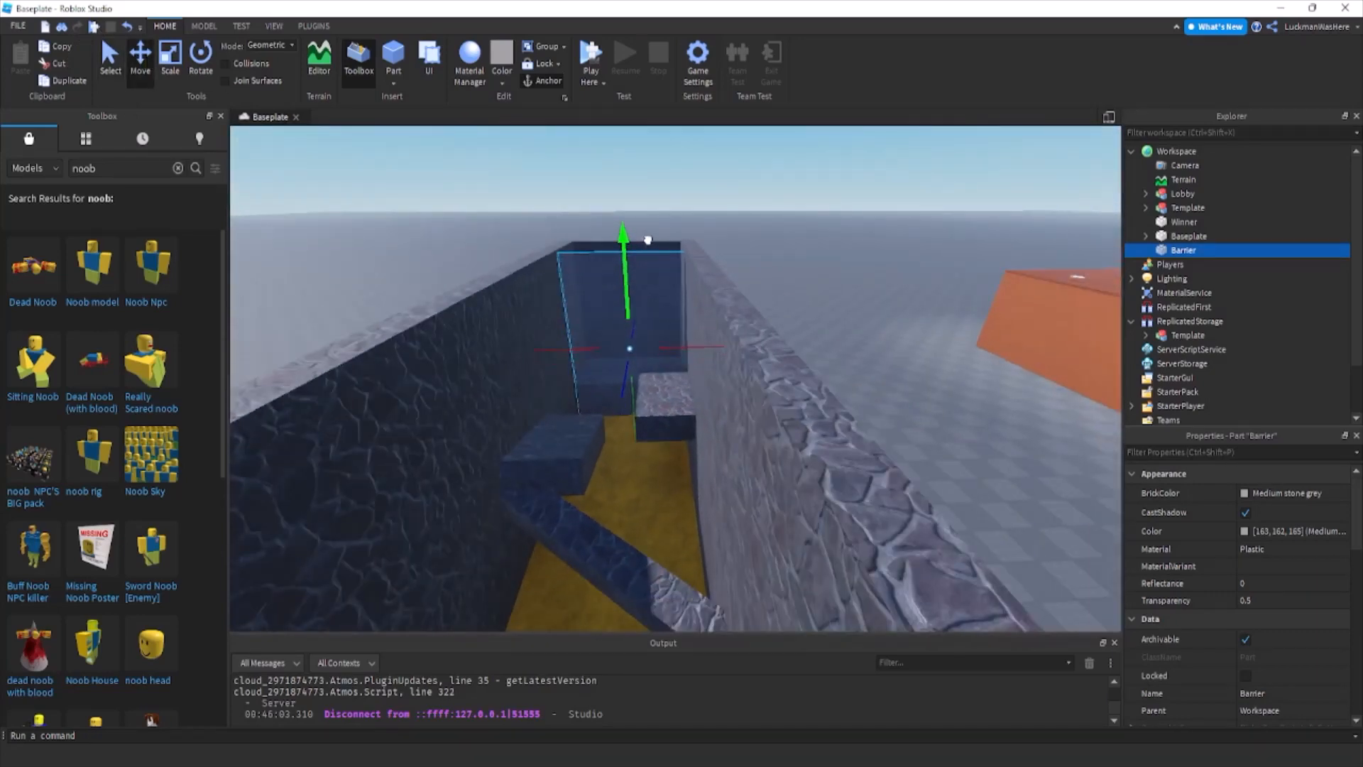
click(840, 305)
right_drag(840, 304, 830, 298)
Scale the corridor's cobblestone side walls taller.
click(743, 310)
right_drag(725, 323, 724, 323)
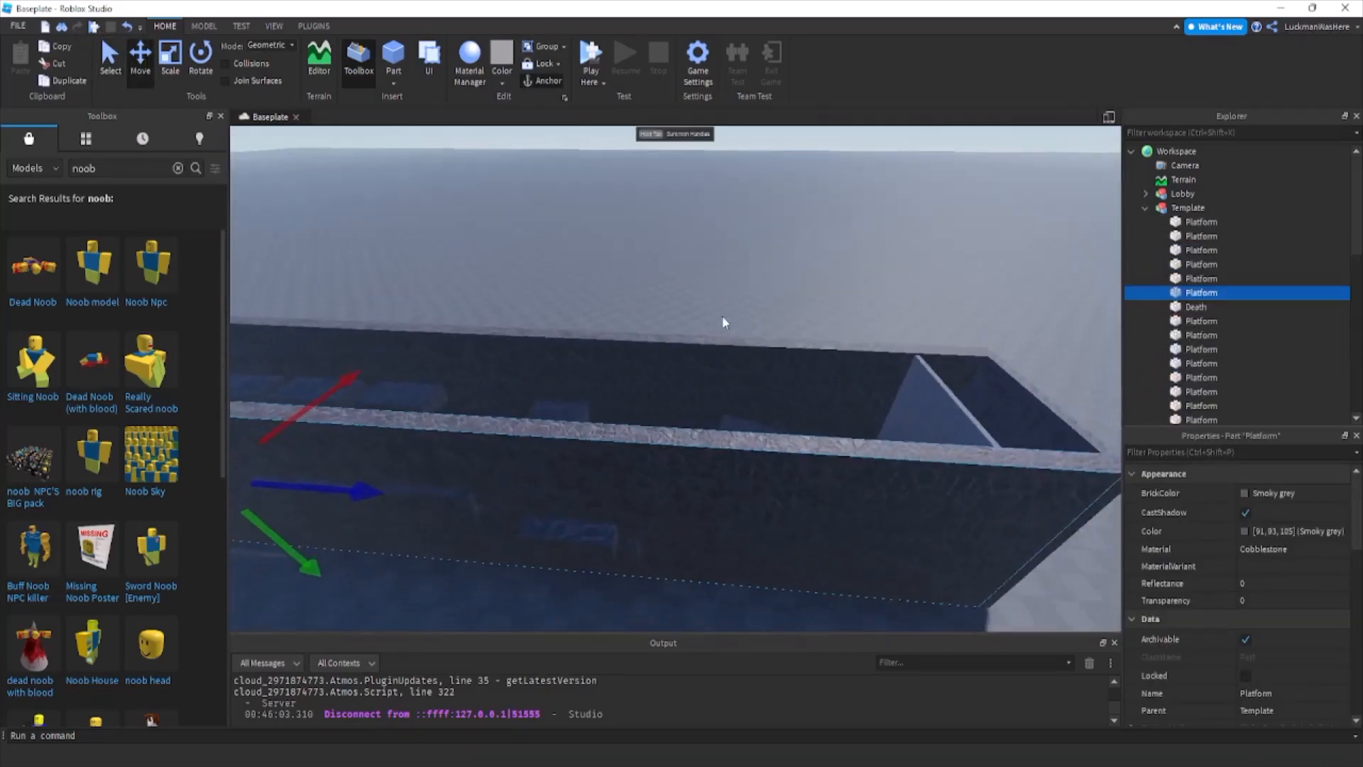
key(f)
key(ctrl+3)
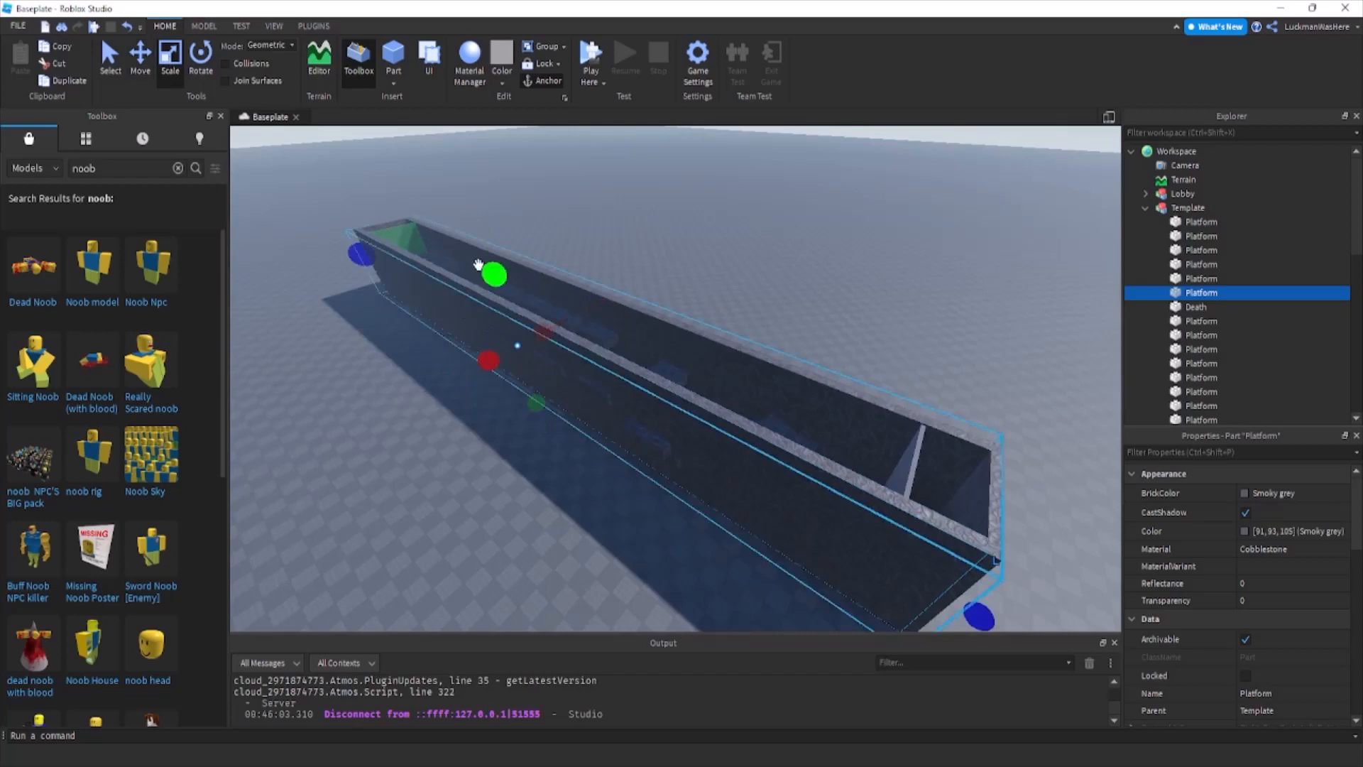
drag(478, 265, 557, 220)
key(d)
right_drag(557, 219, 576, 229)
Raise the end walls at both ends of the corridor to match the side walls' height.
click(663, 297)
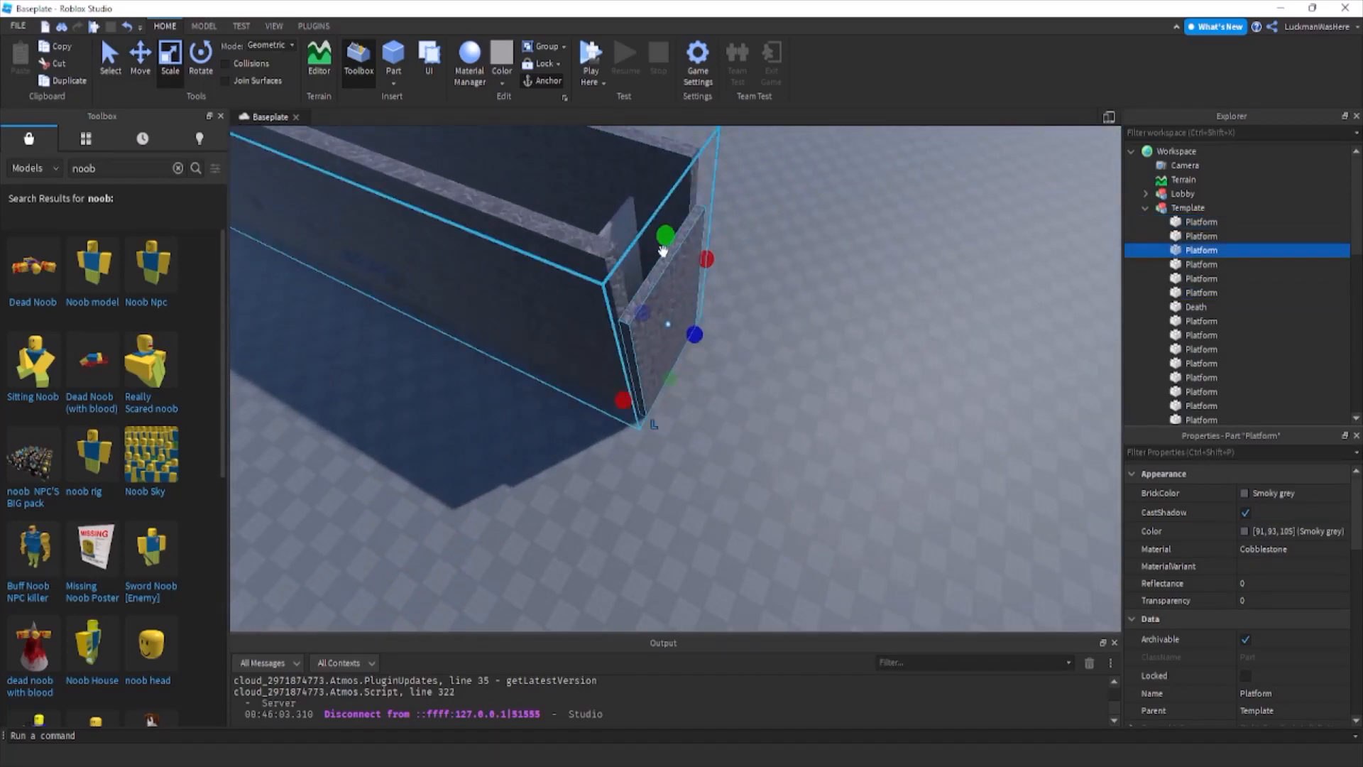
drag(662, 249, 639, 174)
right_drag(638, 173, 637, 179)
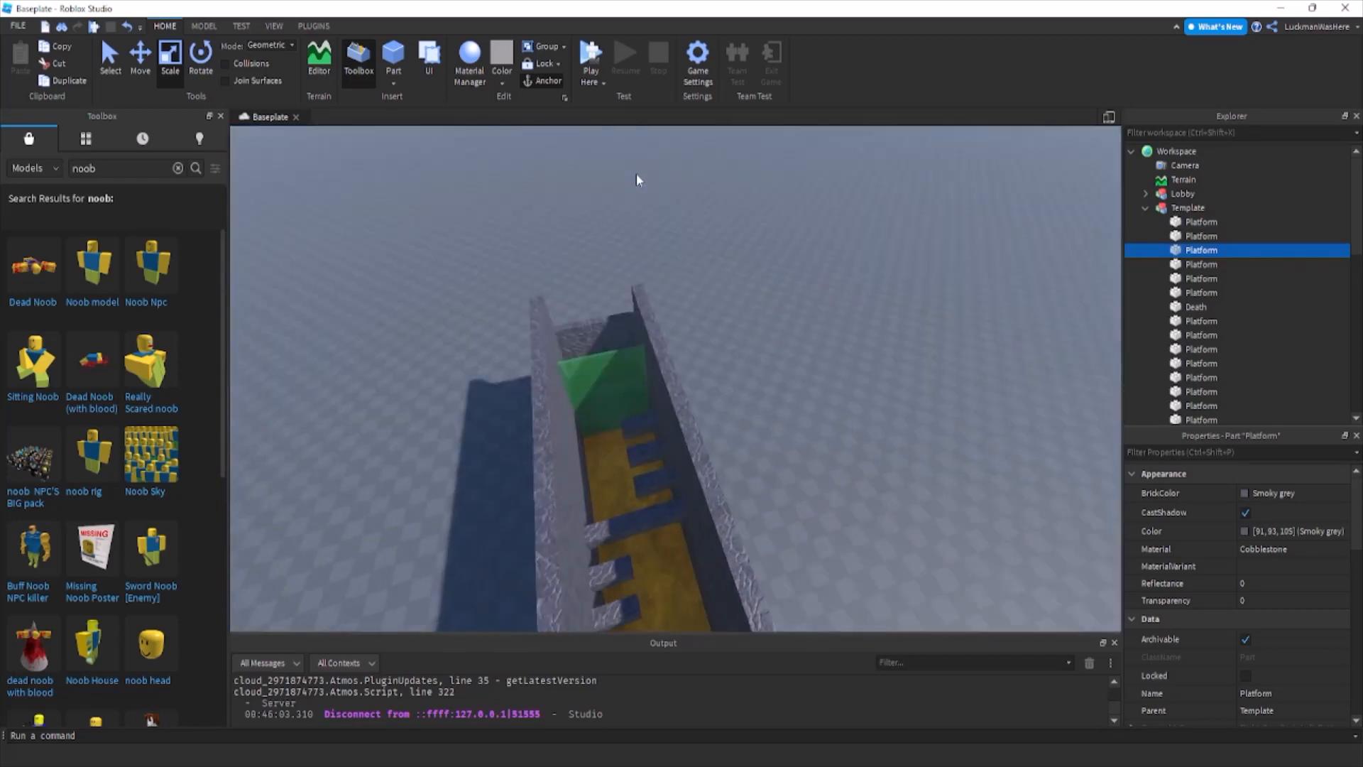
key(w)
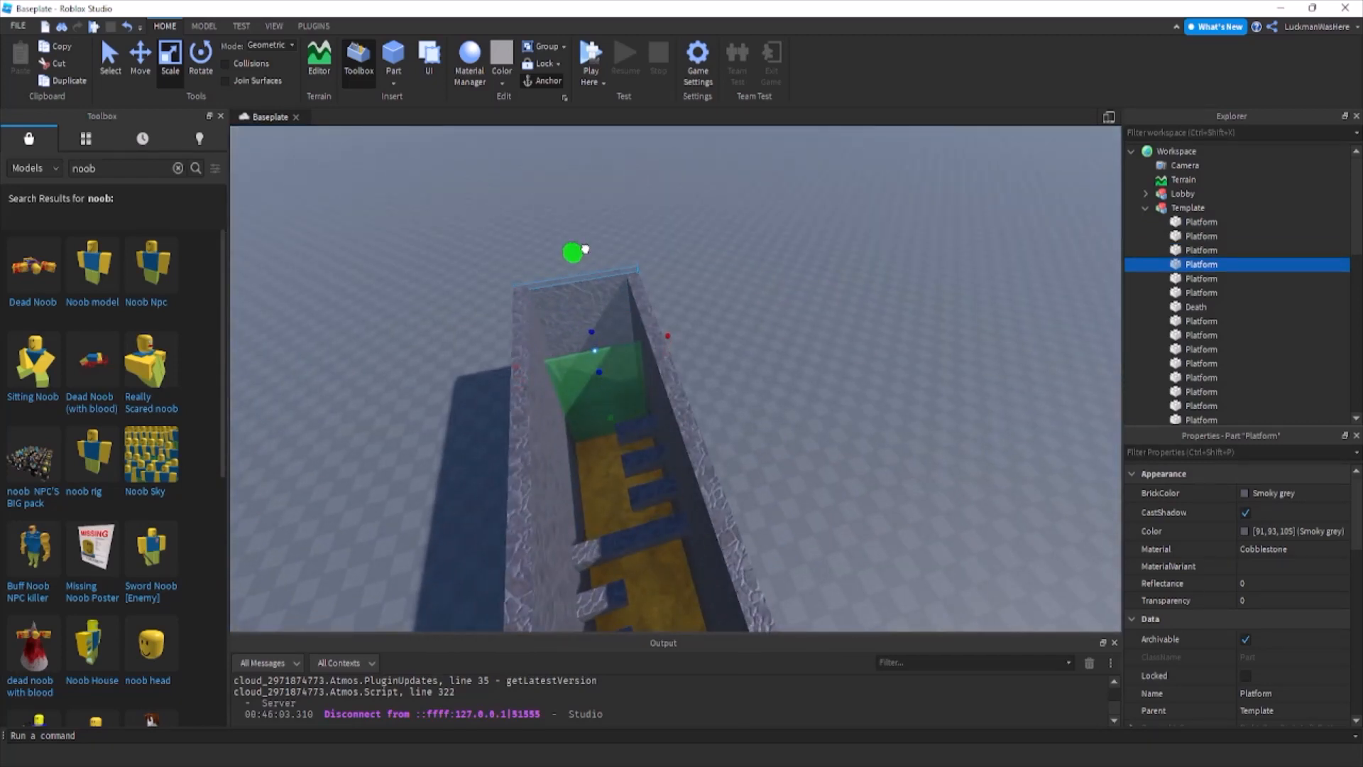
Duplicate the end wall behind Winner, flatten the copy and stretch it along the corridor as a roof.
click(611, 420)
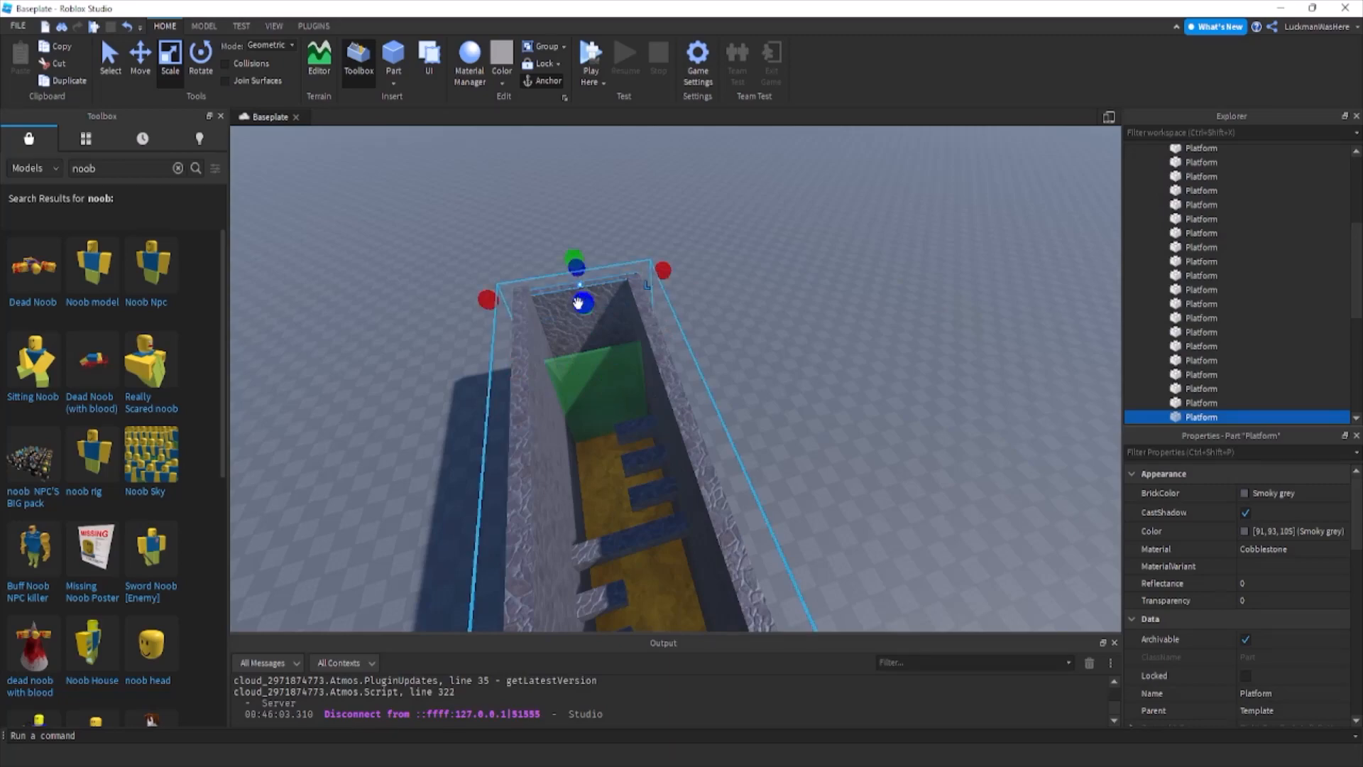
drag(579, 303, 620, 380)
right_drag(599, 374, 621, 380)
drag(620, 381, 676, 212)
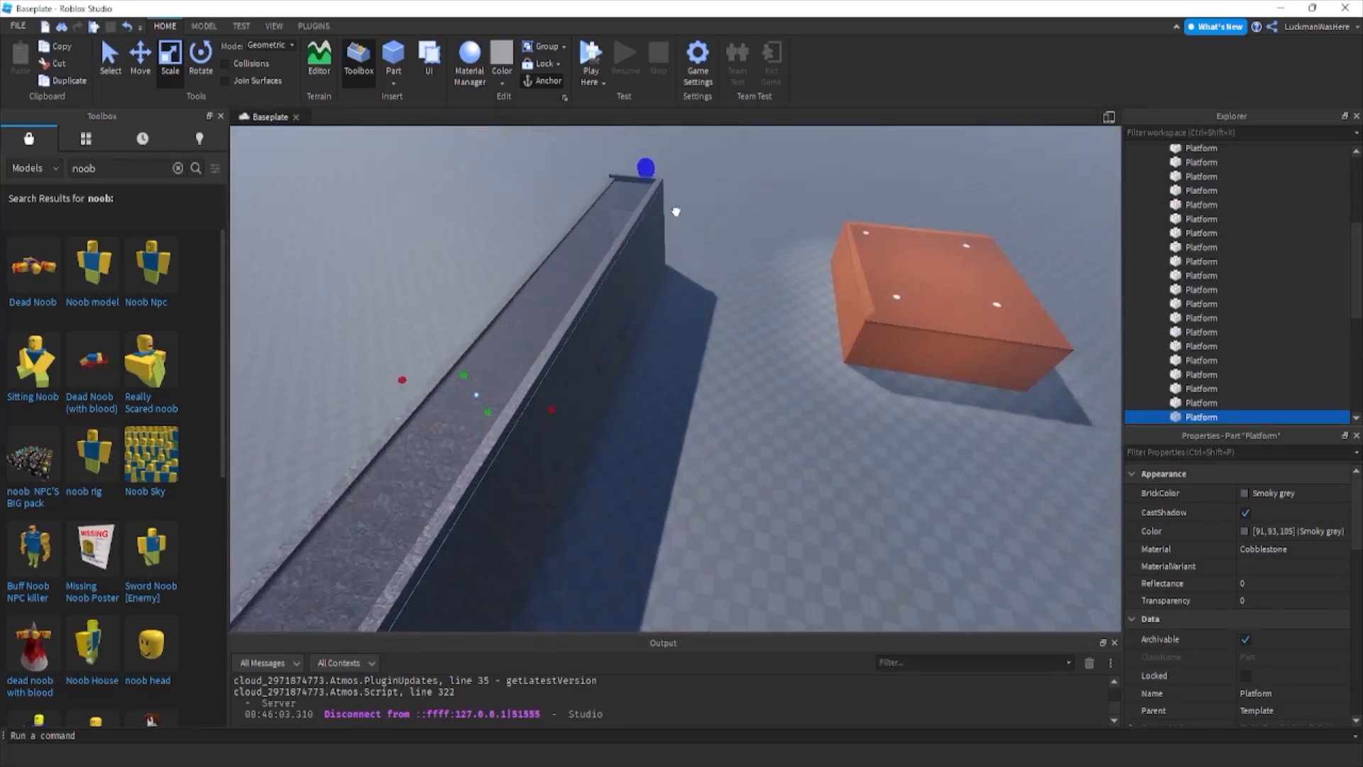
Look over the roofed corridor from inside and outside.
click(708, 279)
key(w)
right_drag(699, 263, 699, 263)
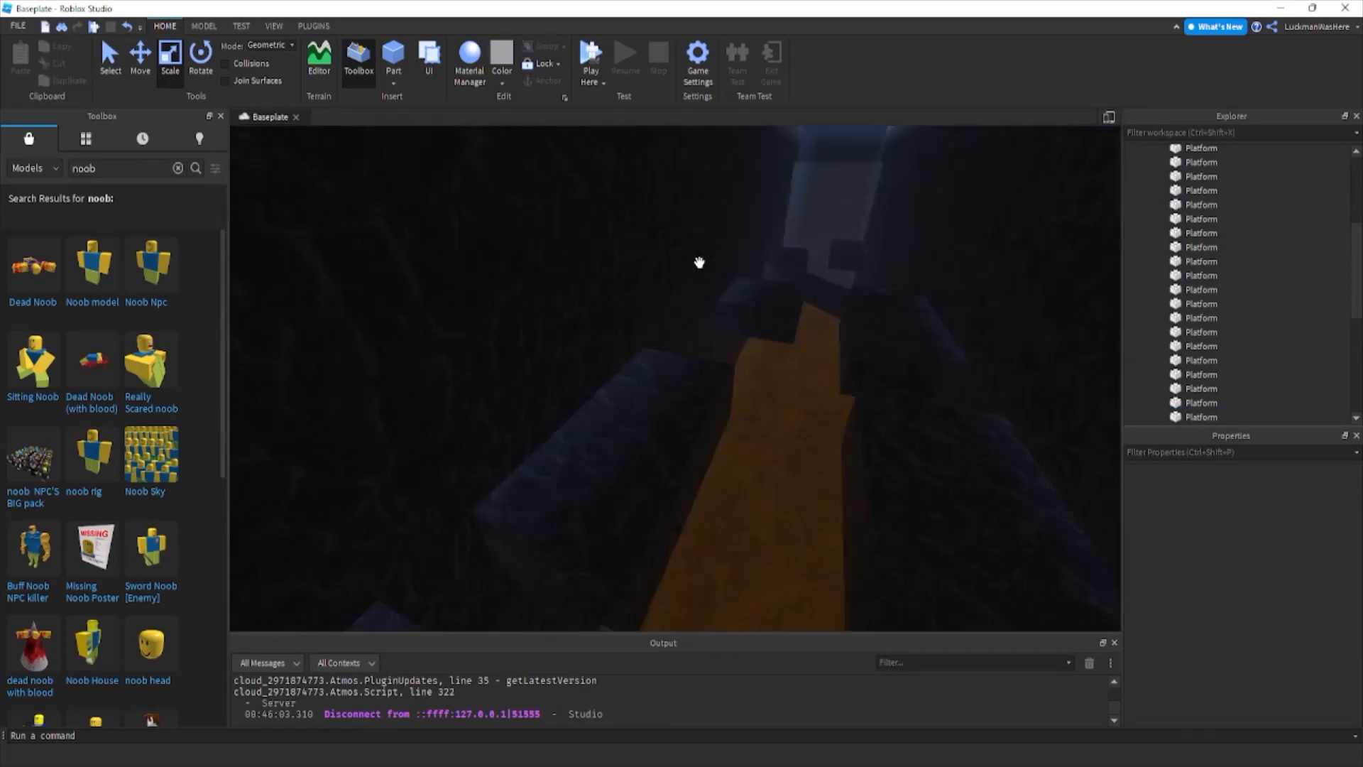
key(s)
drag(101, 169, 42, 148)
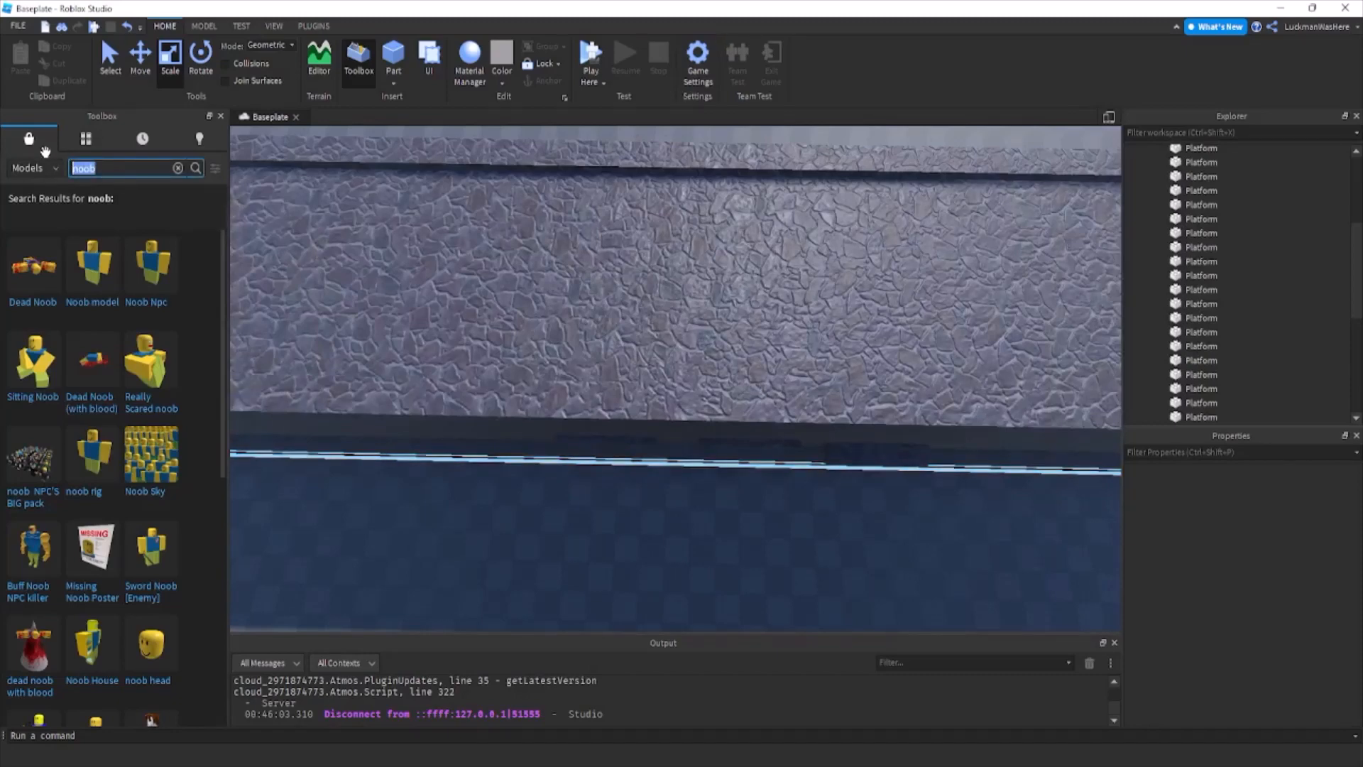
right_drag(565, 347, 566, 347)
key(d)
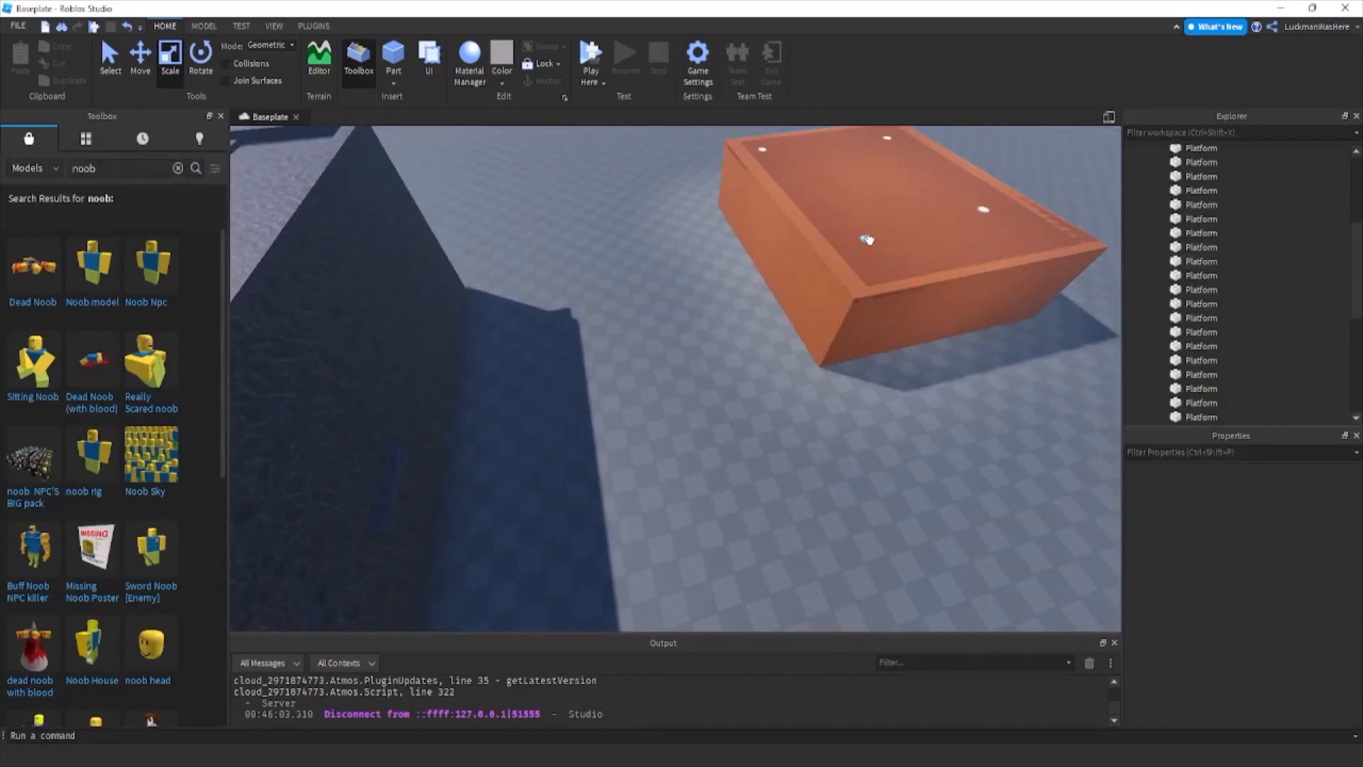
Duplicate one of the lobby's ceiling lights and put the copy directly under Workspace.
click(868, 240)
ctrl+click(1189, 284)
key(ctrl+d)
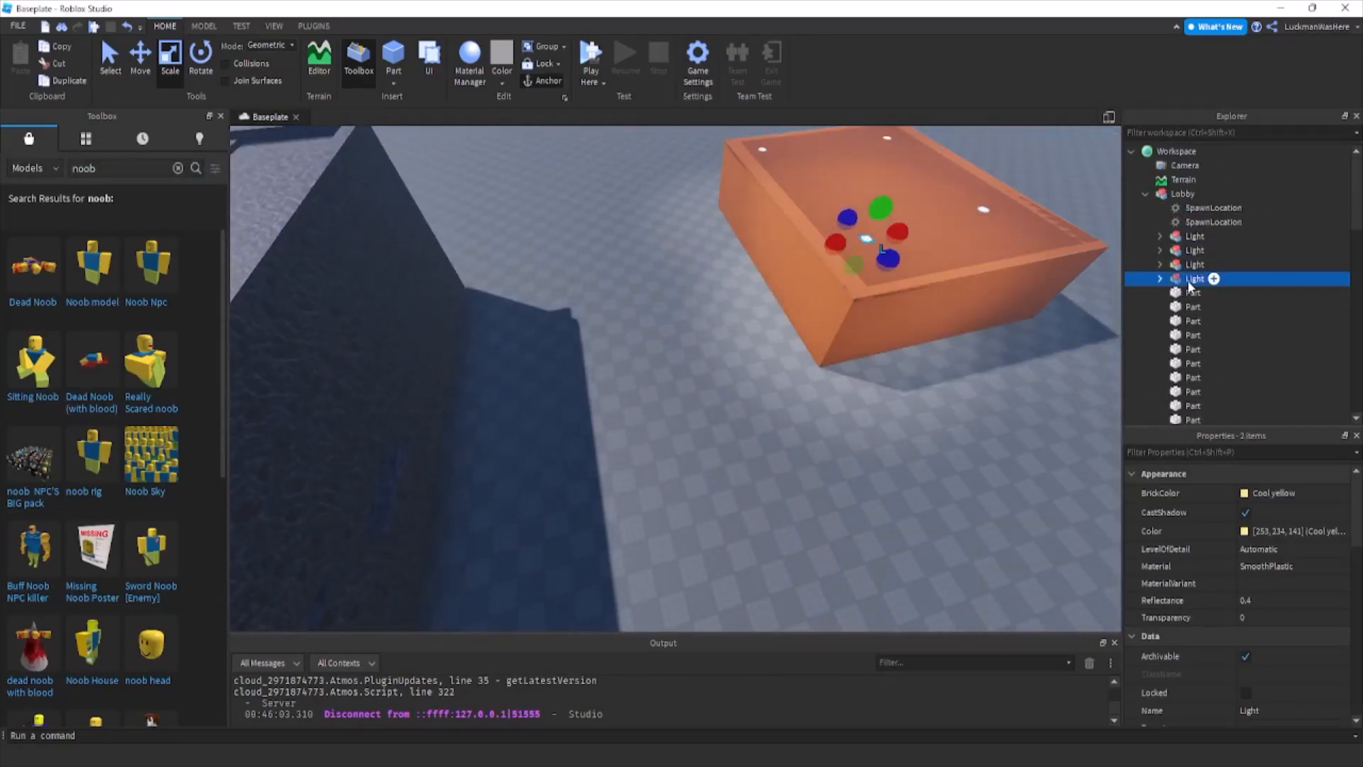
mouse_move(1189, 285)
mouse_down()
mouse_move(1245, 245)
mouse_move(1207, 286)
mouse_up()
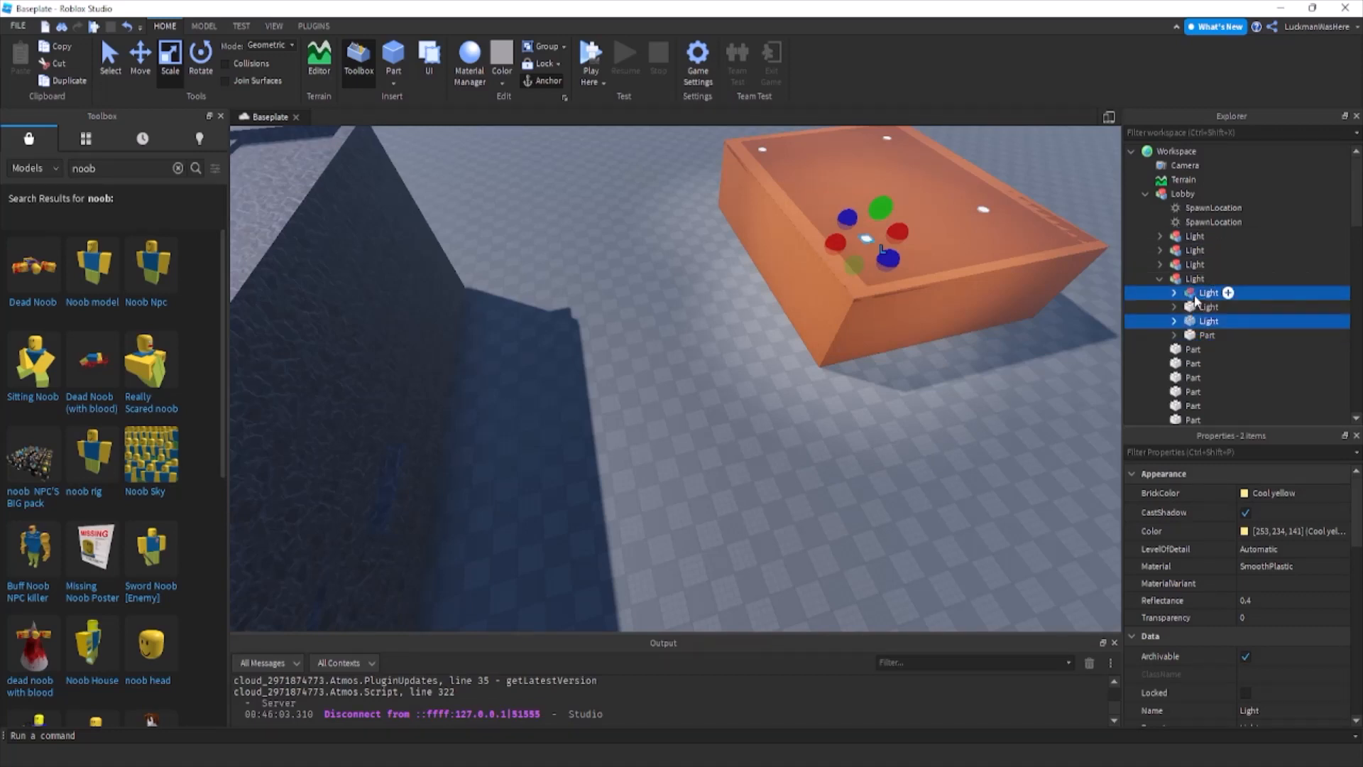
drag(1197, 340, 1199, 151)
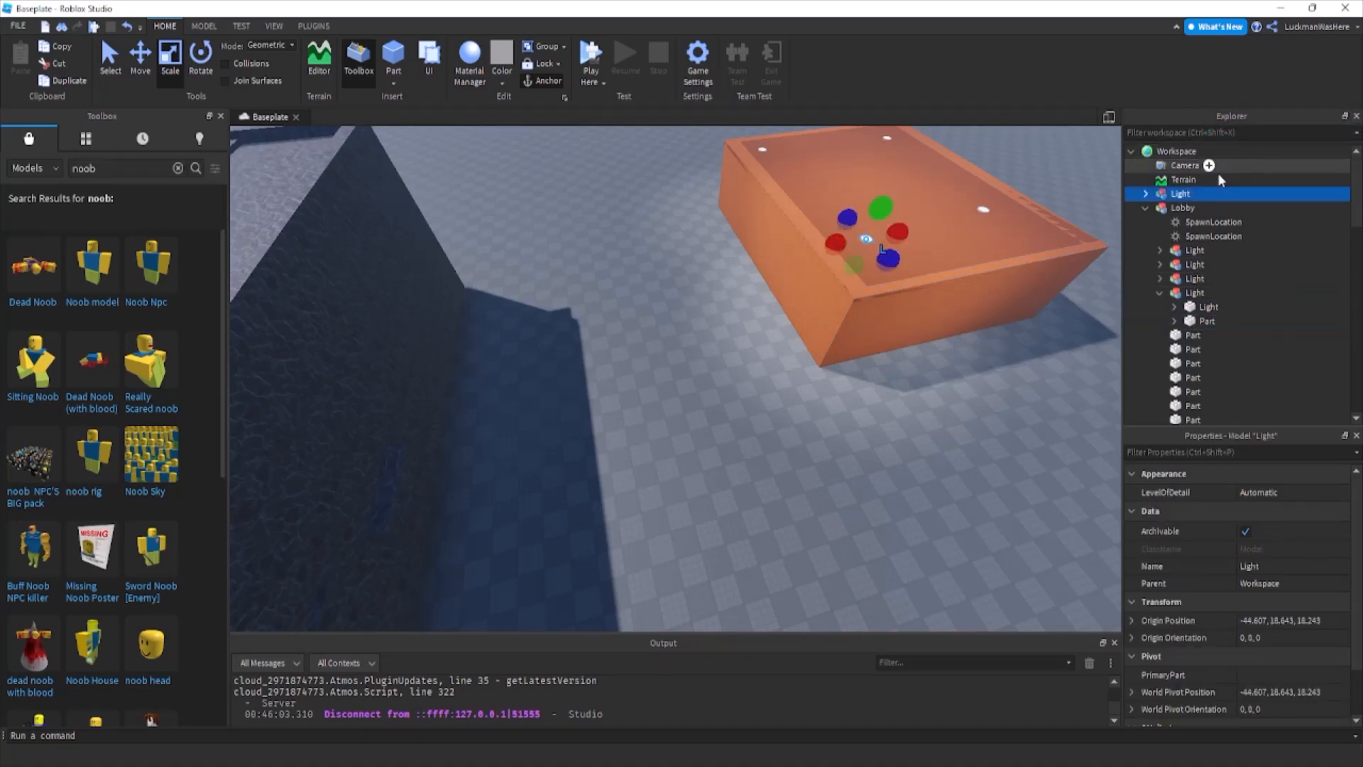
click(1145, 207)
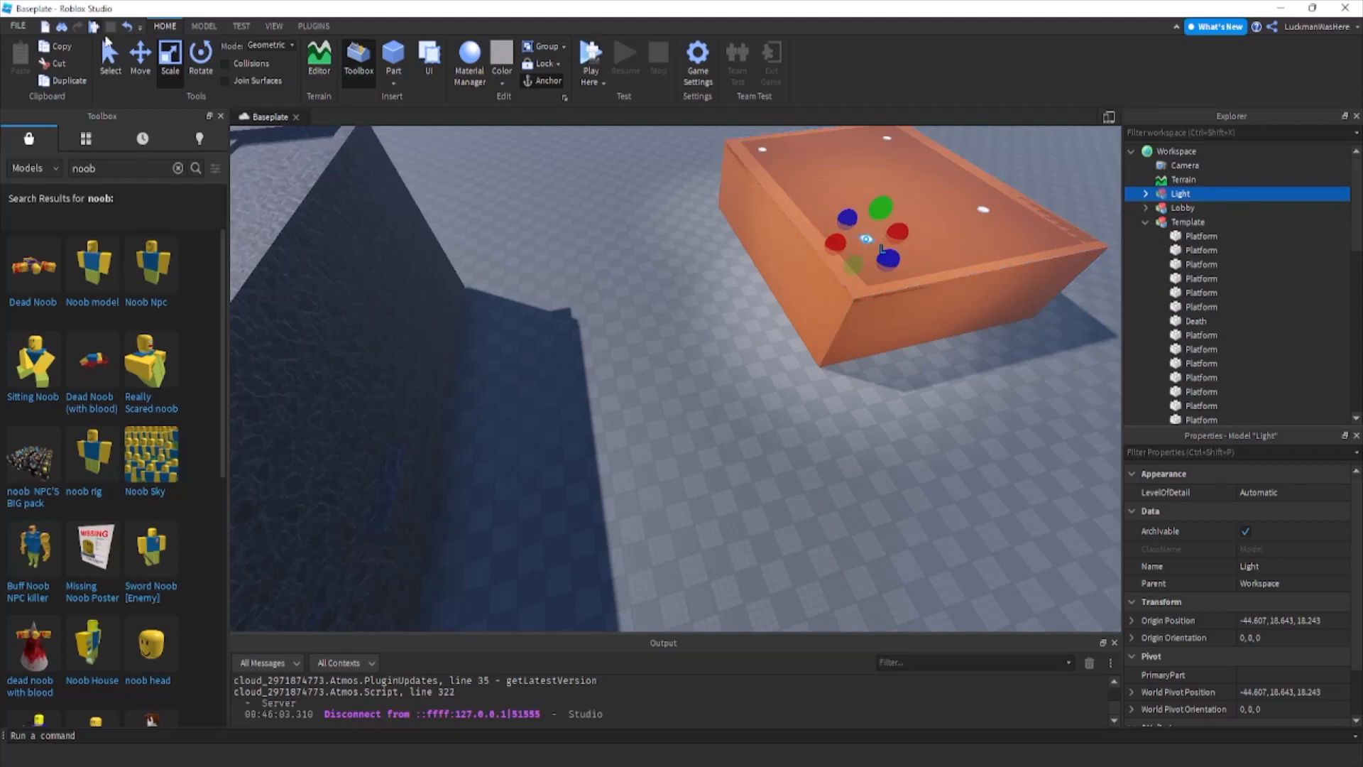
Move the copied light across from the lobby into the roofed corridor.
click(141, 58)
drag(809, 257, 731, 205)
key(a)
key(ctrl+z)
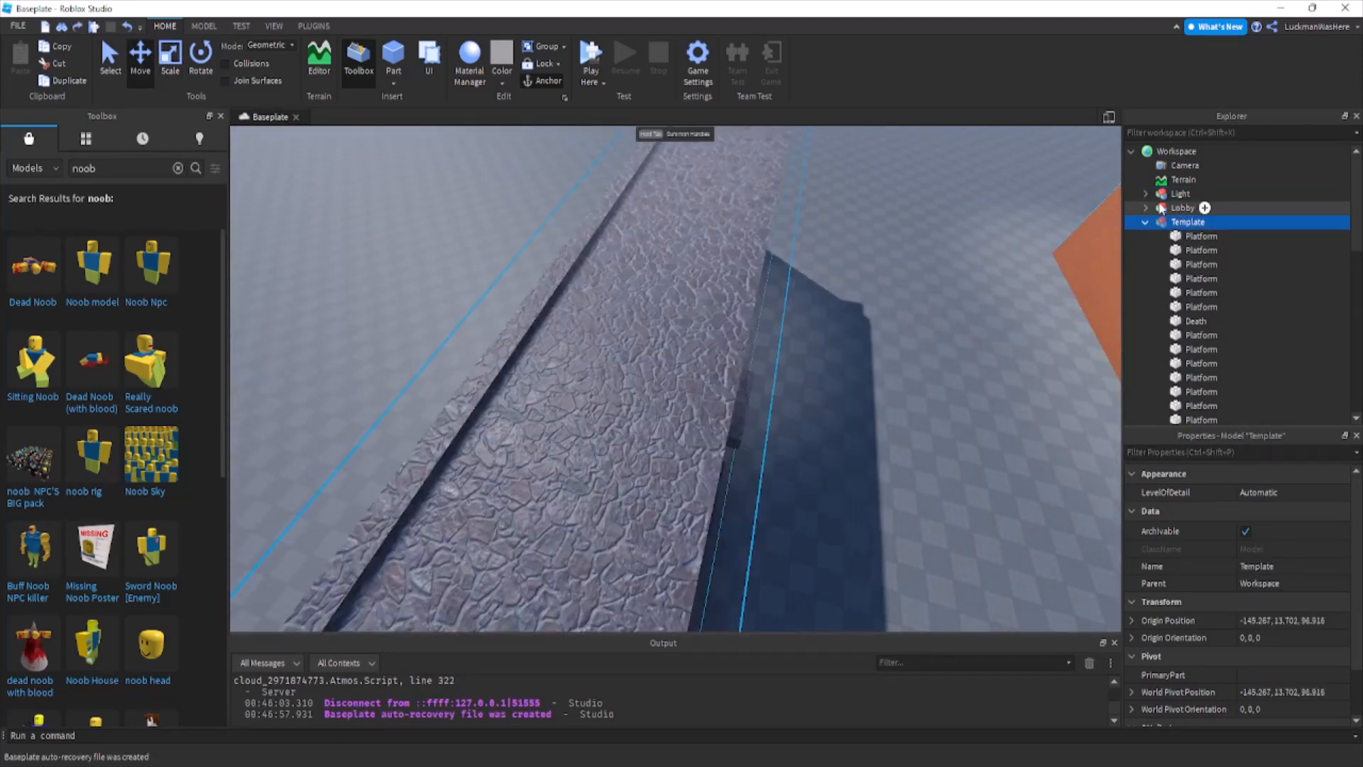
right_drag(813, 236, 827, 234)
key(w)
click(1207, 306)
scroll(1222, 307, down, 6)
scroll(1226, 305, up, 3)
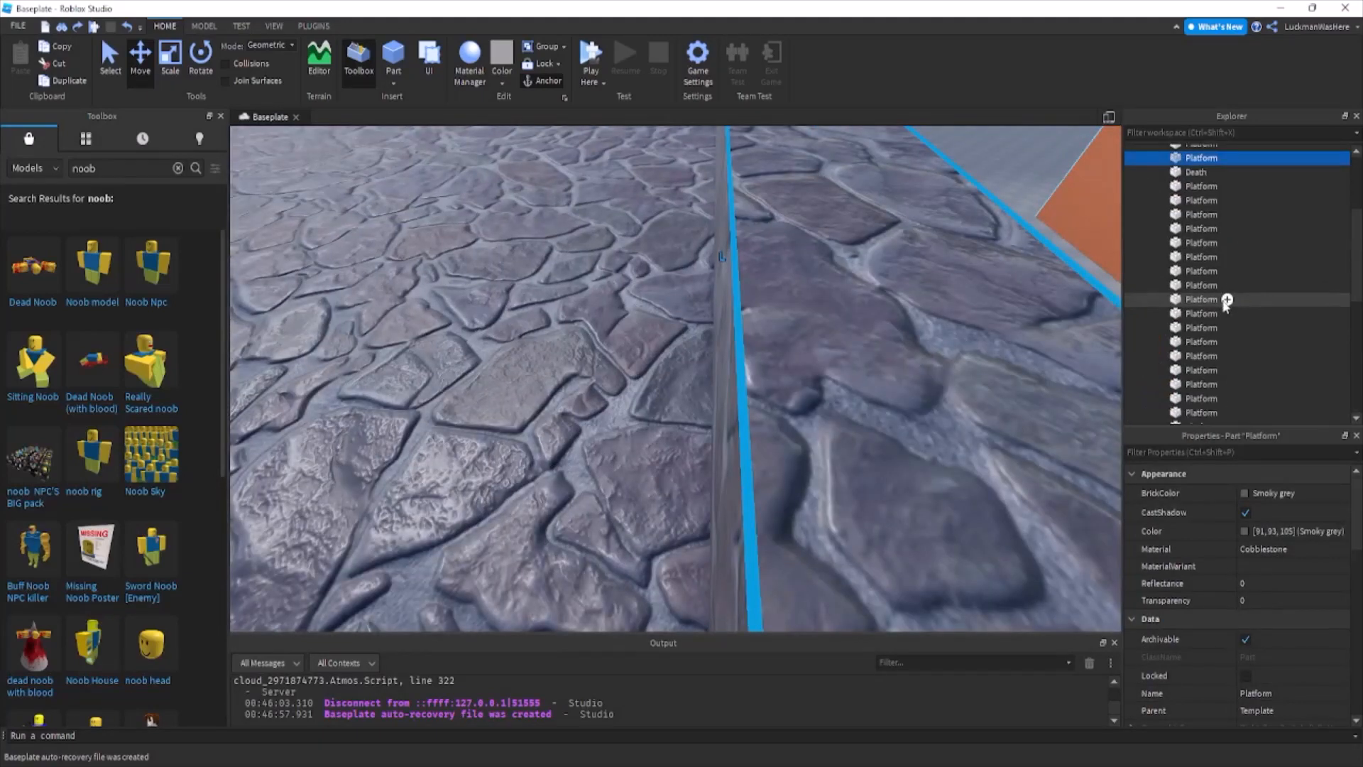
scroll(1225, 304, up, 5)
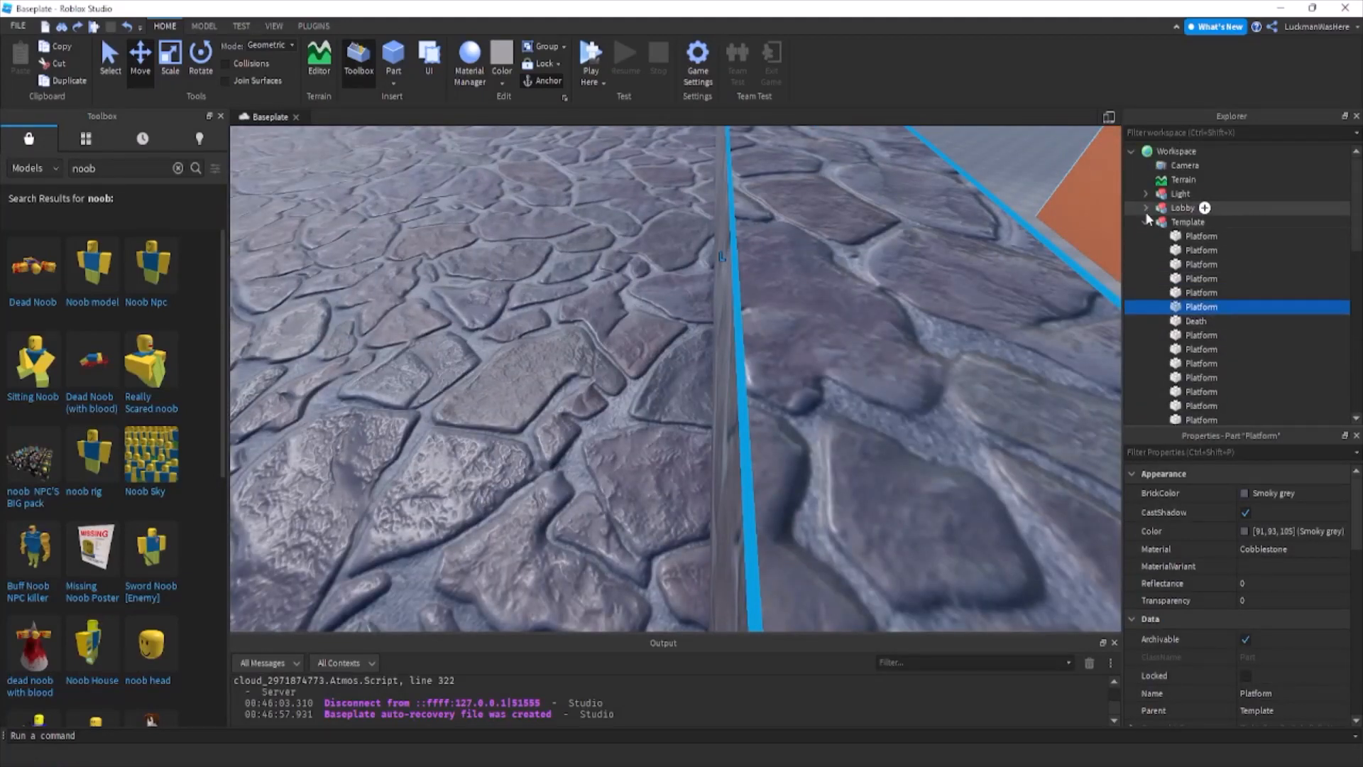
click(1145, 208)
click(1145, 222)
Raise the copied light inside the corridor up to the roof.
right_drag(913, 270, 913, 271)
key(w)
click(752, 414)
click(1180, 194)
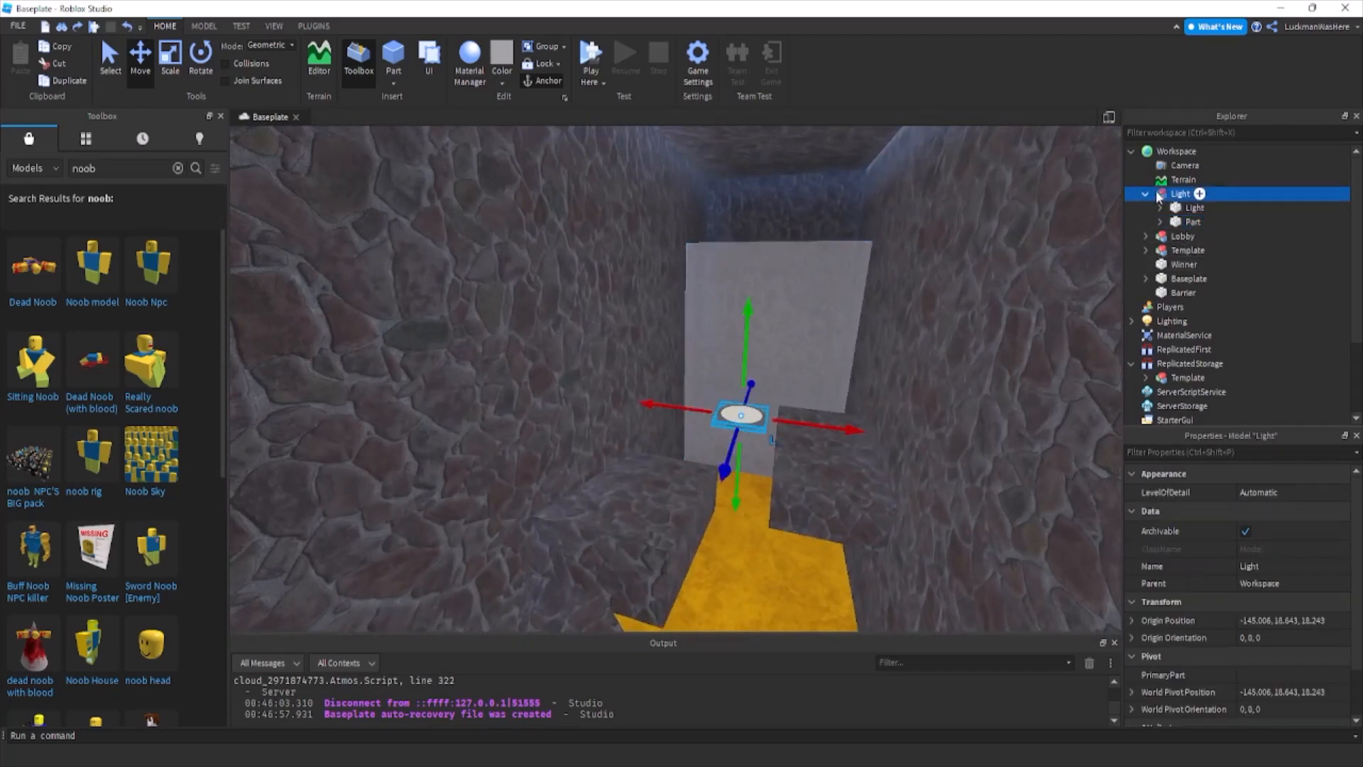
drag(743, 332, 739, 337)
right_drag(744, 331, 739, 337)
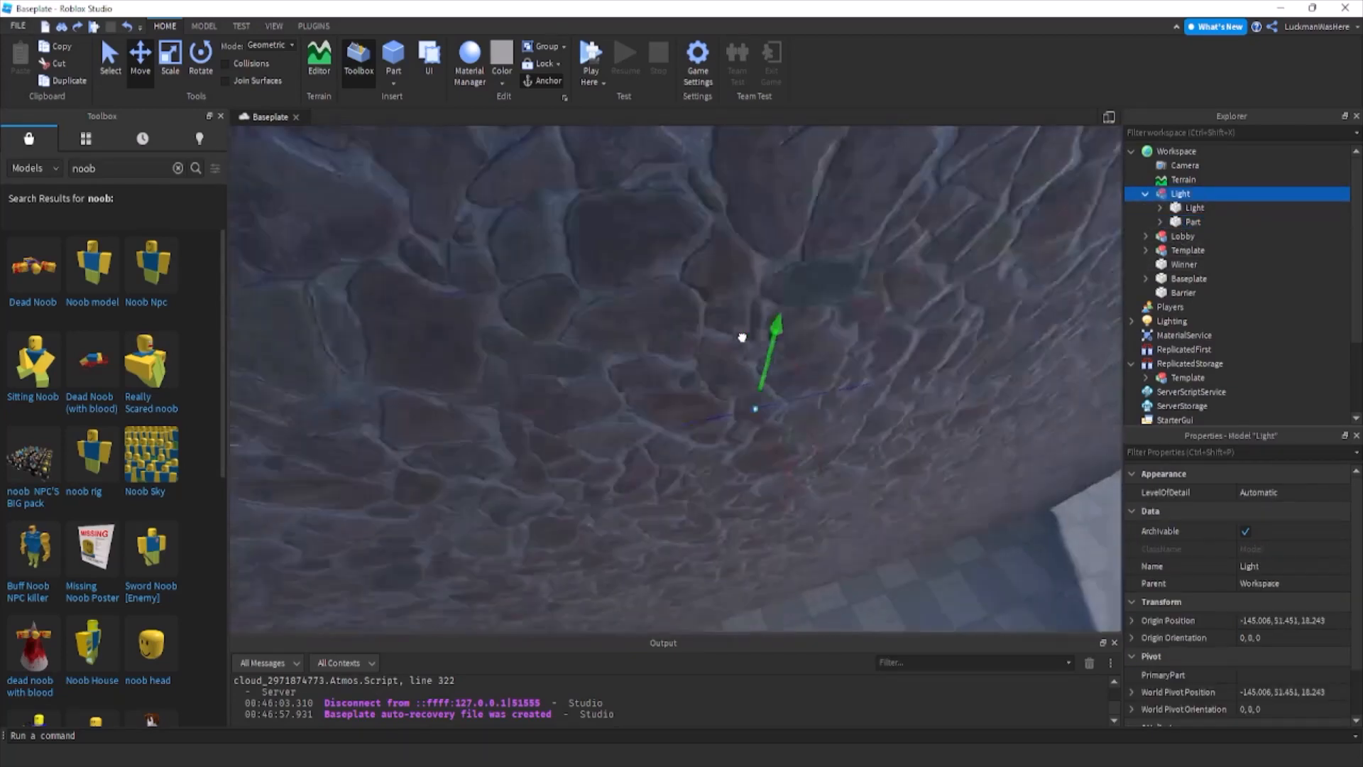
drag(739, 338, 736, 326)
right_drag(739, 337, 736, 325)
Duplicate the corridor light three times and space the copies out along the roof's length.
key(ctrl+d)
key(a)
drag(680, 395, 652, 399)
key(ctrl+d)
right_drag(670, 393, 652, 399)
key(ctrl+d)
drag(651, 399, 506, 341)
key(a)
Copy the PointLight contained in one of the corridor's light models.
click(1160, 251)
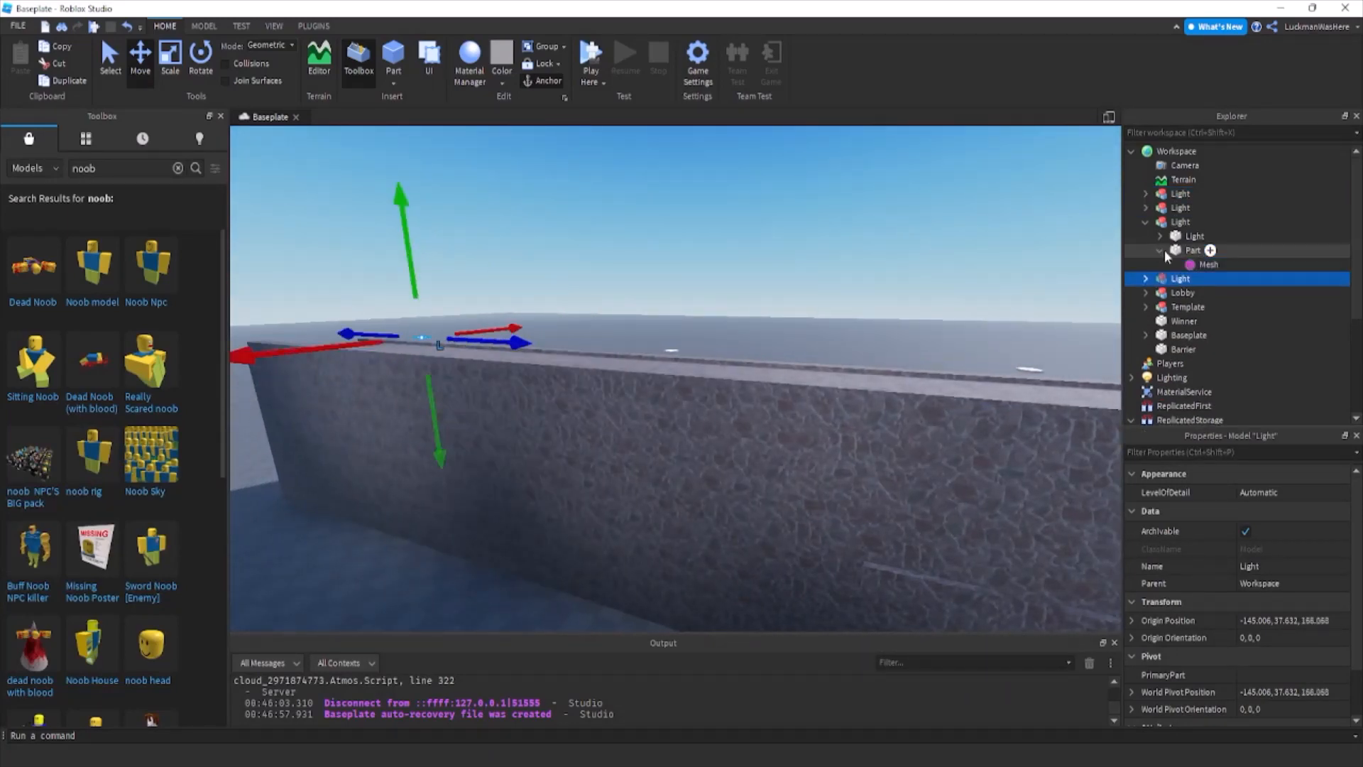
click(1161, 248)
click(1160, 236)
right_click(1206, 264)
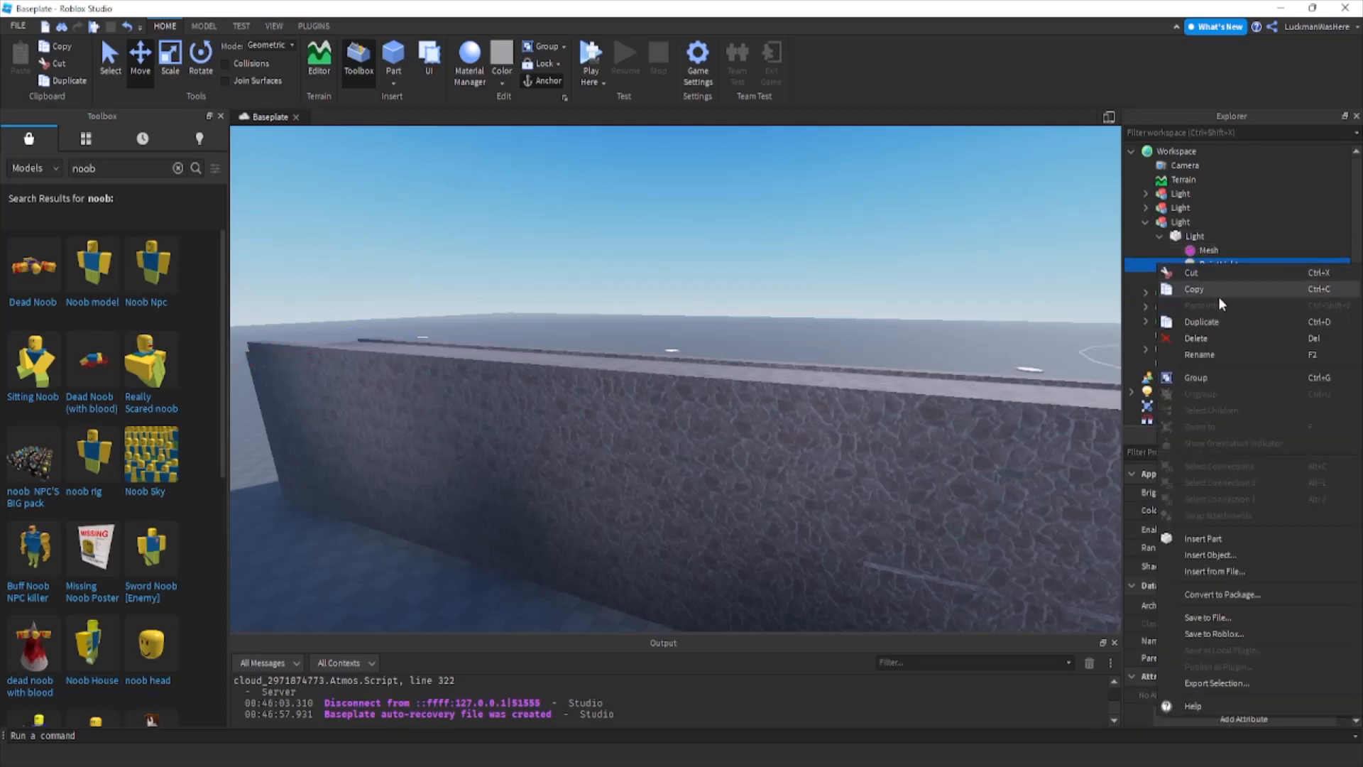
click(1219, 293)
Paste the copied PointLight into the corridor's orange Death floor.
click(1145, 222)
click(946, 231)
key(w)
right_drag(946, 231, 952, 229)
click(942, 298)
right_click(1187, 364)
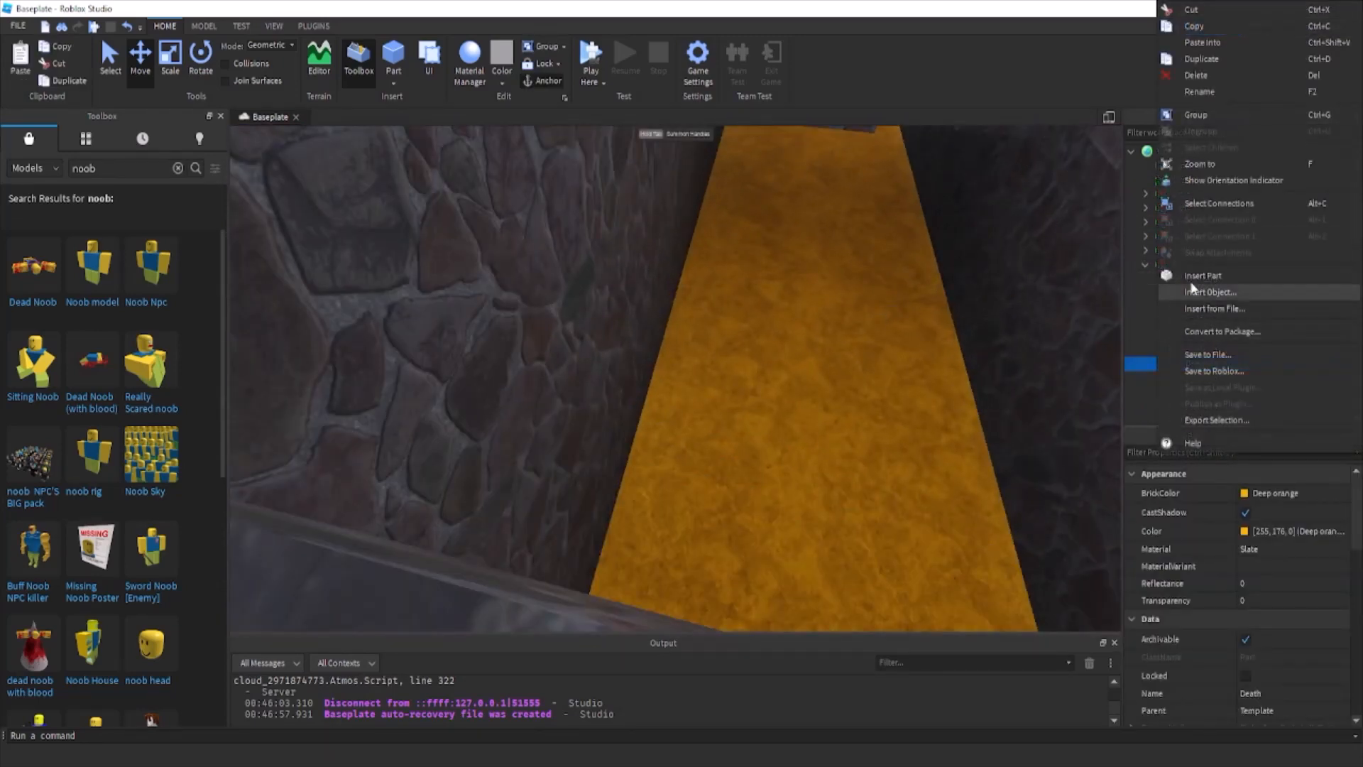
click(1207, 44)
scroll(900, 220, down, 5)
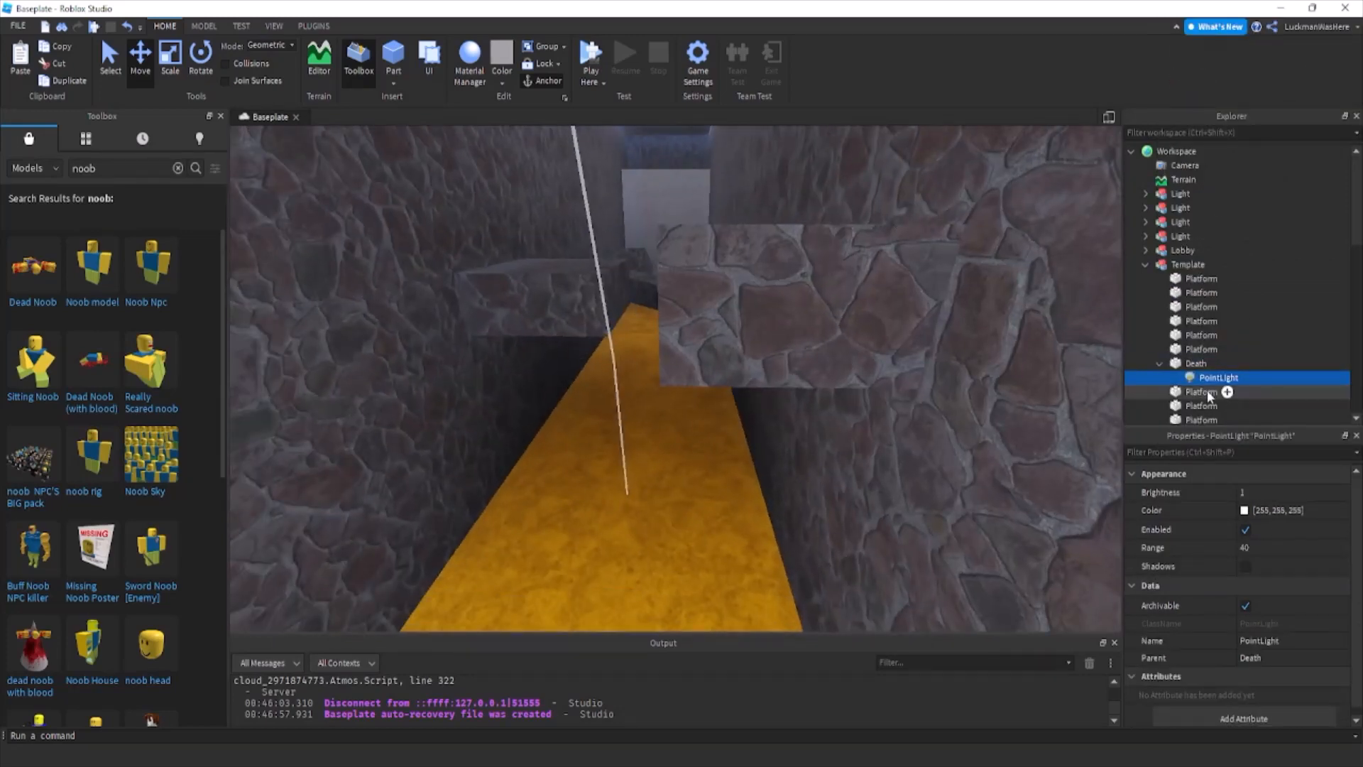
Insert a SurfaceLight into the Death floor and set its face to Top.
click(1216, 362)
text(s)
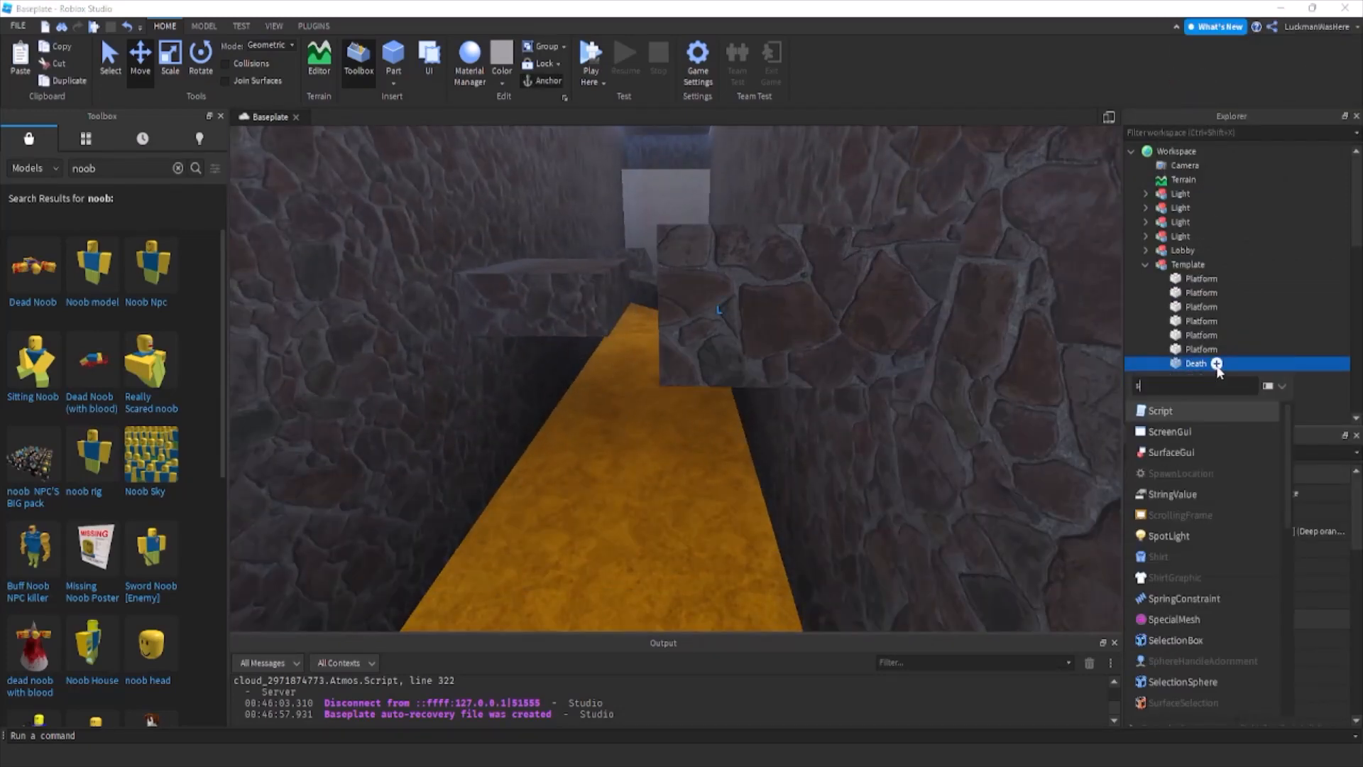
text(urf)
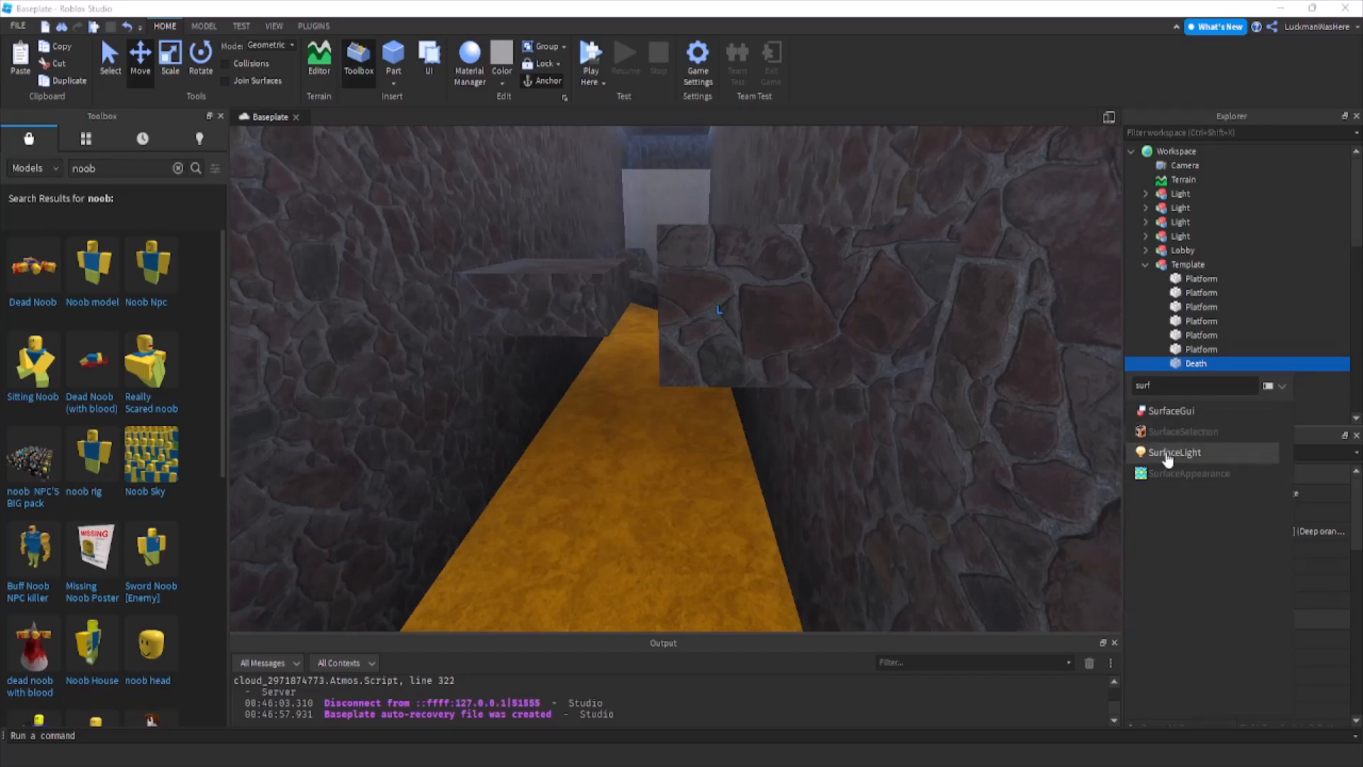
click(1175, 452)
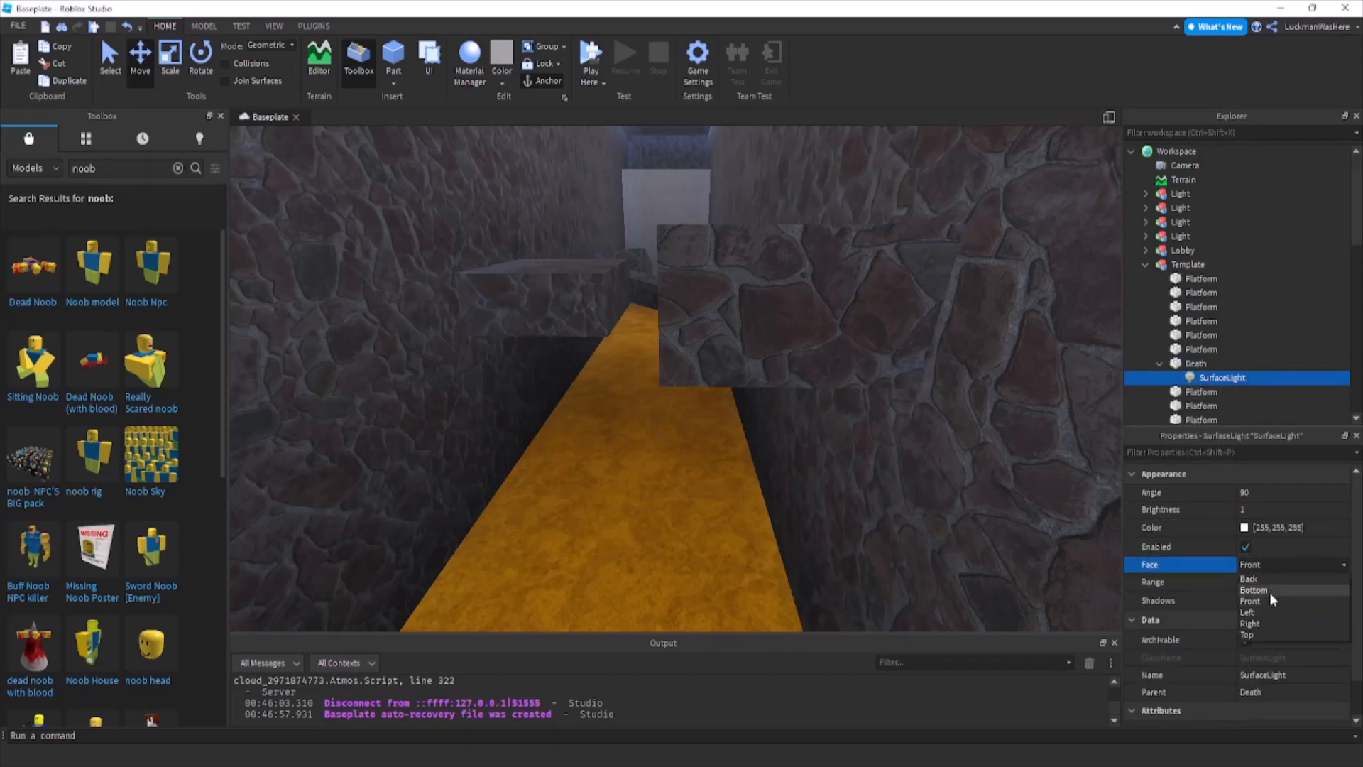
click(1278, 635)
right_drag(848, 455, 848, 456)
right_drag(939, 416, 938, 415)
Delete the four Light models placed along the corridor roof.
click(1194, 233)
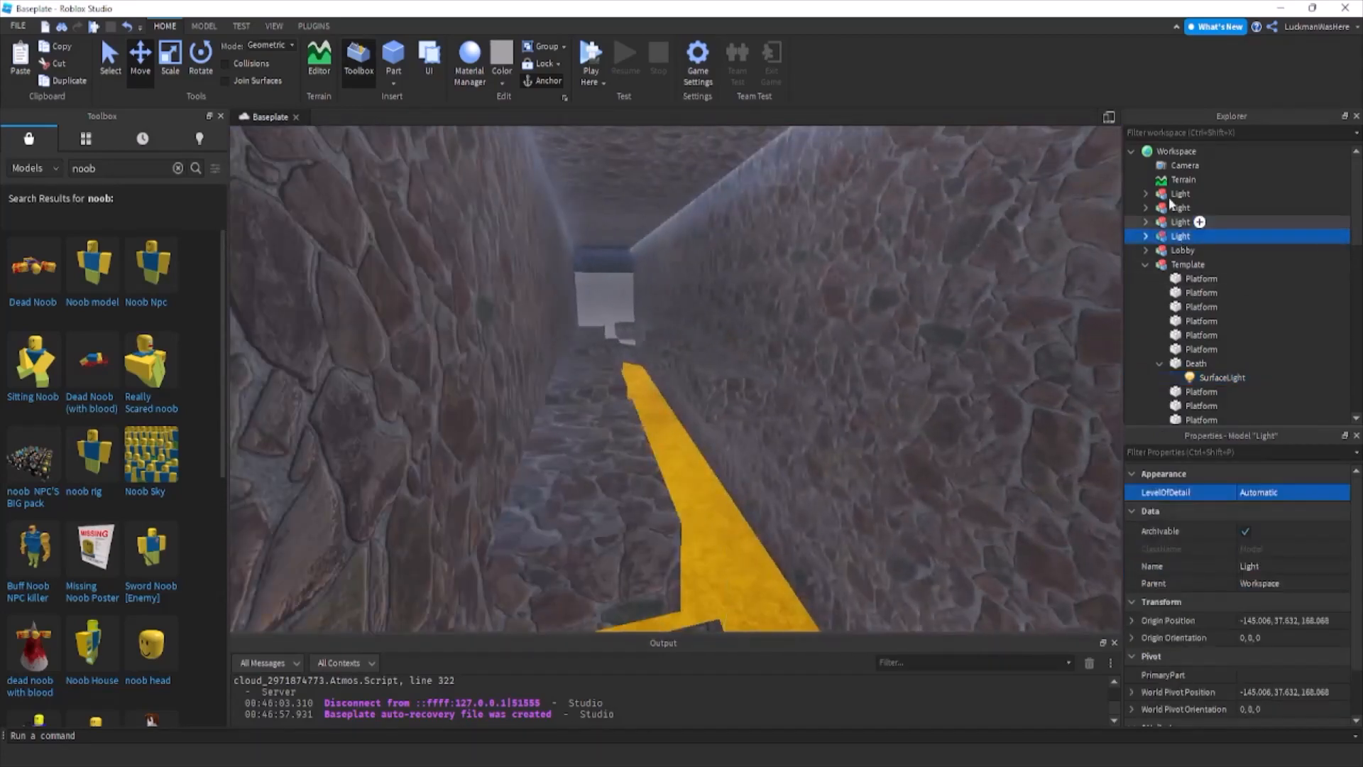
shift+click(1168, 185)
key(Delete)
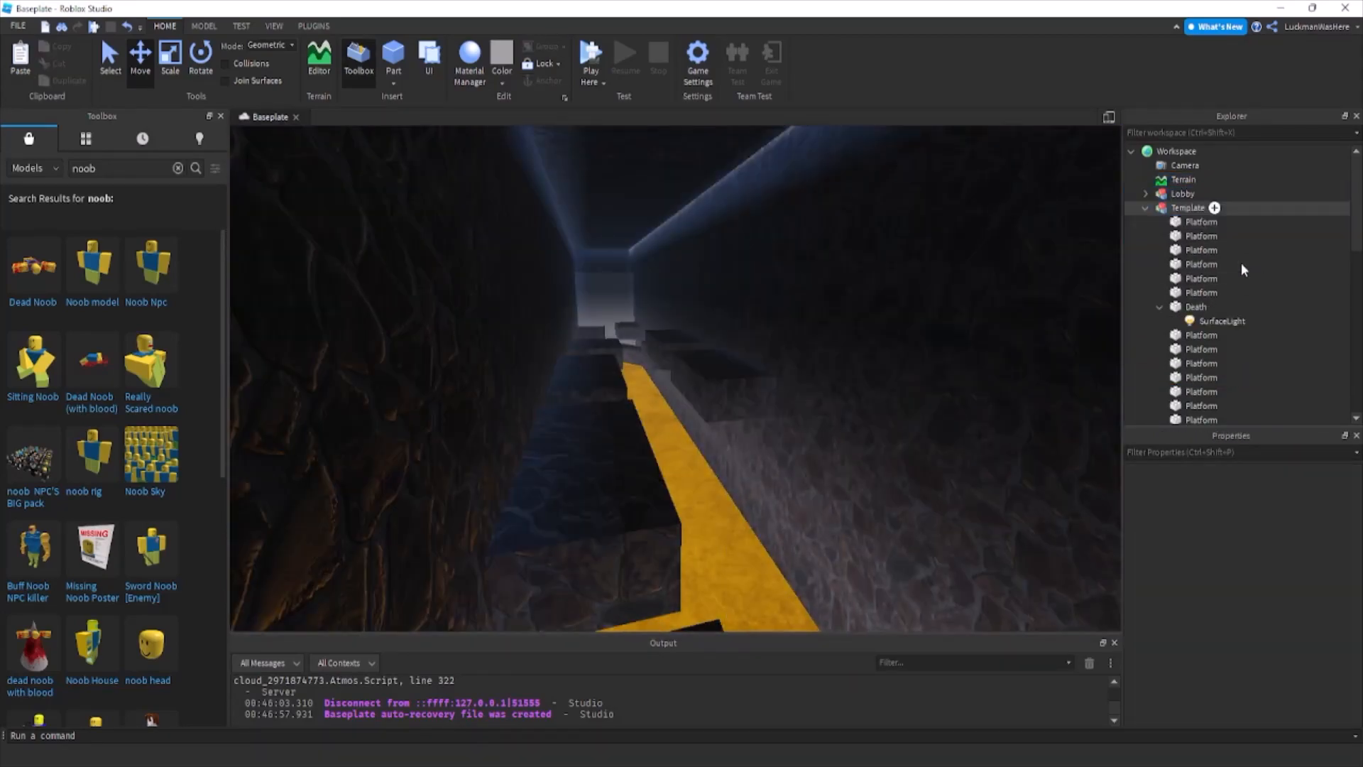
Set the Death floor SurfaceLight's angle to 117 and its range to 27.
right_drag(918, 395, 785, 429)
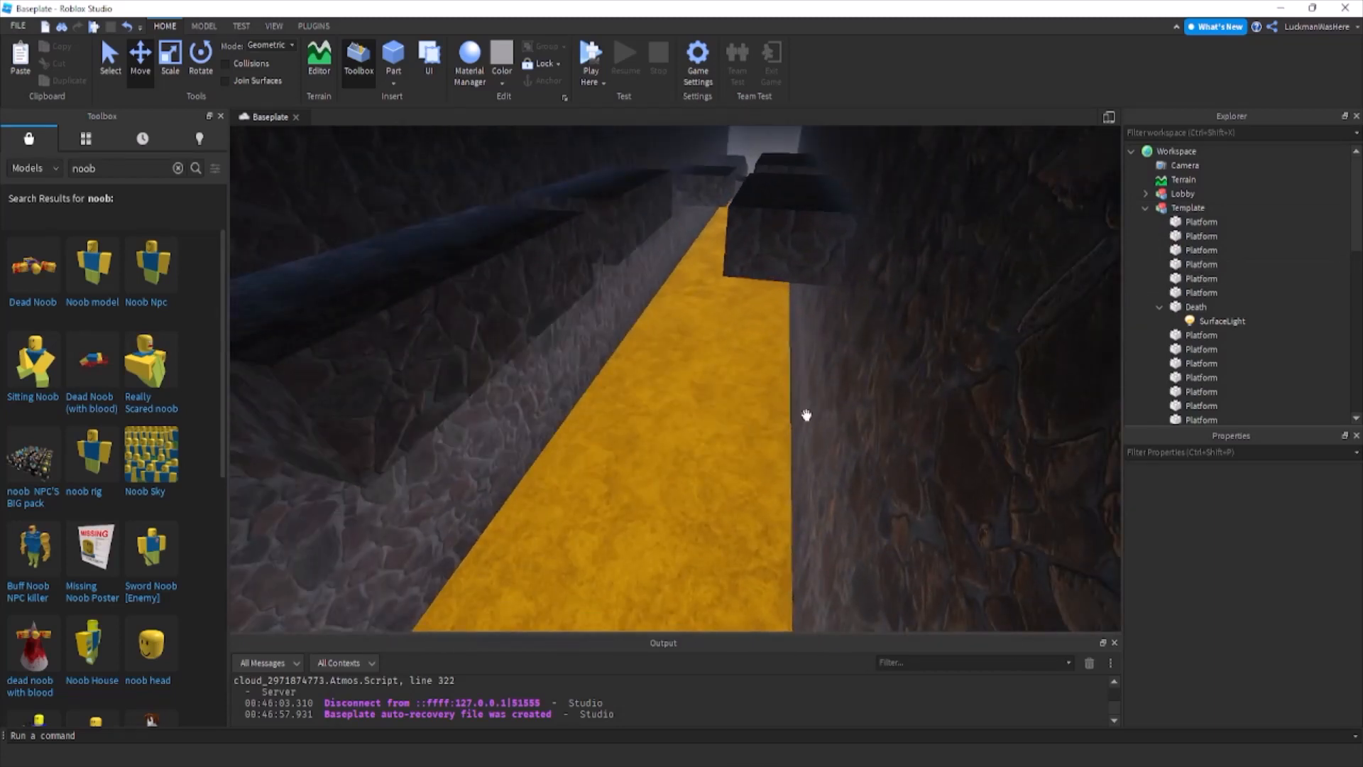
click(1216, 321)
click(1278, 495)
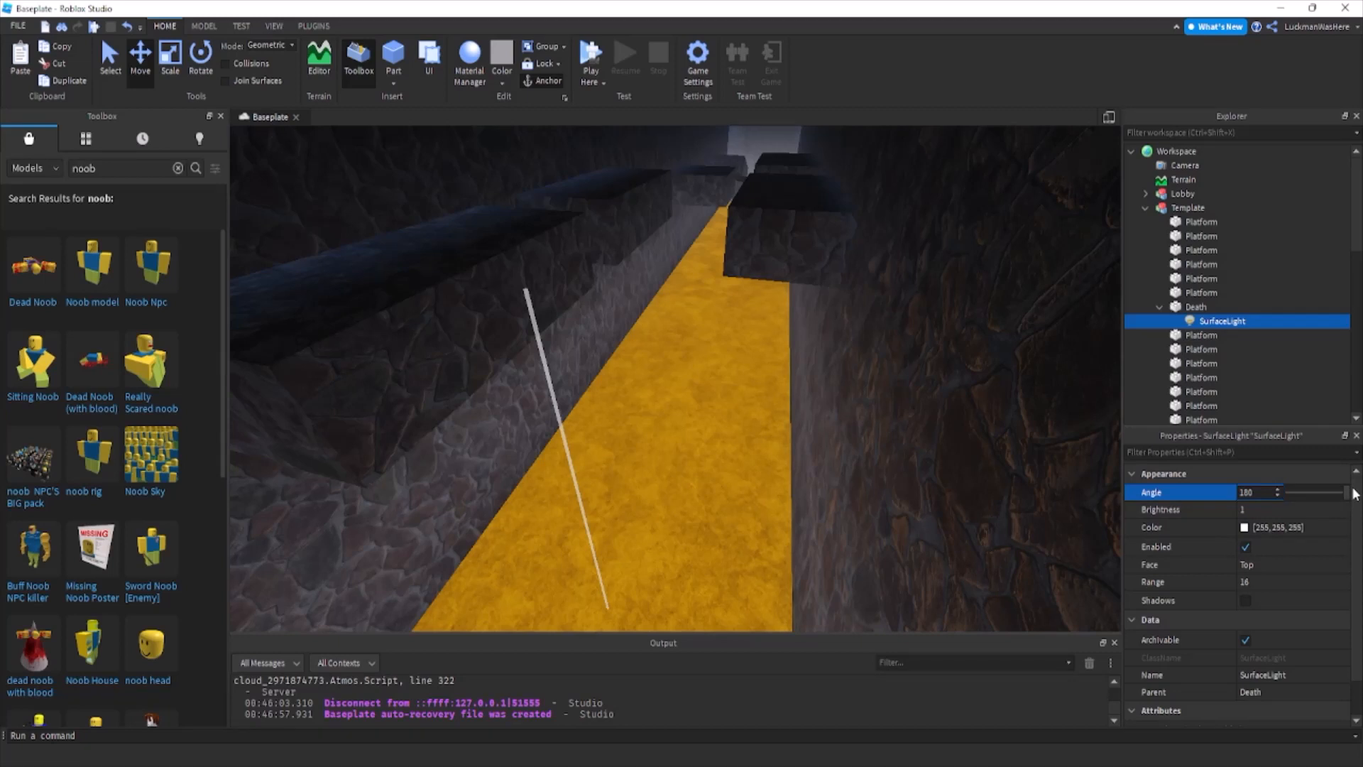
click(1277, 581)
click(1310, 585)
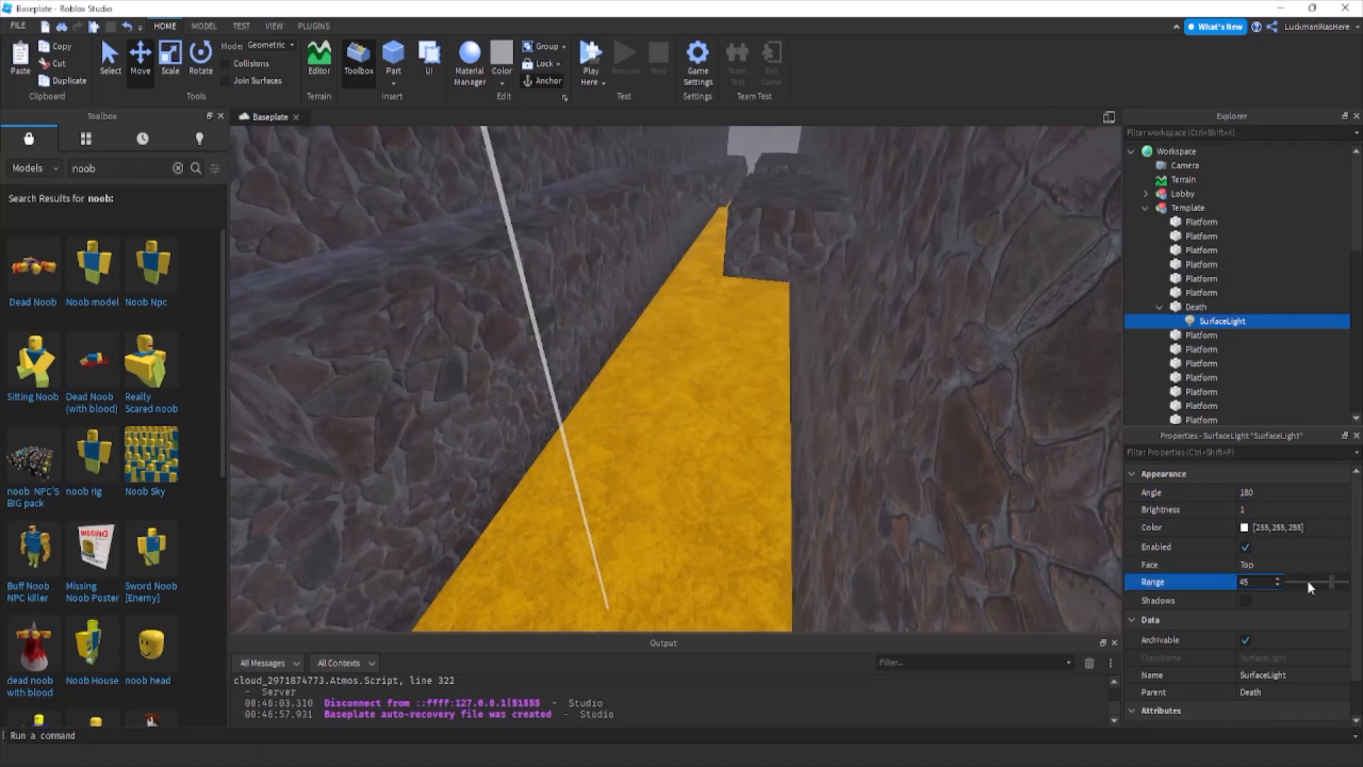
click(1299, 497)
drag(1330, 588, 1318, 592)
Change the SurfaceLight's color to a warm orange-tan, about 206, 162, 107.
click(1244, 526)
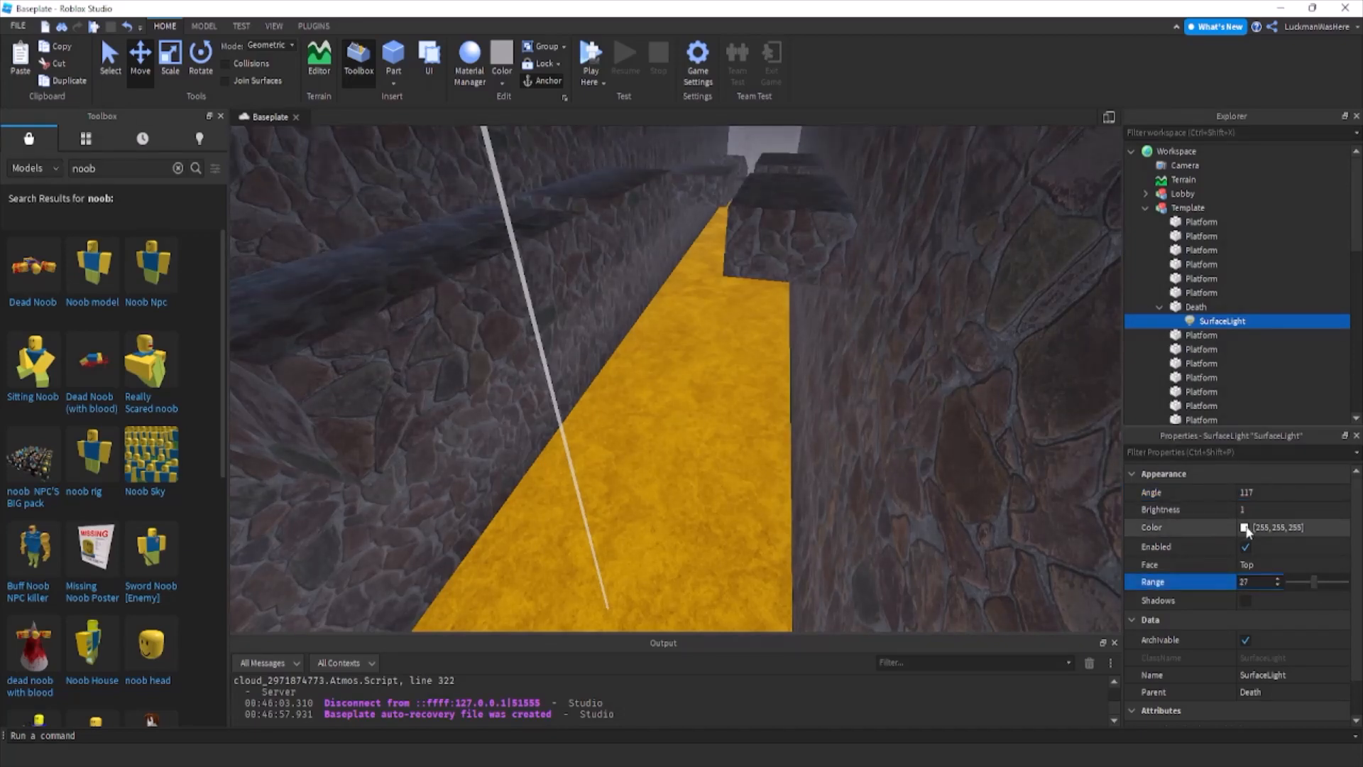
drag(721, 365, 816, 377)
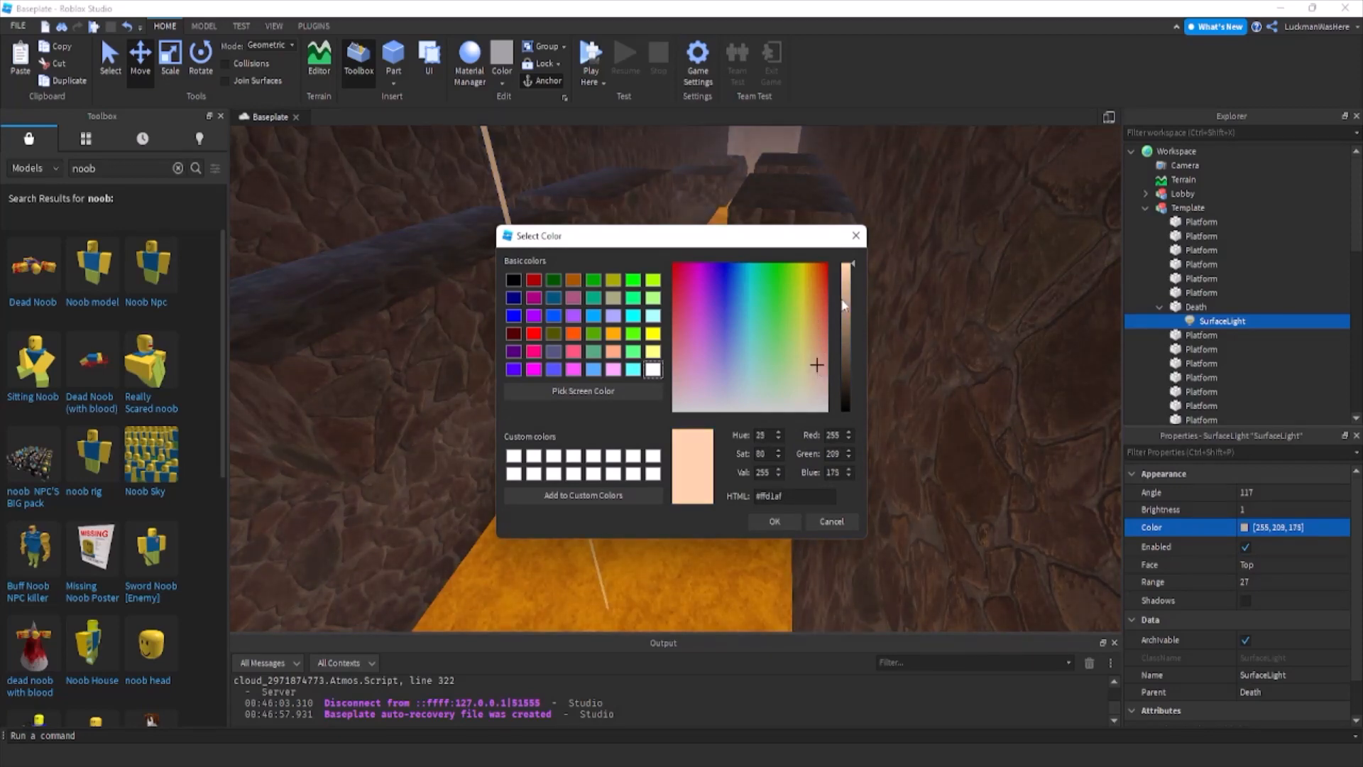
click(845, 303)
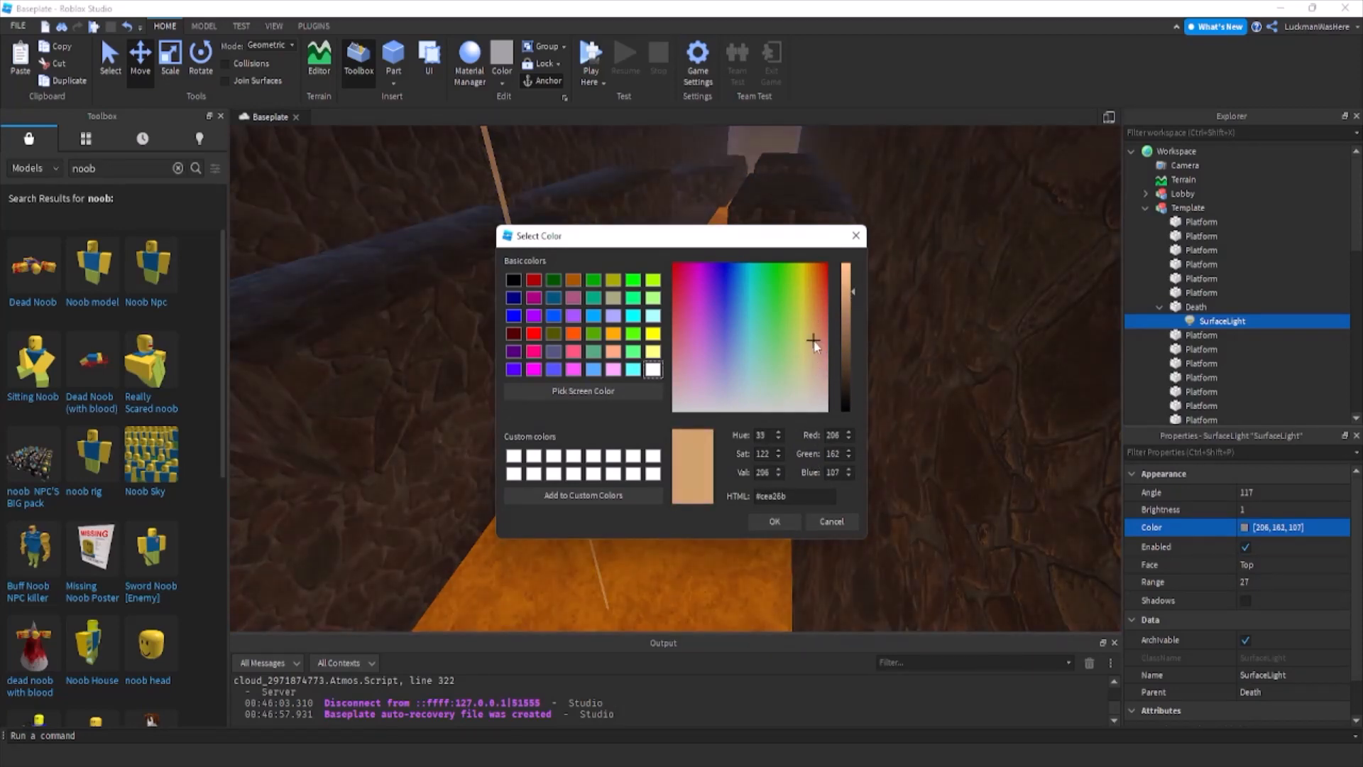
right_drag(722, 338, 672, 267)
click(880, 370)
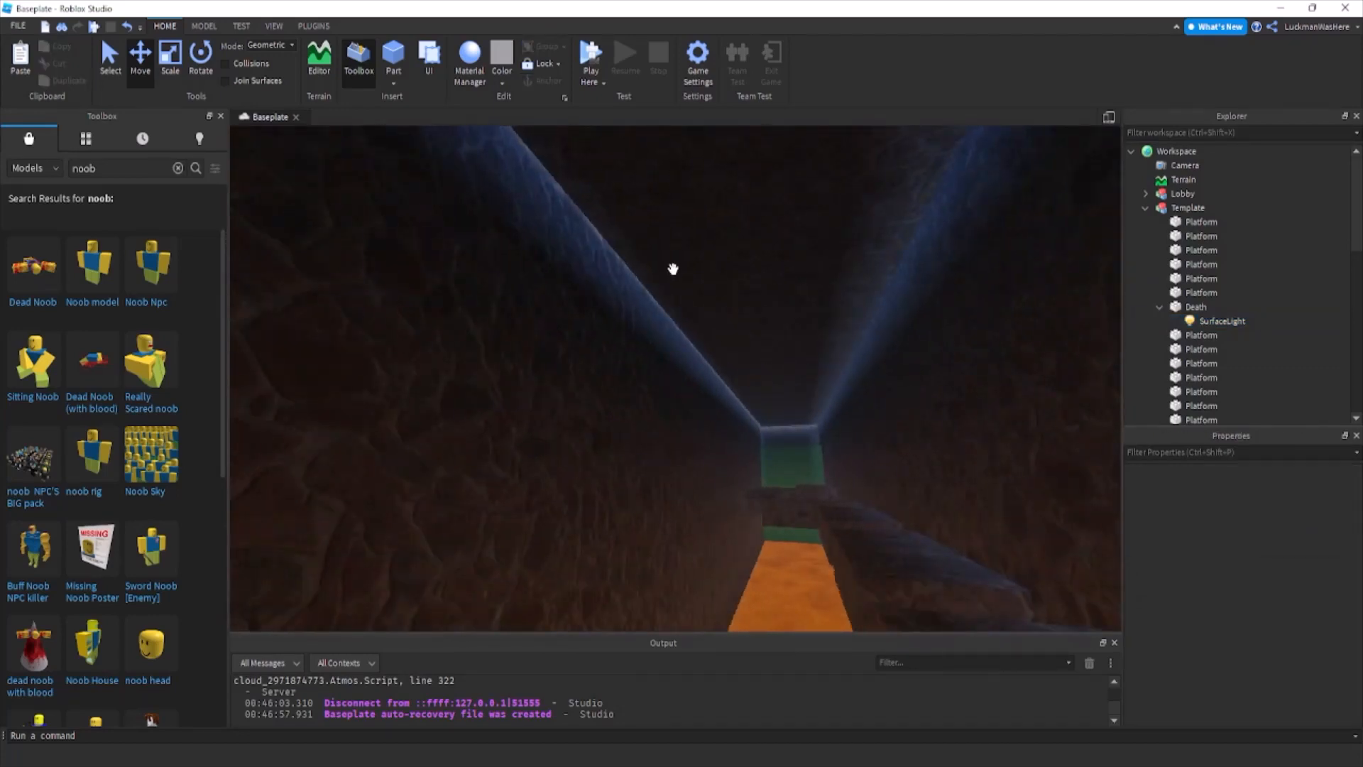
Set the Lighting service's TimeOfDay to 0 for midnight.
scroll(1183, 339, down, 10)
click(1171, 218)
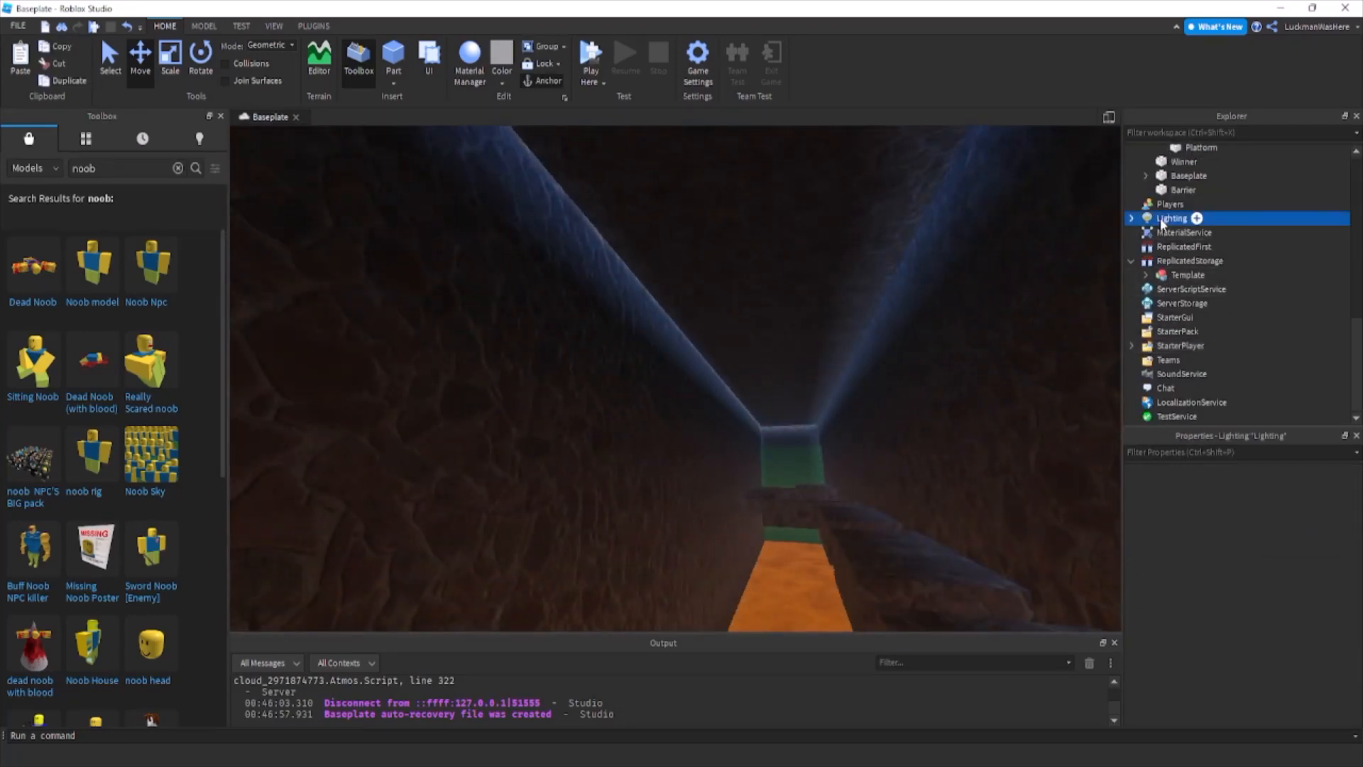
scroll(1276, 615, down, 5)
click(1276, 615)
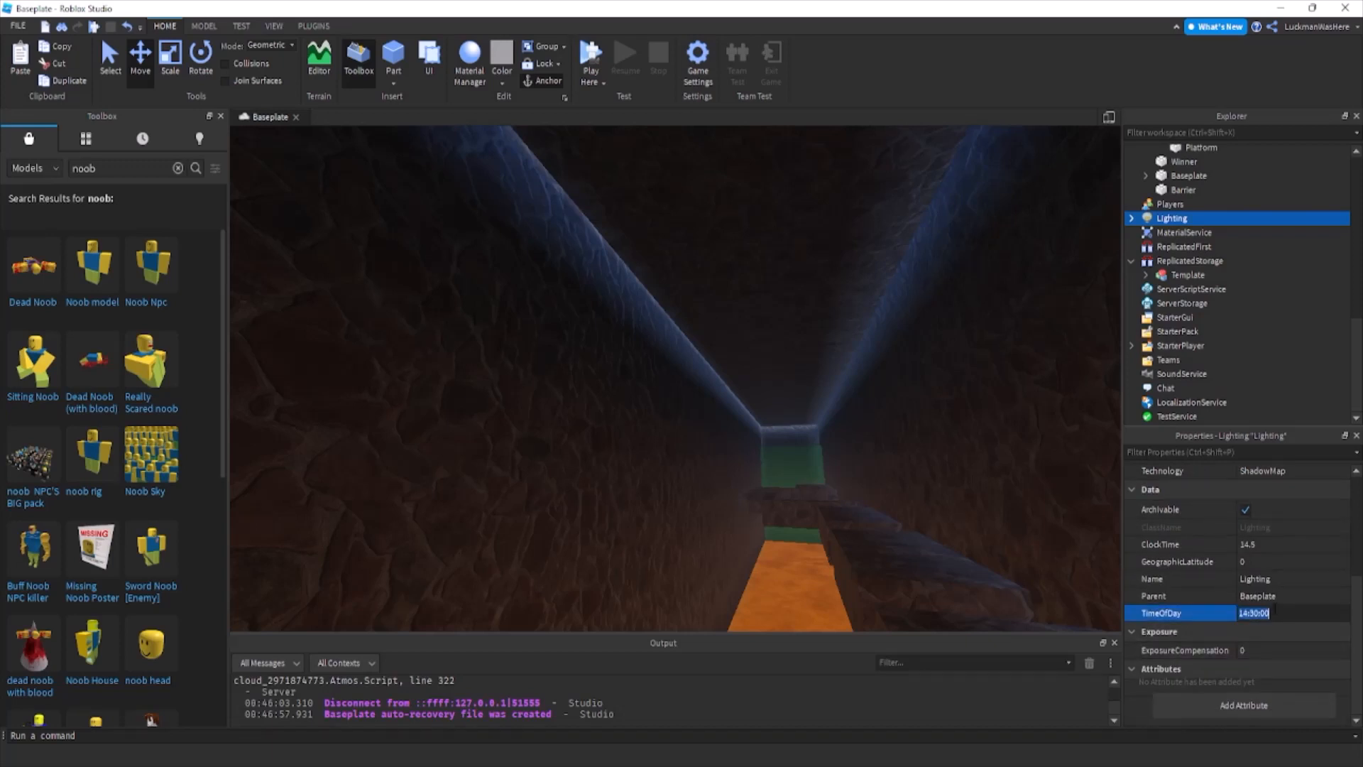
text(0)
key(Return)
right_drag(816, 462, 816, 462)
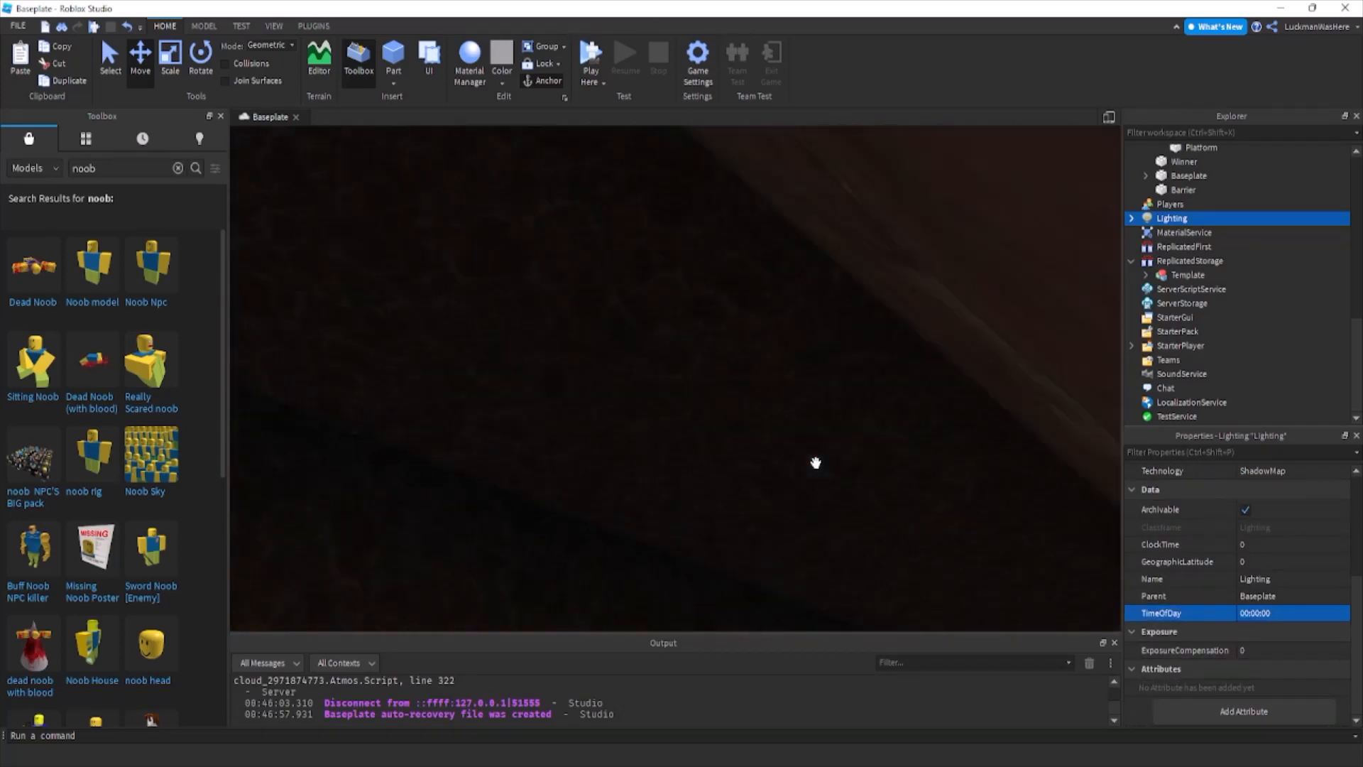
Scale the corridor's roof upward so it becomes a thick slab.
click(754, 458)
drag(846, 536, 859, 574)
right_drag(824, 508, 824, 508)
click(170, 60)
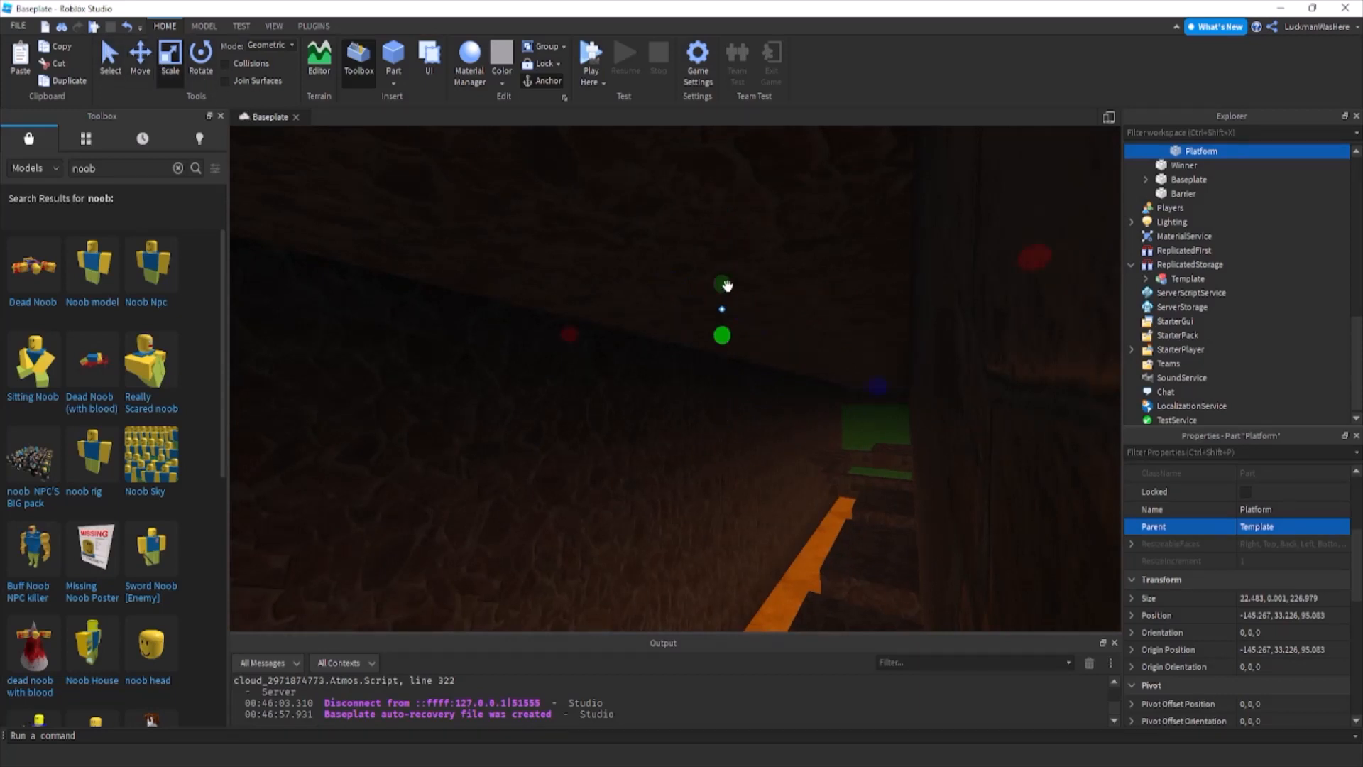
drag(722, 284, 735, 153)
key(d)
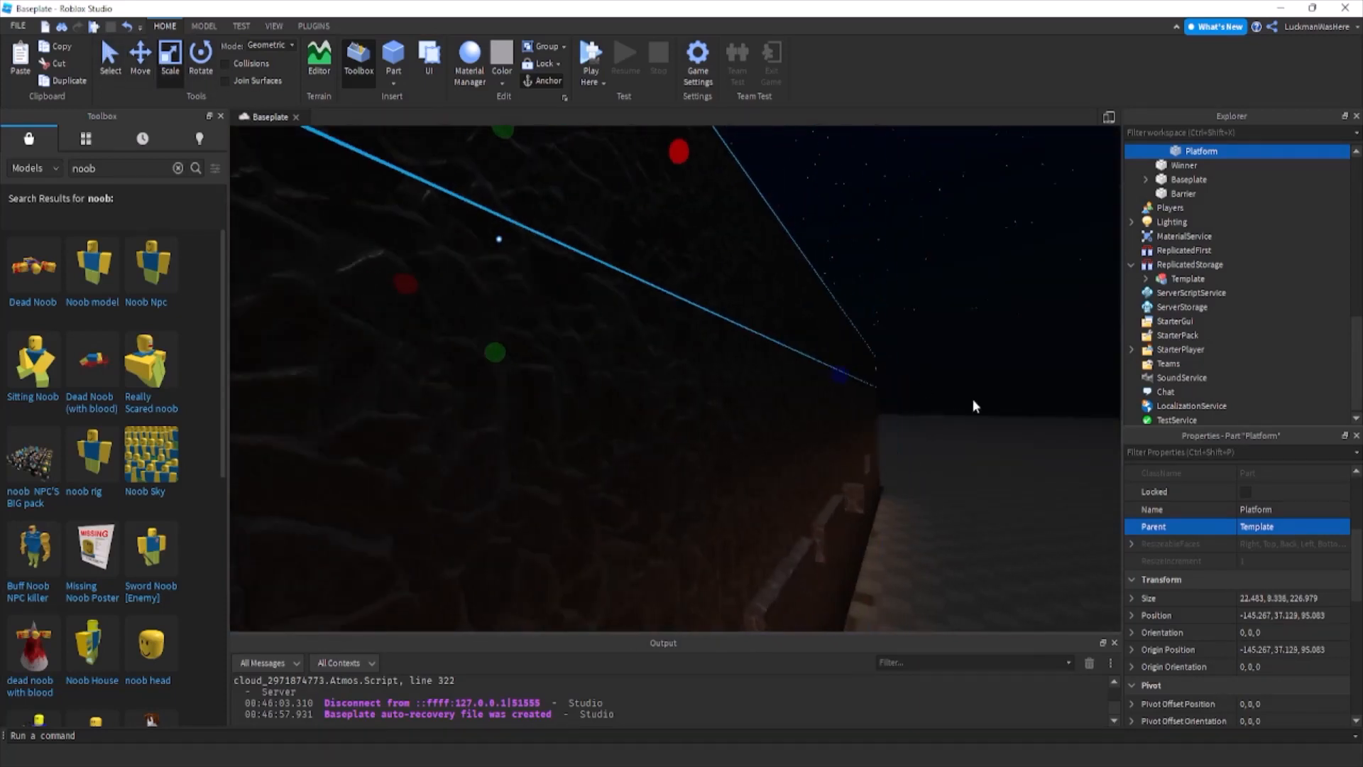
click(973, 405)
key(a)
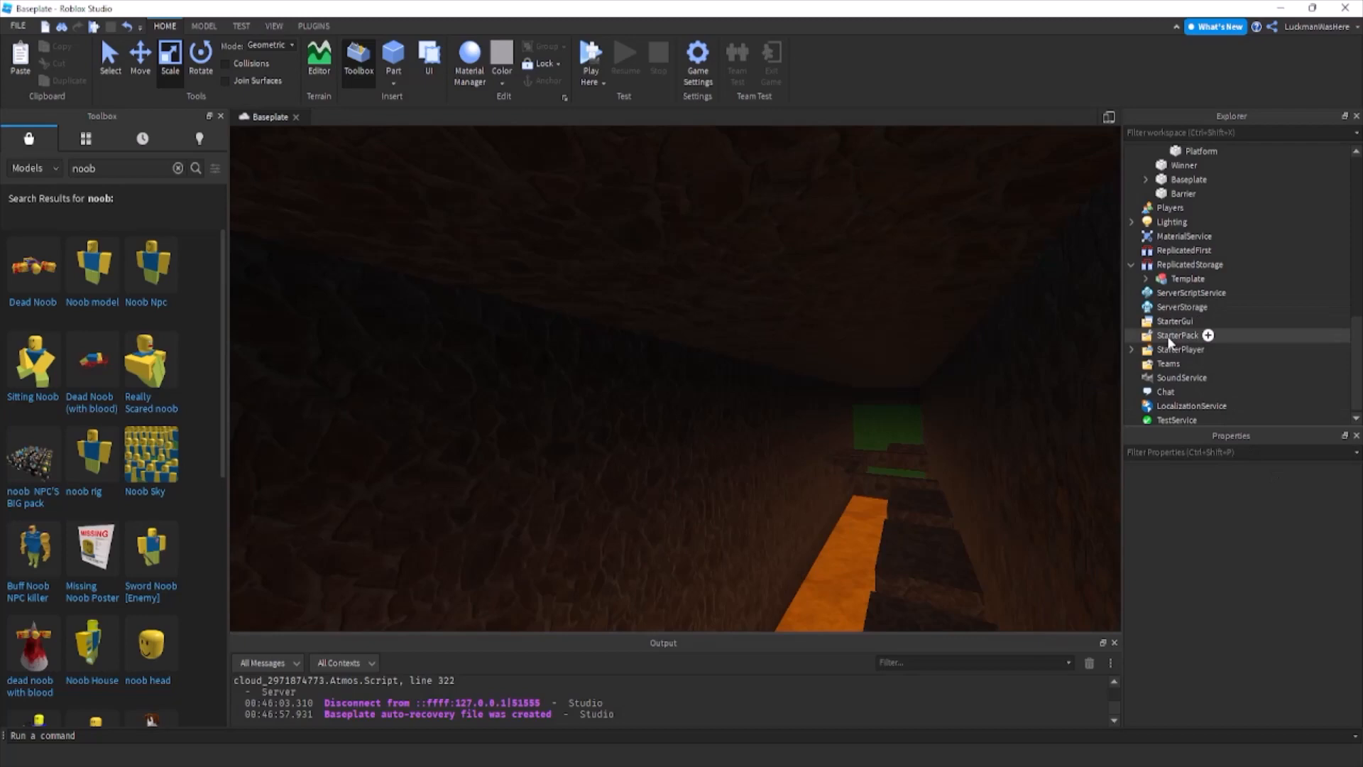
click(1164, 225)
right_drag(863, 454, 864, 454)
key(d)
click(866, 461)
key(a)
Collapse the contents of ReplicatedStorage and the Workspace's Template model in the object tree.
click(1132, 267)
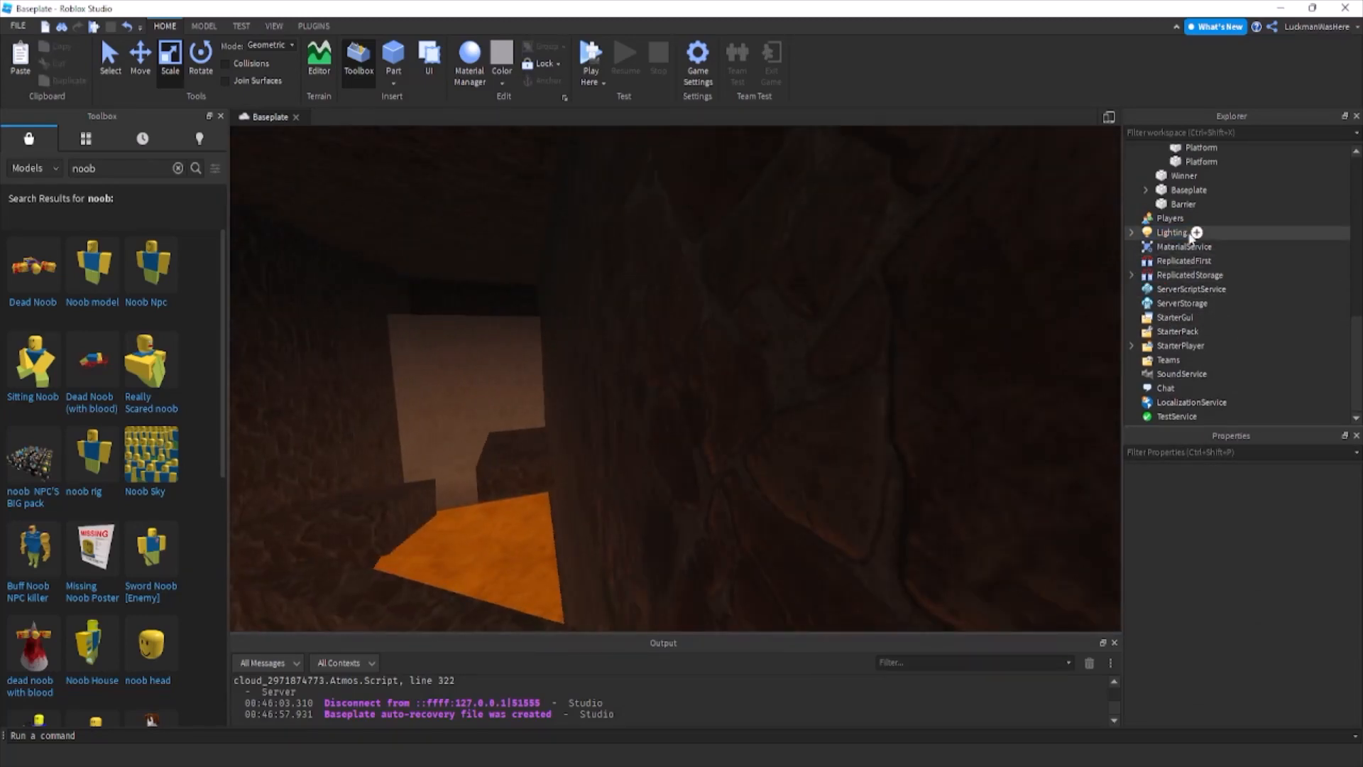
scroll(1186, 233, up, 10)
click(1137, 211)
click(1145, 209)
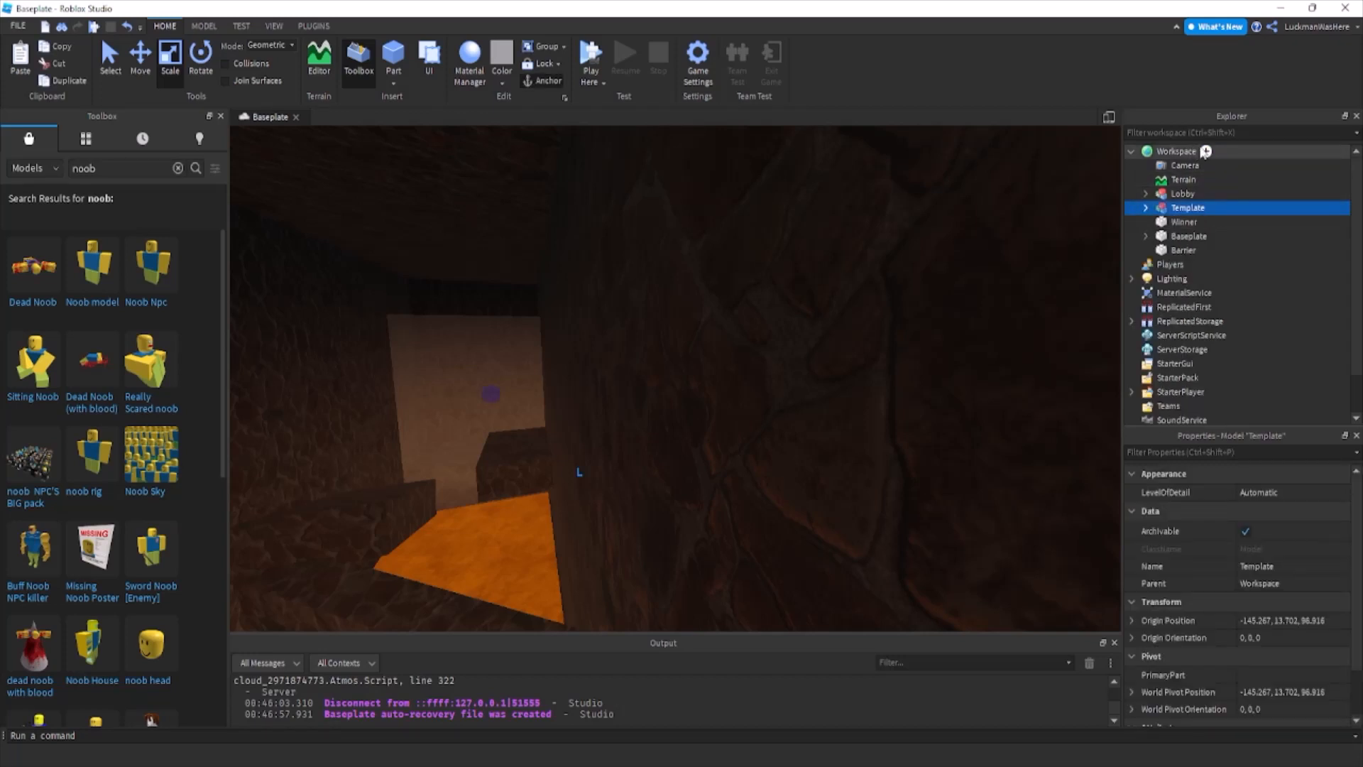
Add a script named GameHandler to Workspace and clear its default code.
click(1182, 151)
click(1204, 151)
click(1158, 242)
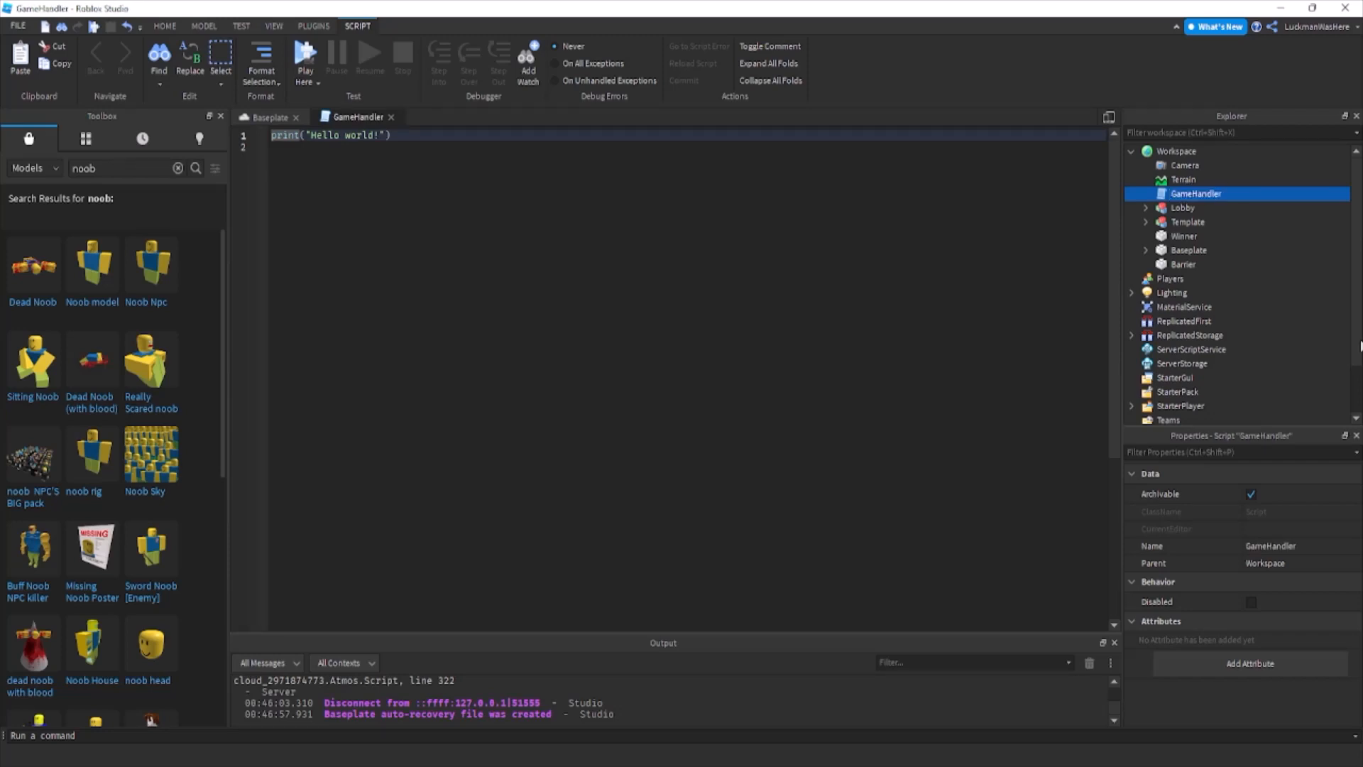
key(BackSpace)
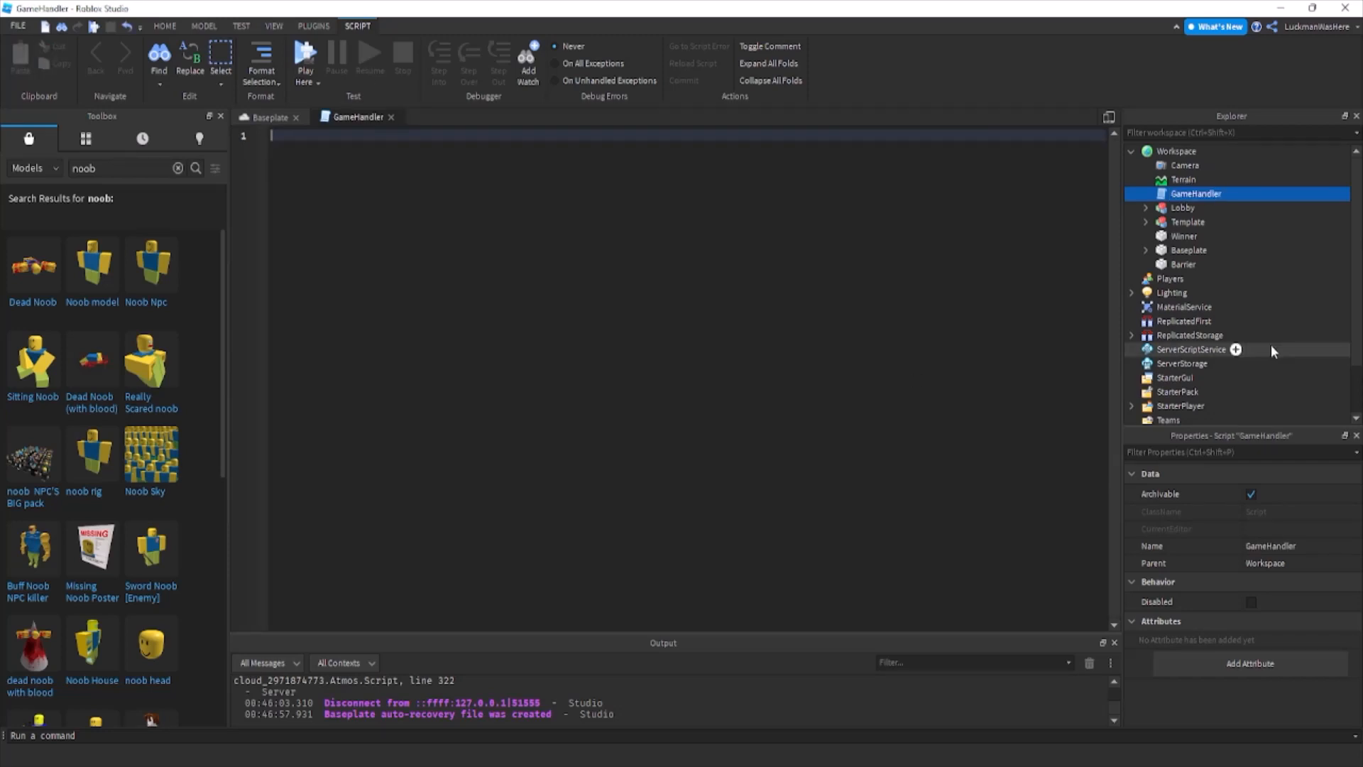
Rename the Workspace's Template model as Map1 and move it into ReplicatedStorage.
double_click(1188, 222)
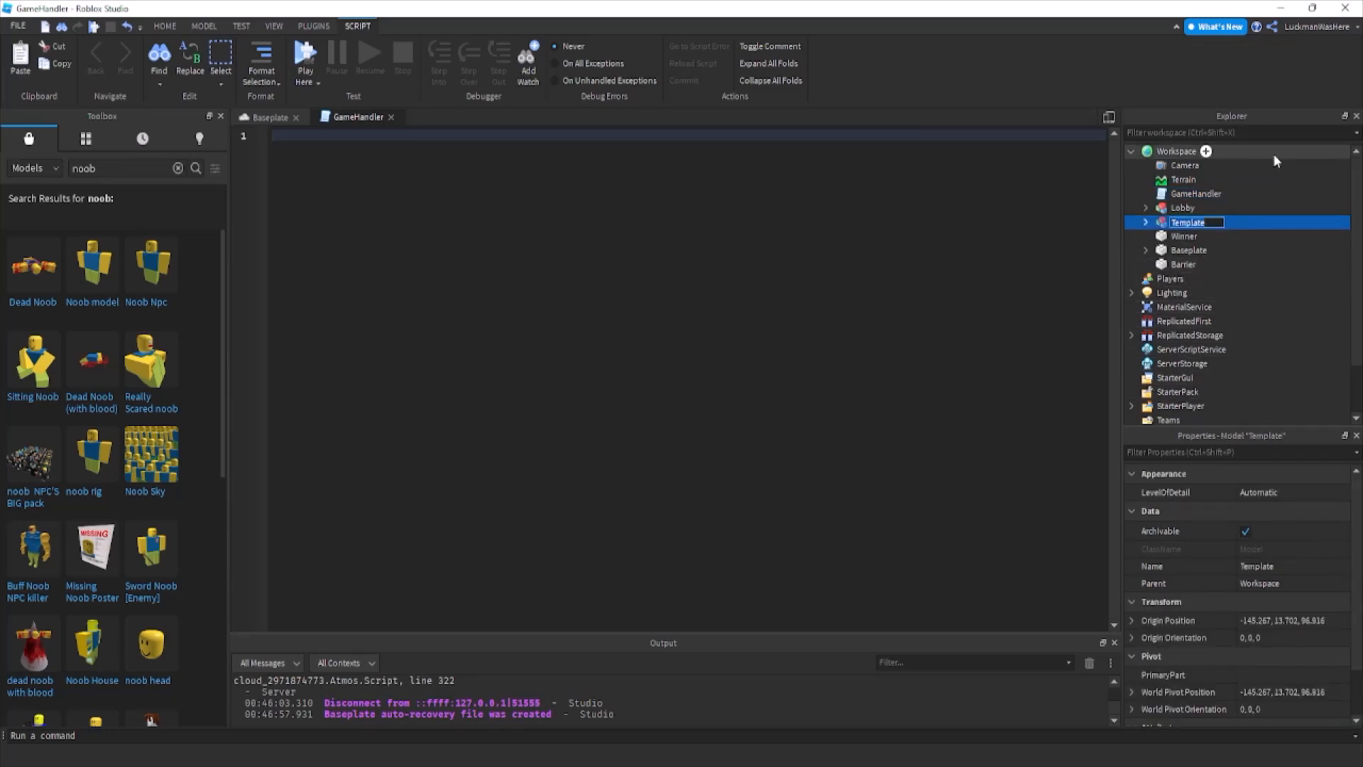
text(Map1)
key(Return)
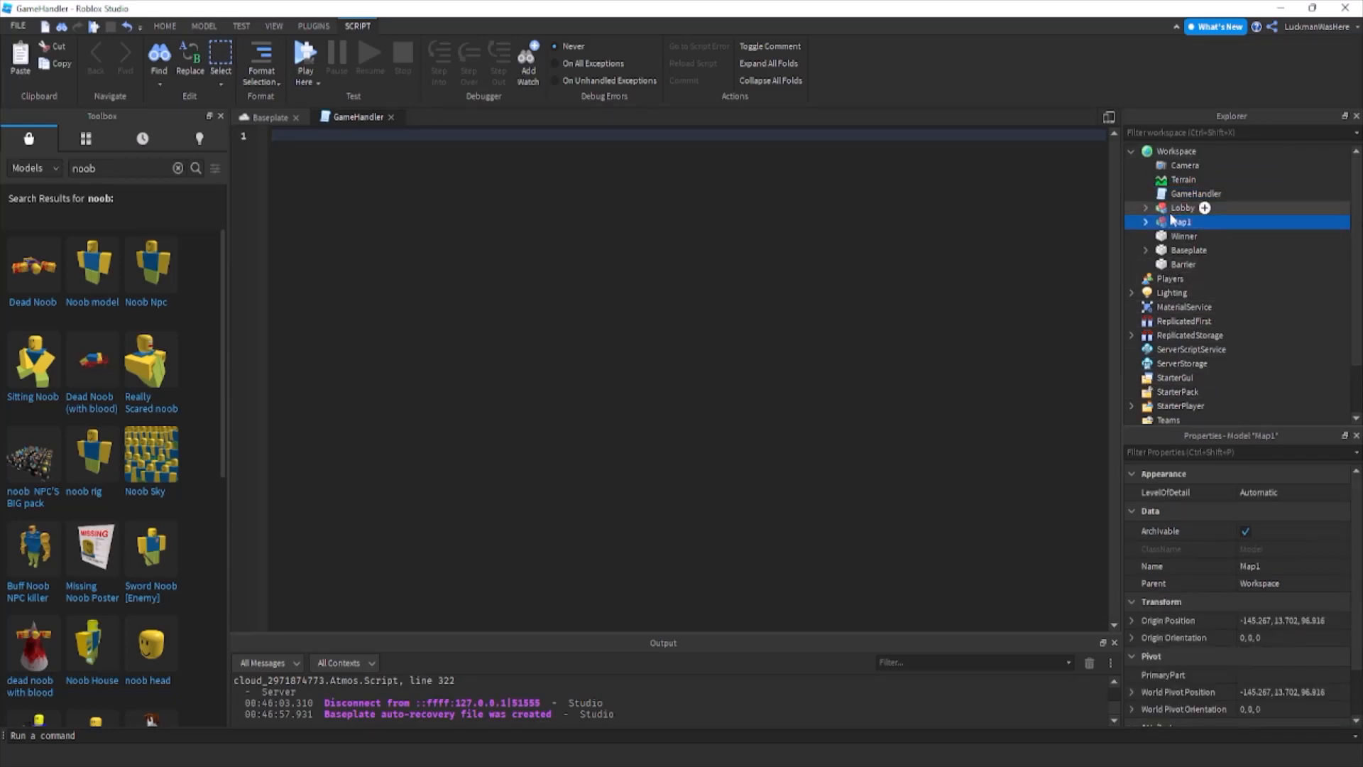
drag(1179, 221, 1221, 335)
Add a folder named Maps to ReplicatedStorage and move the Map1 model into it.
click(1231, 321)
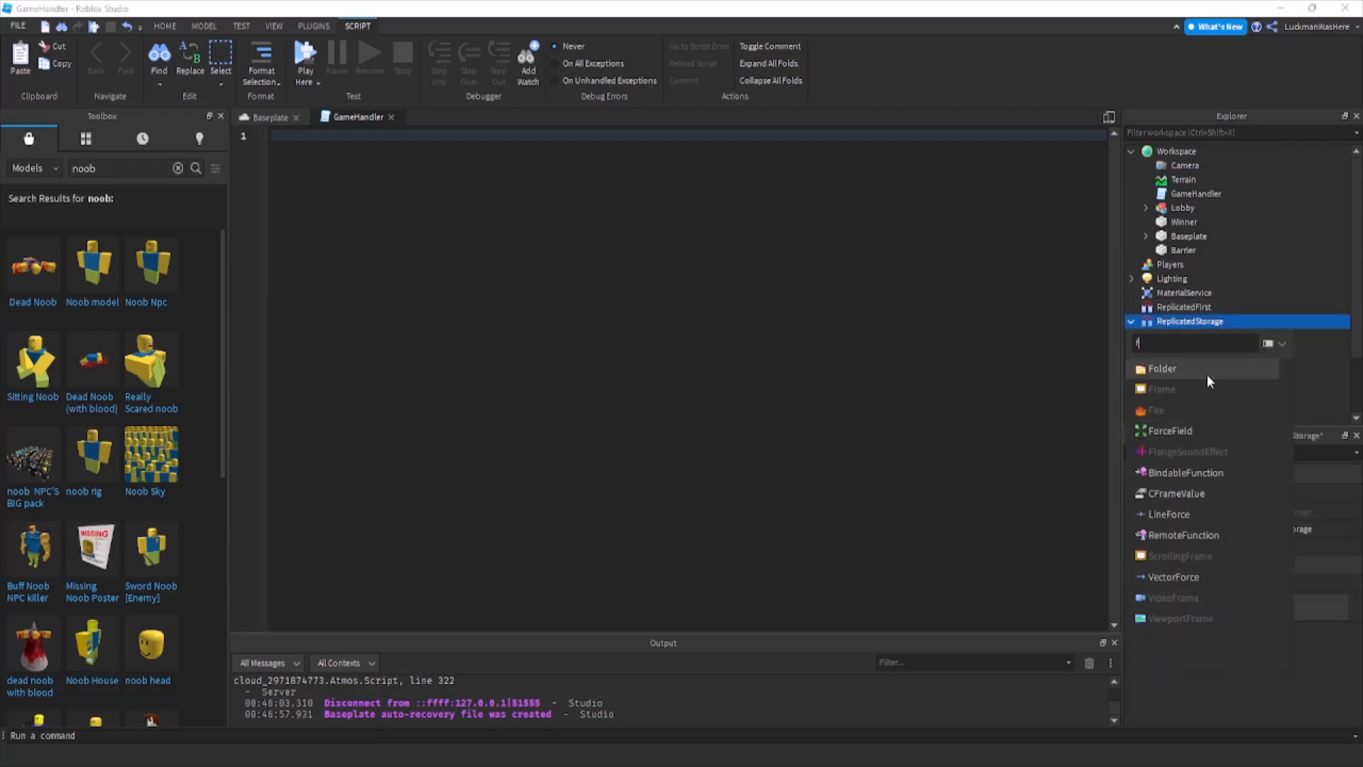
click(1207, 372)
text(Maps)
key(Return)
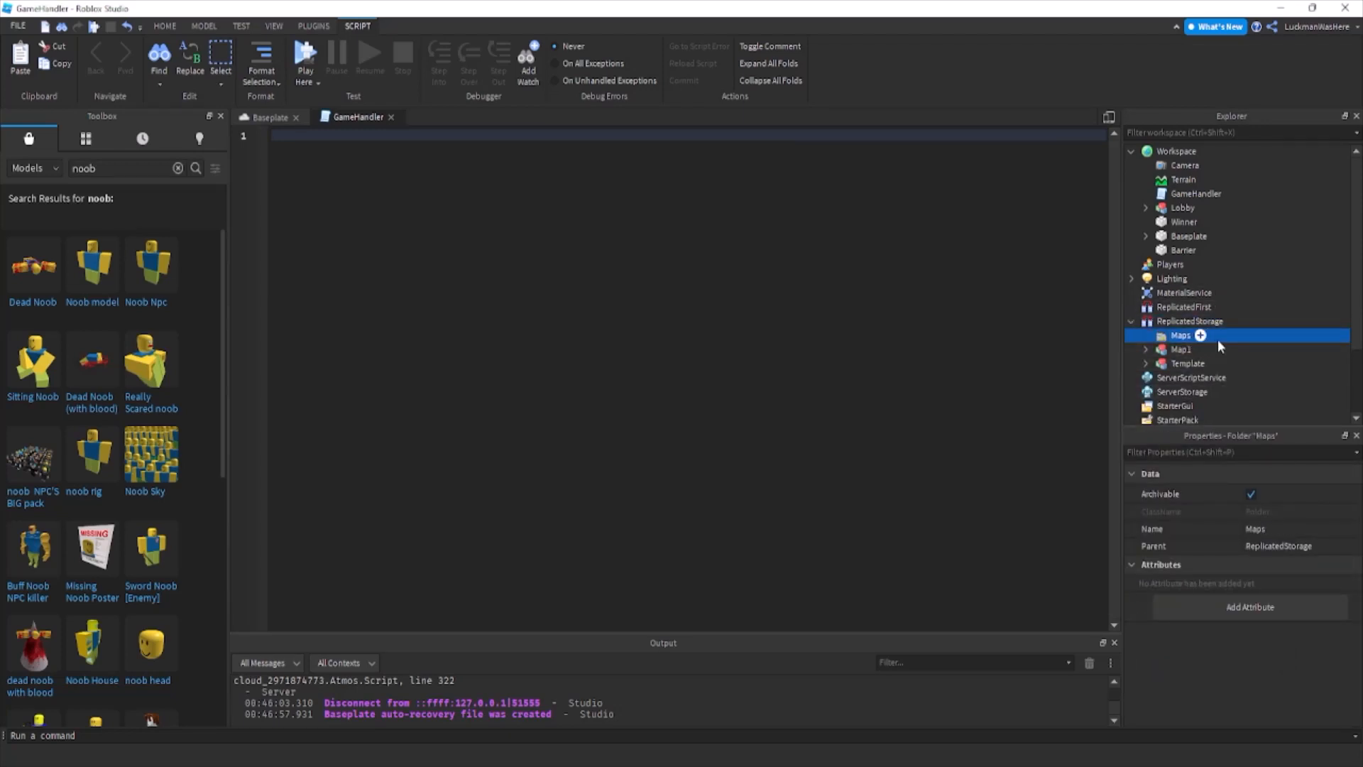
drag(1181, 349, 1181, 335)
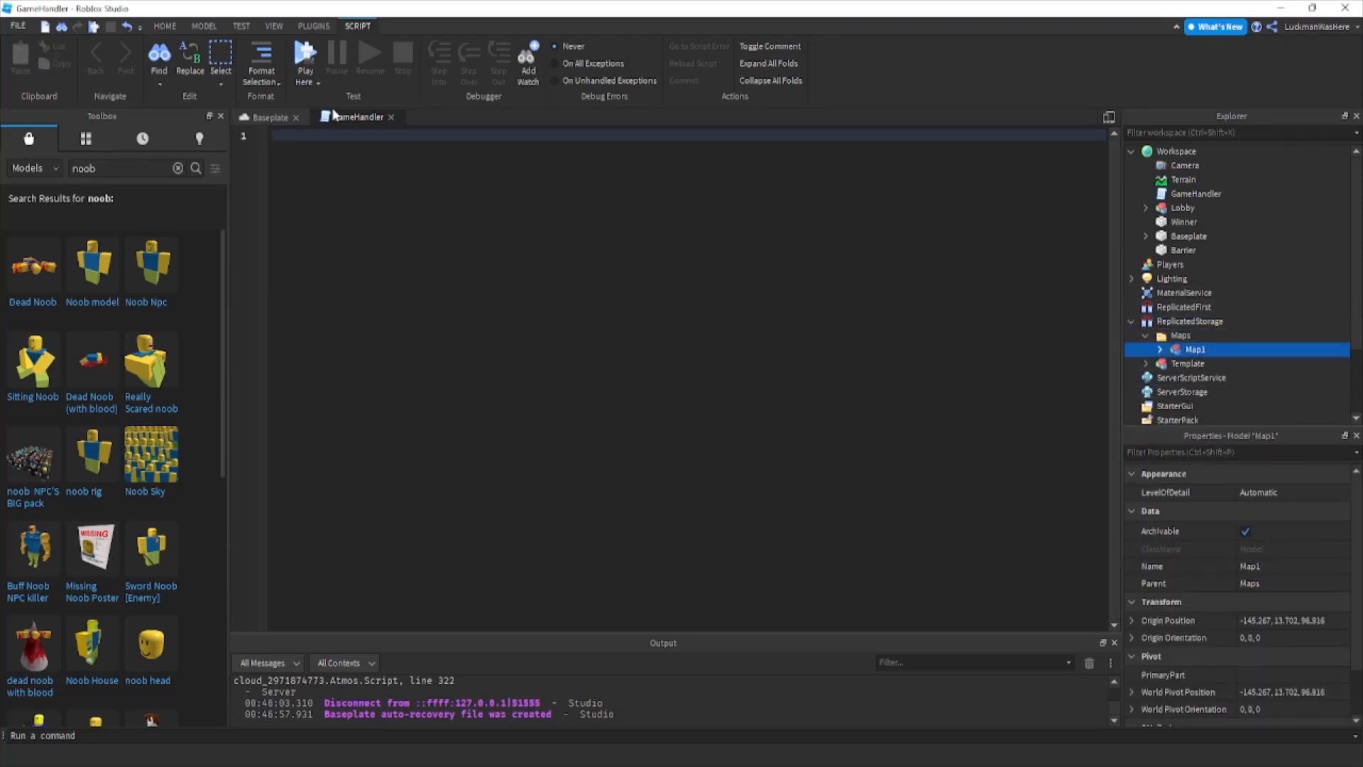
Define an empty function gameStart() on the second line of the GameHandler script.
key(Return)
text(fu)
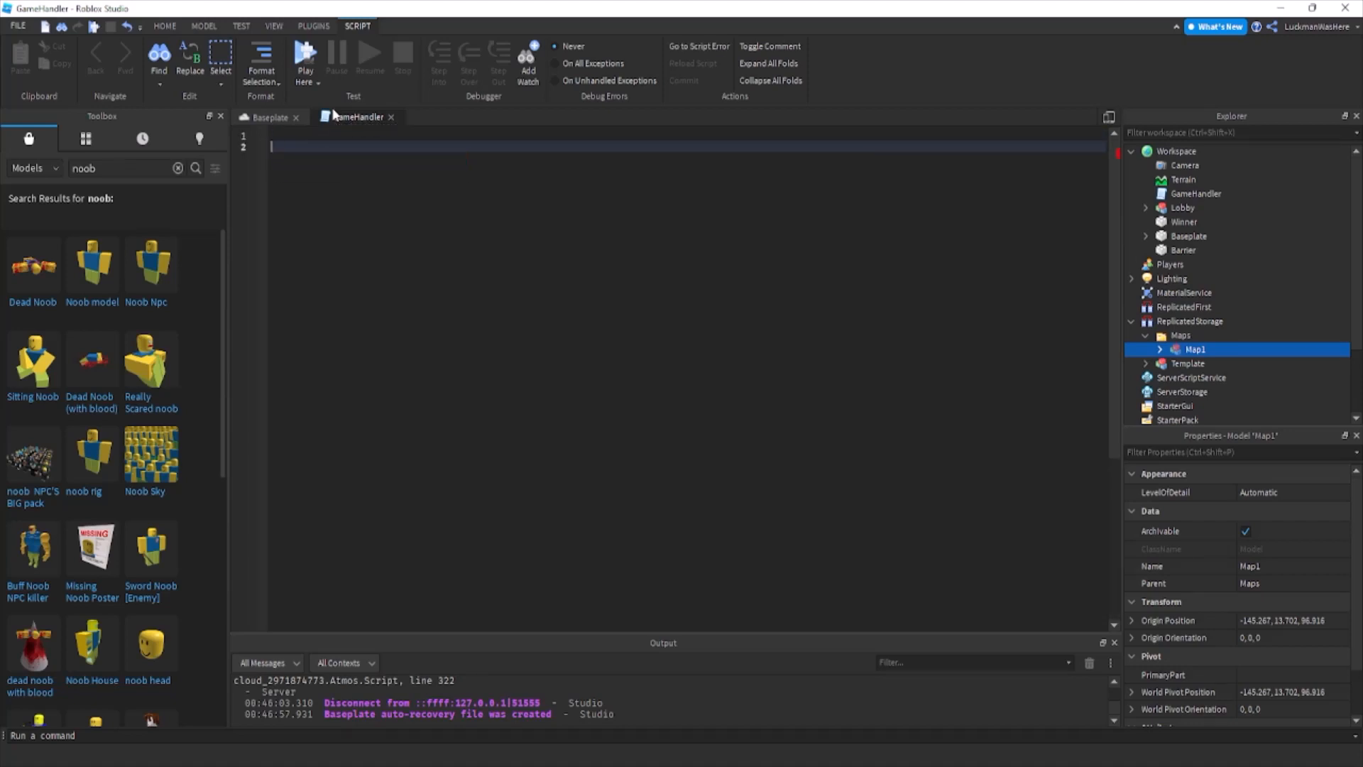
key(Tab)
text(gameStart())
key(Return)
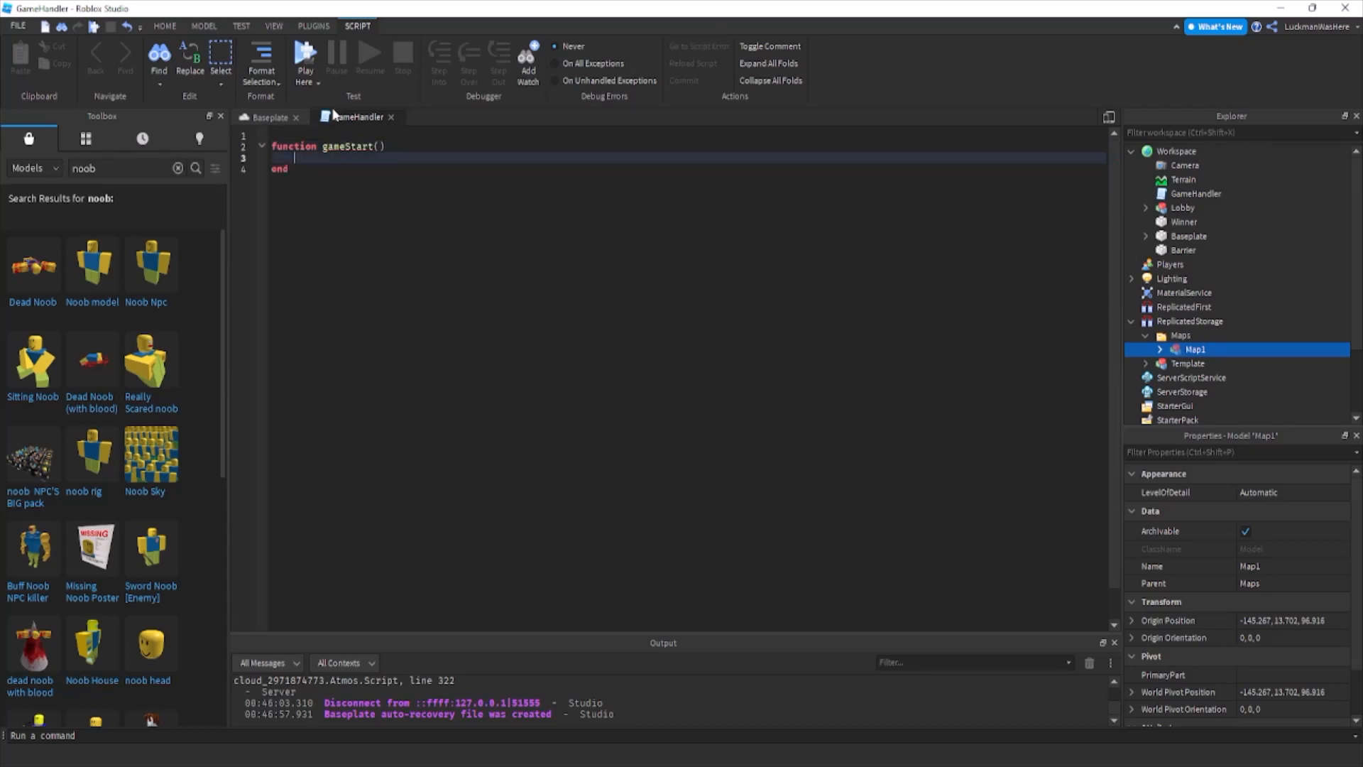
Add a RemoteEvent to ReplicatedStorage and name it GameStart.
click(1234, 320)
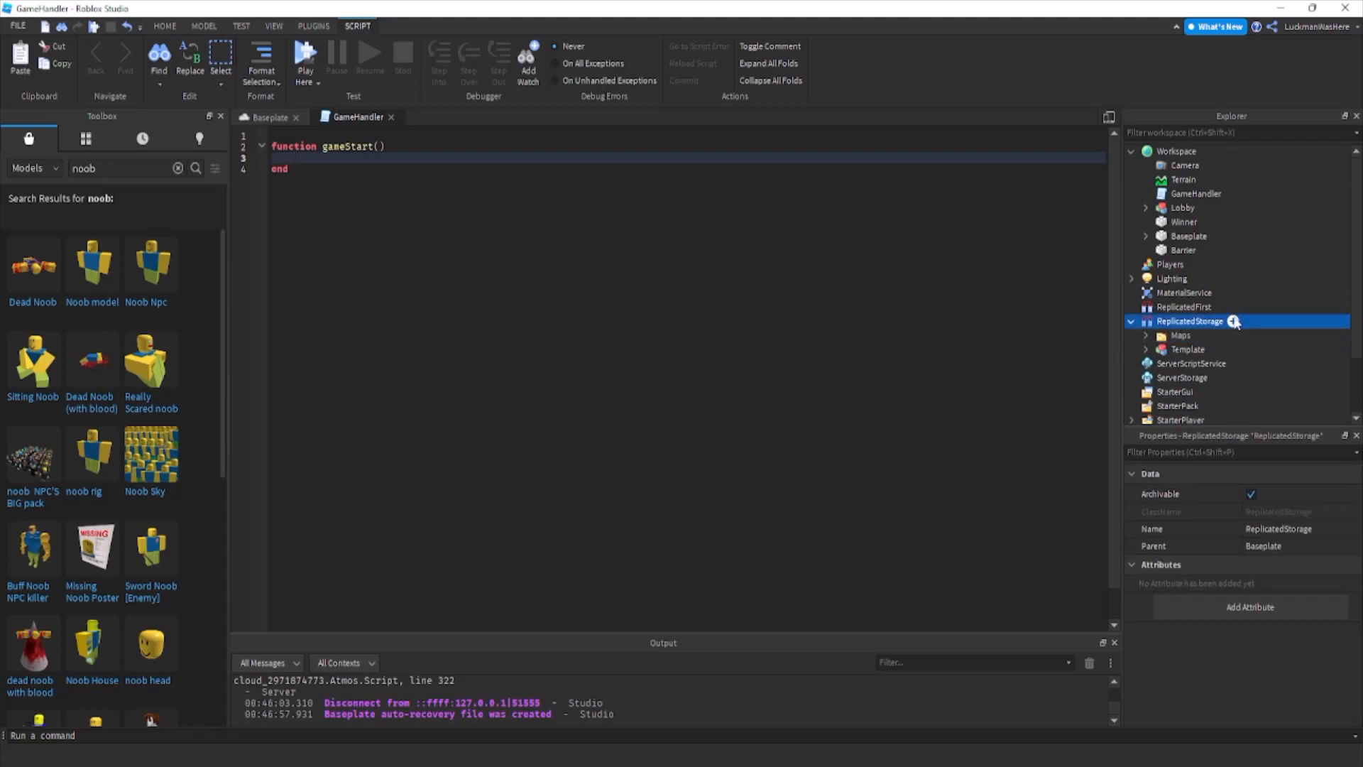
click(1199, 410)
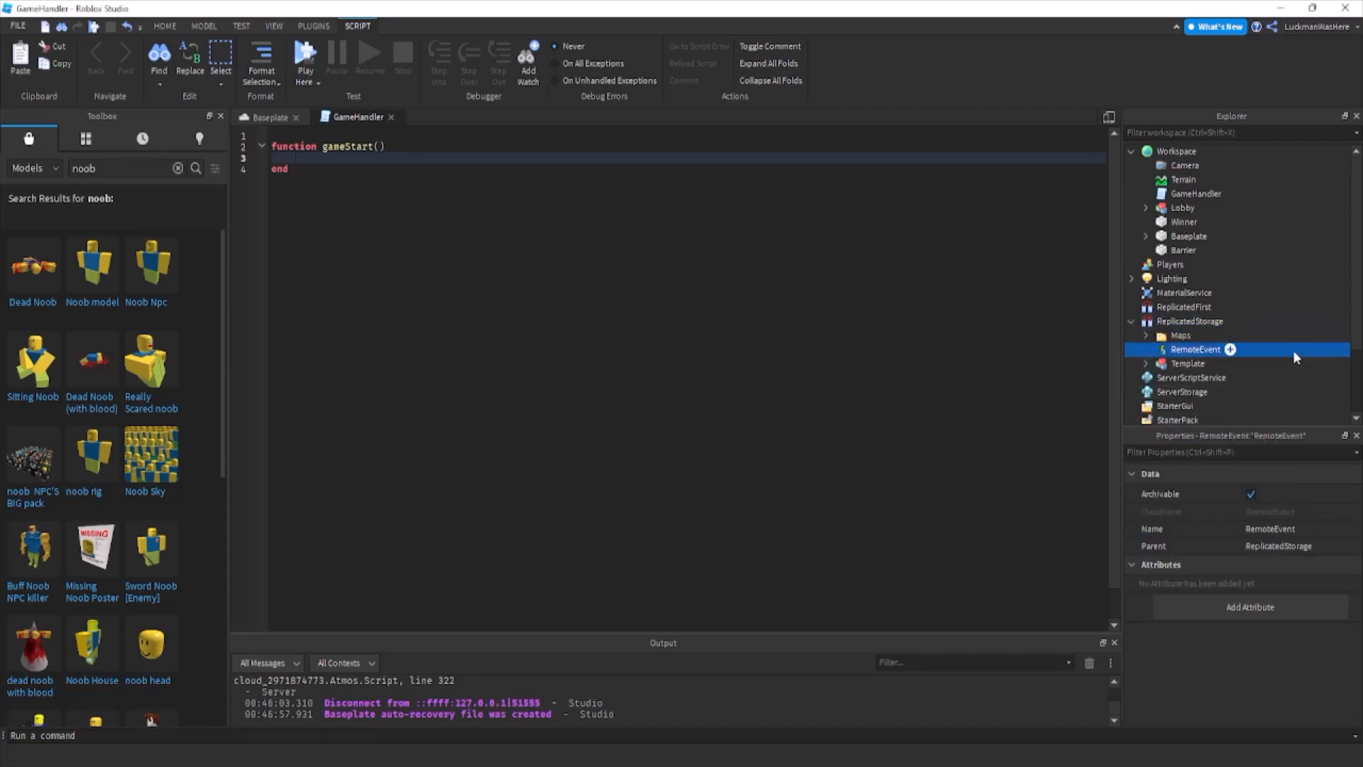
key(F1)
click(1282, 10)
click(1173, 391)
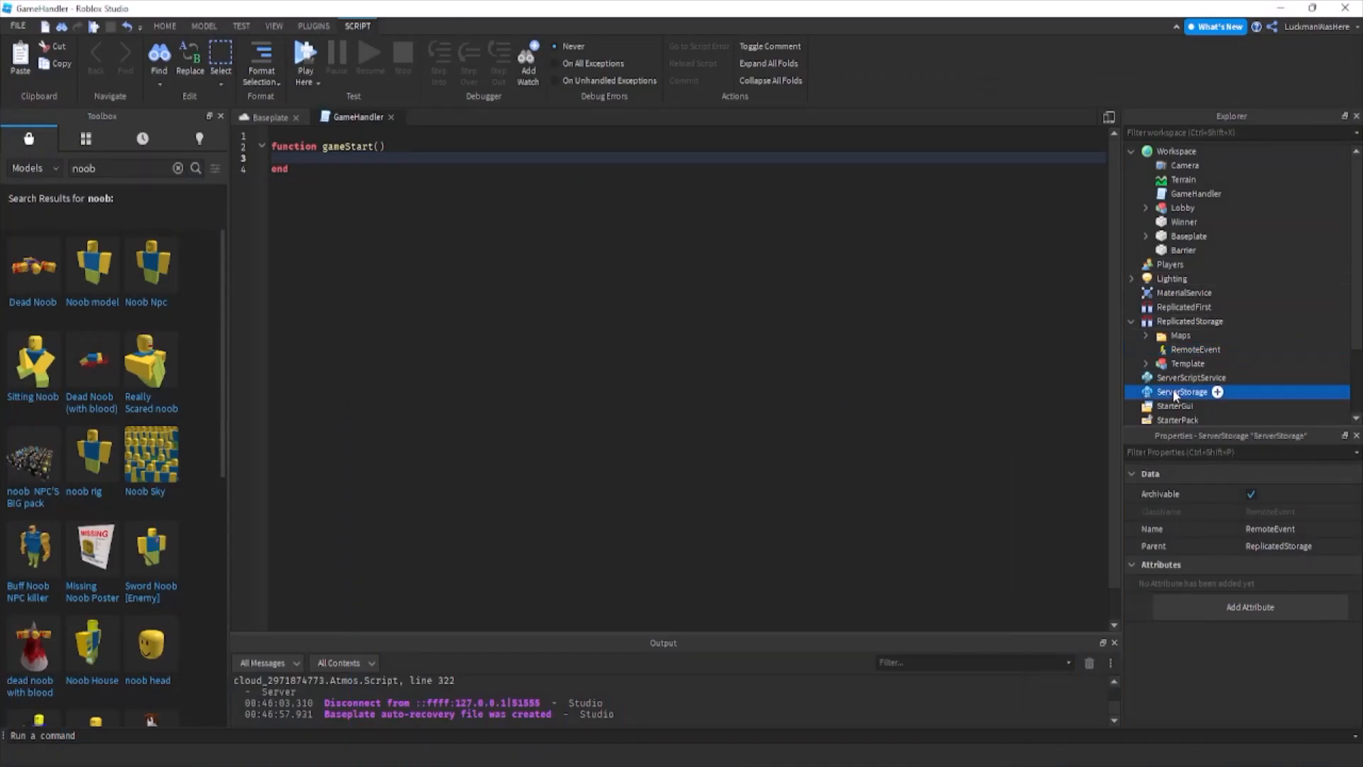
click(1235, 349)
key(F2)
text(GameStar)
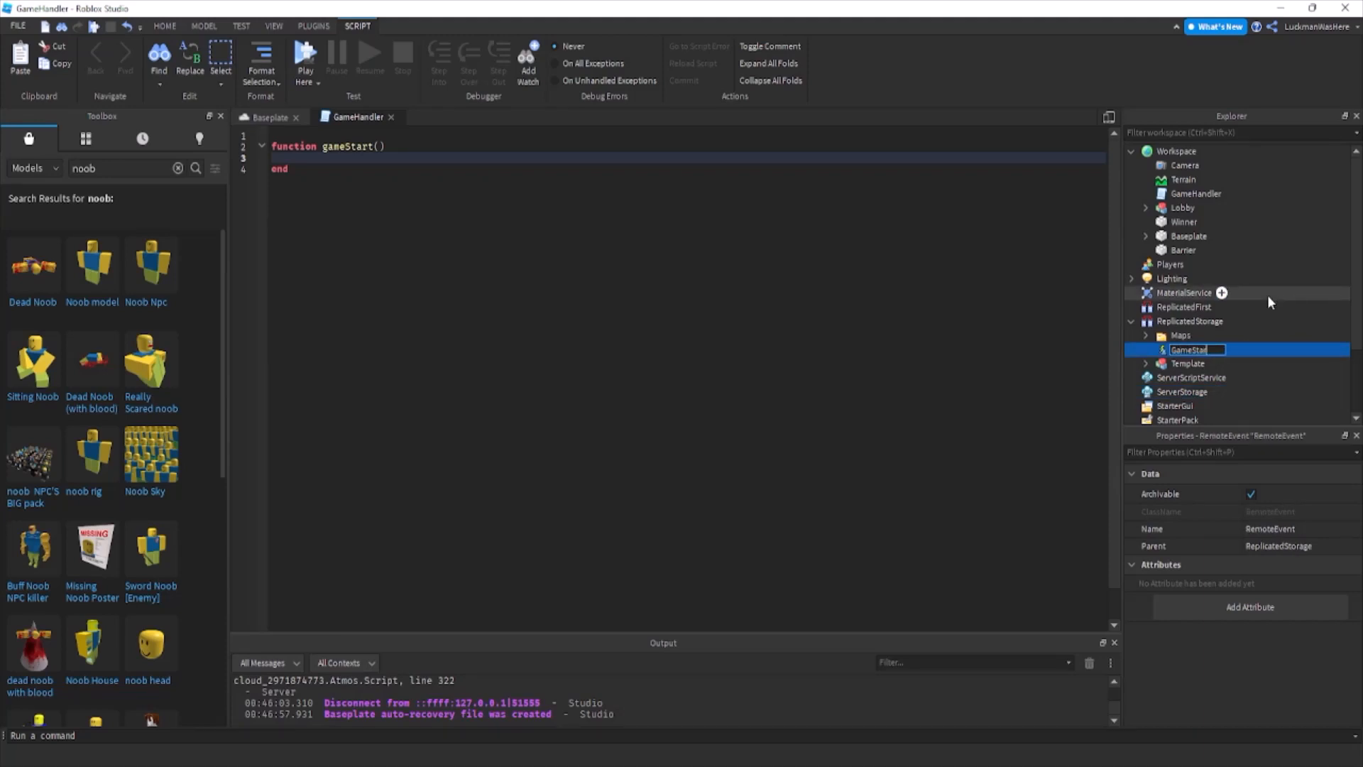
text(t)
key(Return)
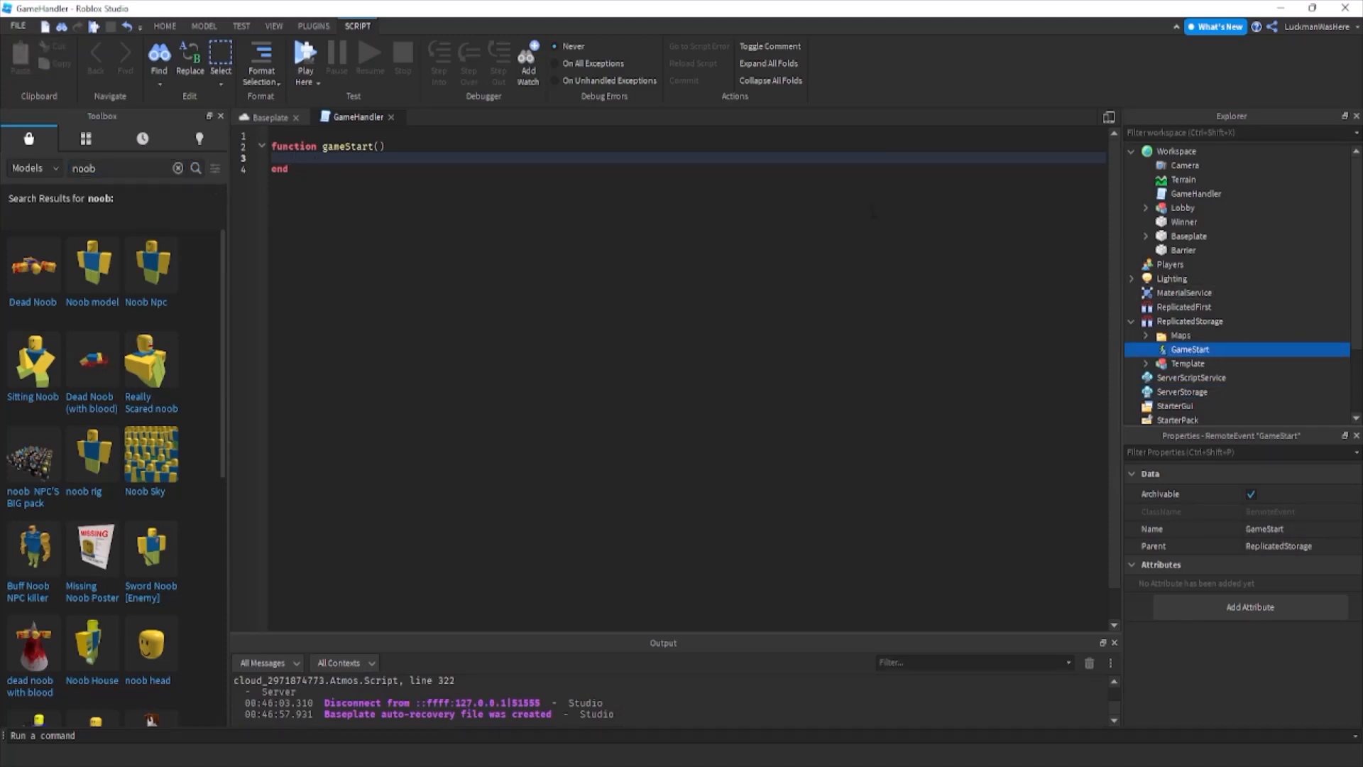
Inside gameStart, fire the event to everyone with game.ReplicatedStorage.GameStart:FireAllClients().
text(ga)
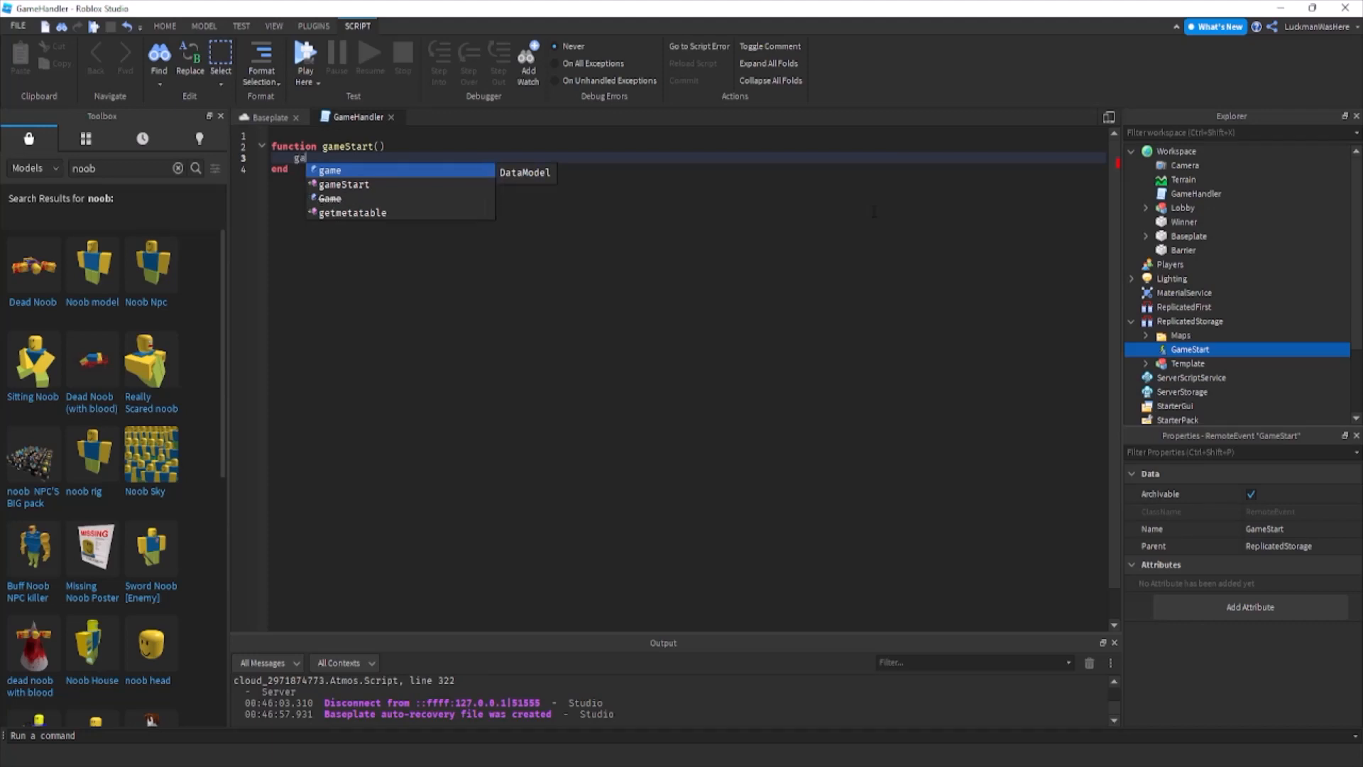
text(me.ReplicatedStorage.GameStart)
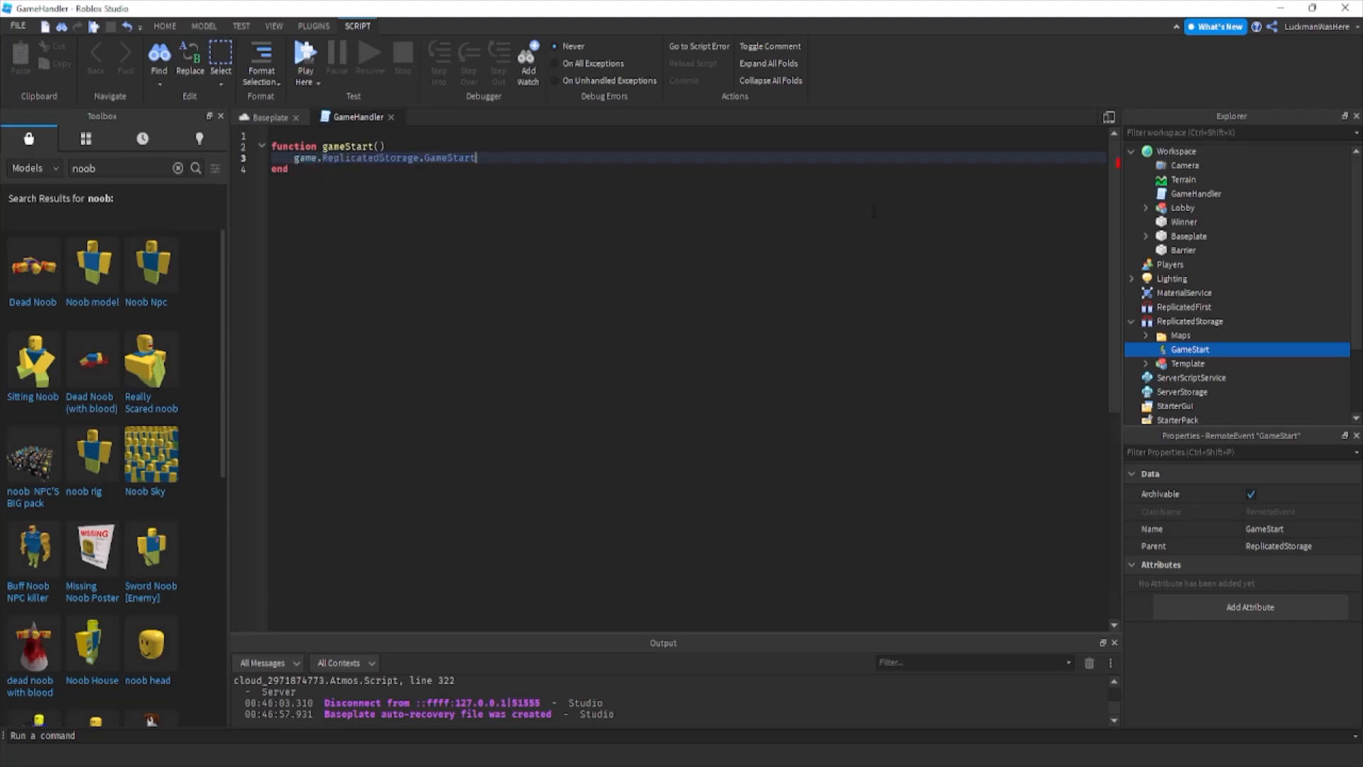
text(:FireClient)
key(BackSpace)
text(AllClients())
key(Right)
key(Return)
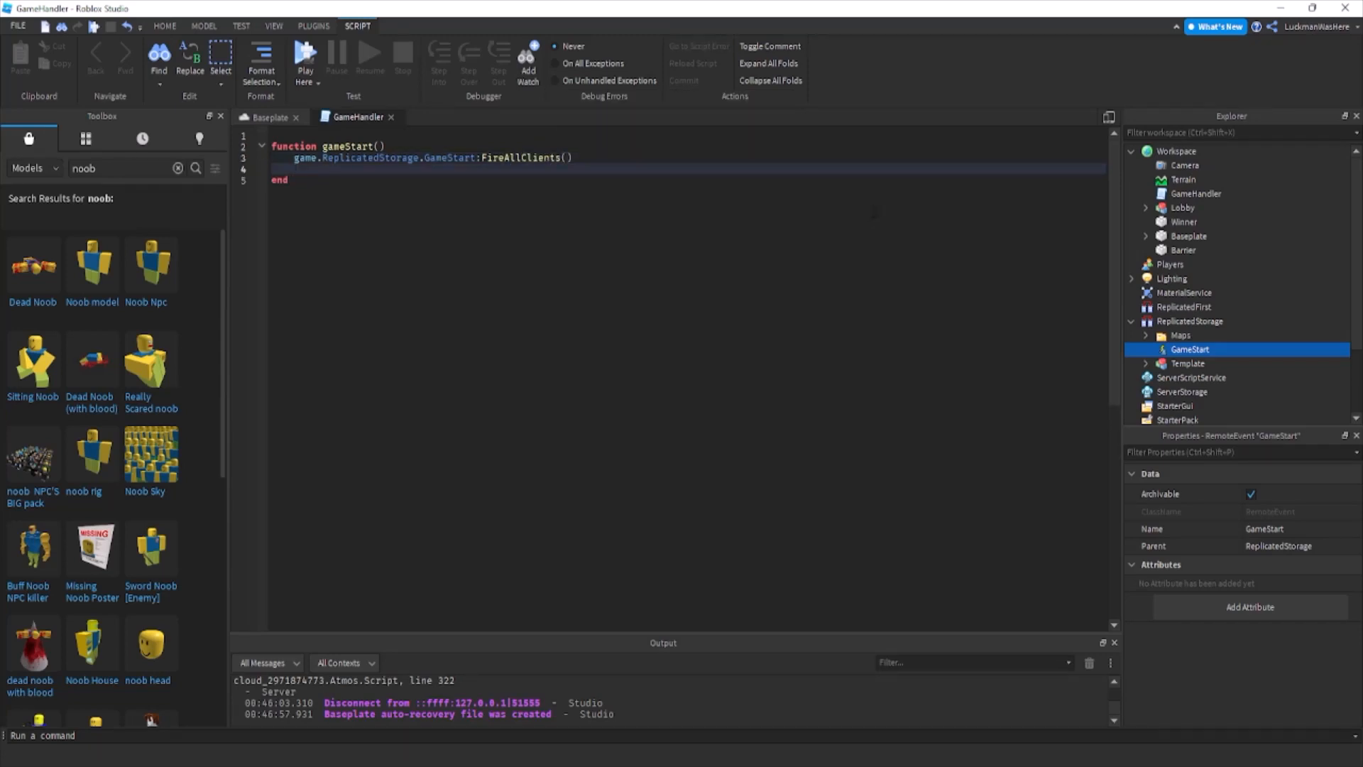
Declare a local variable map in gameStart as game.ReplicatedStorage.Maps.Map1:Clone().
text(game.ReplicatedStorage.Ma)
key(Tab)
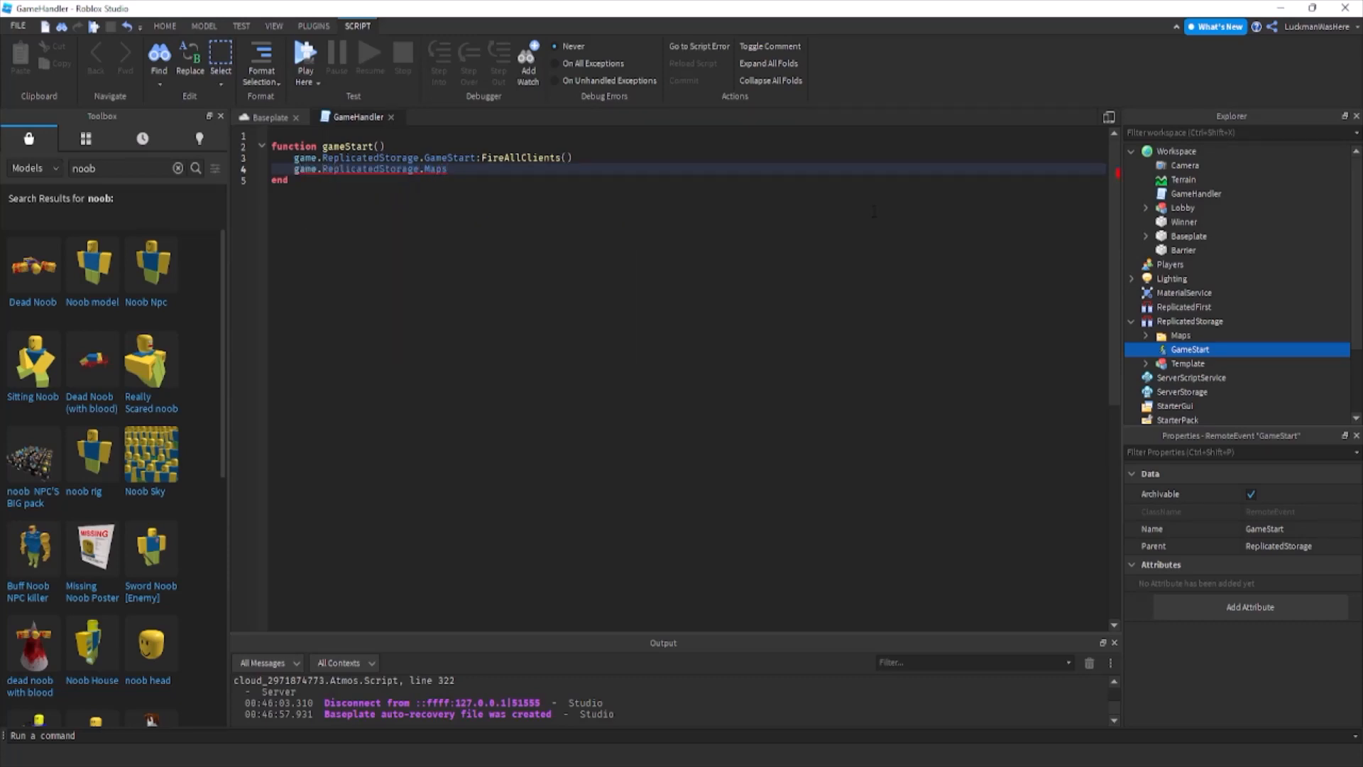
text(.M)
key(Tab)
text(:C)
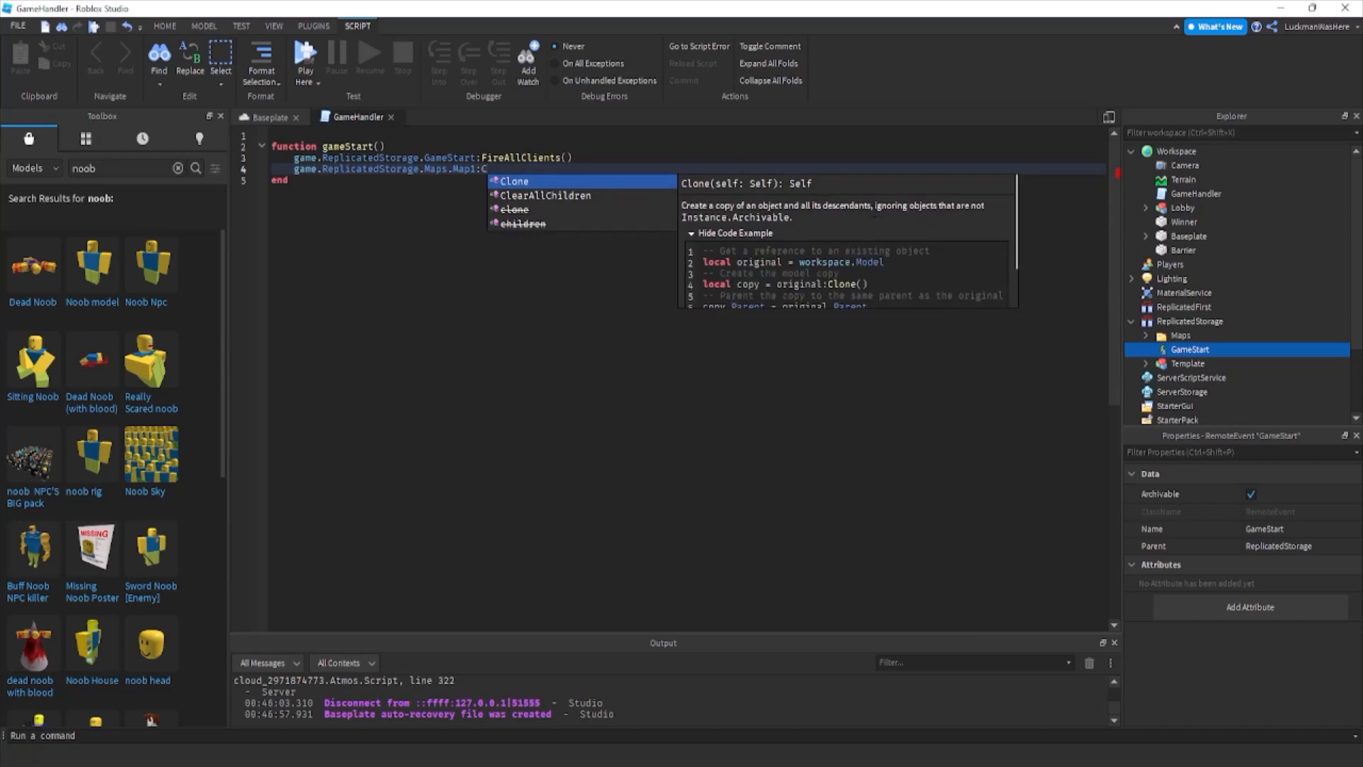
key(Tab)
click(305, 181)
click(294, 172)
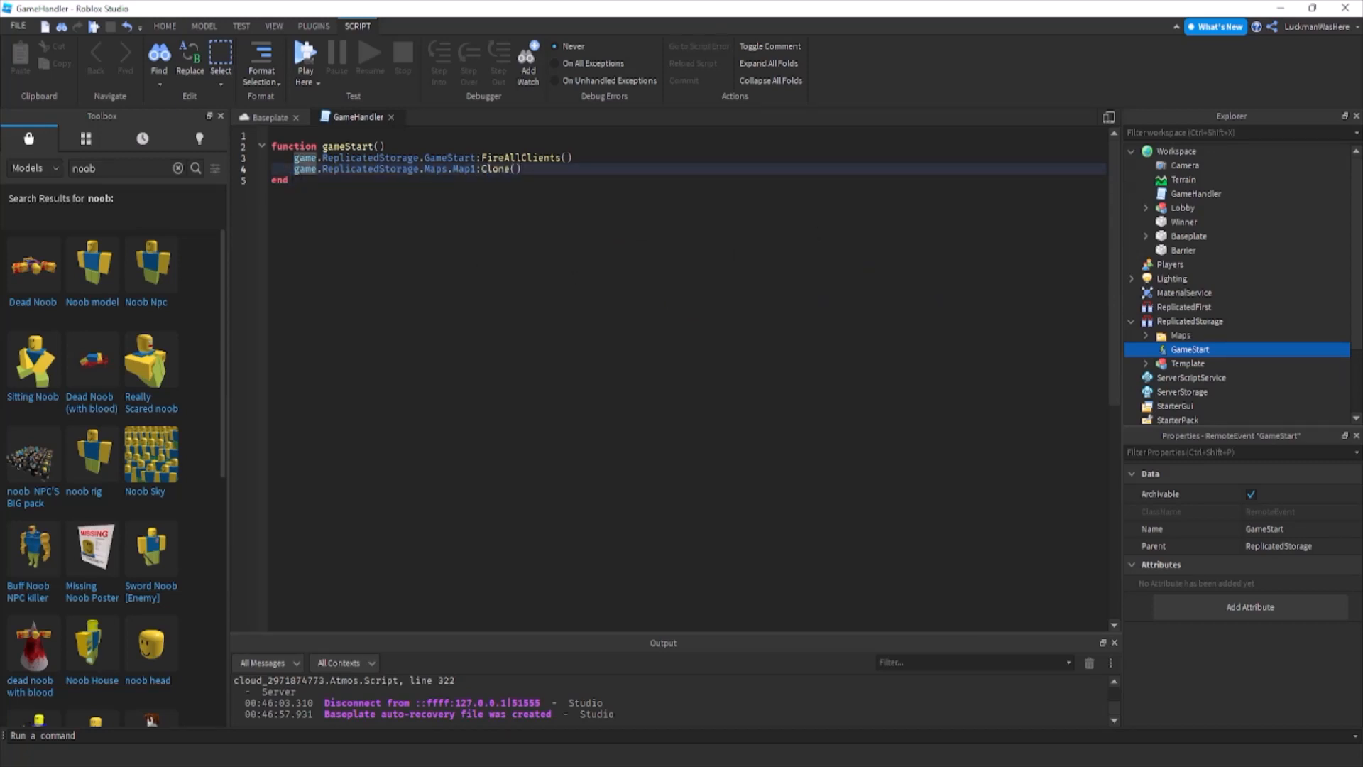
text(local map =)
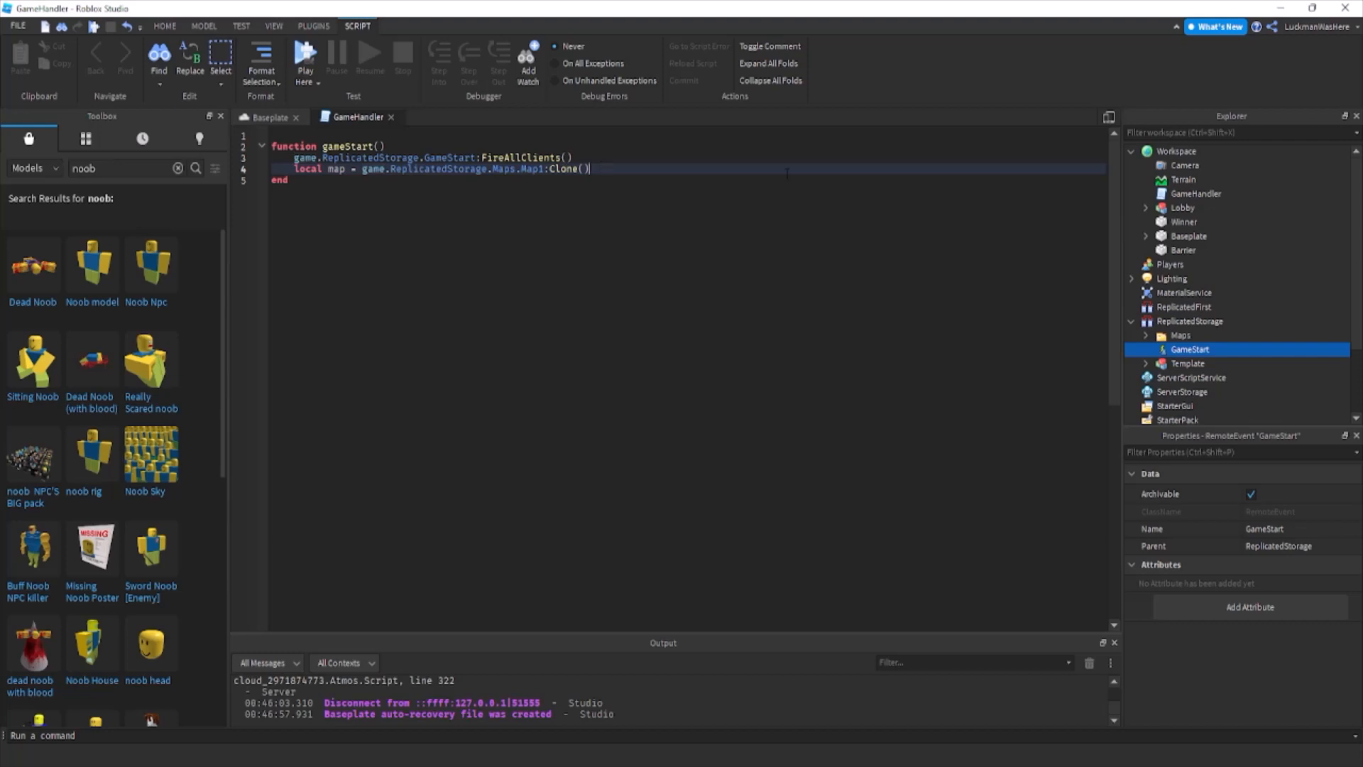
Set the cloned map's parent with map.Parent = game.Workspace.
key(Return)
text(ma)
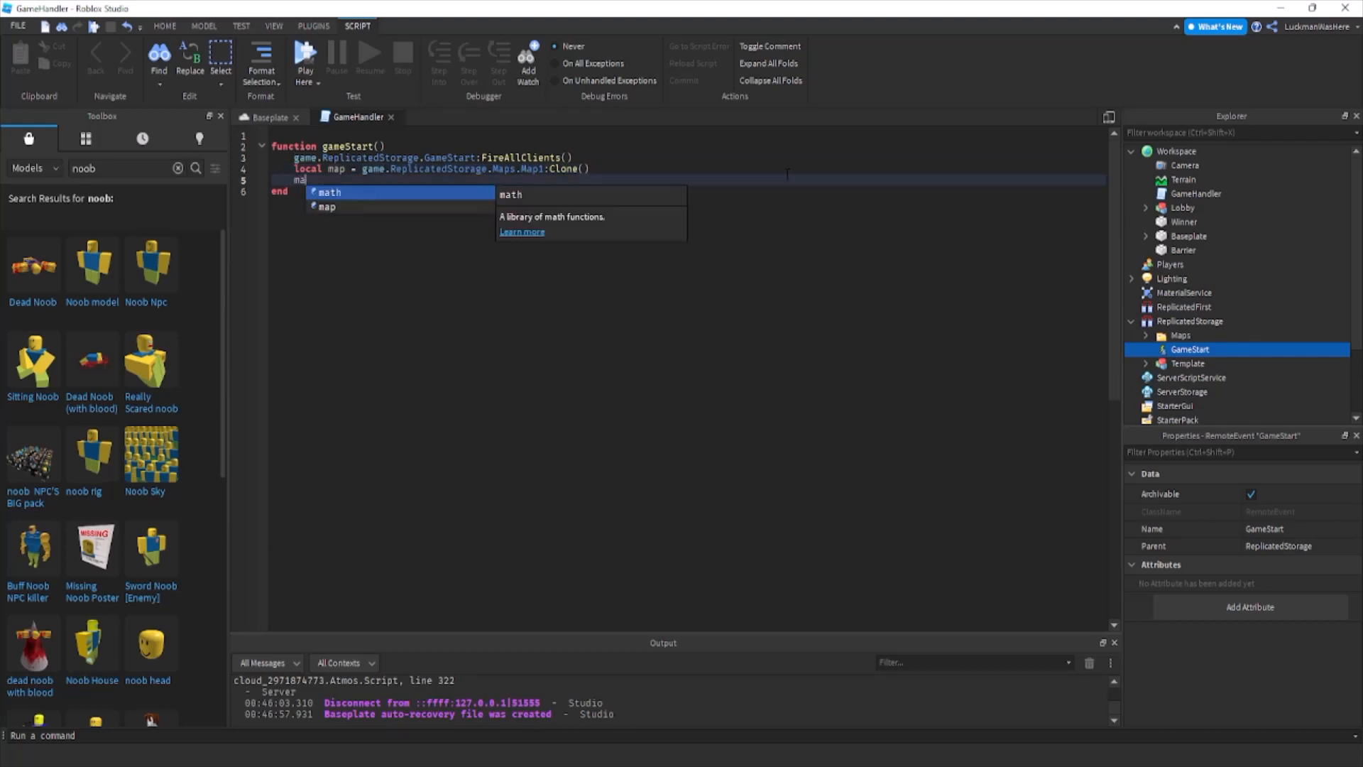
text(p.Parent = game.Workspace)
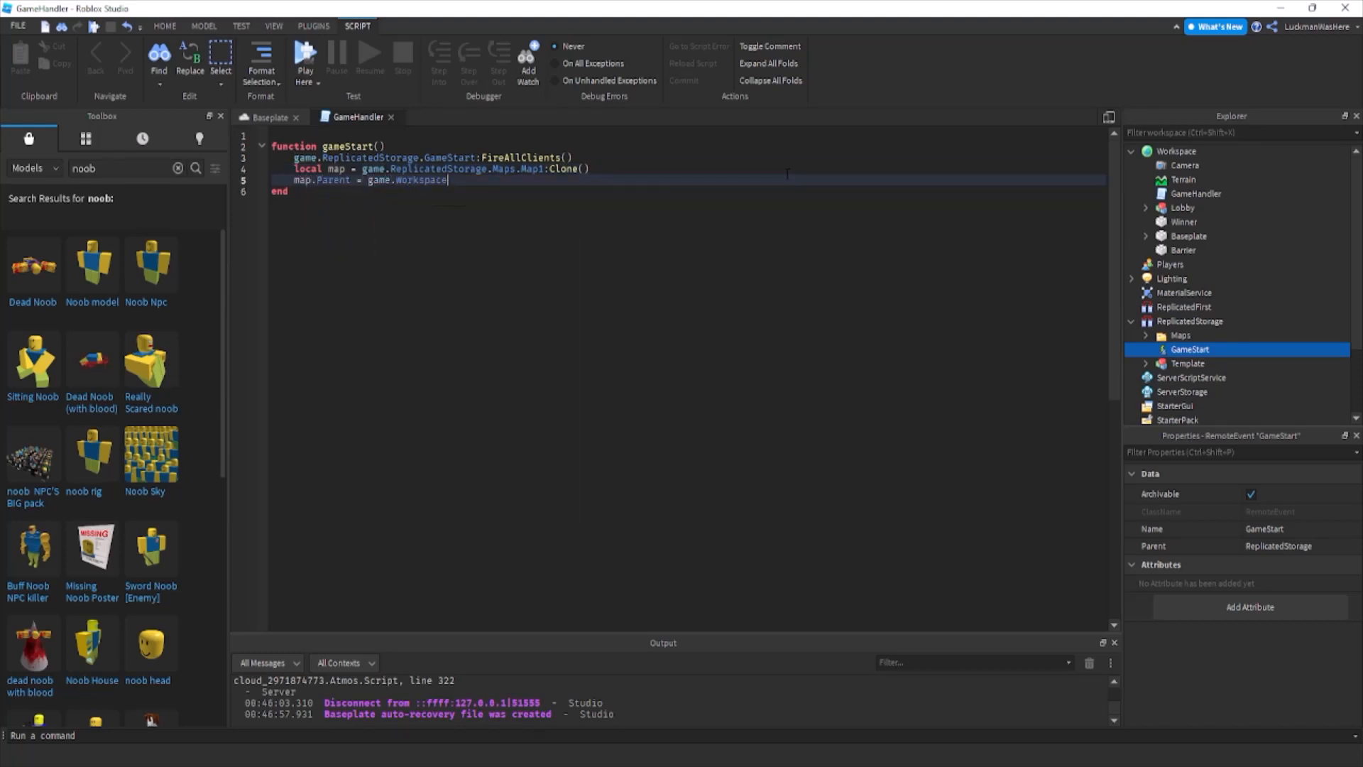
Switch to the Baseplate 3D view and duplicate the Barrier part.
click(271, 117)
right_drag(650, 297, 609, 322)
key(w)
click(618, 311)
key(d)
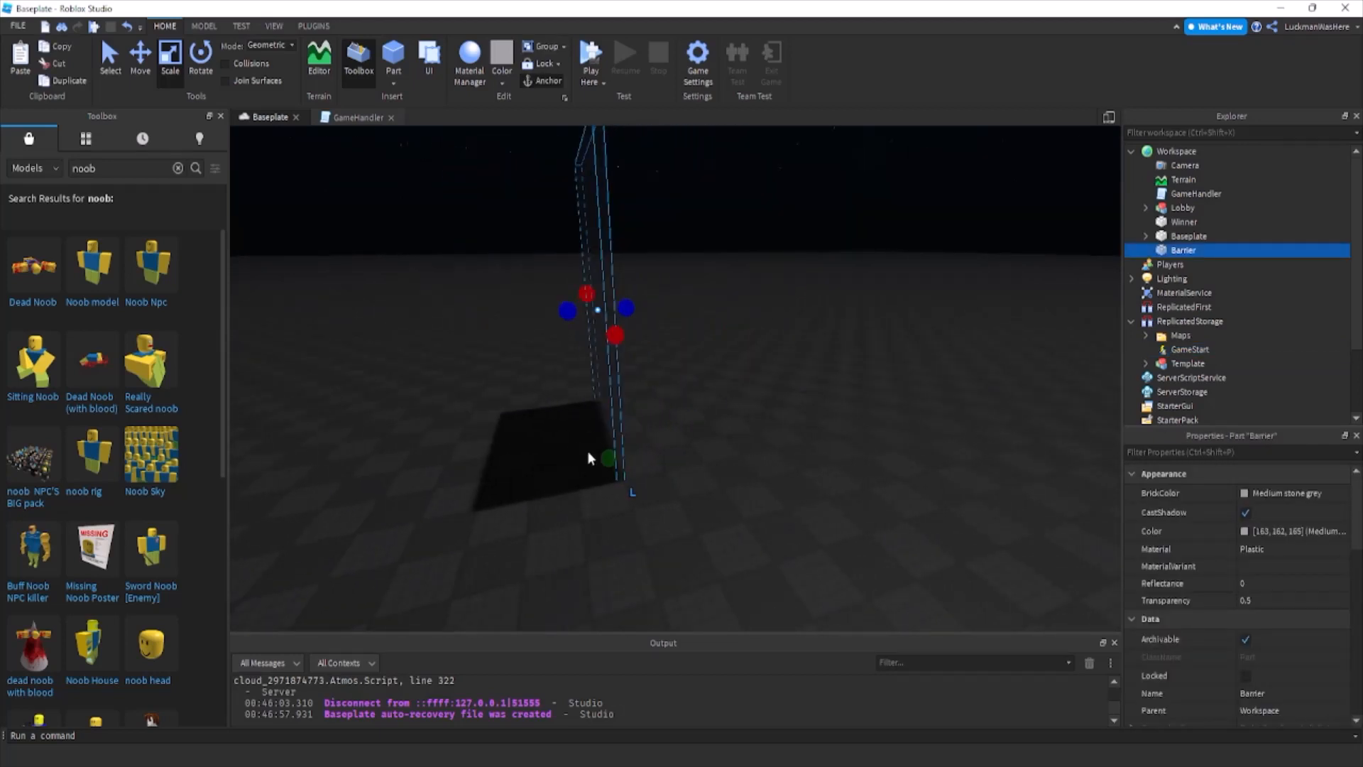
key(ctrl+d)
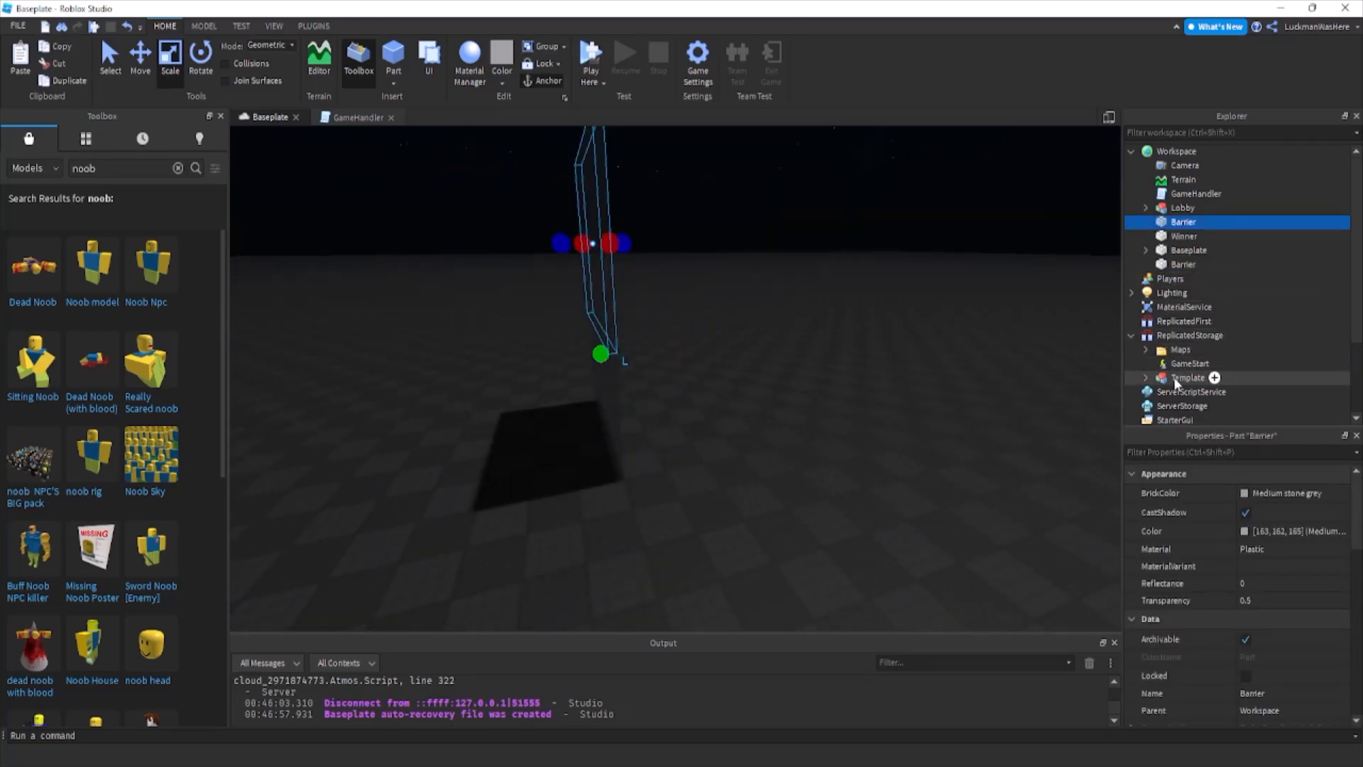
Move the Template model from ReplicatedStorage into Workspace as a reference around the barriers.
drag(1184, 377, 1192, 154)
right_drag(913, 265, 913, 262)
key(w)
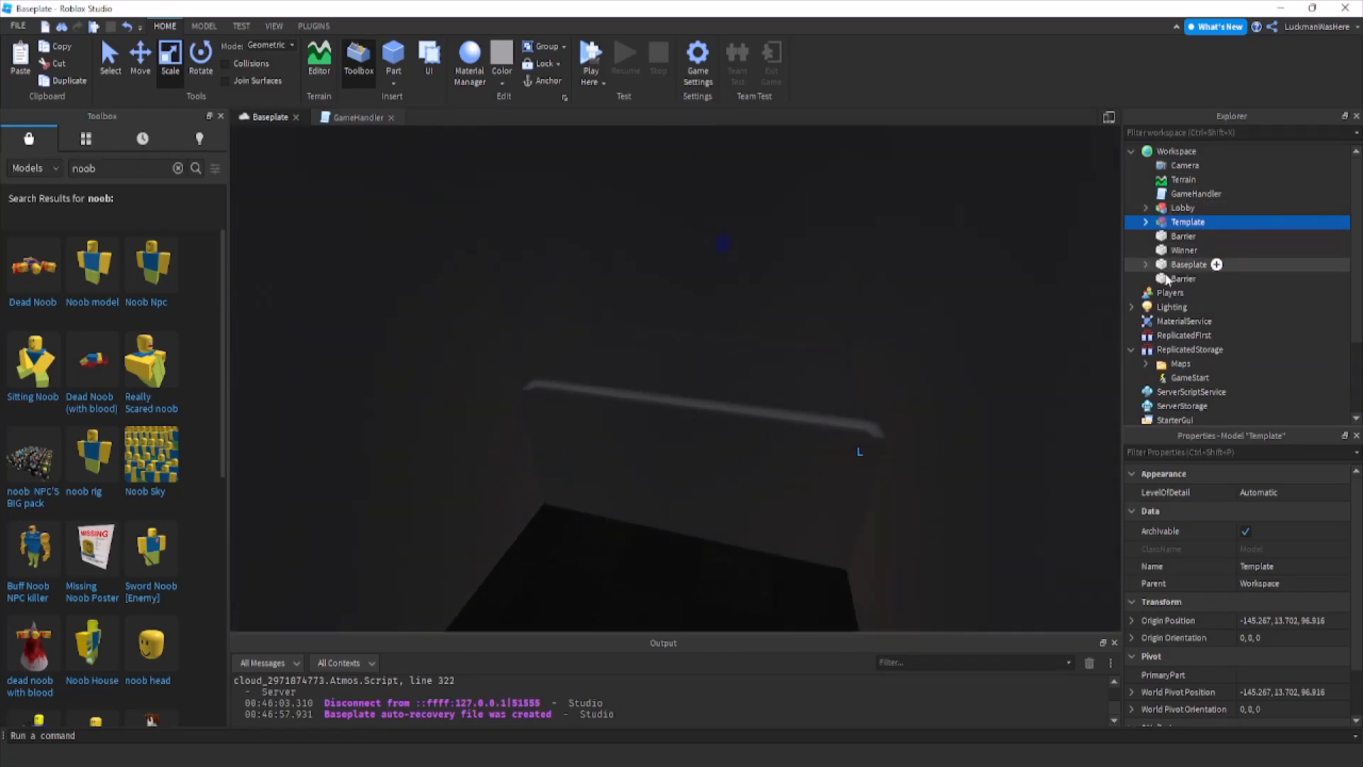
Rename the duplicated Barrier part as Point.
click(1184, 264)
click(1180, 253)
click(1183, 235)
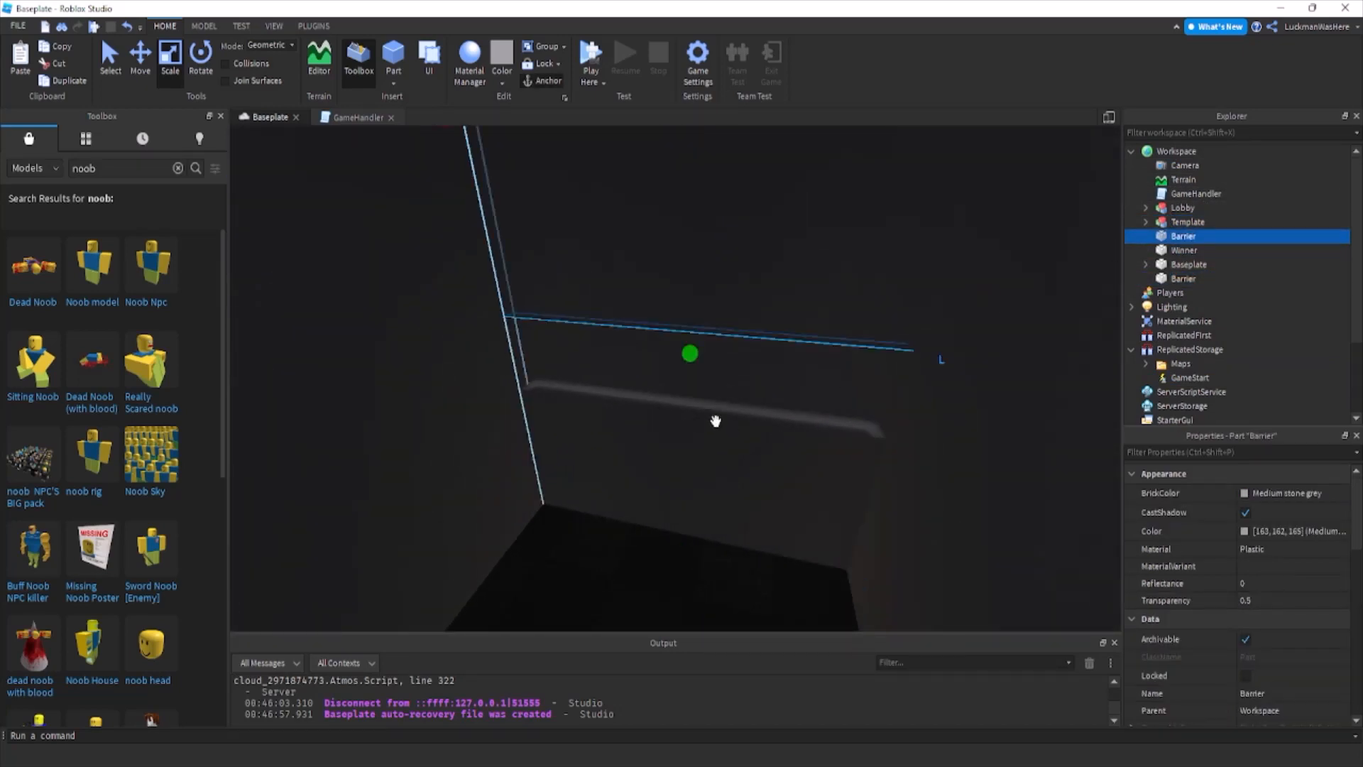
key(f)
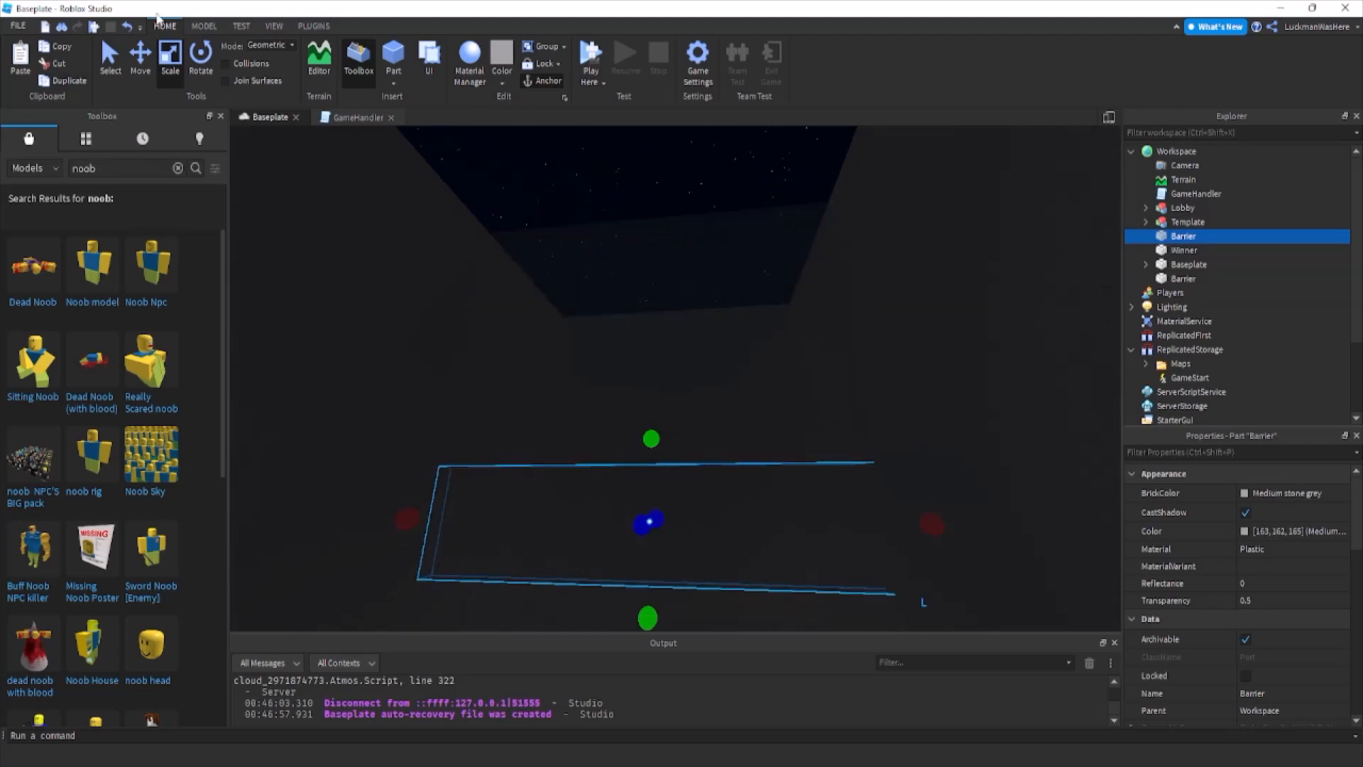
click(1184, 278)
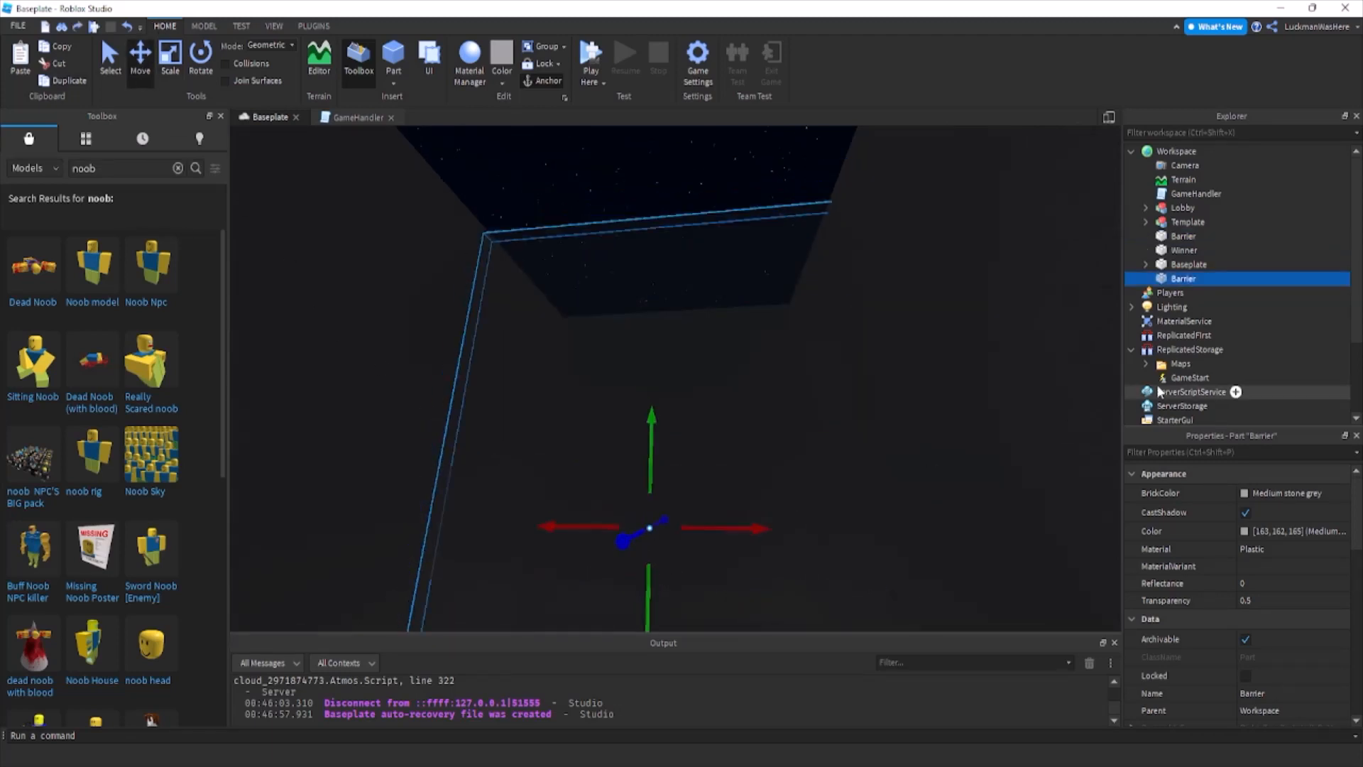
double_click(1183, 235)
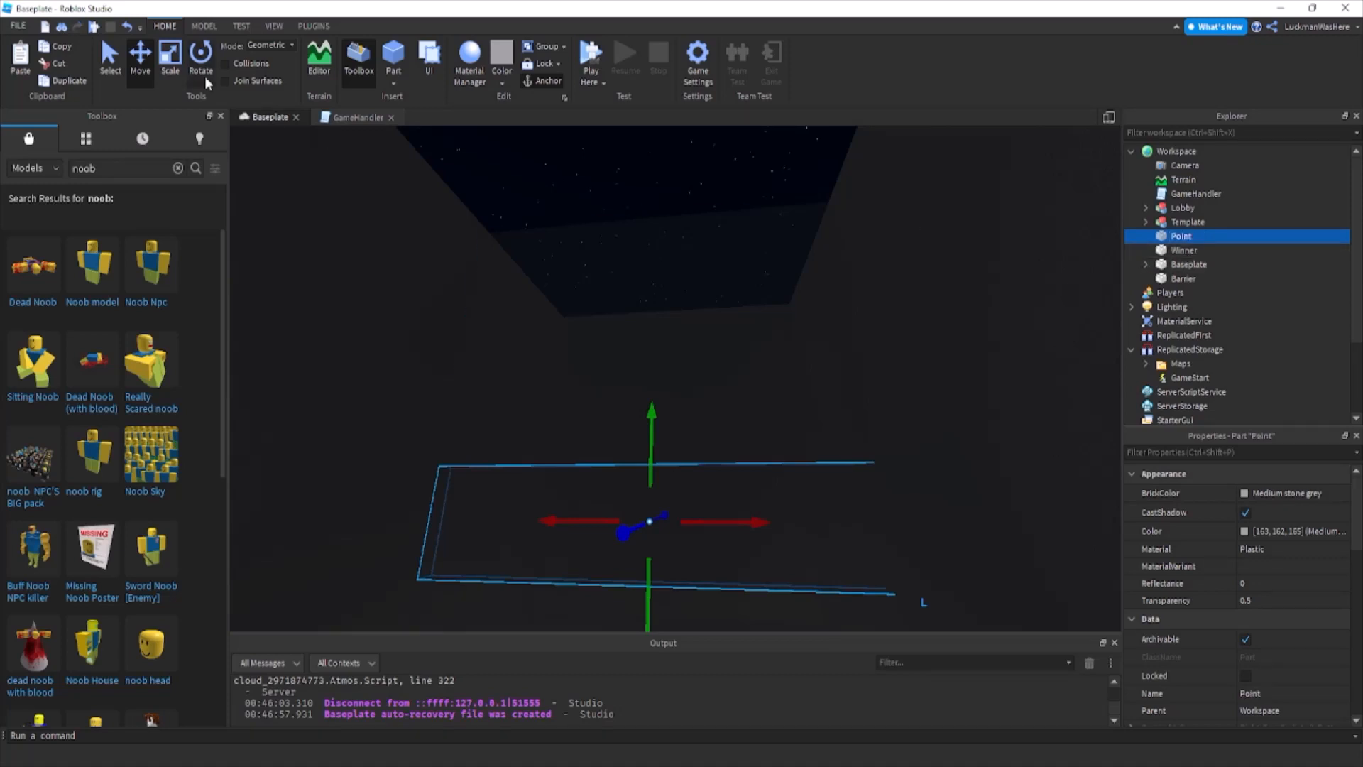
Scale the Point part down in width and height into a low, narrower box inside the corridor.
key(ctrl+3)
ctrl+drag(931, 521, 805, 529)
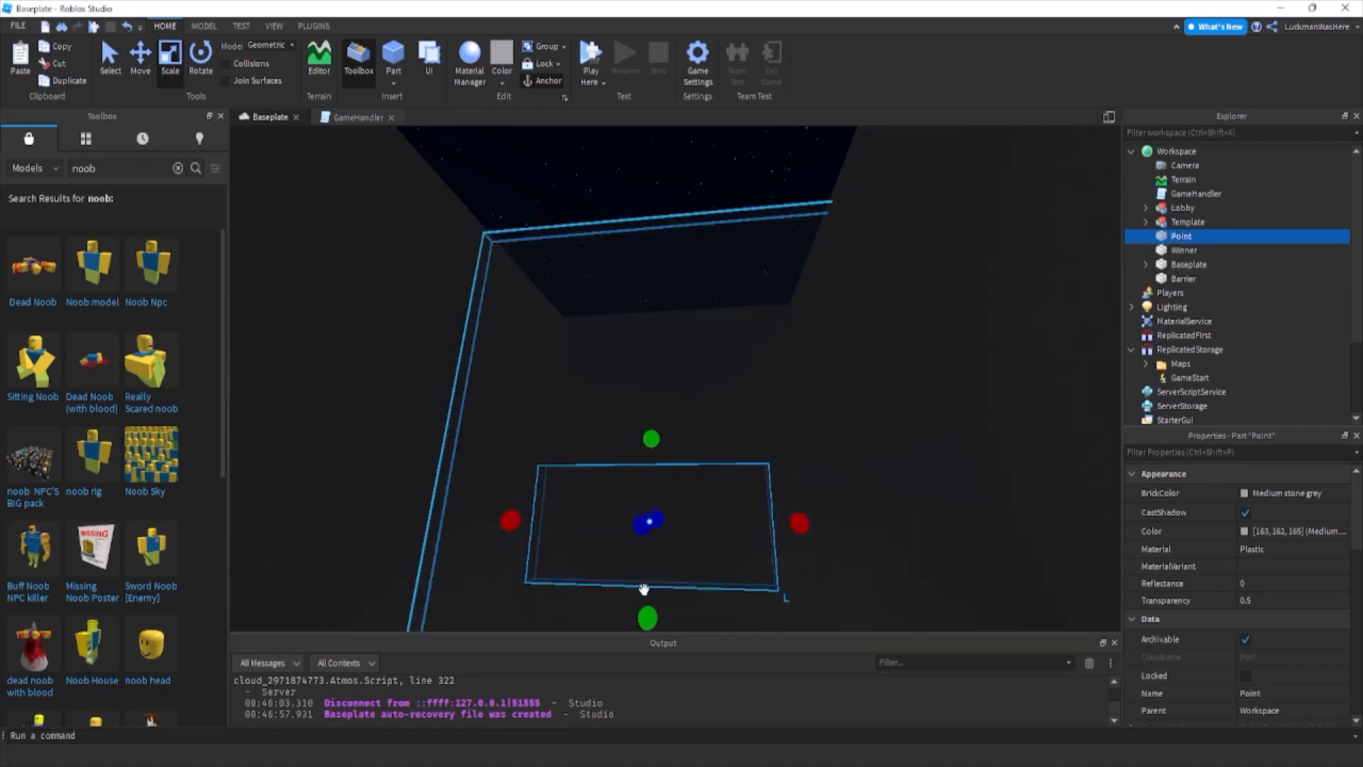
drag(648, 615, 649, 558)
right_drag(651, 556, 524, 416)
drag(526, 390, 775, 383)
Set the Point part's transparency to 1, turn off CanCollide and raise the part slightly.
click(144, 64)
click(1285, 600)
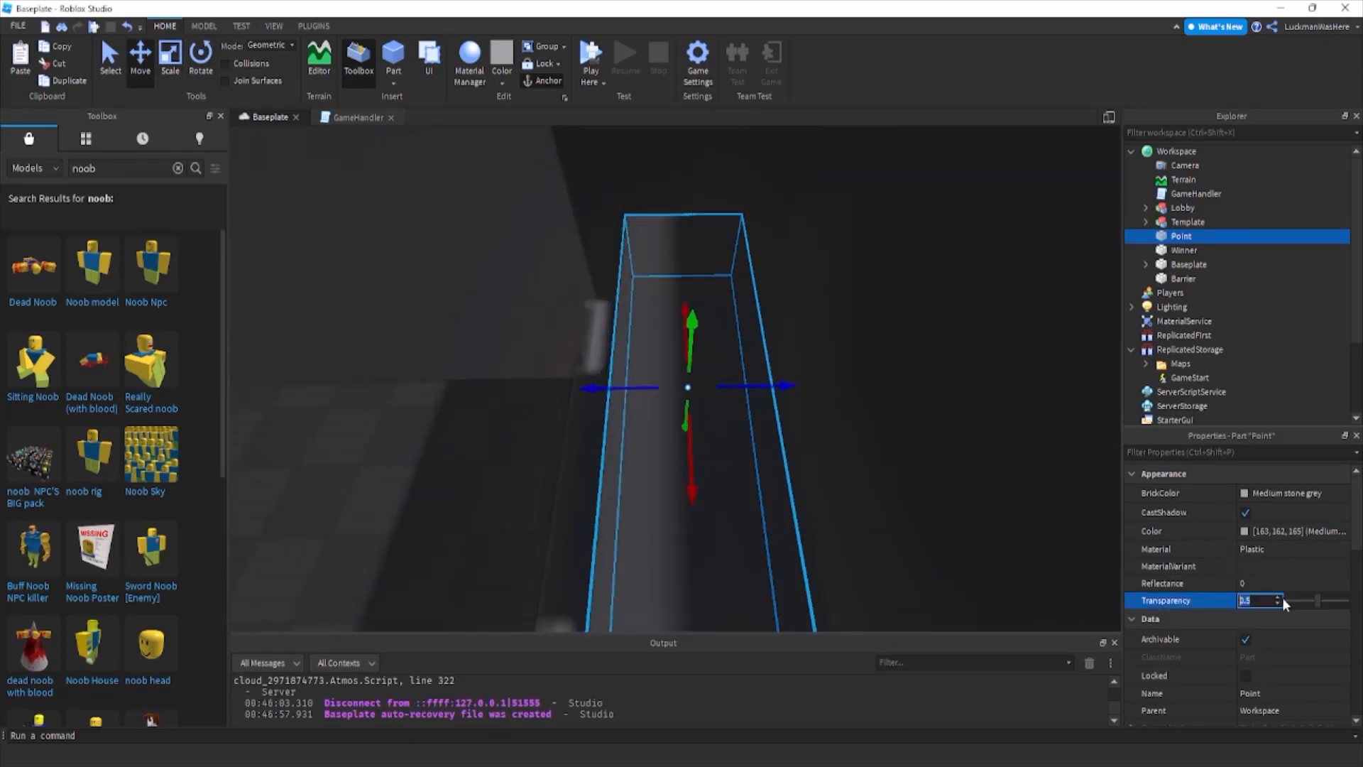
scroll(1278, 603, down, 8)
click(1245, 608)
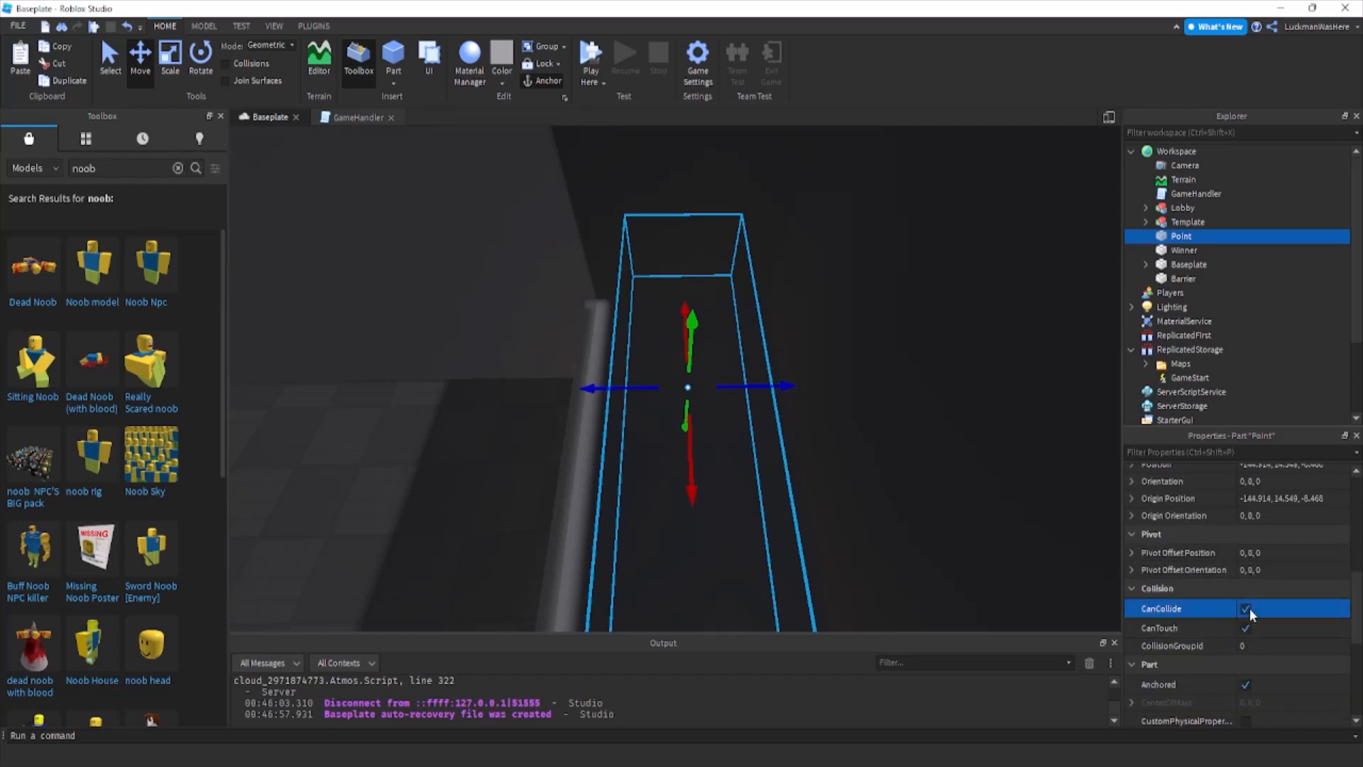
drag(697, 349, 694, 308)
scroll(1023, 283, down, 8)
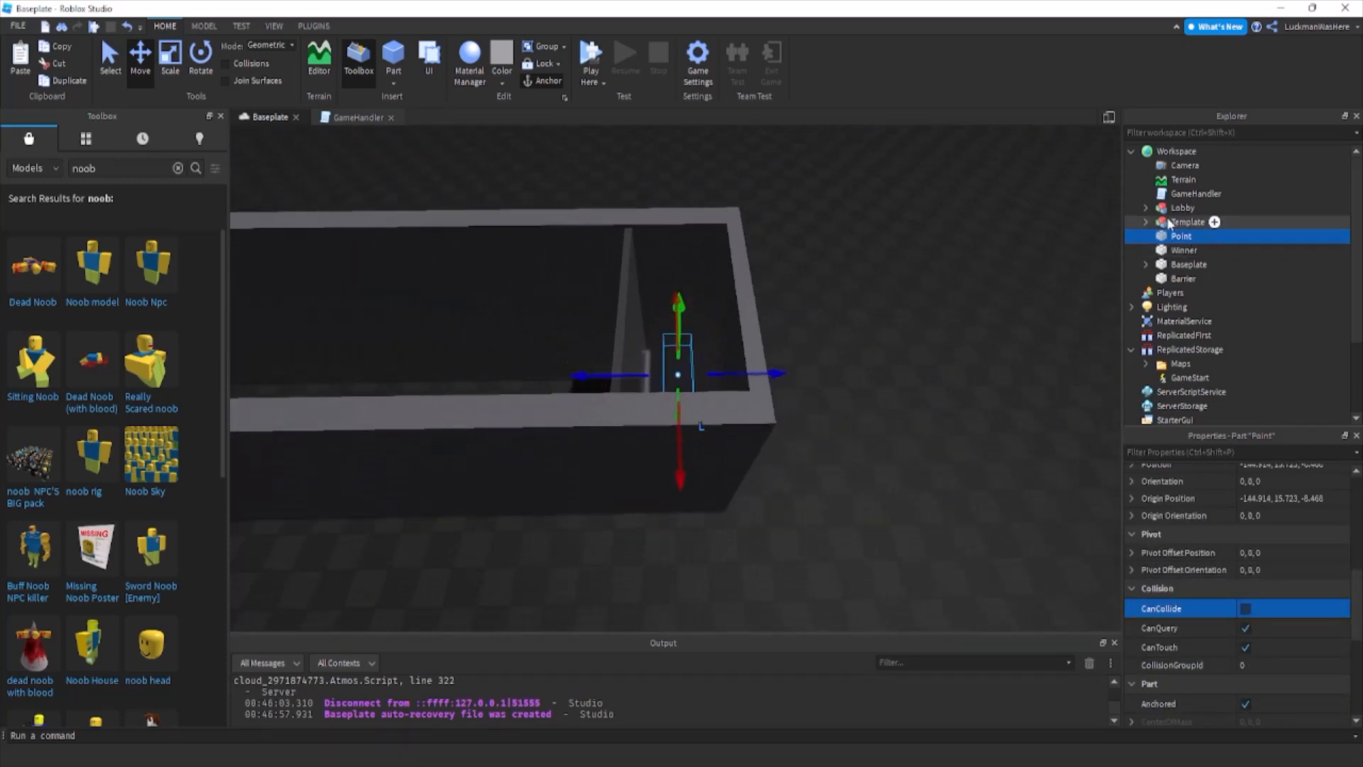
Move the Template model from Workspace back into ReplicatedStorage.
click(1178, 222)
scroll(1201, 255, down, 3)
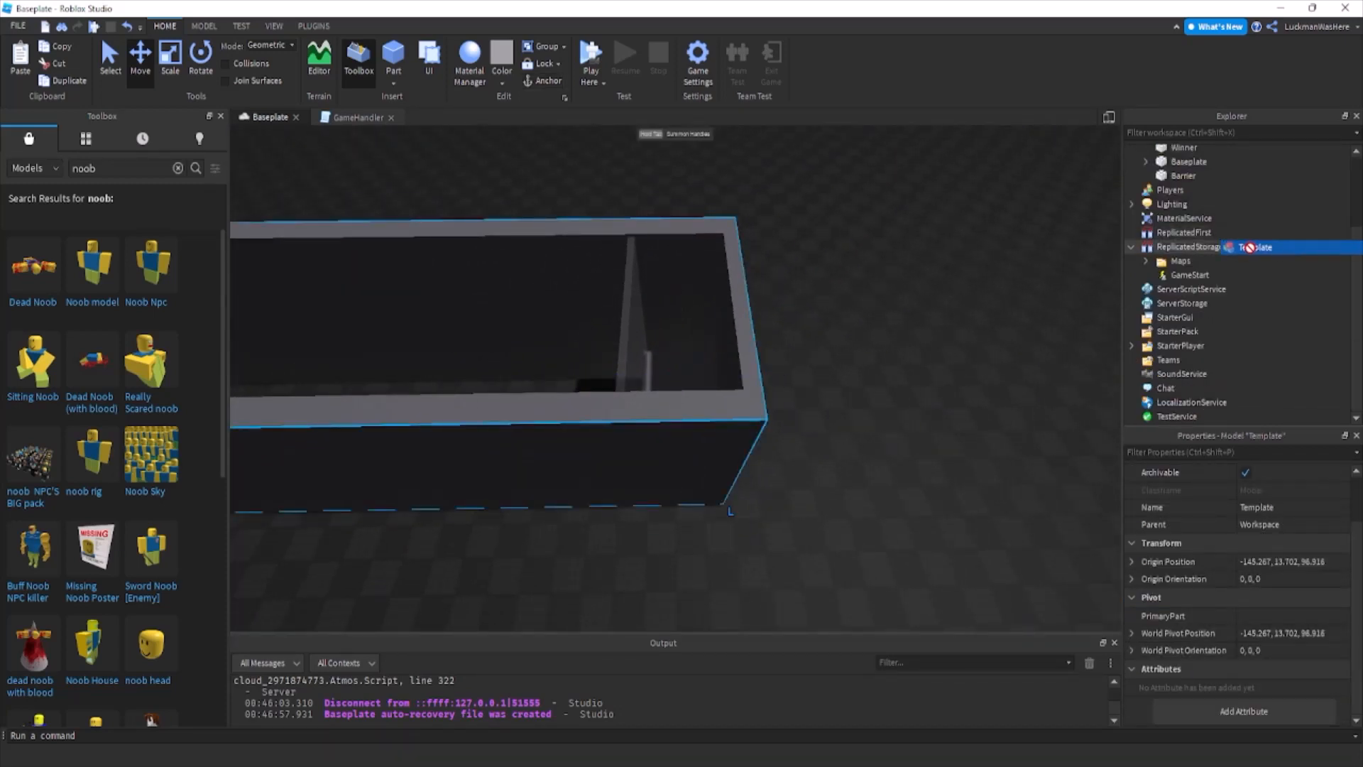
scroll(1207, 227, up, 3)
drag(1182, 222, 1178, 349)
Select the Point part in the 3D view, and return to the end of the gameStart function in the GameHandler script.
click(936, 361)
right_drag(813, 469, 683, 387)
click(710, 418)
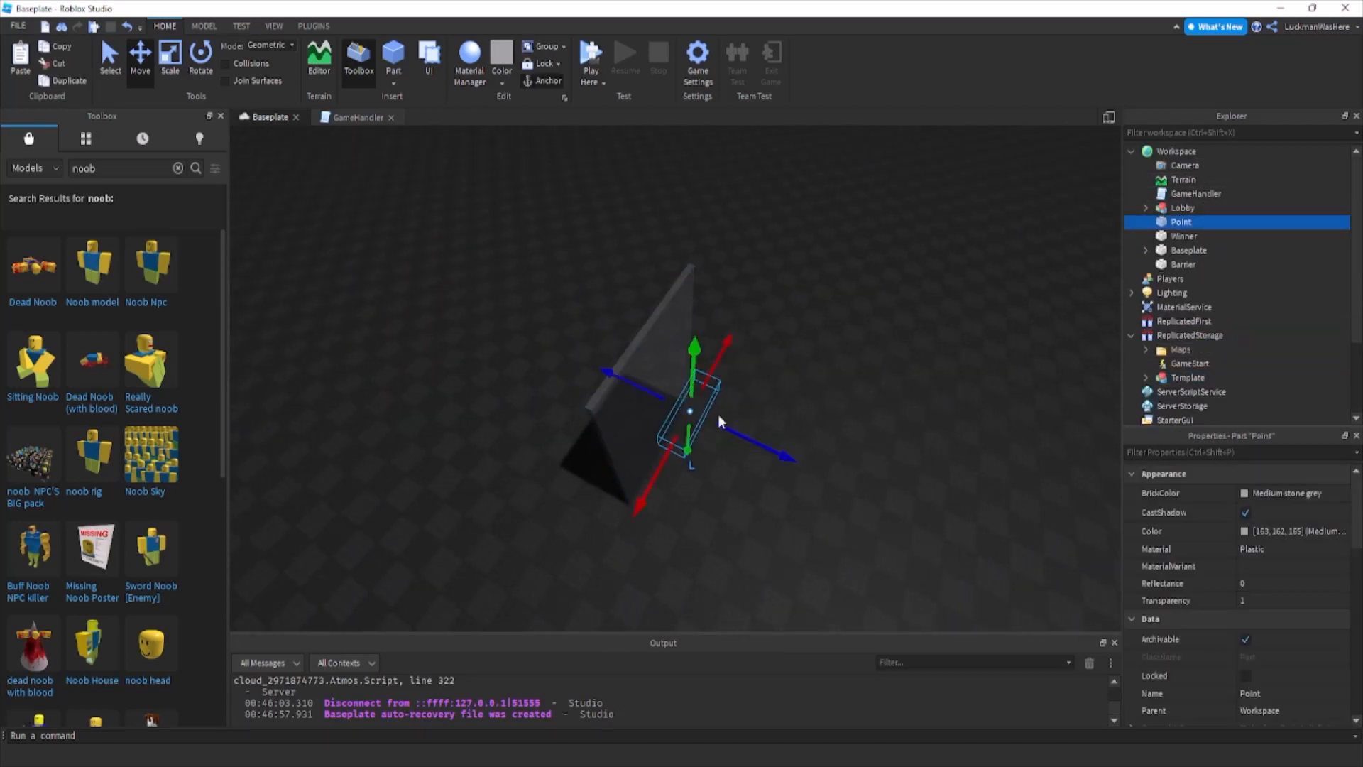
scroll(824, 452, up, 3)
key(d)
click(349, 120)
click(415, 224)
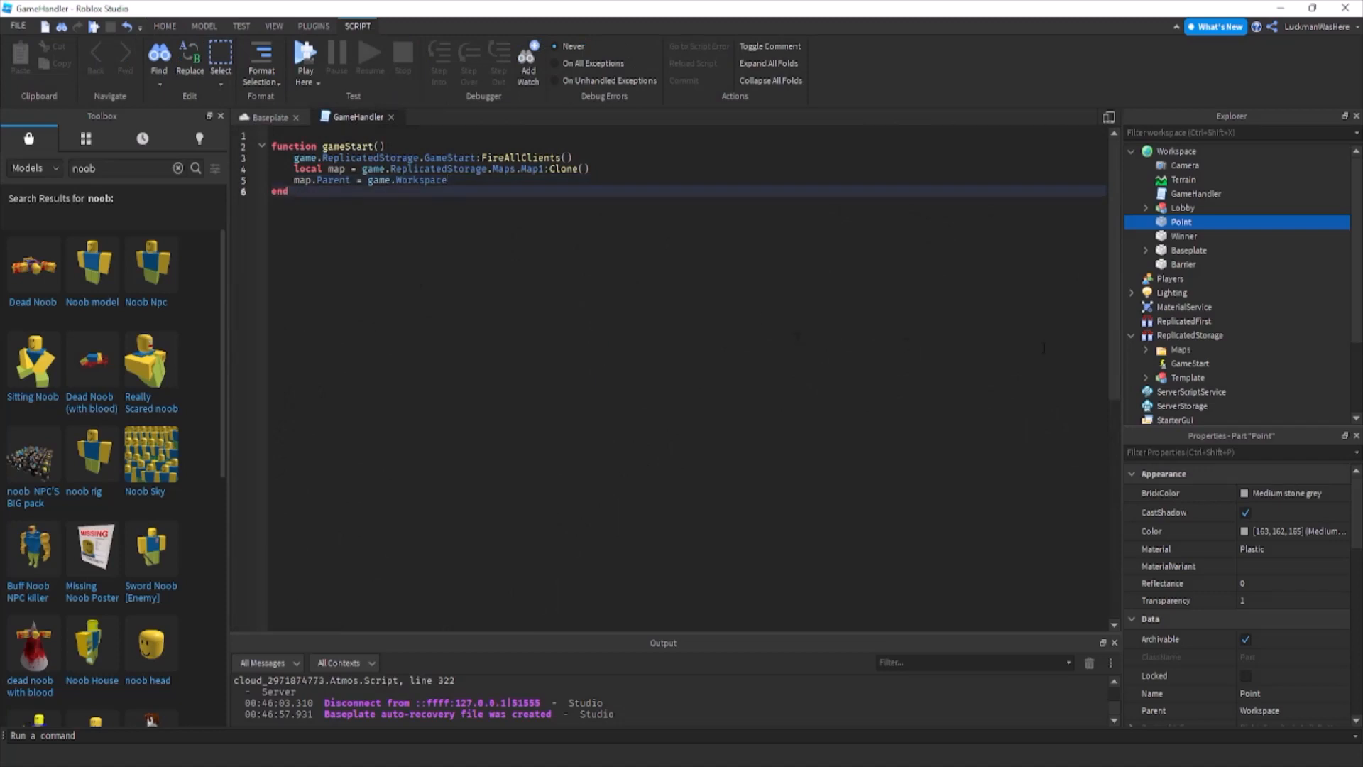
Add a LocalScript to StarterPlayerScripts and clear its default code.
scroll(1290, 323, down, 3)
click(1132, 345)
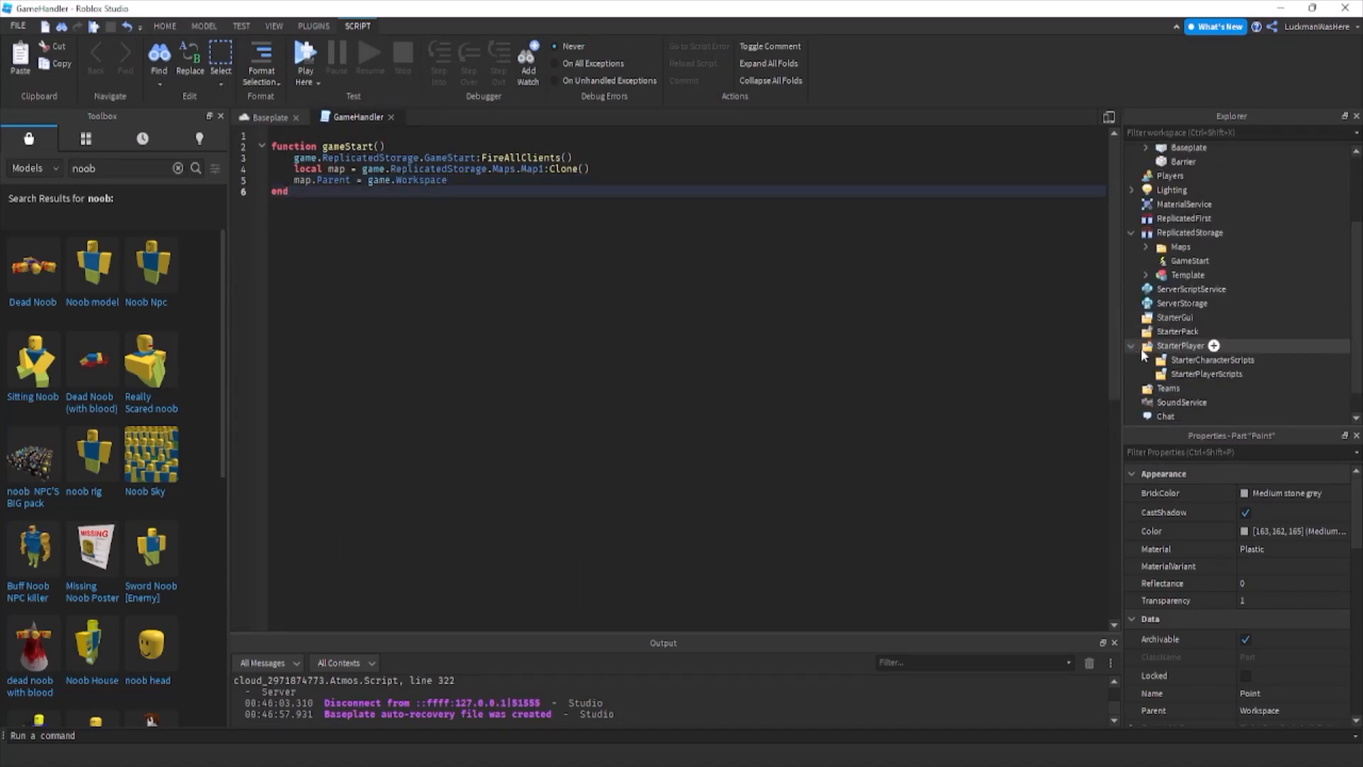
click(1224, 374)
click(1252, 374)
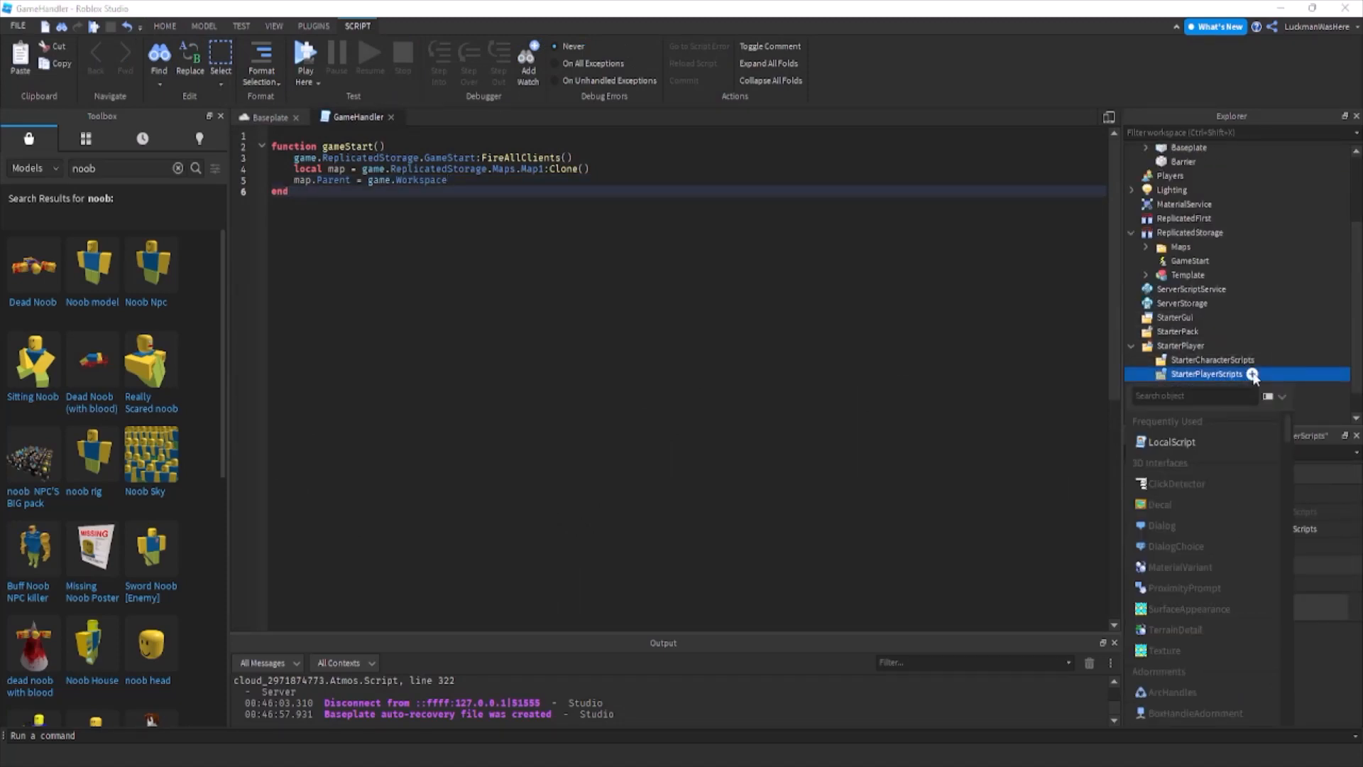
click(1222, 445)
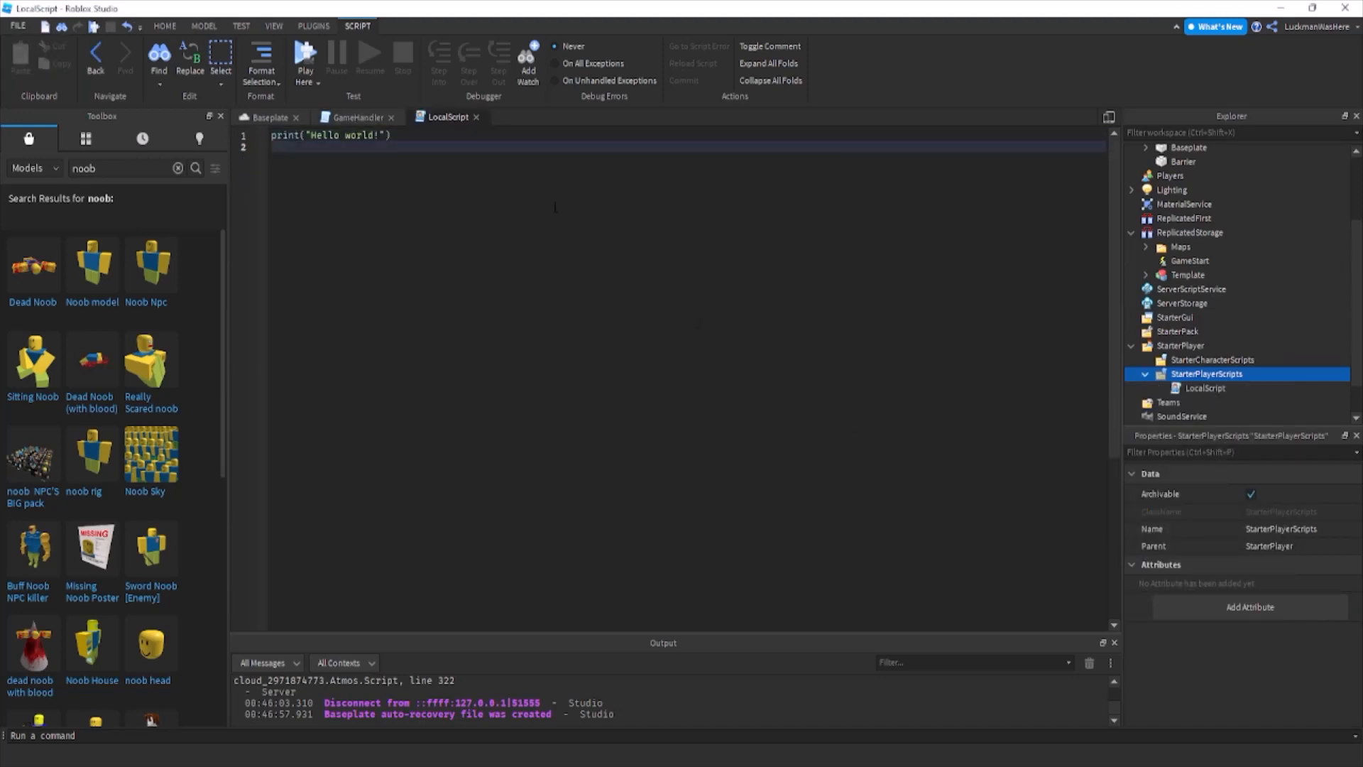
key(ctrl+a)
key(BackSpace)
In the LocalScript, connect an empty function to game.ReplicatedStorage.GameStart.OnClientEvent.
text(game)
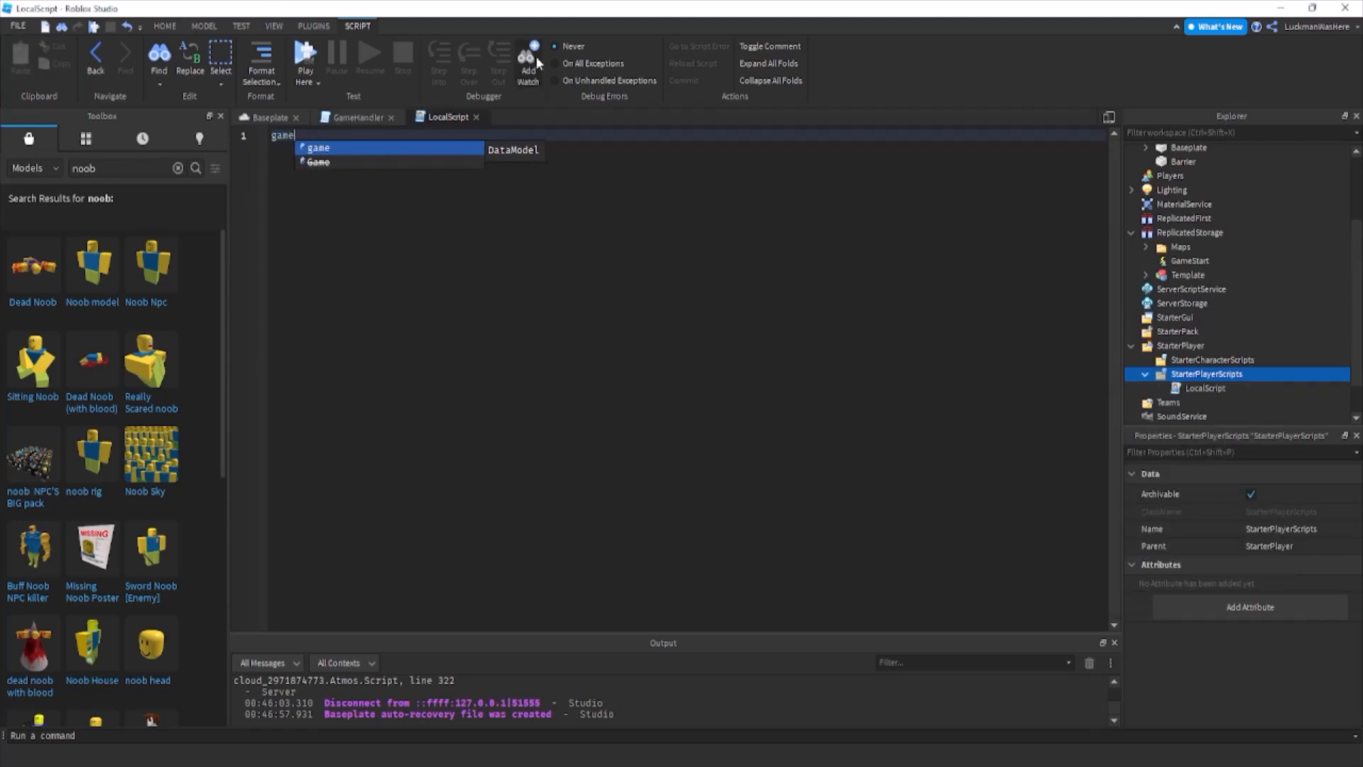
text(.replicatedStorage.GameStart:C)
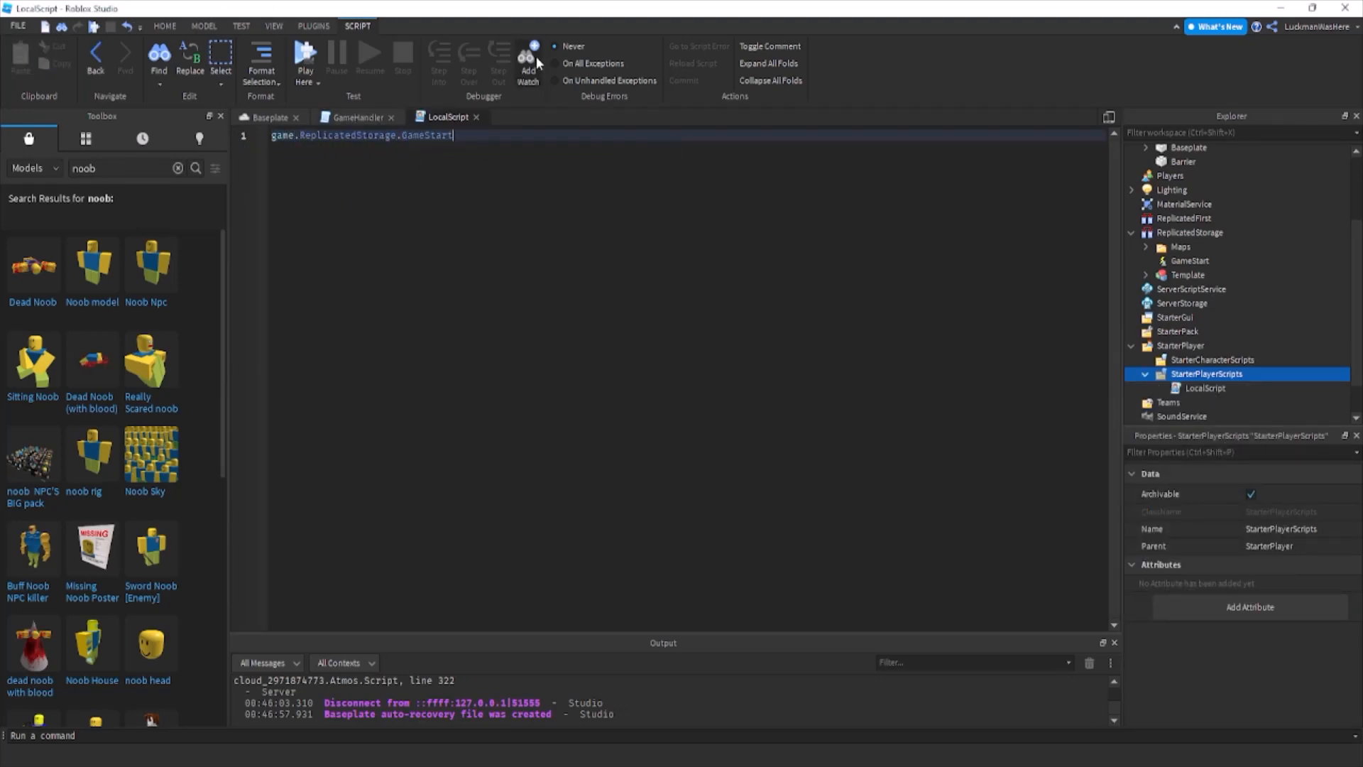
key(BackSpace)
key(BackSpace)
text(.OnClientEvent:)
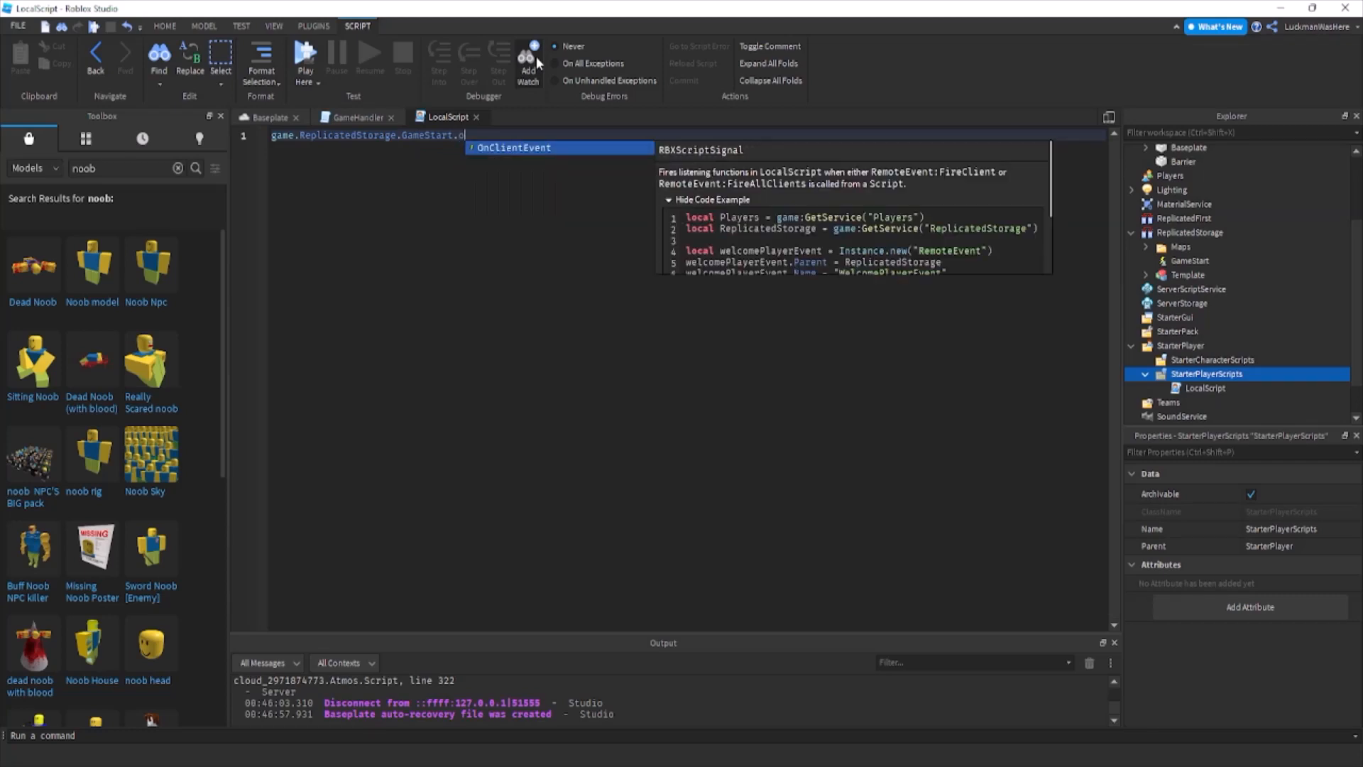
text(Connect(functio)
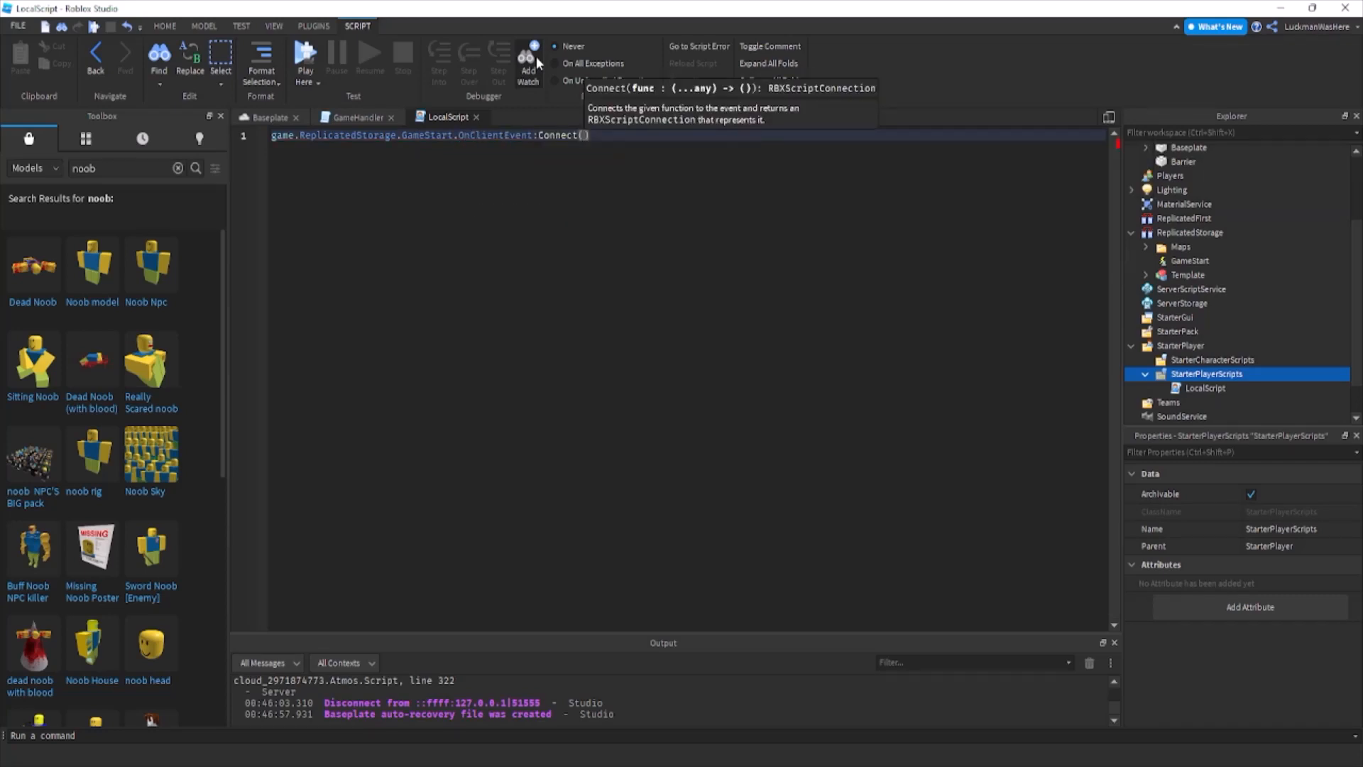
text(n()
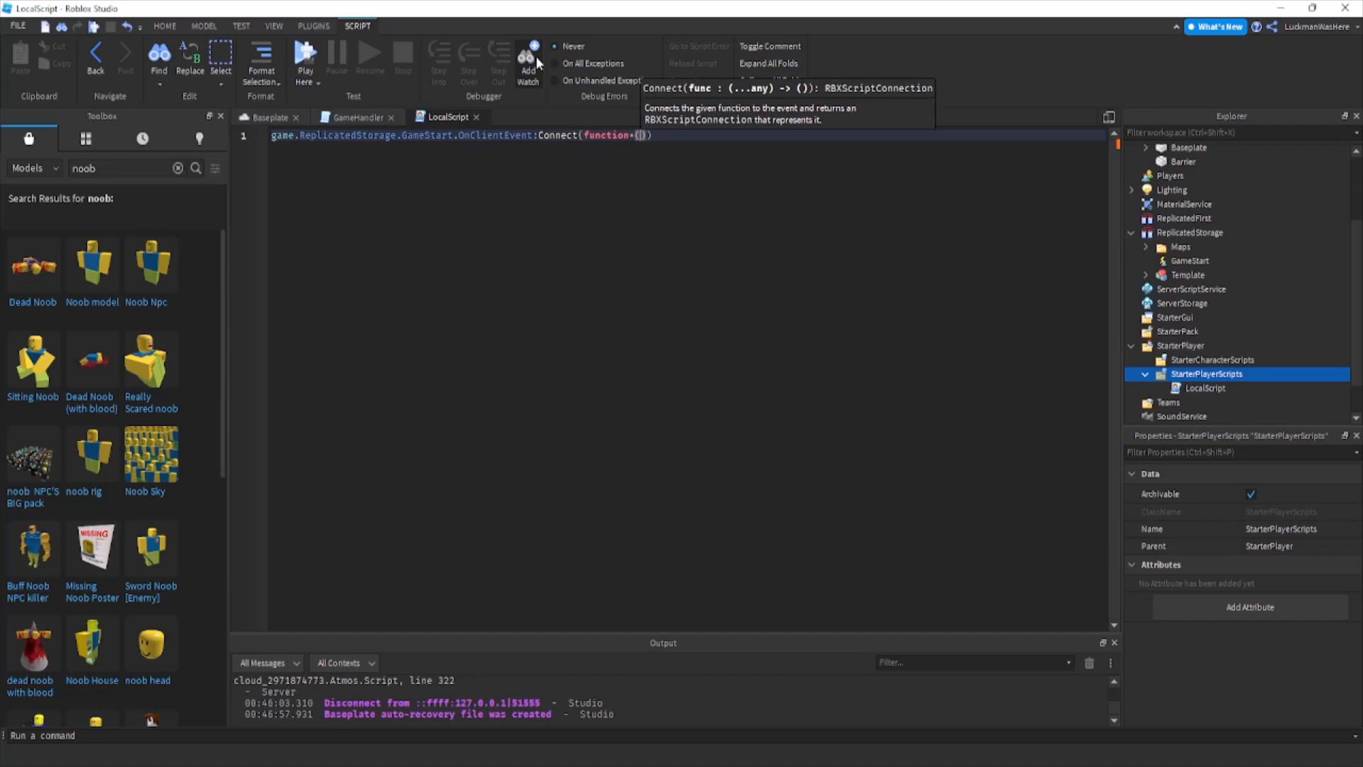
key(Right)
key(Return)
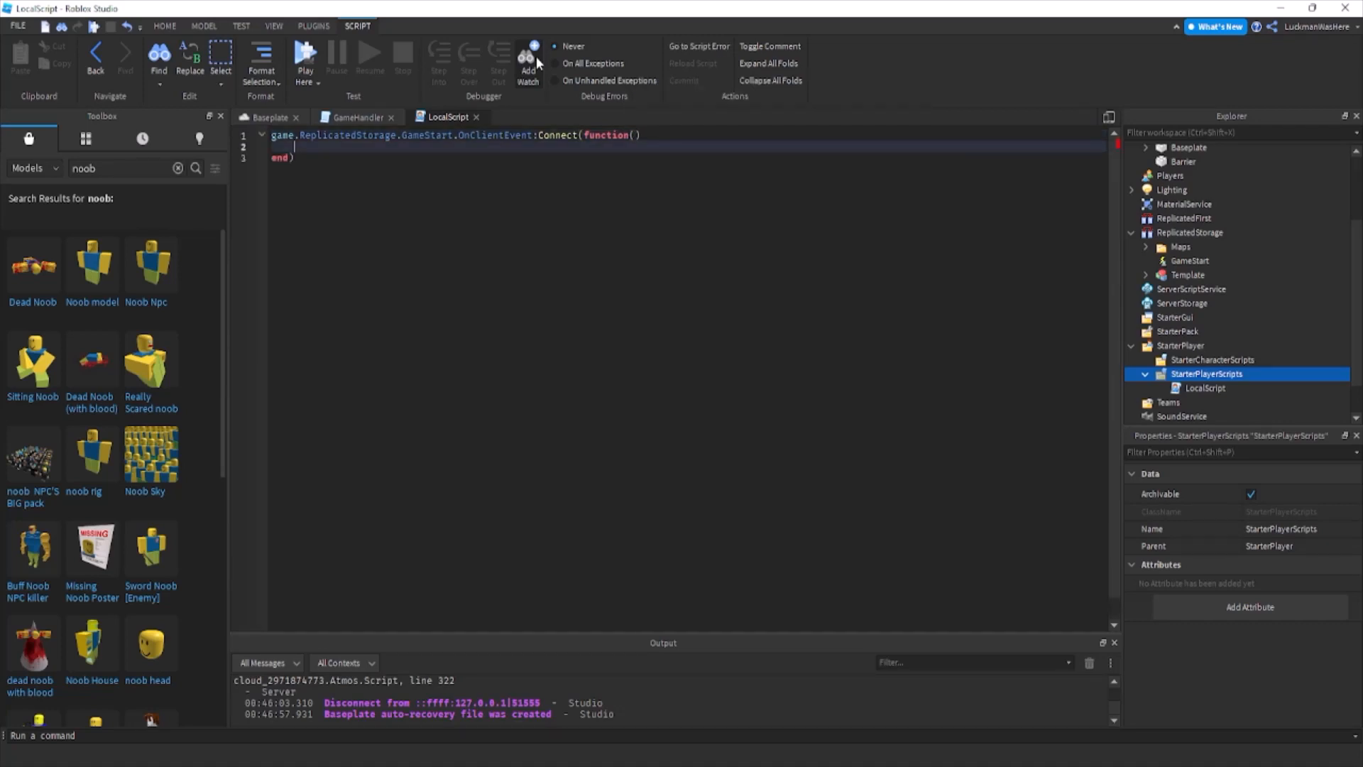
Inside the connected function, call game.Players.LocalPlayer.Character:MoveTo with game.Workspace.Point.Position as the target.
text(game.p)
text(layers.)
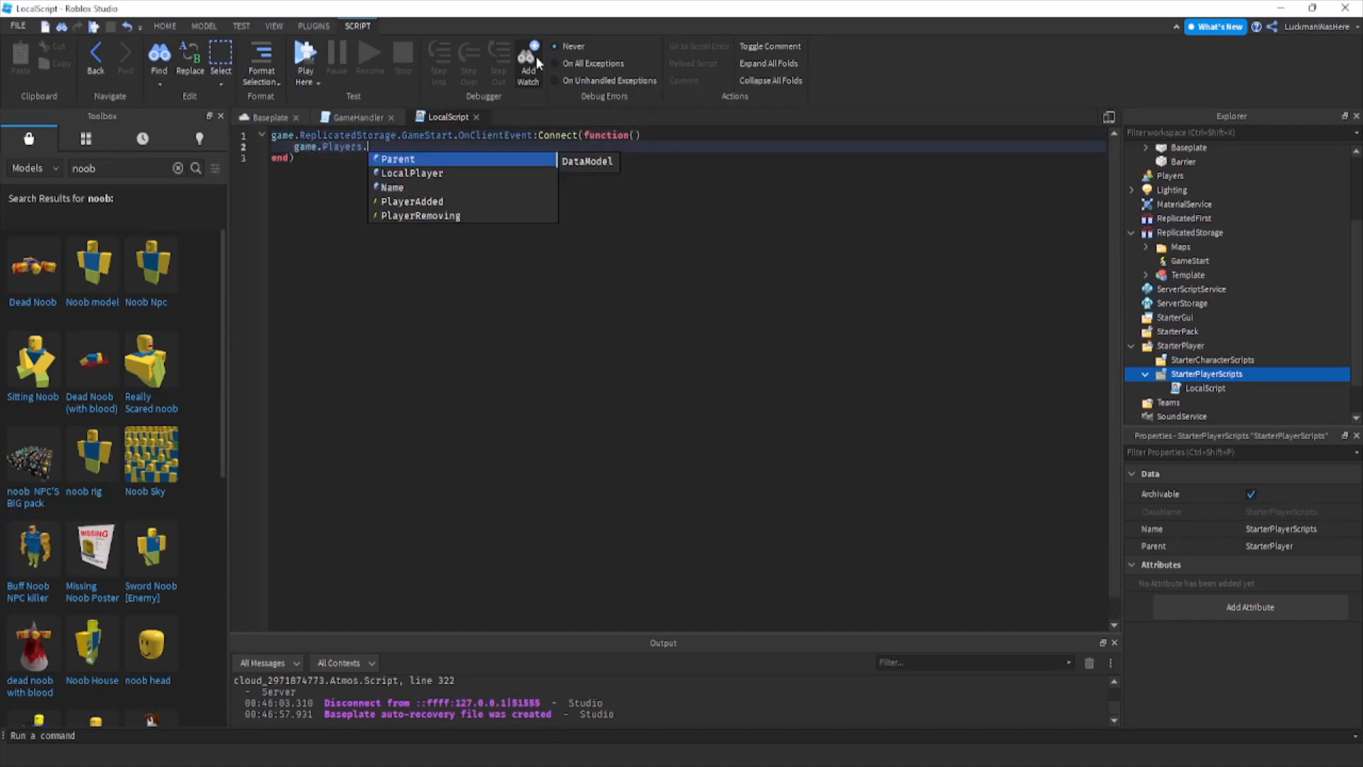
text(LocalPlayer.character:MoveTo()
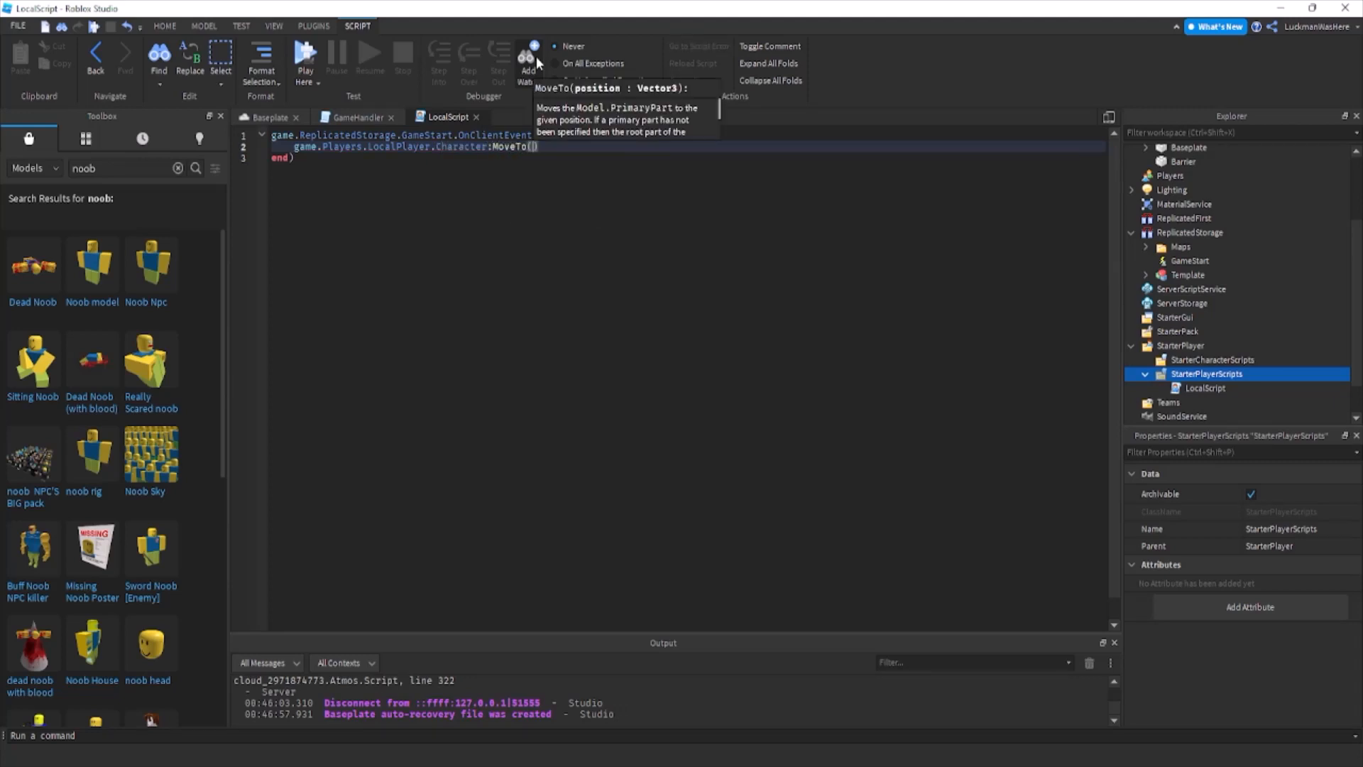
text(game.Workspace.p)
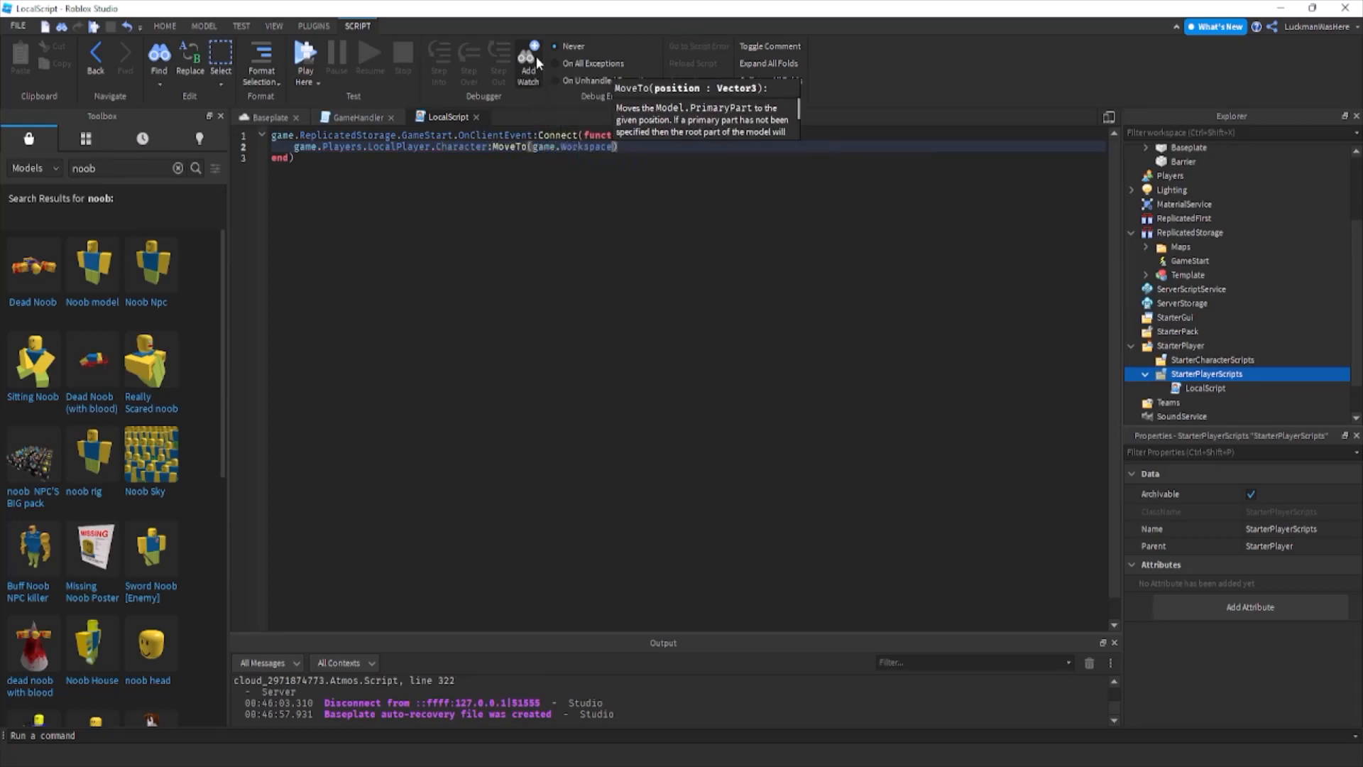
text(oint/.)
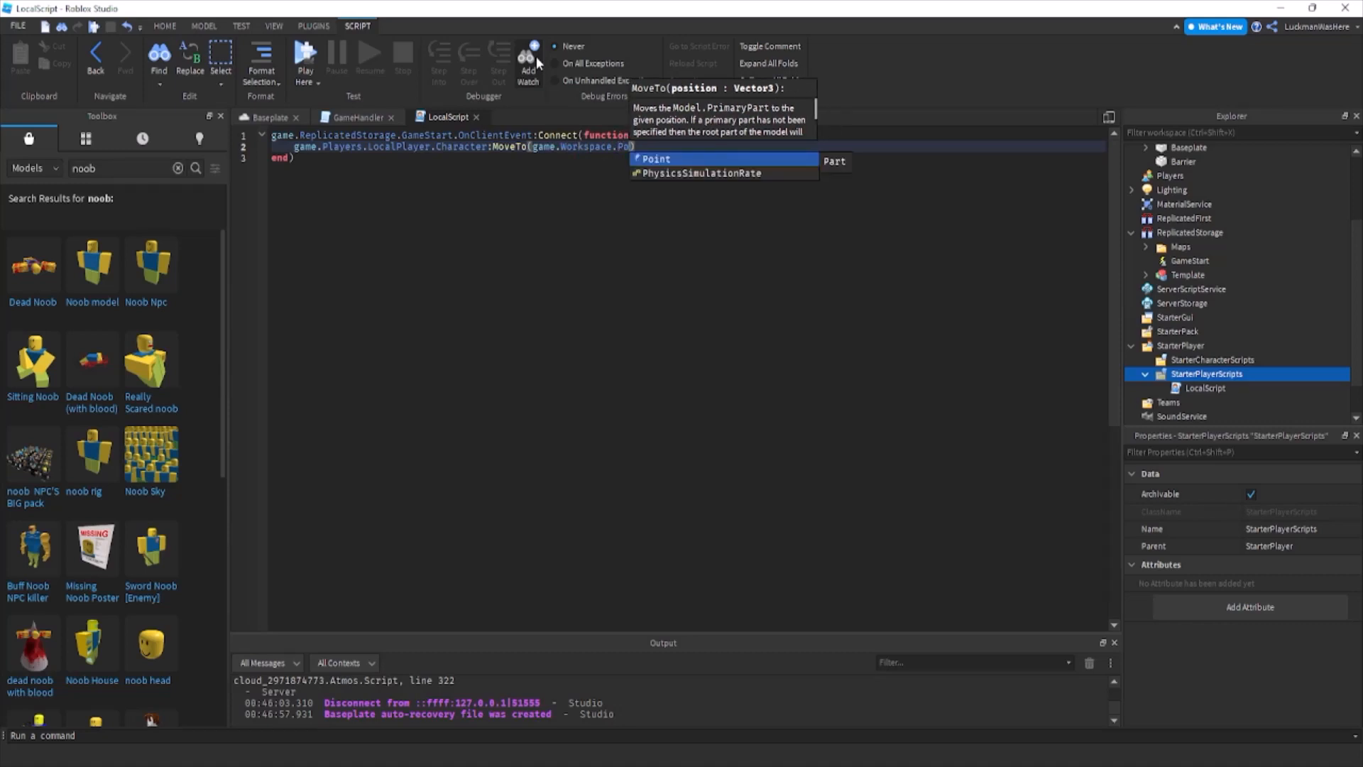
key(BackSpace)
key(BackSpace)
text(.Position)
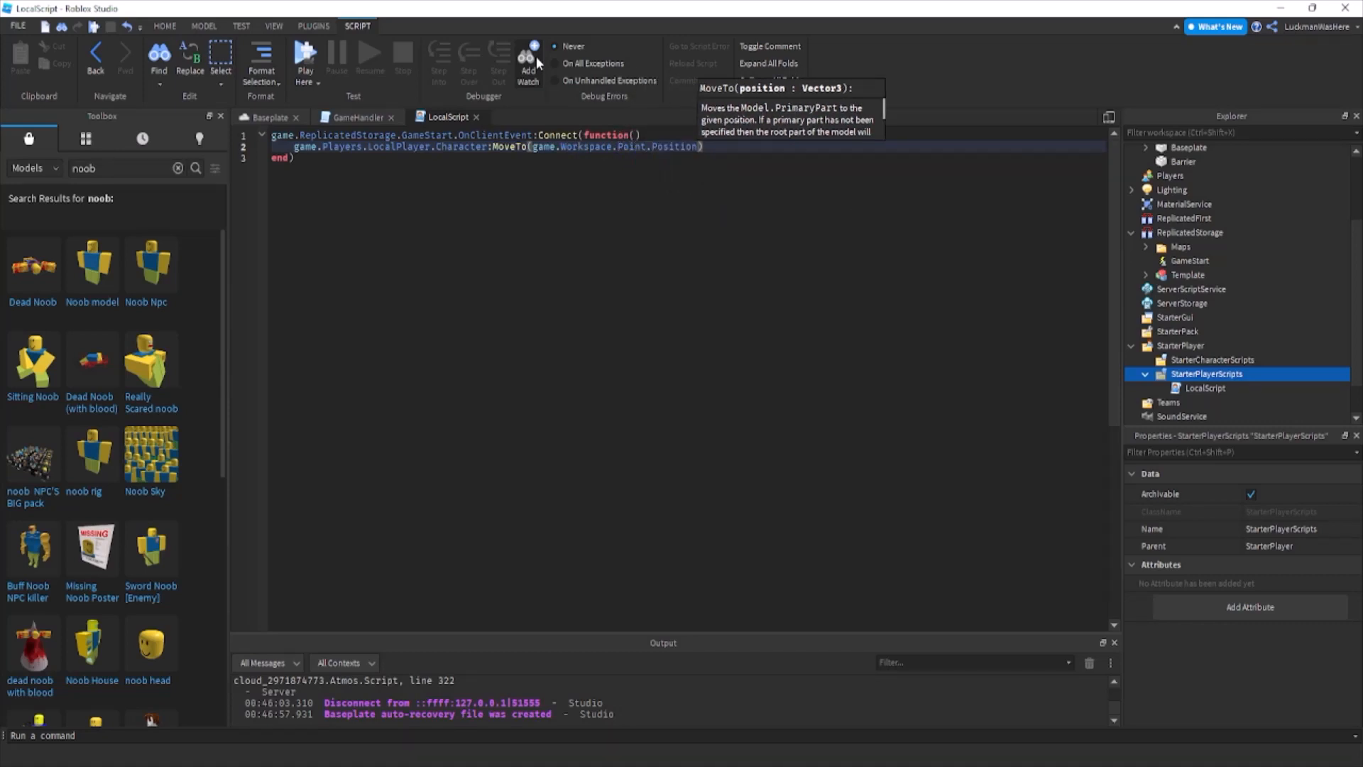
Review the gameStart function in the GameHandler script, examining the FireAllClients call and the map cloning lines.
click(367, 115)
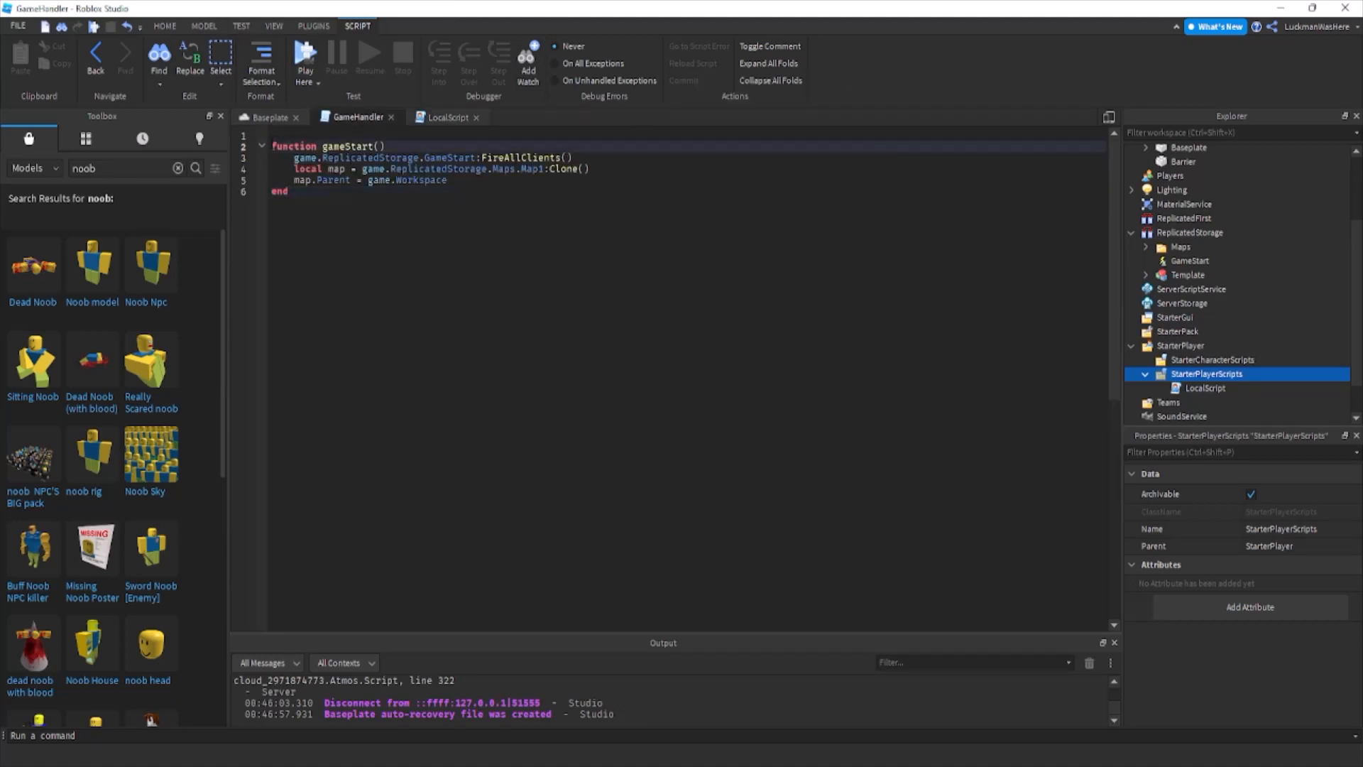
drag(271, 145, 384, 145)
click(381, 157)
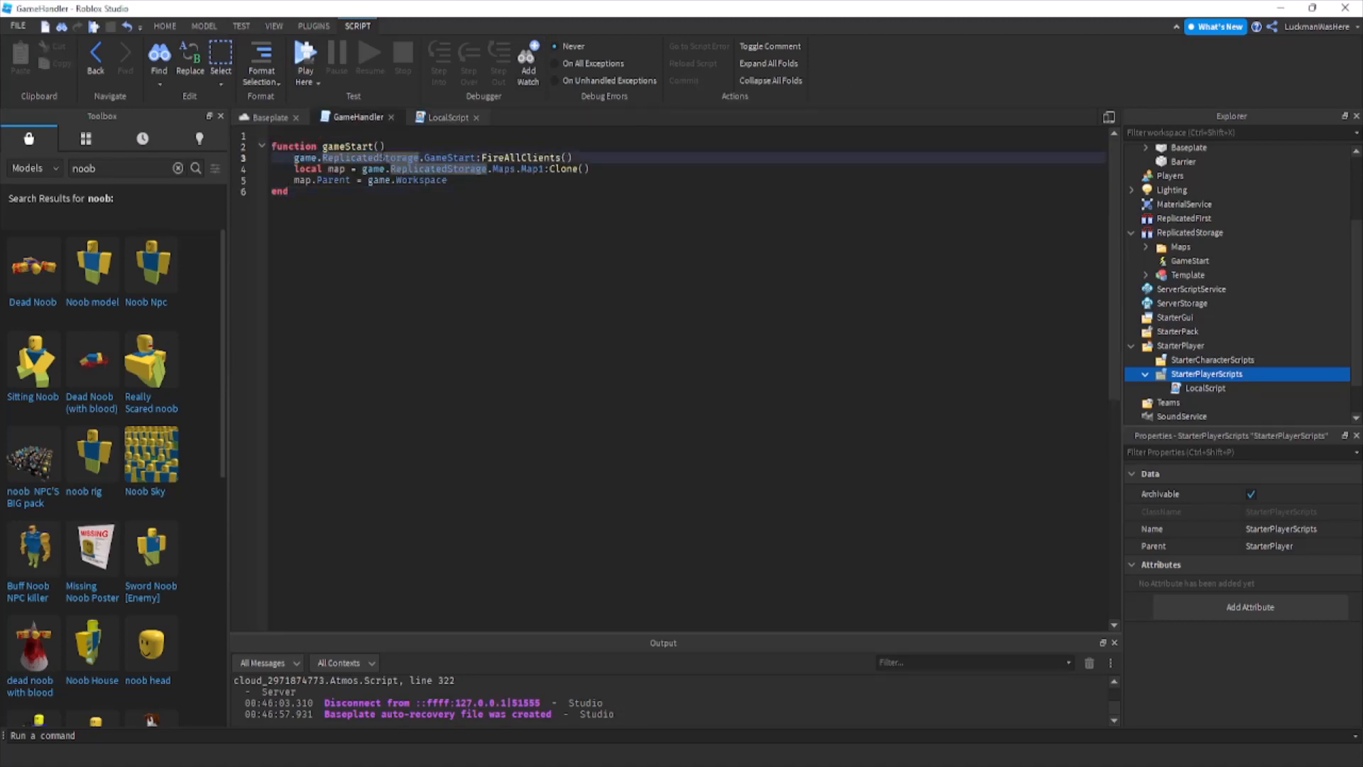
drag(294, 179, 362, 170)
click(336, 169)
drag(451, 180, 261, 166)
click(267, 115)
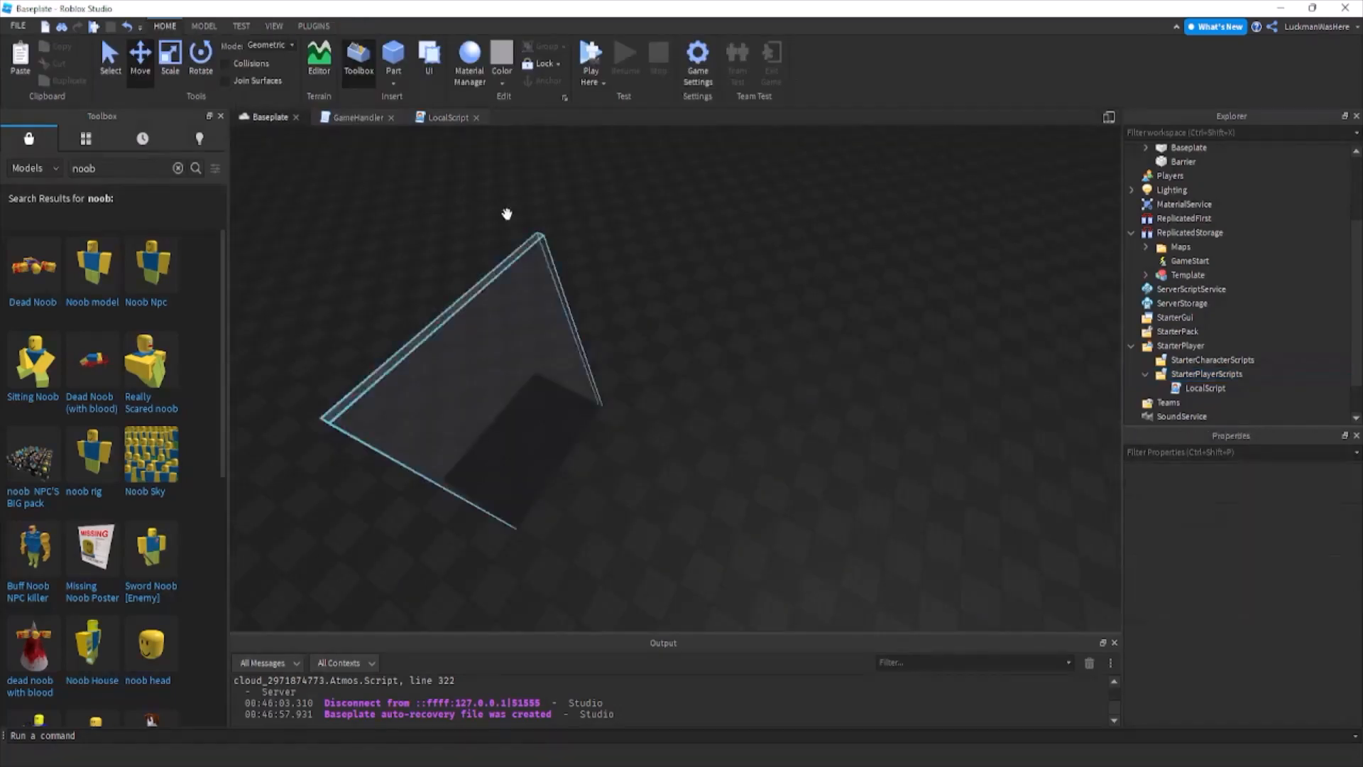
click(334, 117)
click(458, 180)
drag(458, 181, 292, 169)
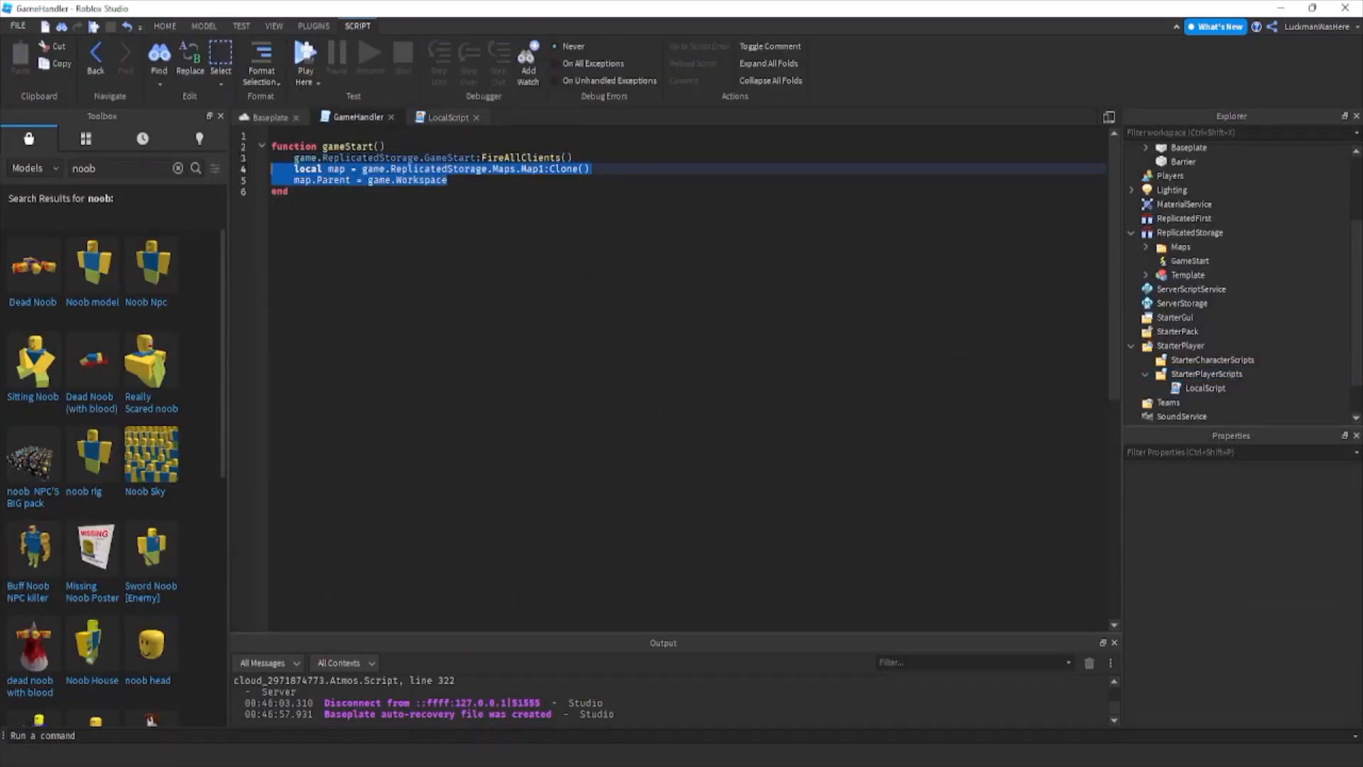
click(336, 169)
drag(573, 158, 296, 158)
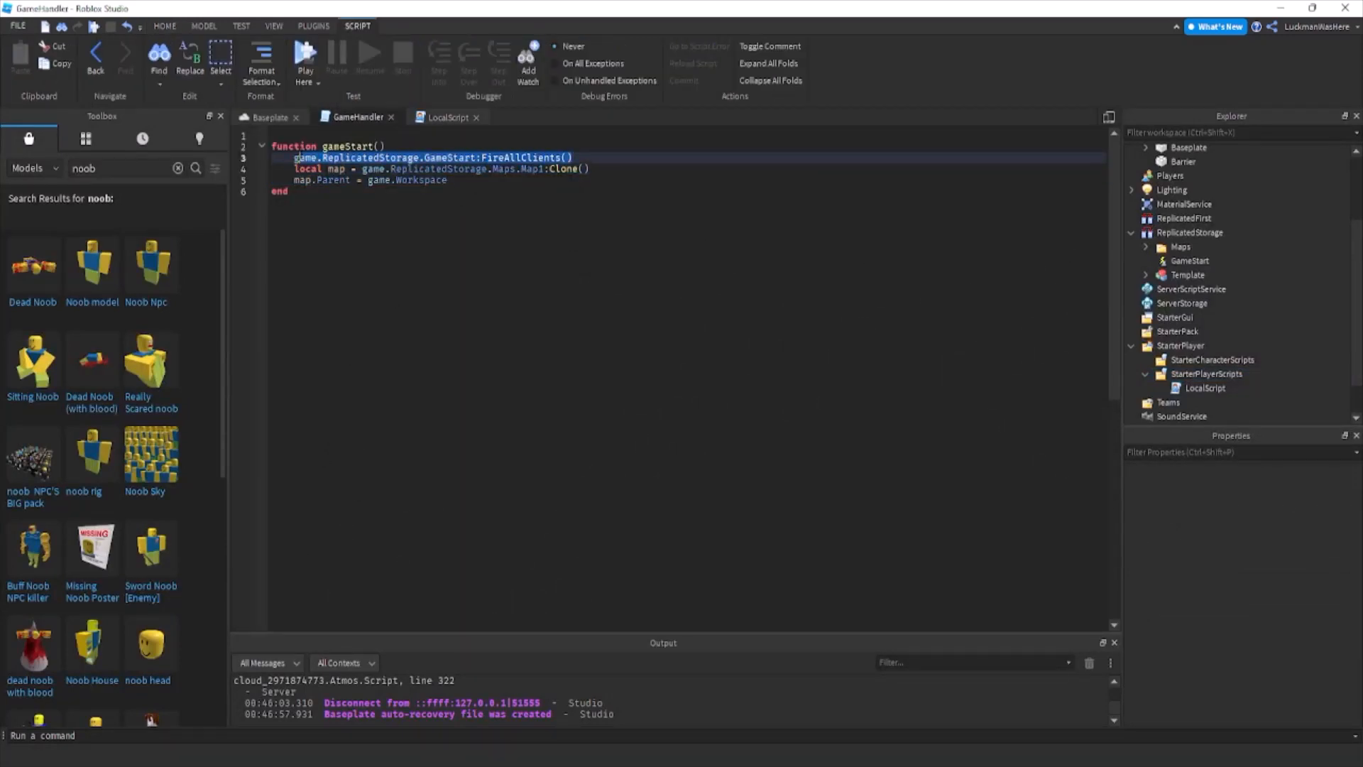
scroll(1138, 216, down, 1)
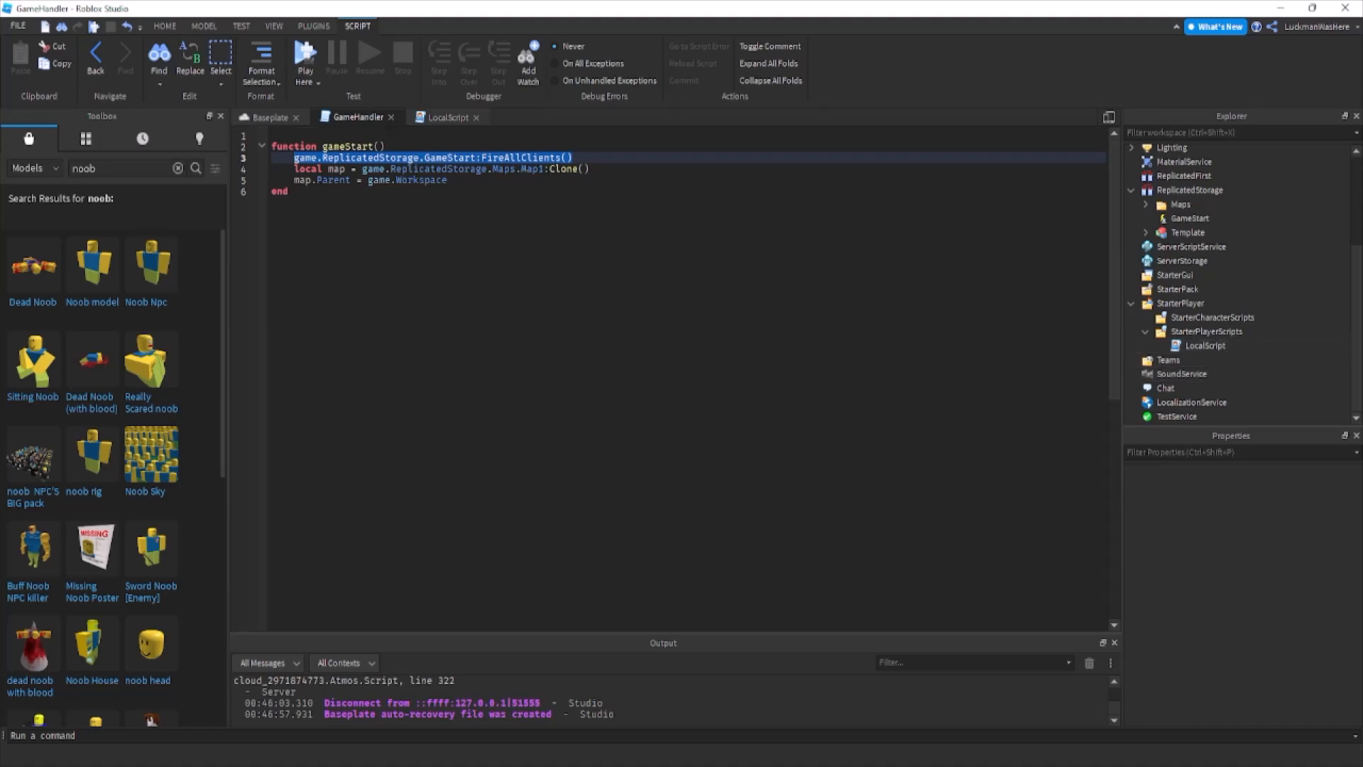
Review the LocalScript's GameStart event connection and MoveTo line alongside the GameStart RemoteEvent in ReplicatedStorage.
click(428, 122)
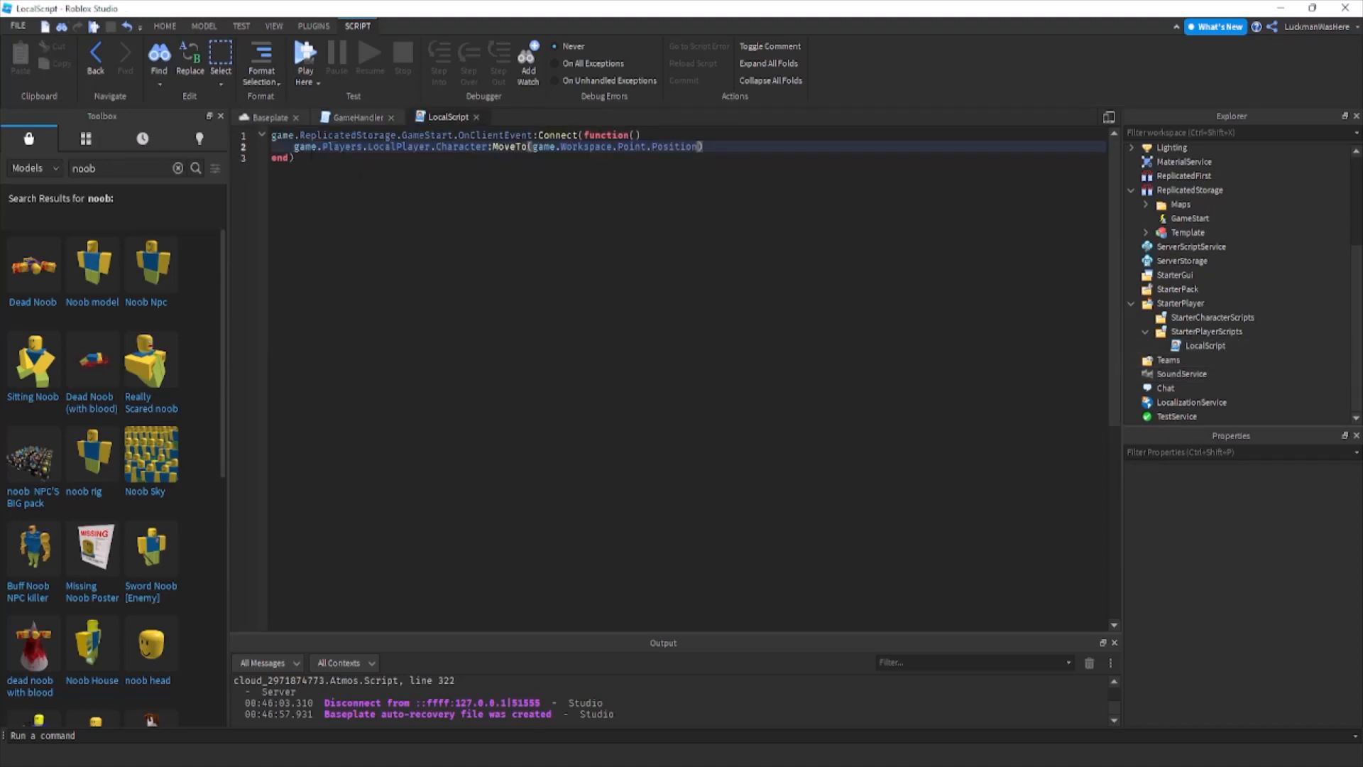
click(276, 135)
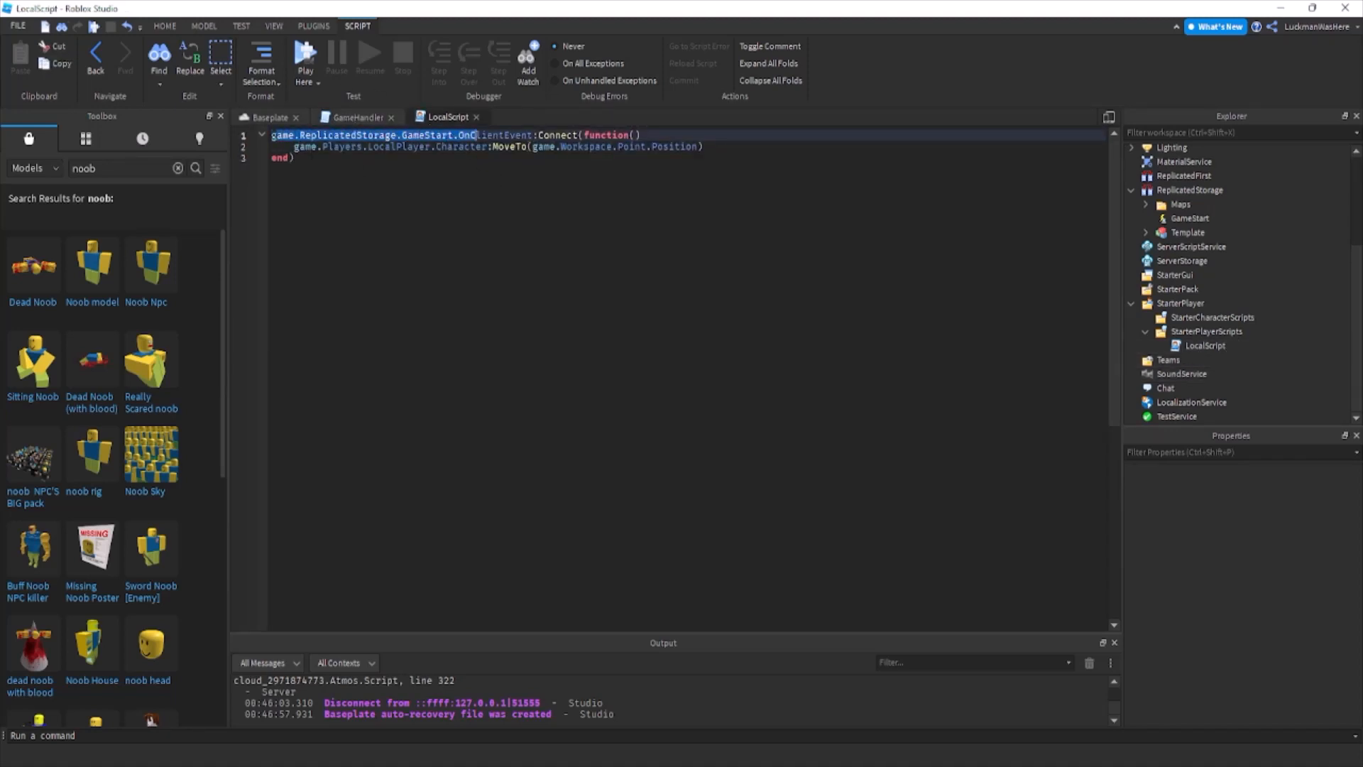
drag(475, 135, 522, 135)
click(1199, 219)
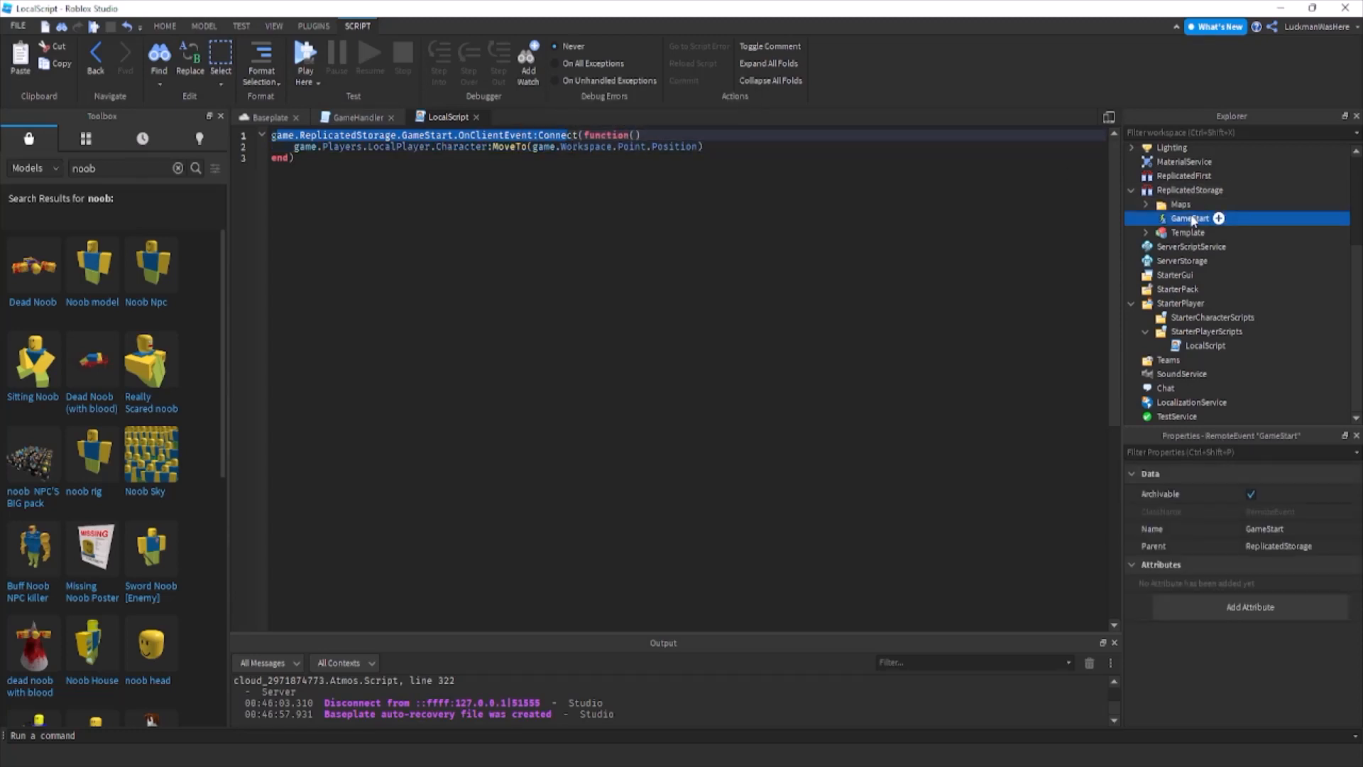
click(935, 295)
click(426, 147)
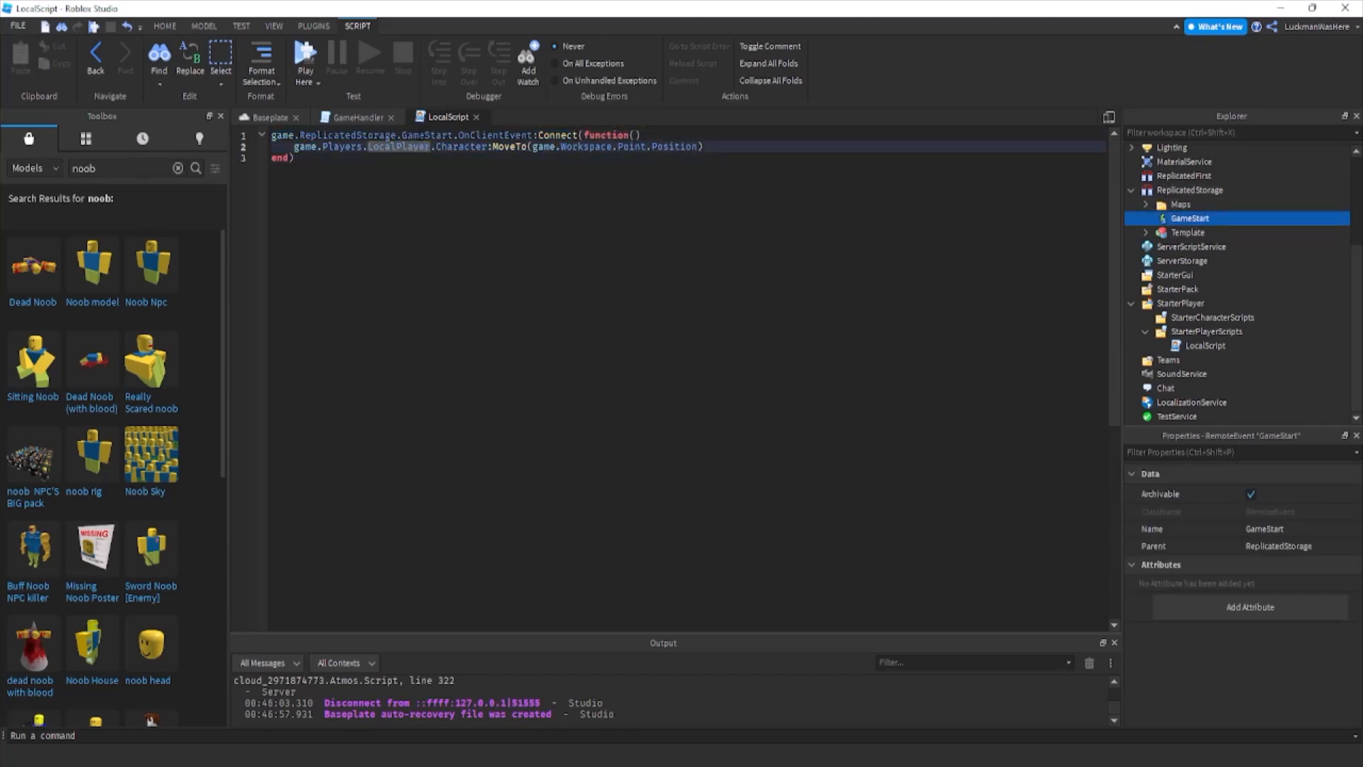
mouse_move(420, 135)
mouse_down()
mouse_move(271, 135)
mouse_move(607, 135)
mouse_up()
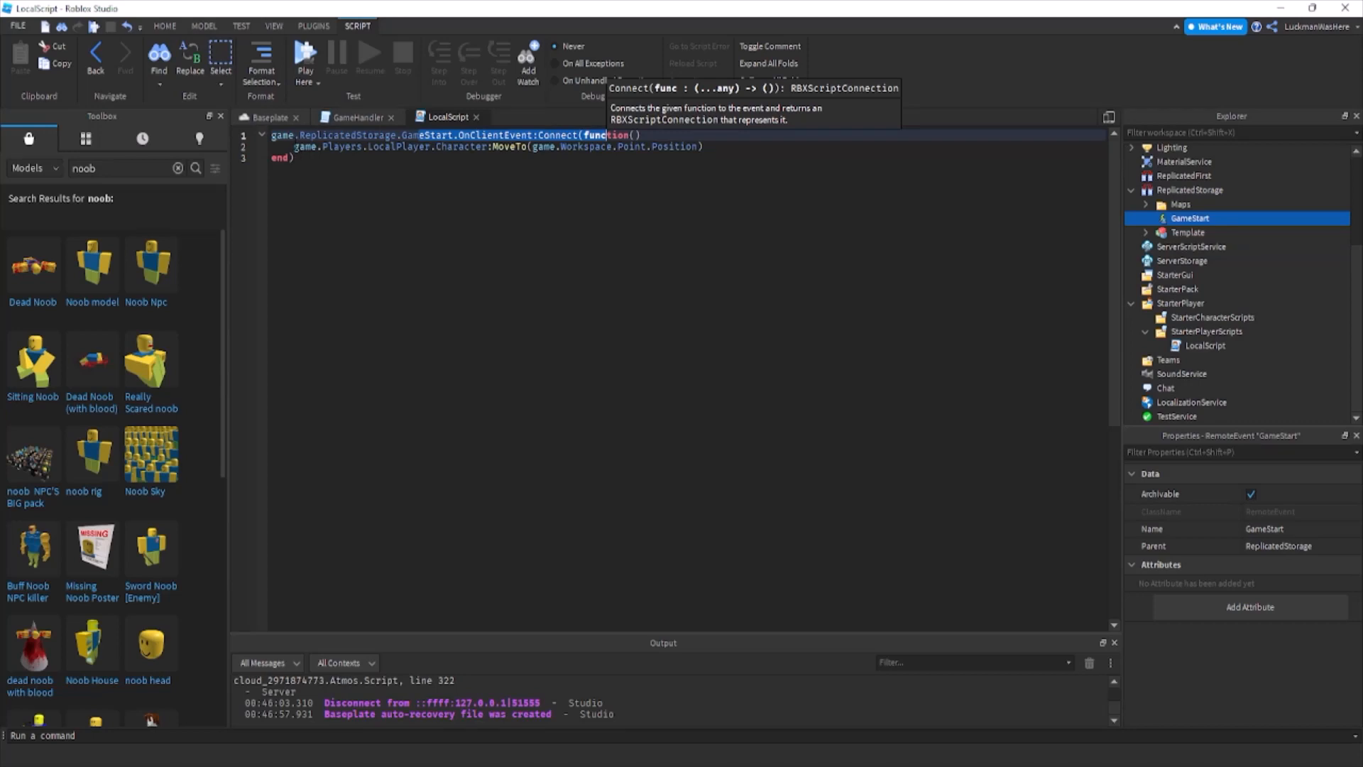
drag(294, 146, 686, 146)
click(686, 147)
key(ctrl+Tab)
click(626, 150)
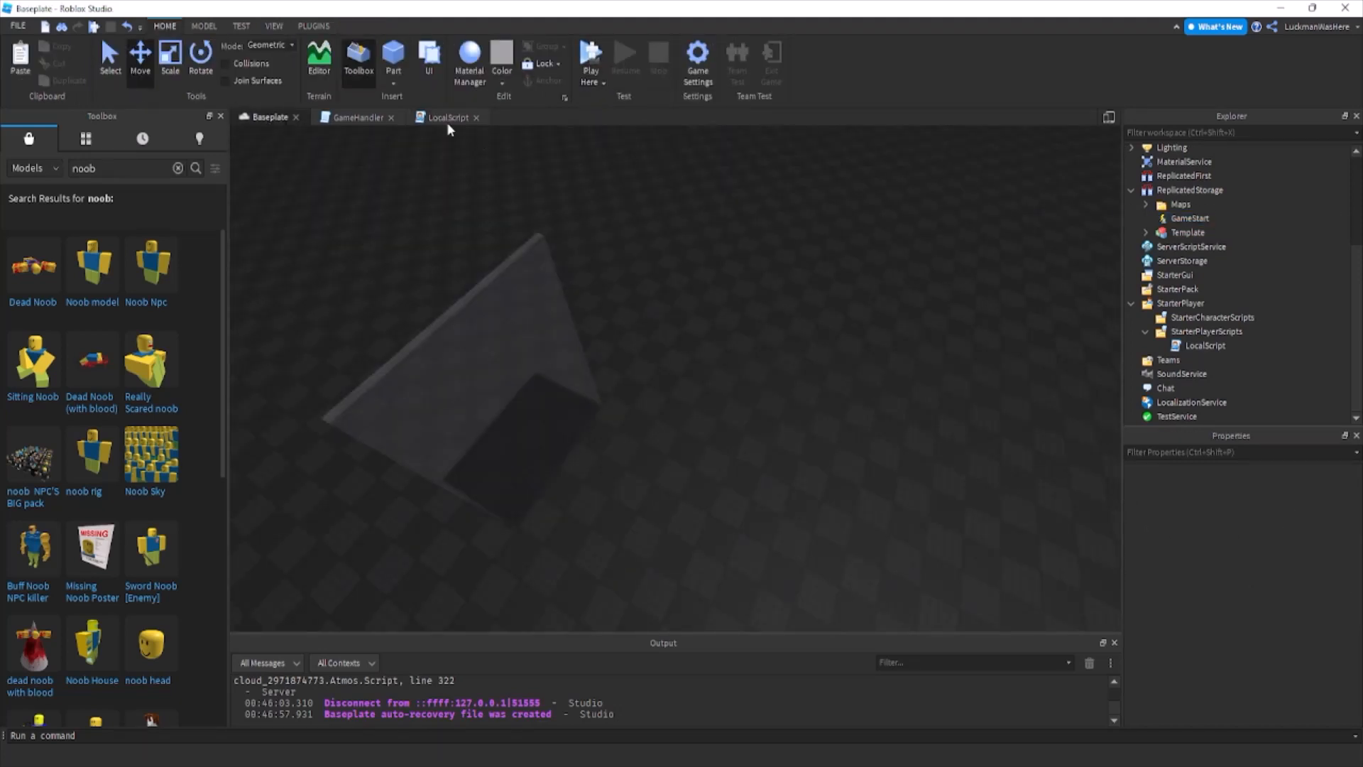
In the GameHandler script, below the gameStart function, add wait(5) followed by a gameStart() call.
click(355, 118)
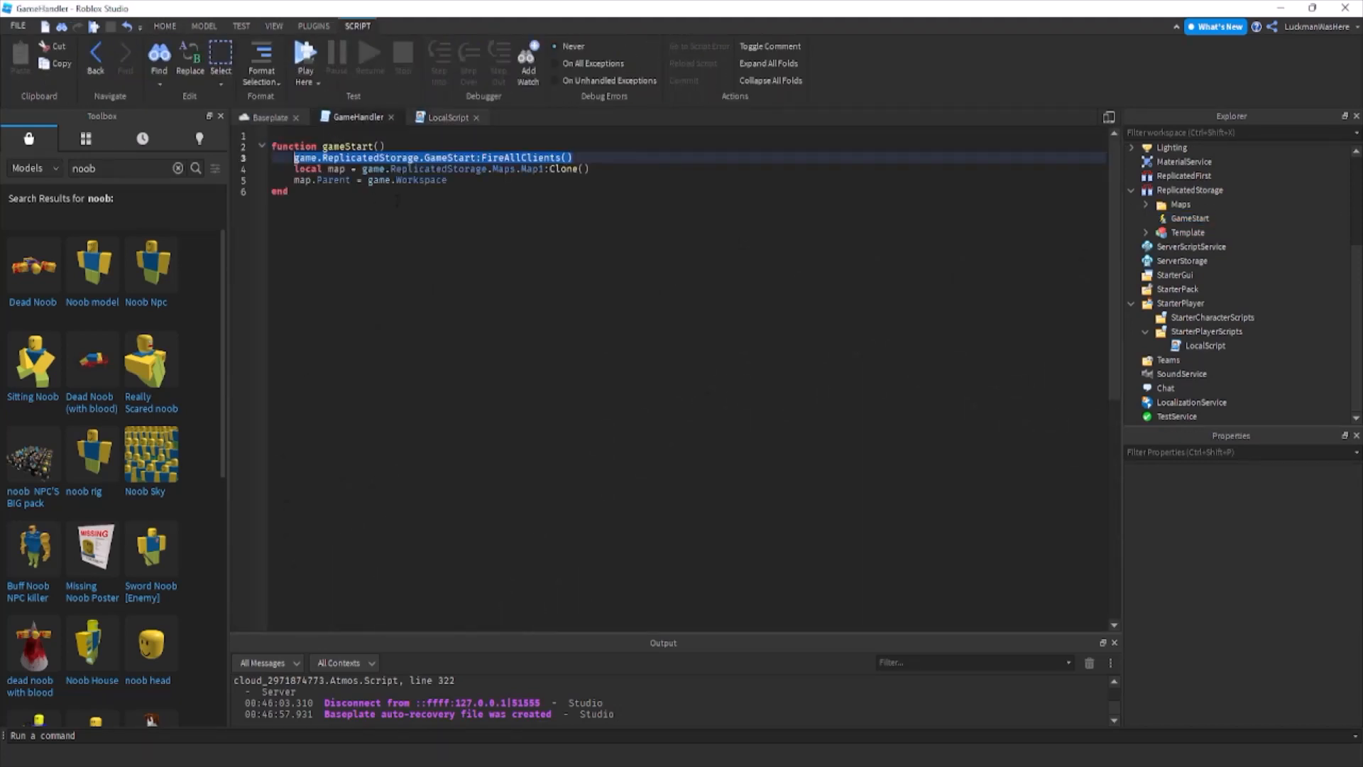
click(736, 220)
key(Return)
key(Return)
text(wait()
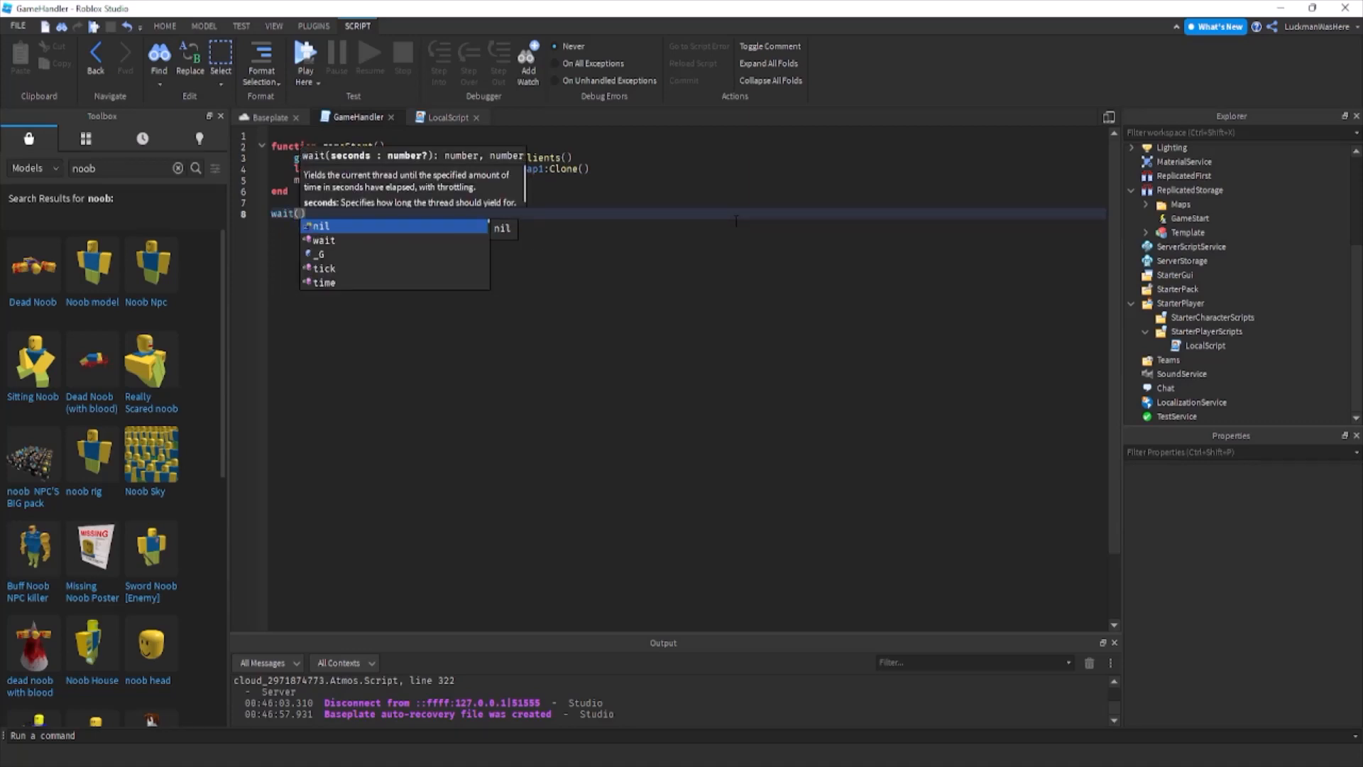
text(5))
key(Return)
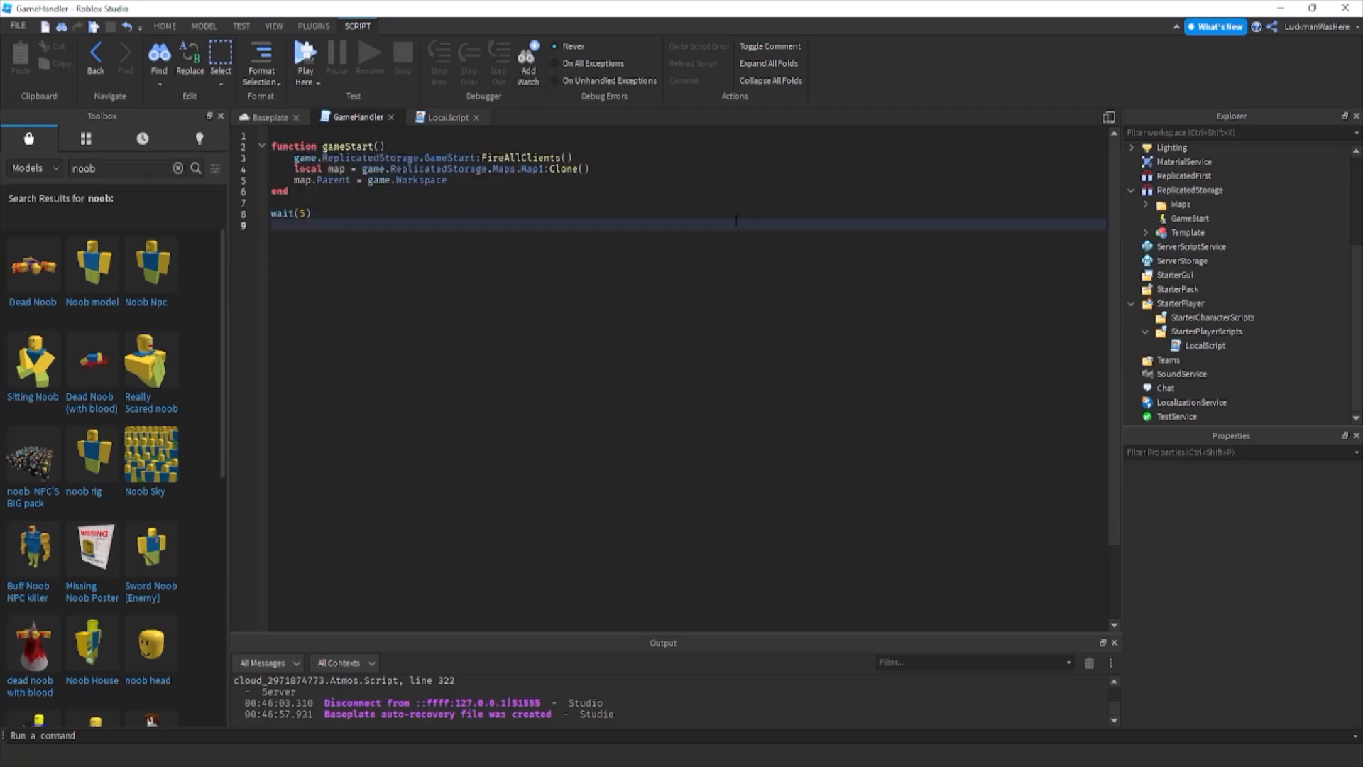
text(gameSt)
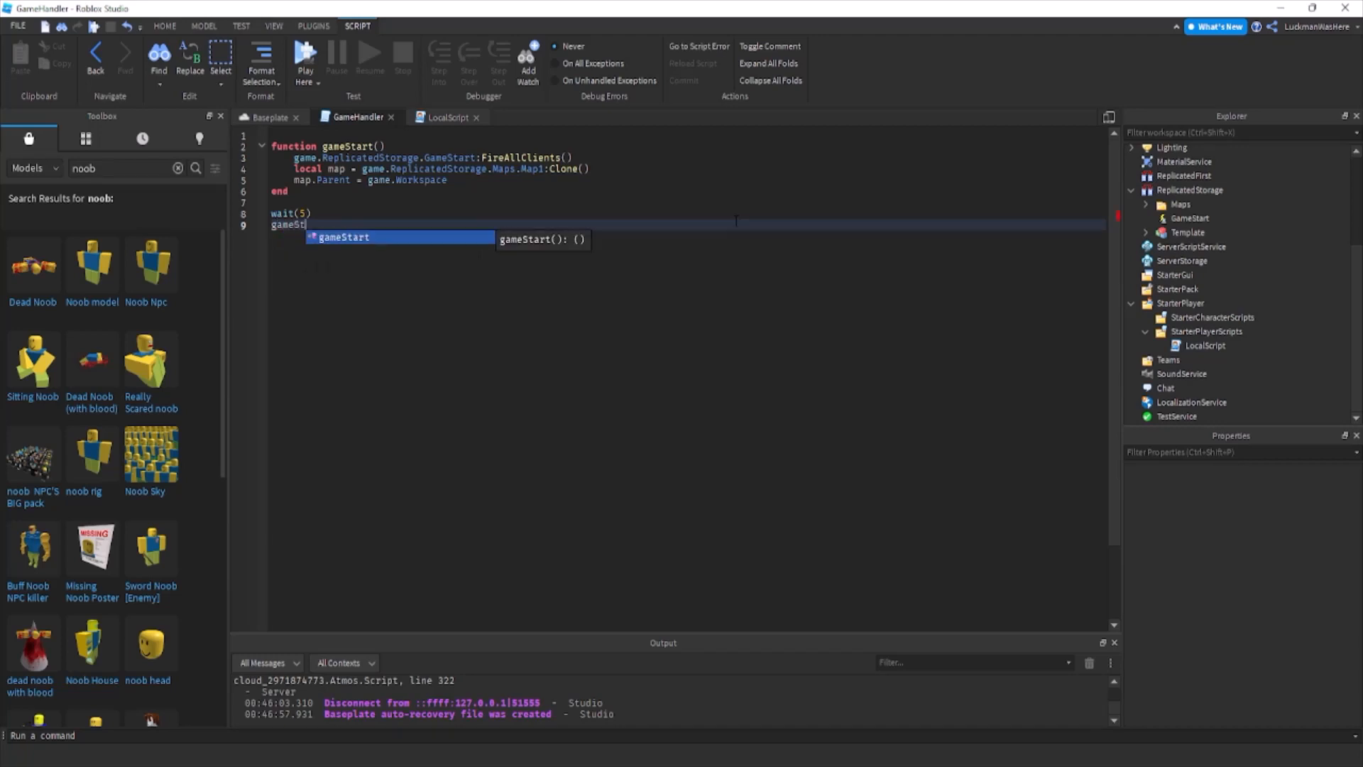
key(Tab)
text(())
Playtest the Baseplate place to check the map loading and player teleport, and stop the test.
click(271, 118)
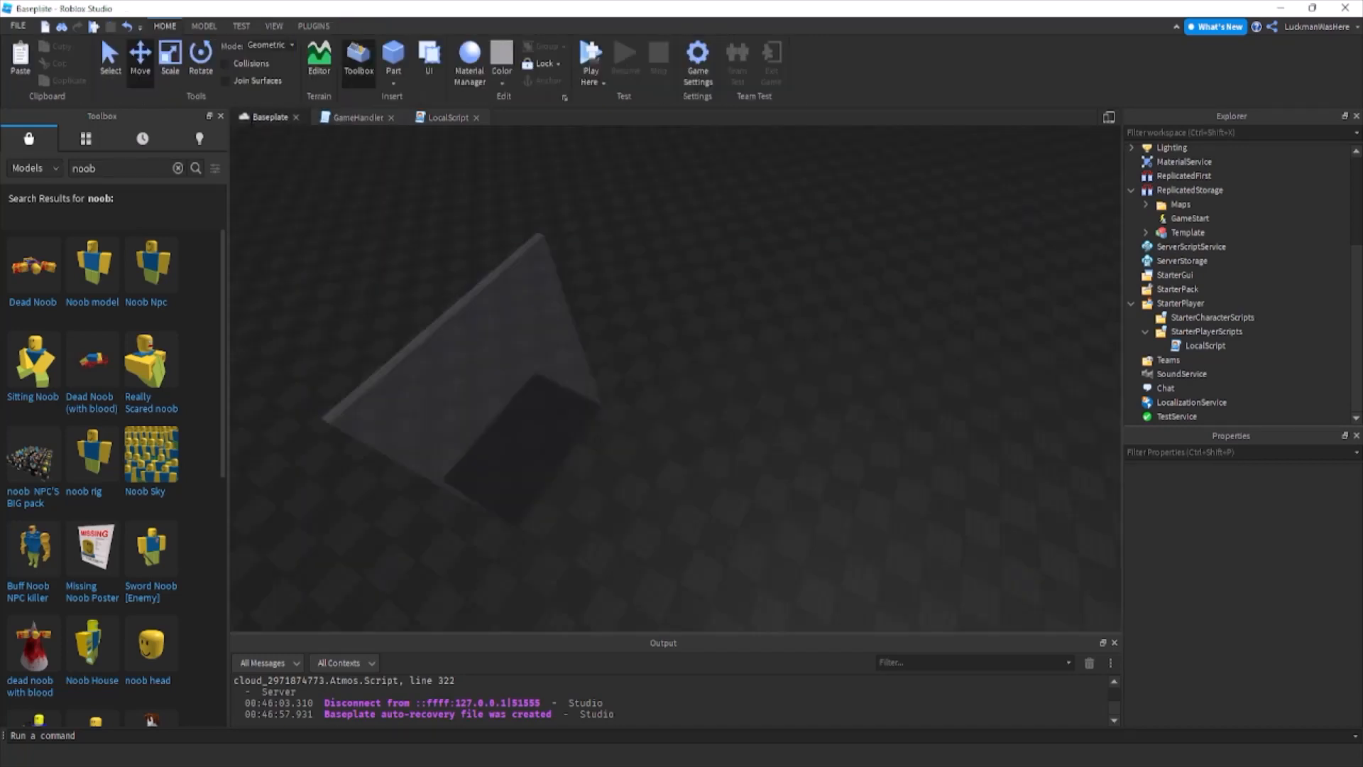
click(612, 101)
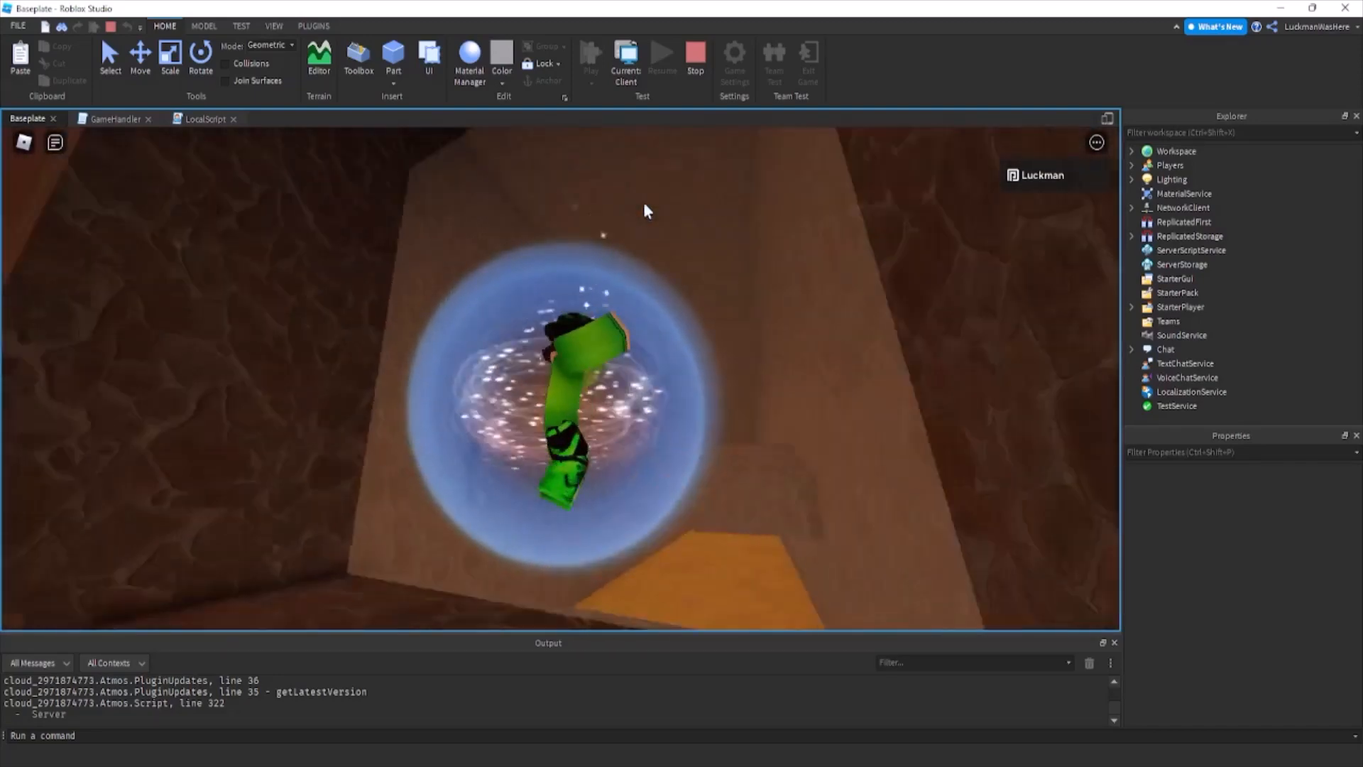
key(shift+F5)
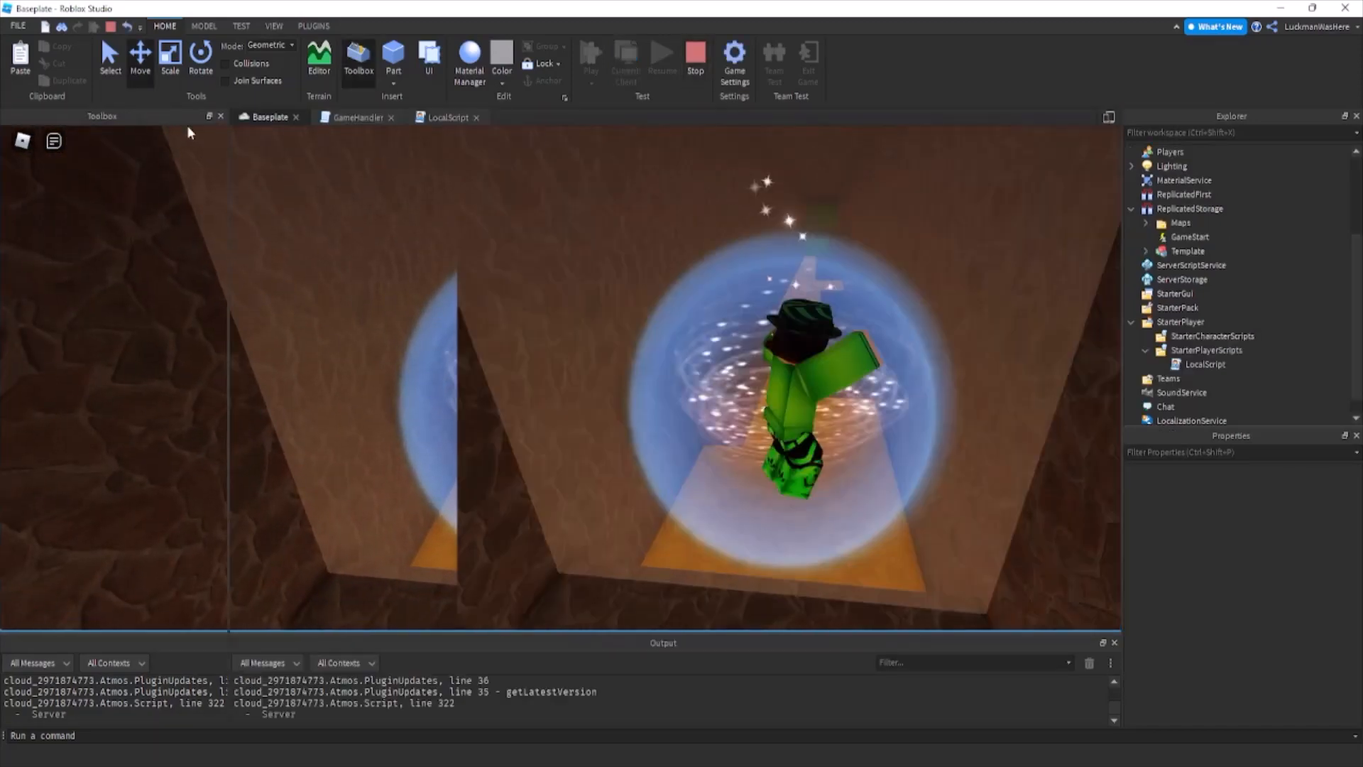
click(221, 116)
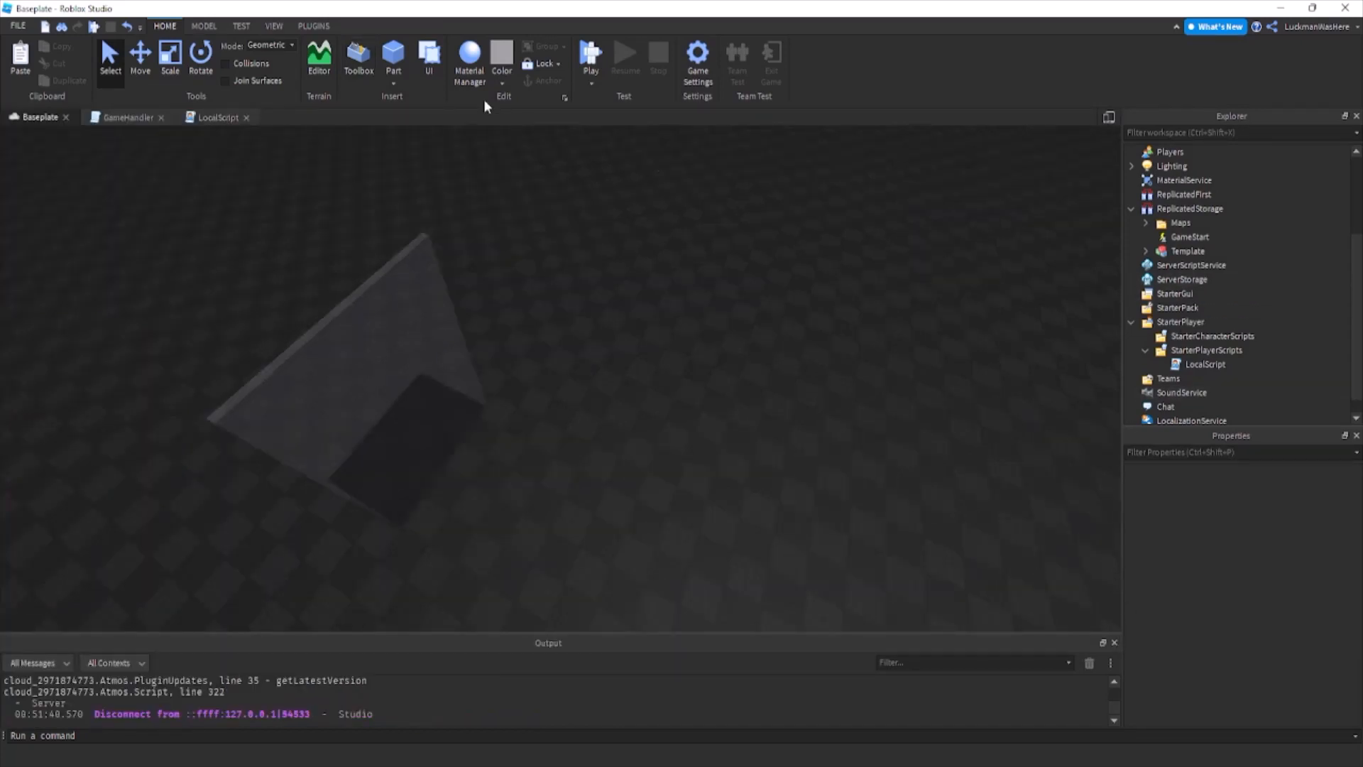
click(358, 60)
Add a ScreenGui to StarterGui and insert a TextLabel inside it.
scroll(1284, 301, down, 1)
click(1178, 275)
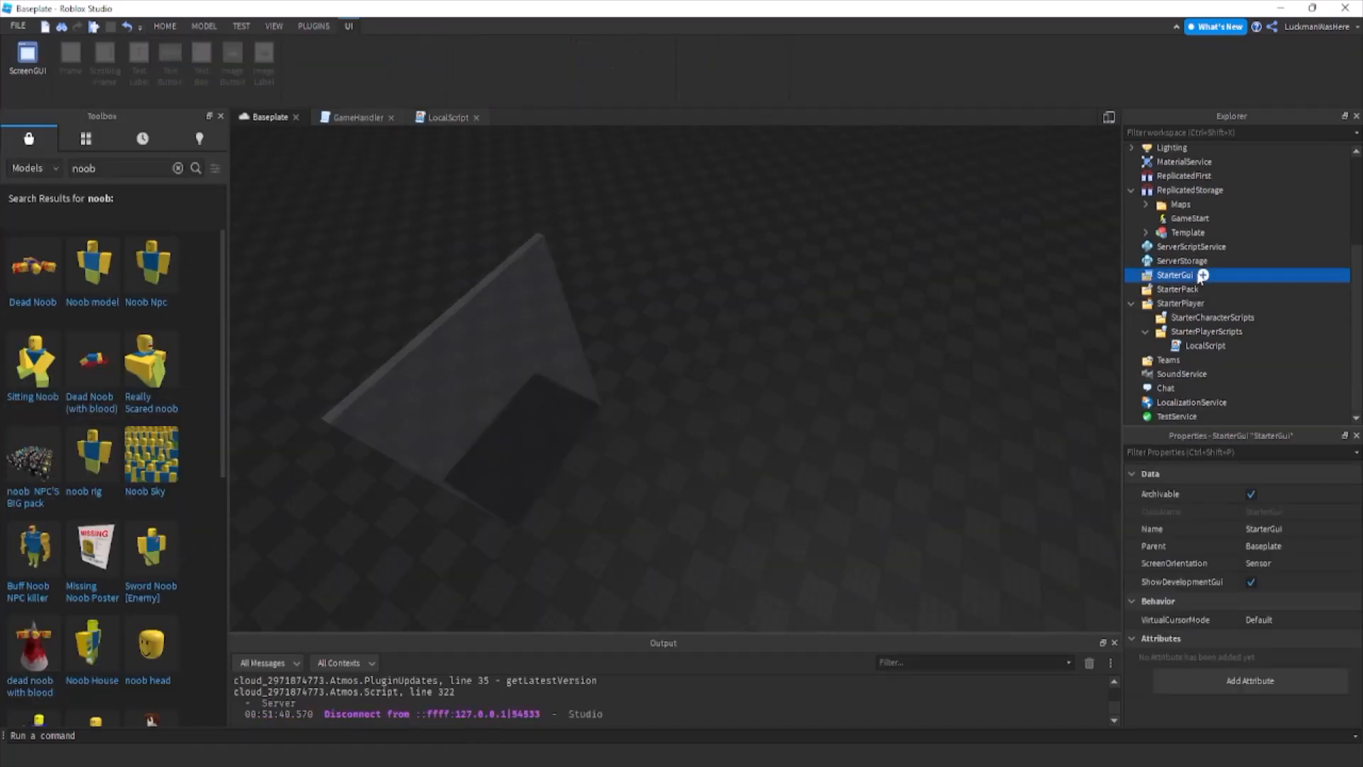
click(1207, 275)
click(1193, 348)
click(1212, 287)
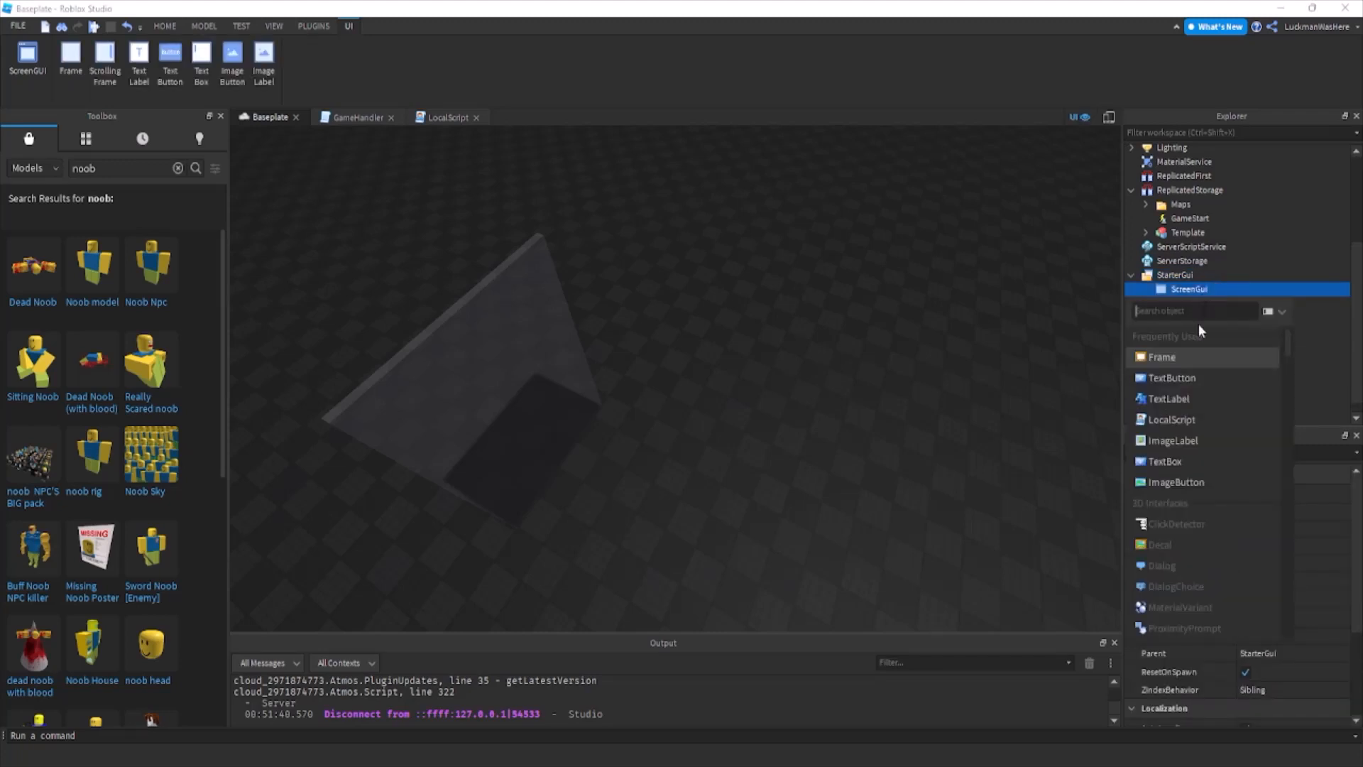
click(1196, 398)
click(1194, 304)
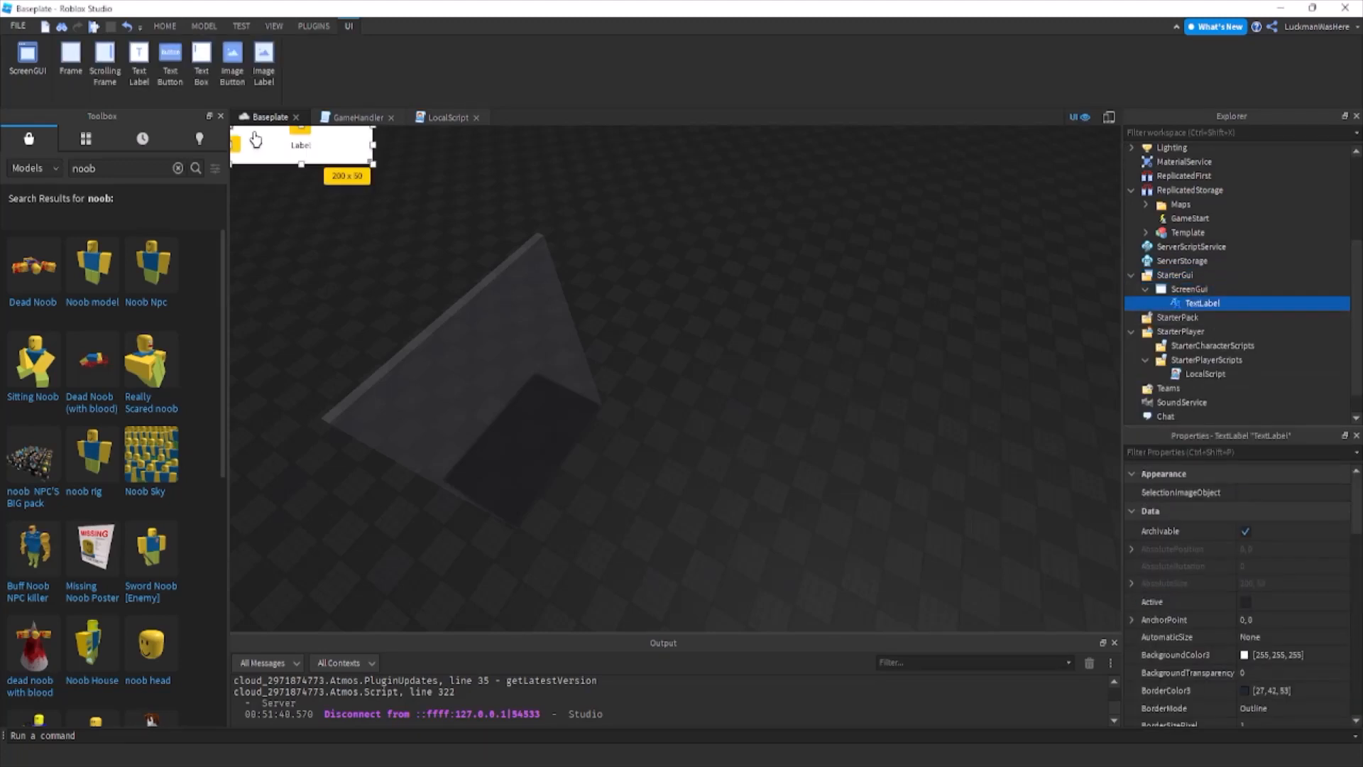
Move the TextLabel down to about 74 pixels from the top and stretch it across the viewport to about 1255 x 132.
drag(265, 153, 268, 222)
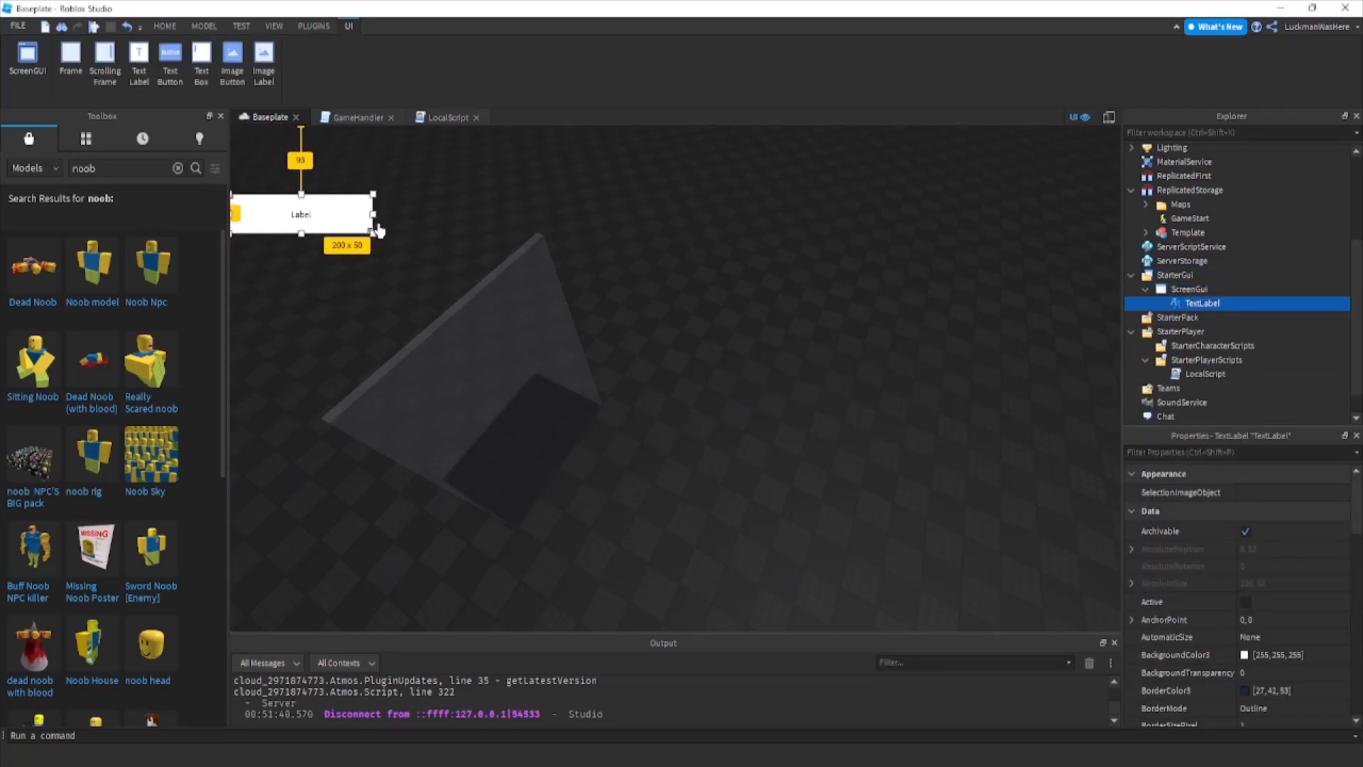
drag(369, 232, 1120, 279)
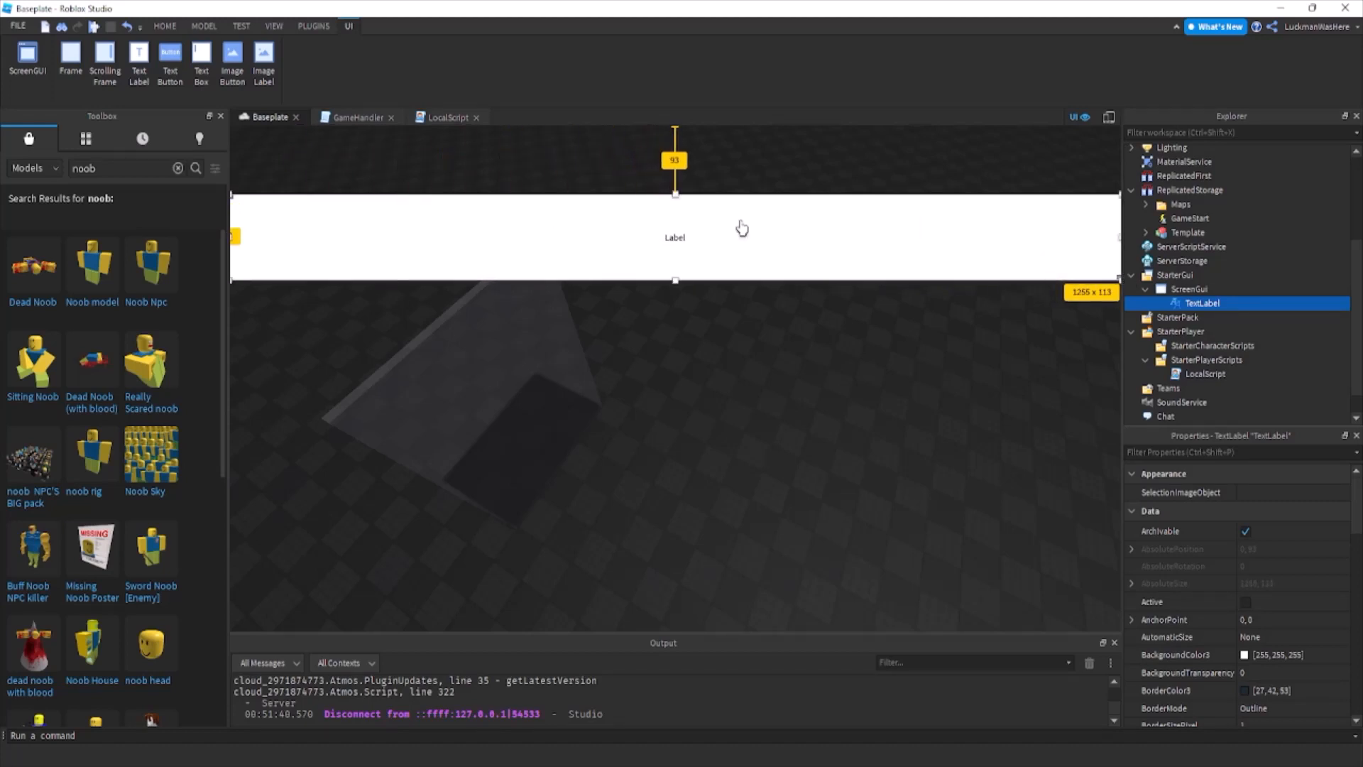
click(1212, 302)
drag(675, 197, 675, 182)
Set the TextLabel's background transparency to 0.5 and its background colour to light grey [198,198,198].
click(1249, 673)
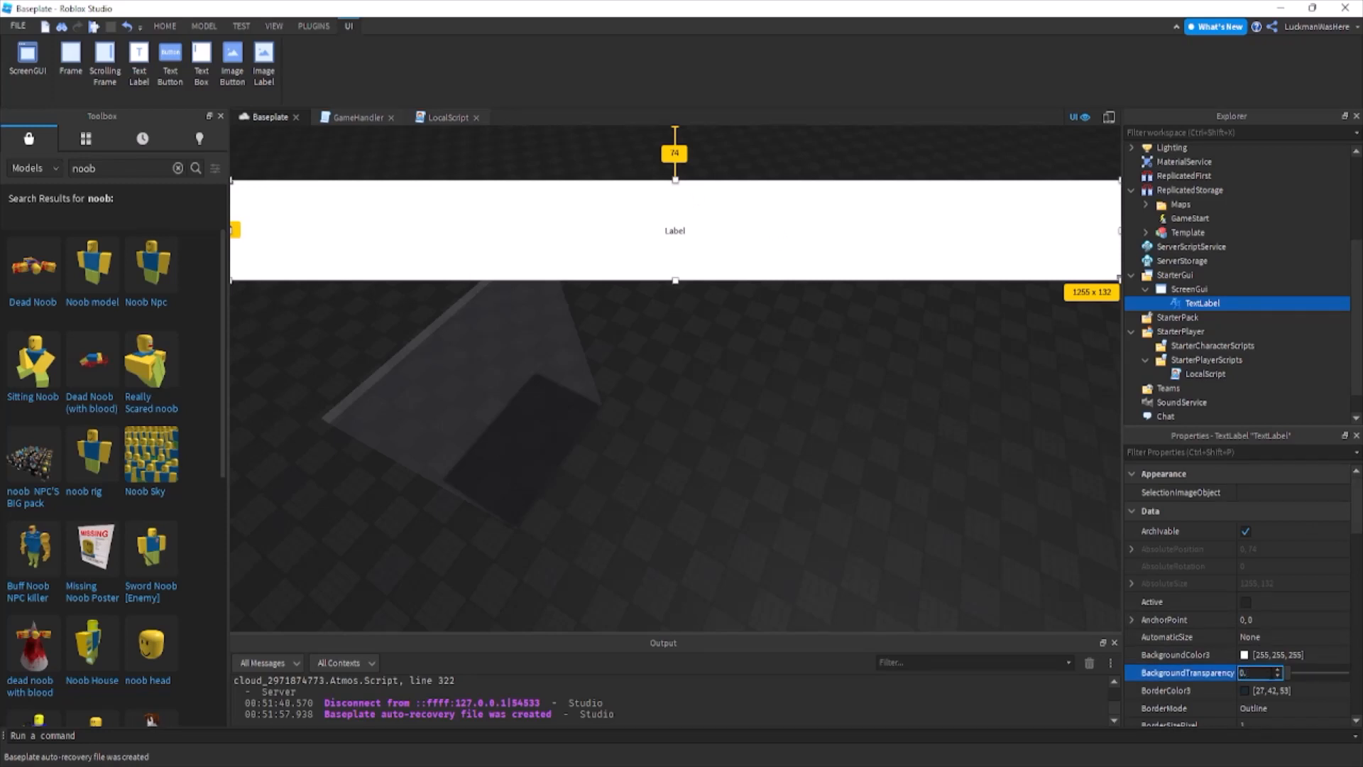
text(5)
key(Return)
click(1243, 655)
click(853, 310)
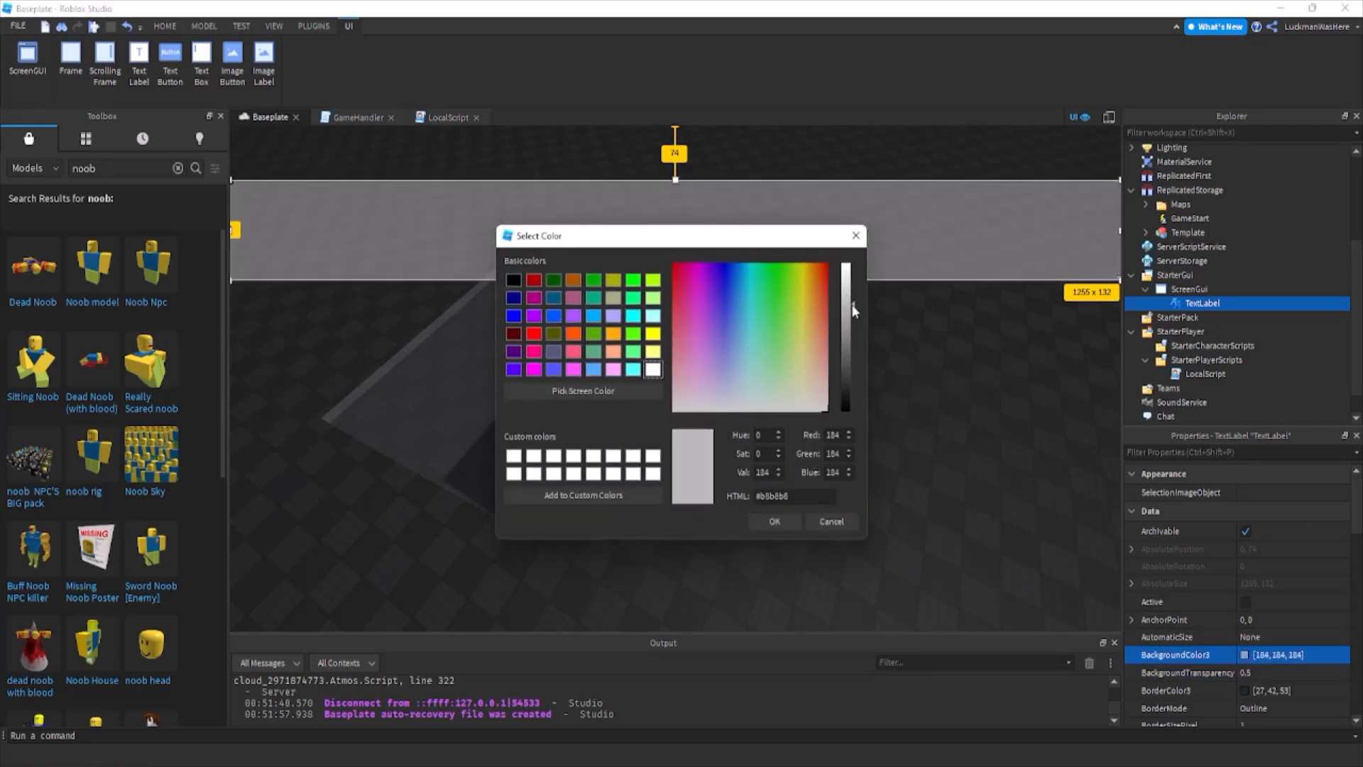
click(853, 302)
click(775, 521)
Set the TextLabel's background transparency to 0.6 and its background colour to grey [171,171,171].
click(1251, 672)
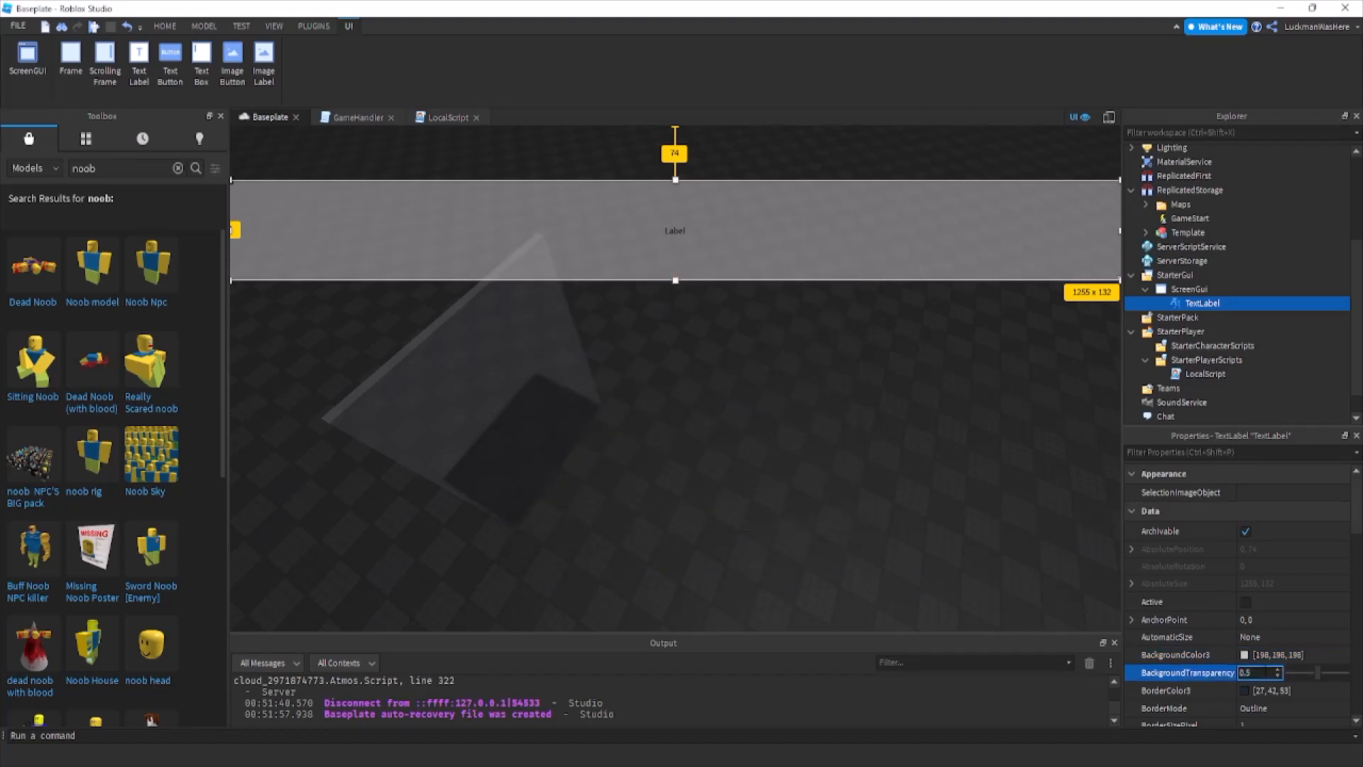
text(0.6)
key(Return)
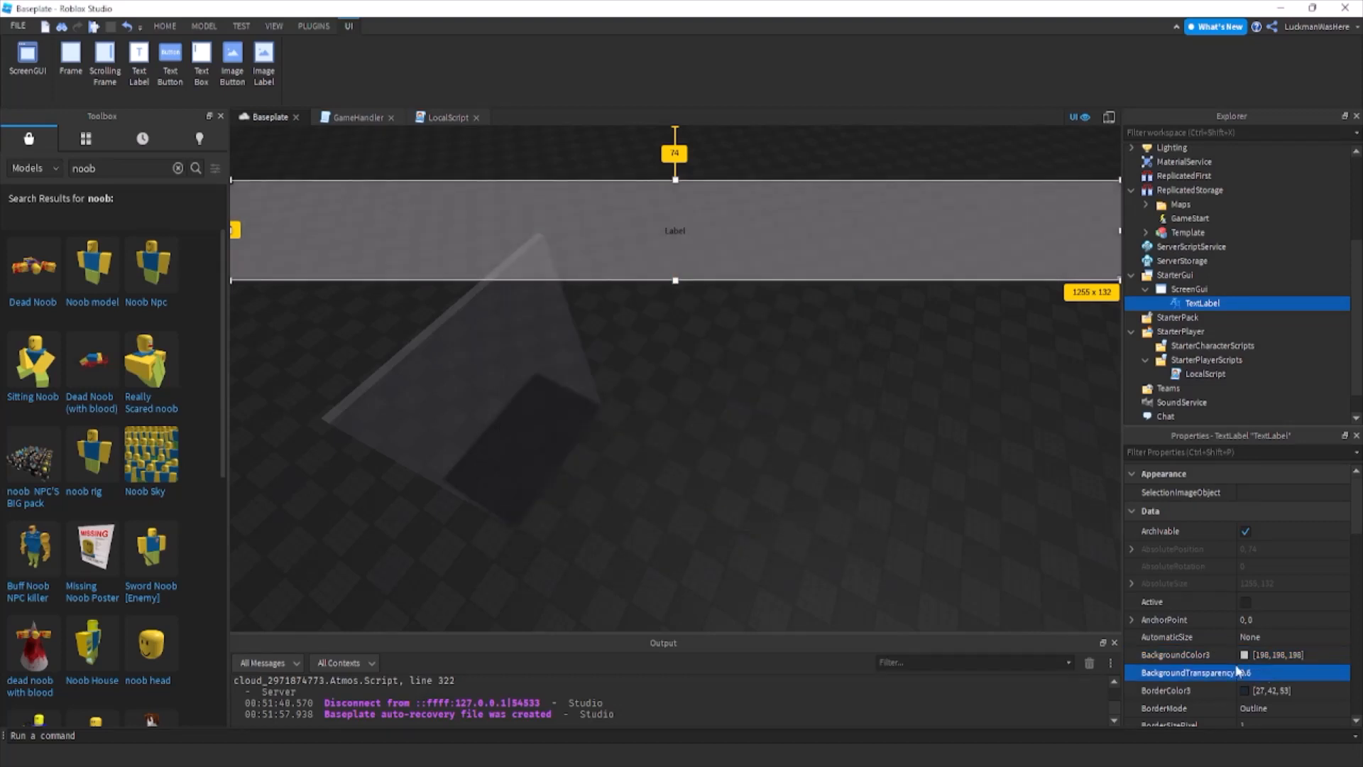
click(1243, 655)
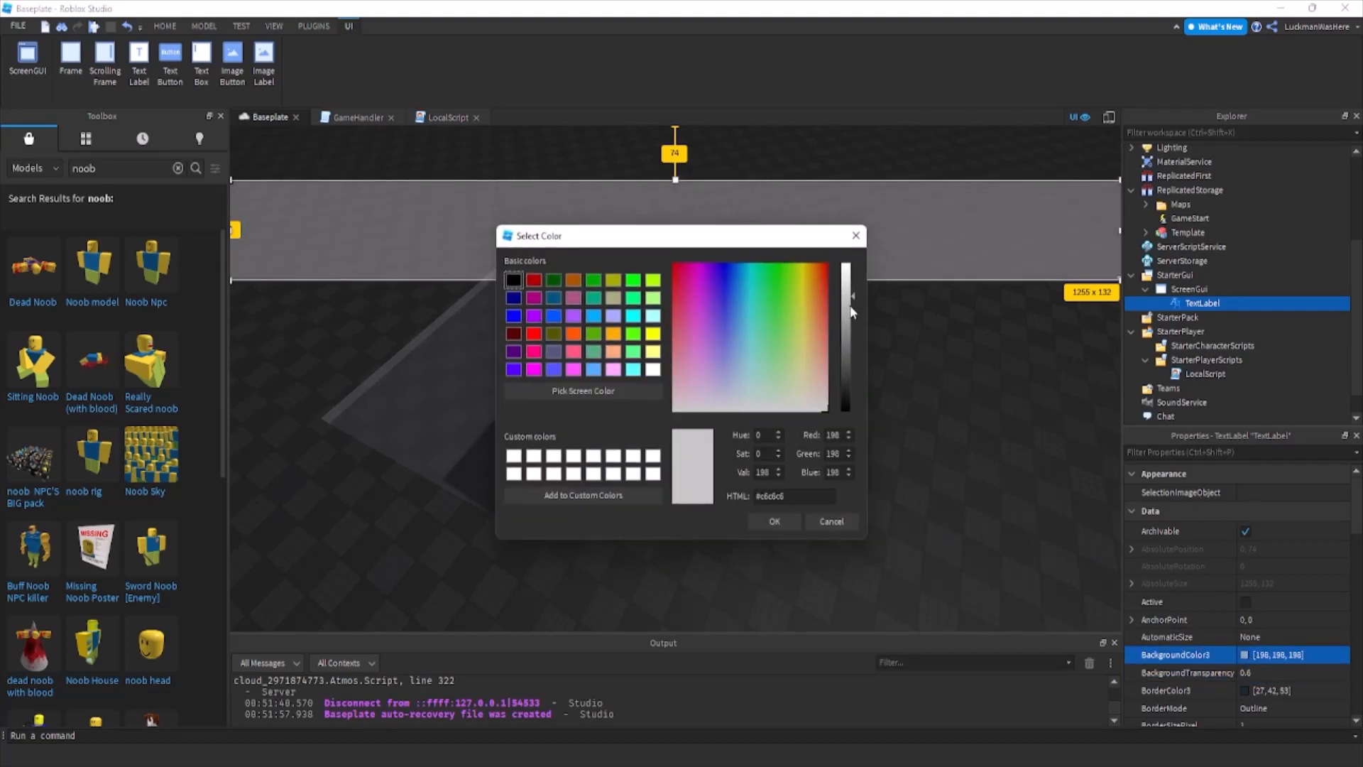
click(852, 312)
click(773, 522)
click(851, 530)
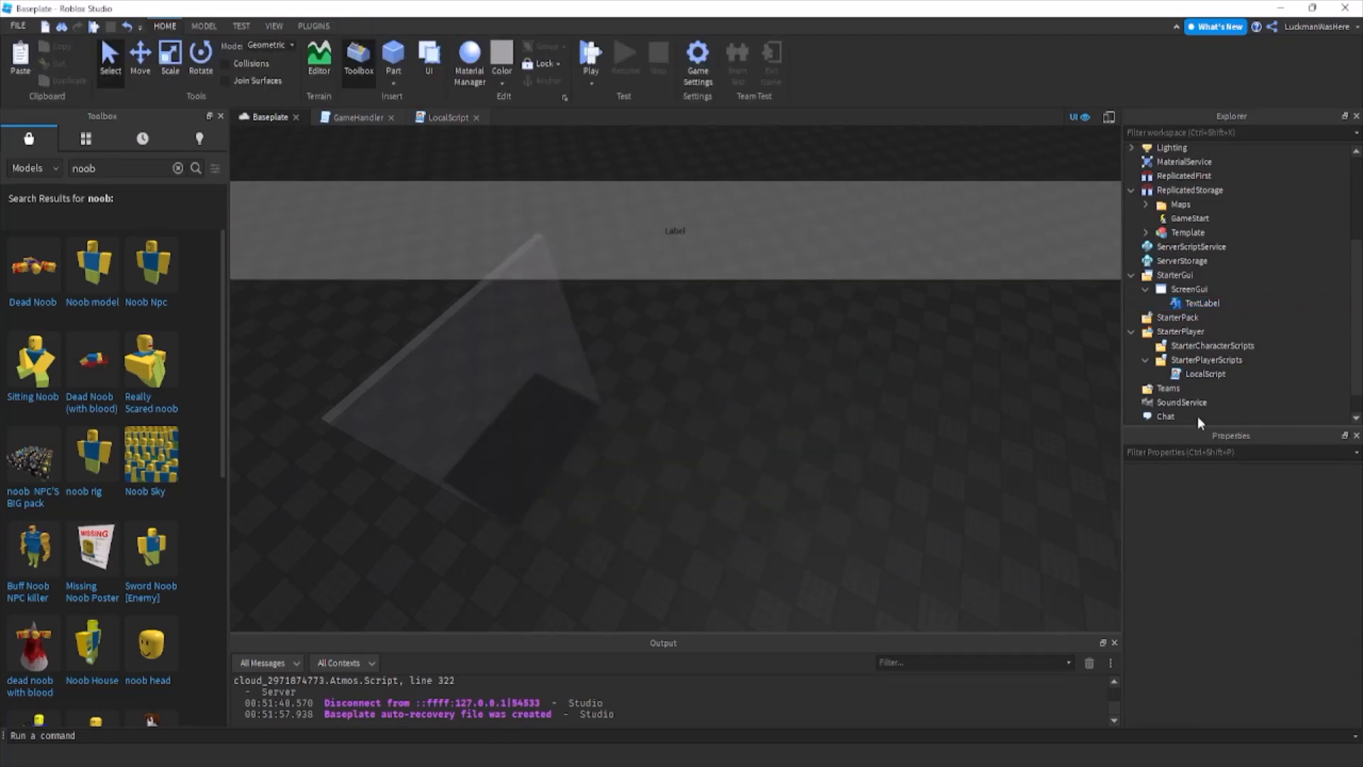
Enable TextScaled for the TextLabel inside the ScreenGui.
click(1184, 316)
click(1185, 304)
scroll(1270, 596, down, 10)
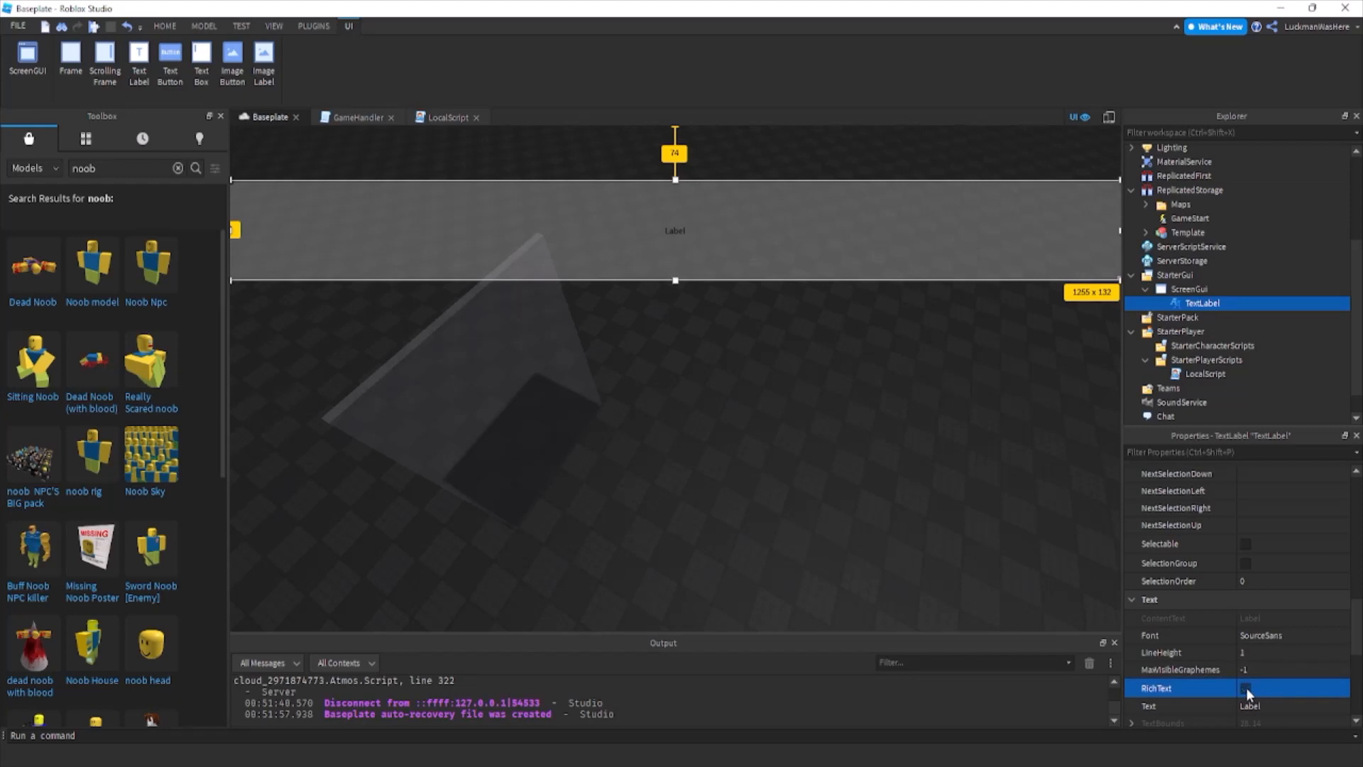
scroll(1247, 688, down, 5)
click(1255, 558)
click(1253, 560)
Try the Nunito font on the TextLabel, and set its font to Ubuntu.
scroll(1255, 559, up, 3)
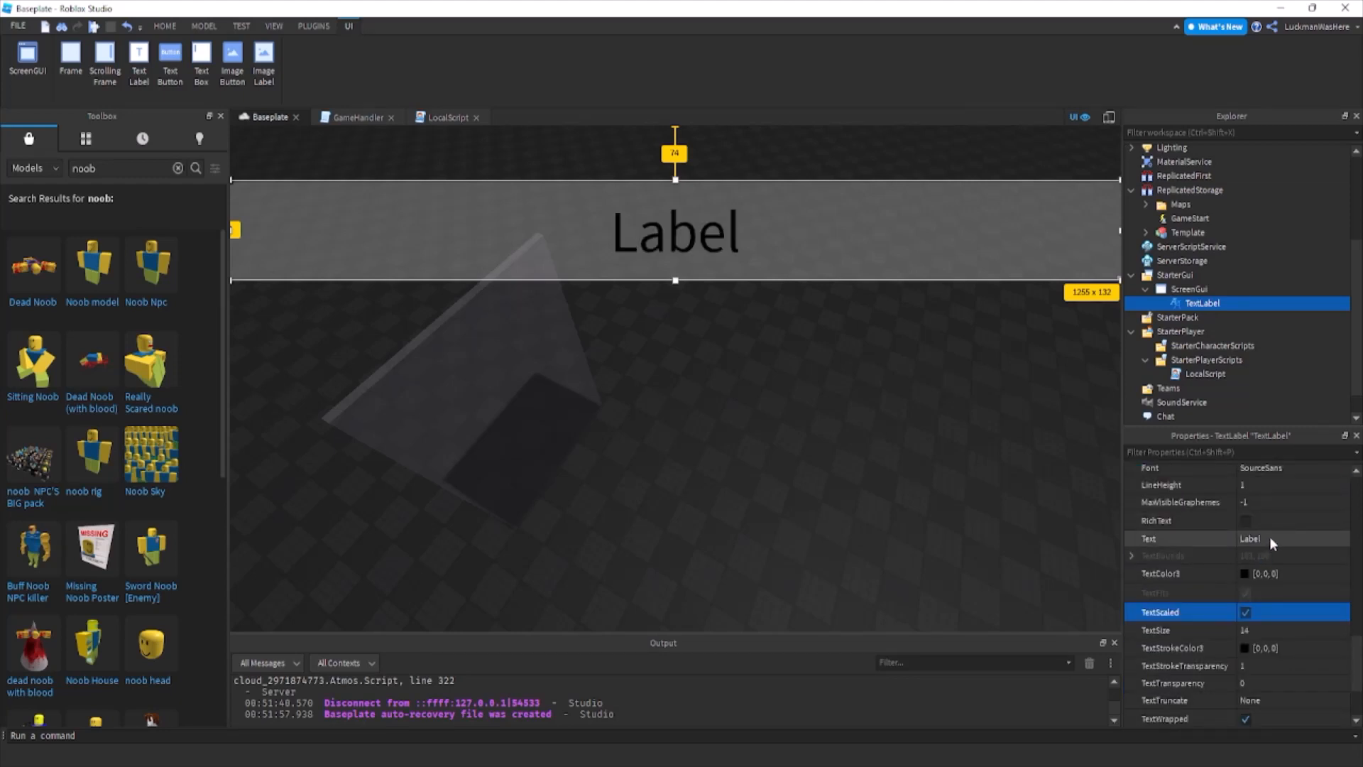
click(1270, 524)
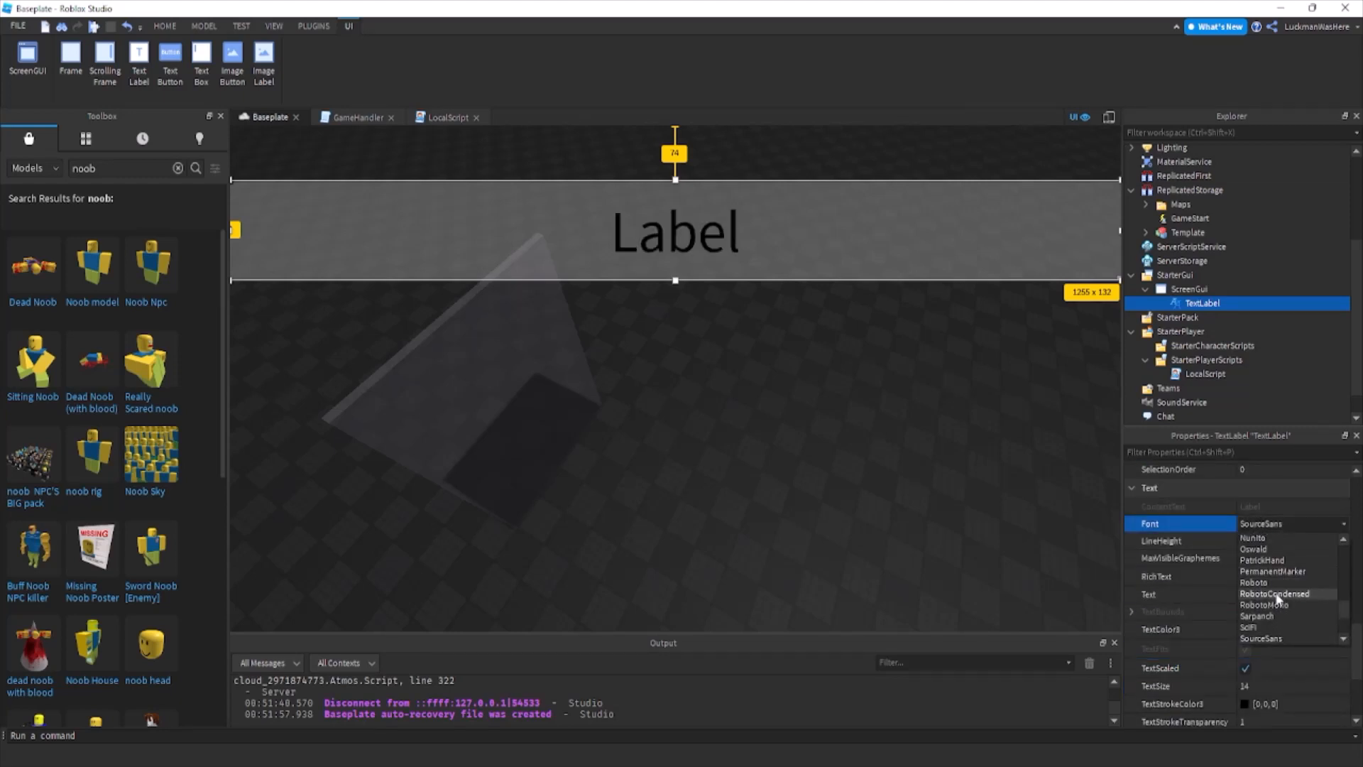
click(1261, 539)
click(1262, 527)
scroll(1256, 582, down, 2)
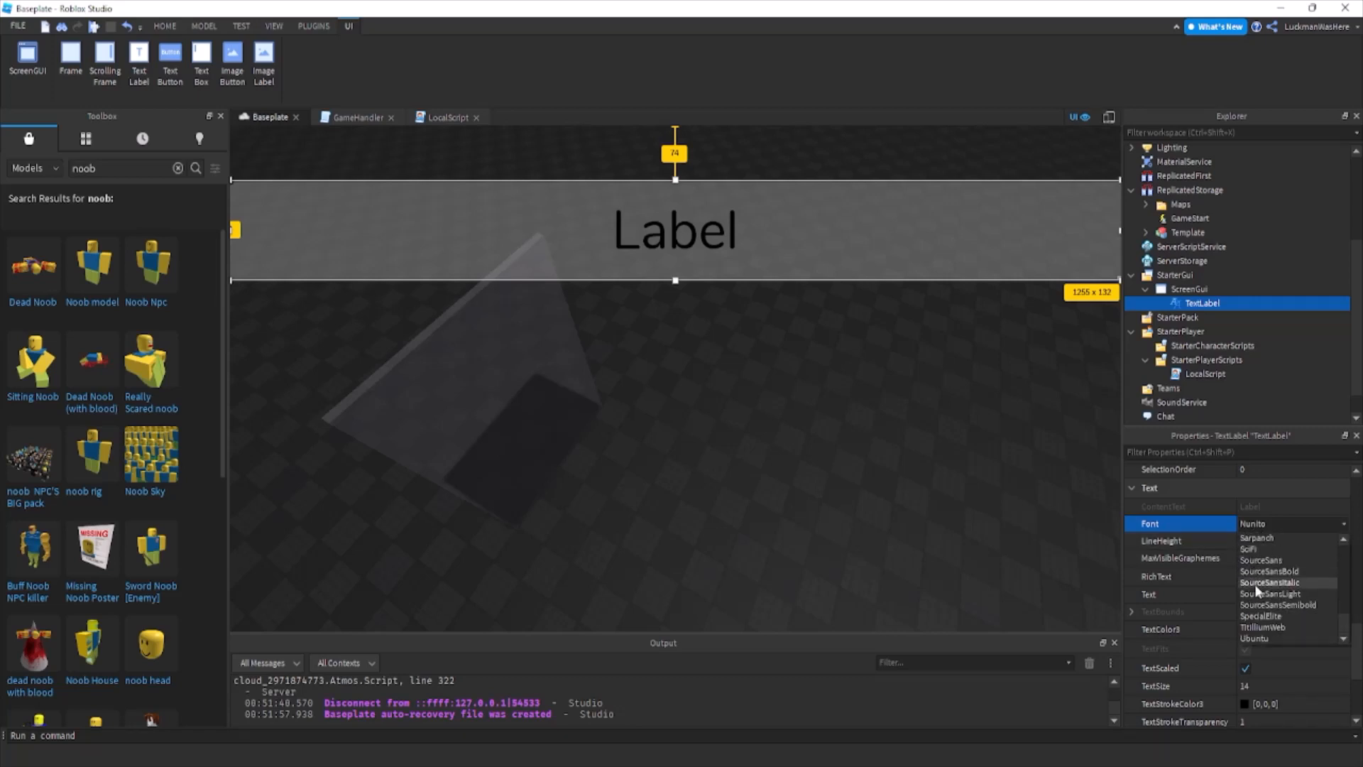
click(1256, 630)
Set the TextLabel's text to "Intermission".
click(1285, 596)
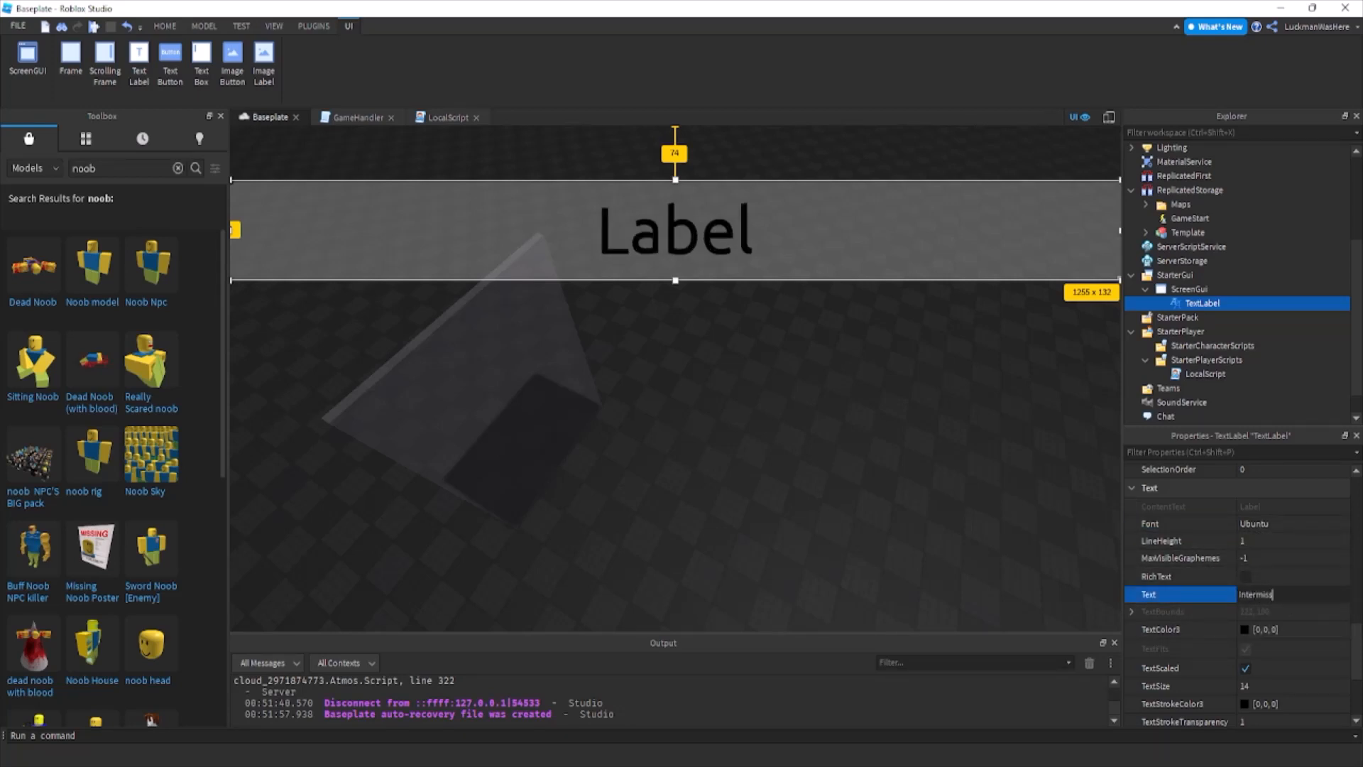
text(Intermission)
key(Return)
Insert a StringValue into Workspace and set its value to "hello there!".
scroll(1191, 327, up, 3)
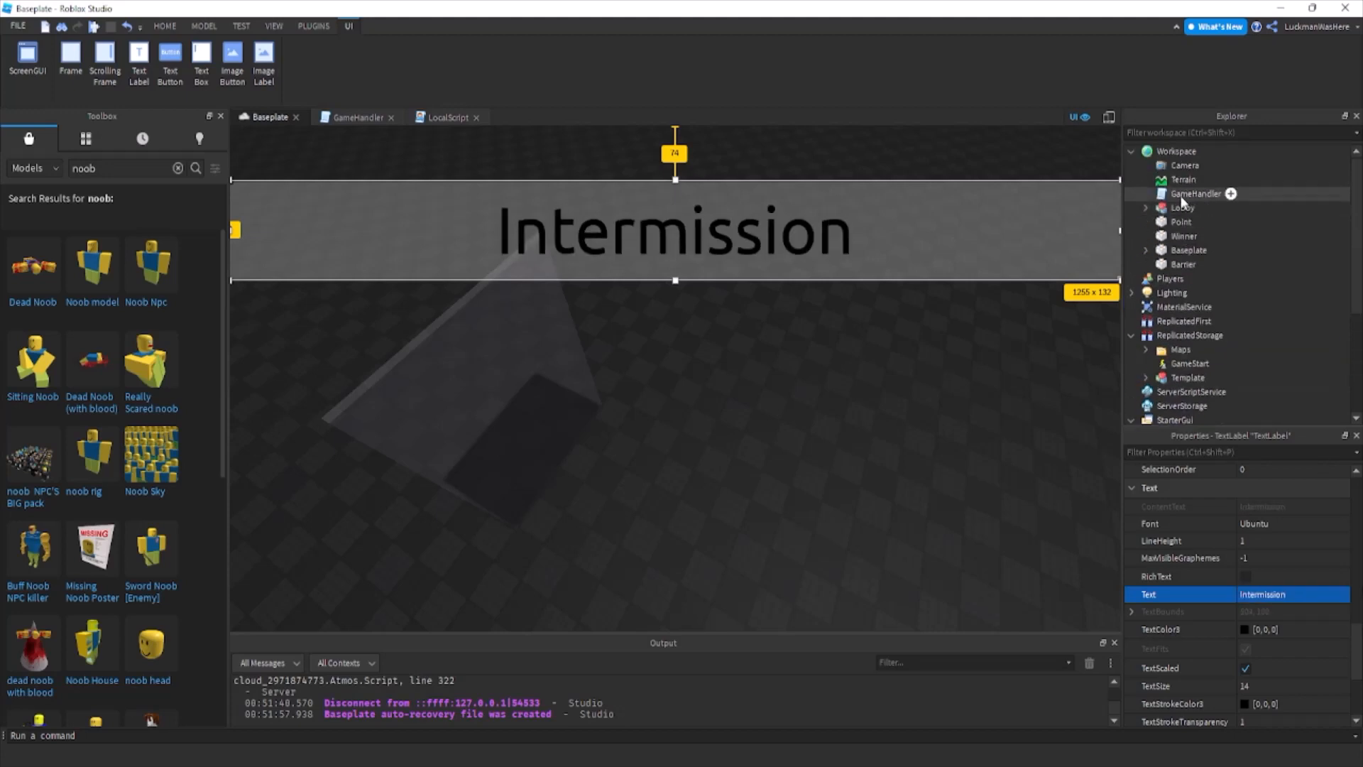
click(1206, 152)
text(string)
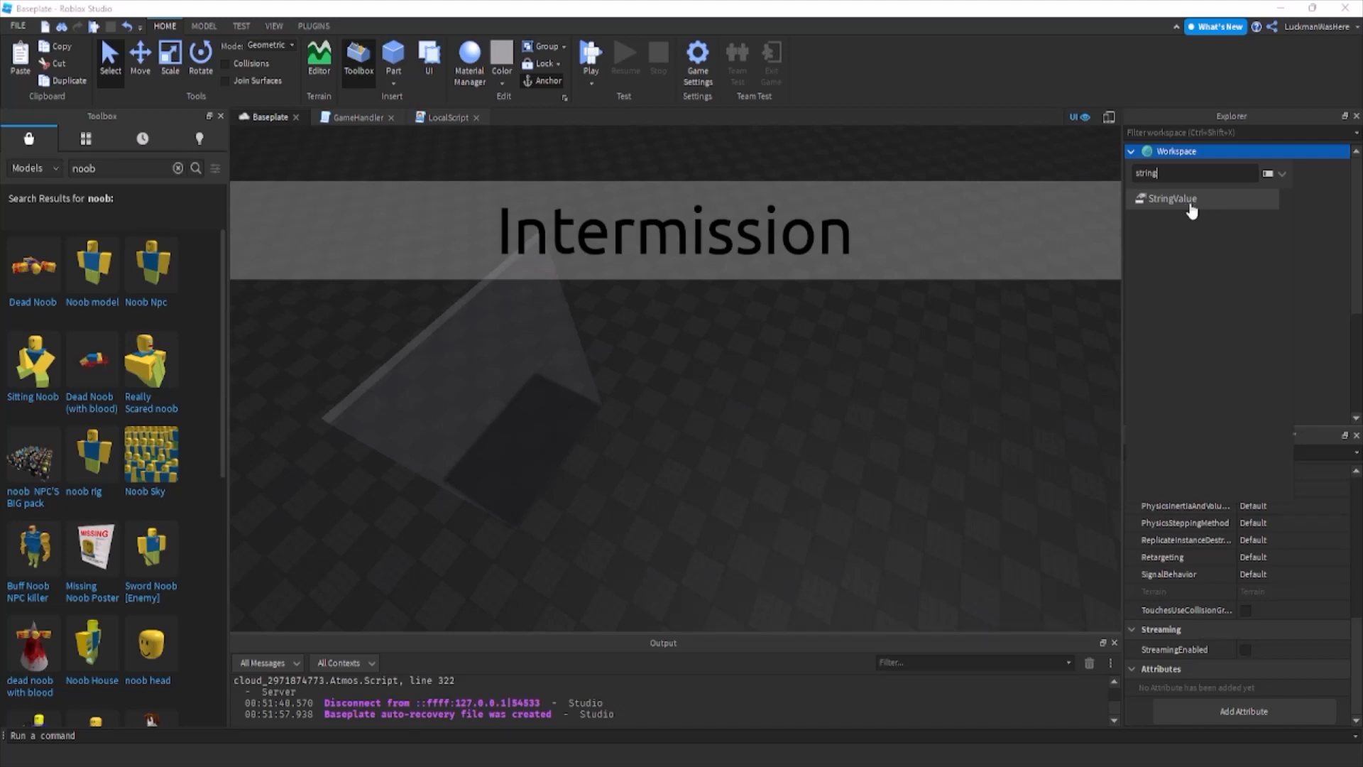
click(1192, 211)
click(1281, 562)
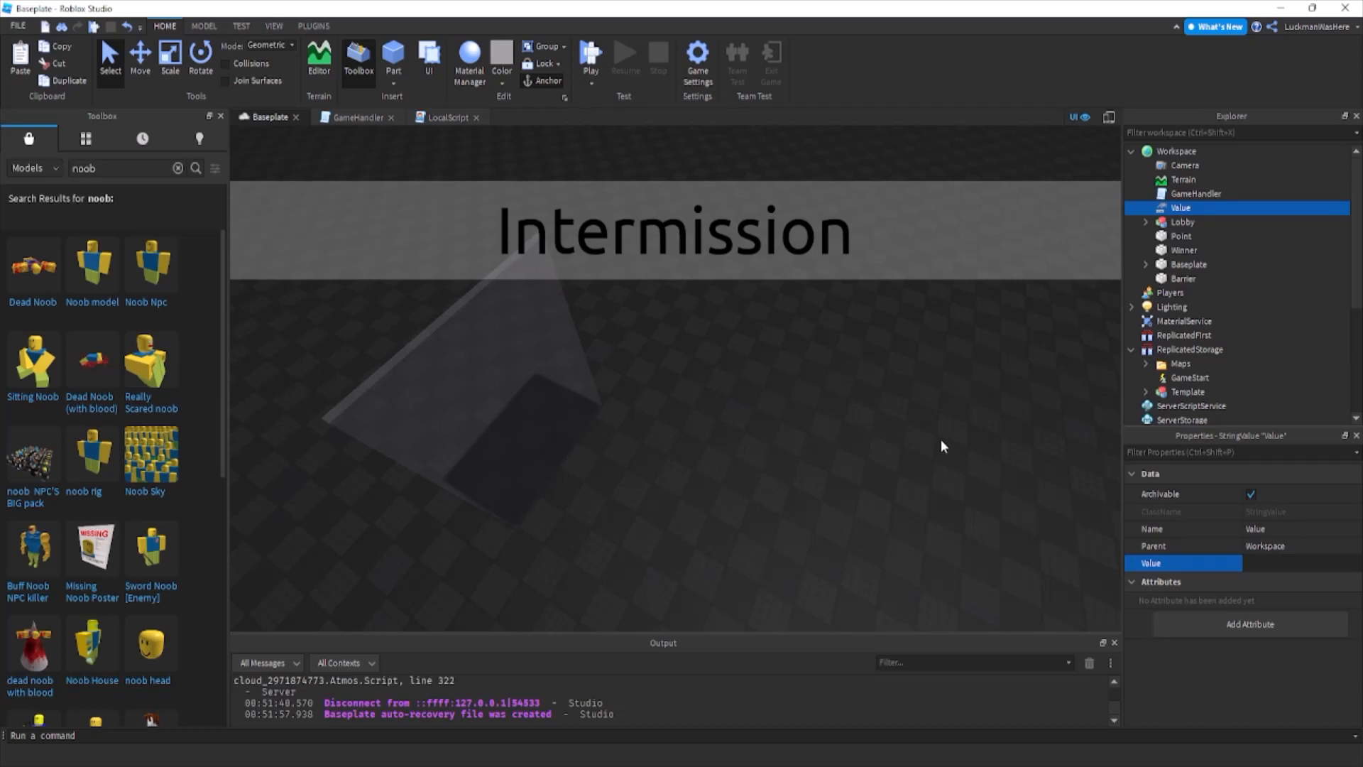
text(hello there!)
key(Return)
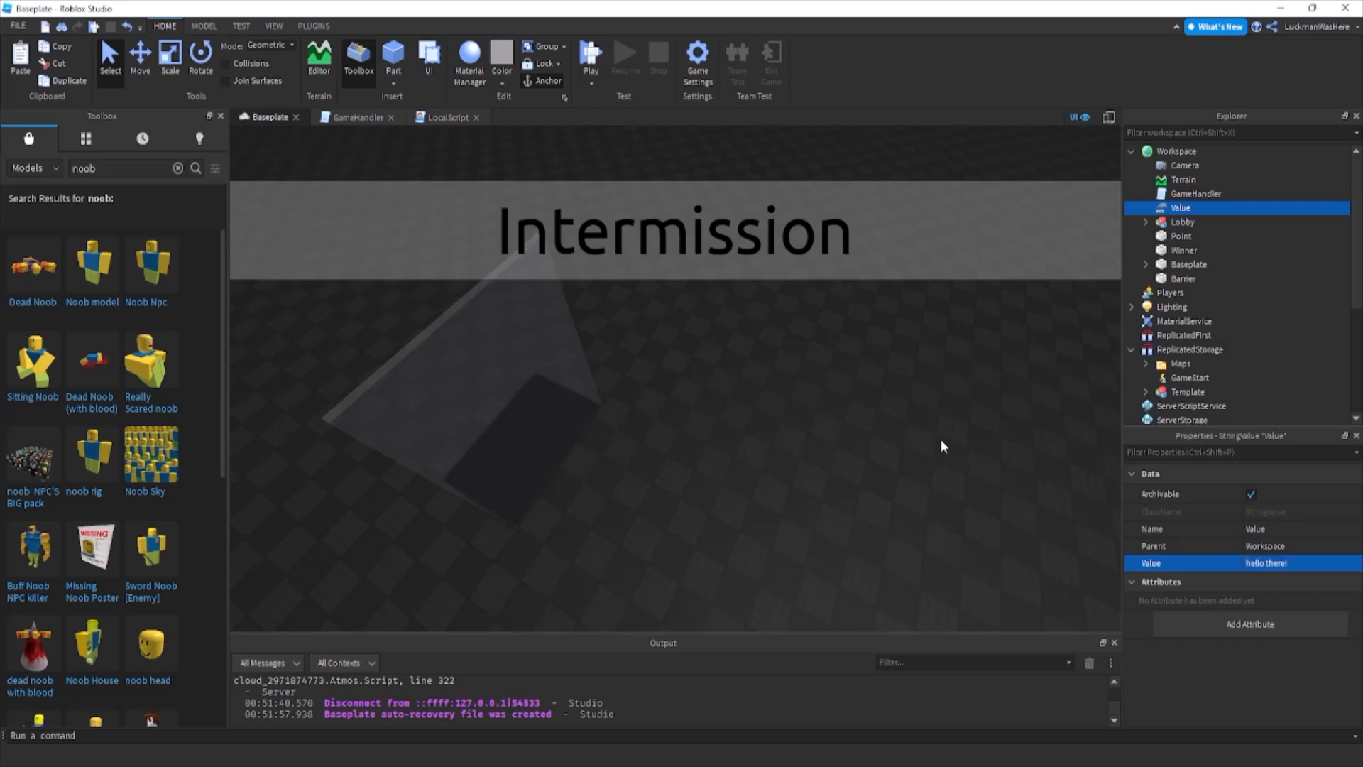
Add a Script inside the TextLabel and remove its default print line.
scroll(1212, 327, down, 5)
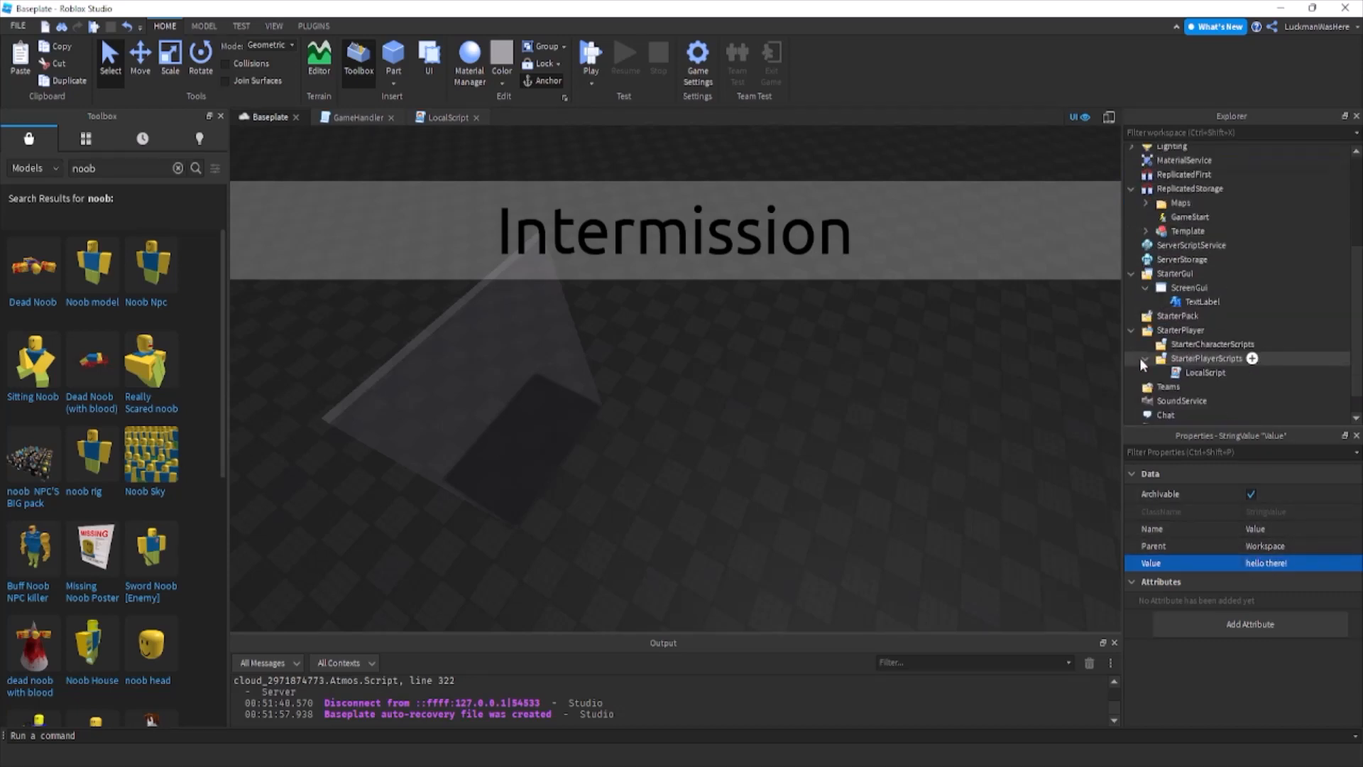
click(1230, 303)
click(1228, 302)
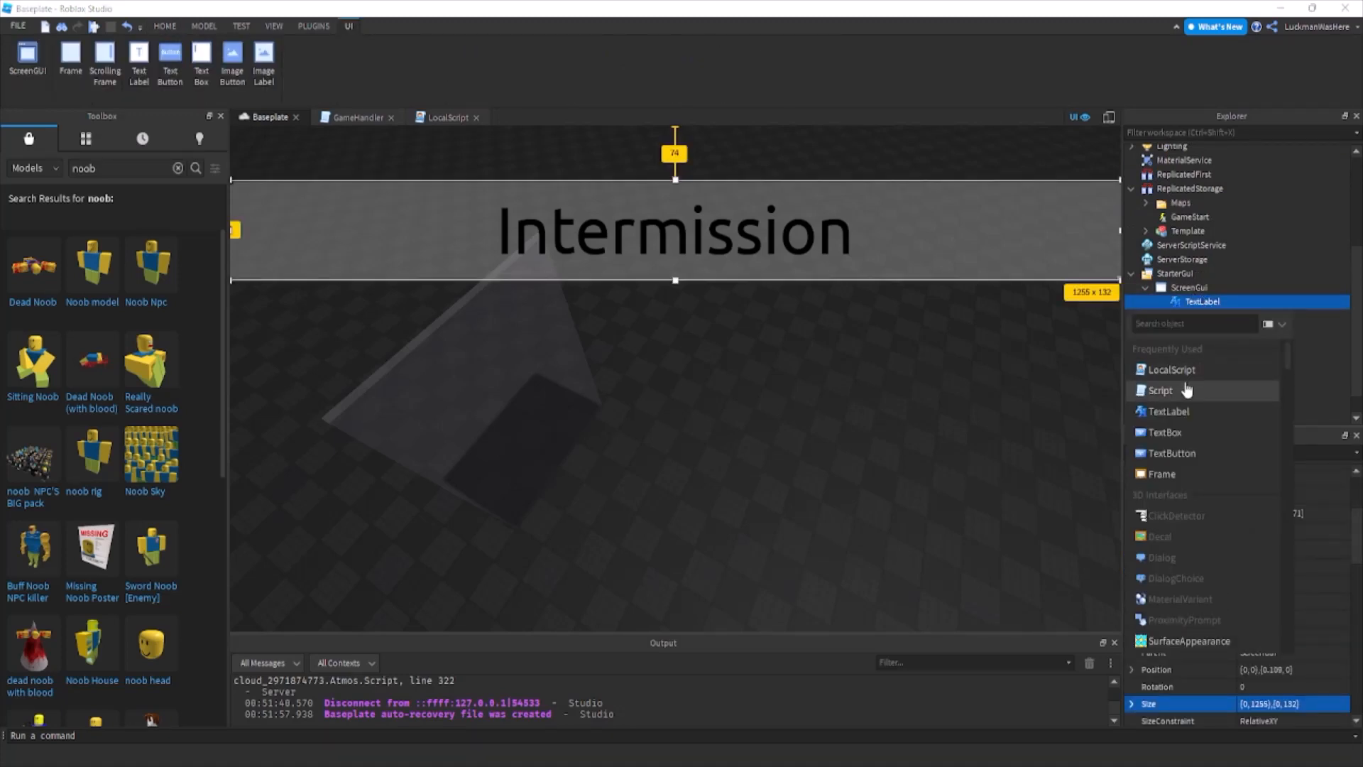
click(1171, 389)
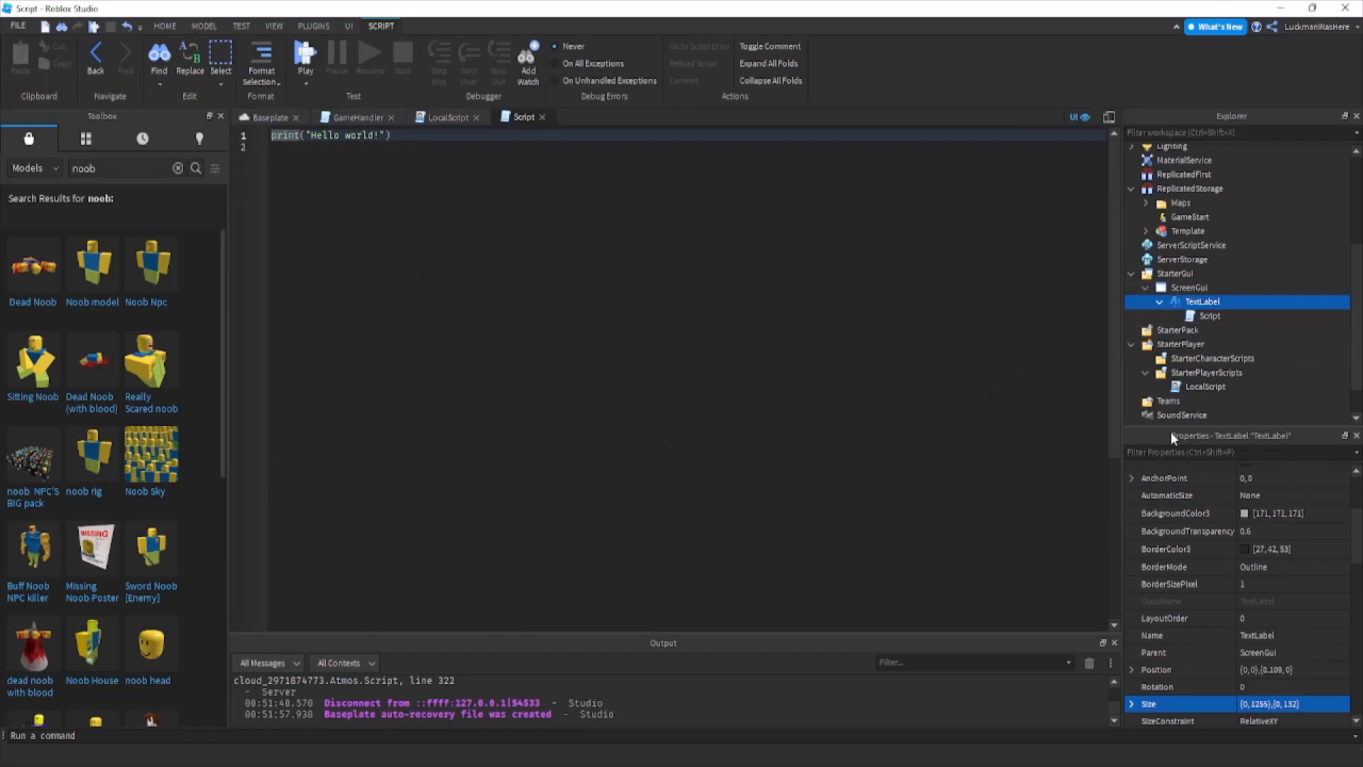
key(BackSpace)
key(Return)
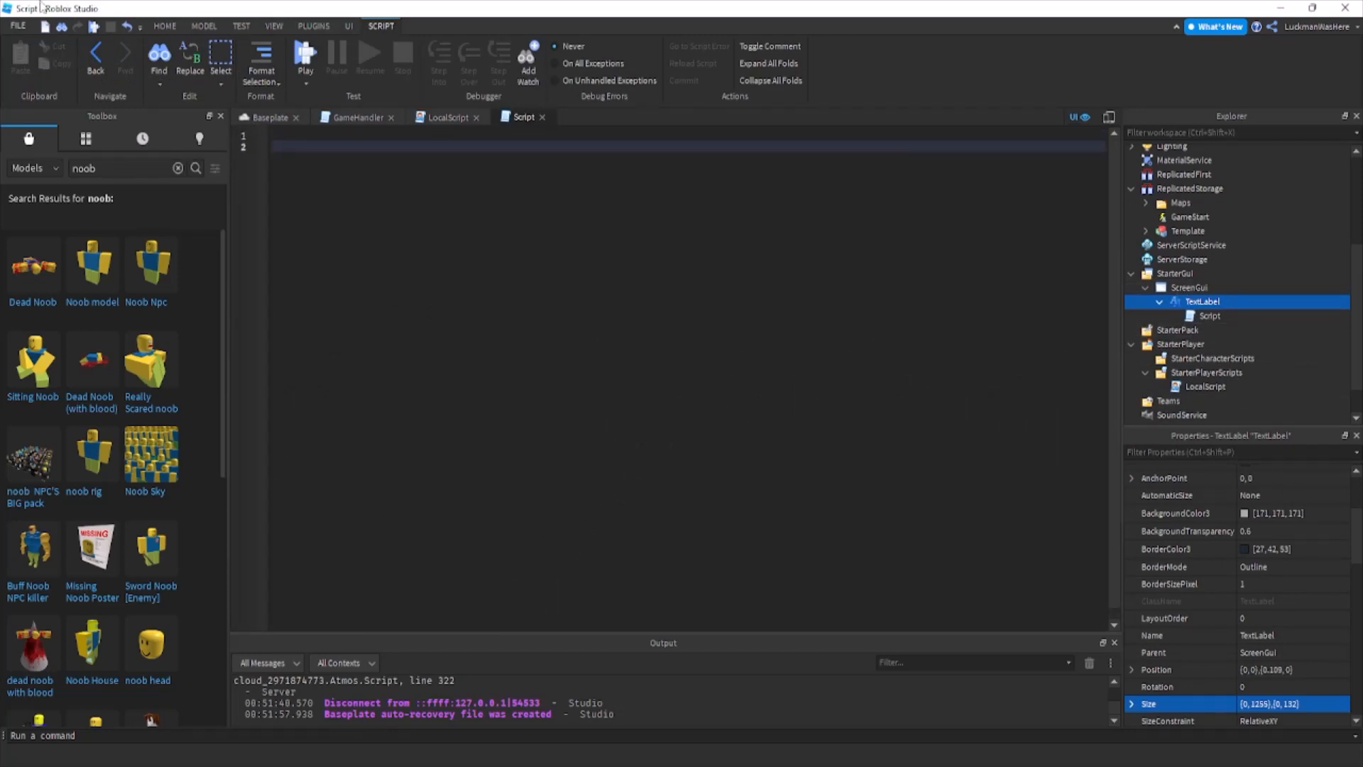
text(while )
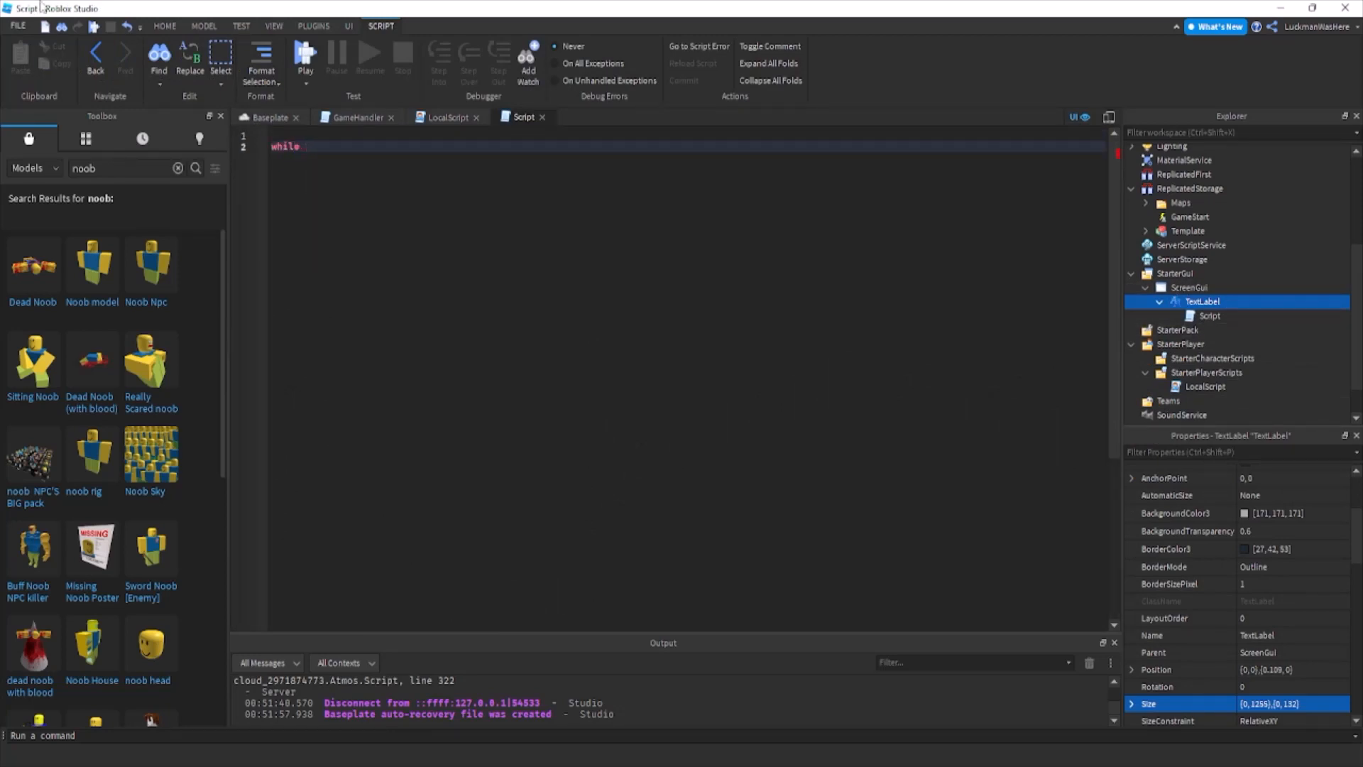
text(wwa)
key(BackSpace)
Start a game.Workspace. reference in the TextLabel's Script and rename the StringValue in Workspace as Text.
text(game.Workspace.)
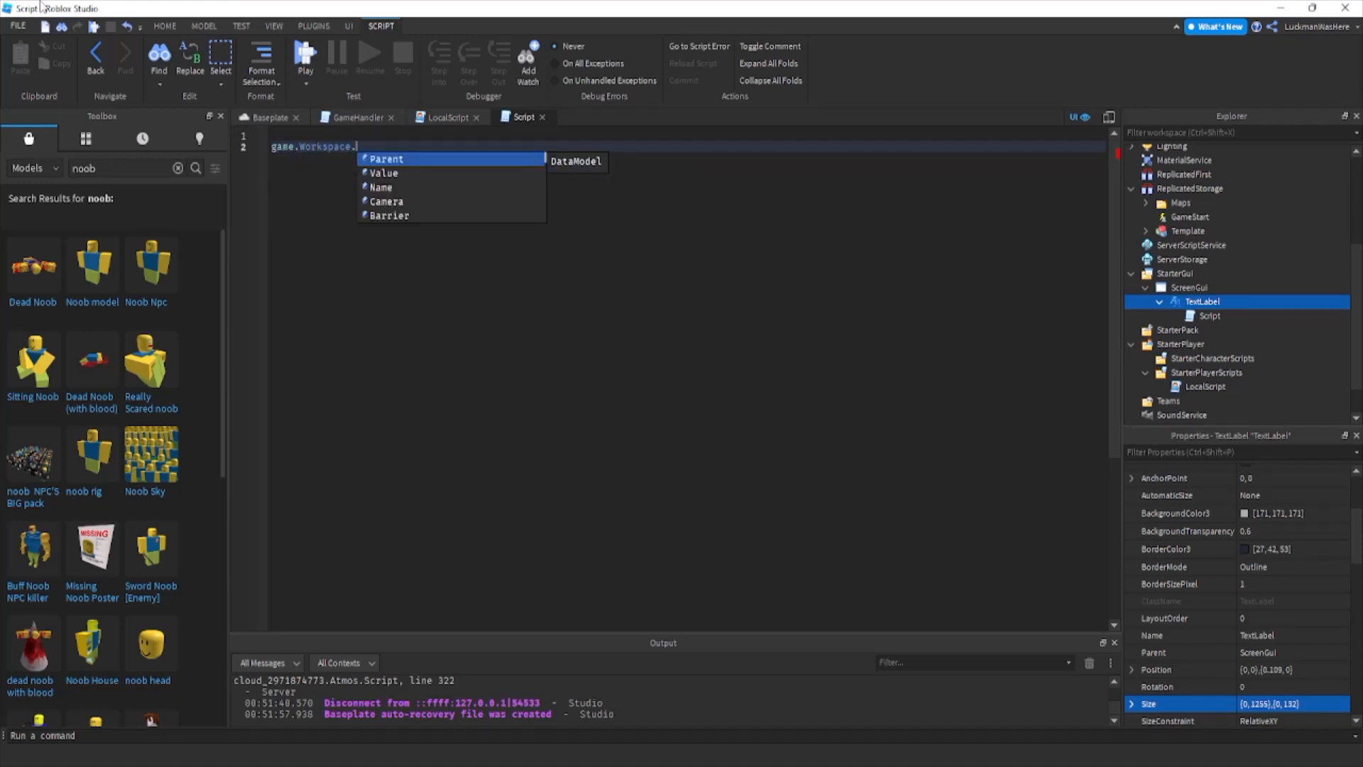
scroll(1204, 235, up, 4)
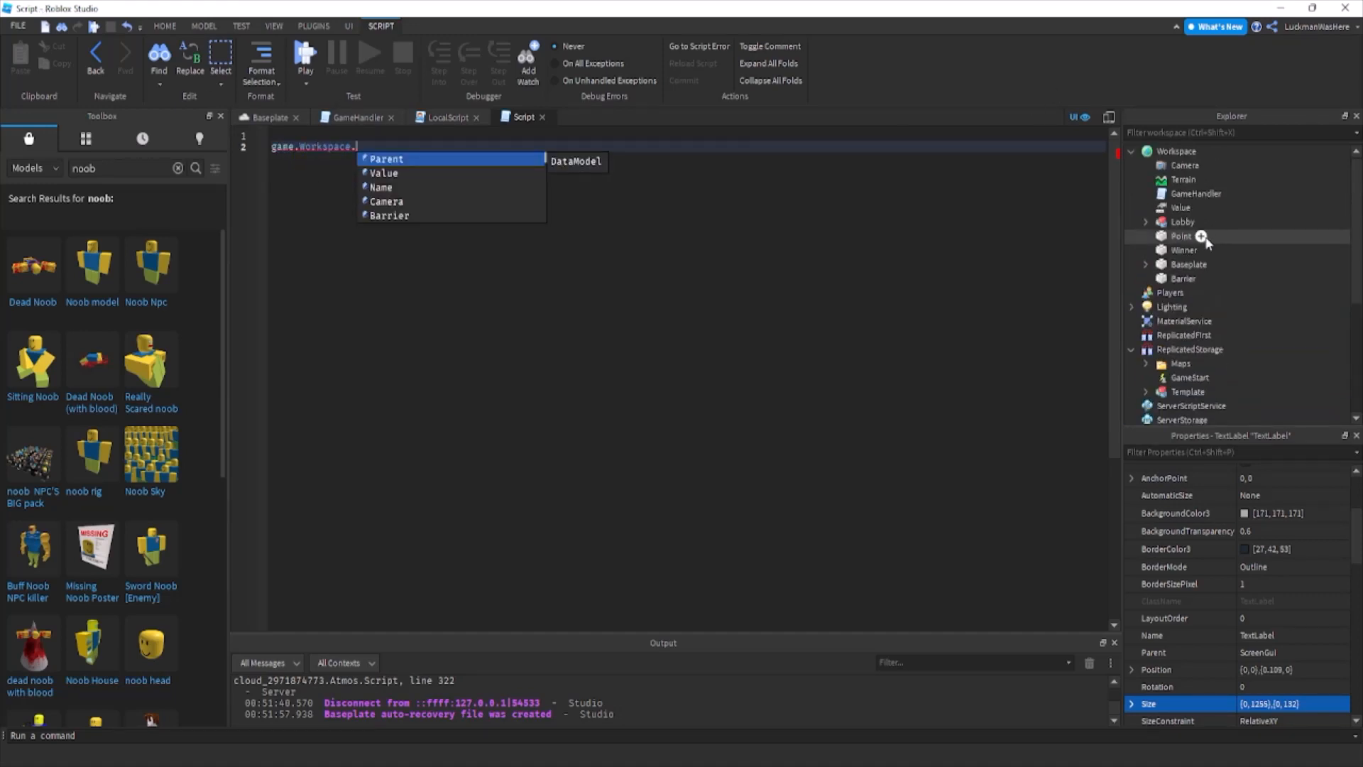
double_click(1181, 208)
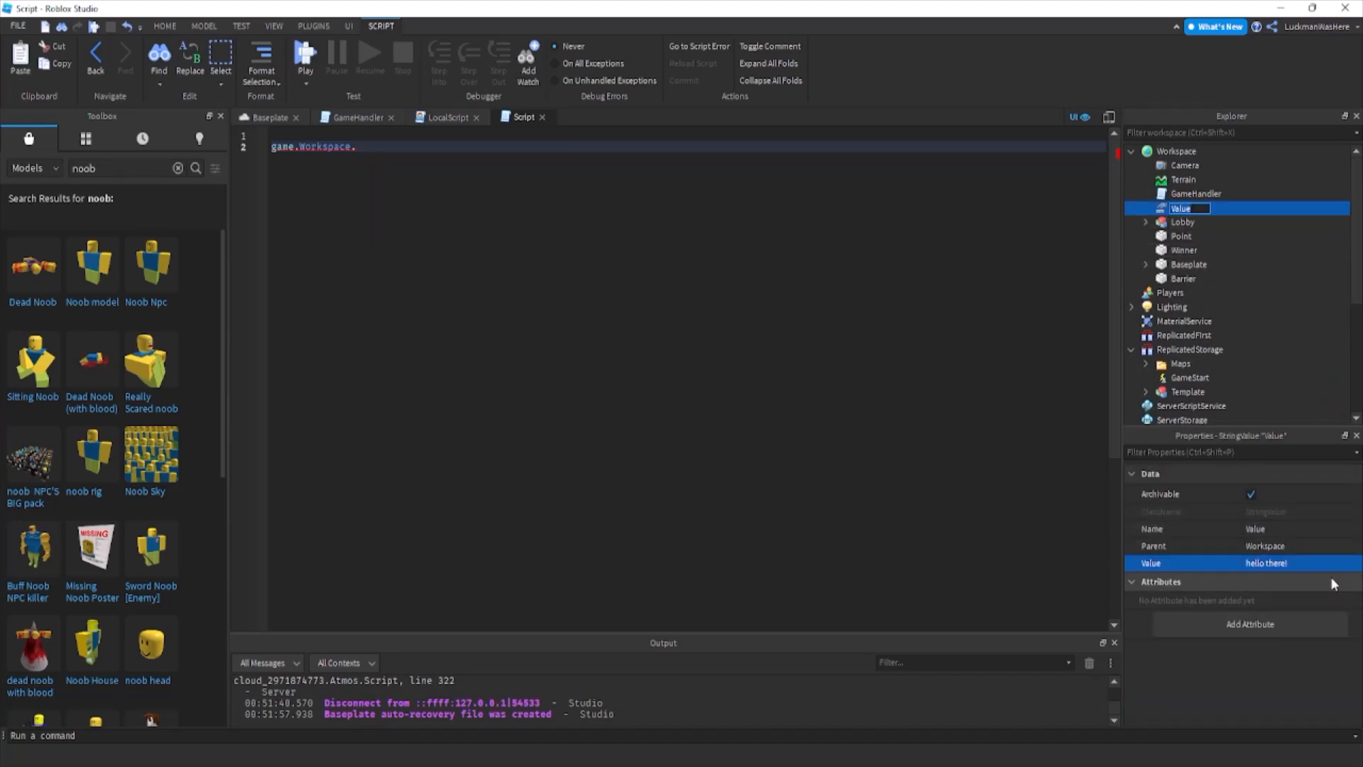
key(Return)
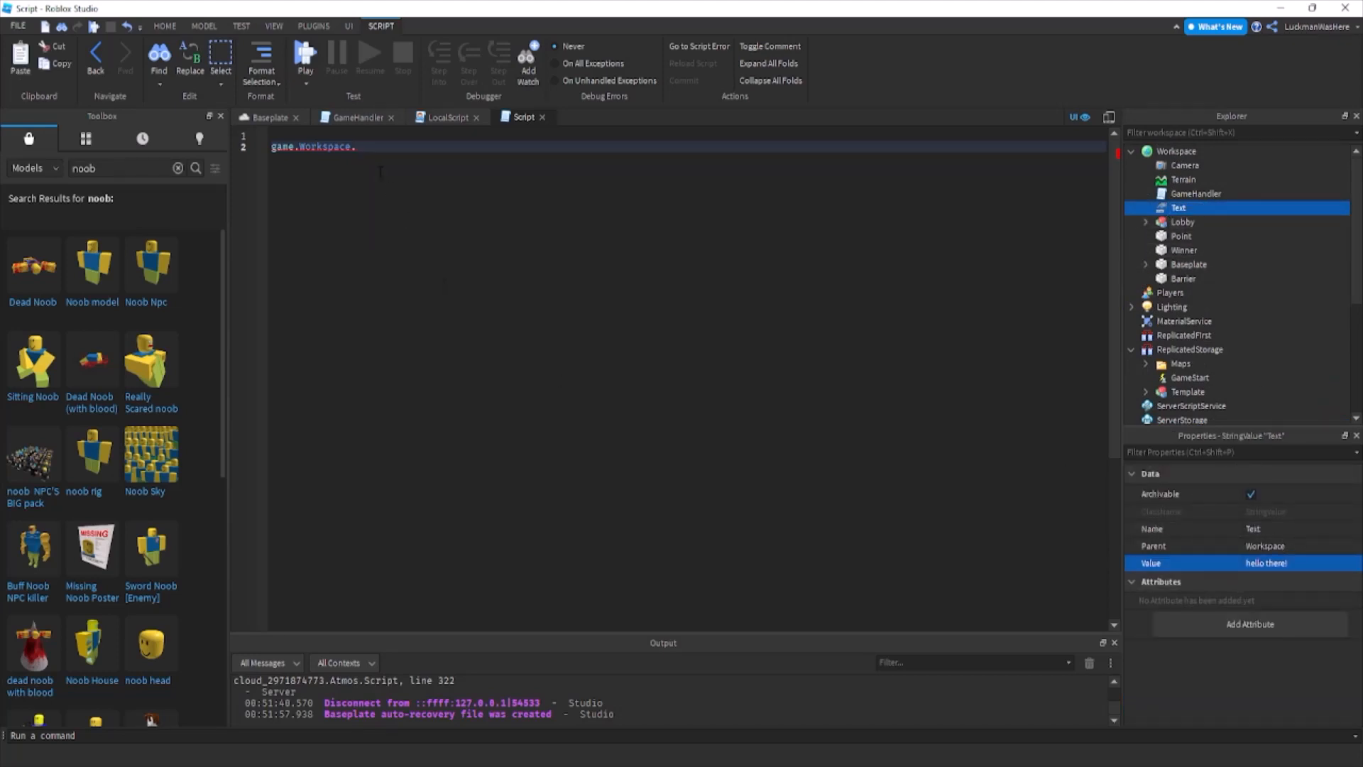
Complete the script line as game.Workspace.Text:GetPropertyChangedSignal("Value"):Connect(function().
click(381, 173)
text(Te)
click(419, 156)
text(:)
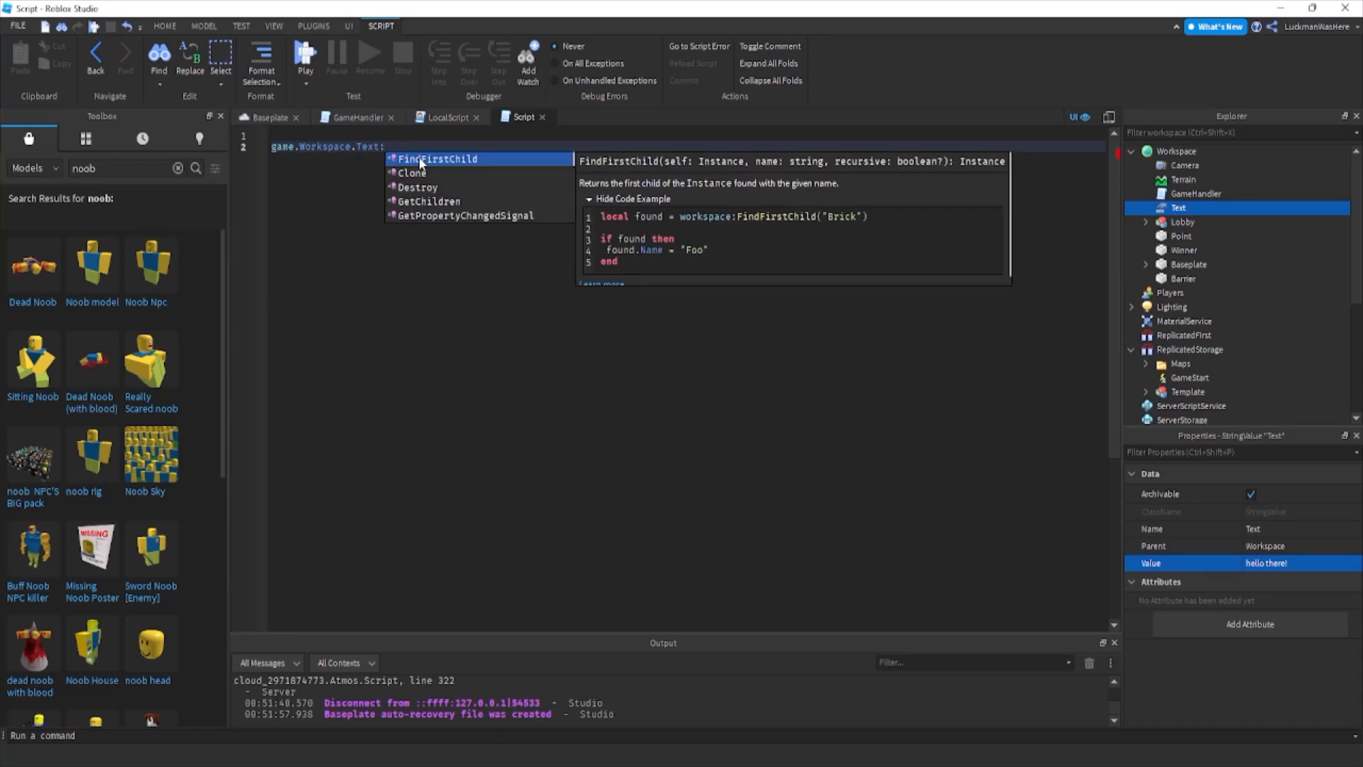
text(Get)
click(420, 171)
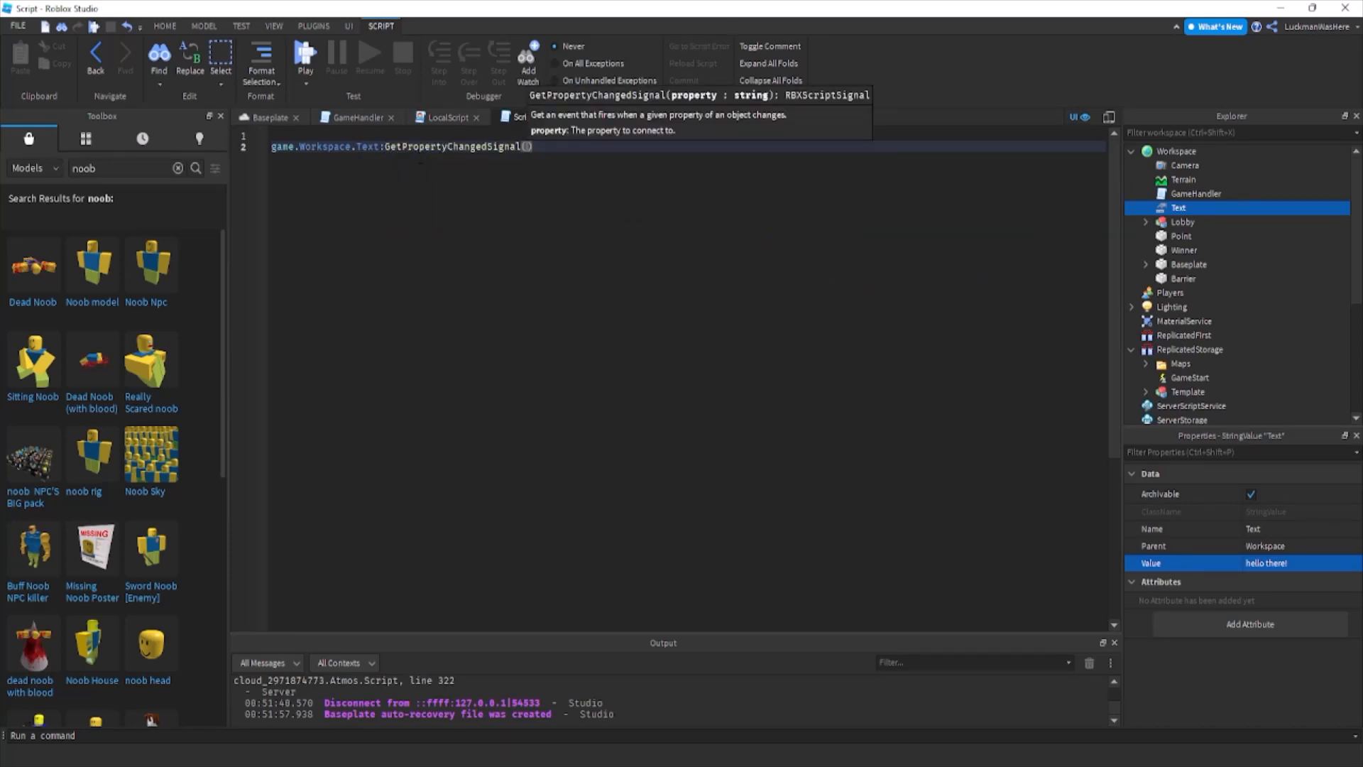
text("Value"))
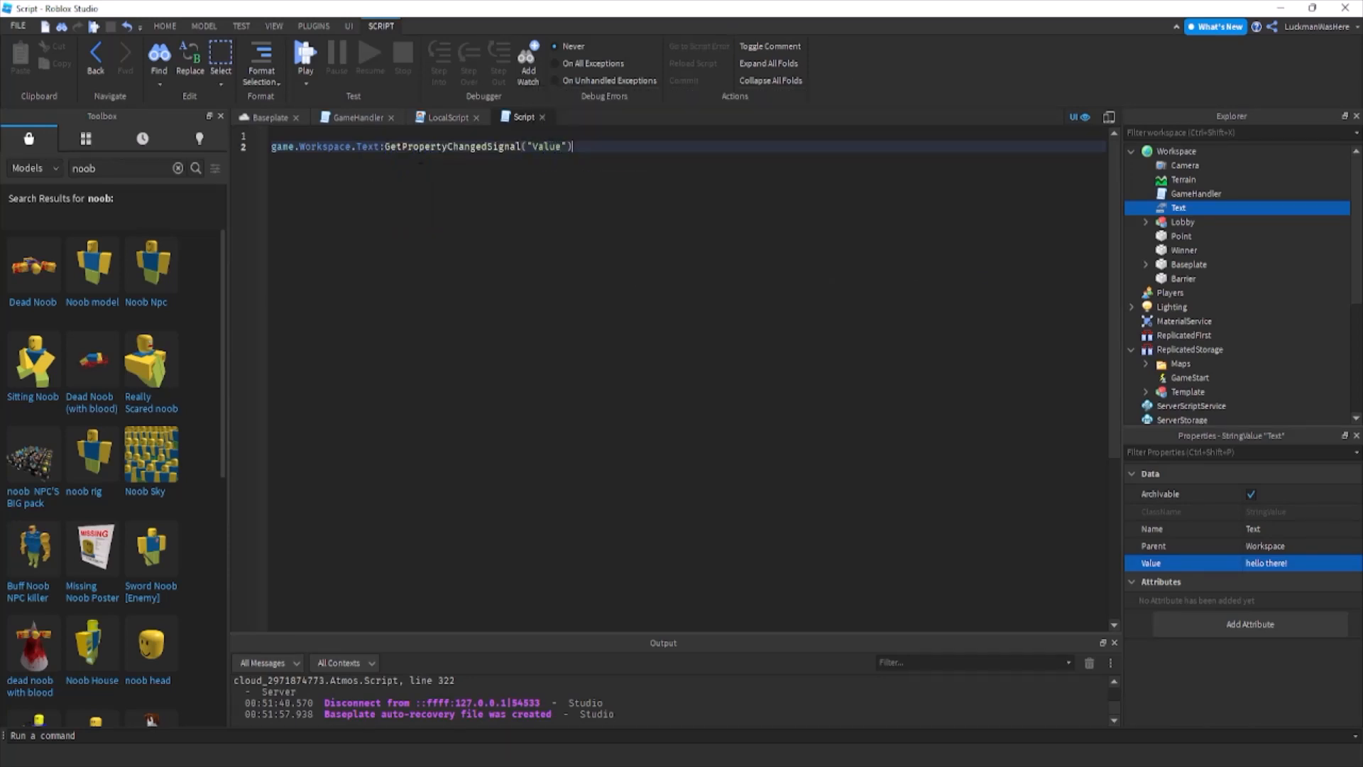
text(:Connect(function())
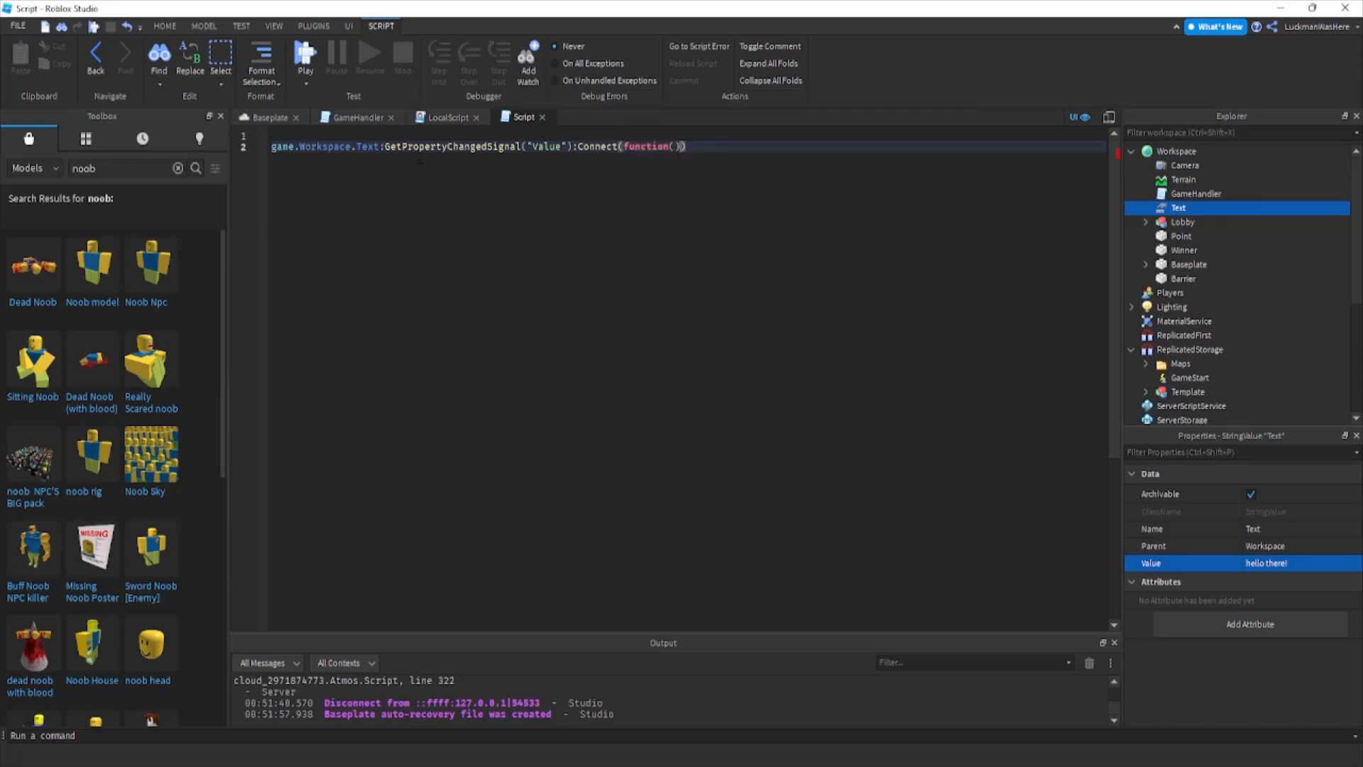
Inside the change-signal function, add the line script.Parent.Text = game.Workspace.Text.Value.
key(Return)
text(script.Parent.t)
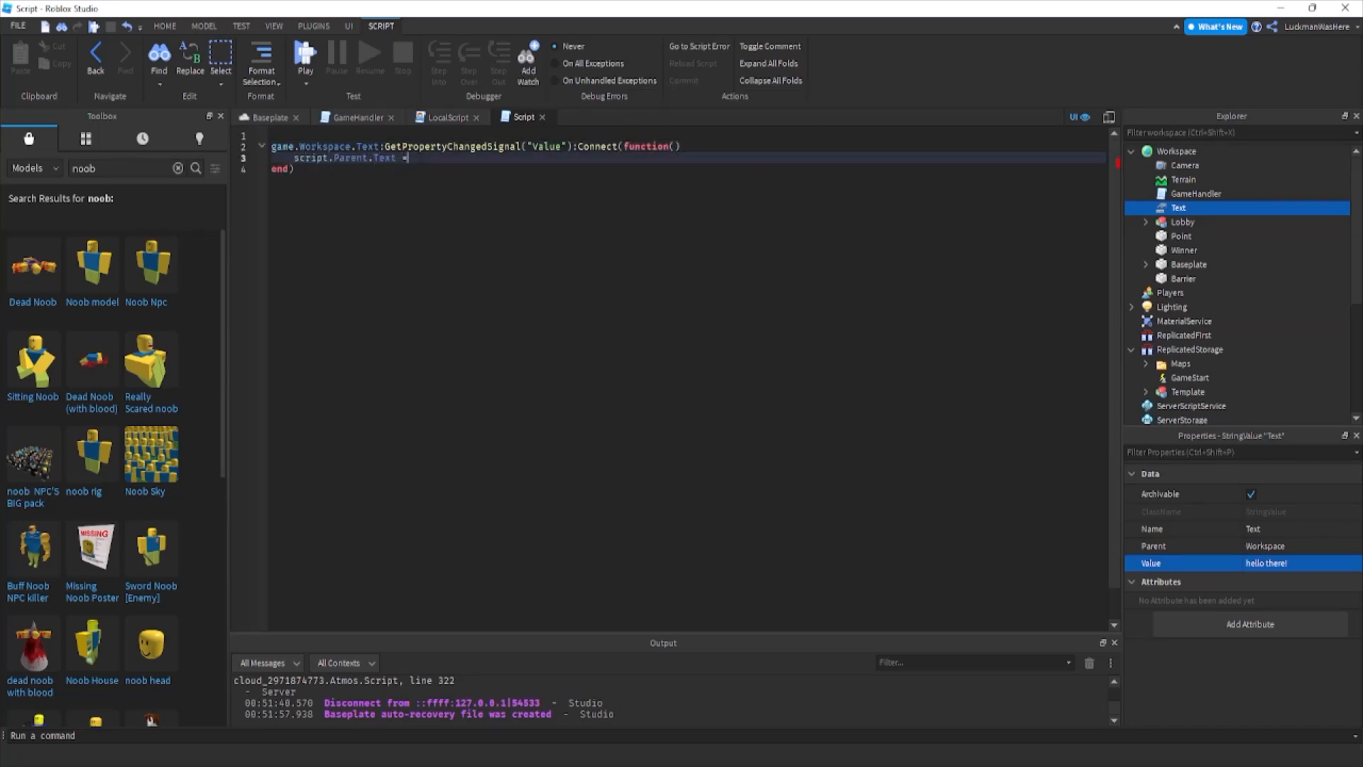
text( = game.wo)
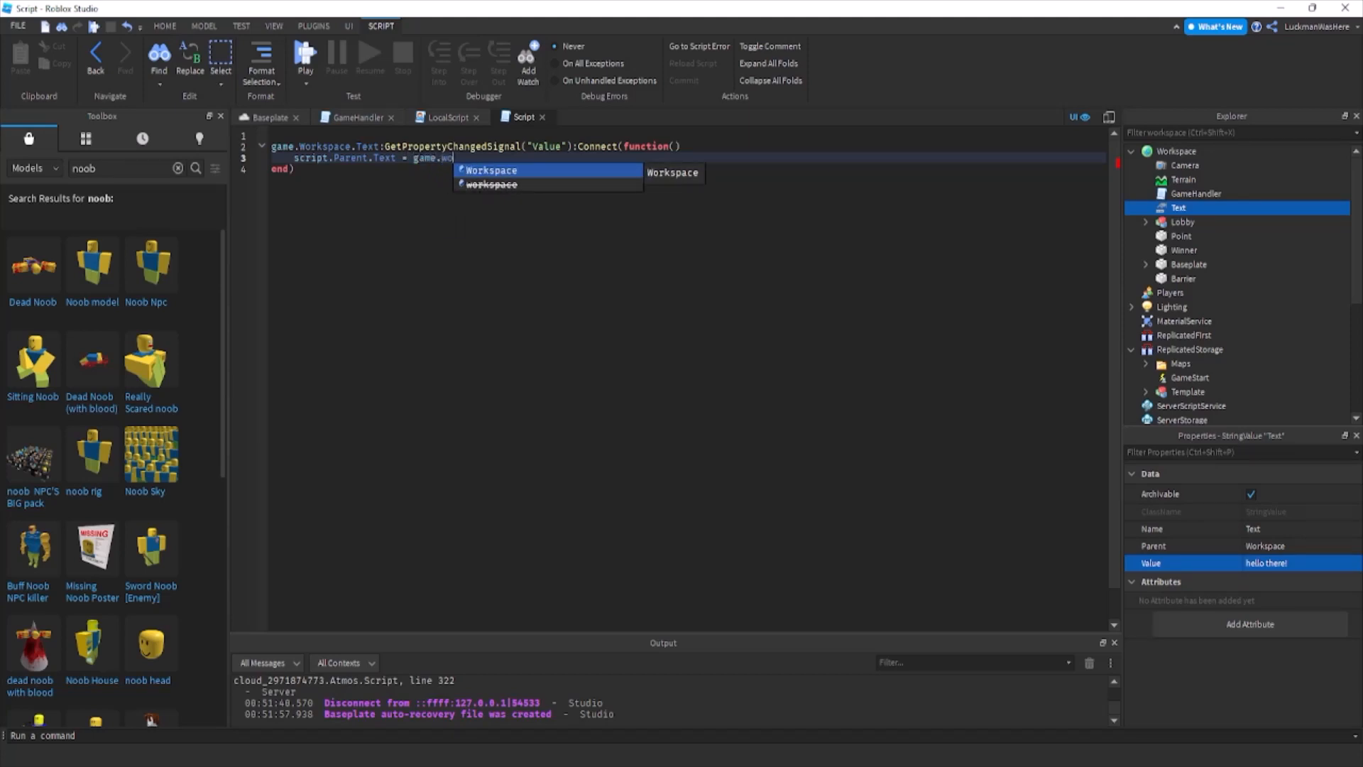
text(rkspace.Text.Value)
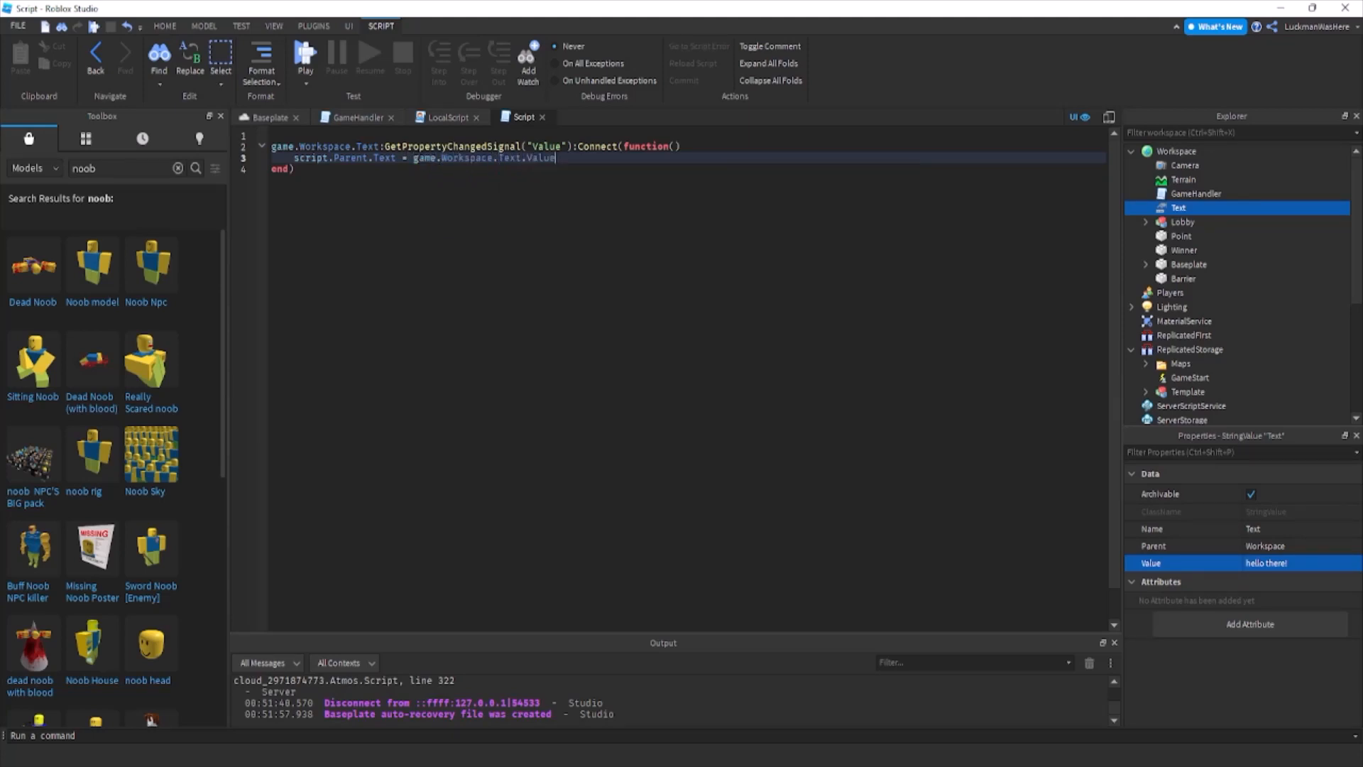
Run the game without a player and change the Text StringValue's value in Workspace to test the label script.
click(264, 115)
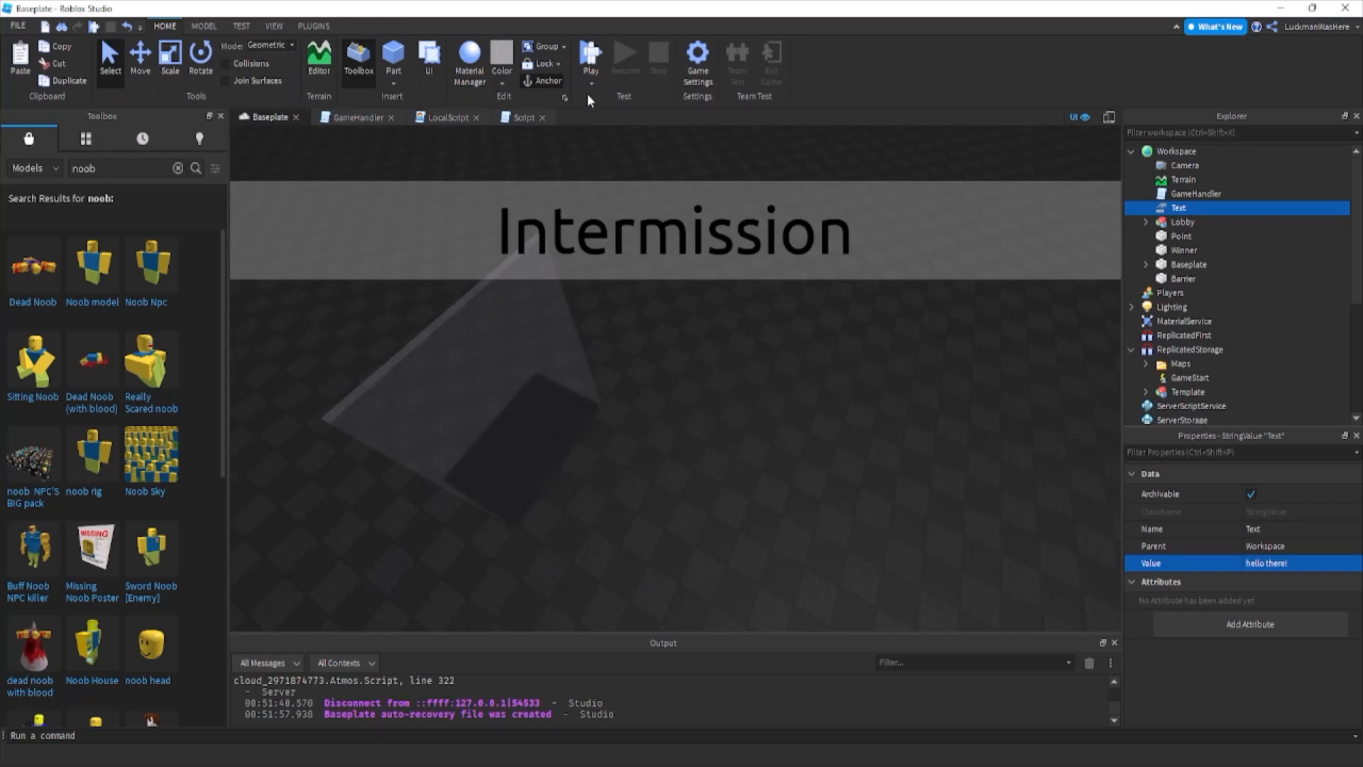
click(603, 132)
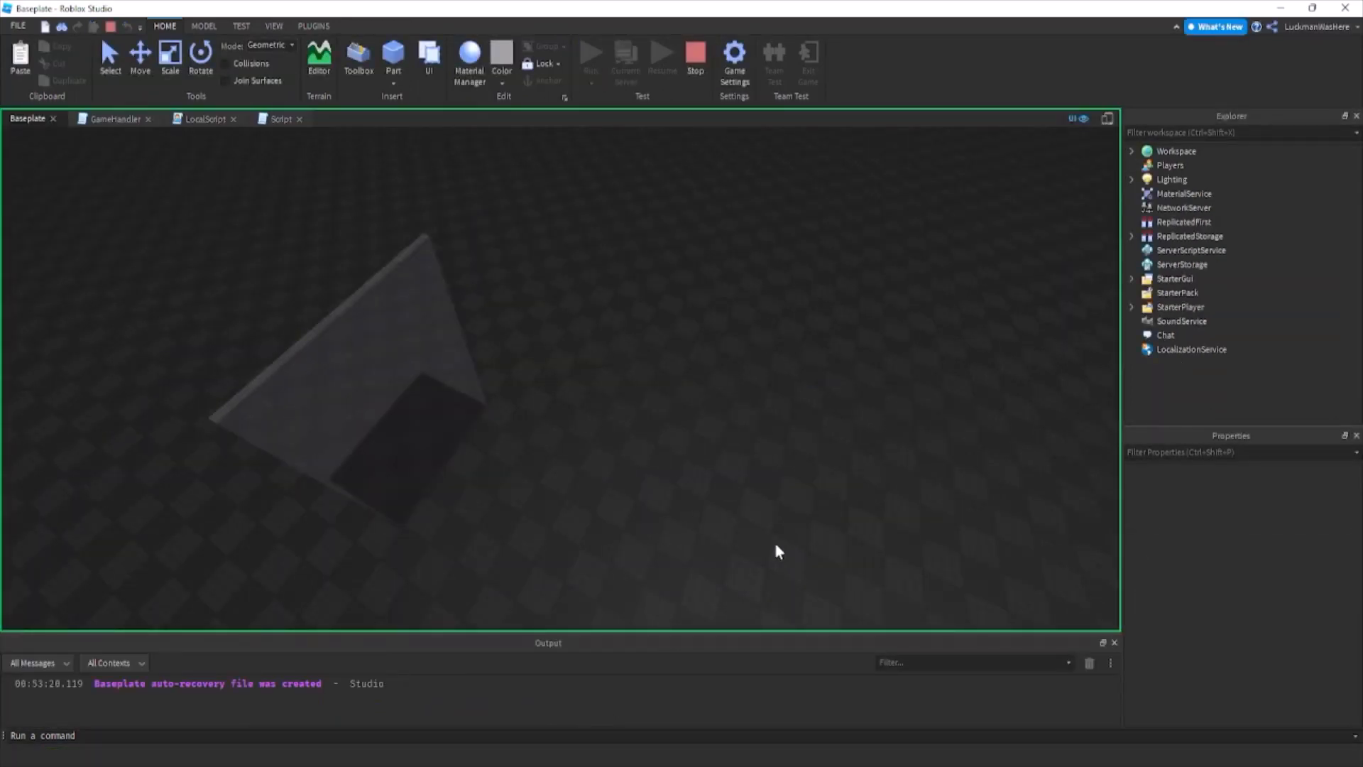
click(1132, 151)
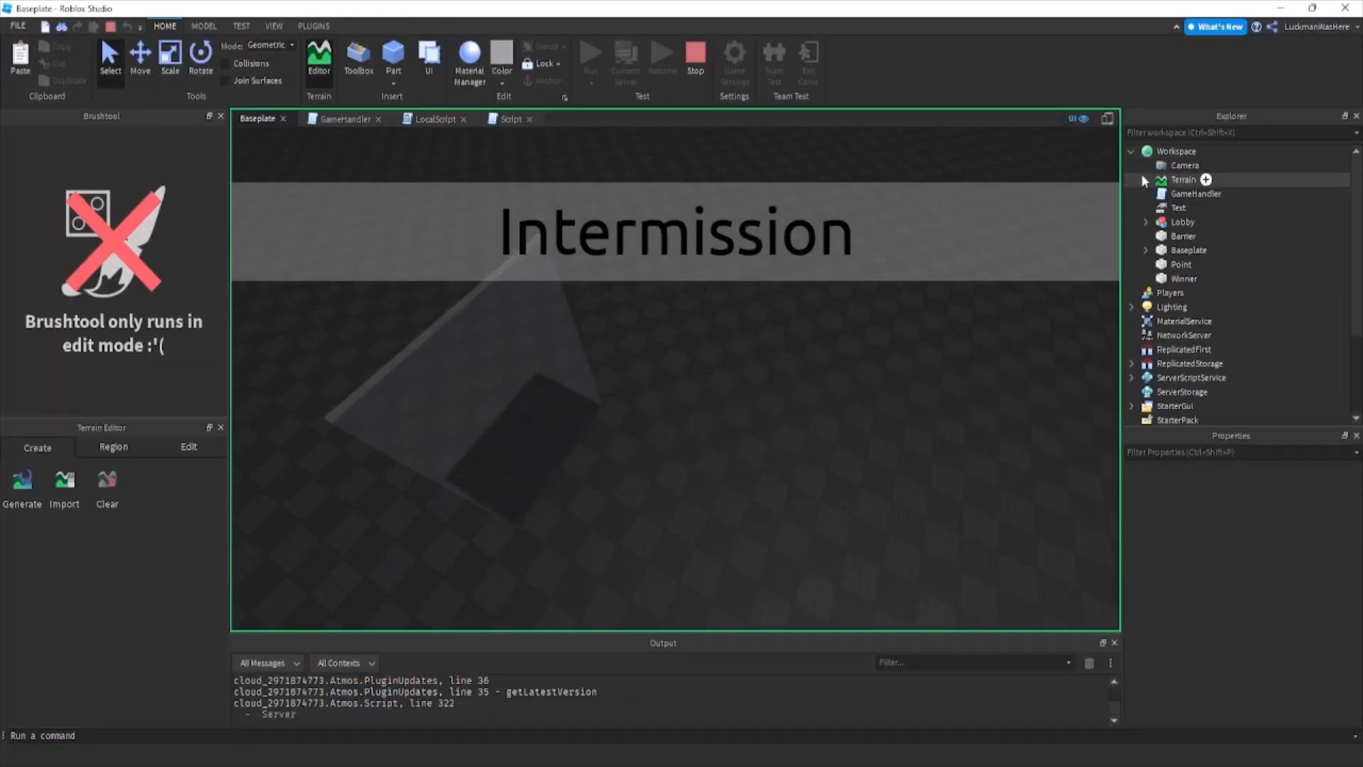
click(1155, 209)
click(1301, 566)
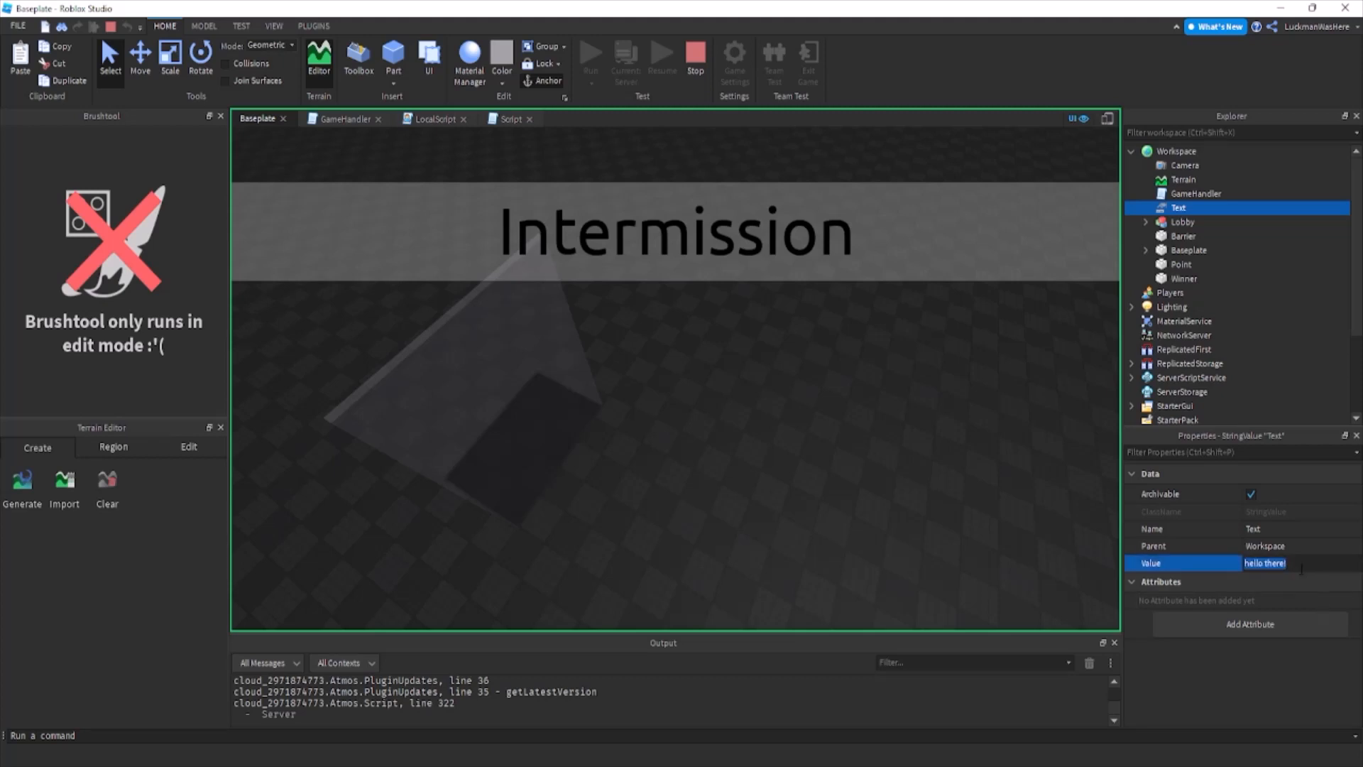
text(c)
key(Return)
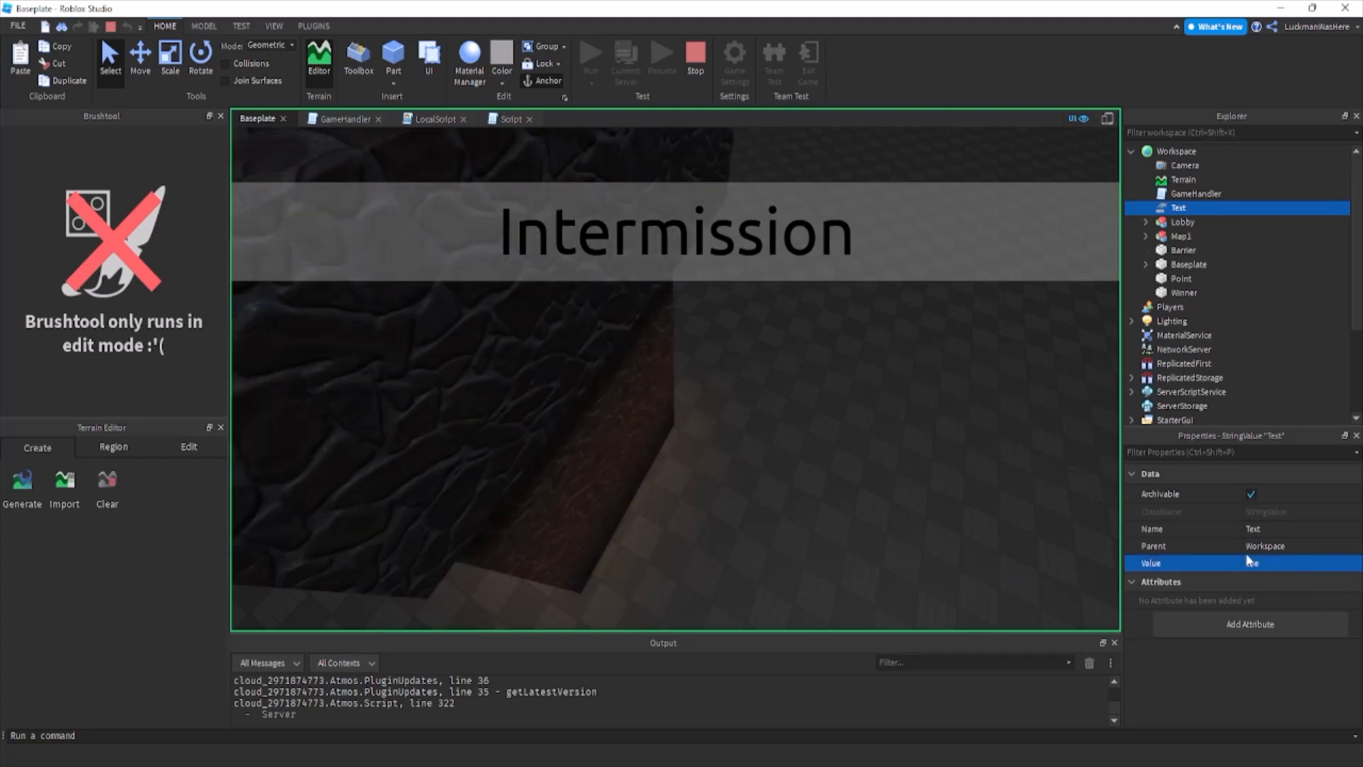
Back the camera away to inspect the cloned map in the running test, and stop the test.
click(822, 456)
key(s)
right_drag(822, 458, 879, 116)
key(s)
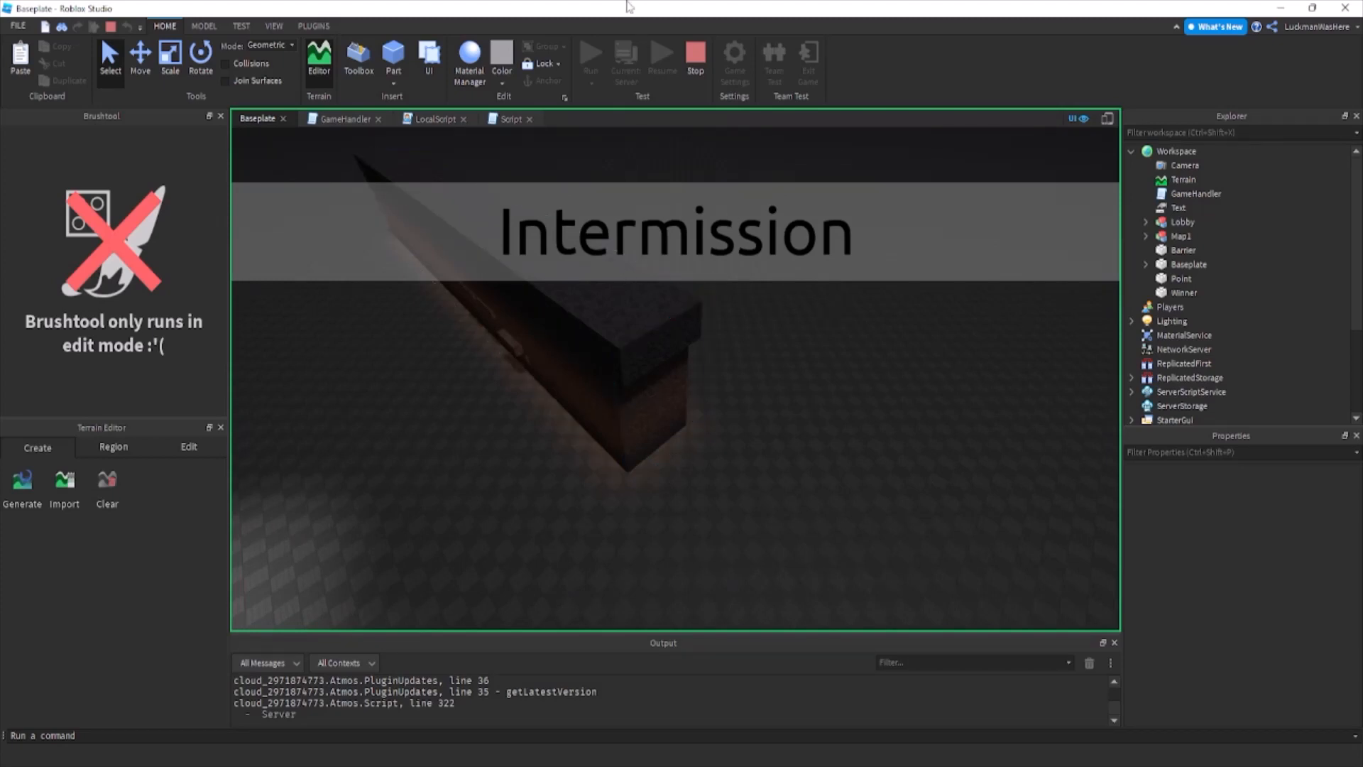
click(695, 68)
Delete the Script inside the TextLabel, add a new Script there, and remove its default print line.
scroll(1134, 334, down, 3)
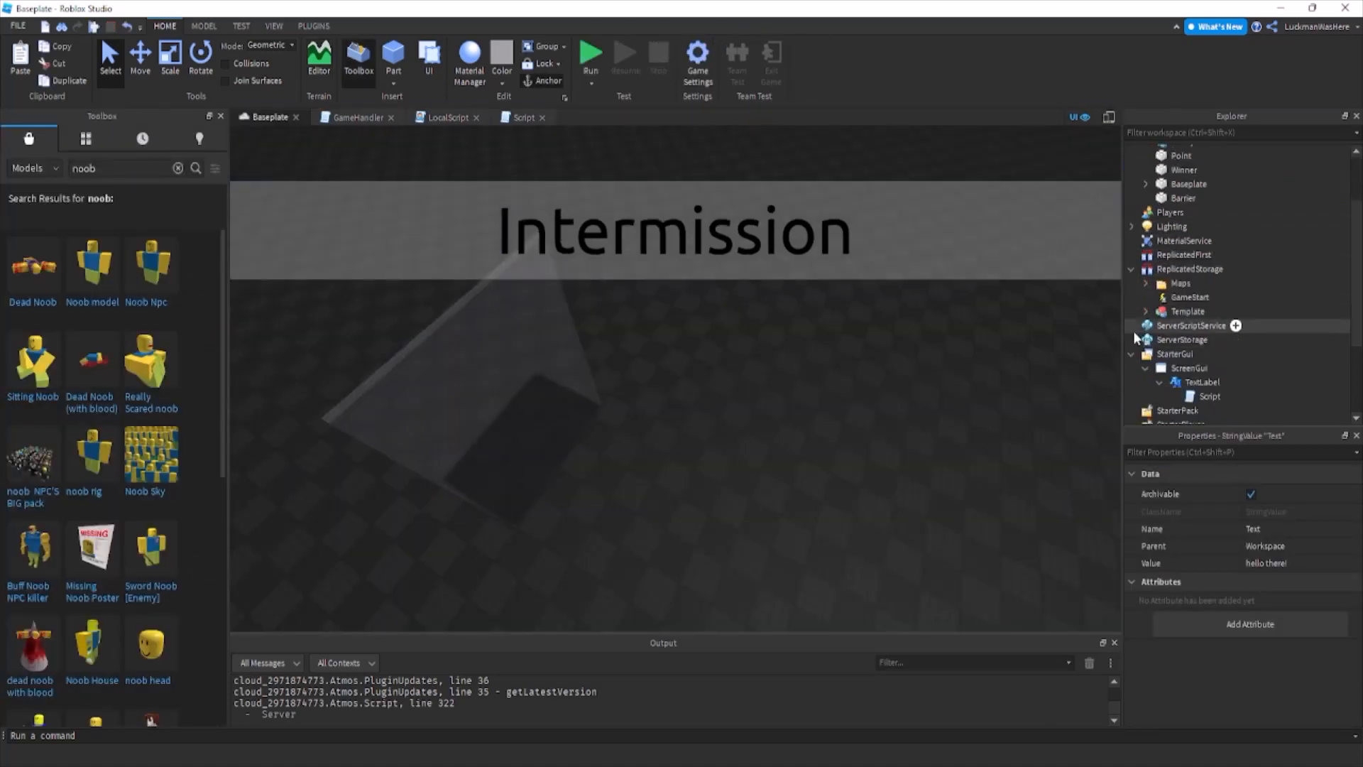
click(1211, 395)
key(Delete)
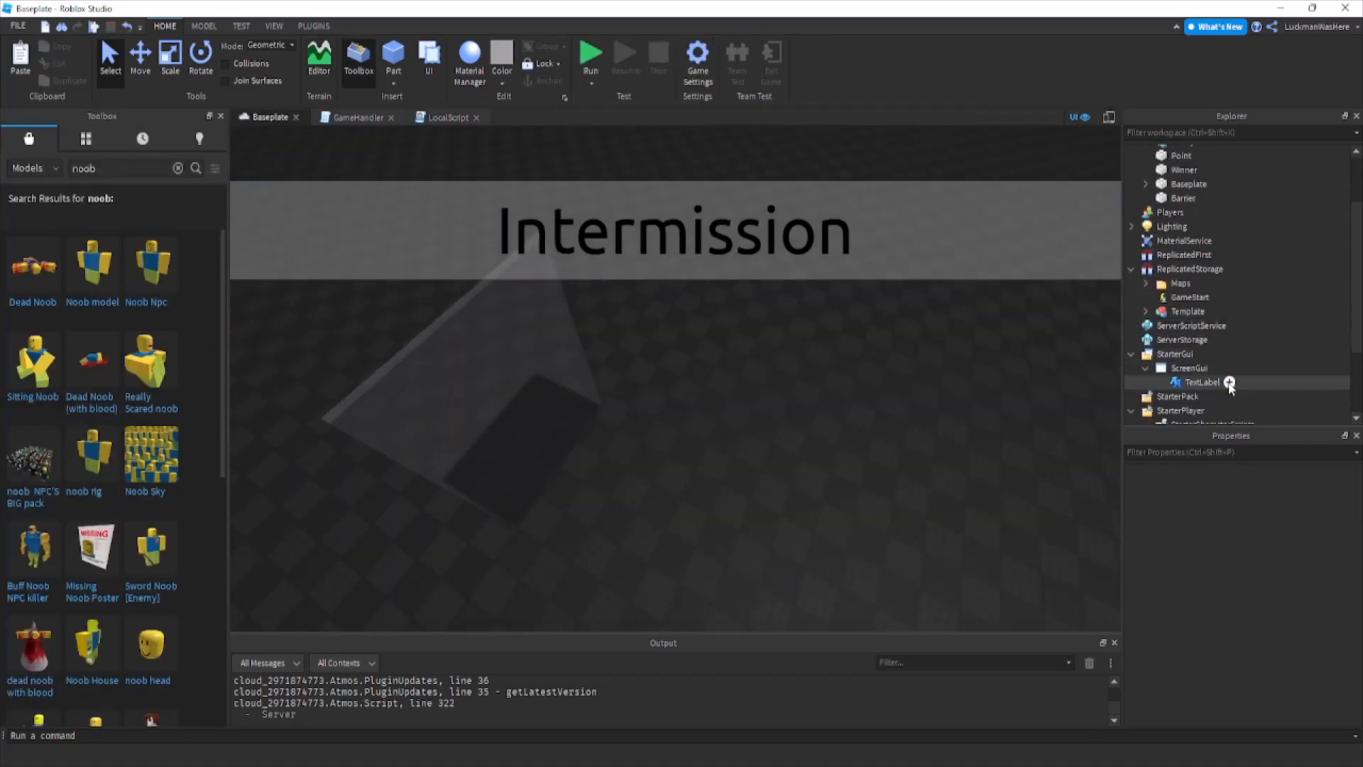
click(1229, 383)
click(1160, 470)
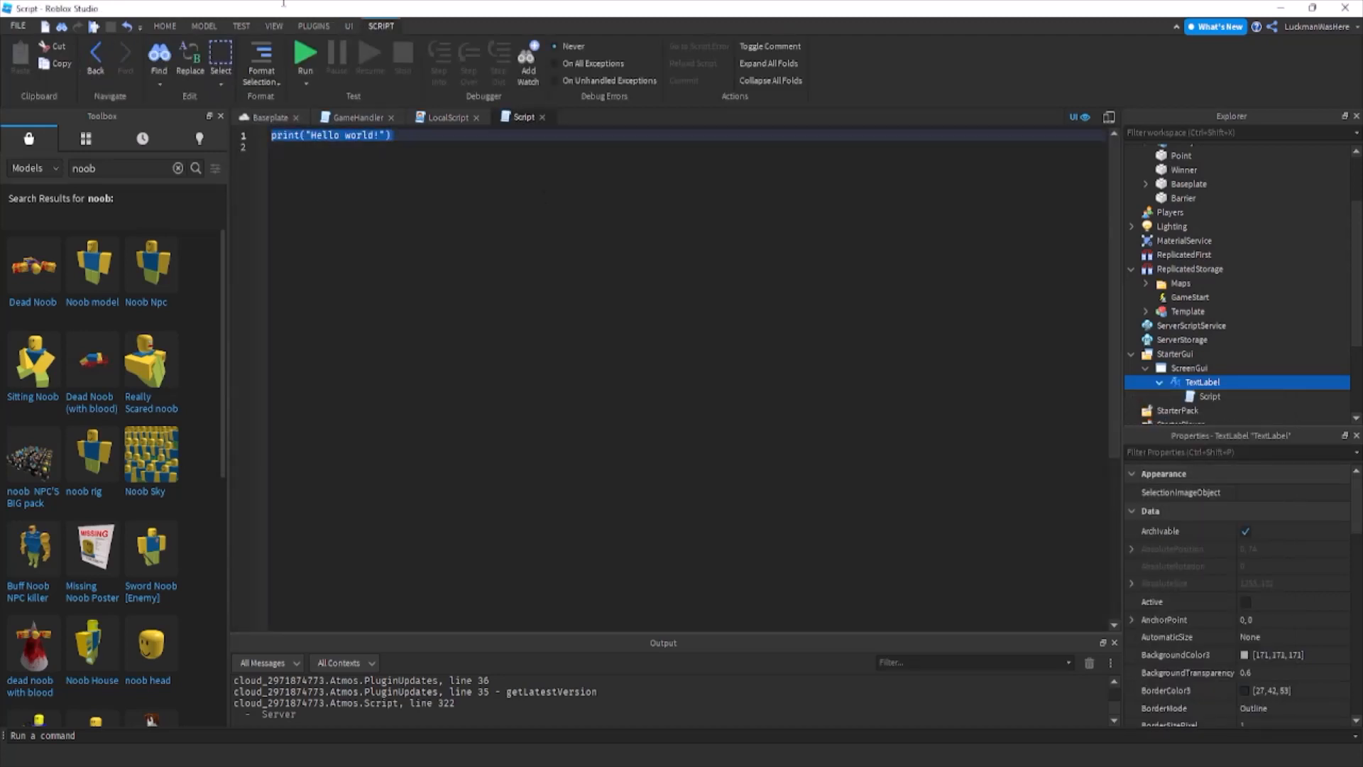
key(BackSpace)
key(Down)
Write a while wait(1) do loop in the TextLabel's Script containing script.Parent.Text = game.Workspace.Text.Value.
text(while w)
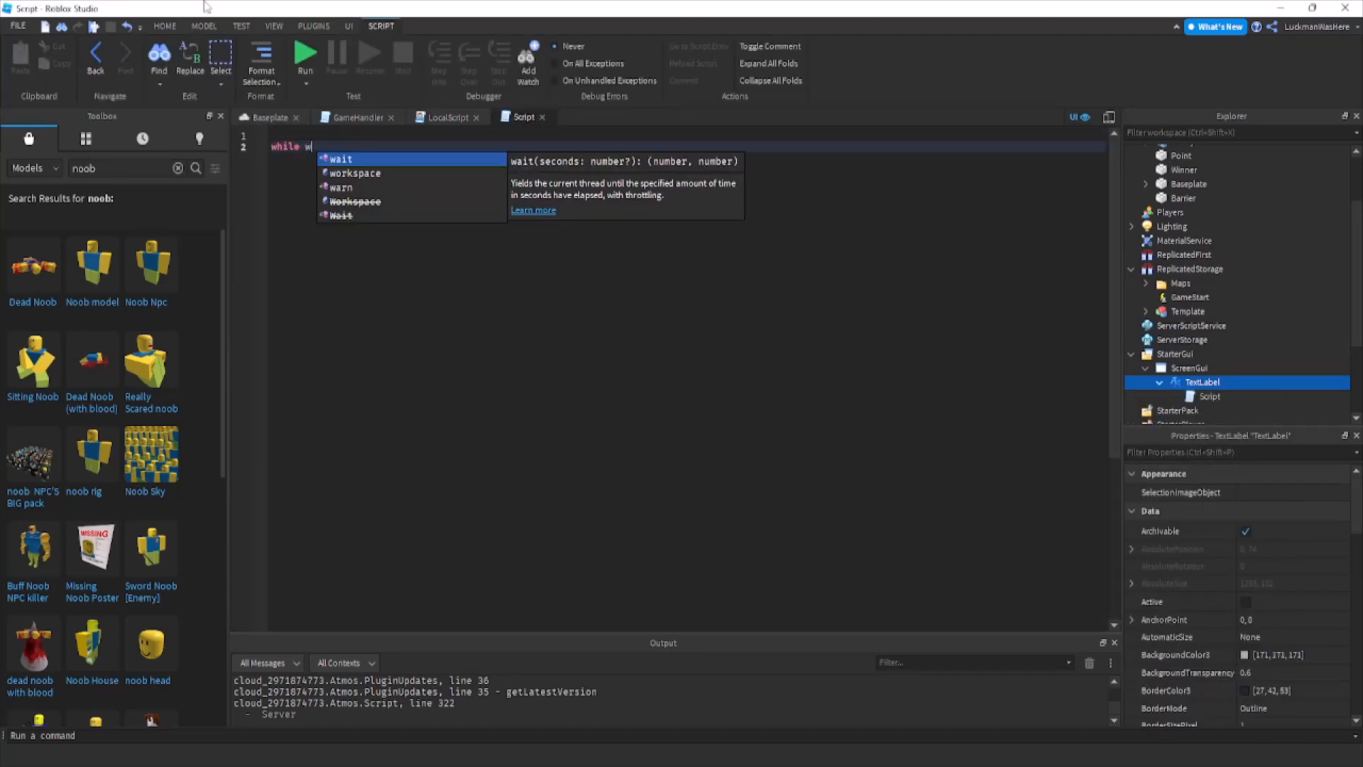
text(ait(1) do)
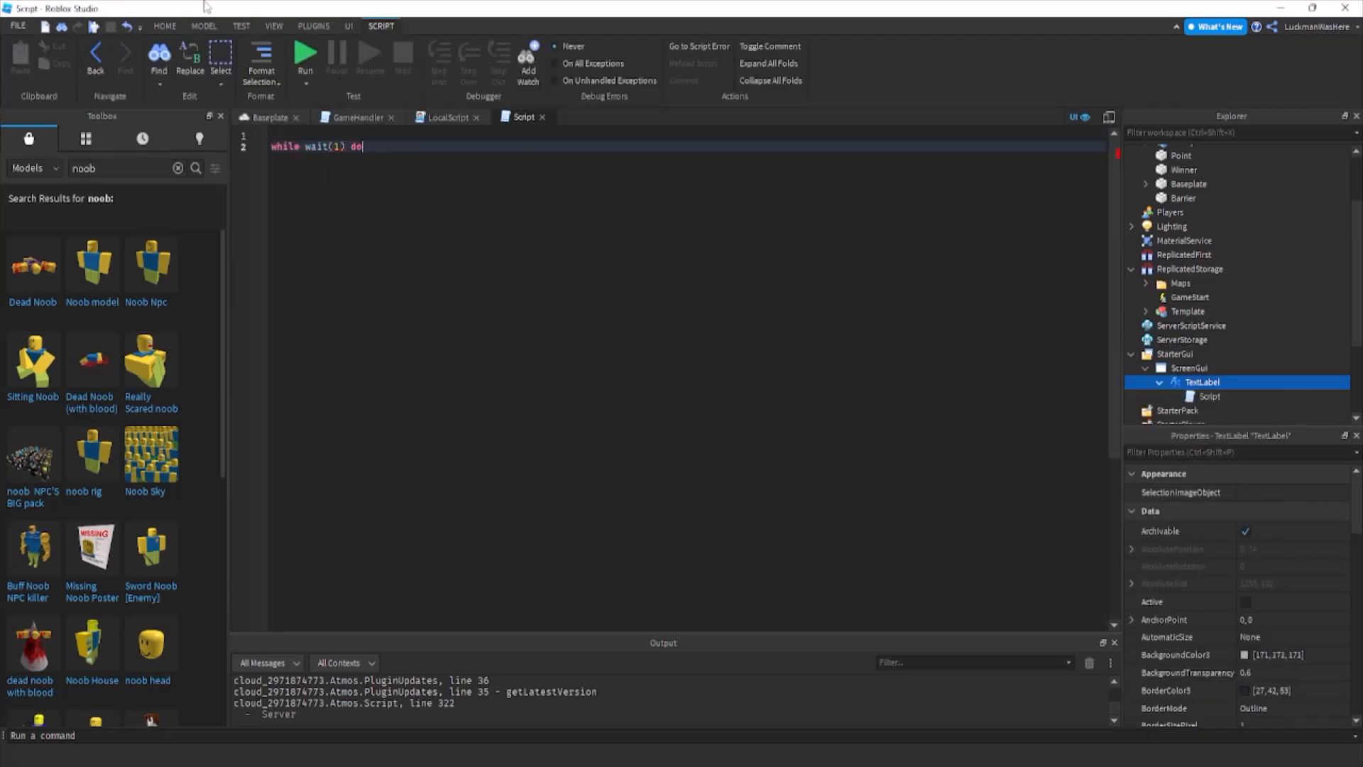
key(Return)
text(script.Parent.Text)
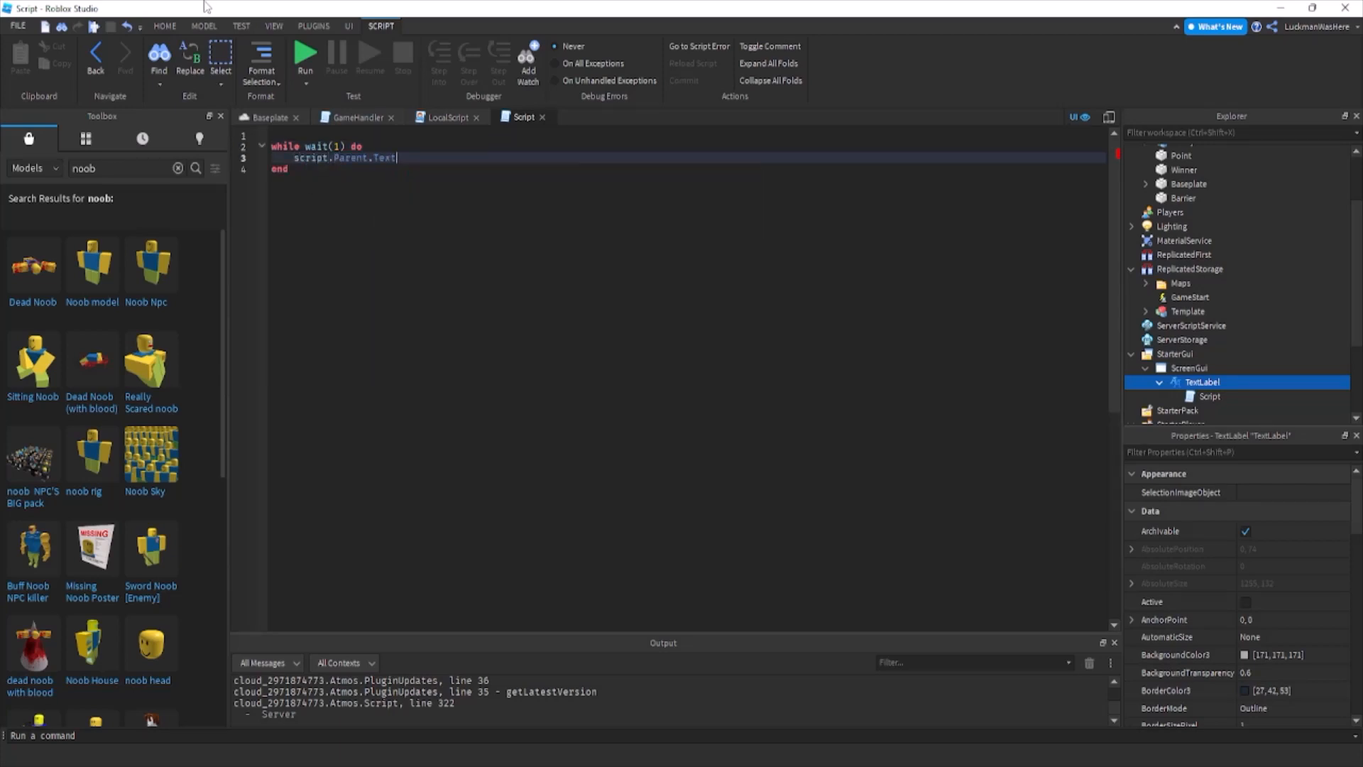
text( = gamew.Workspace.Text.v)
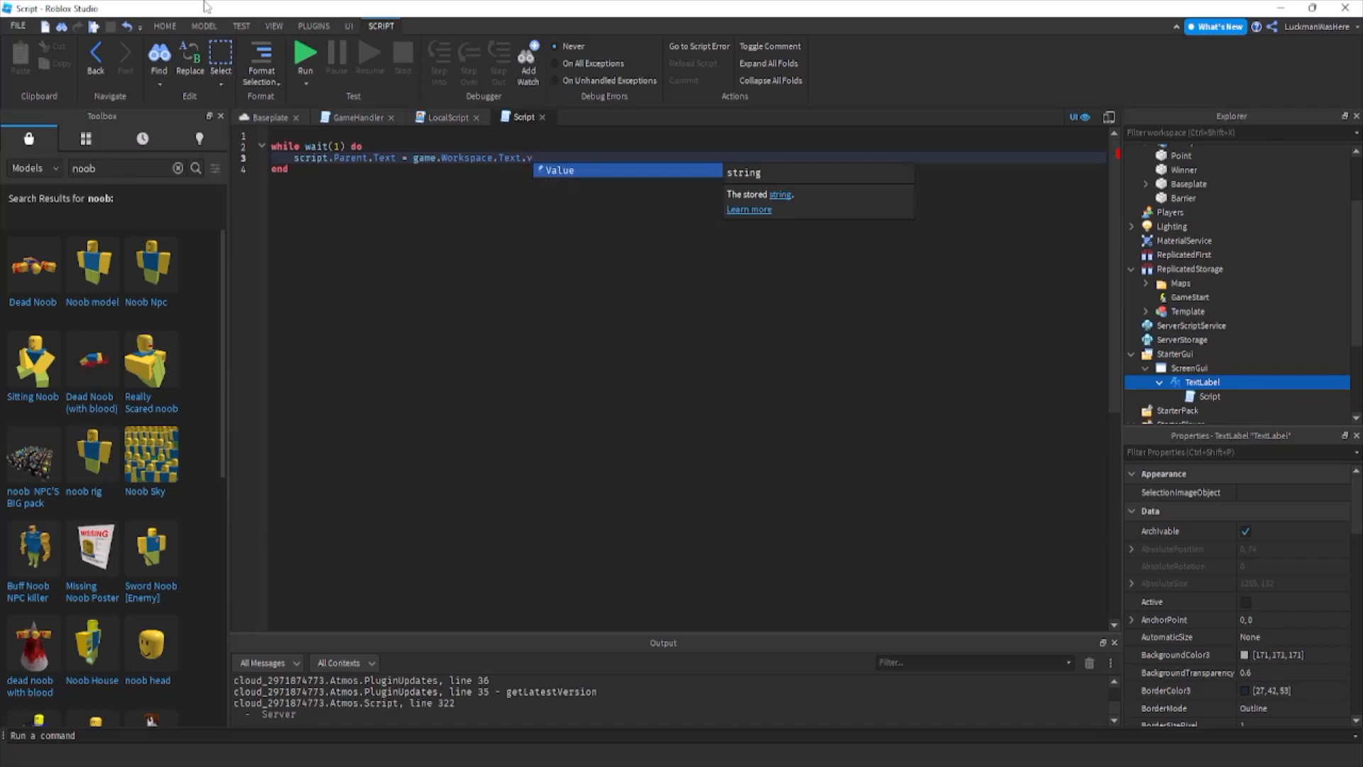
key(Tab)
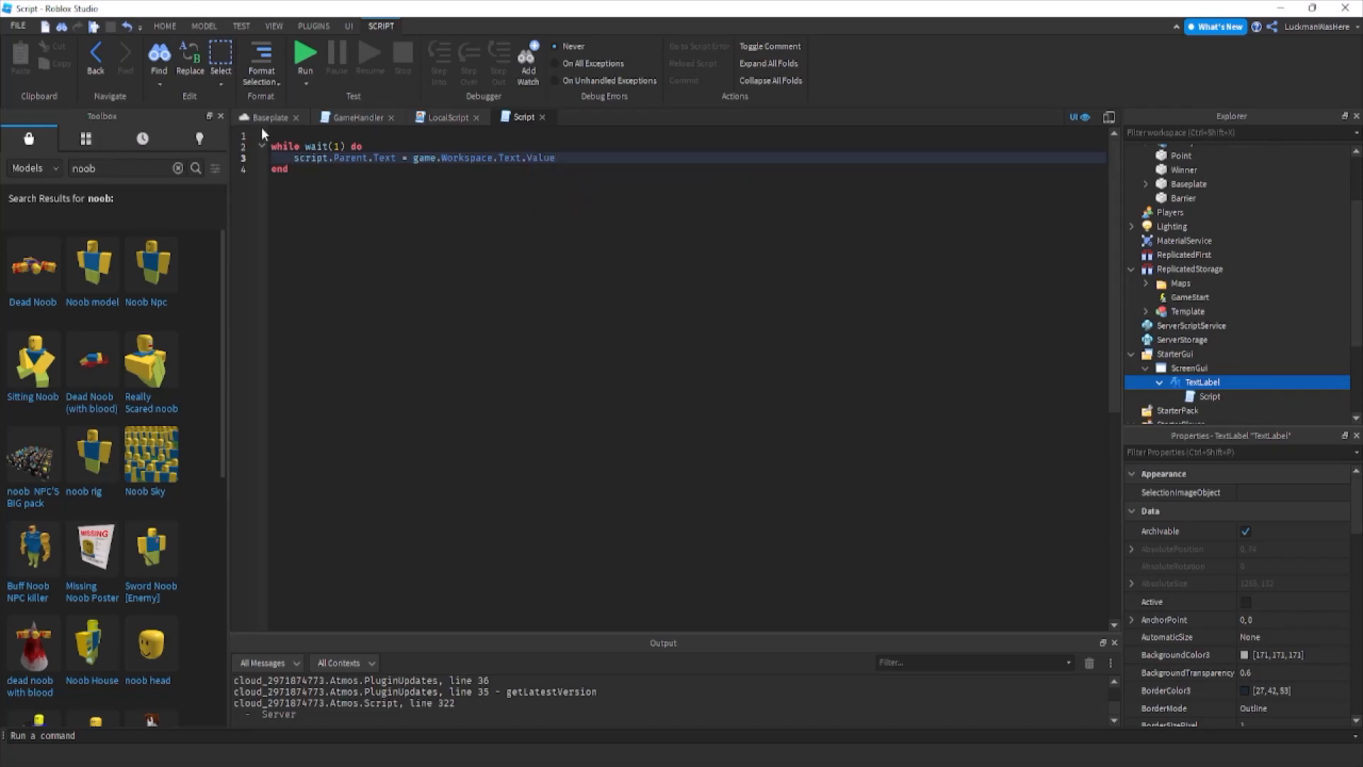
In the GameHandler script, add game.Workspace.Text.Value = "Game Started!" after the map.Parent line of gameStart().
click(268, 118)
click(164, 26)
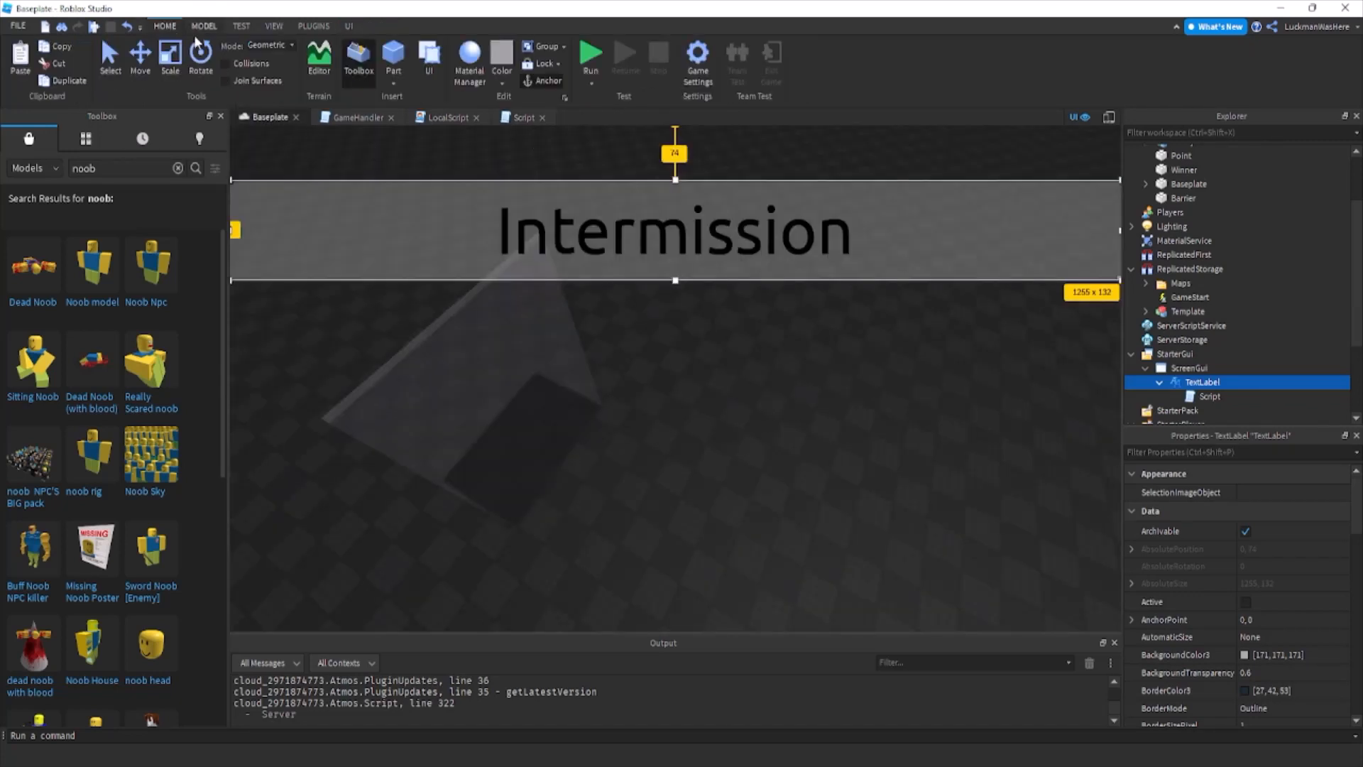
click(375, 122)
click(566, 182)
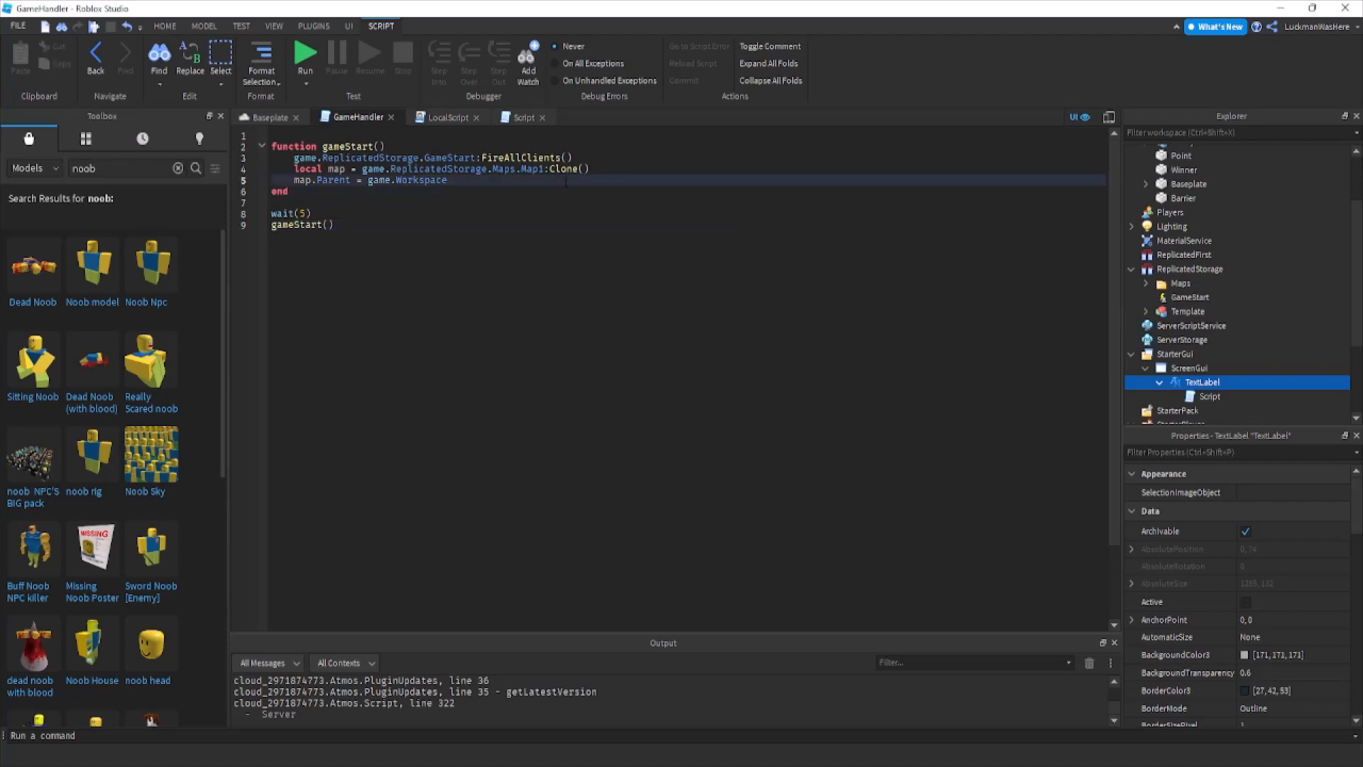
key(Return)
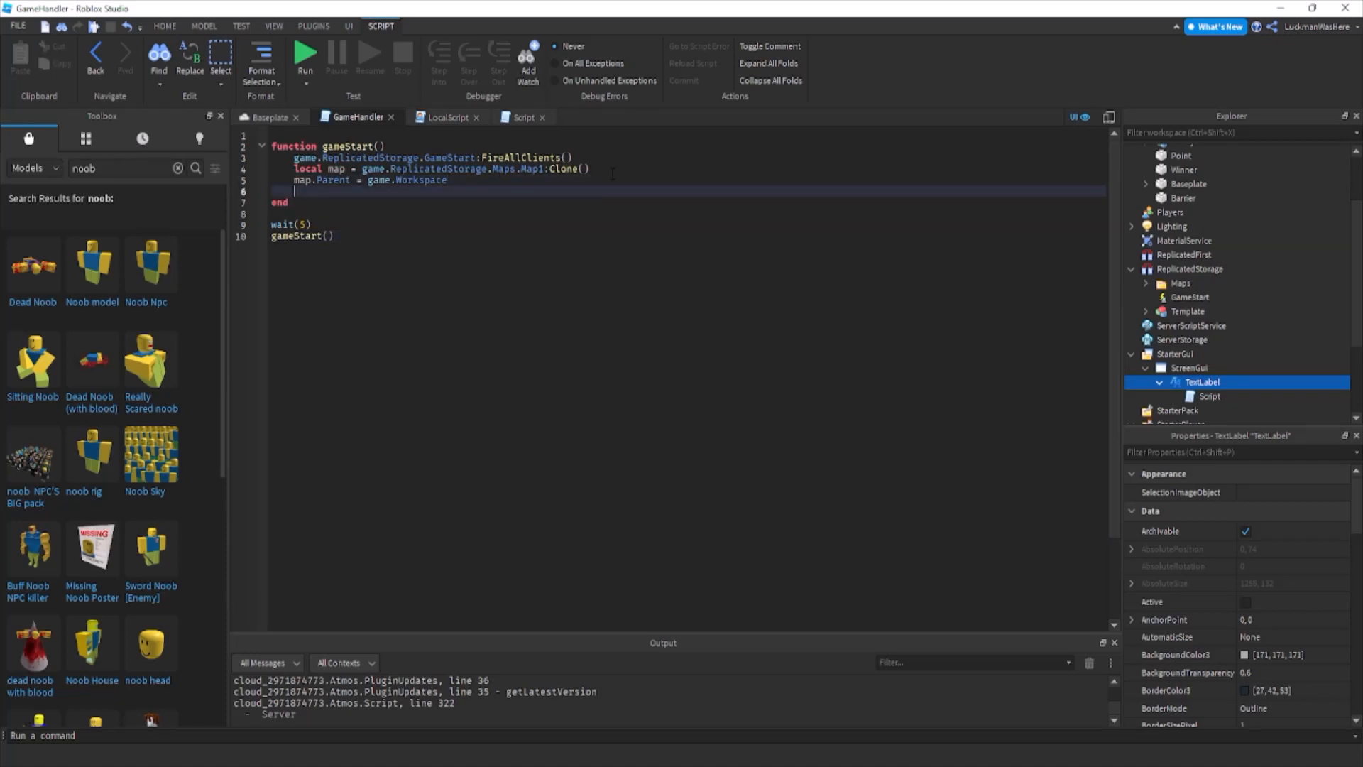
text(game.Workspace.Text.)
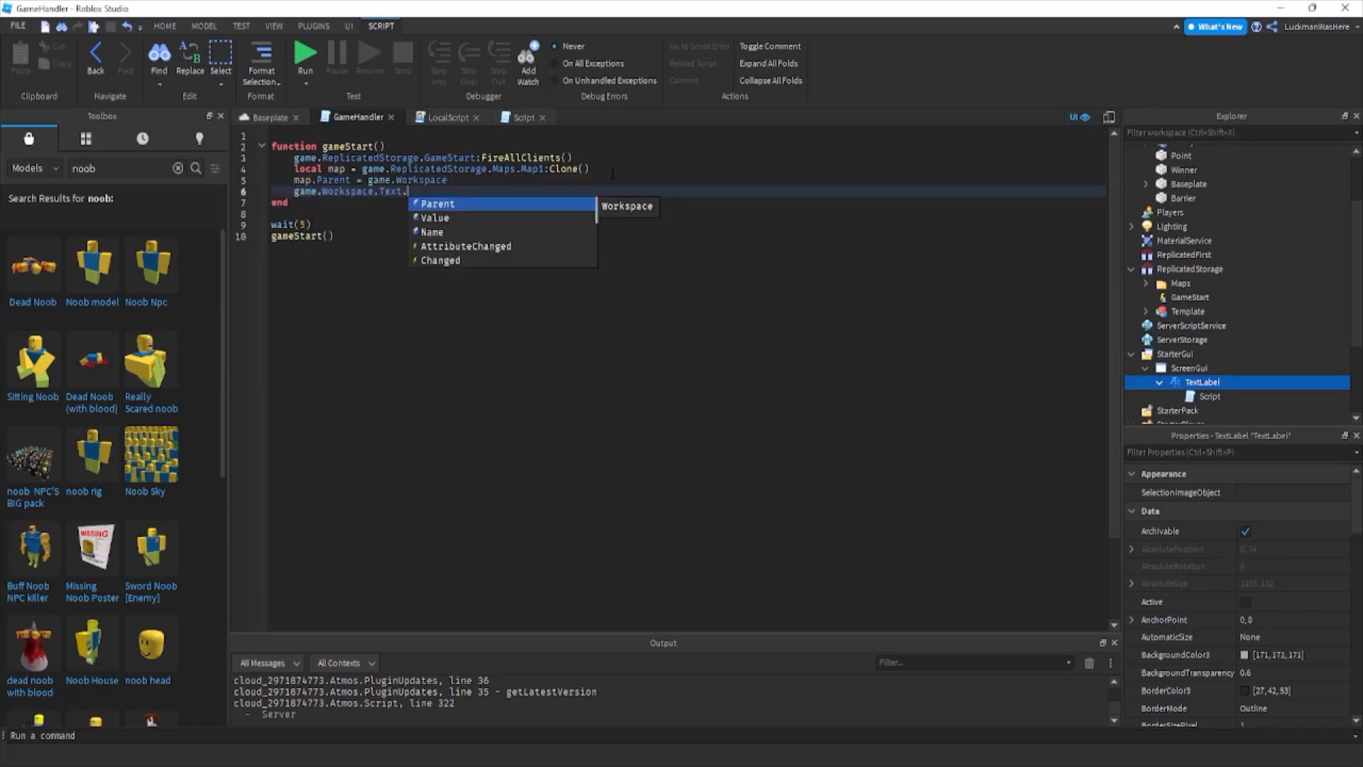
text(Value = "Game Started!)
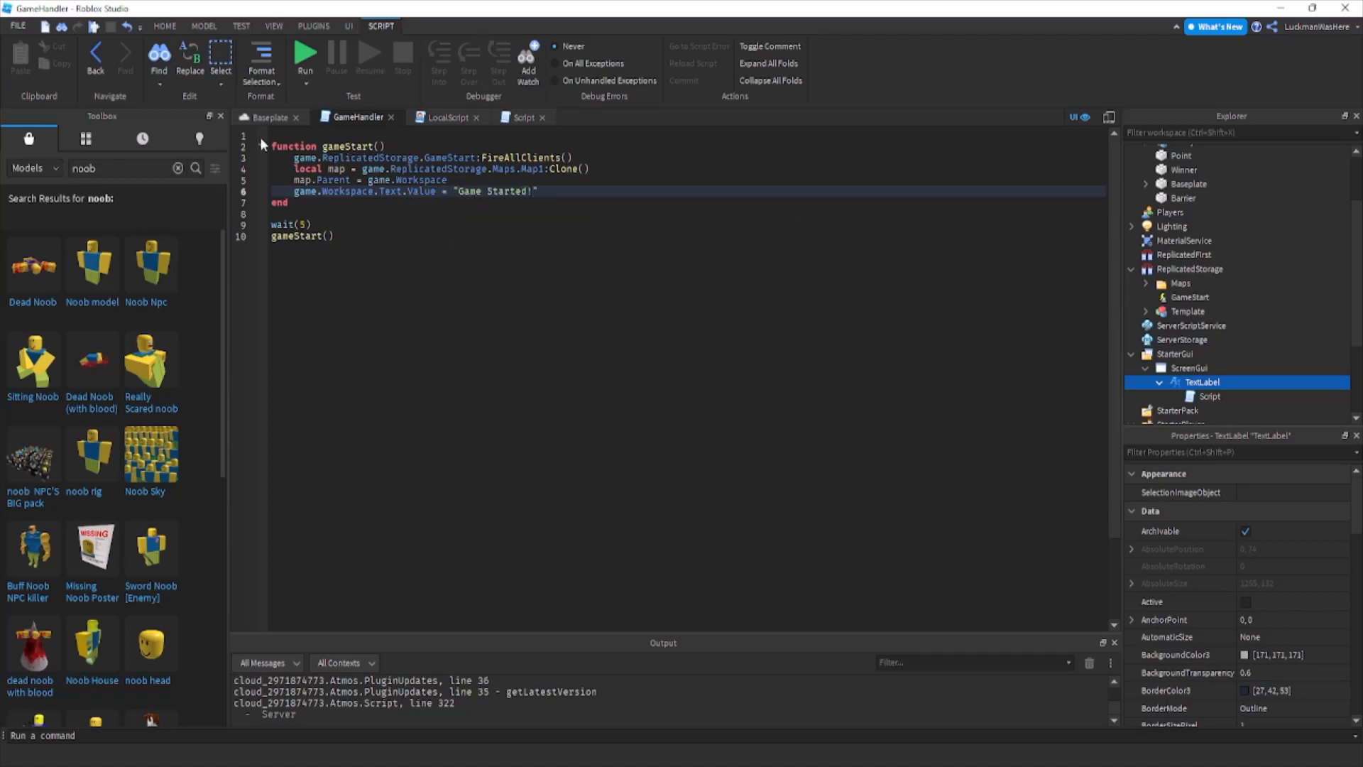
Run the game to test whether the label follows the StringValue when the round starts.
key(F5)
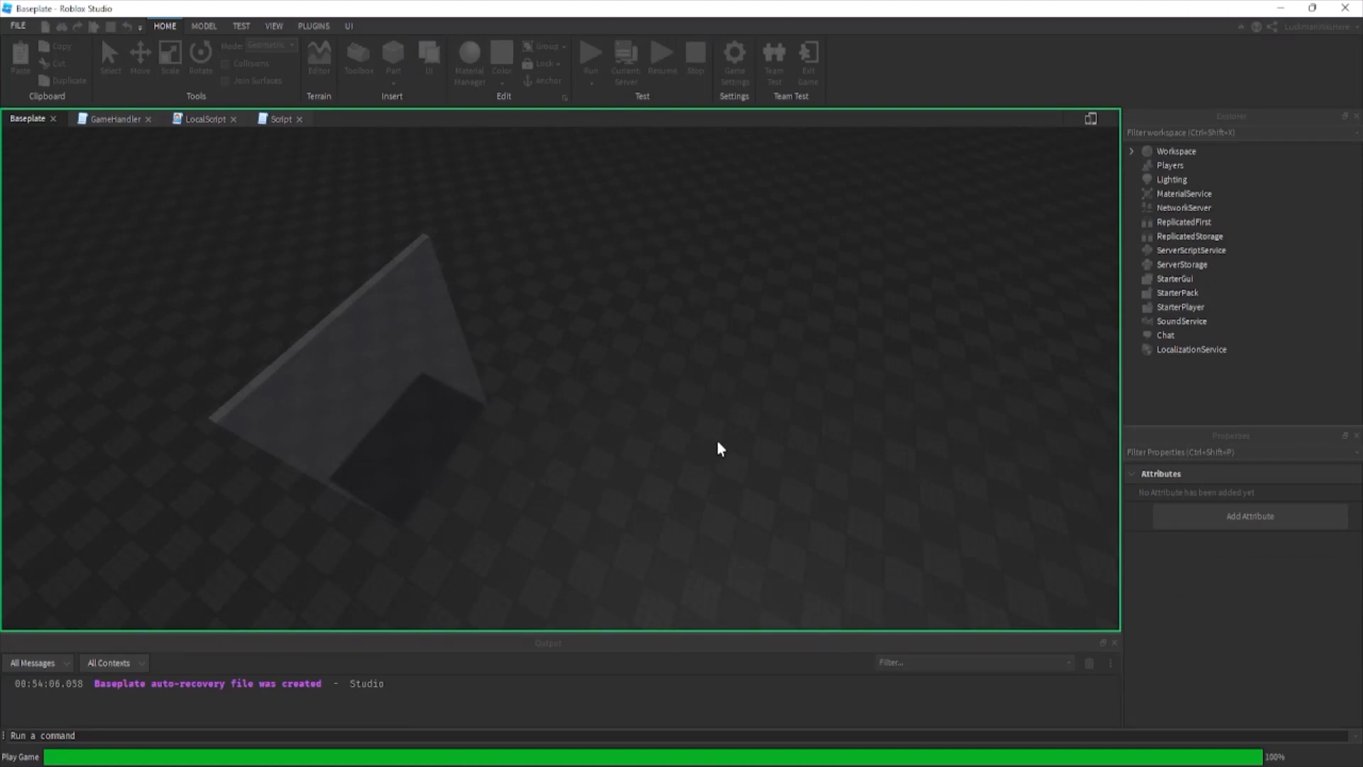
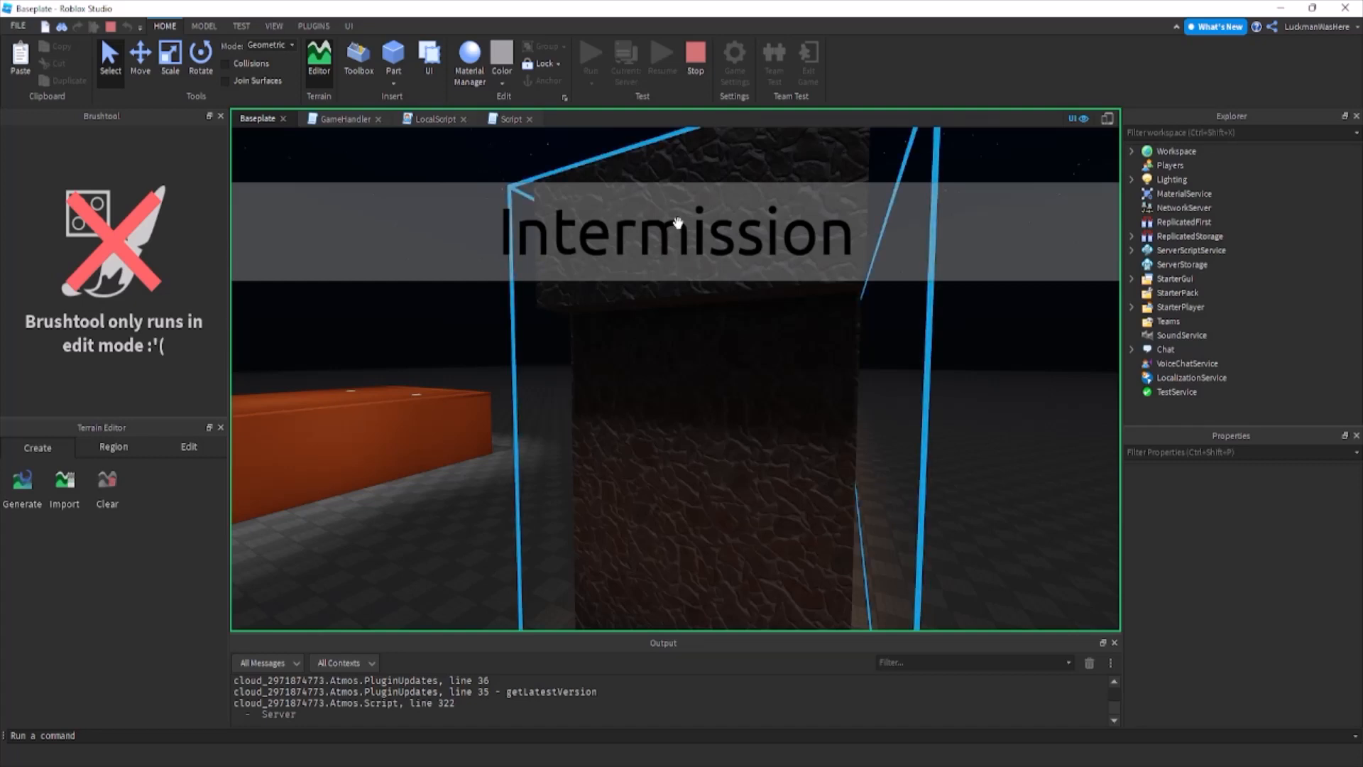
Restart the test as a play session with a character to check the status label when the round starts, and stop it.
click(695, 70)
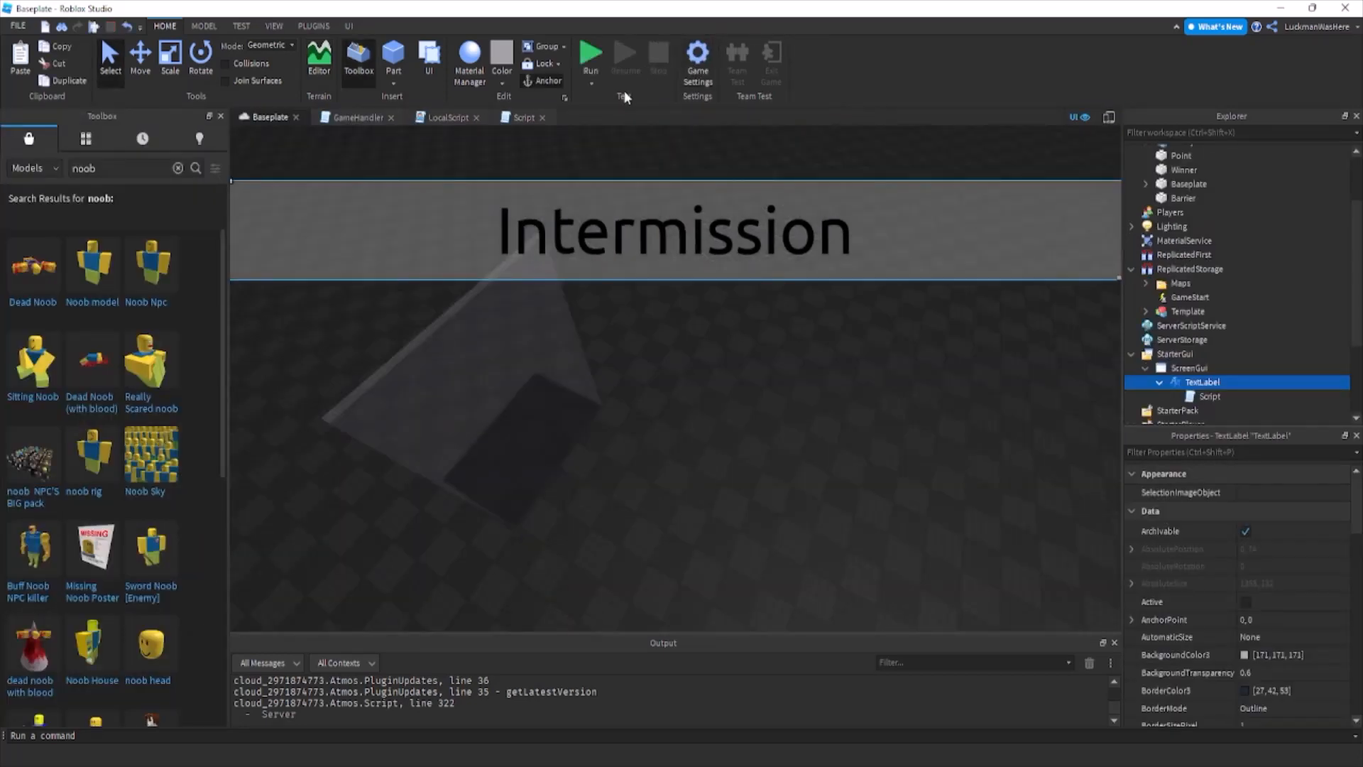
click(595, 87)
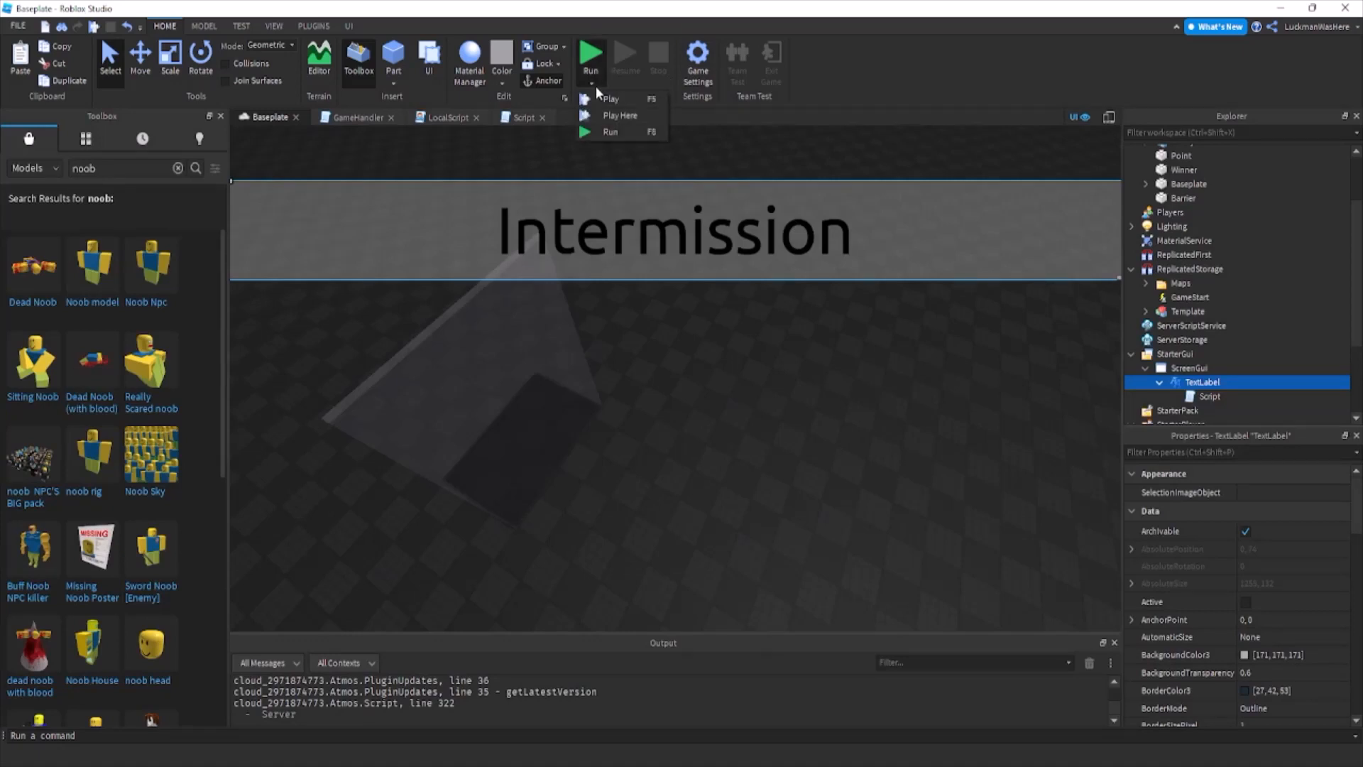
click(602, 99)
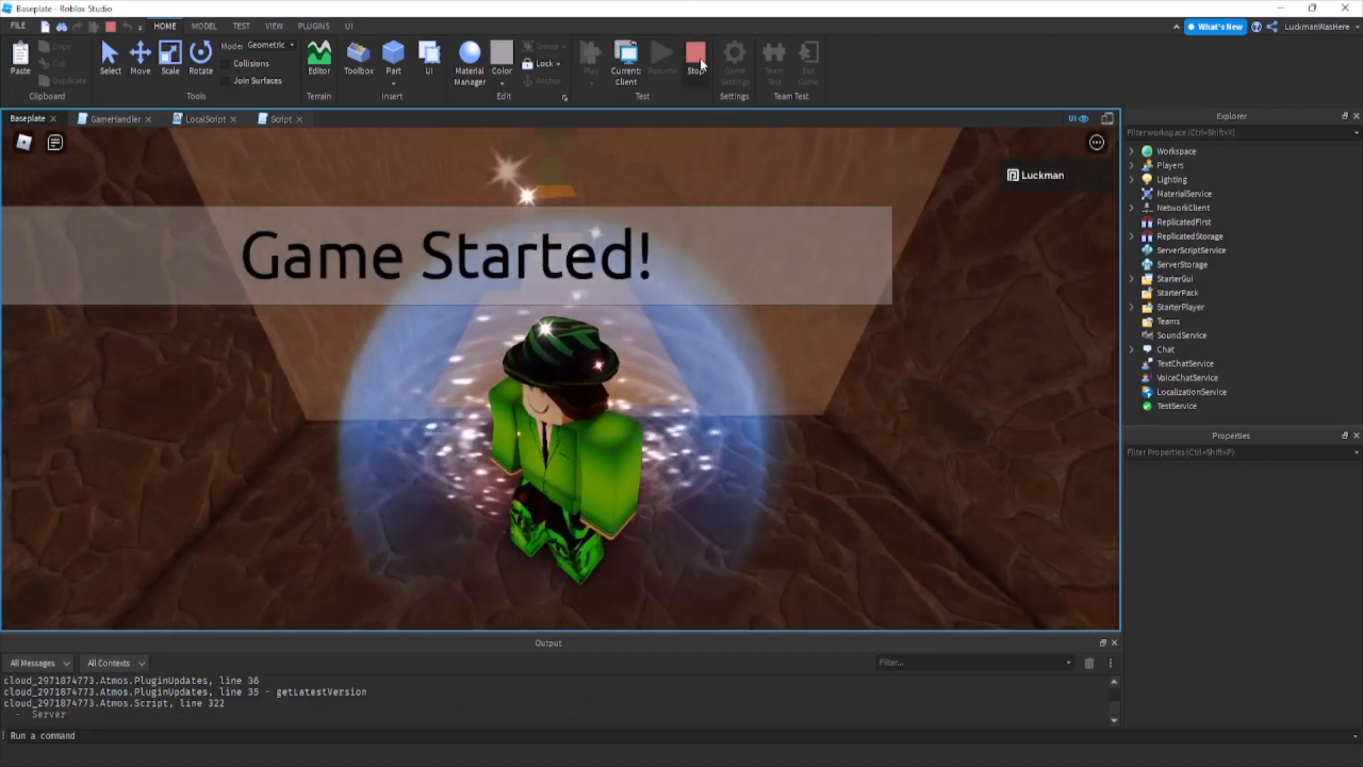
key(shift+F5)
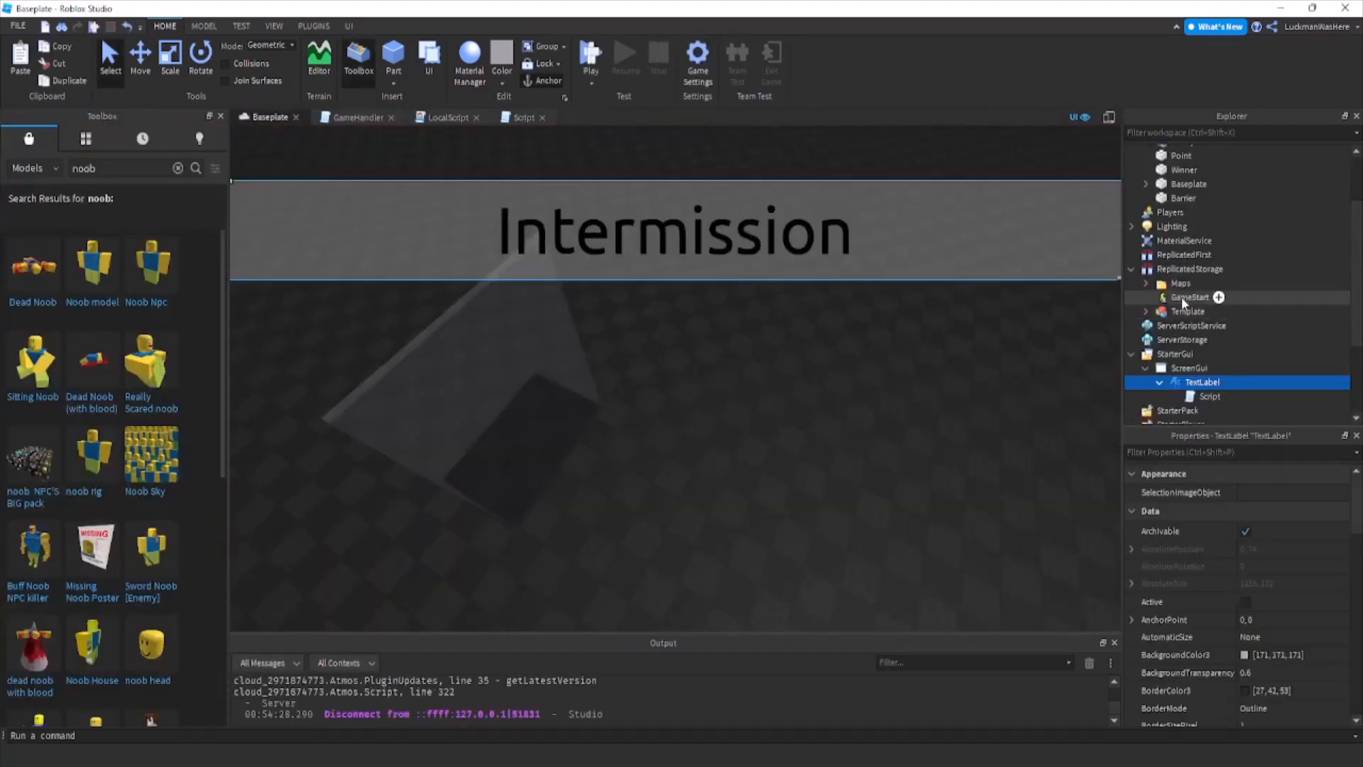
Convert the TextLabel's size to Scale with the Unit Conversion plugin and close the plugin.
click(313, 26)
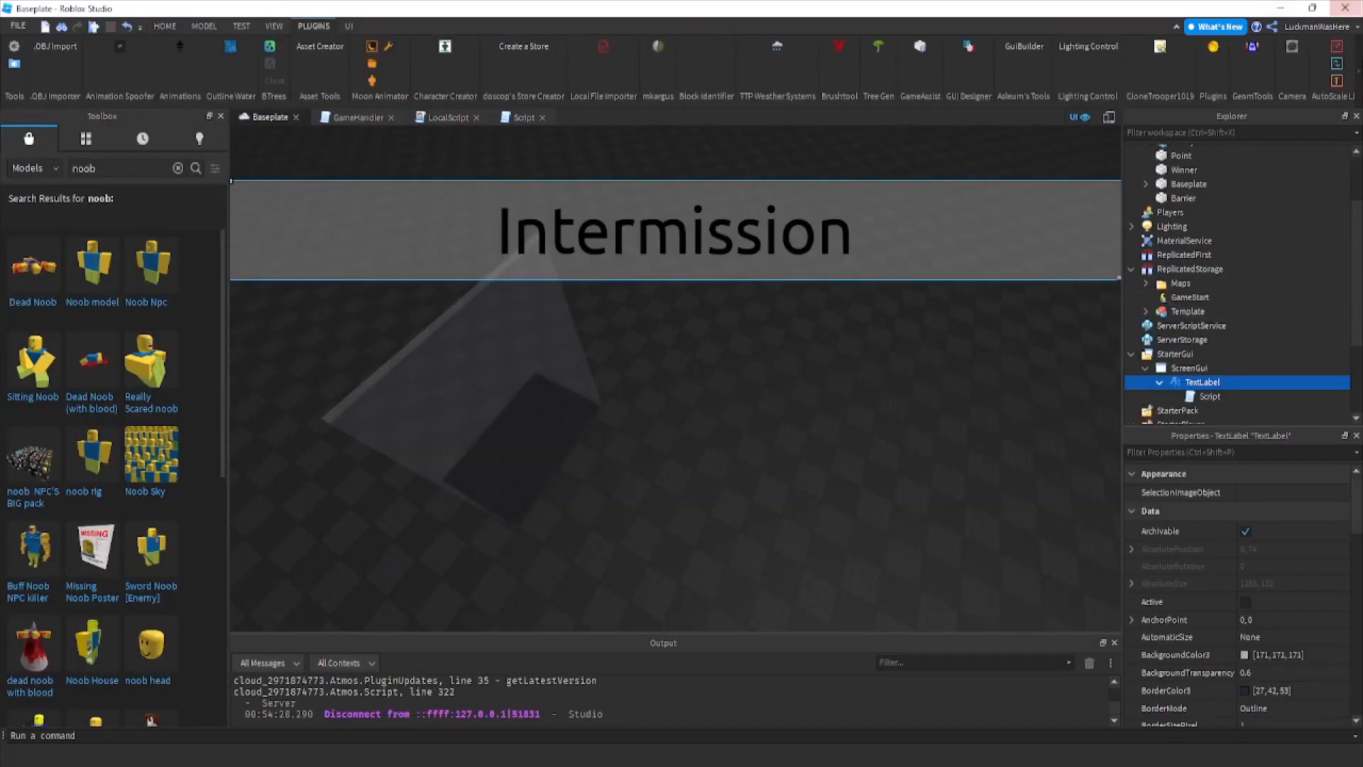
click(1168, 355)
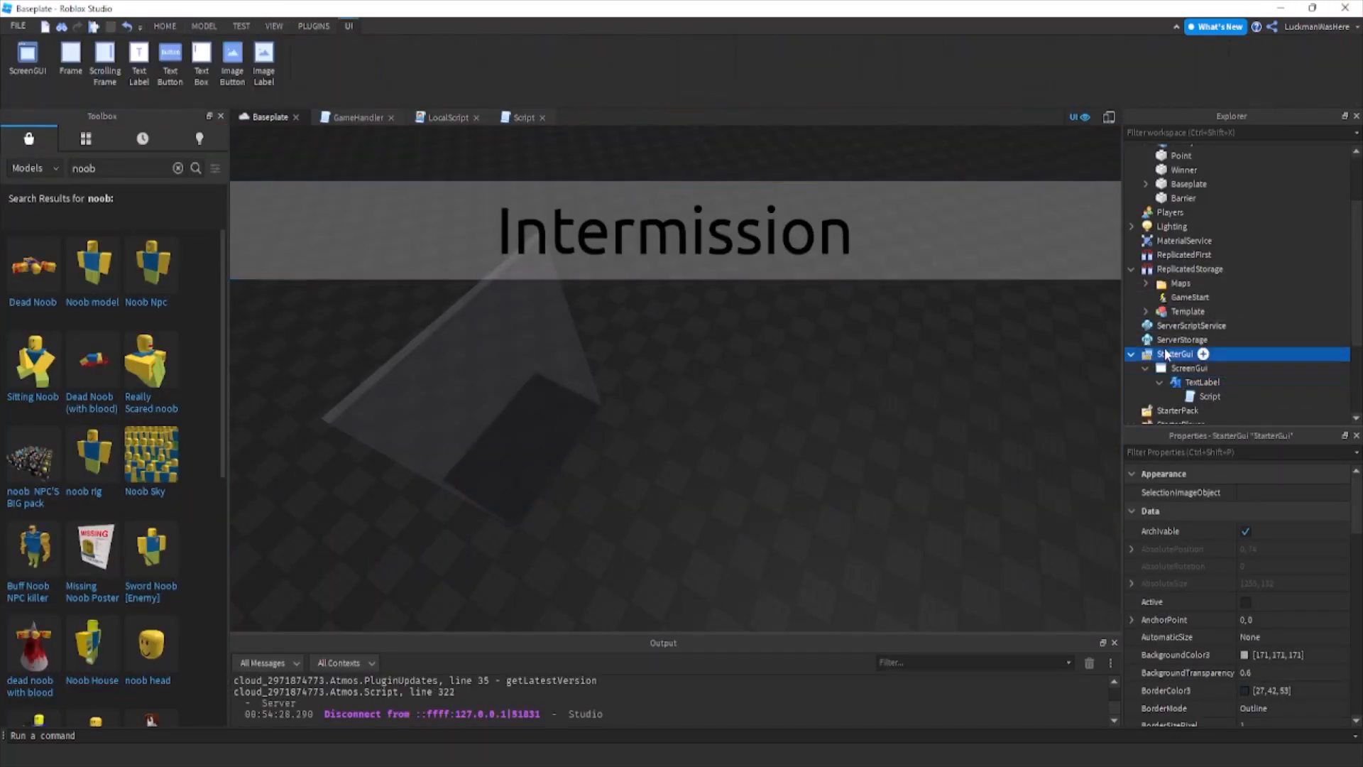
click(987, 410)
click(328, 26)
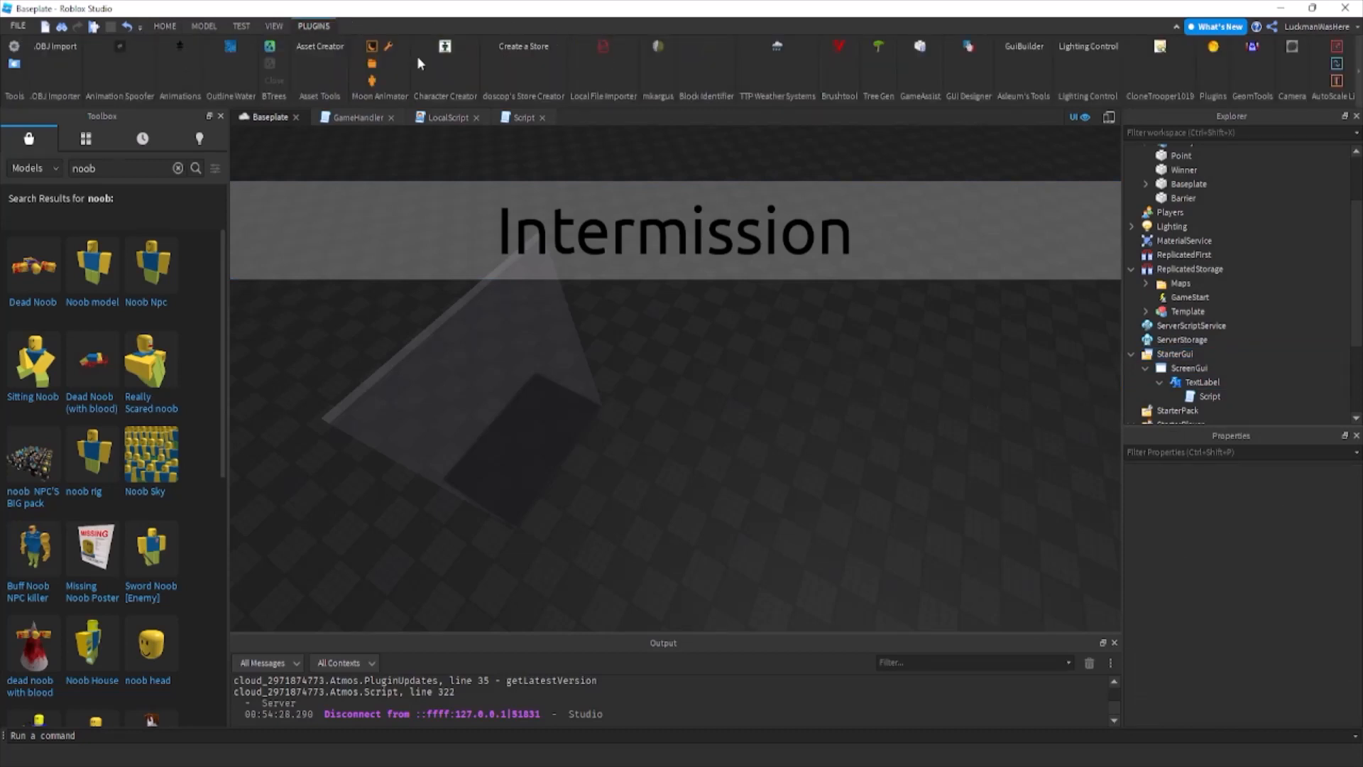
click(1337, 65)
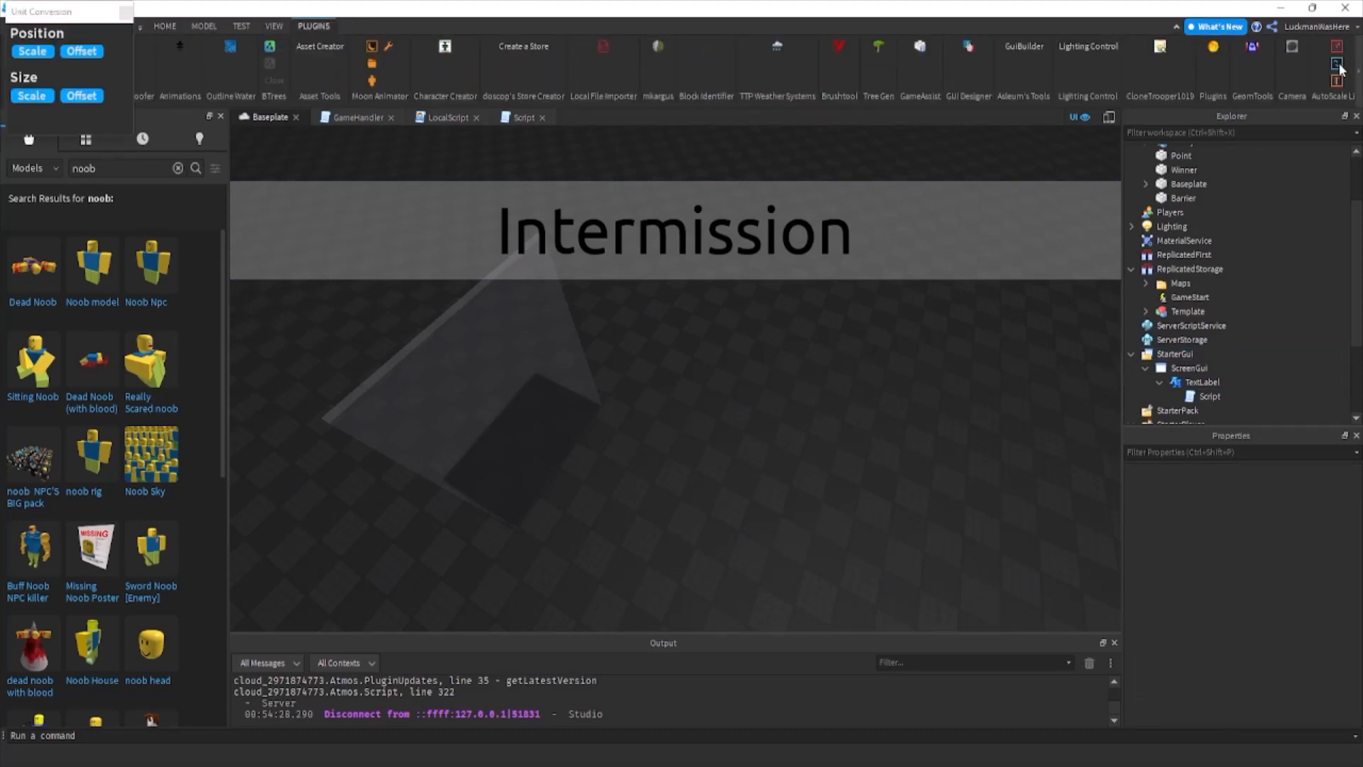
drag(83, 117, 113, 209)
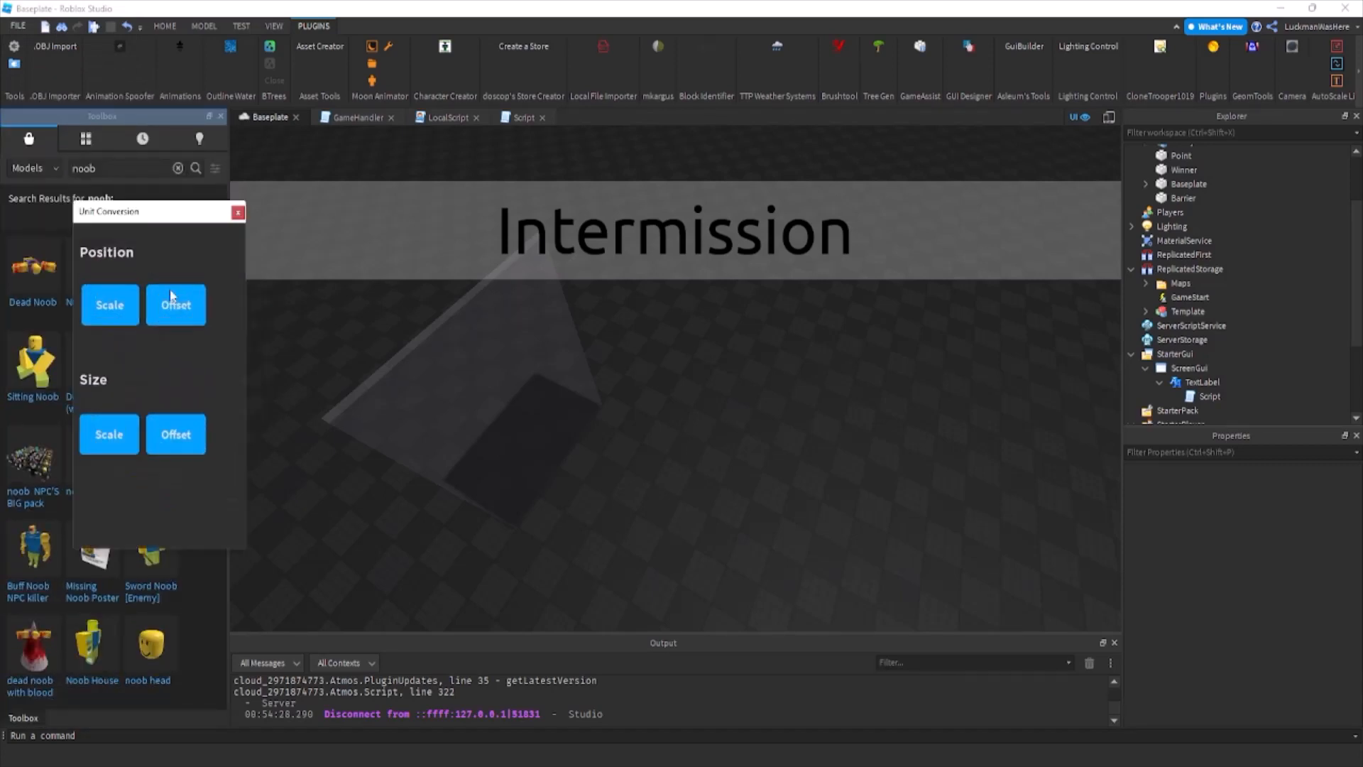
click(1193, 386)
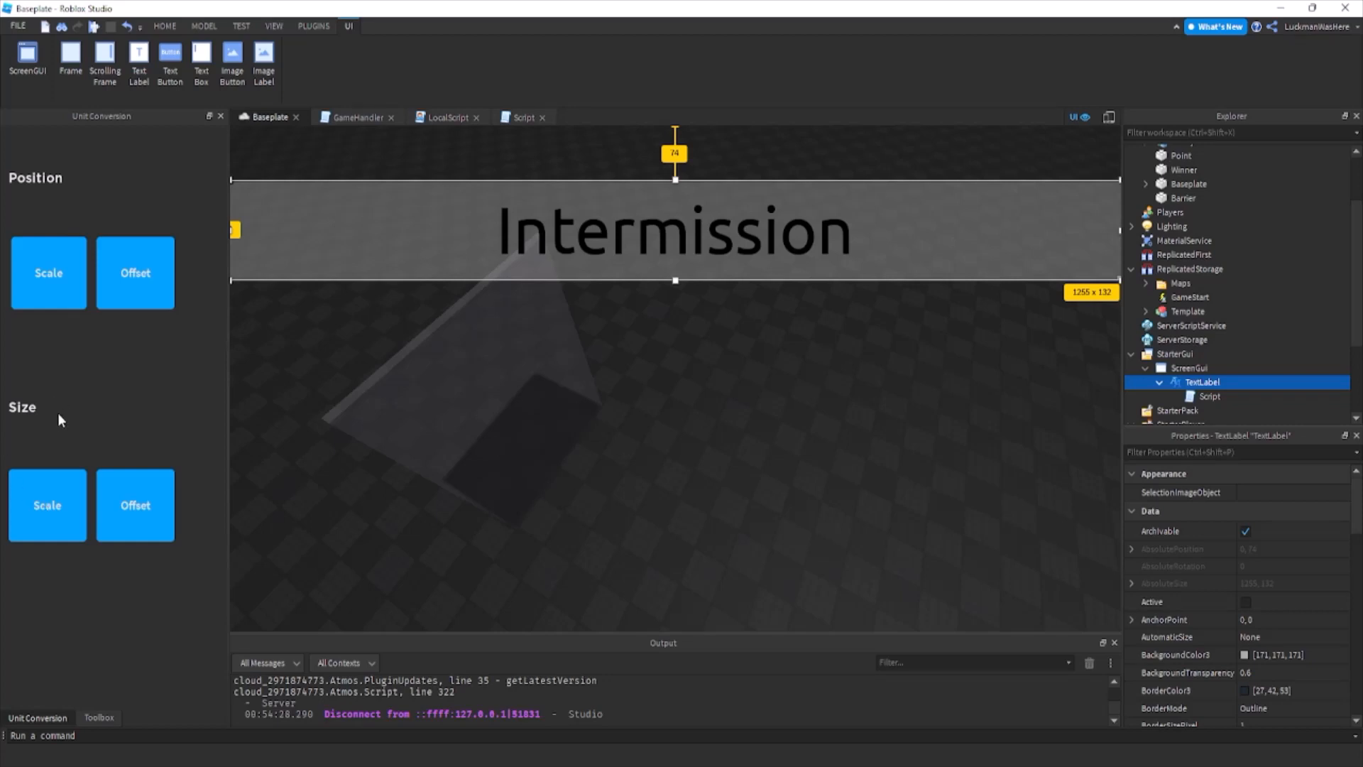
click(64, 523)
click(221, 116)
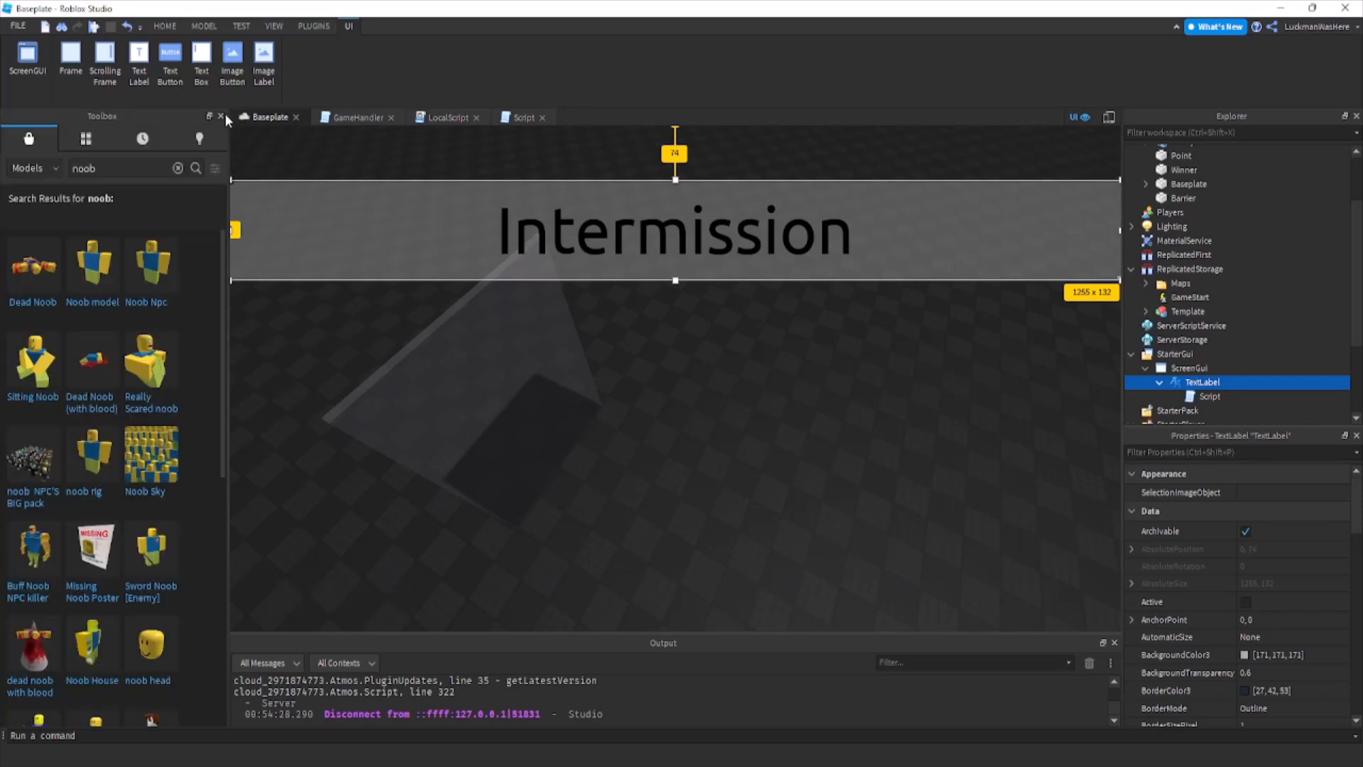
Playtest the game to check that the status label spans the screen, moving the character and camera around.
click(165, 26)
click(592, 56)
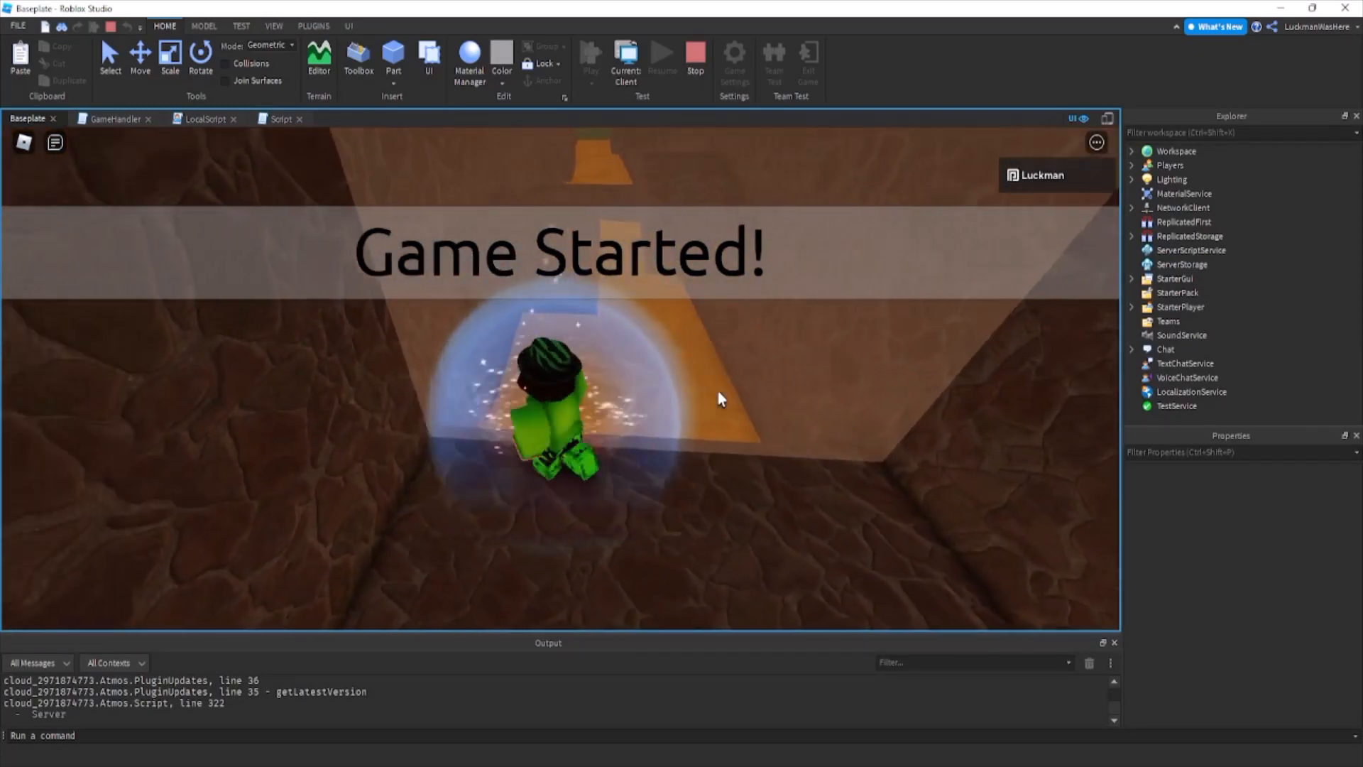
key(a)
key(d)
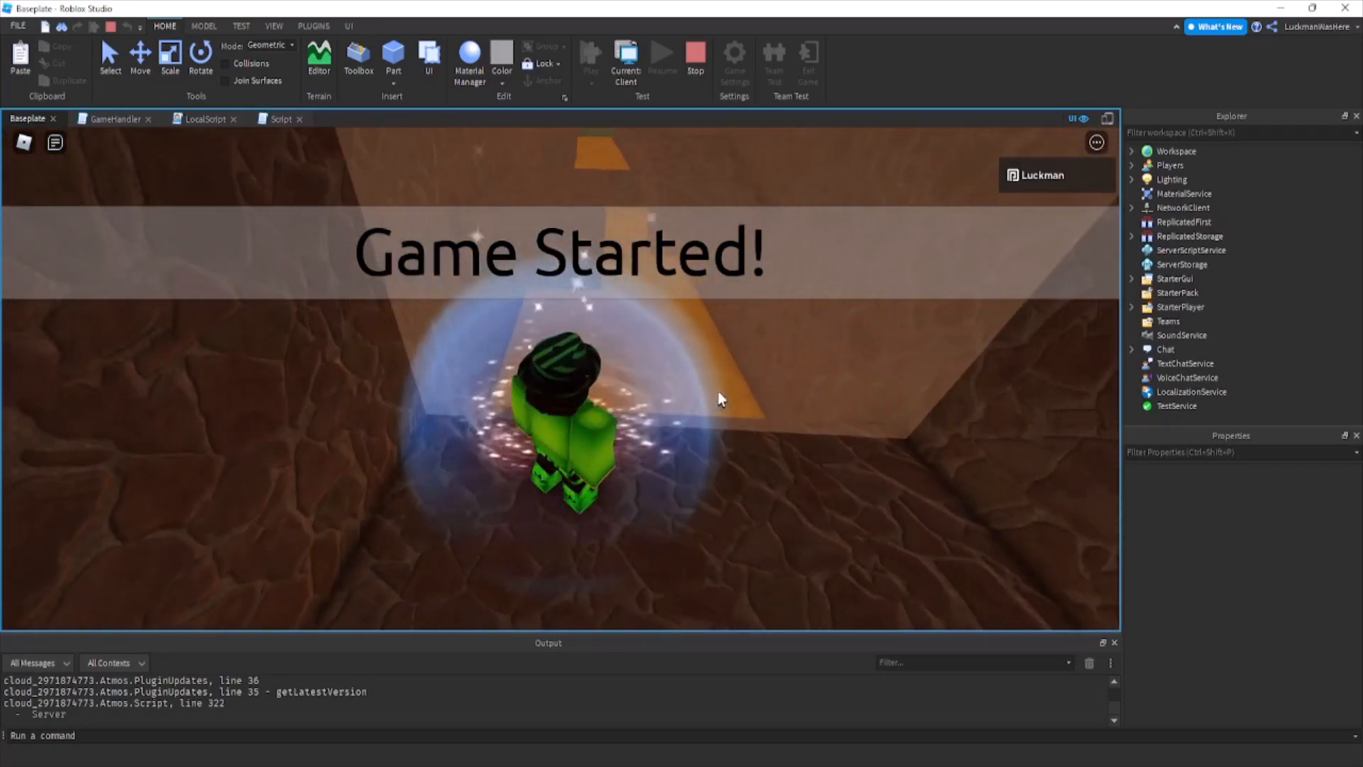
right_drag(719, 393, 718, 393)
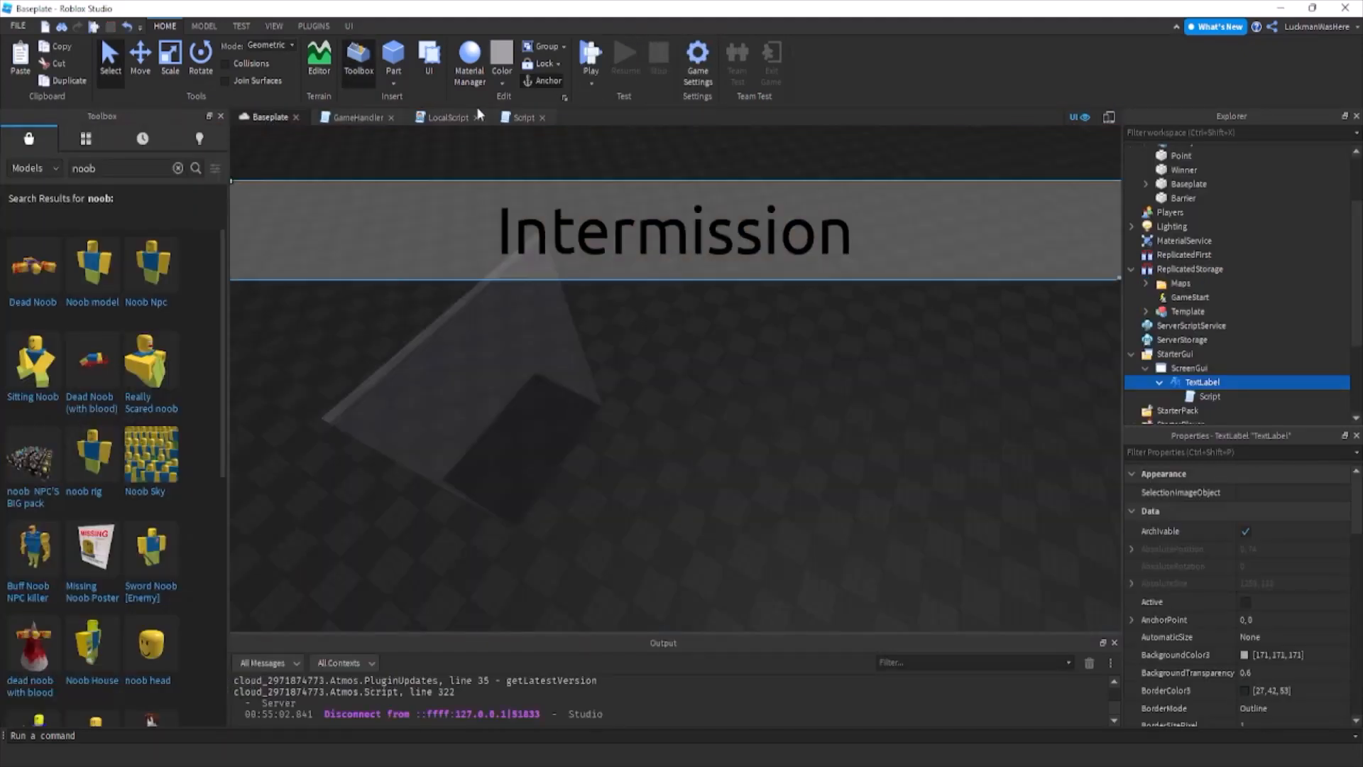
In the TextLabel's Script, set the while loop's wait interval to 0.5.
double_click(1209, 396)
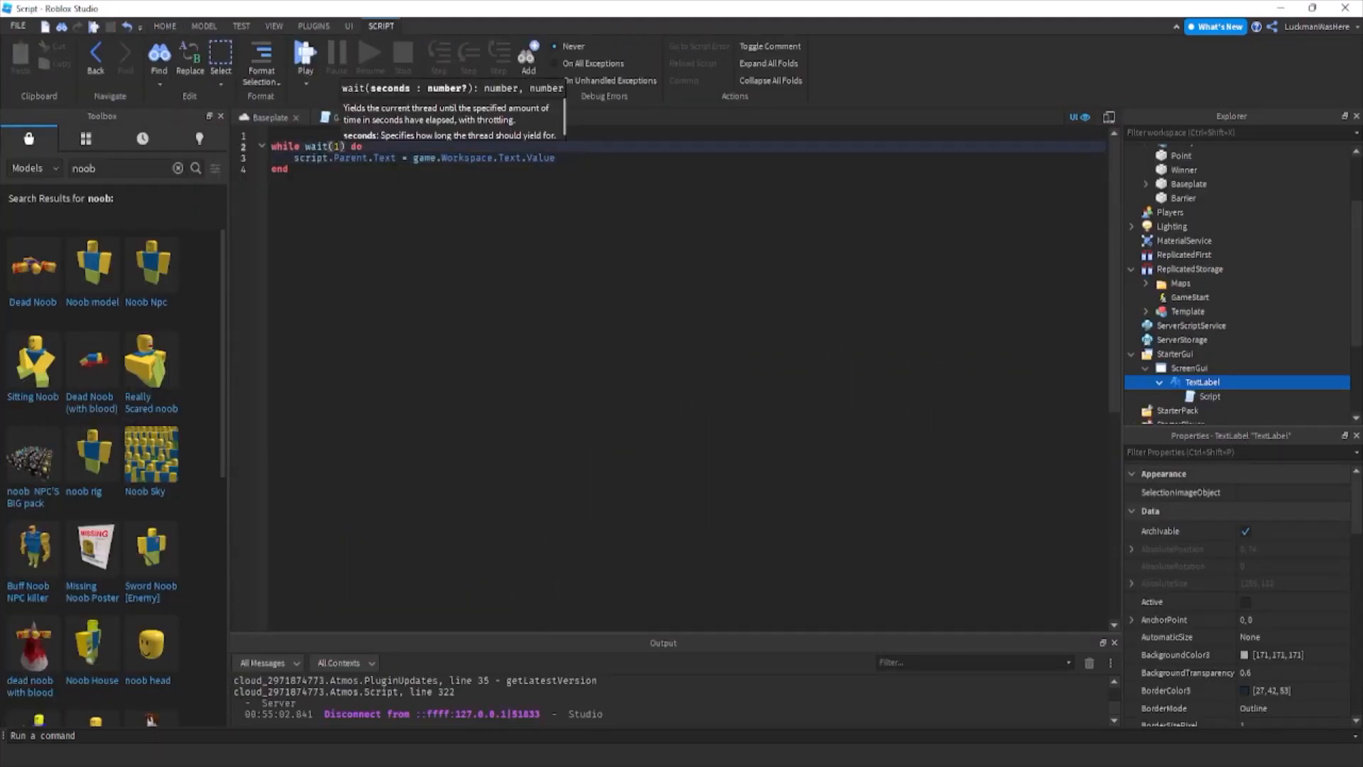
key(BackSpace)
text(0.)
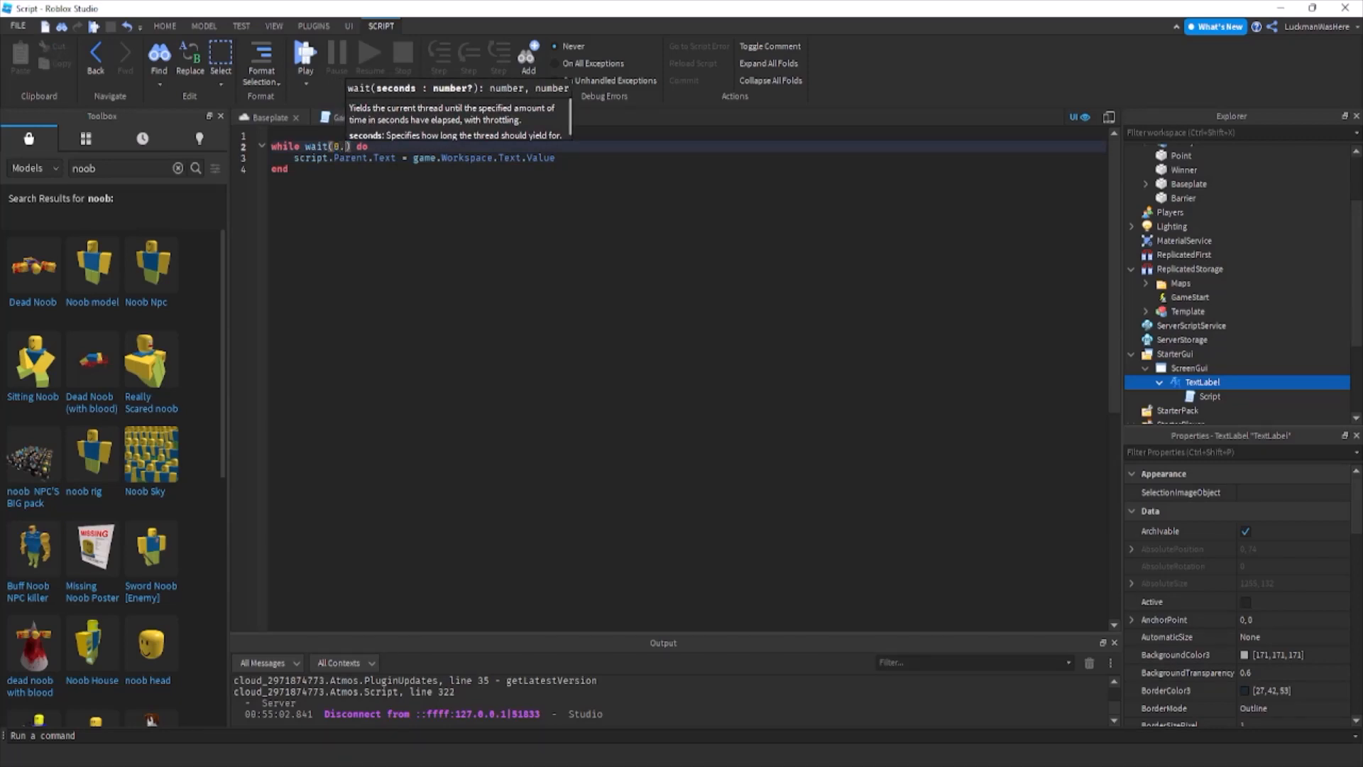
text(5)
Set the Value of the Text StringValue in Workspace to "Intermission".
scroll(1207, 213, up, 3)
click(1179, 208)
click(1323, 562)
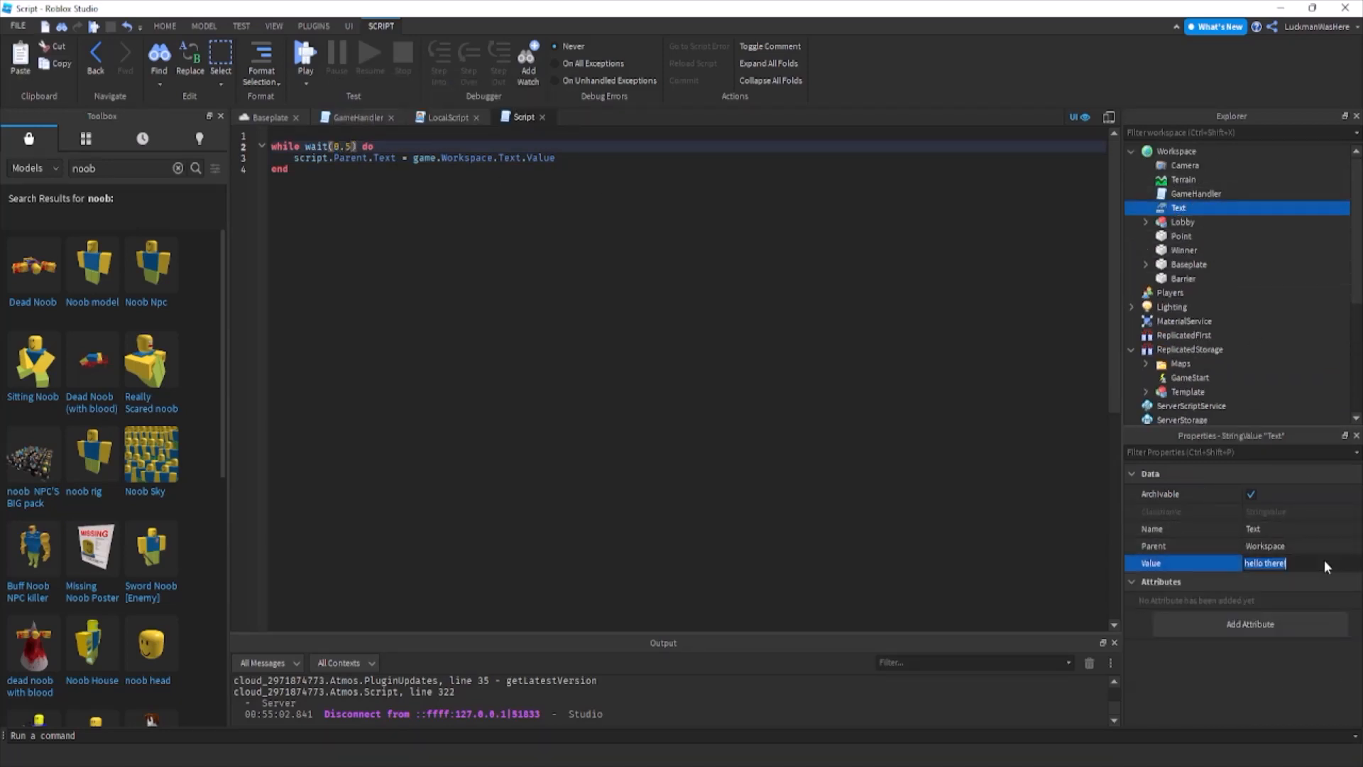
text(Intermission)
key(Return)
click(243, 115)
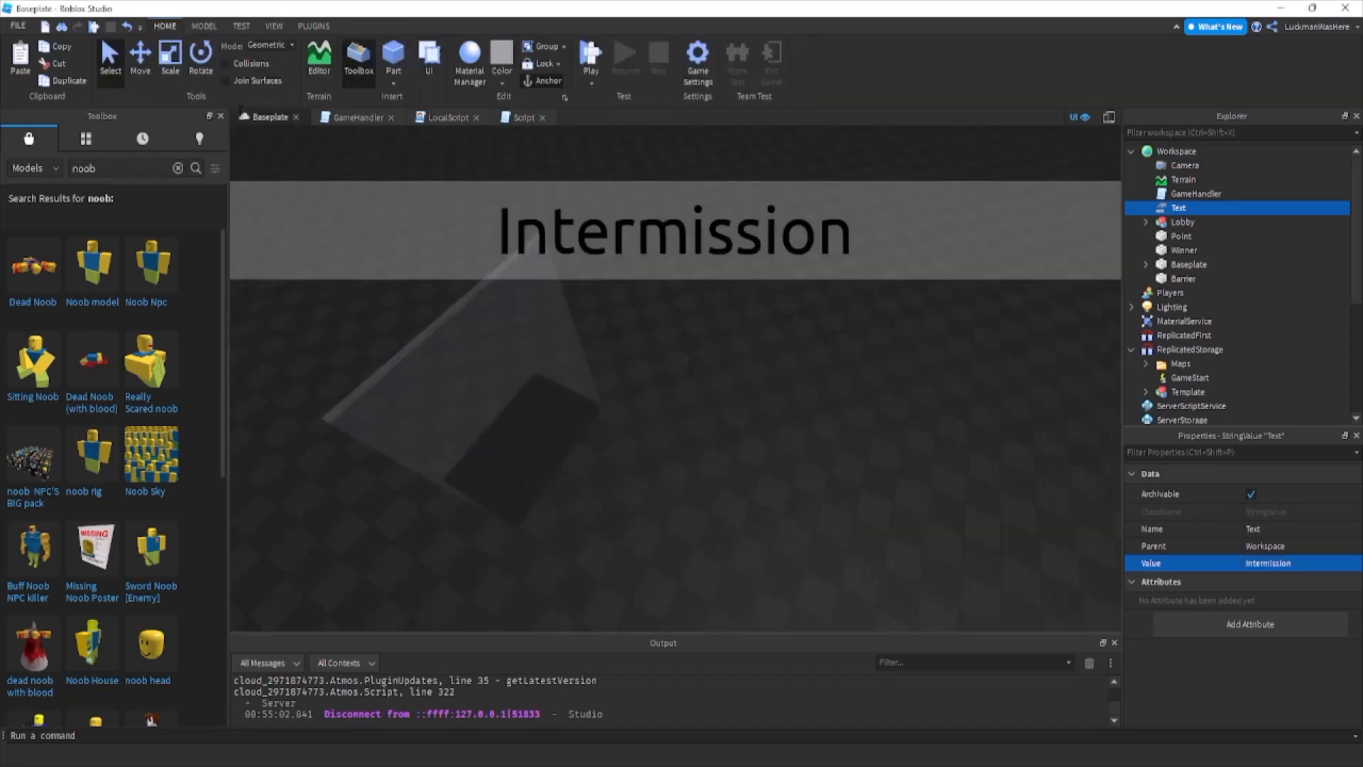
In the GameHandler script, change the Text.Value message in gameStart() to "Game Starting in 5 Seconds!".
click(357, 117)
key(Up)
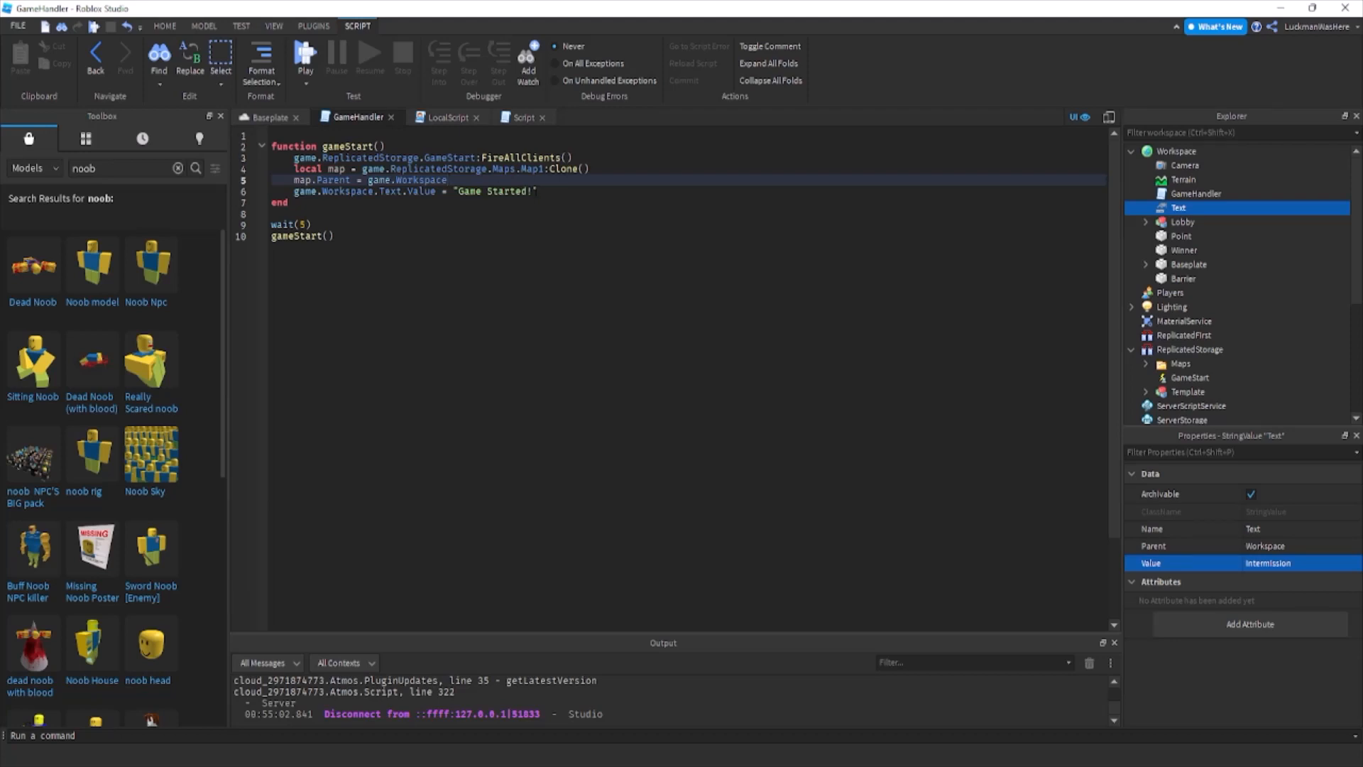
click(536, 200)
drag(533, 192, 510, 191)
text(i)
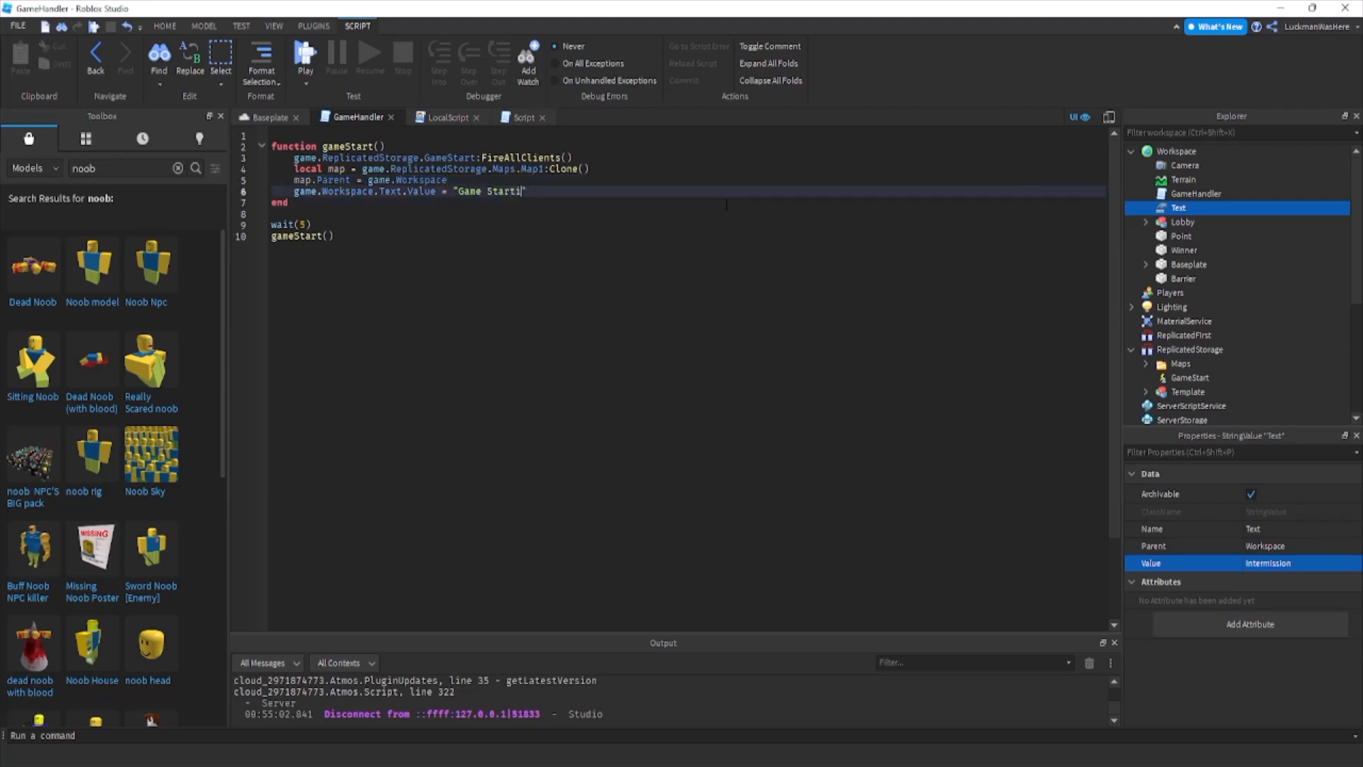
text(ng in 5 Seconds!)
Add a wait(1) line below the "Game Starting in 5 Seconds!" line.
drag(642, 191, 293, 191)
click(682, 192)
key(Return)
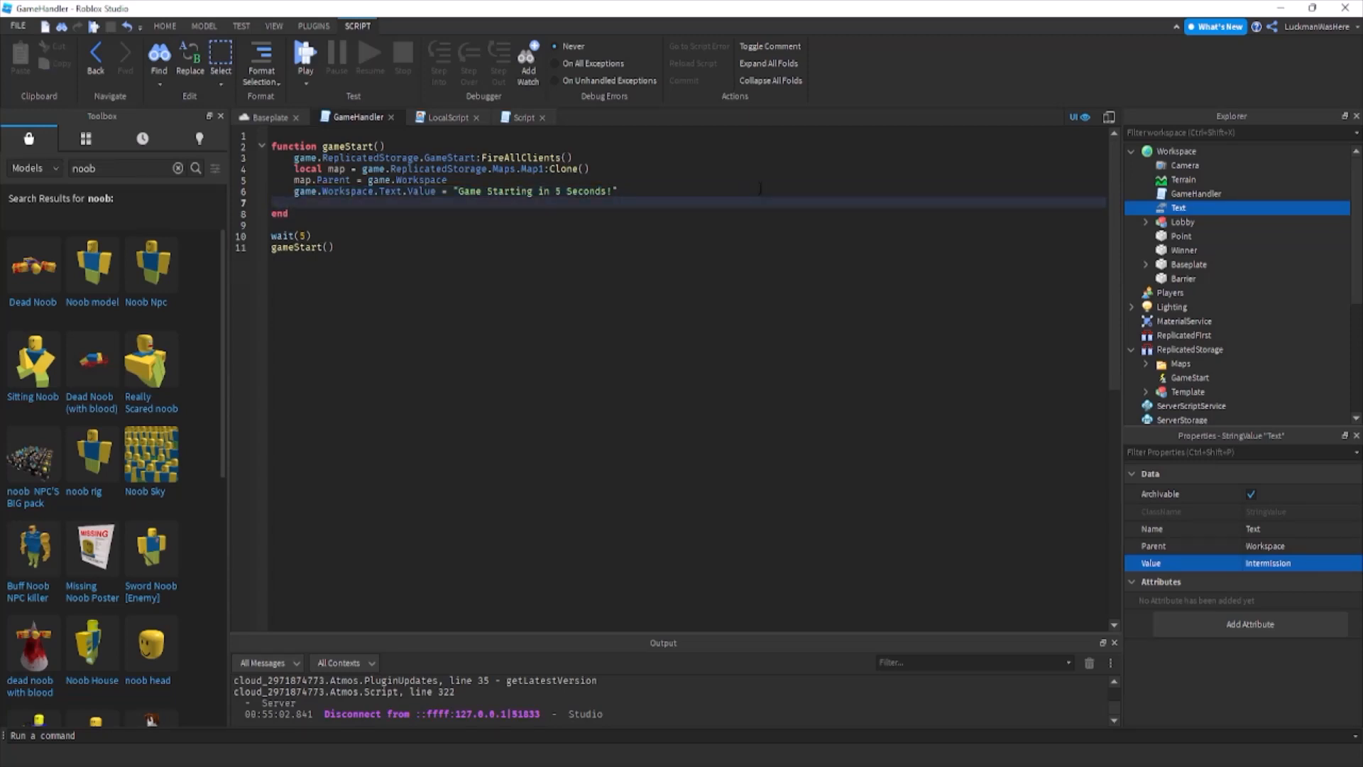
text(wait(1)
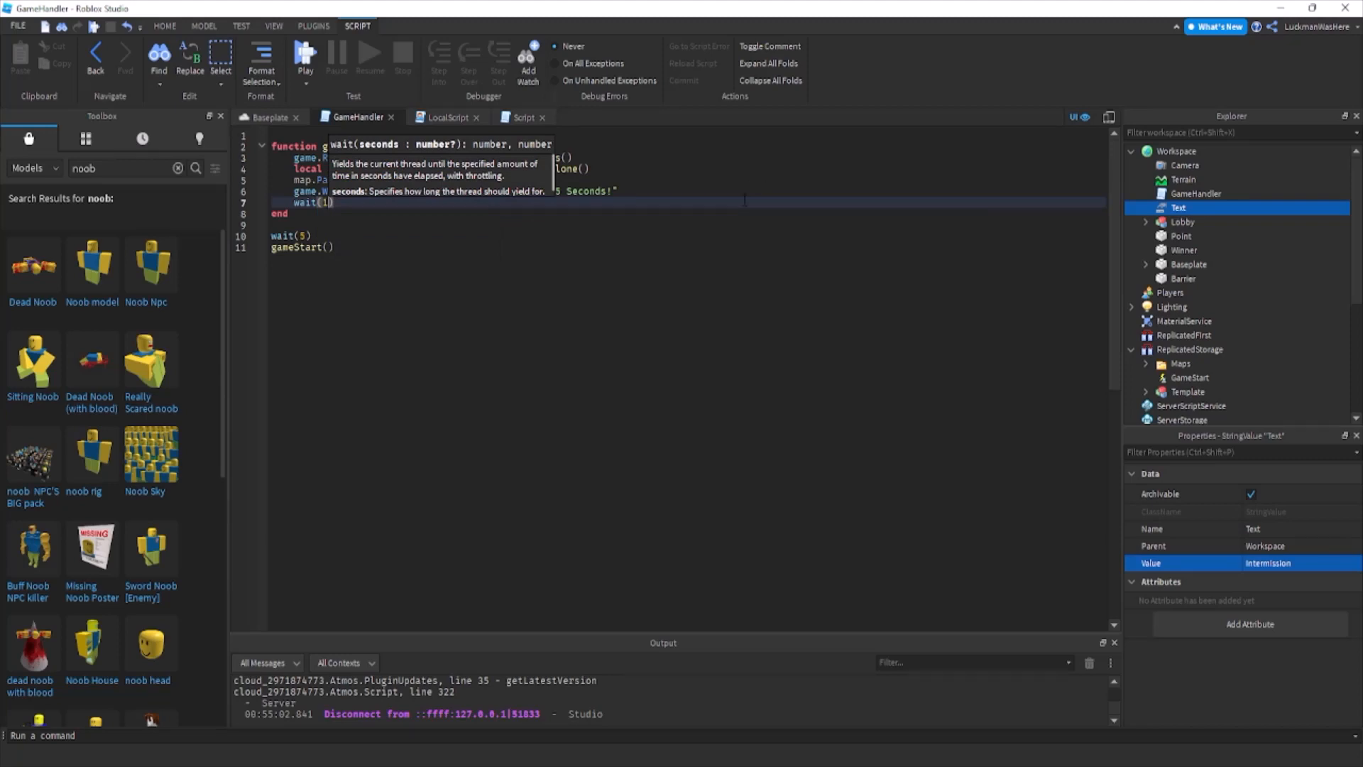
Duplicate the message line and its wait(1) until gameStart() contains five such pairs.
drag(745, 202, 292, 192)
key(ctrl+c)
click(398, 200)
key(Return)
key(ctrl+v)
key(Return)
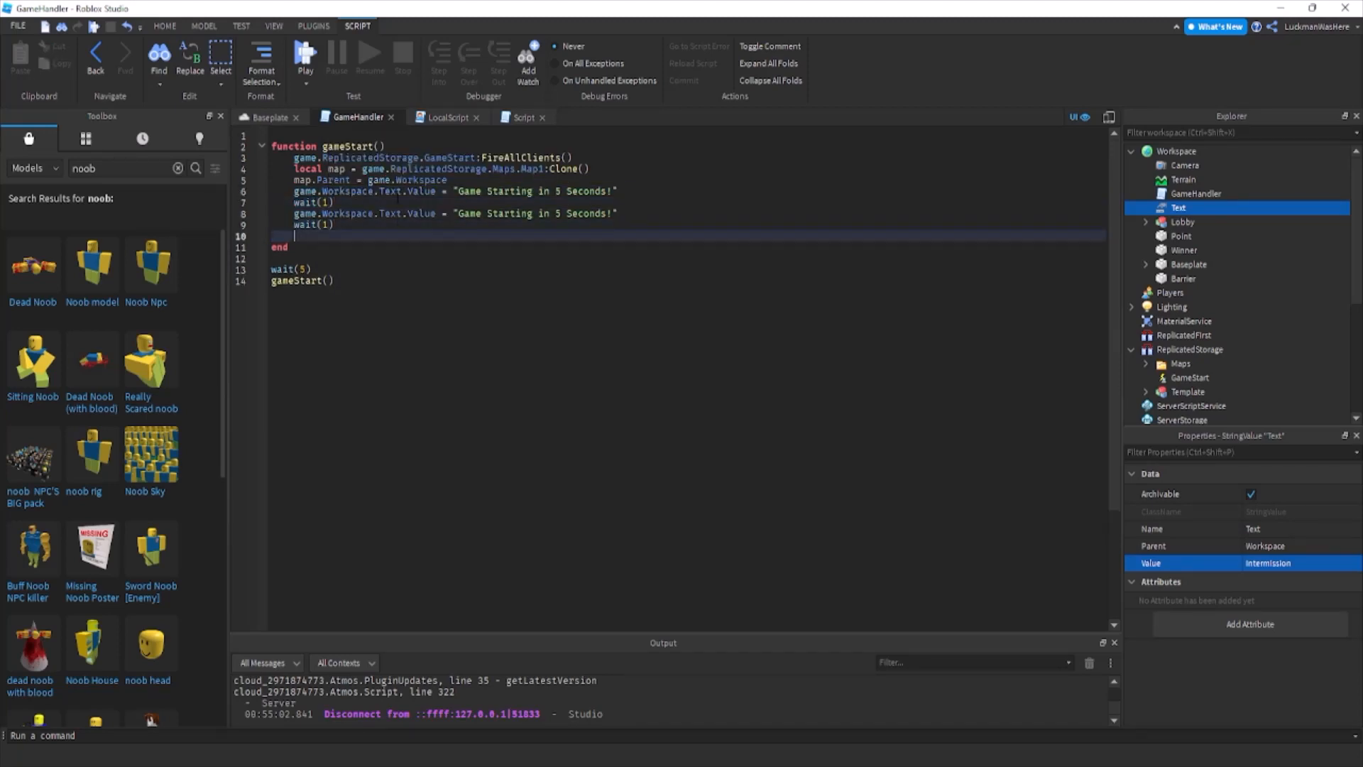
key(ctrl+v)
key(Return)
key(ctrl+v)
key(Return)
text(v)
key(Return)
key(BackSpace)
key(BackSpace)
key(BackSpace)
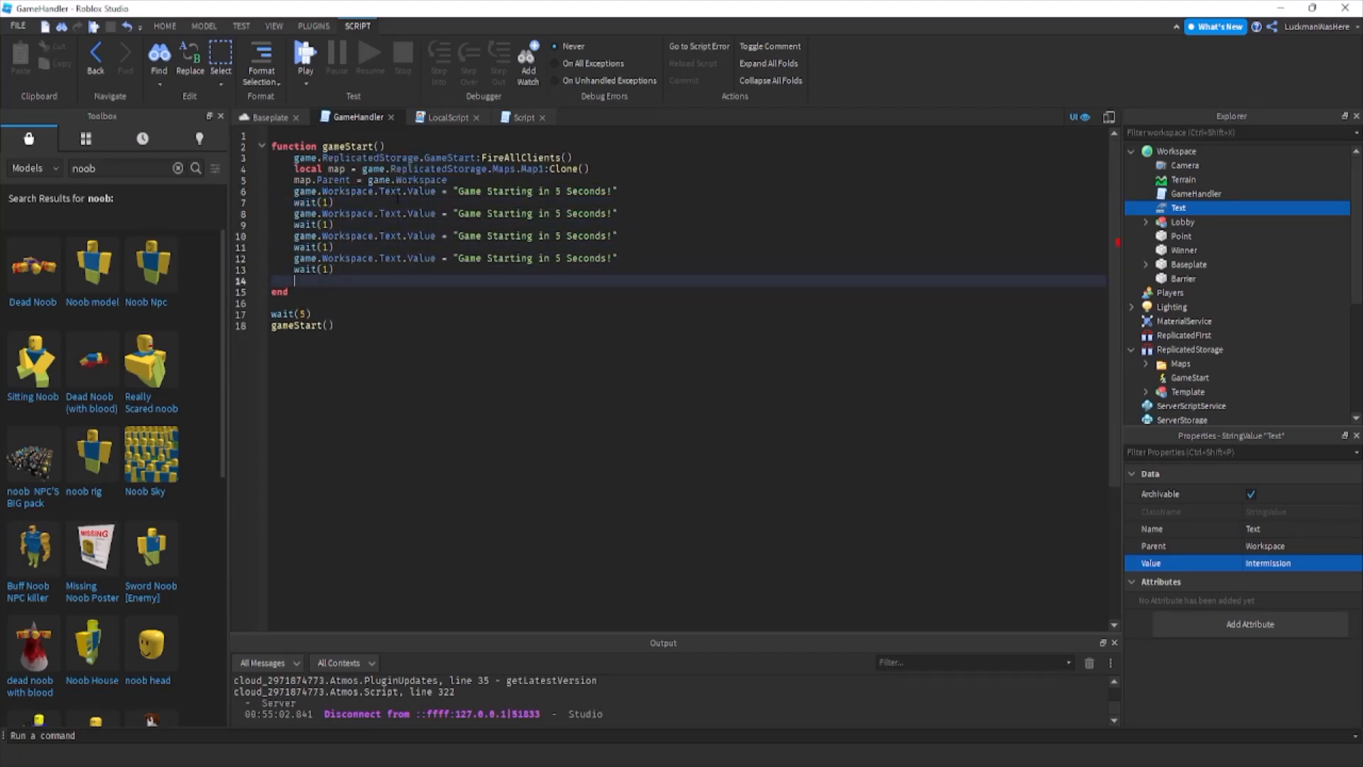
key(ctrl+v)
Change the seconds in the four copied messages to 4, 3, 2 and 1.
double_click(558, 213)
text(4)
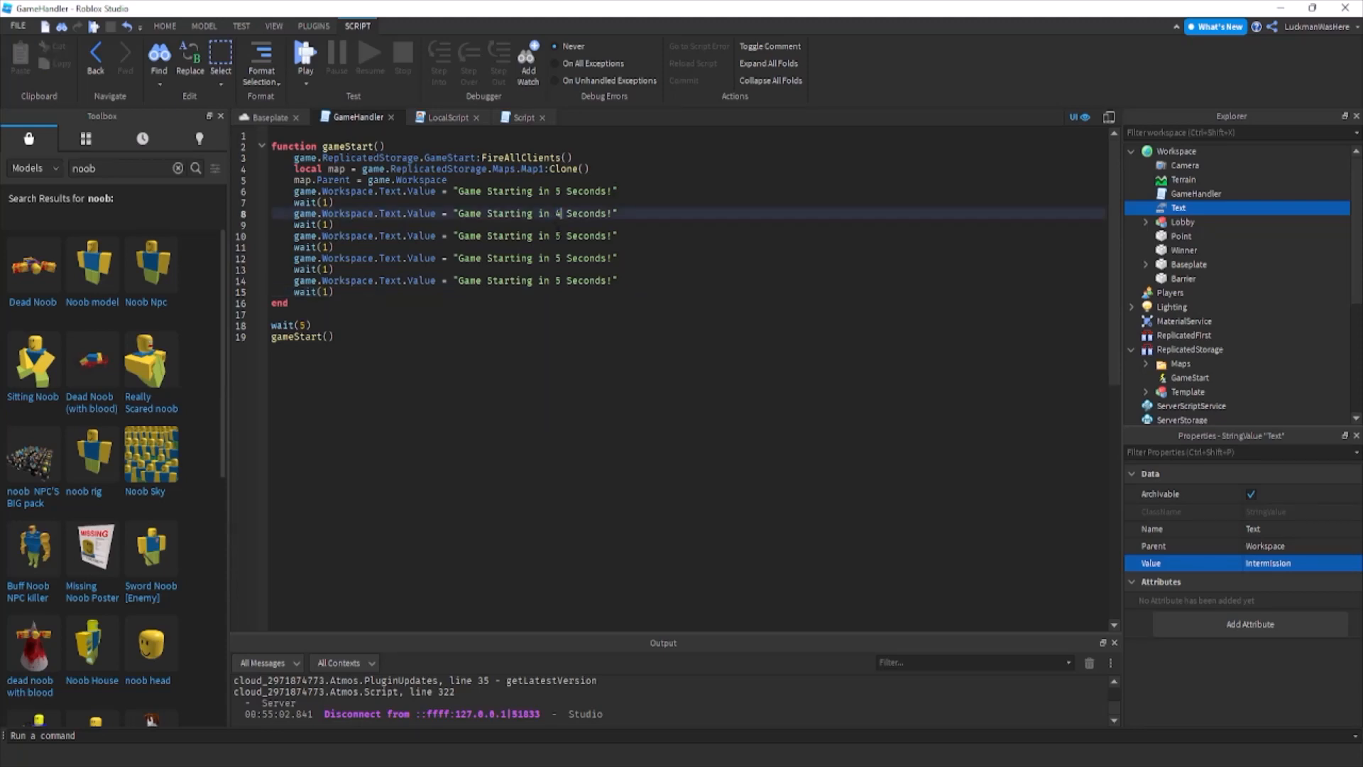
drag(561, 236, 459, 303)
text(3)
text(2)
text(1)
Paste another message pair after the countdown and change its message to "The game has started go!!".
click(714, 287)
key(ctrl+v)
text(The )
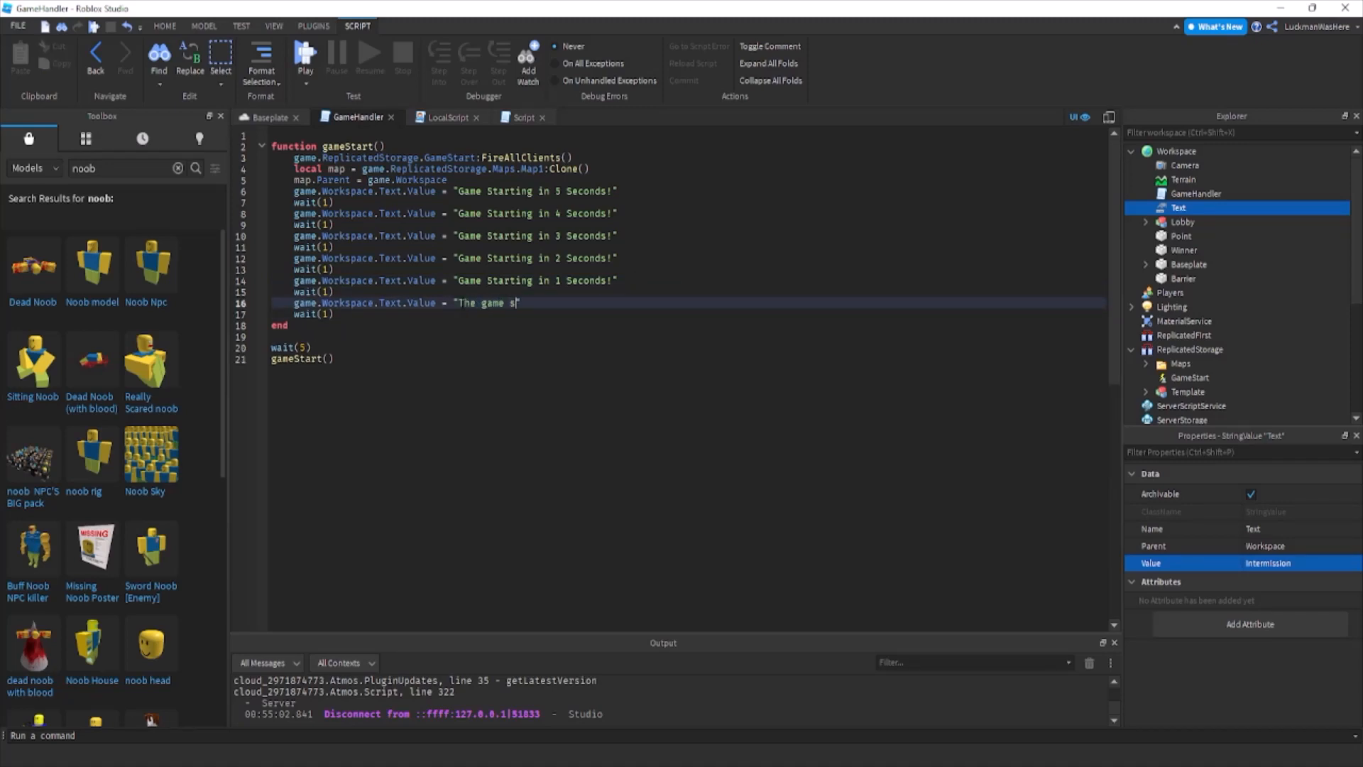
text(game has started go!!)
Replace the last wait(1) in gameStart() with game.Workspace.Barrier.CanCollide = false.
key(Down)
key(BackSpace)
key(BackSpace)
key(BackSpace)
key(BackSpace)
key(BackSpace)
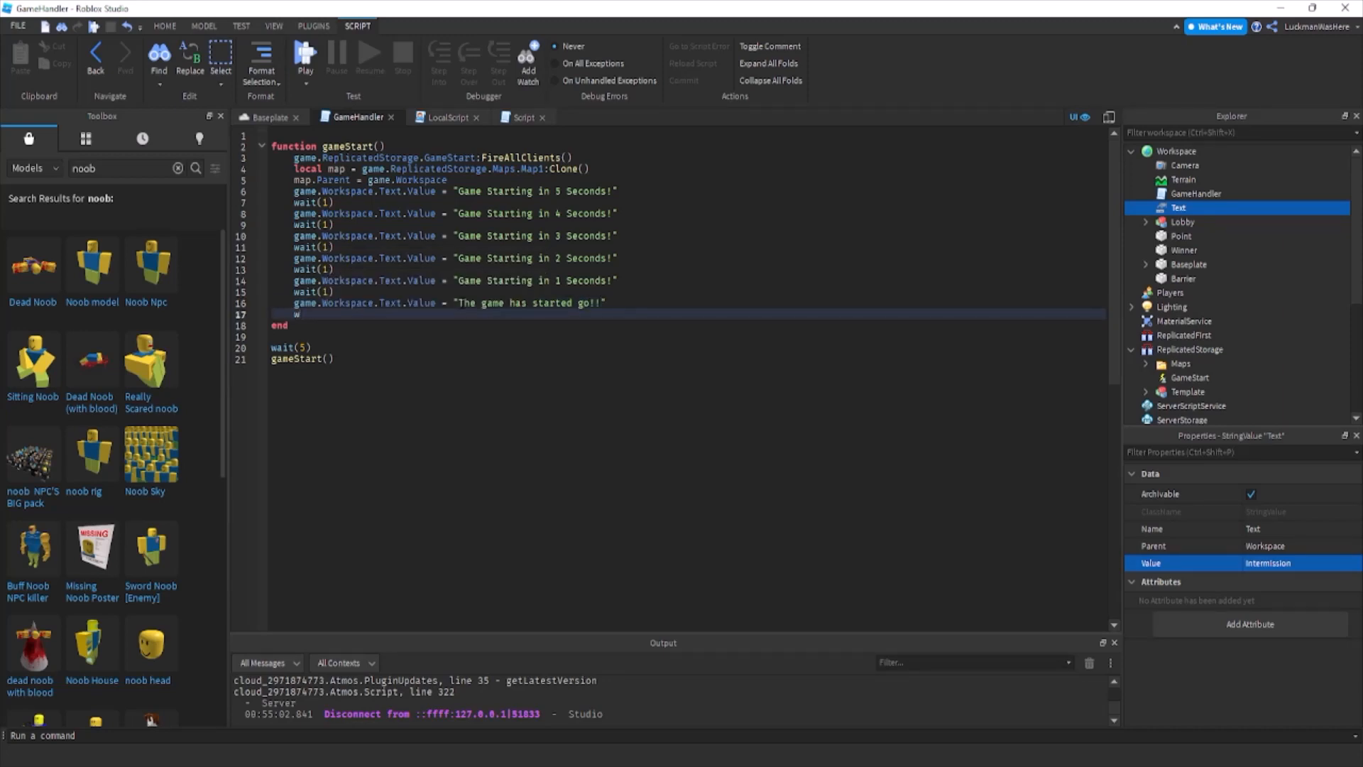
text(game.Workspace.)
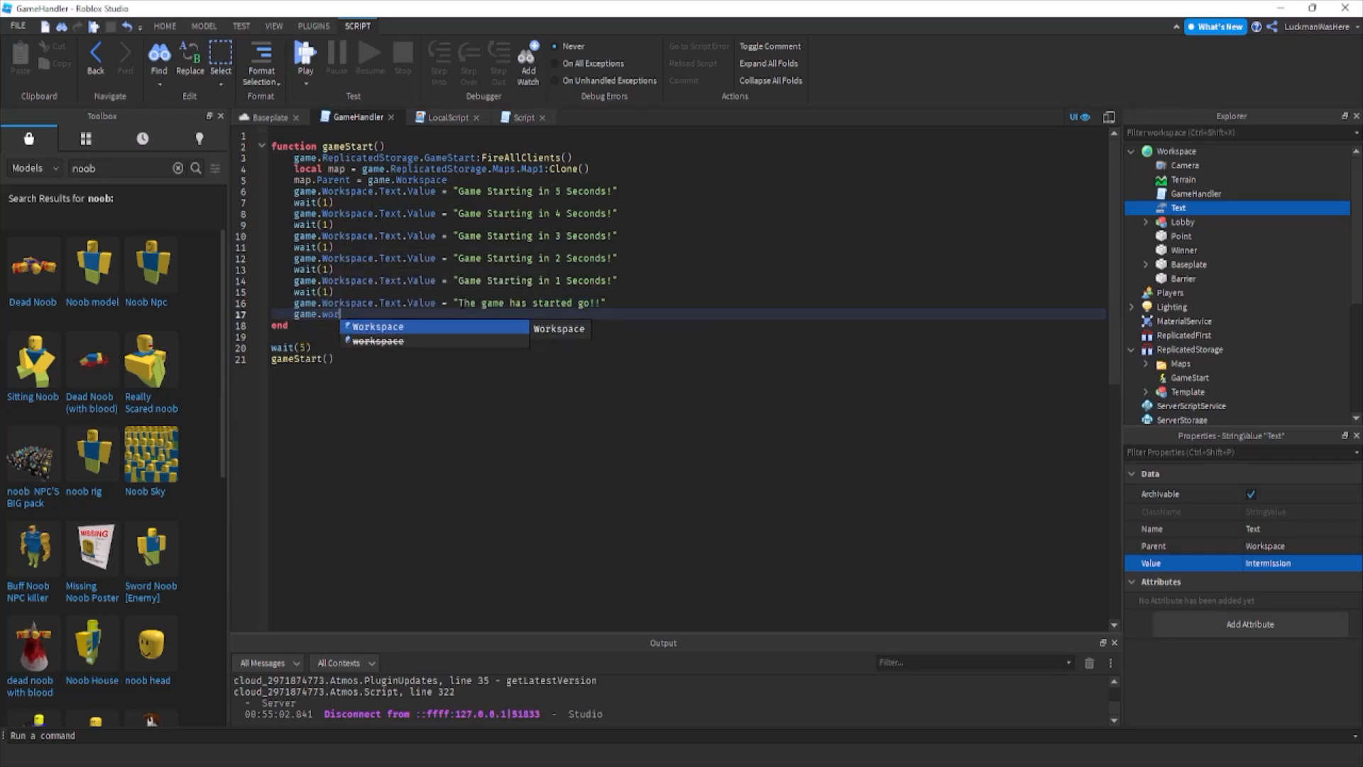
text(Barrier.c)
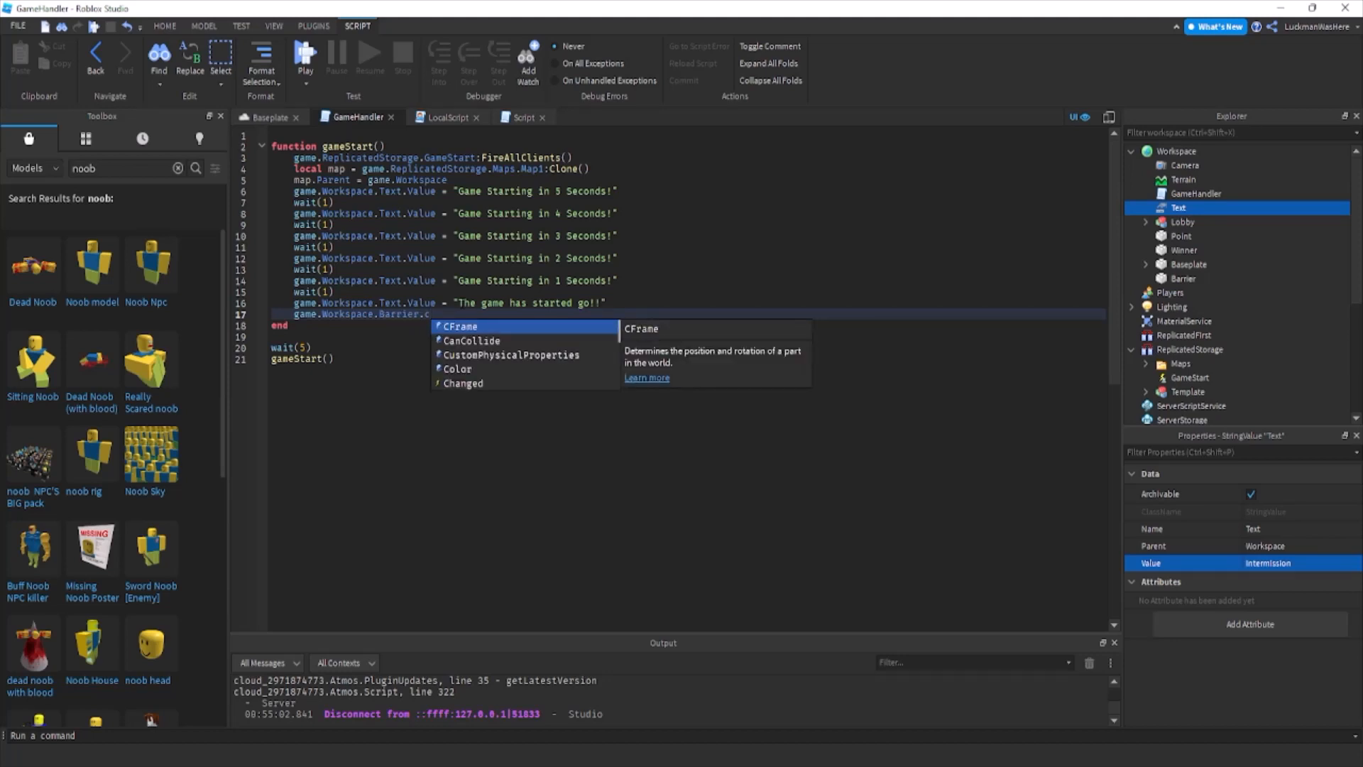
key(Tab)
text(= true)
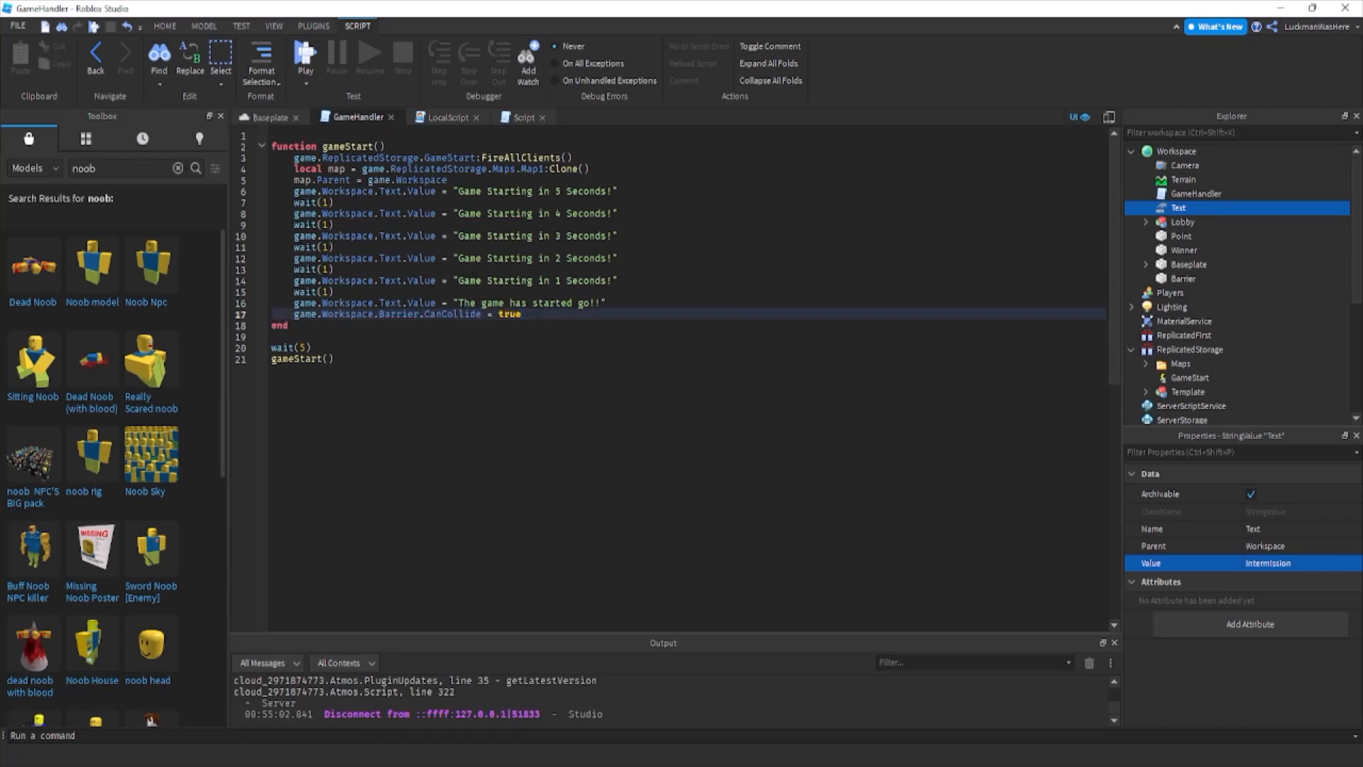
double_click(502, 314)
text(false)
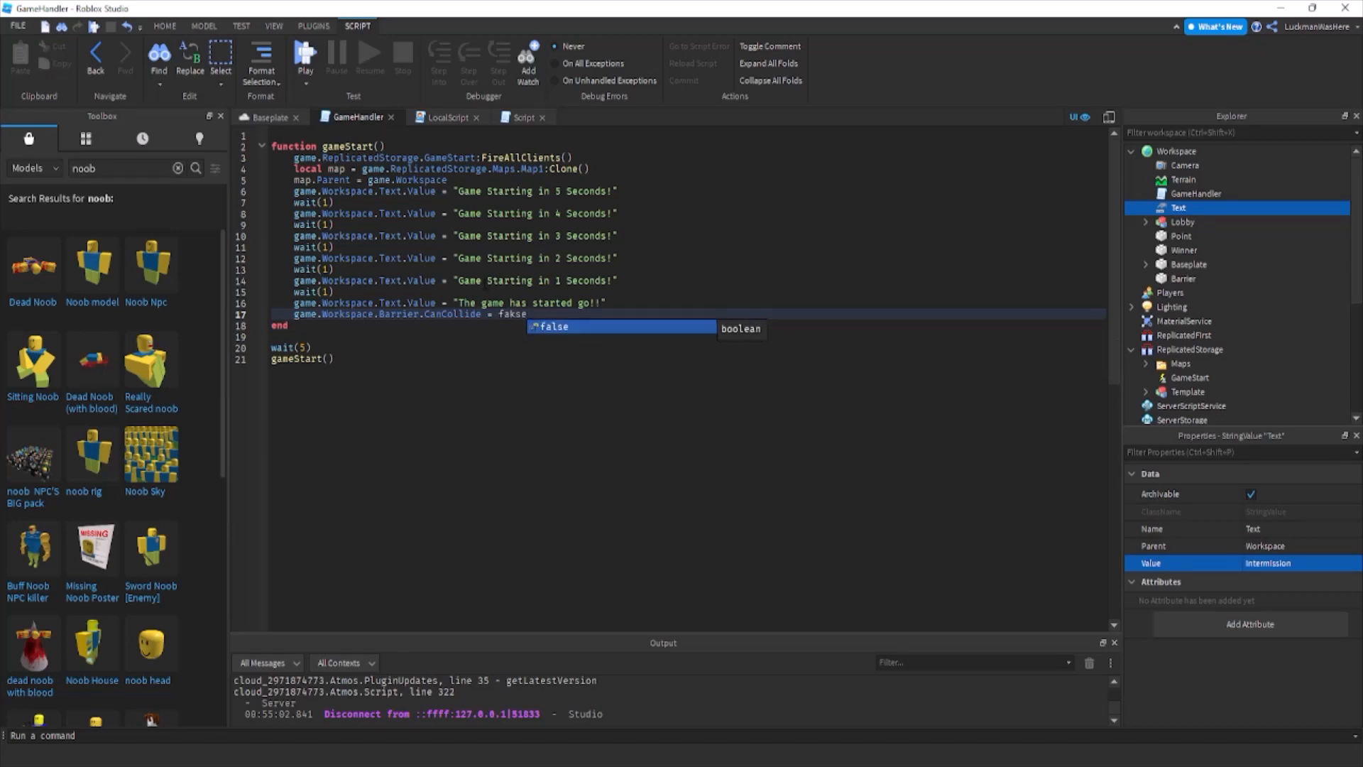
Start a playtest from the Baseplate and set Shift Lock Switch to On in the in-game settings.
click(269, 118)
click(589, 53)
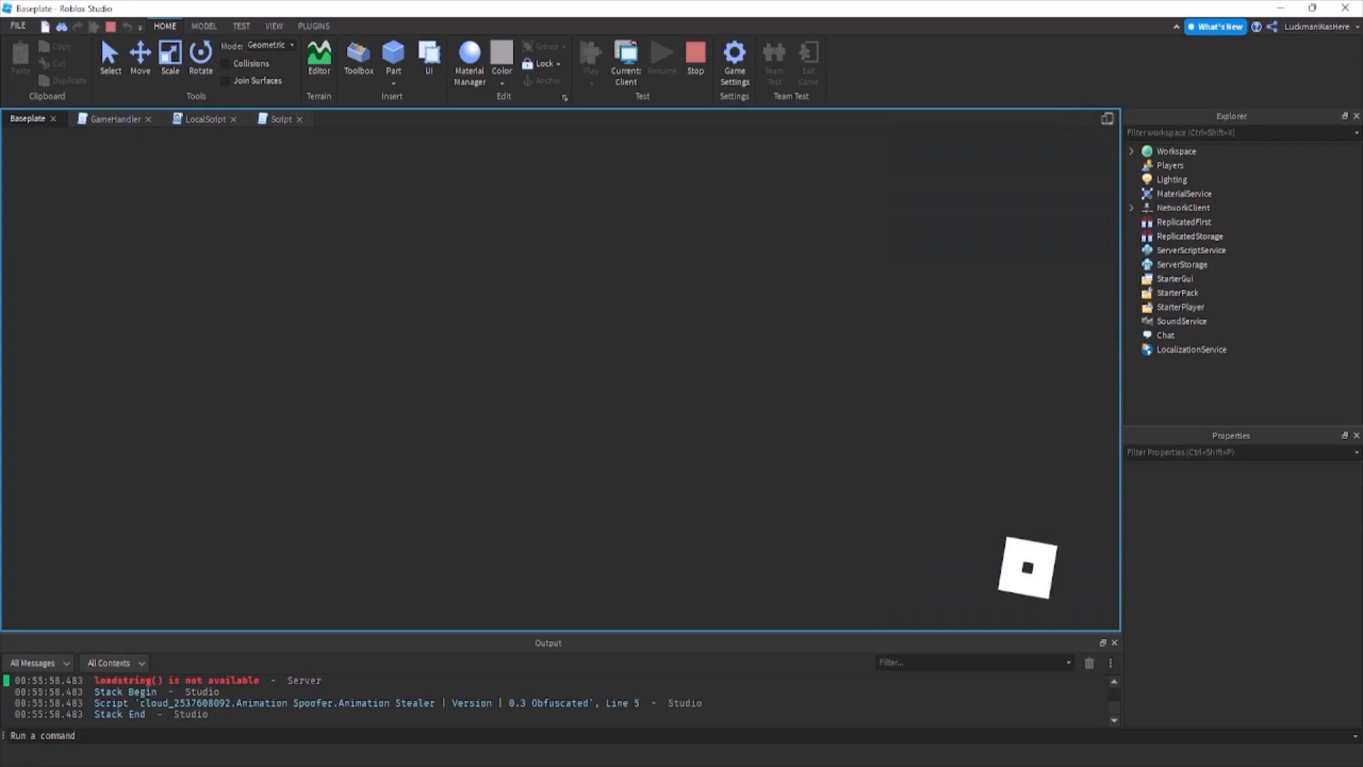
key(Escape)
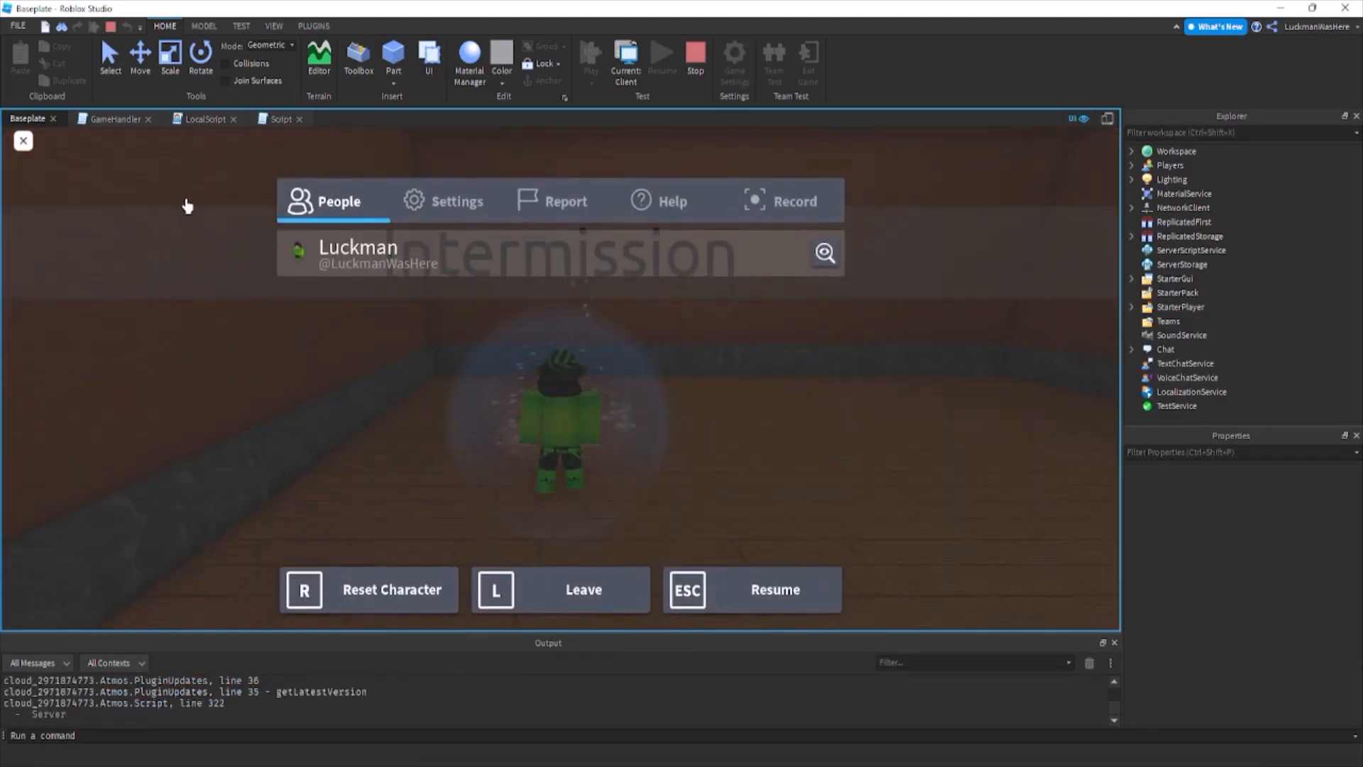
click(419, 206)
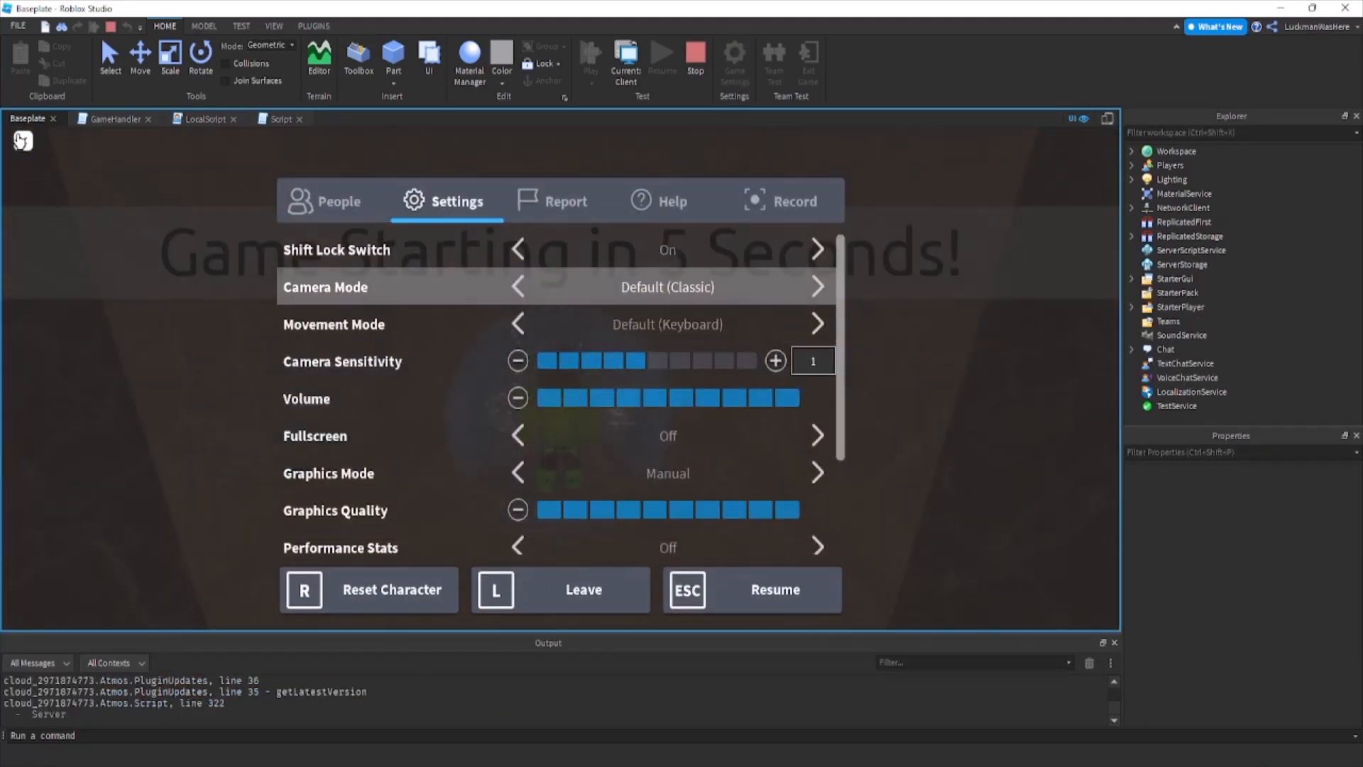
click(21, 141)
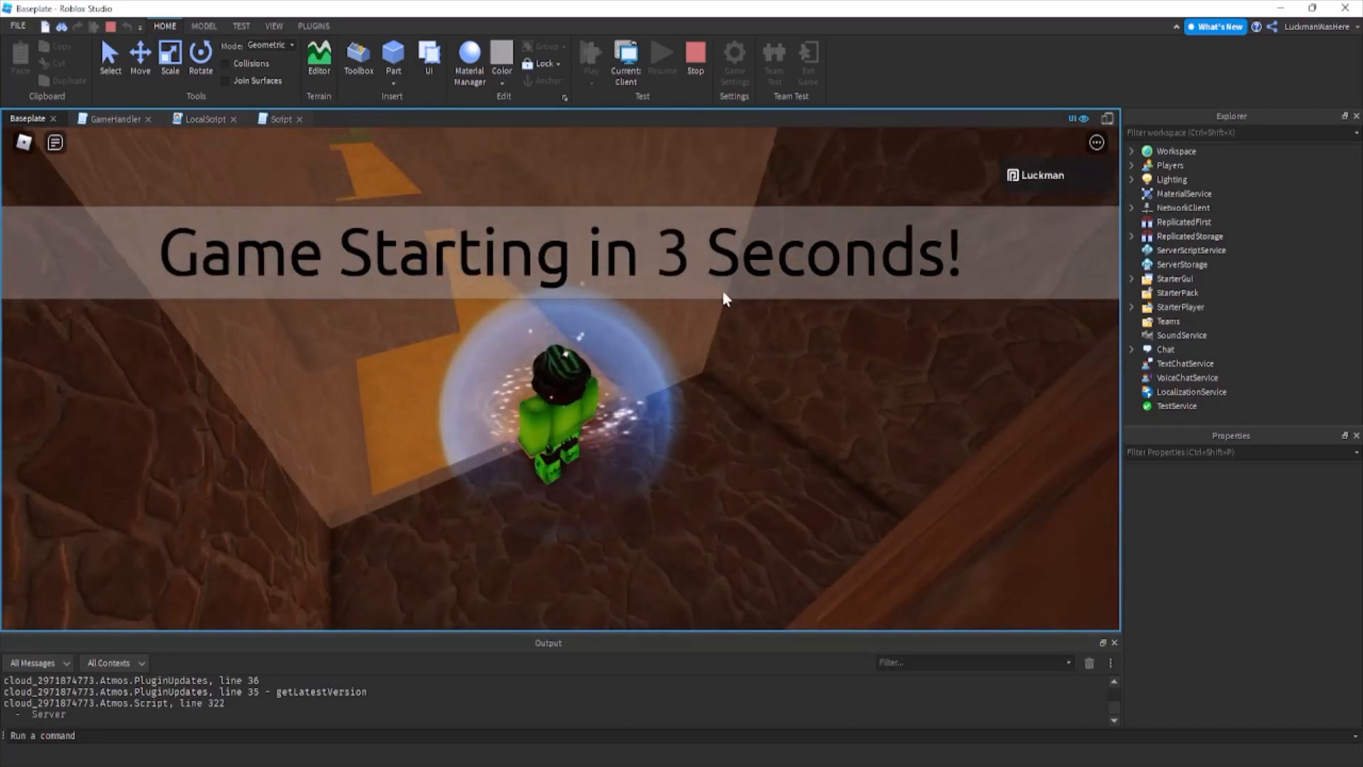
Test the start barrier by moving the character against it during the countdown.
right_drag(469, 342, 469, 342)
key(a)
key(d)
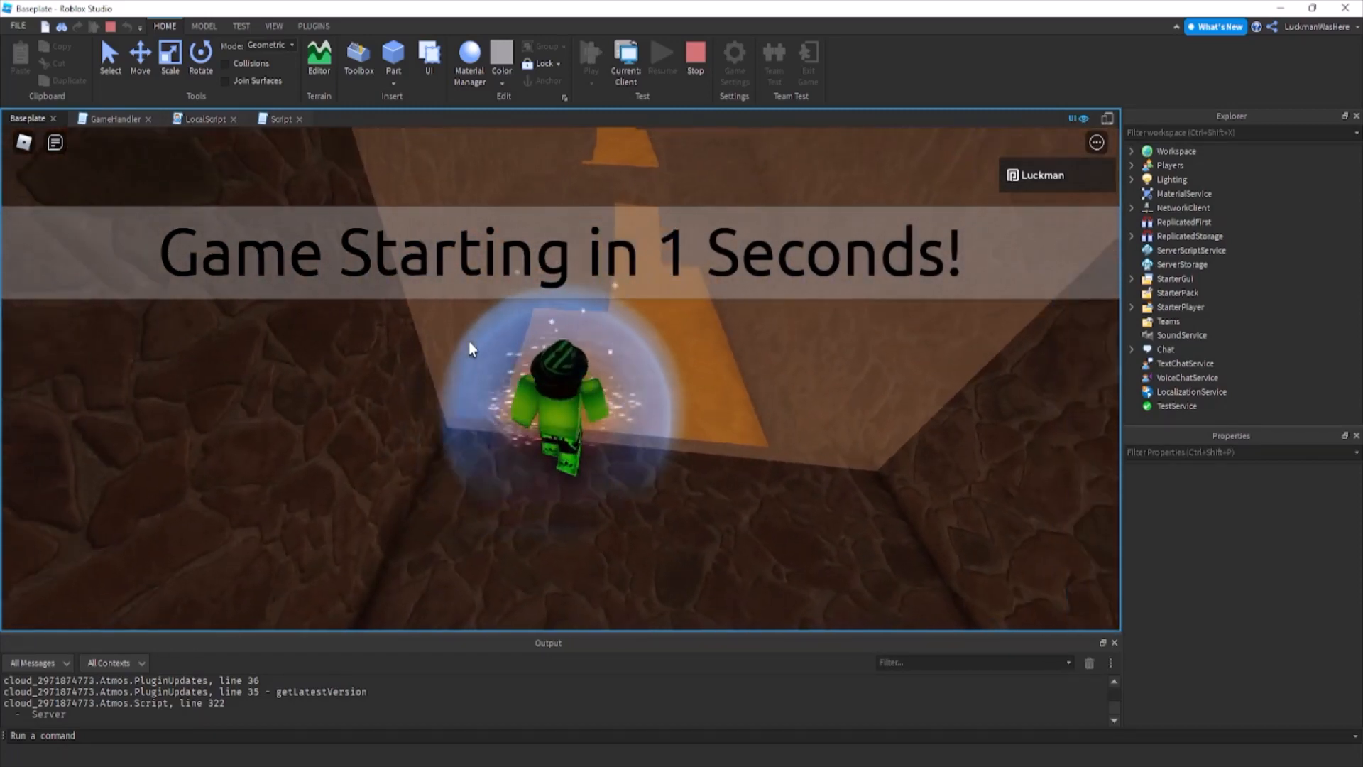
key(s)
key(w)
key(space)
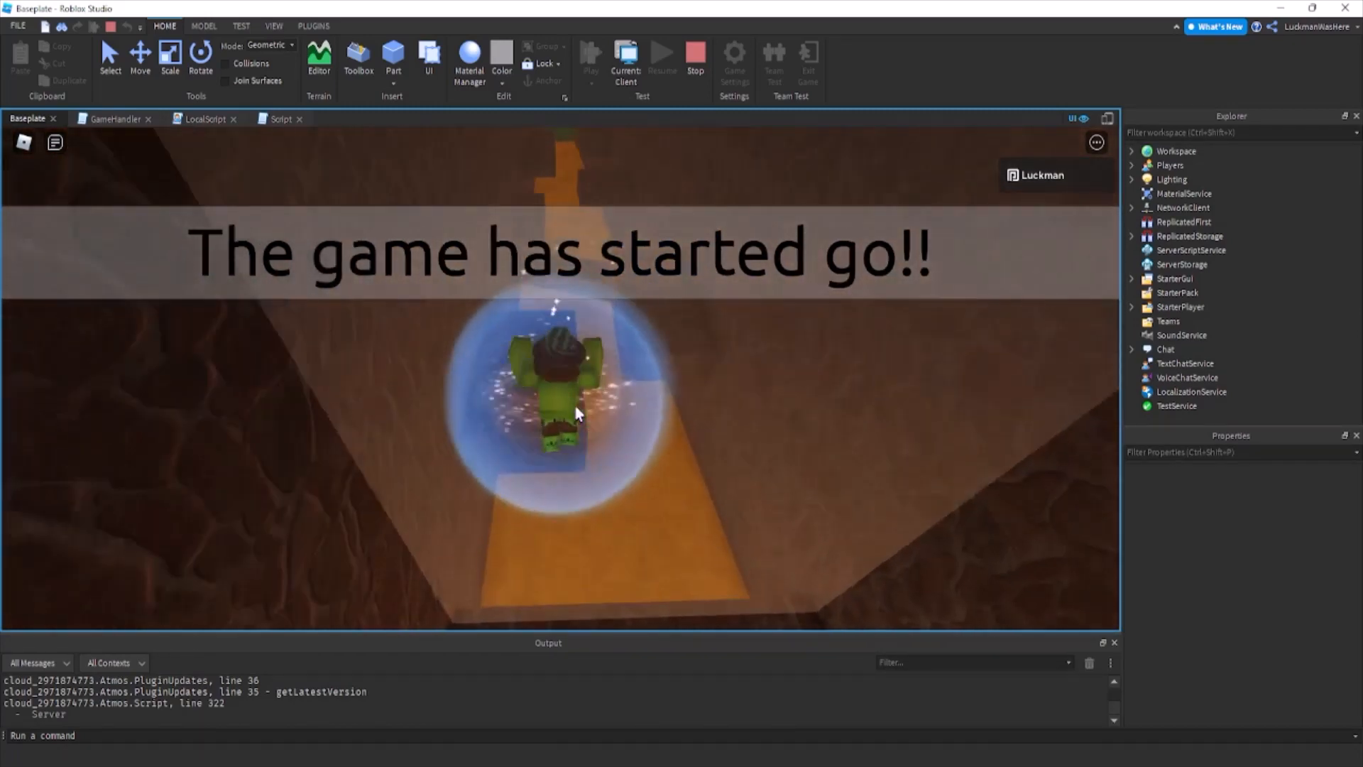
Run and jump the character past the barrier and through the lava course to the green end area, and stop the playtest.
right_drag(576, 408, 577, 408)
key(w)
key(space)
key(space)
key(w)
key(space)
key(shift)
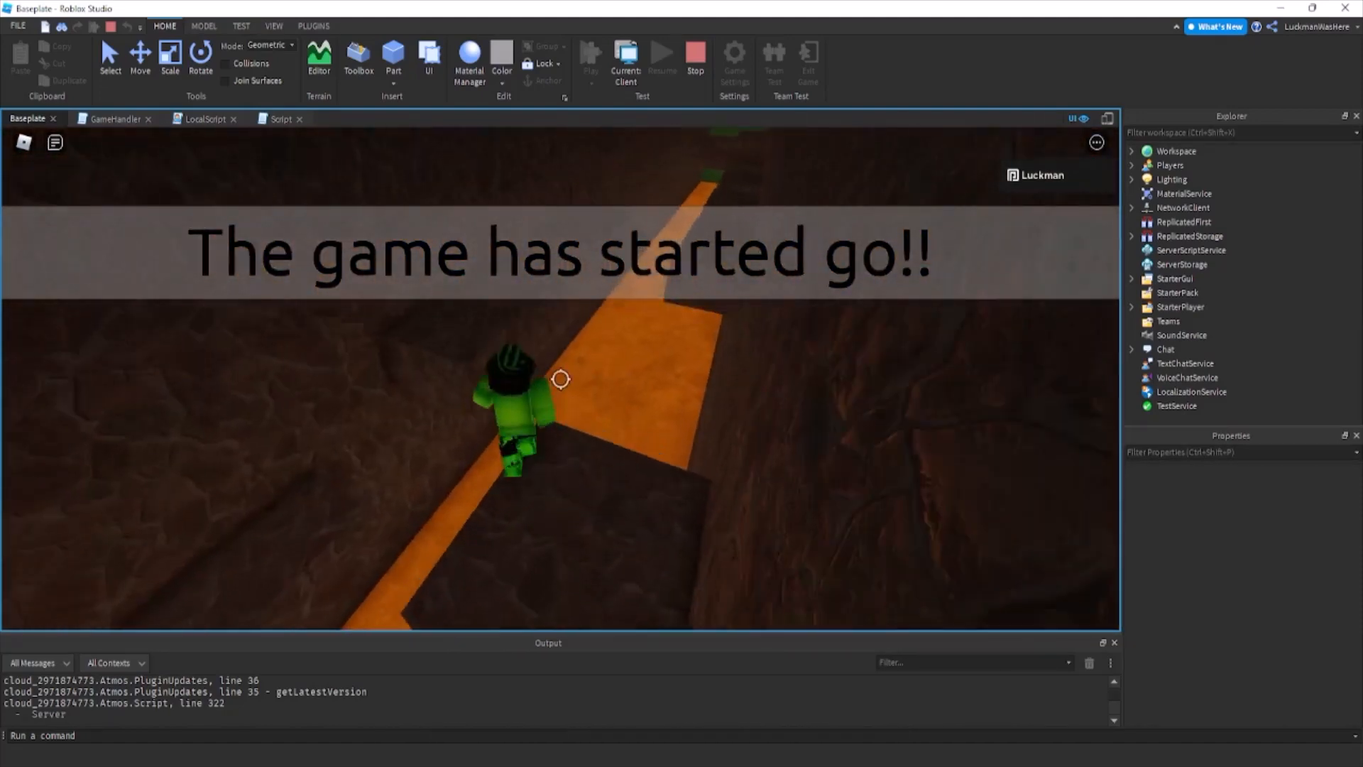
key(space)
key(w)
key(space)
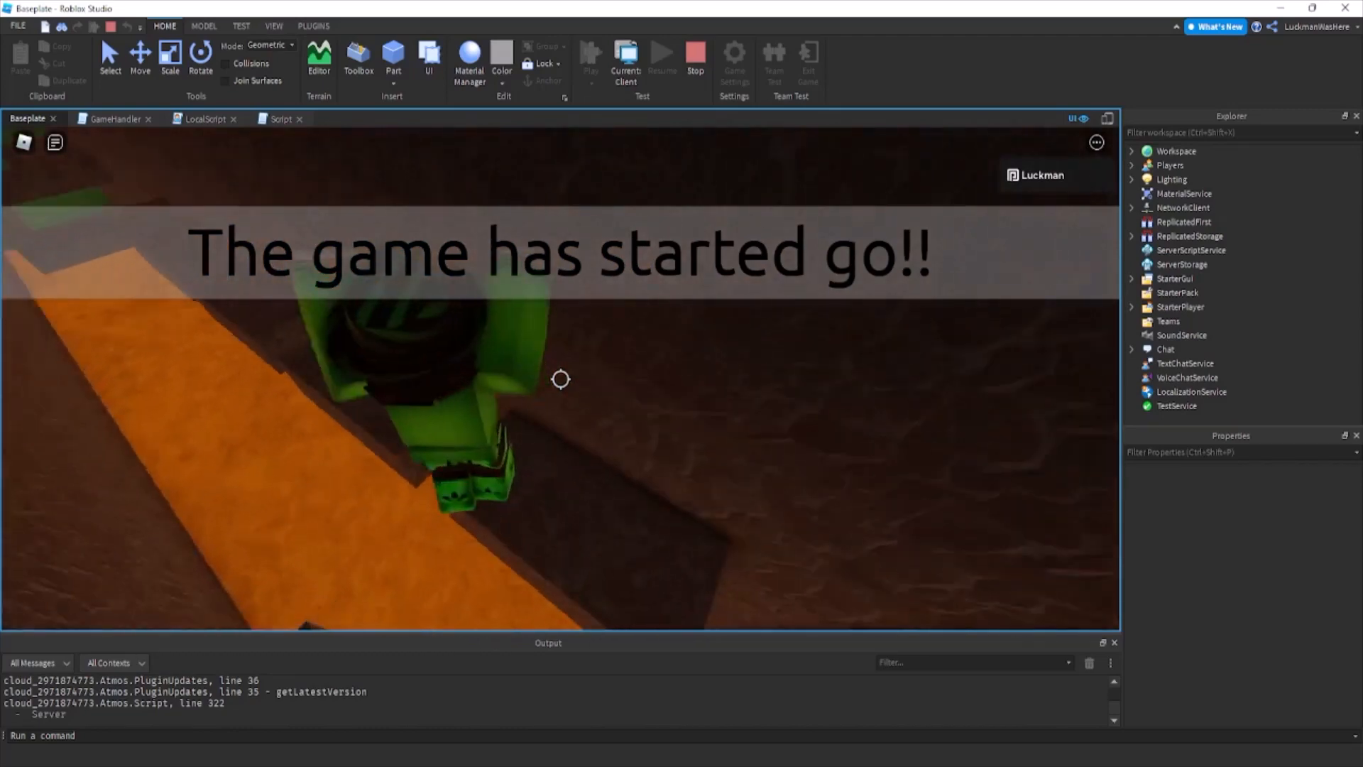
key(w)
key(space)
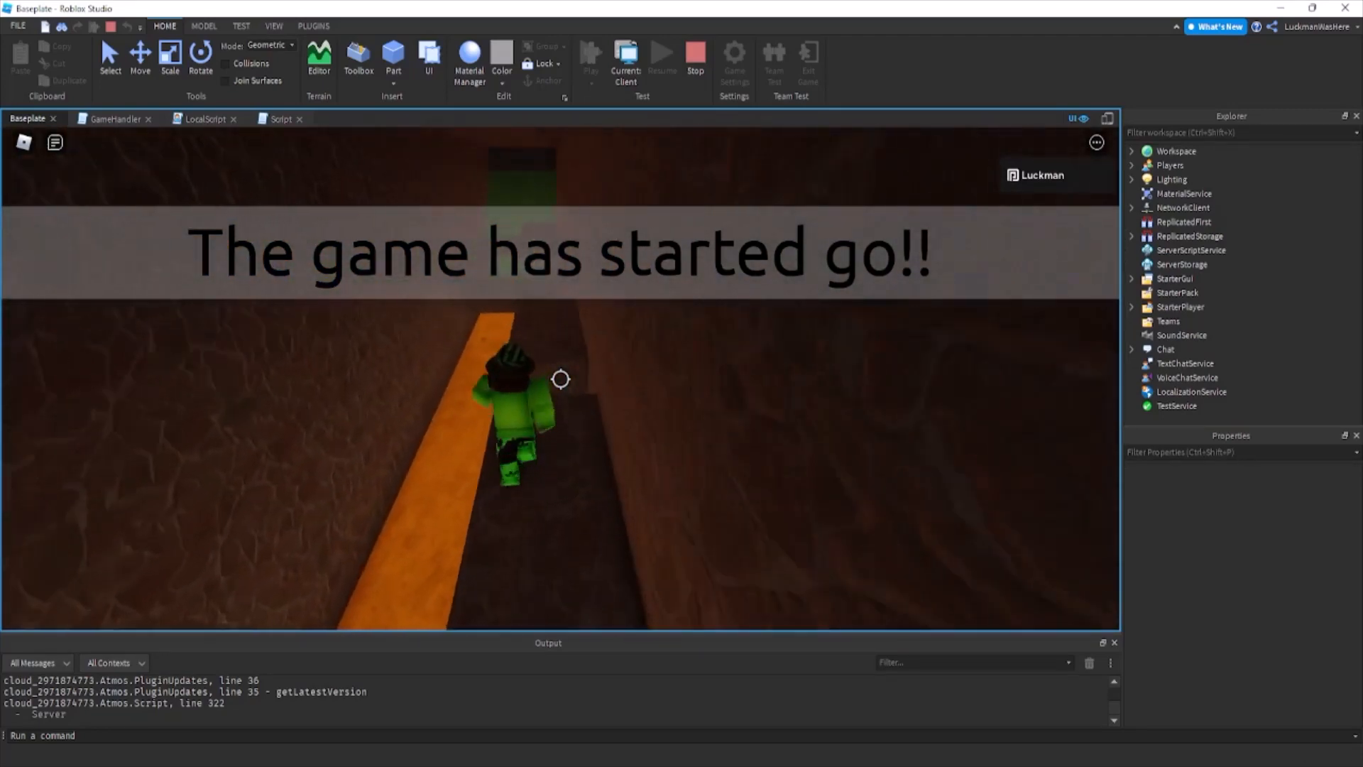
key(space)
key(w)
key(space)
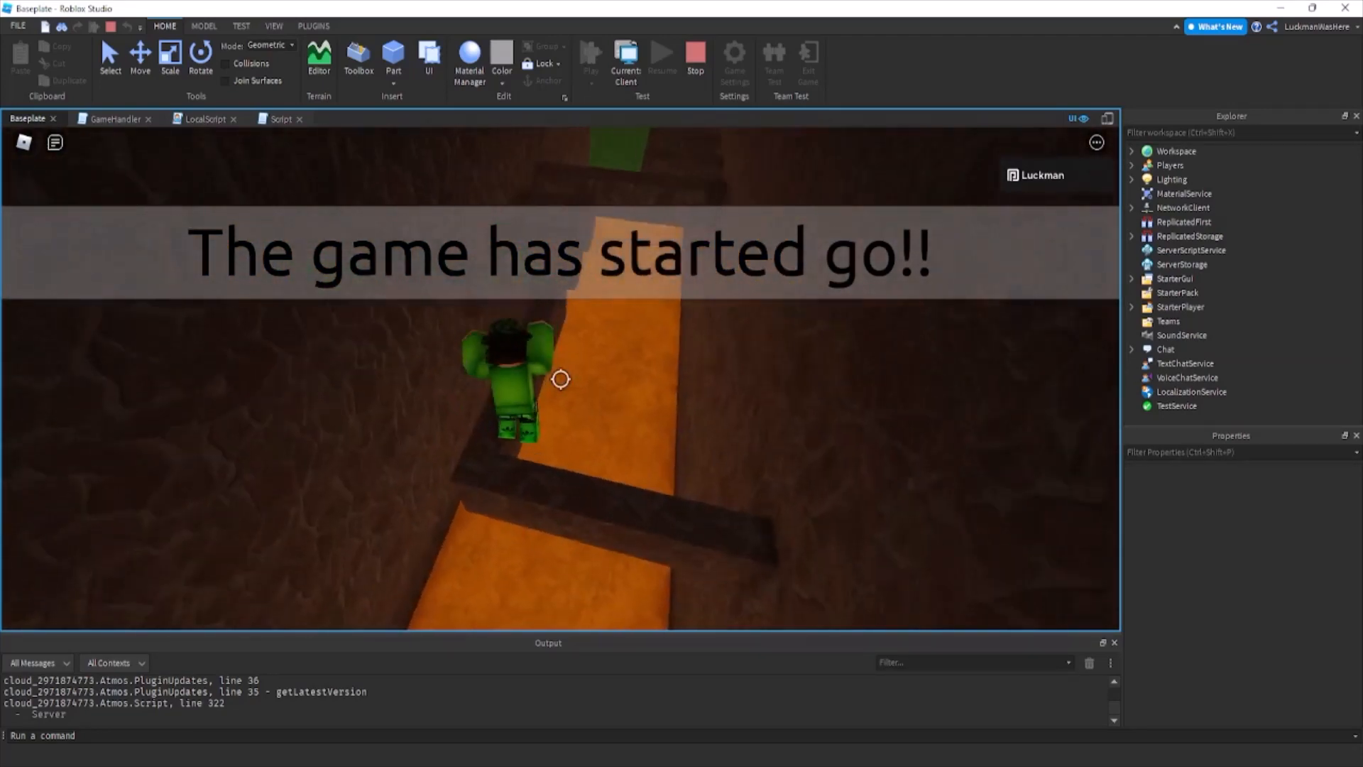
key(w)
key(space)
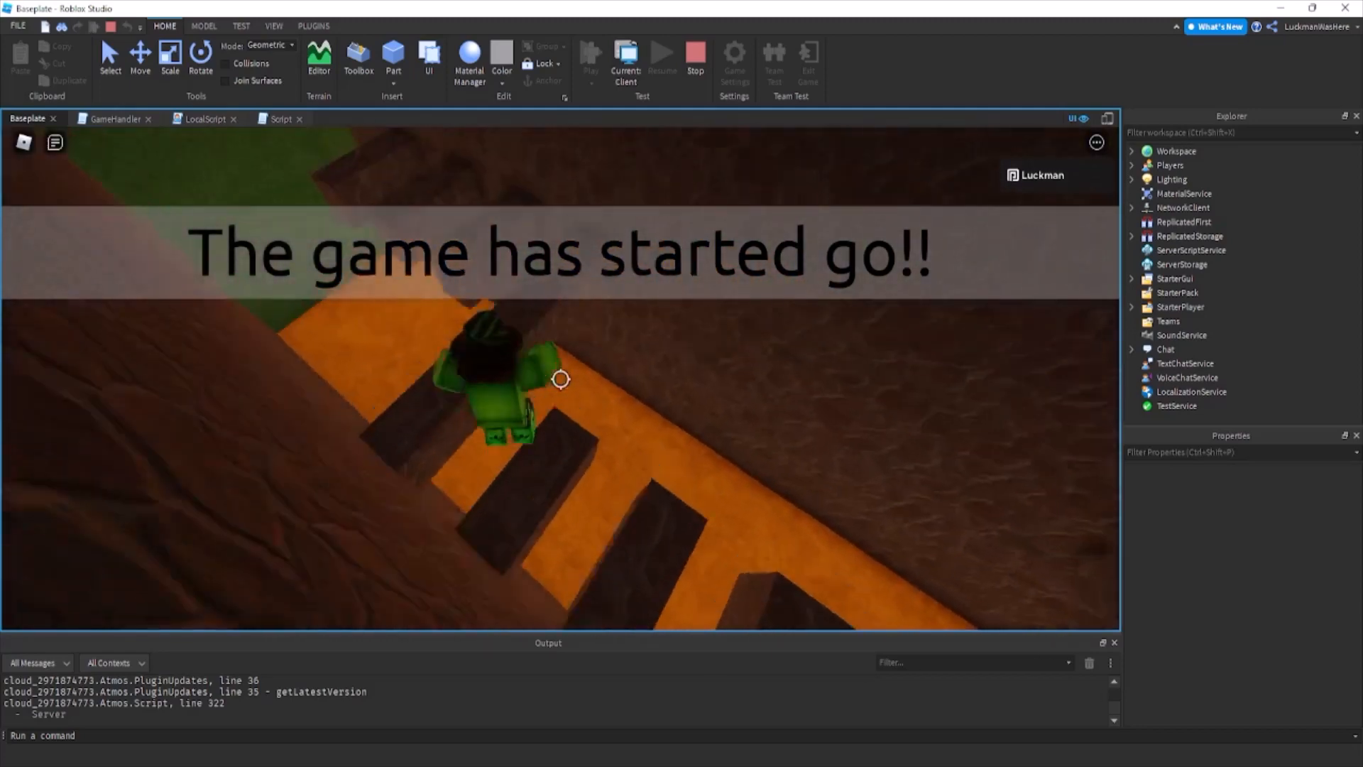
key(space)
key(w)
key(space)
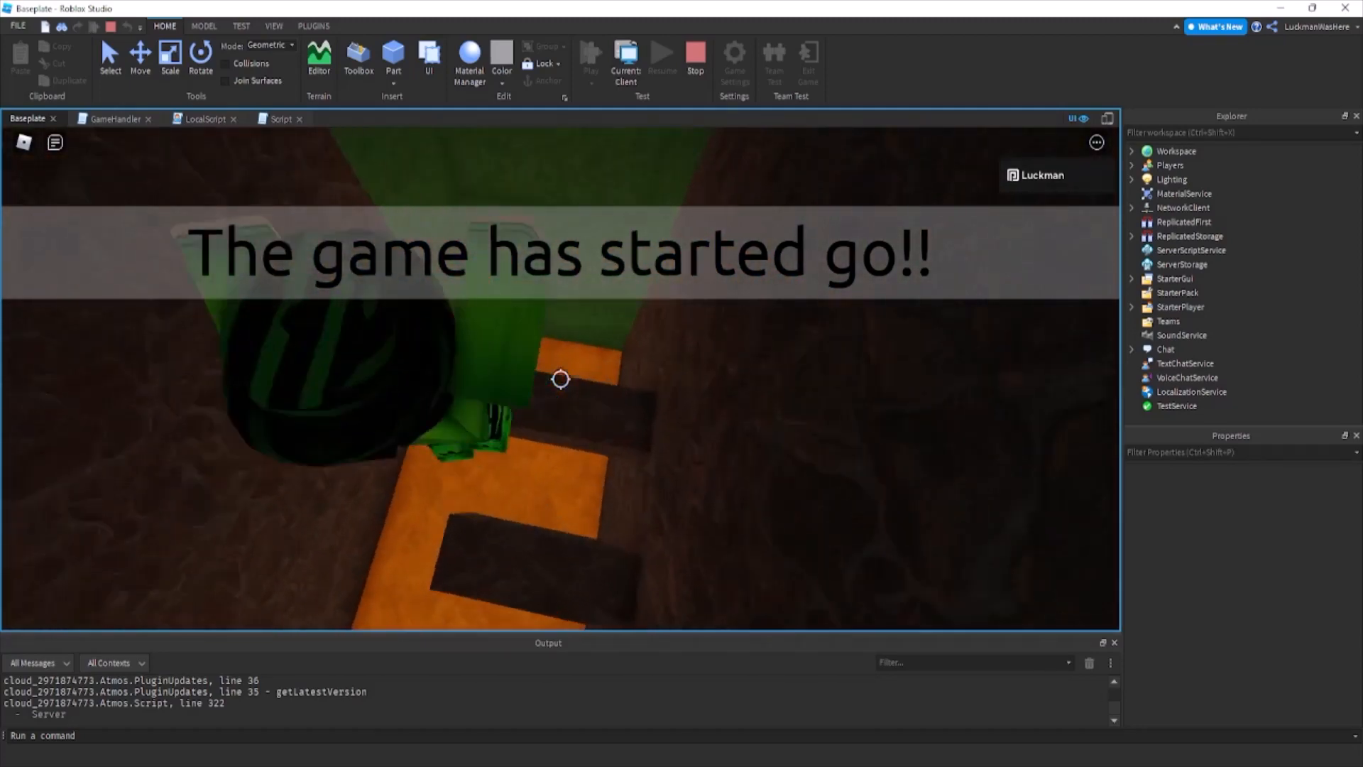
key(space)
key(w)
key(space)
key(shift)
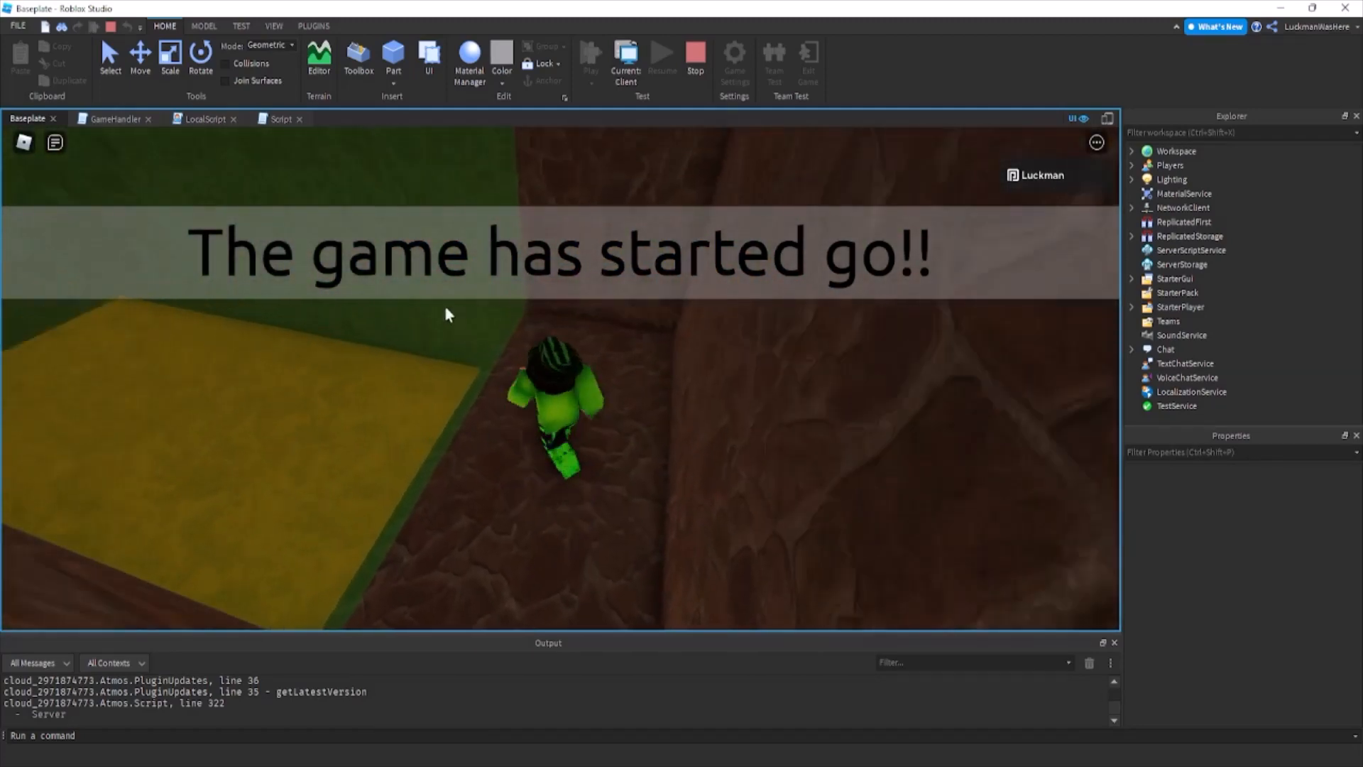
click(707, 83)
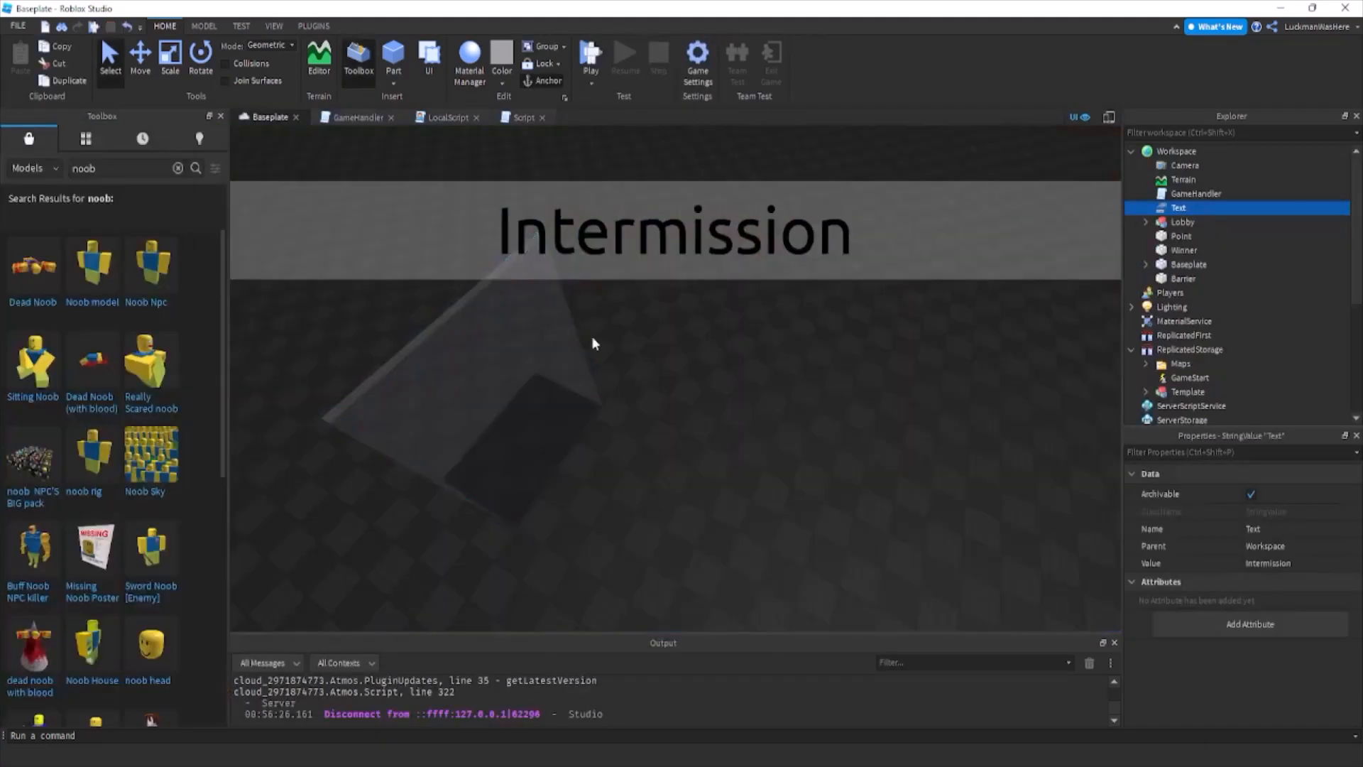
Examine the Winner part's placement and height in the Baseplate view.
click(1184, 251)
right_drag(658, 397, 608, 393)
click(170, 61)
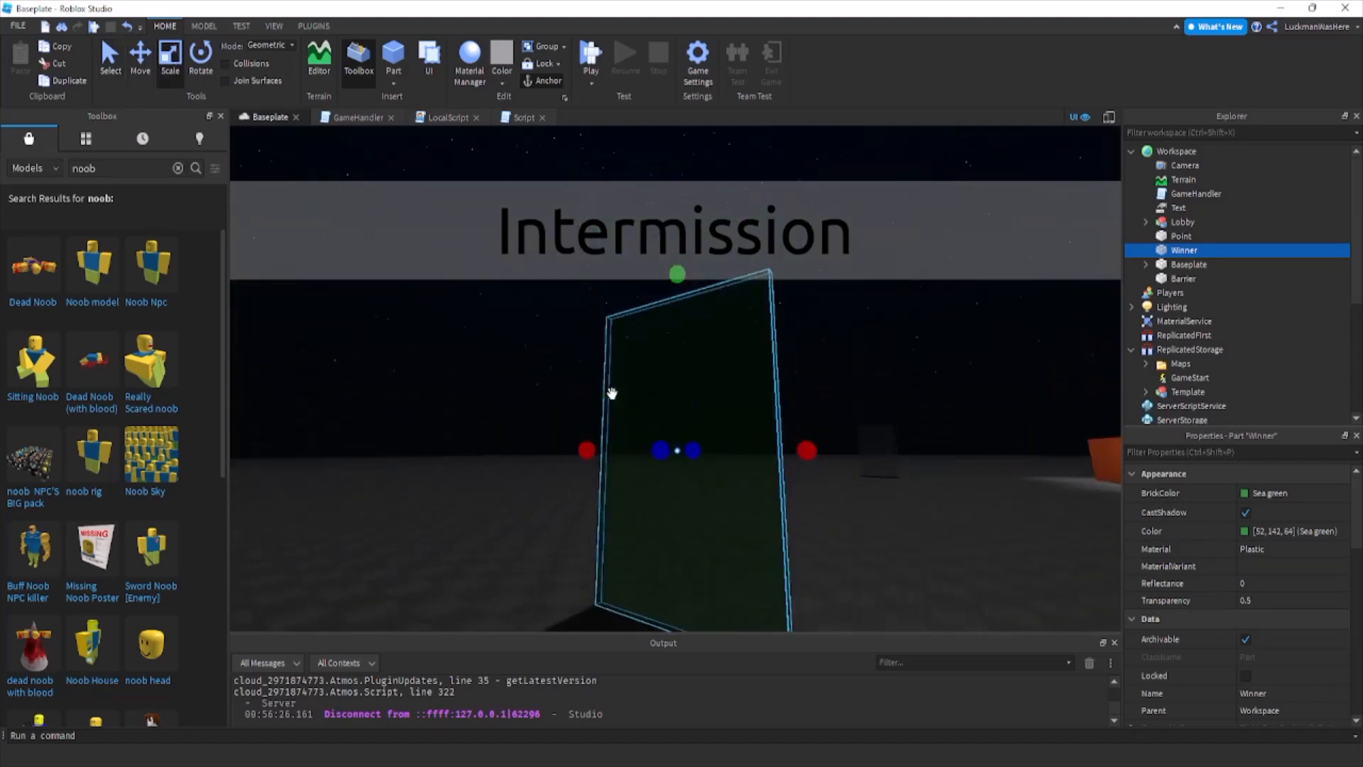
scroll(612, 389, down, 3)
drag(679, 302, 691, 255)
right_drag(679, 302, 691, 256)
drag(690, 256, 685, 230)
right_drag(691, 255, 685, 230)
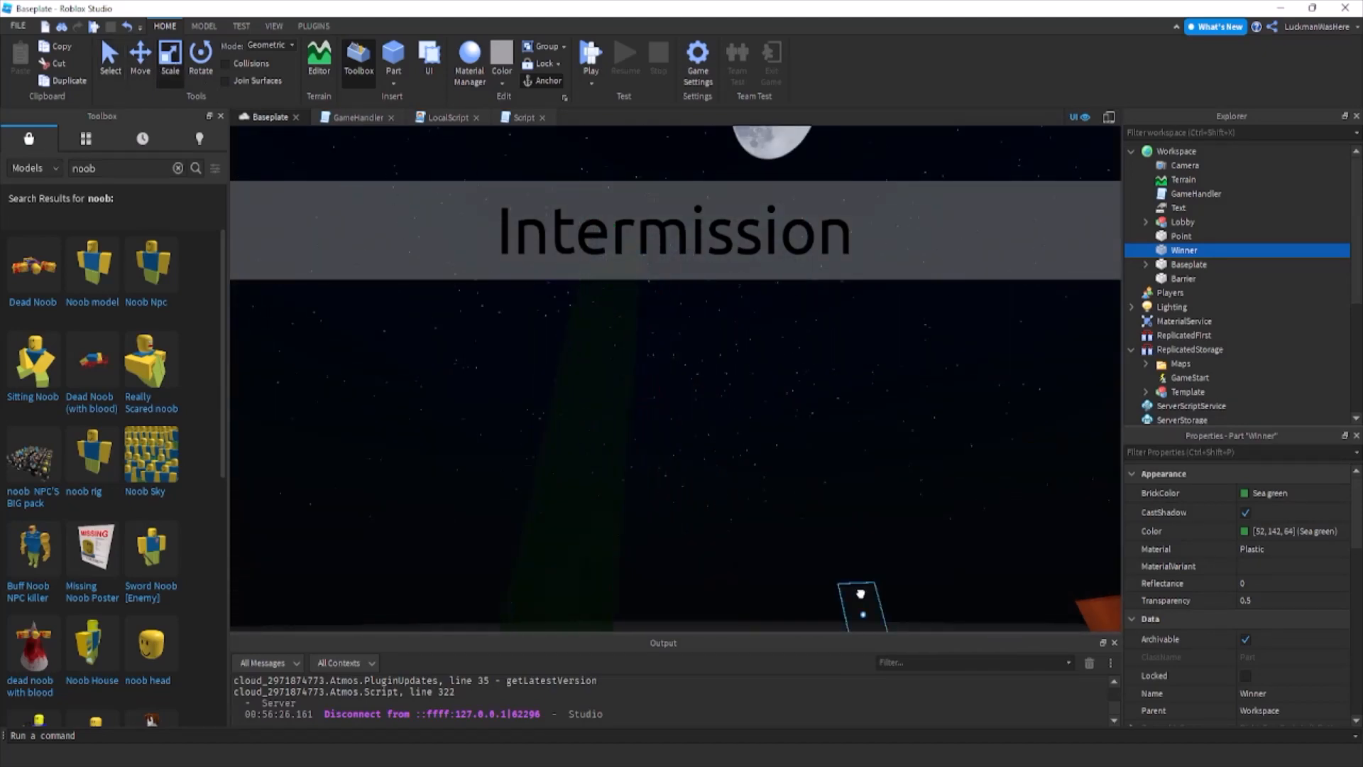
click(859, 592)
drag(848, 545, 823, 444)
click(677, 500)
key(w)
right_drag(544, 395, 544, 395)
Add a gameEnd() function below gameStart() in the GameHandler script and begin its body with game.Workspace:FindFirstChild().
click(359, 117)
click(448, 325)
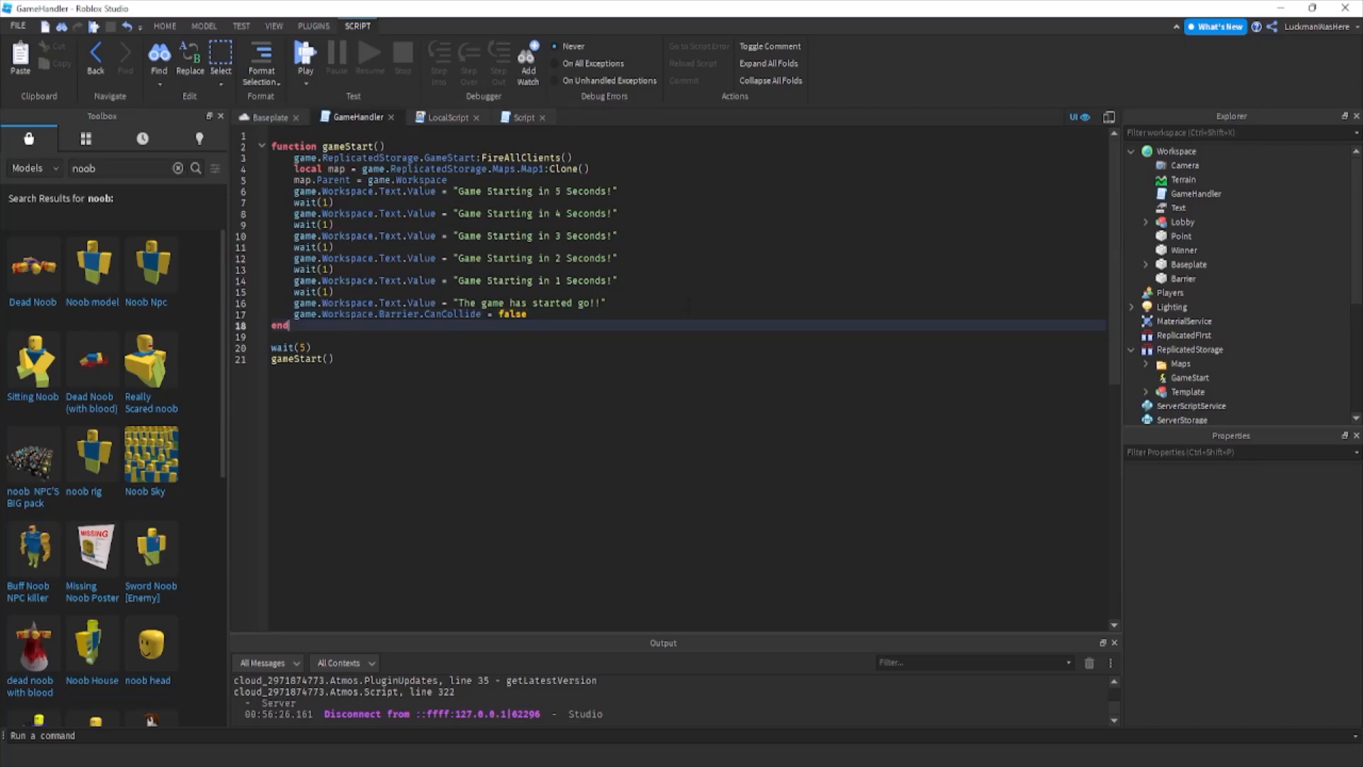
key(Return)
key(Return)
text(function g)
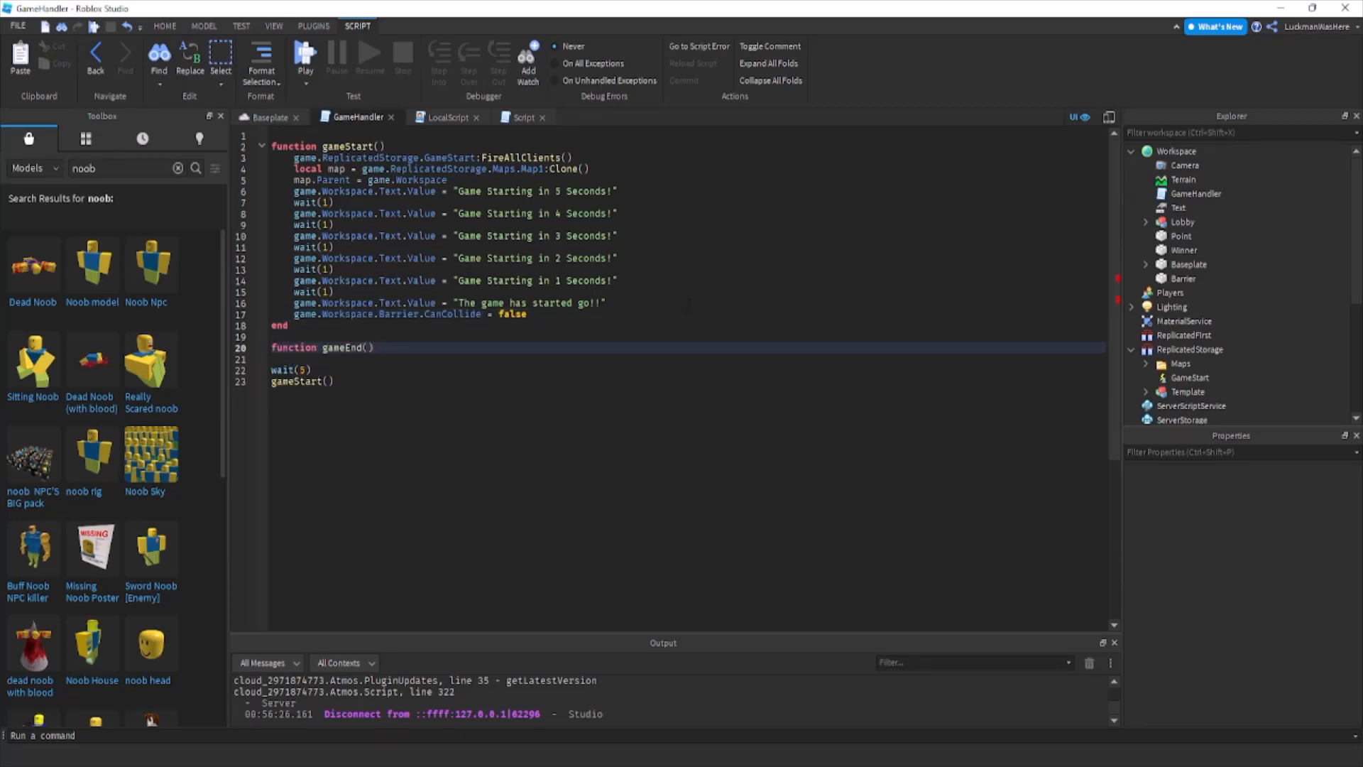
text(ameEnd())
key(Return)
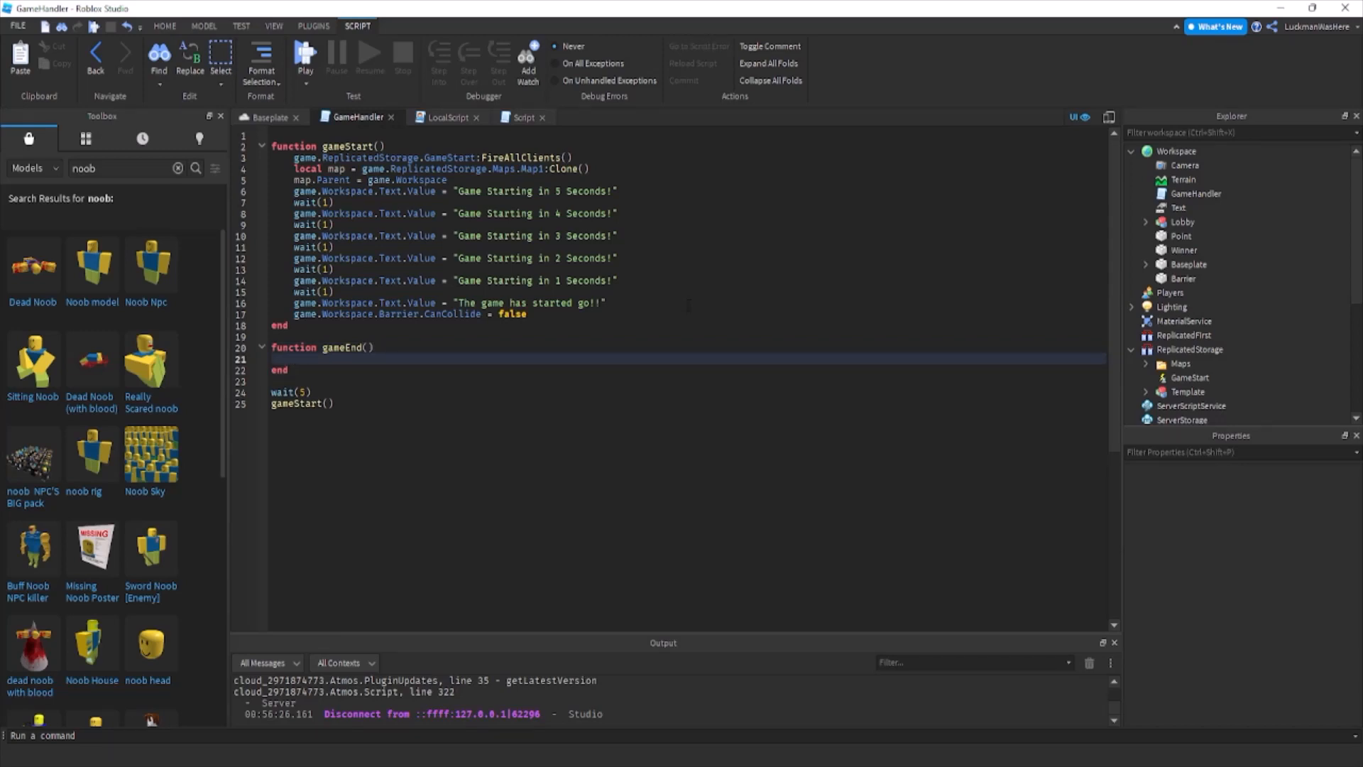
text(game.Workspace:Find)
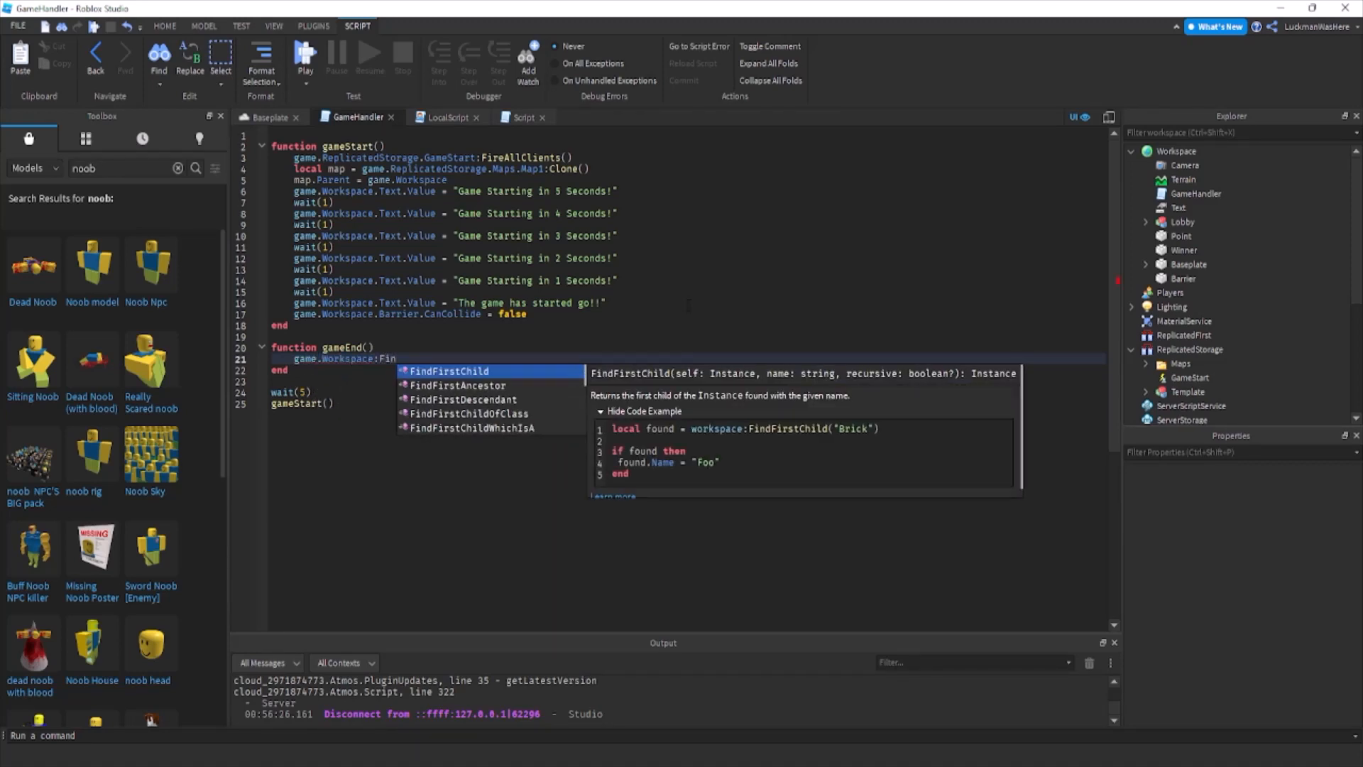
key(Tab)
Insert map.name = "Map" after the map.Parent line in gameStart().
click(449, 178)
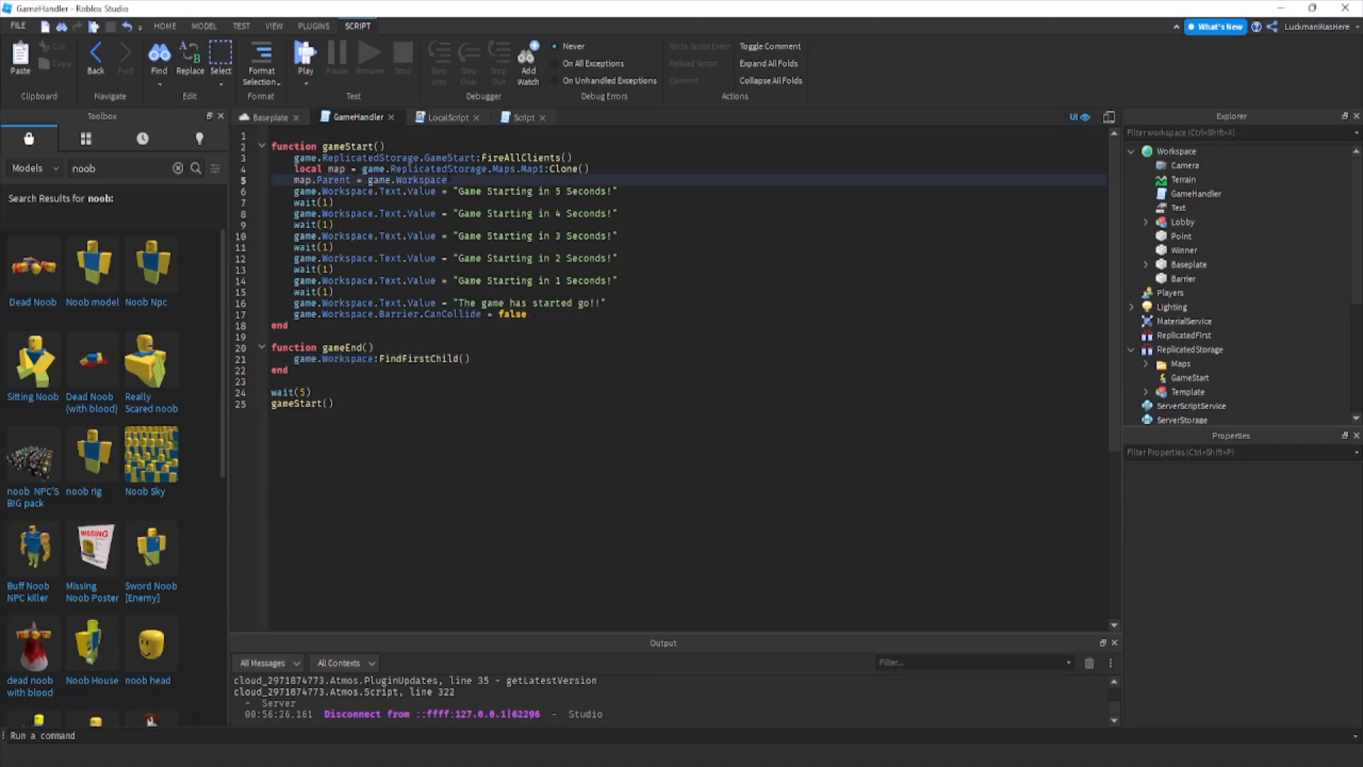
key(Return)
text(map.name = "Map)
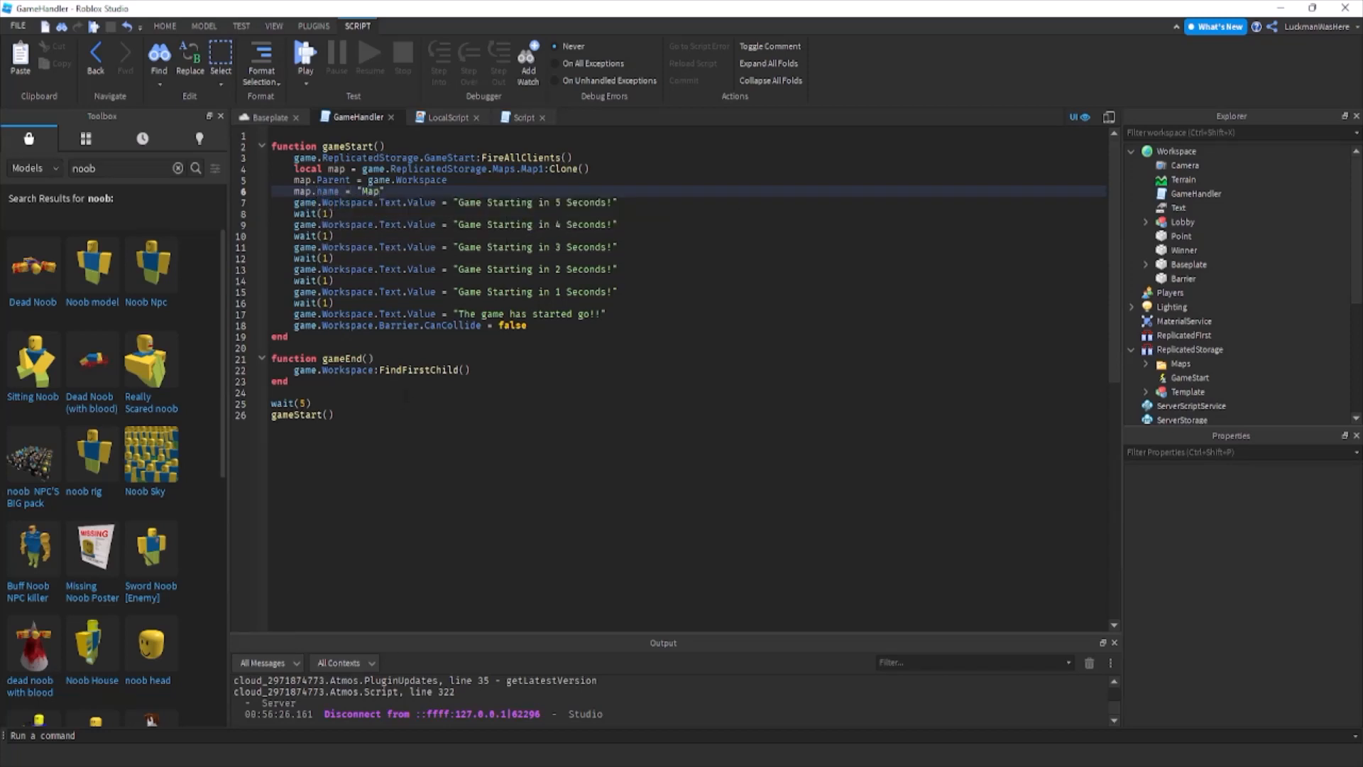
Complete the gameEnd() line as game.Workspace:FindFirstChild("Map"):Destroy().
click(465, 369)
text("Map")
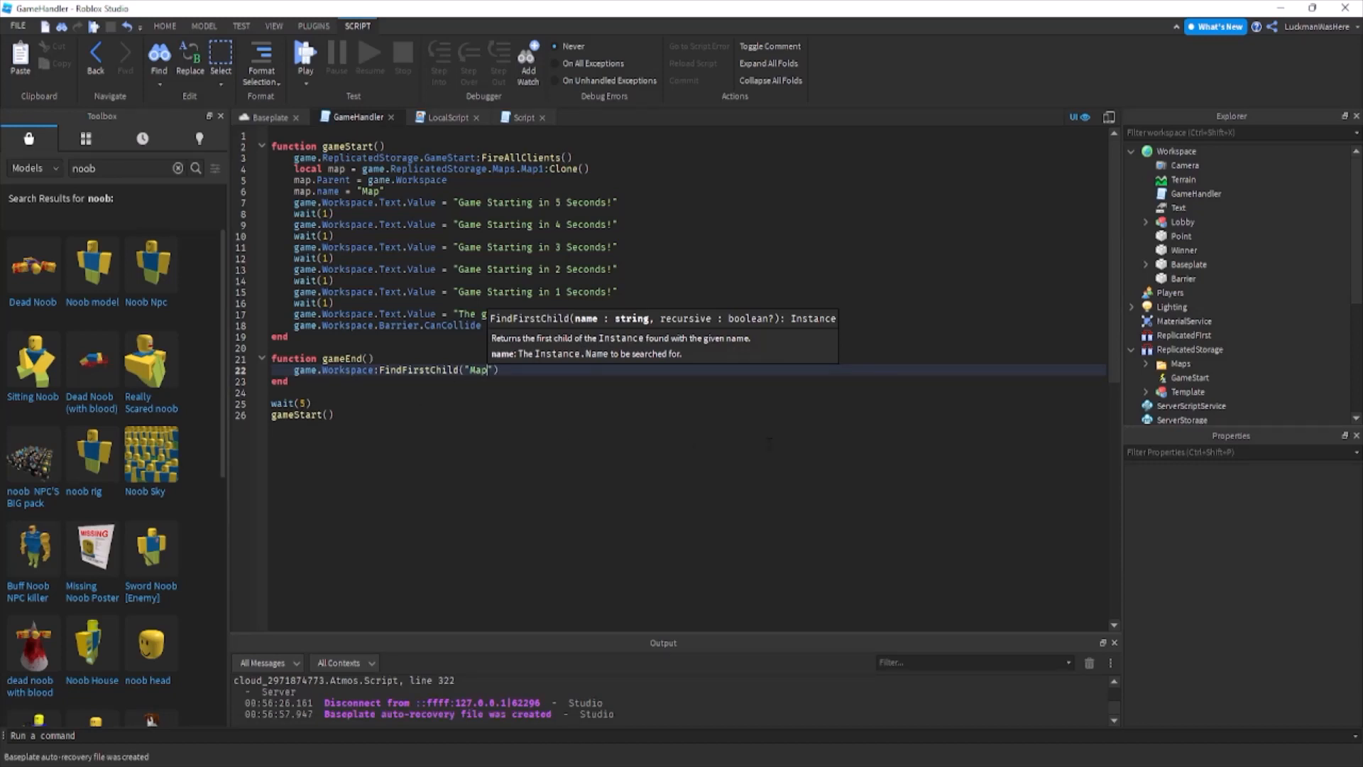
key(End)
text(:Destroy())
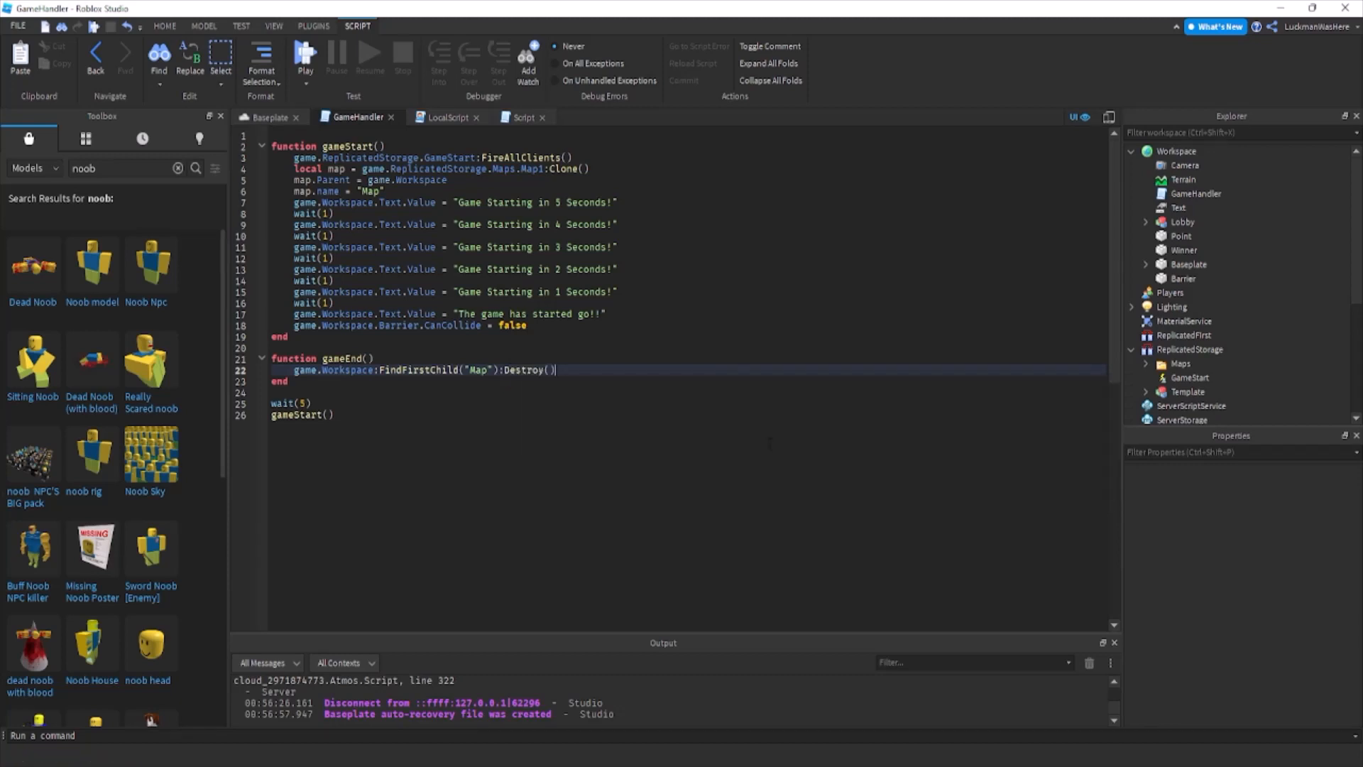
Add game.Workspace.Barrier.CanCollide = true below the Destroy() line in gameEnd().
key(Return)
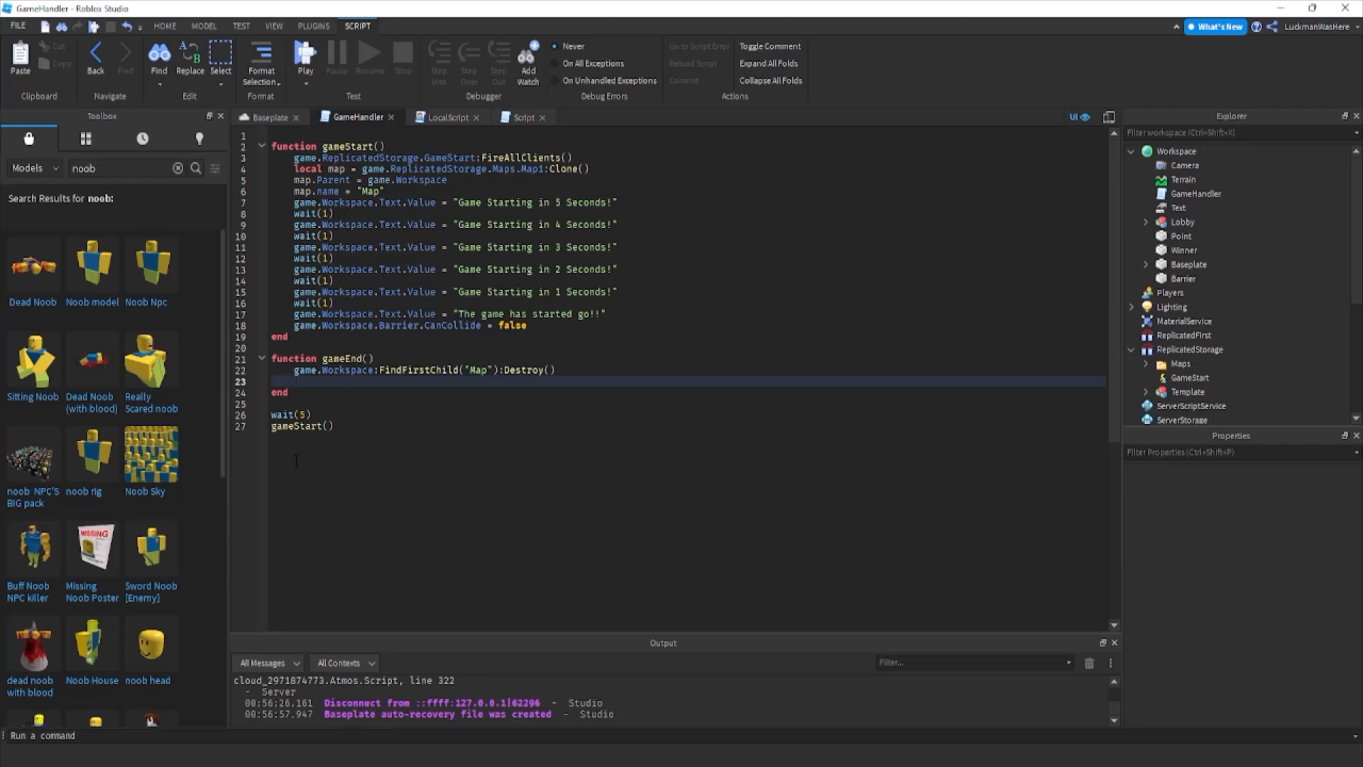
text(game)
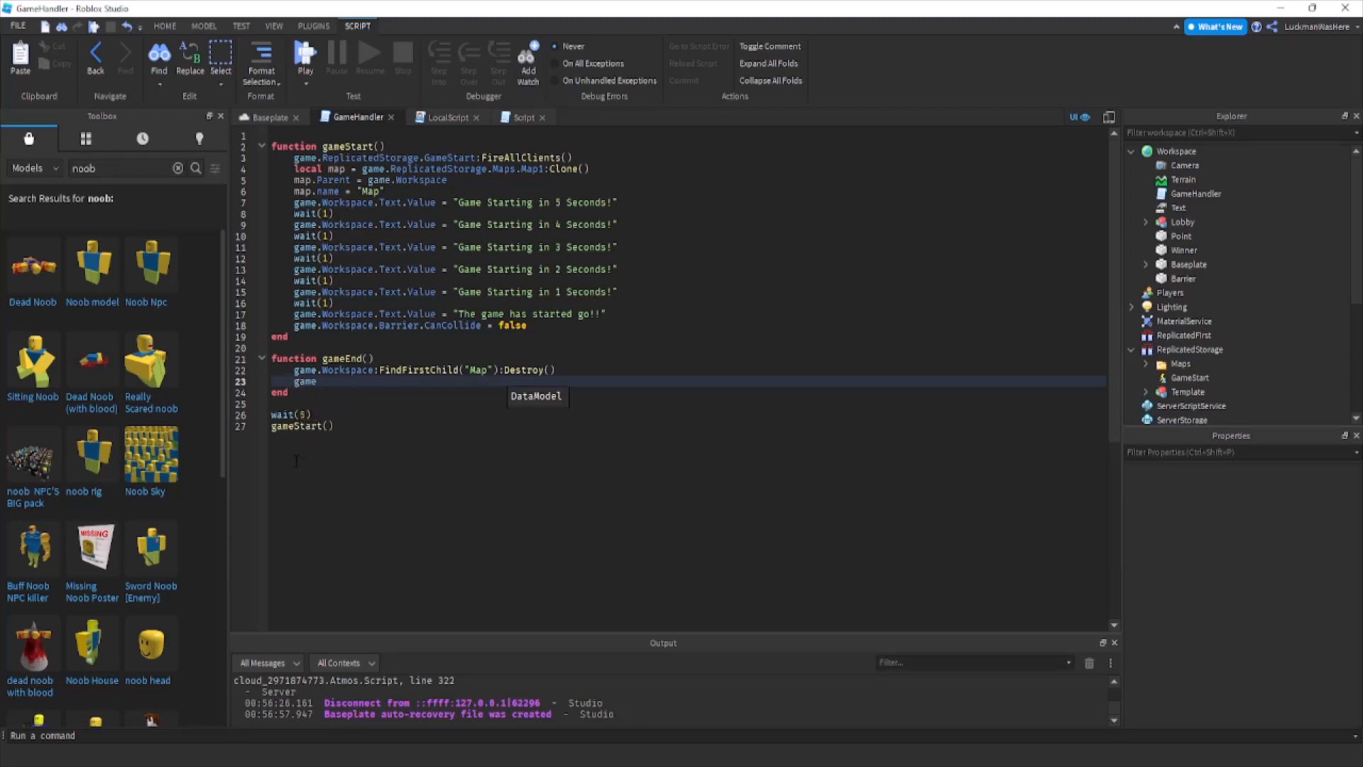
text(.Workspace.Barrier.CFrame)
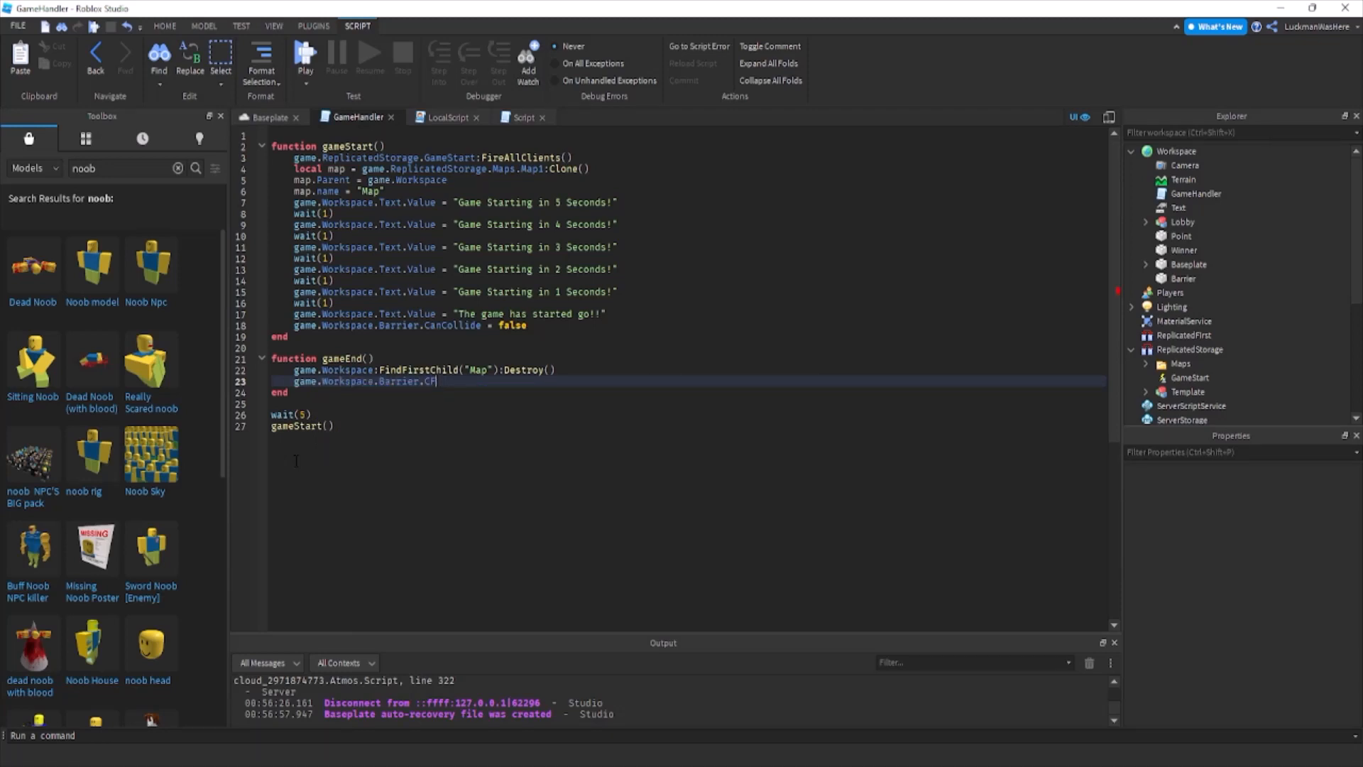
key(BackSpace)
text(anCollide = tr)
key(Return)
key(Return)
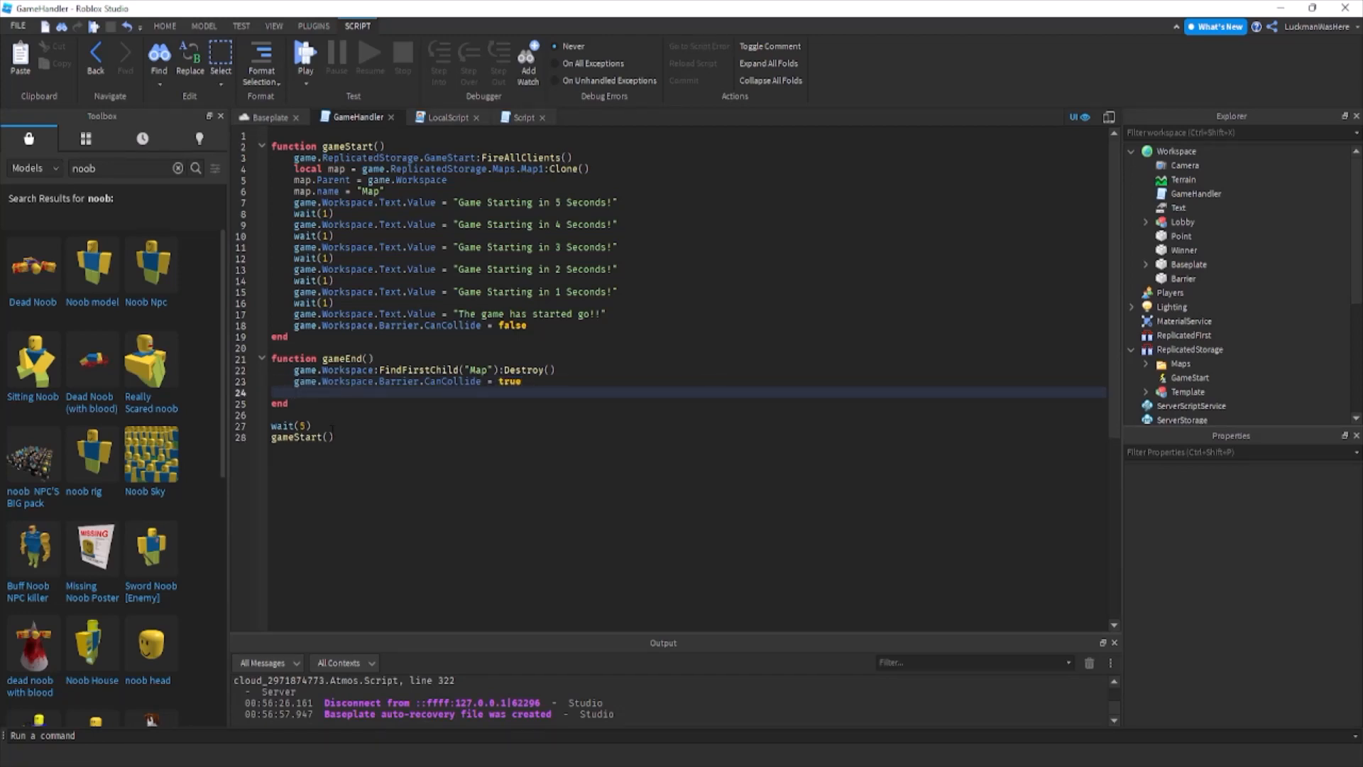
Remove the gameEnd() function header and its closing end while keeping the two body lines.
drag(375, 359, 271, 360)
click(291, 404)
key(BackSpace)
key(BackSpace)
key(BackSpace)
key(BackSpace)
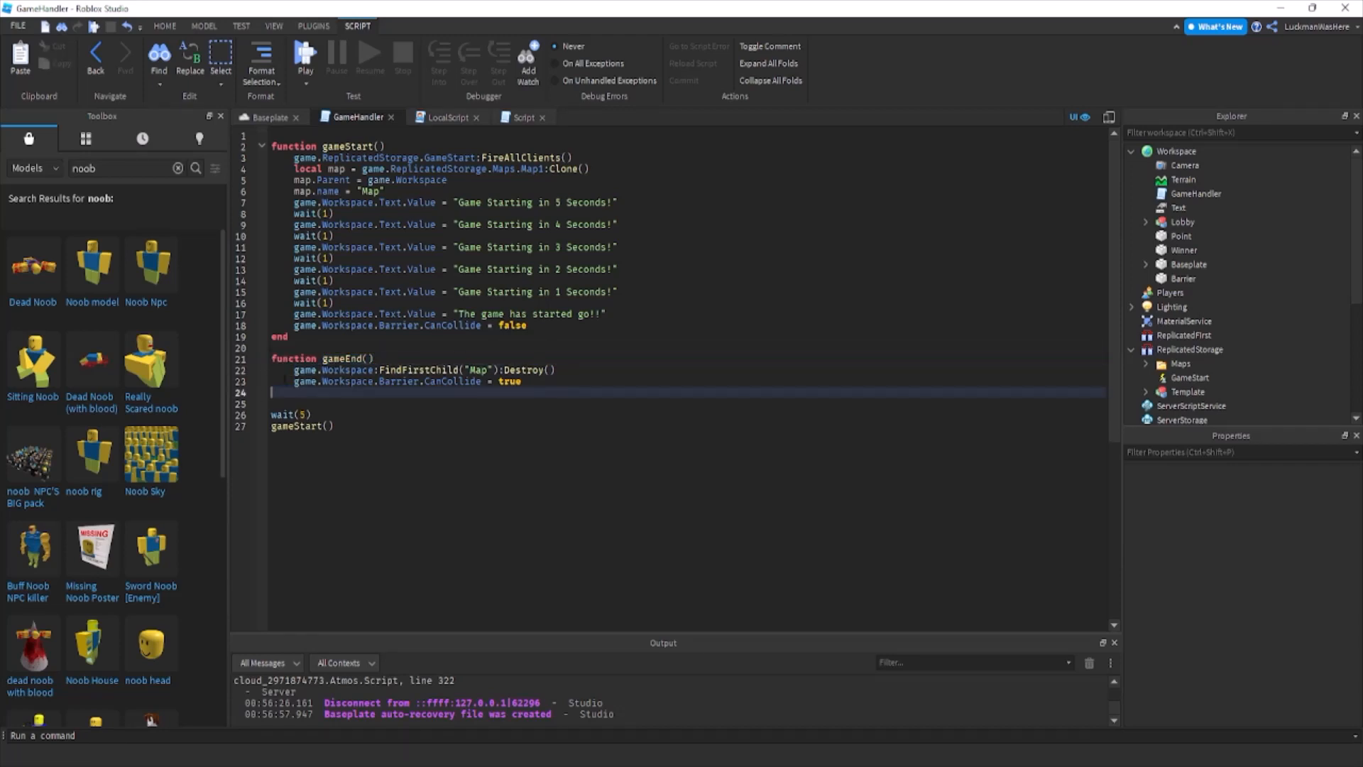
drag(398, 352, 283, 359)
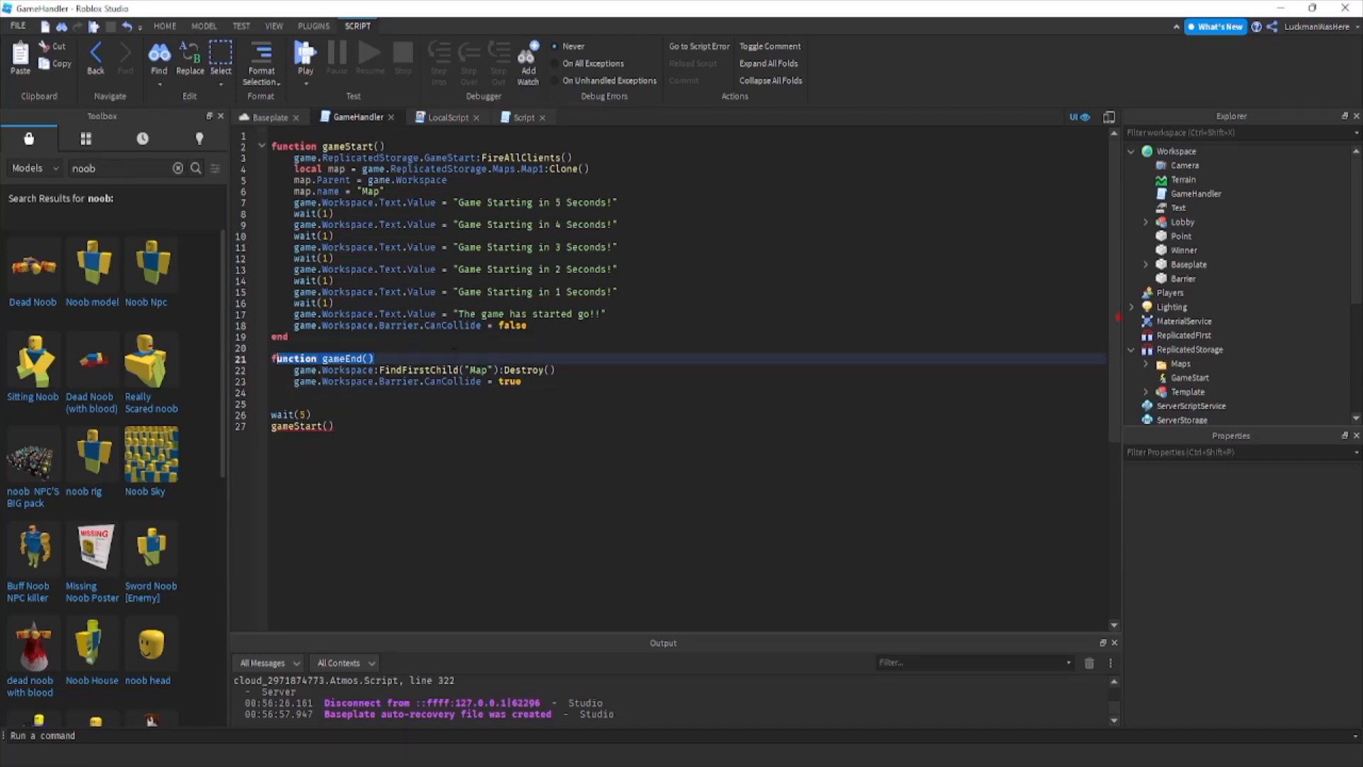
key(BackSpace)
key(BackSpace)
Begin a game.Workspace.Winner.Touched:Connect(function( handler on the empty line above the Map Destroy() line.
text(game.Workspace.w)
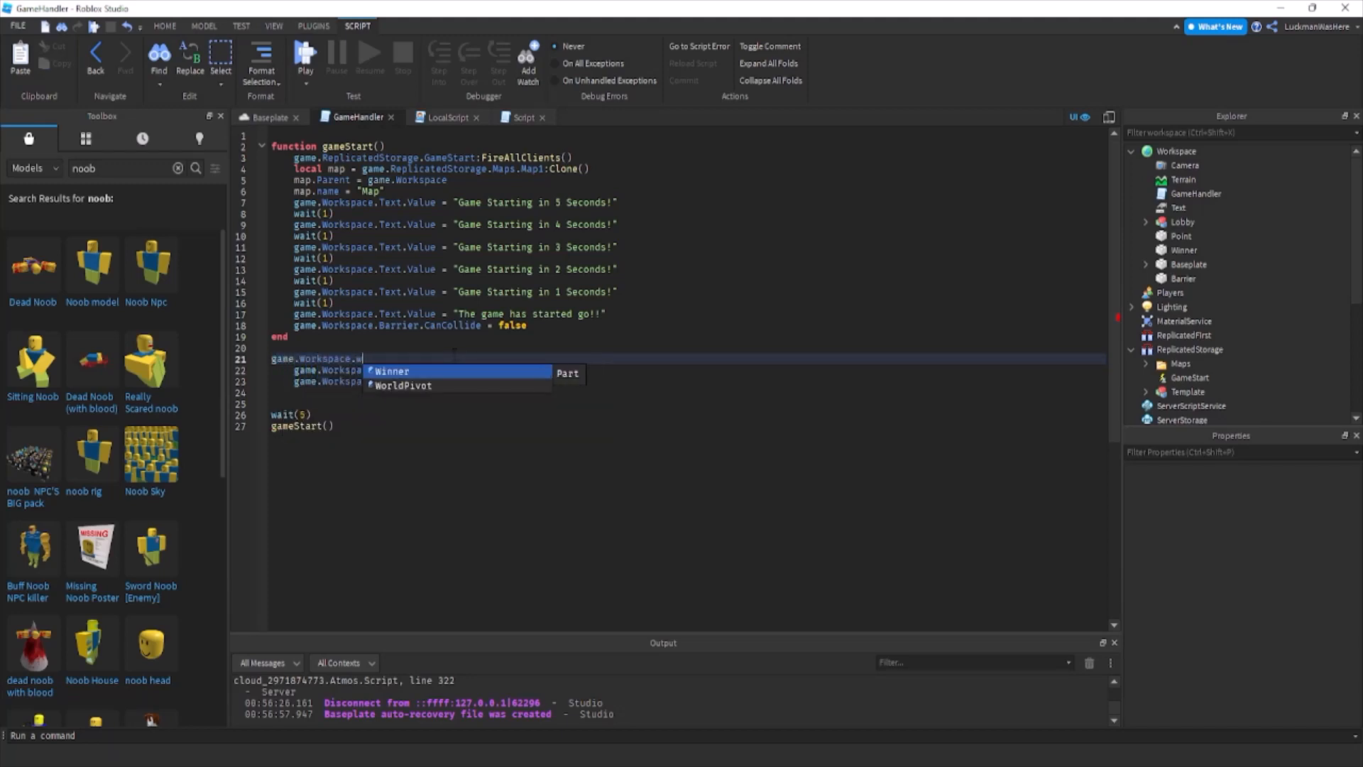
key(Tab)
text(.co)
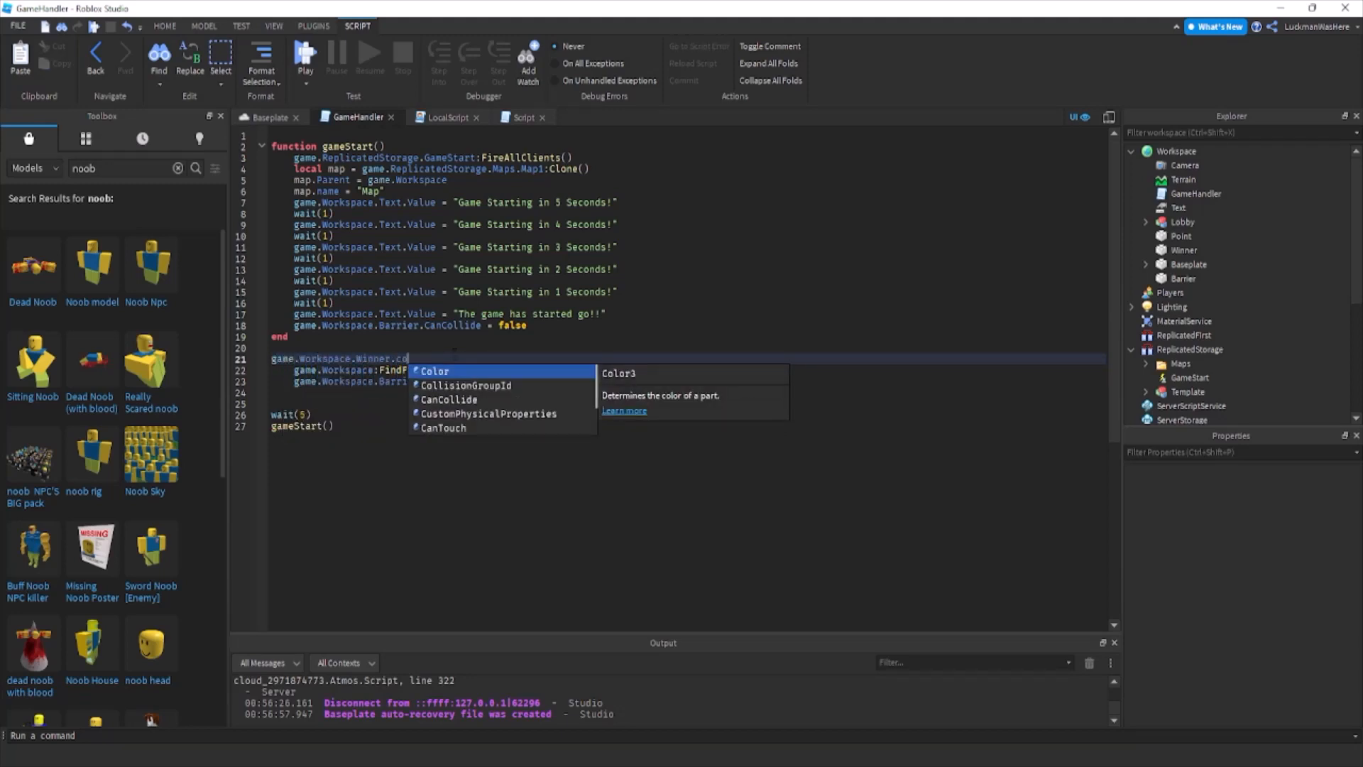
key(BackSpace)
key(BackSpace)
text(Touched:c)
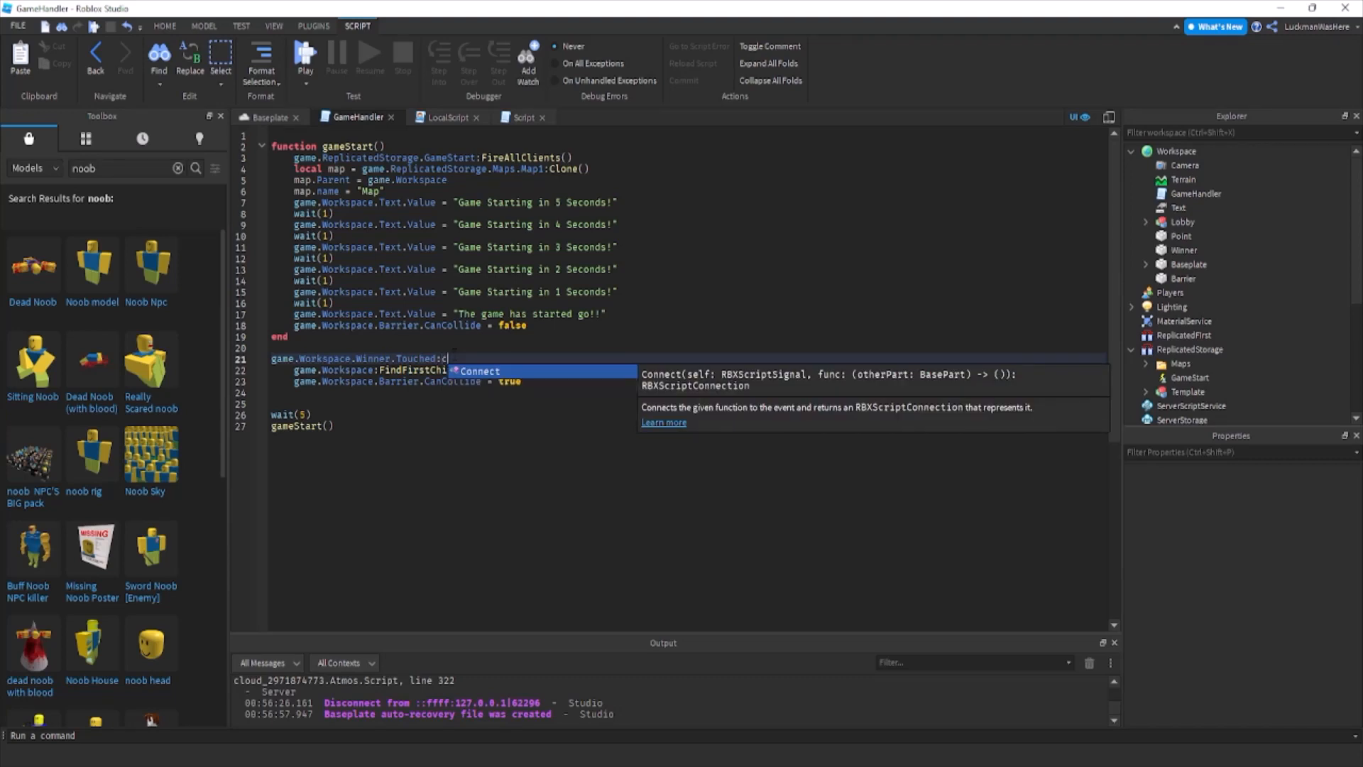
key(Tab)
text((function()
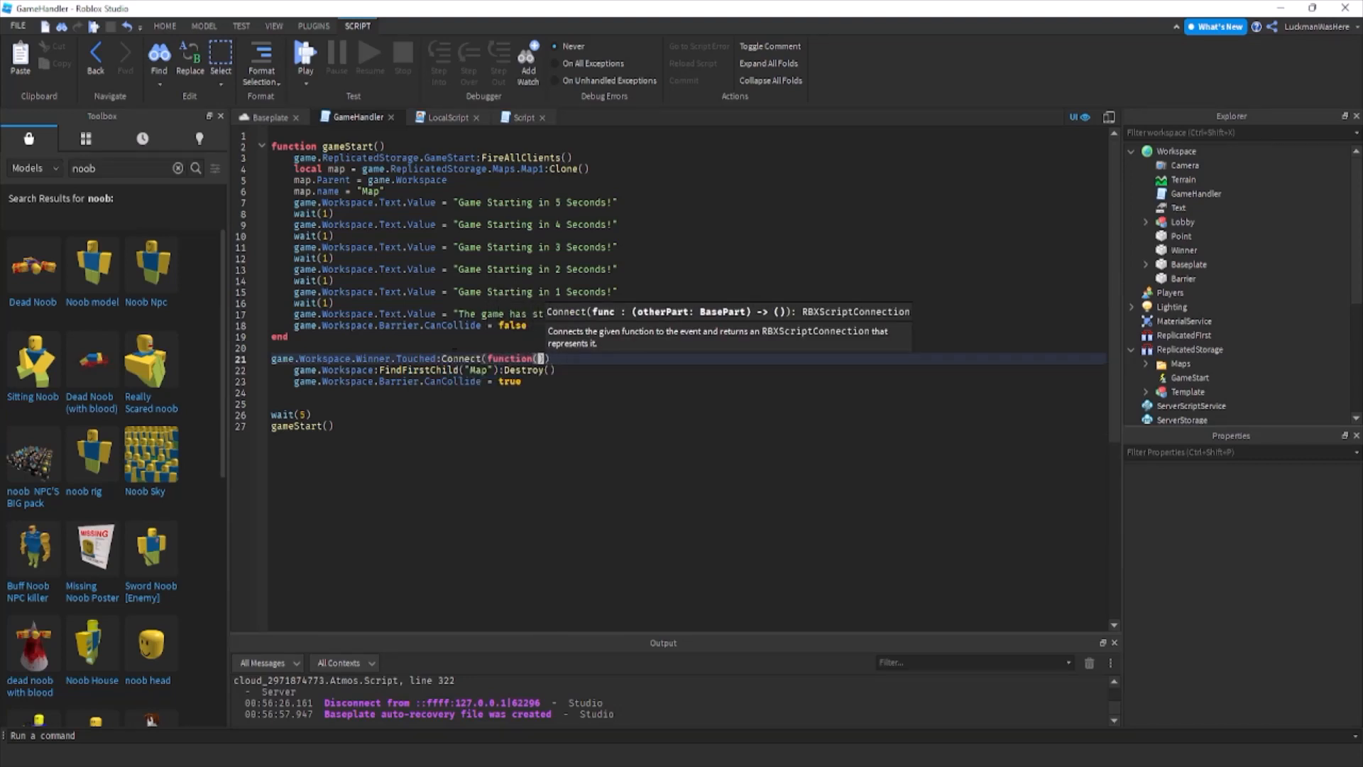
text(p)
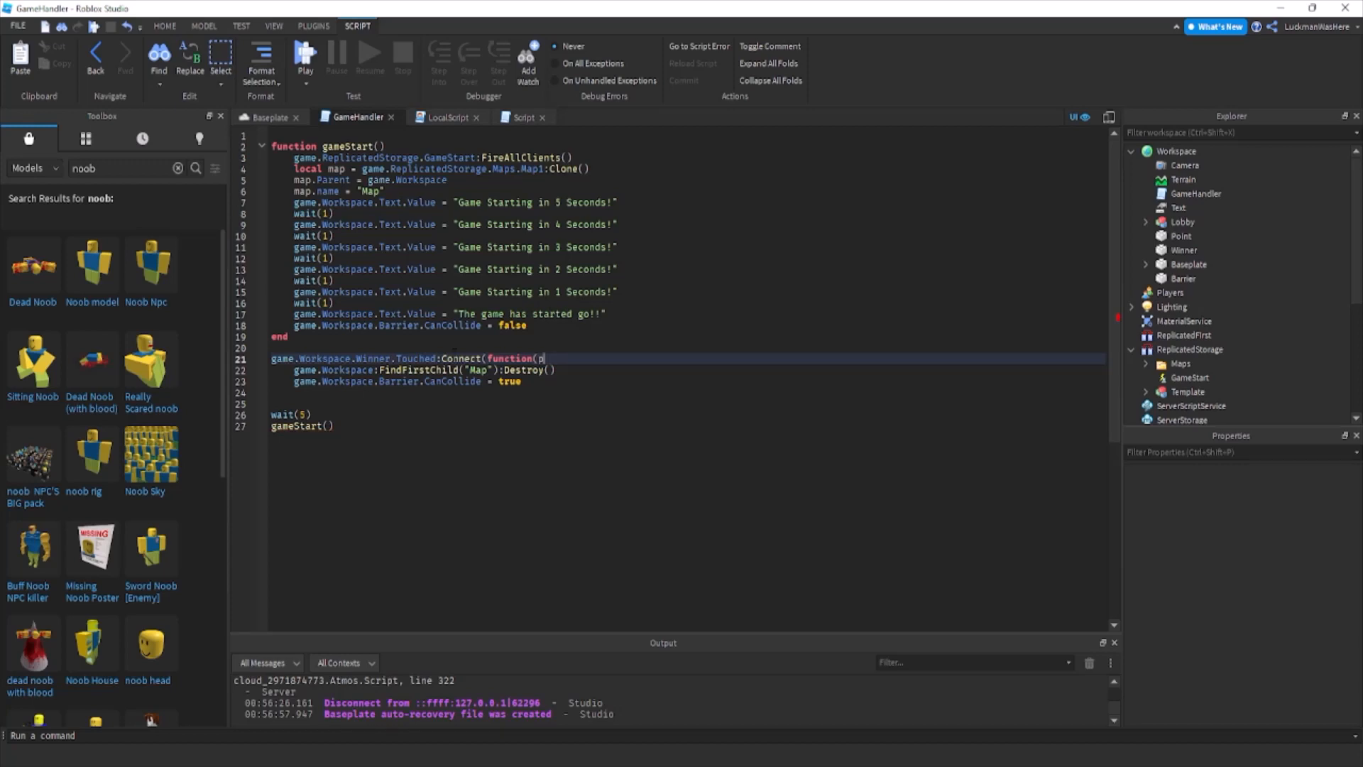
Give the Touched handler the parameter otherPart and close it with end) below the Barrier line.
key(BackSpace)
text(therPart)
key(Down)
key(Down)
key(Down)
text(end))
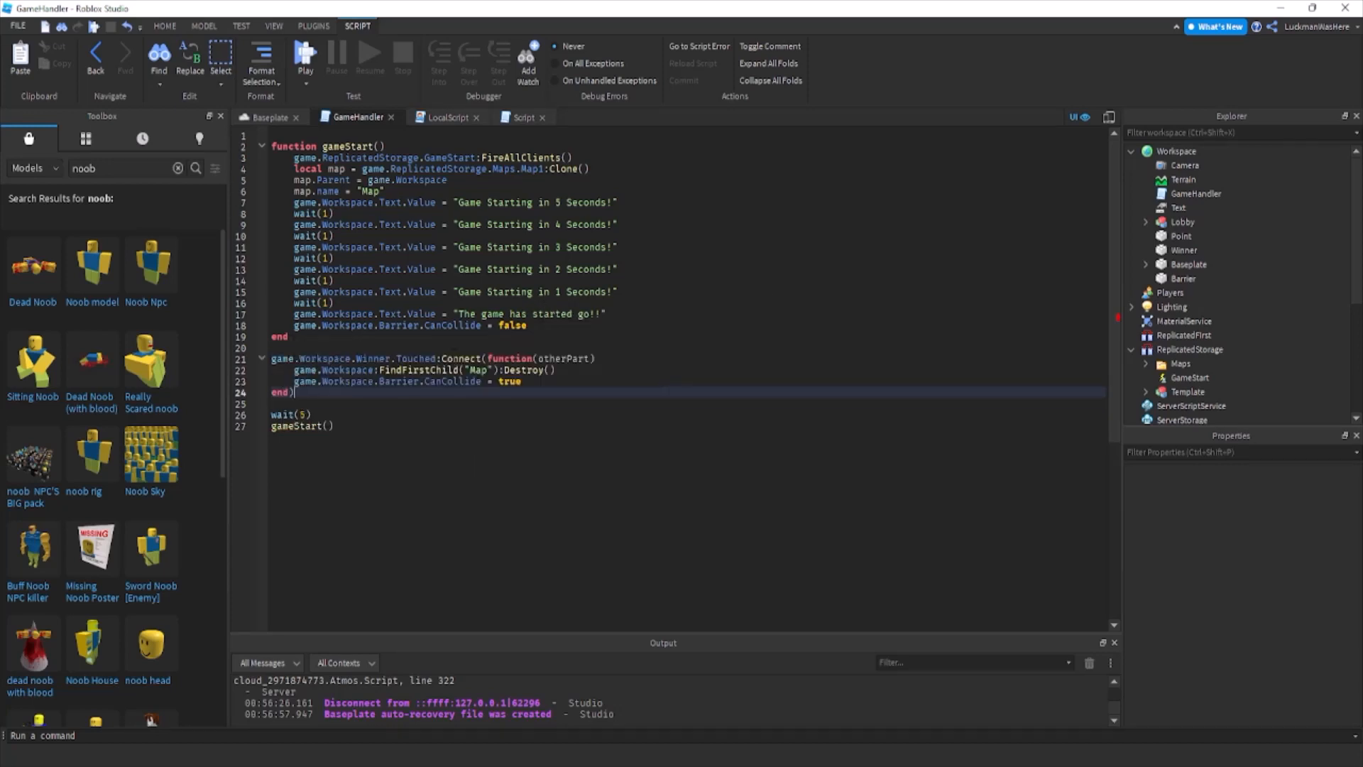
click(561, 382)
click(564, 392)
drag(564, 393, 271, 360)
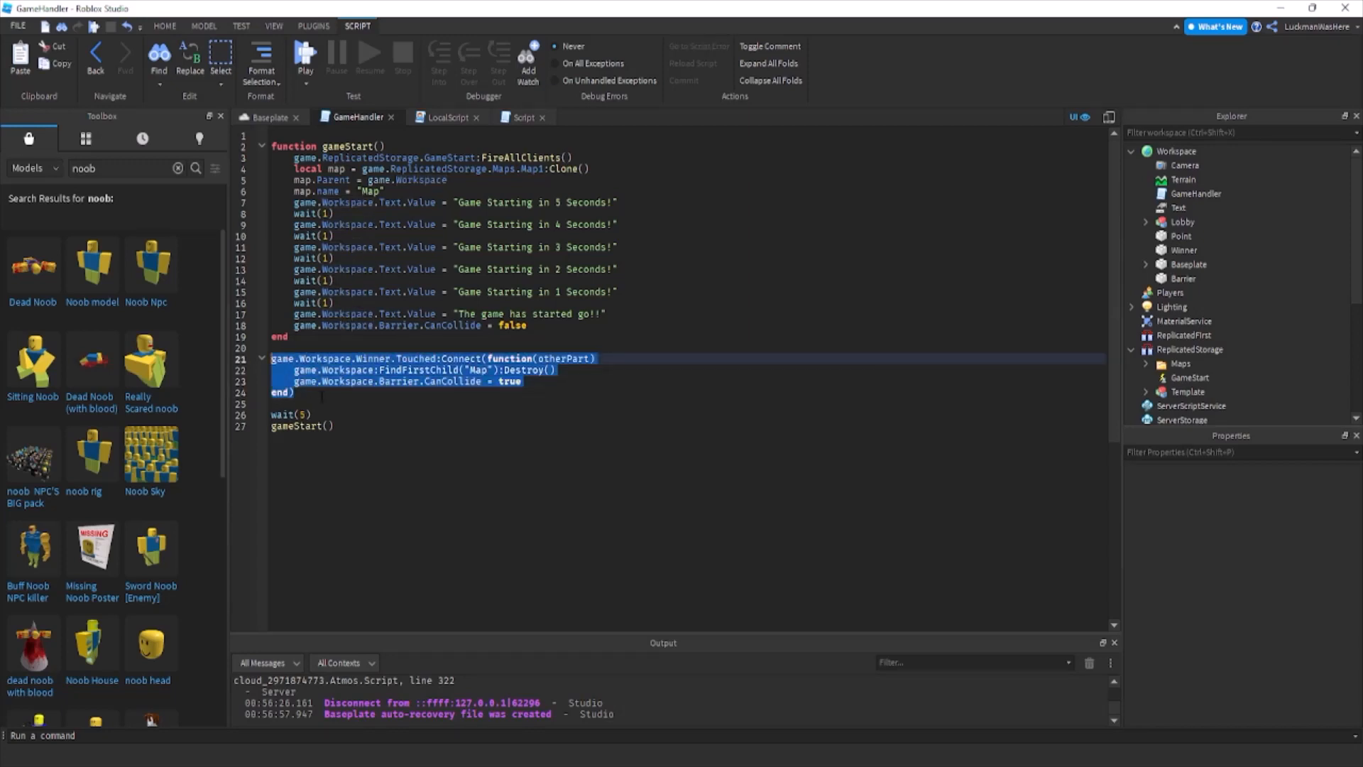
click(568, 395)
Add game.Workspace.Text.Value = otherPart.Parent.Name .. " Has Won!" below the Barrier line in the Touched handler.
click(552, 381)
key(Return)
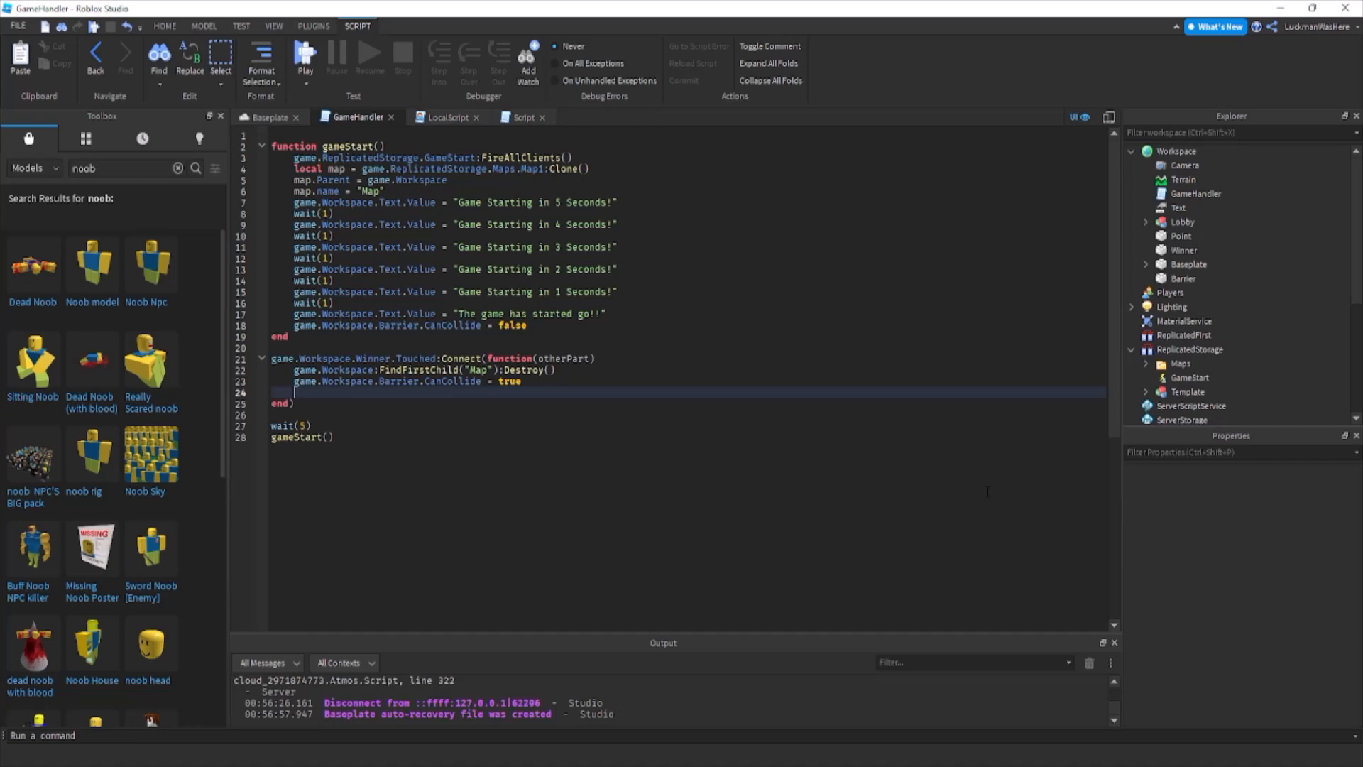
text(game.Workspace.Text)
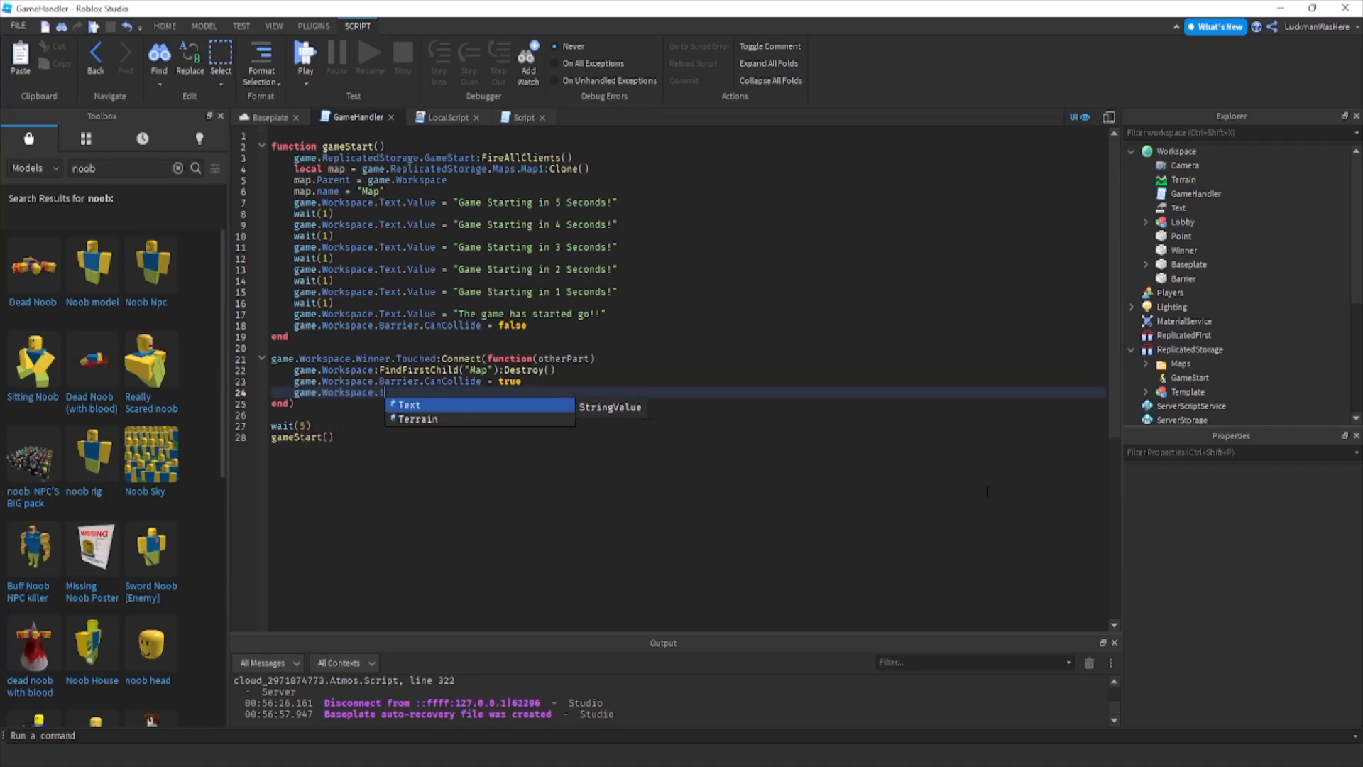
text(.Value =)
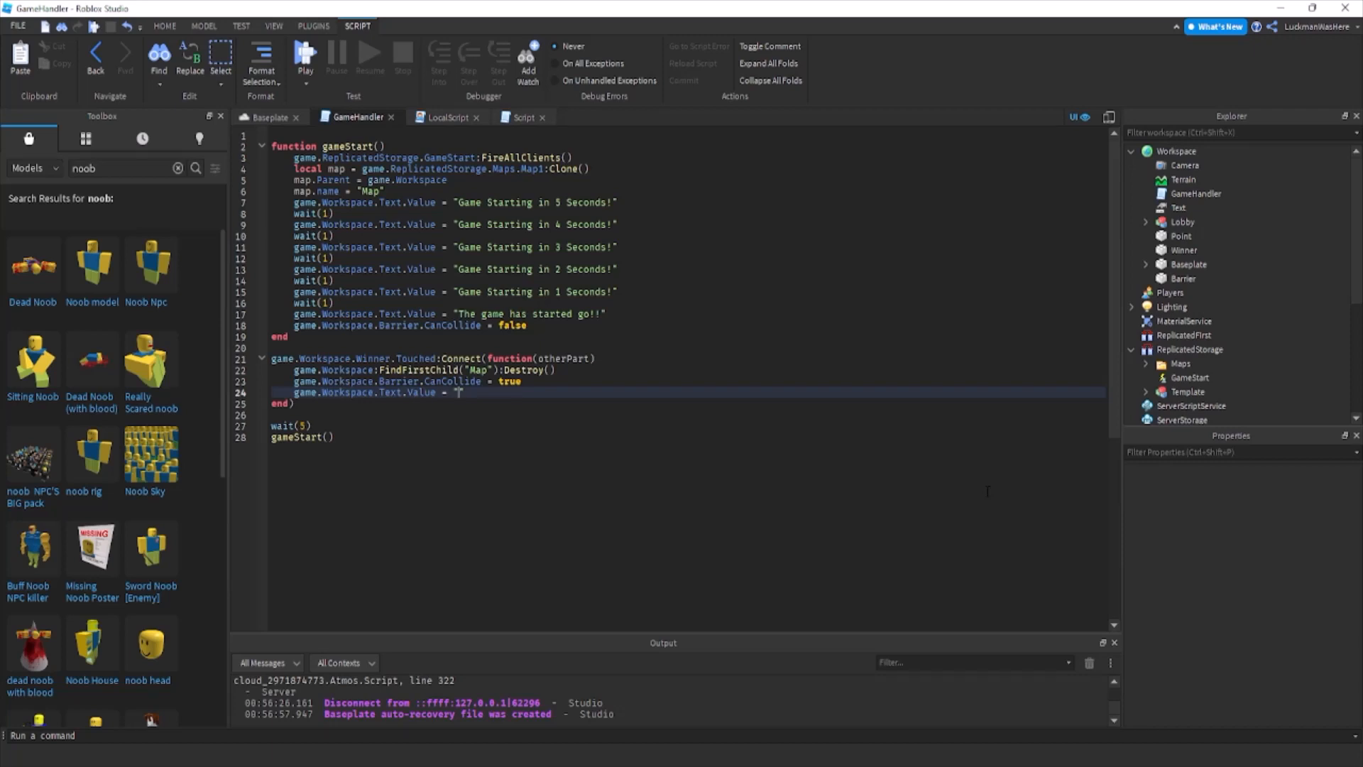
text(g)
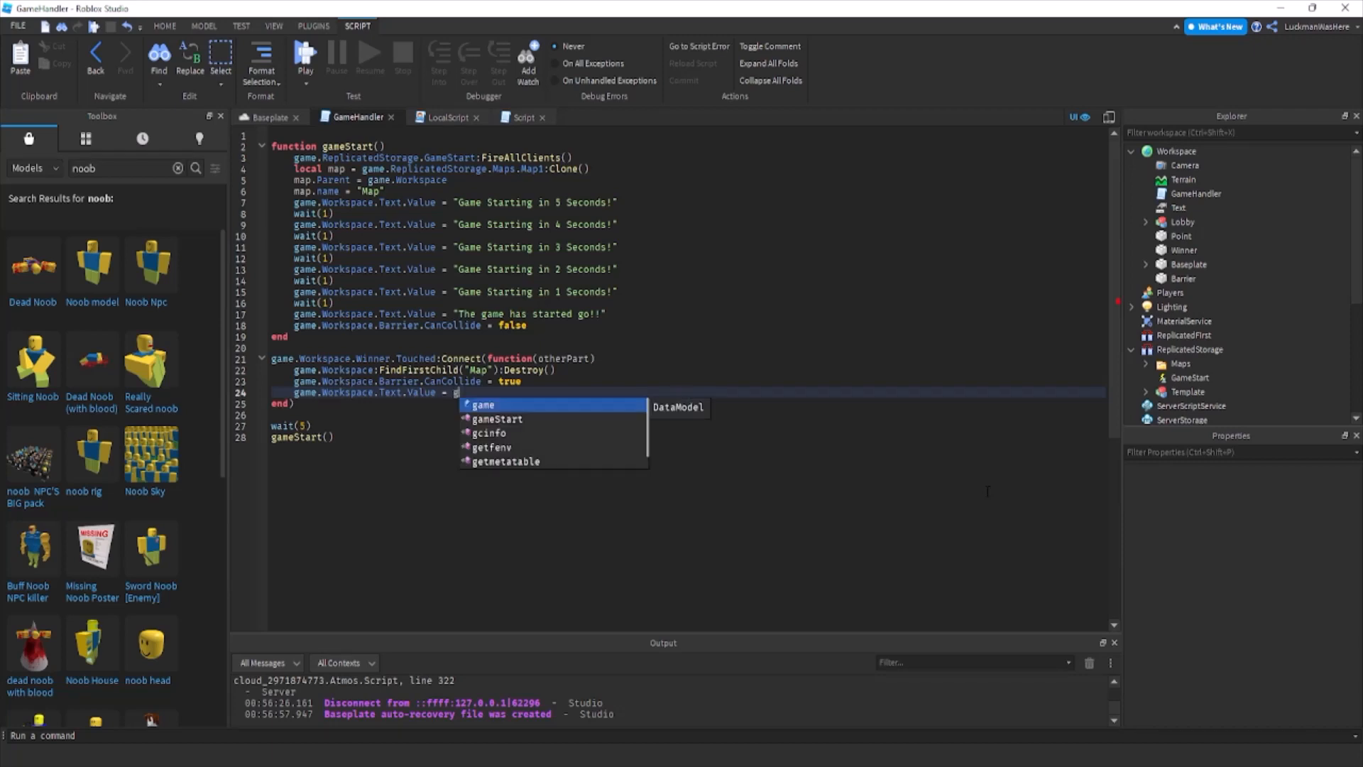
key(BackSpace)
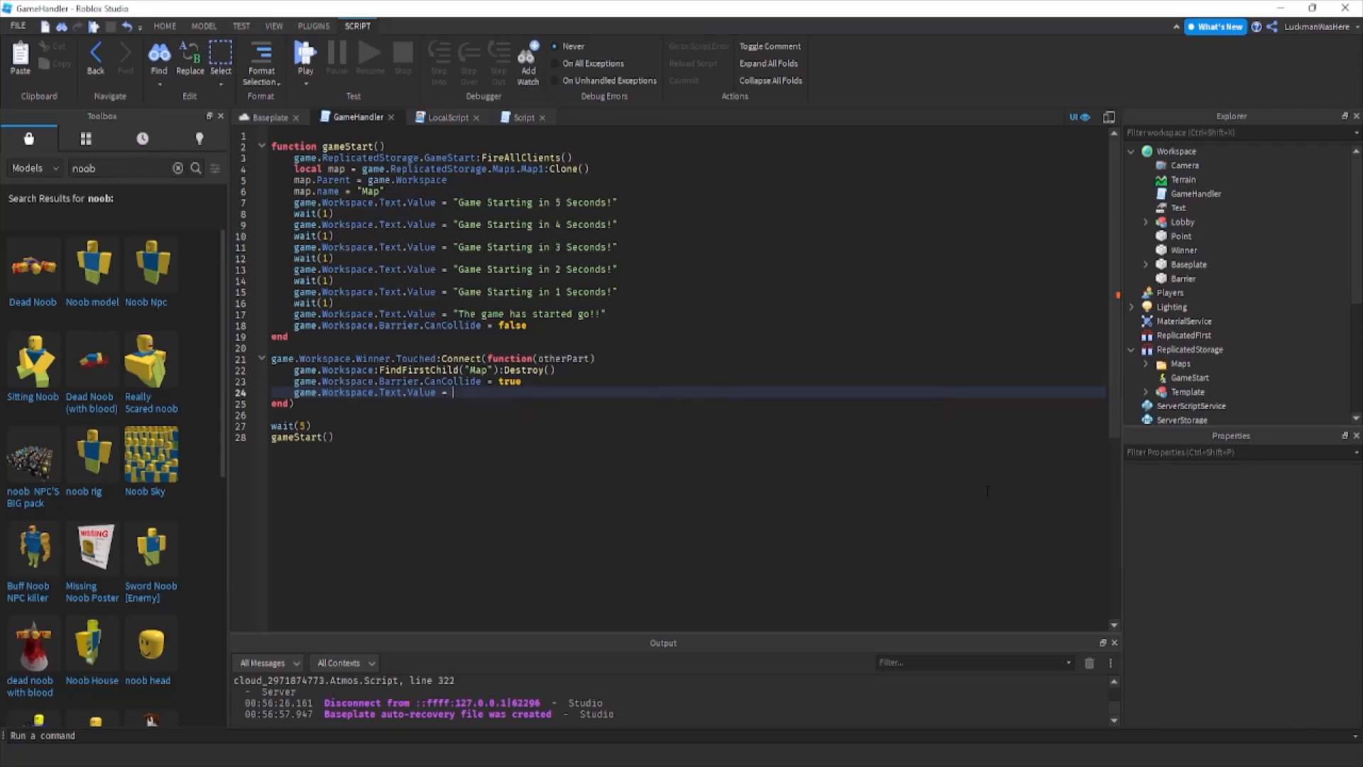
text(otherPart.Parent.)
key(Return)
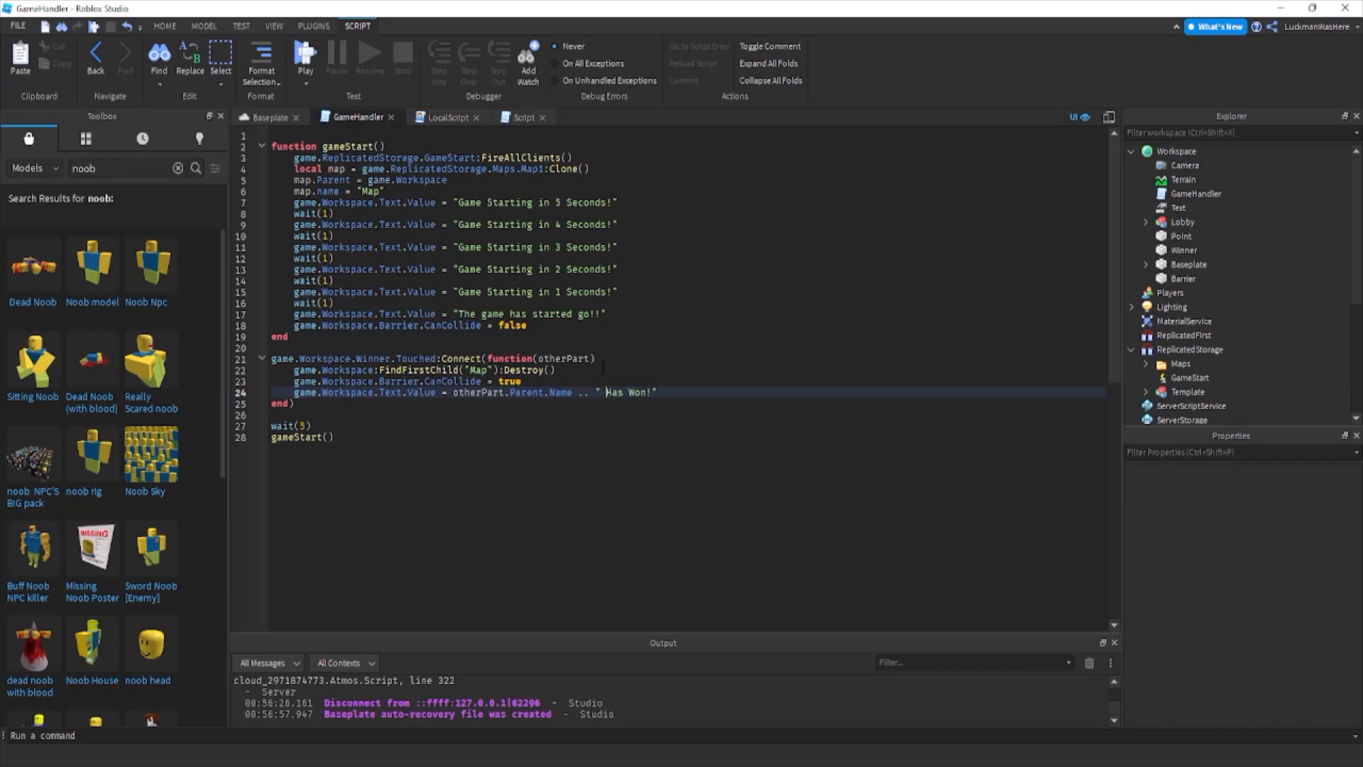
Begin the condition if otherPart.Parent:FindFirstChild("Human") on a new first line inside the Touched handler.
click(639, 359)
key(Return)
text(if other)
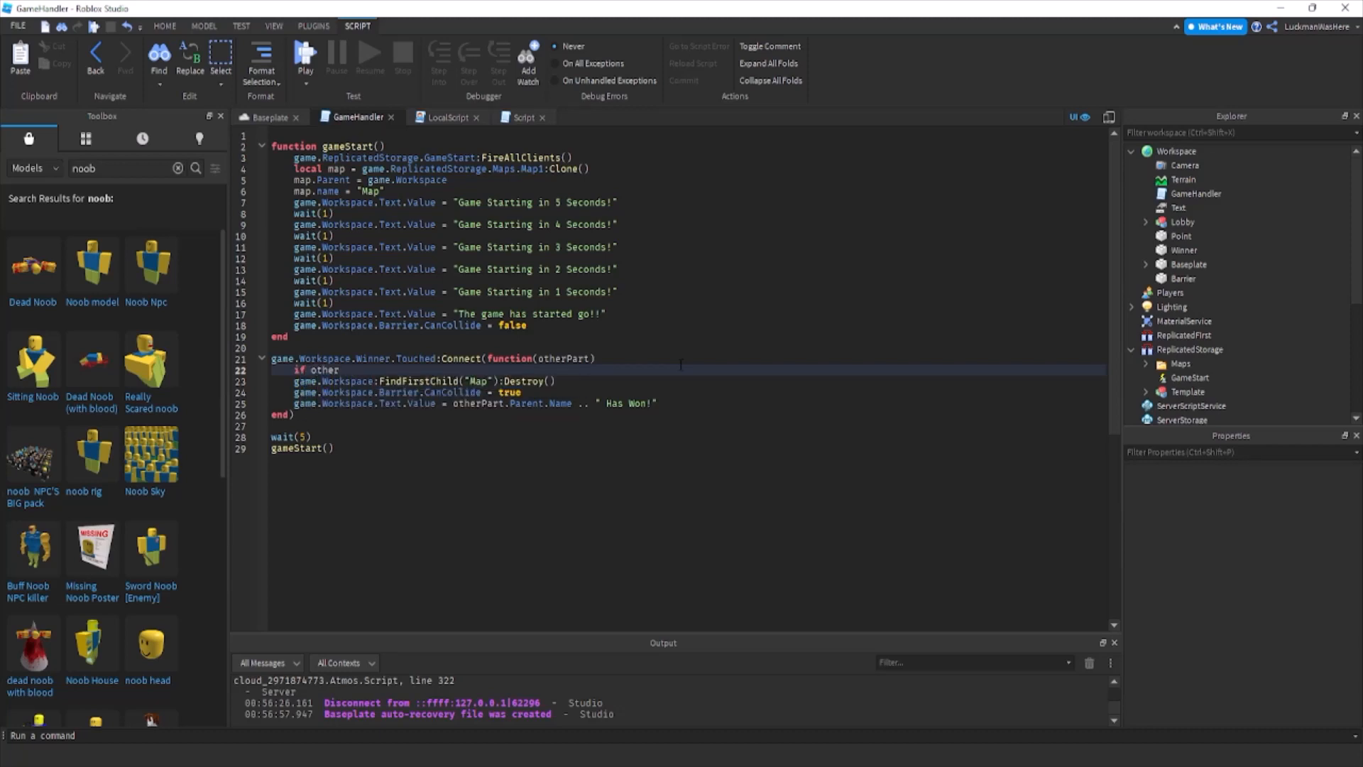
text(Part.Parent)
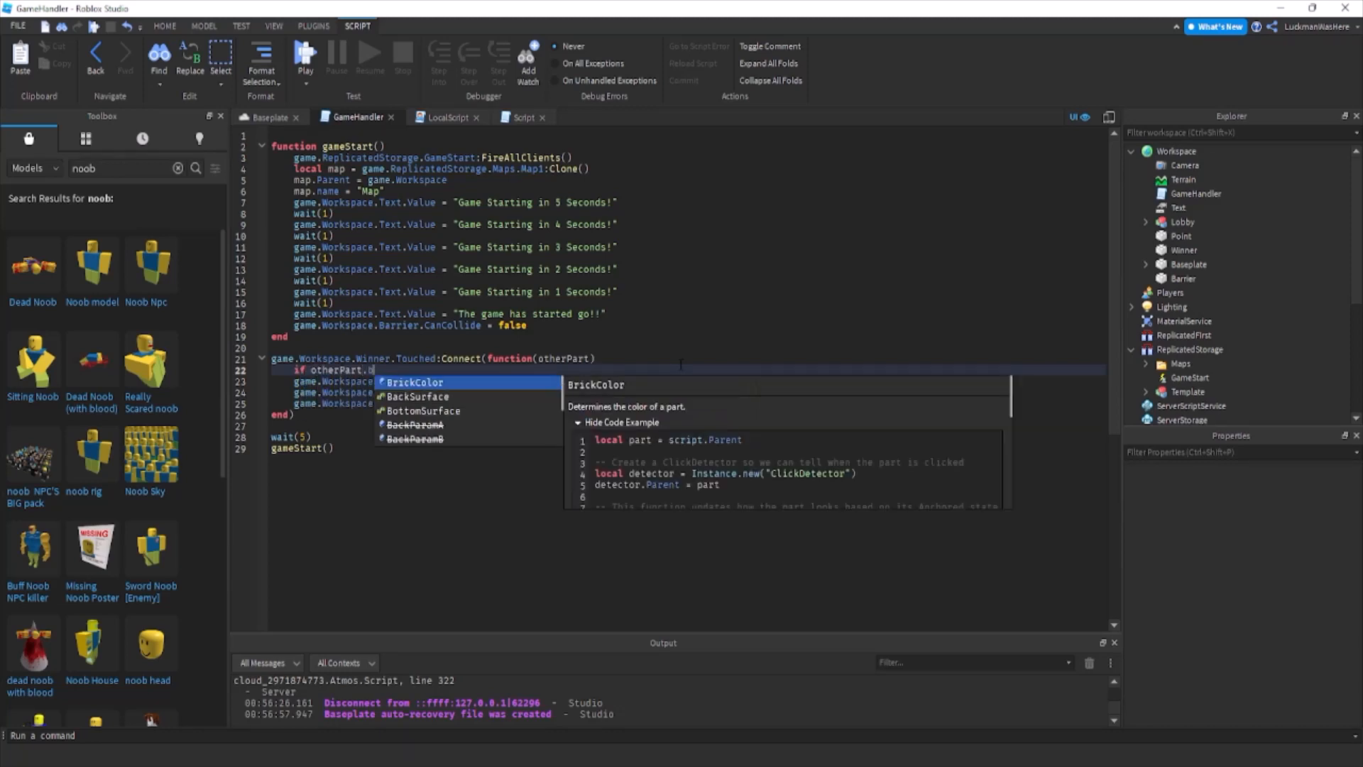
text(:FindFirstChild(")
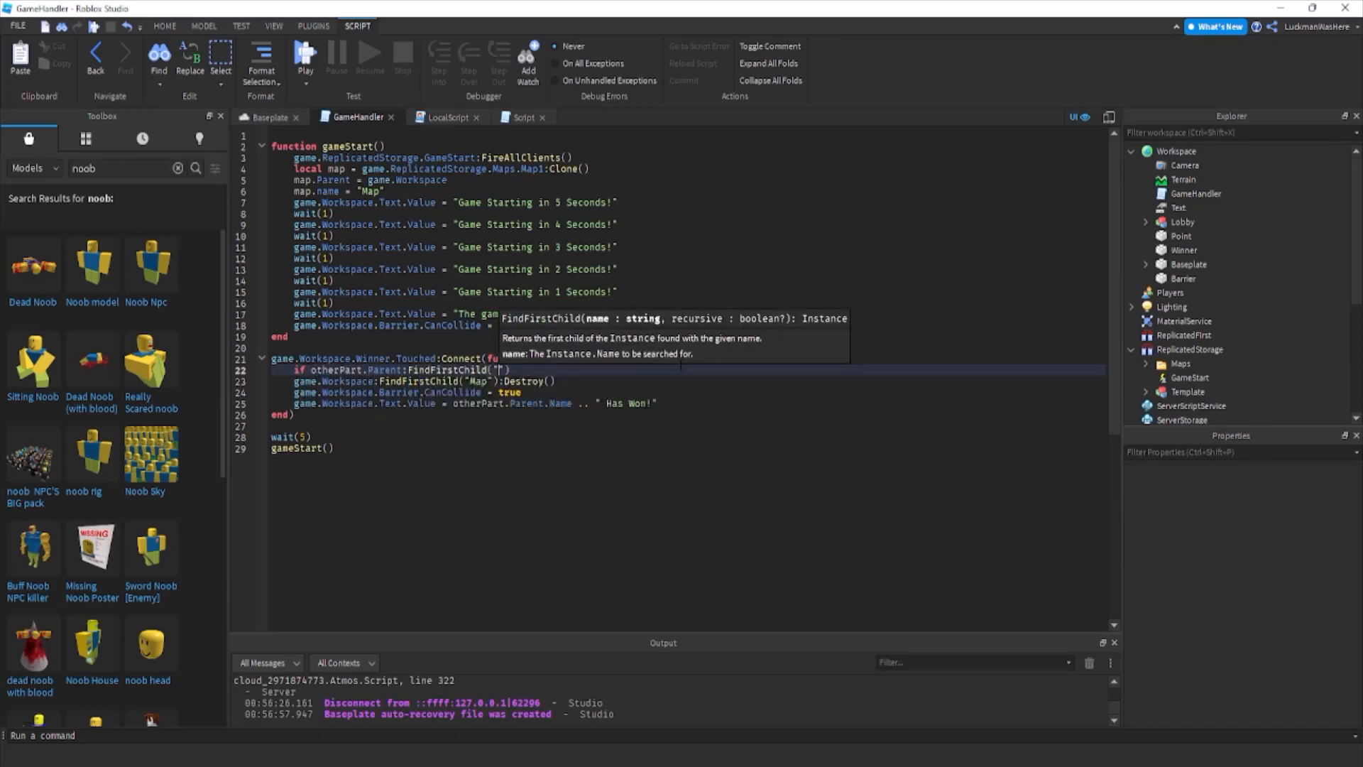
text(Human)
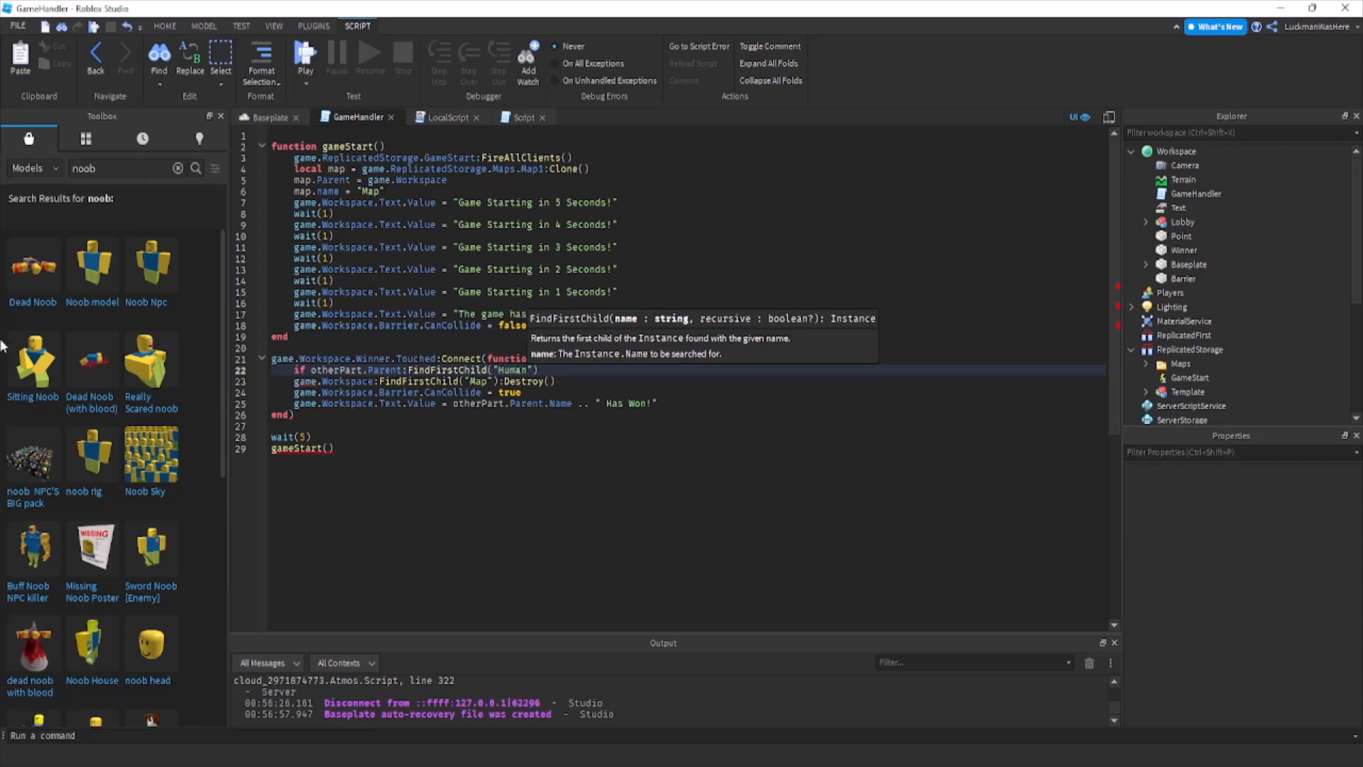
Temporarily insert the Noob Npc model to check the name of its humanoid child, removing the model again.
click(153, 277)
click(1142, 235)
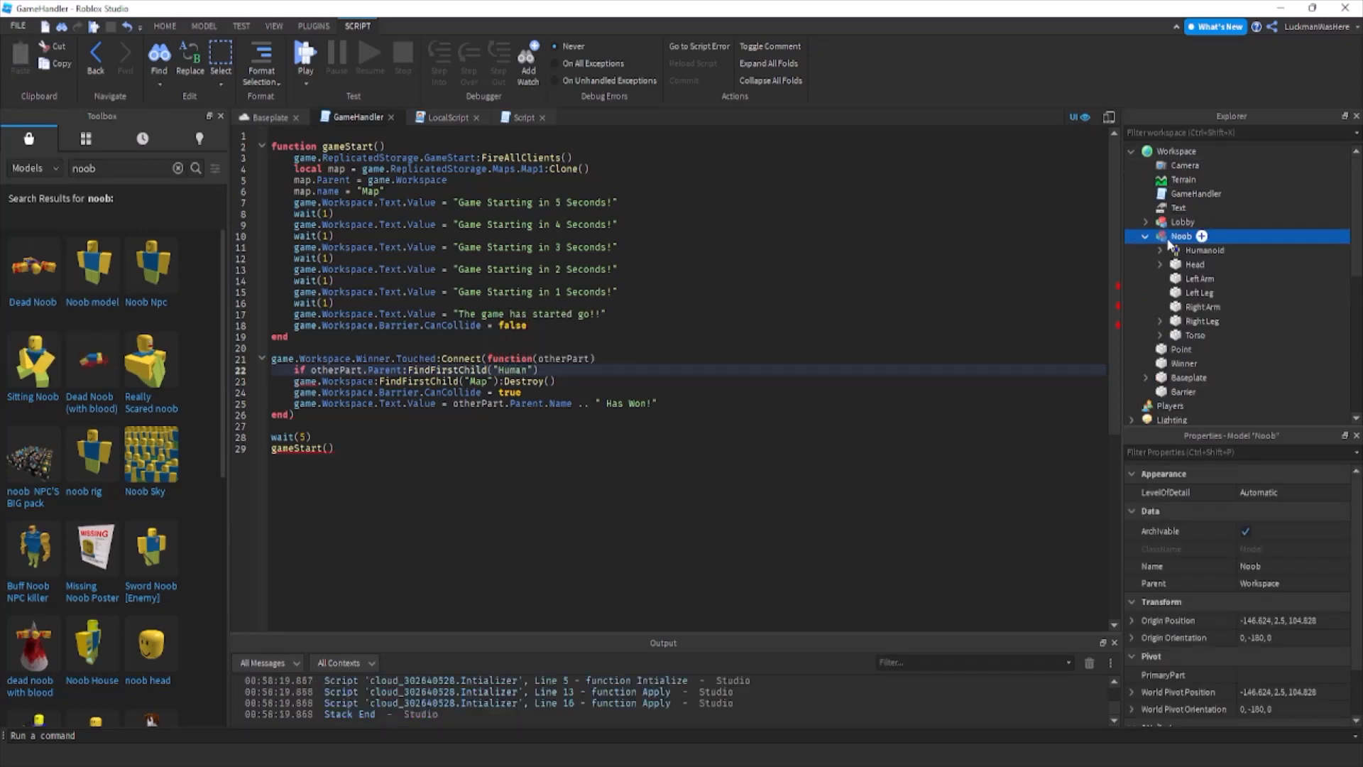
key(Up)
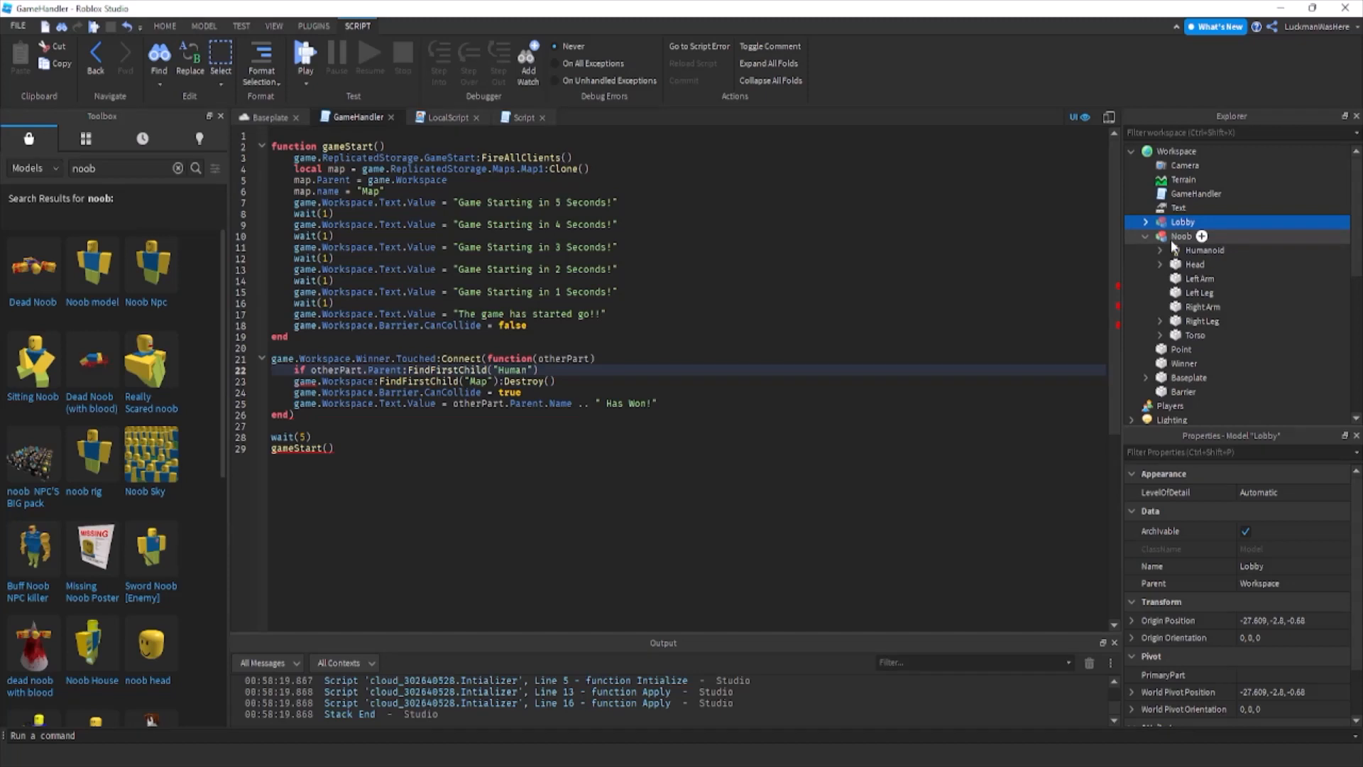
click(1171, 242)
key(Delete)
Complete the condition as if otherPart.Parent:FindFirstChild("Humanoid") ~= nil then.
text(oid)
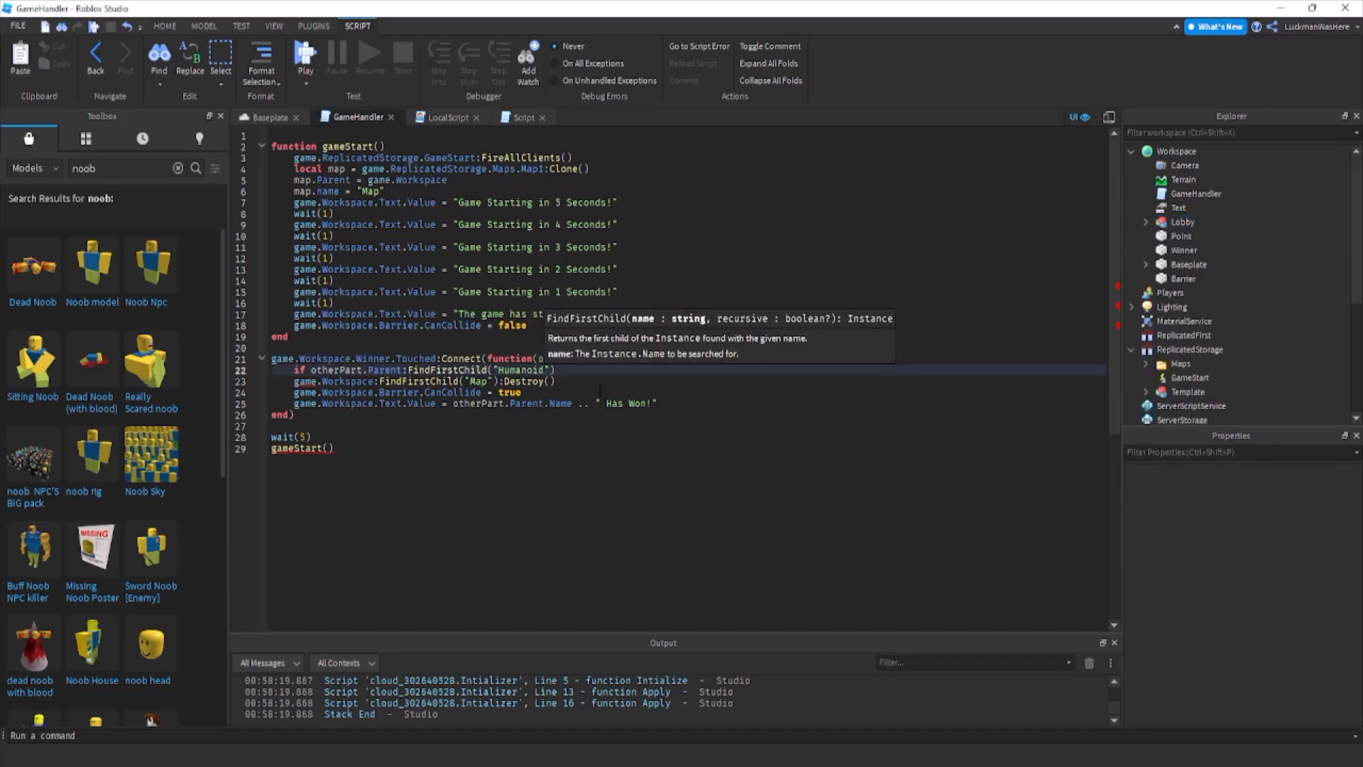
click(647, 369)
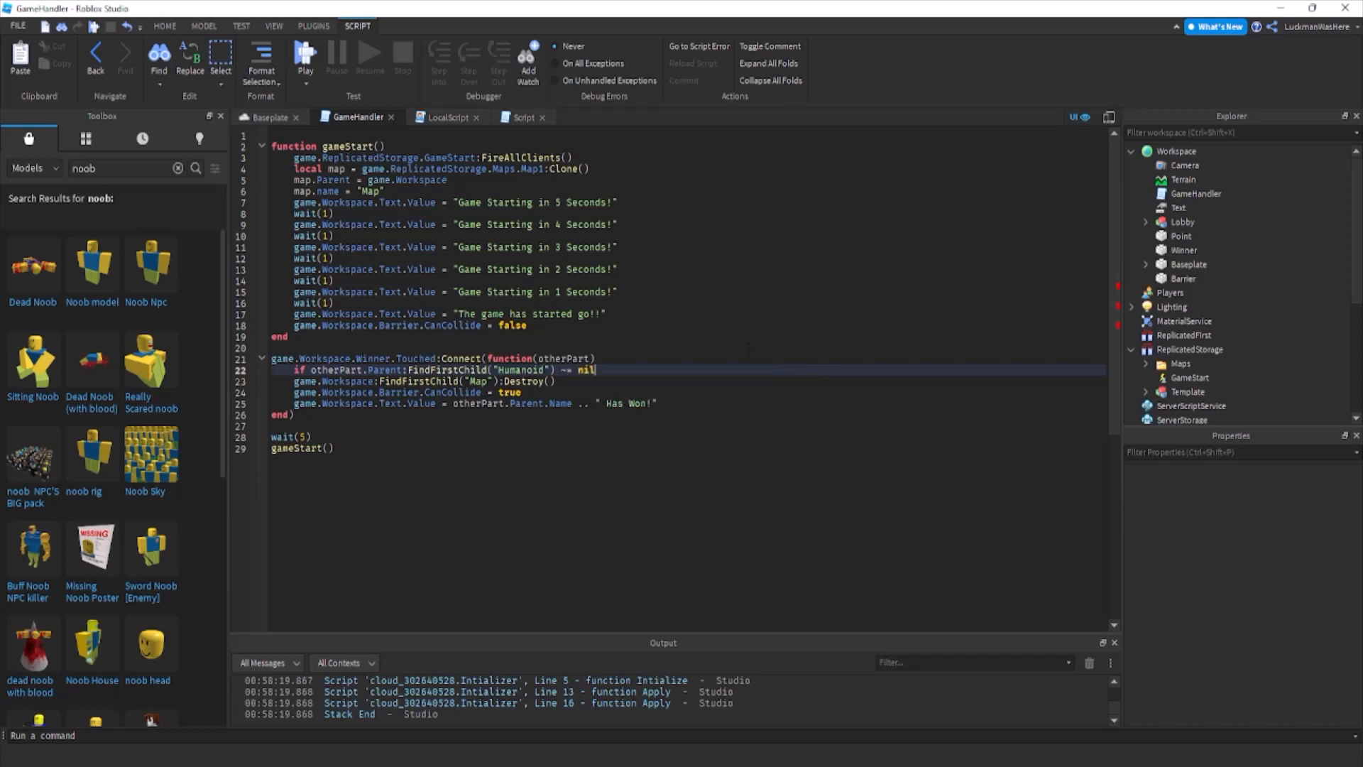
text(~= nil then)
Indent the three lines below the Humanoid condition and close the if block with end.
click(293, 381)
key(Tab)
click(294, 393)
key(Tab)
click(293, 403)
key(Tab)
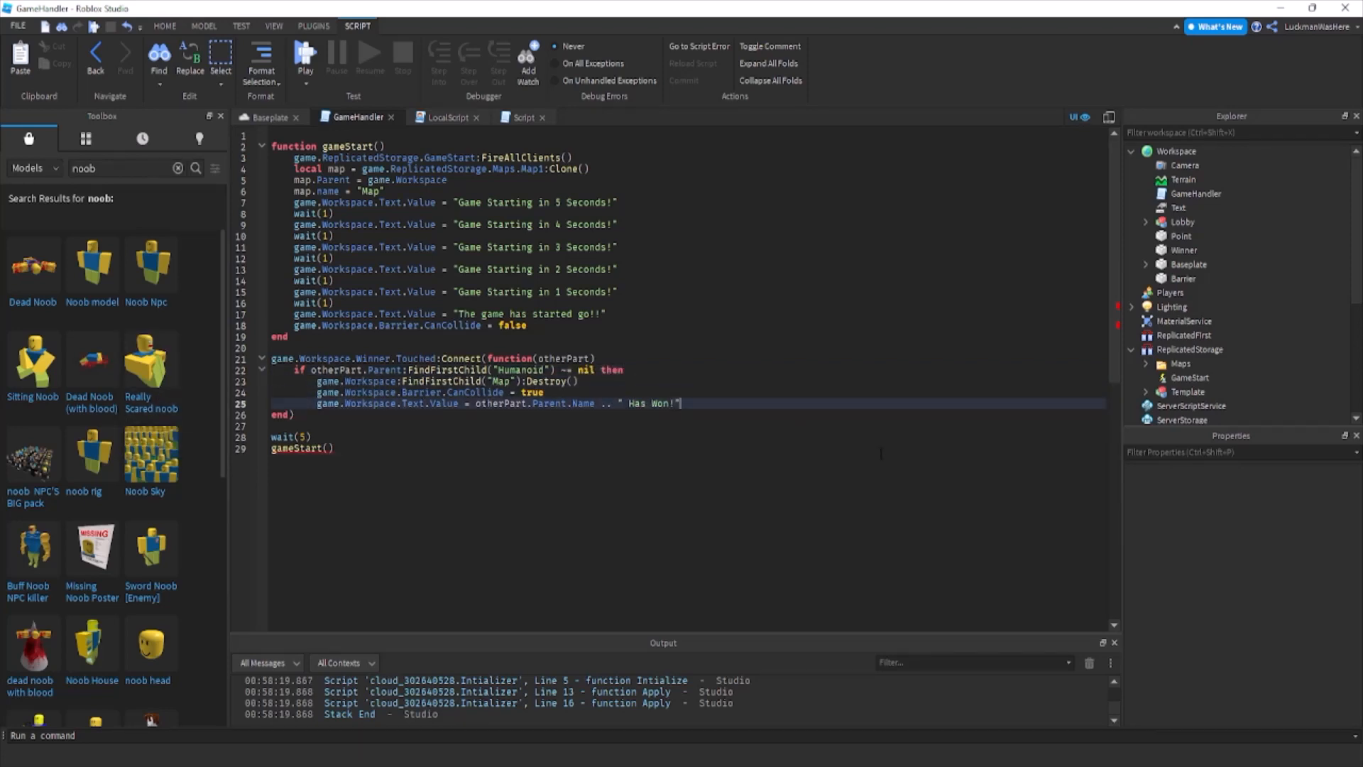
key(Return)
text(end)
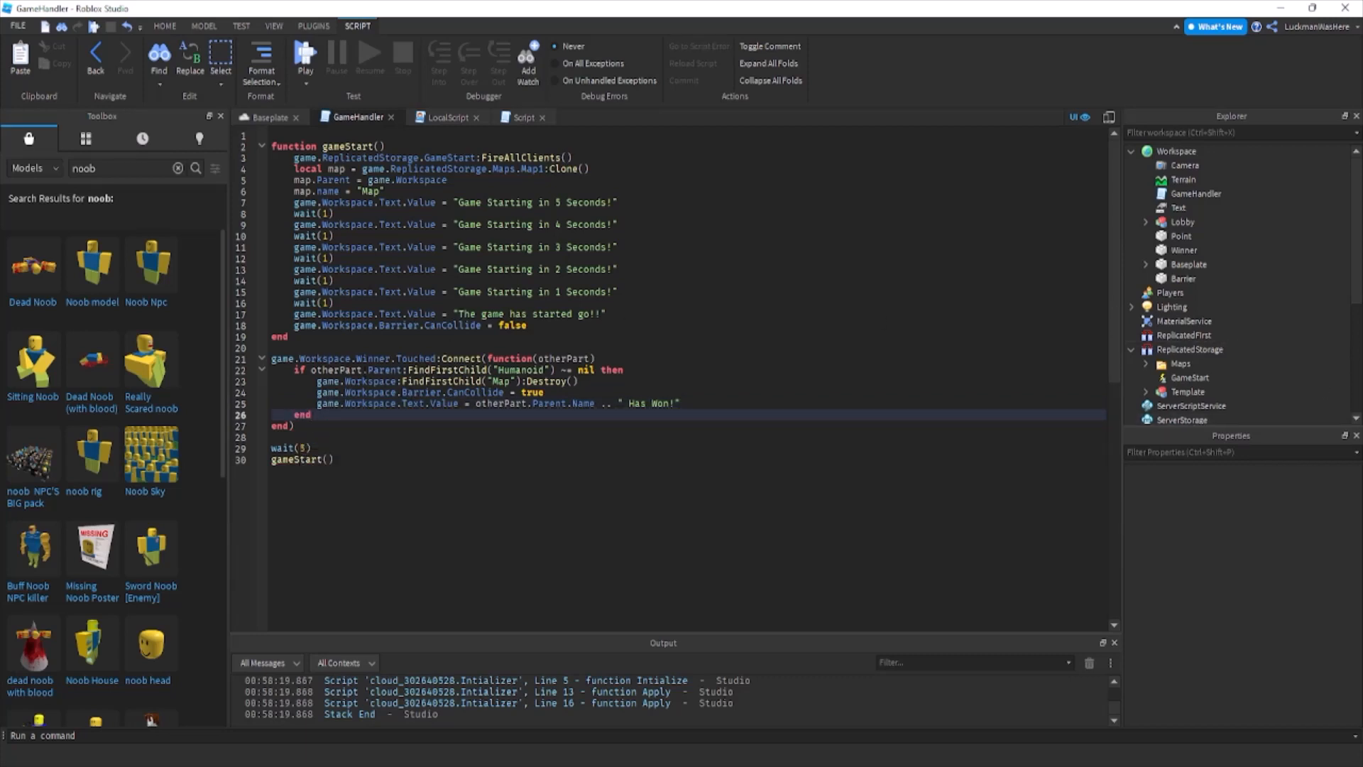
click(358, 381)
click(355, 370)
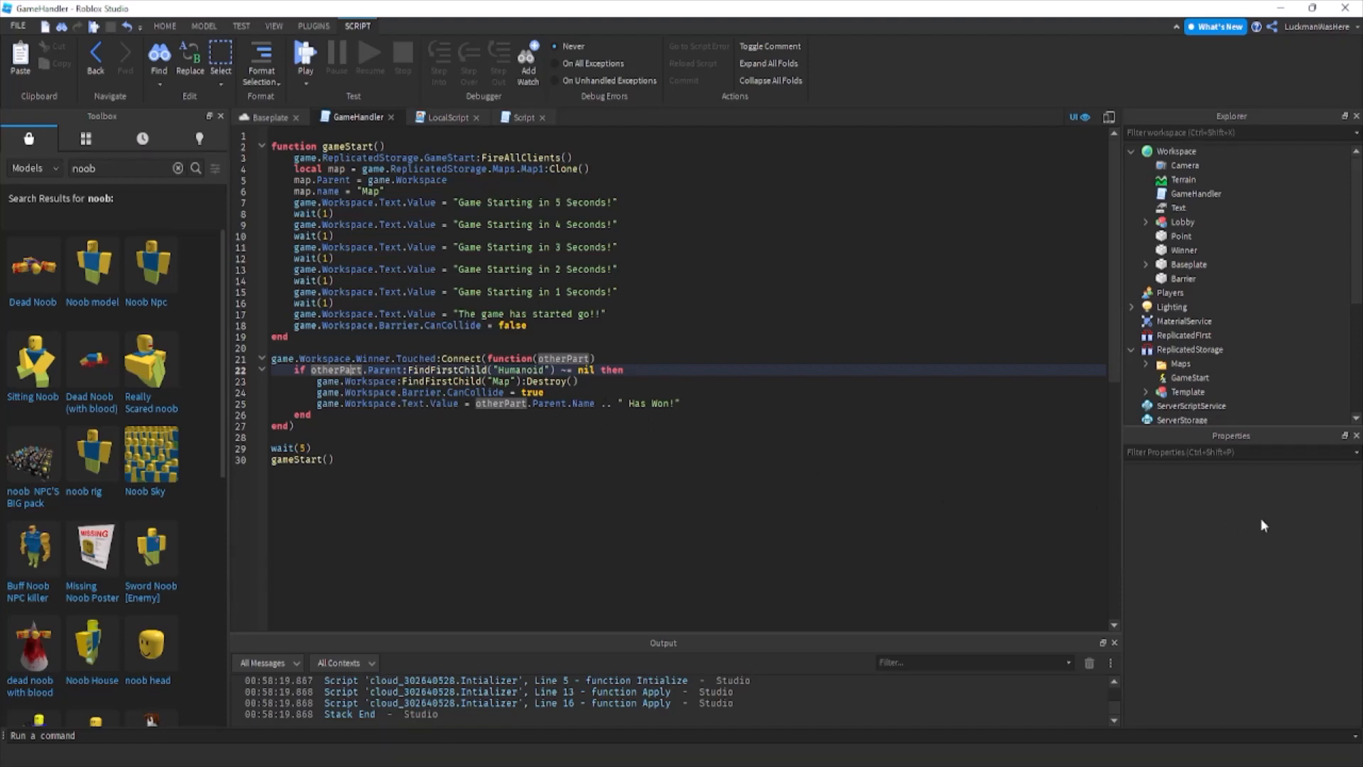
click(269, 117)
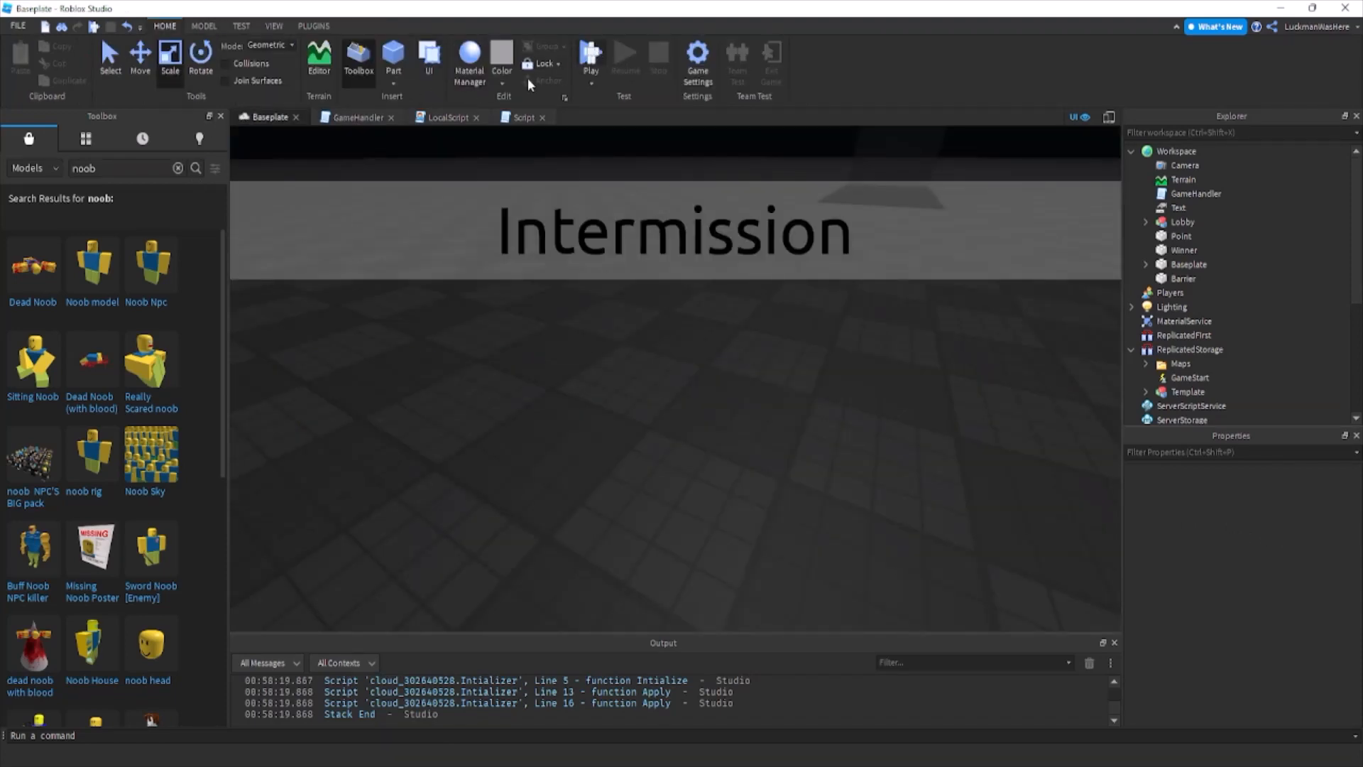
click(355, 117)
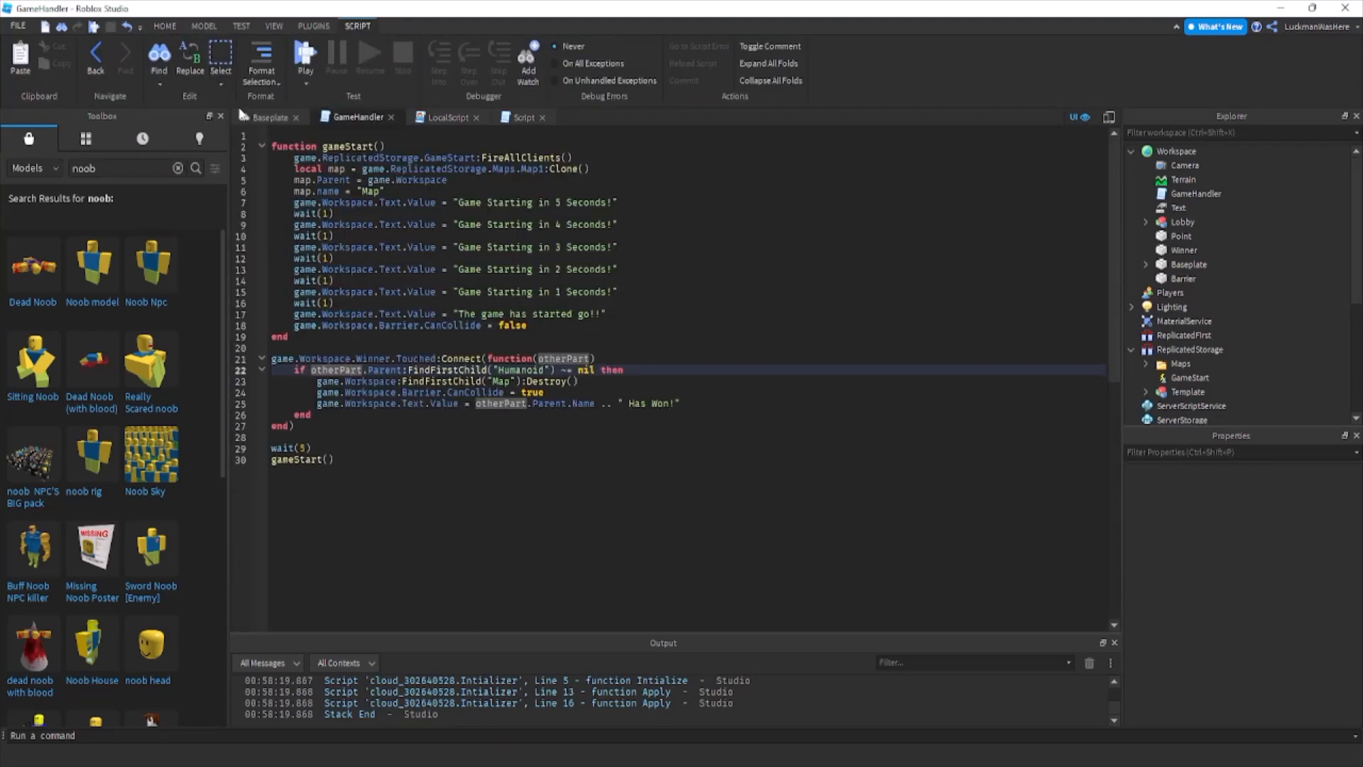
Playtest the Baseplate place, inspect the GameHandler error reported in the output at its script line, and stop the test.
click(268, 117)
key(F5)
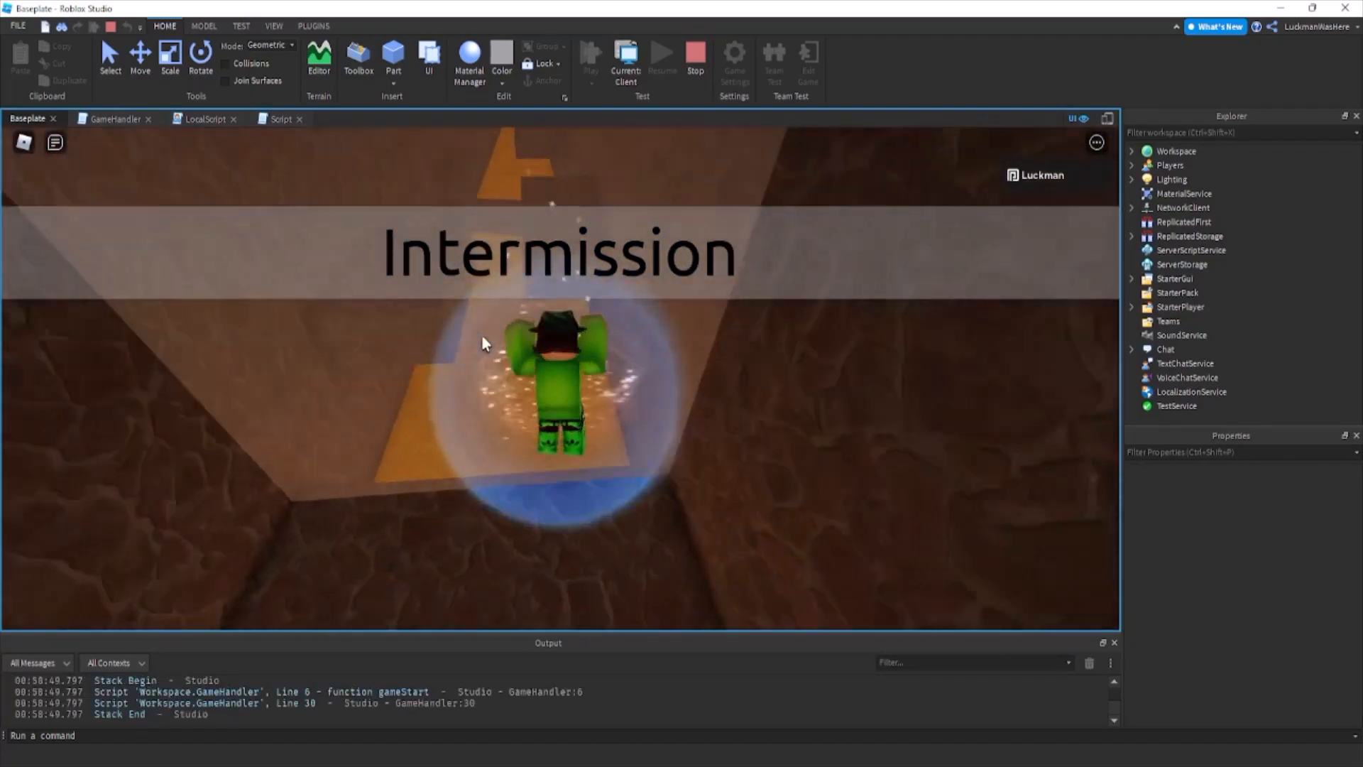
scroll(614, 712, up, 1)
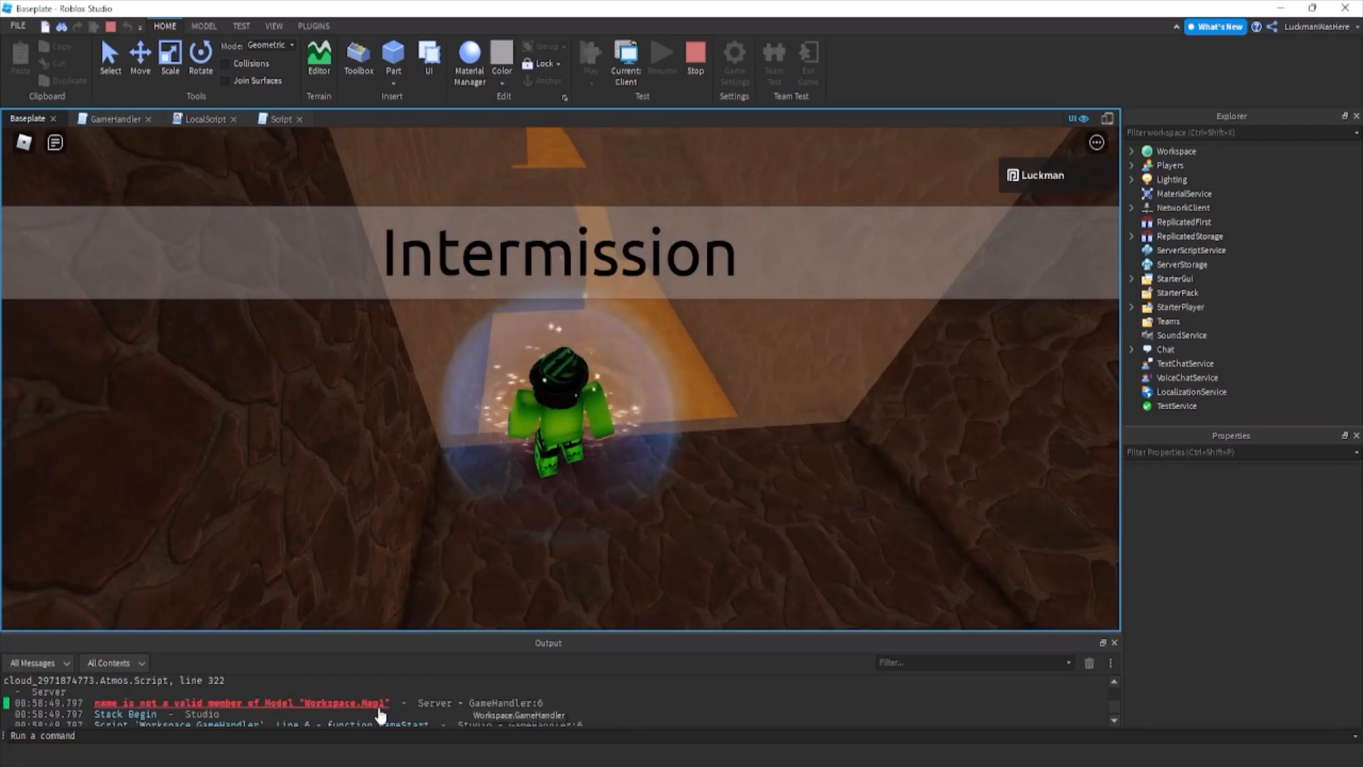
click(373, 703)
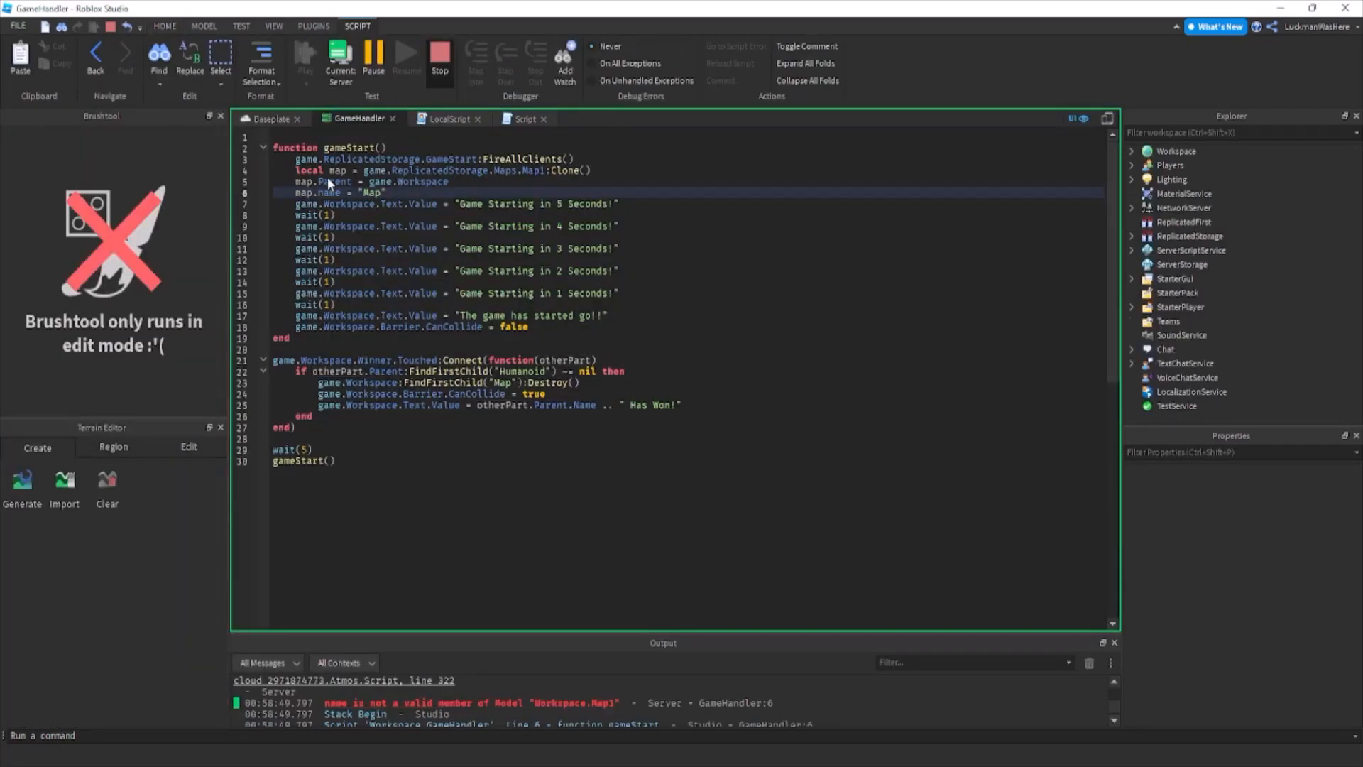
key(shift+F5)
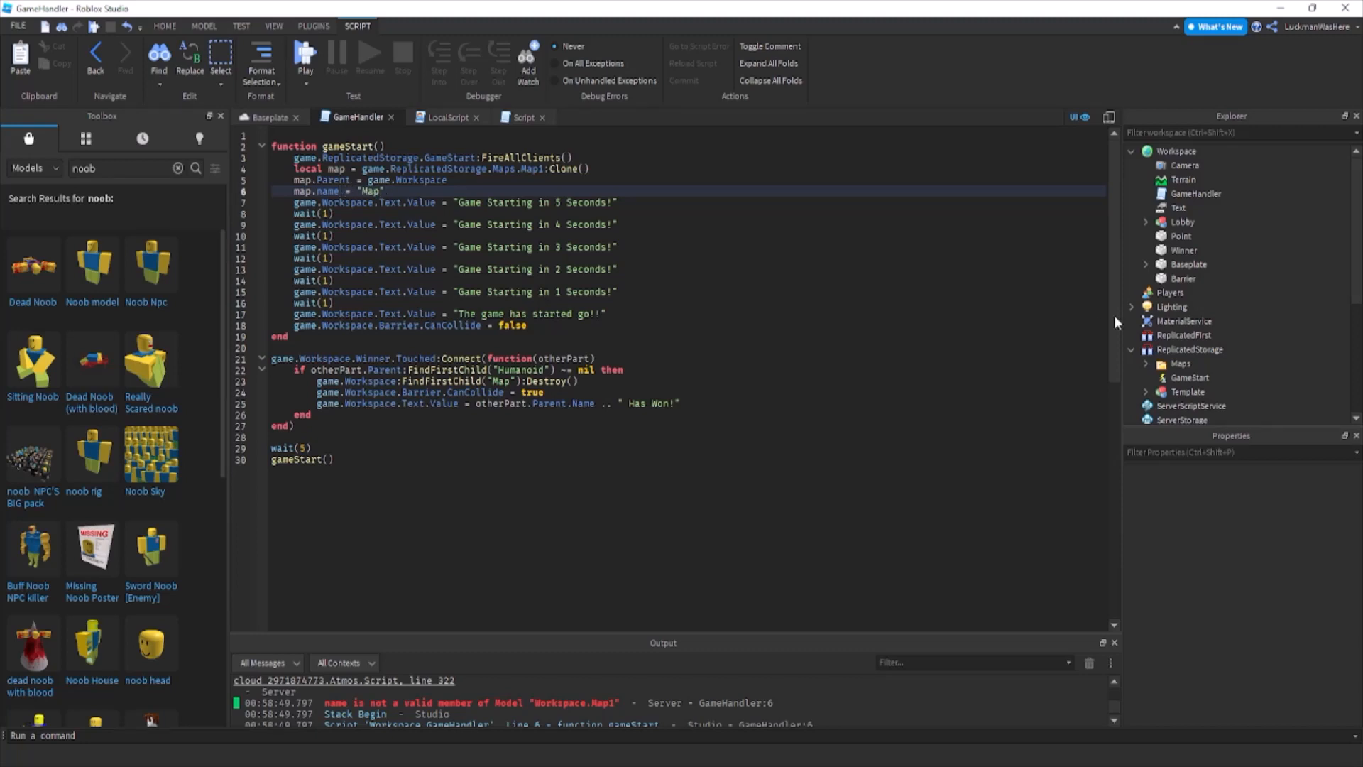
Capitalize the property in gameStart() so the line reads map.Name = "Map", checking it against the Template model's Name property.
click(1187, 391)
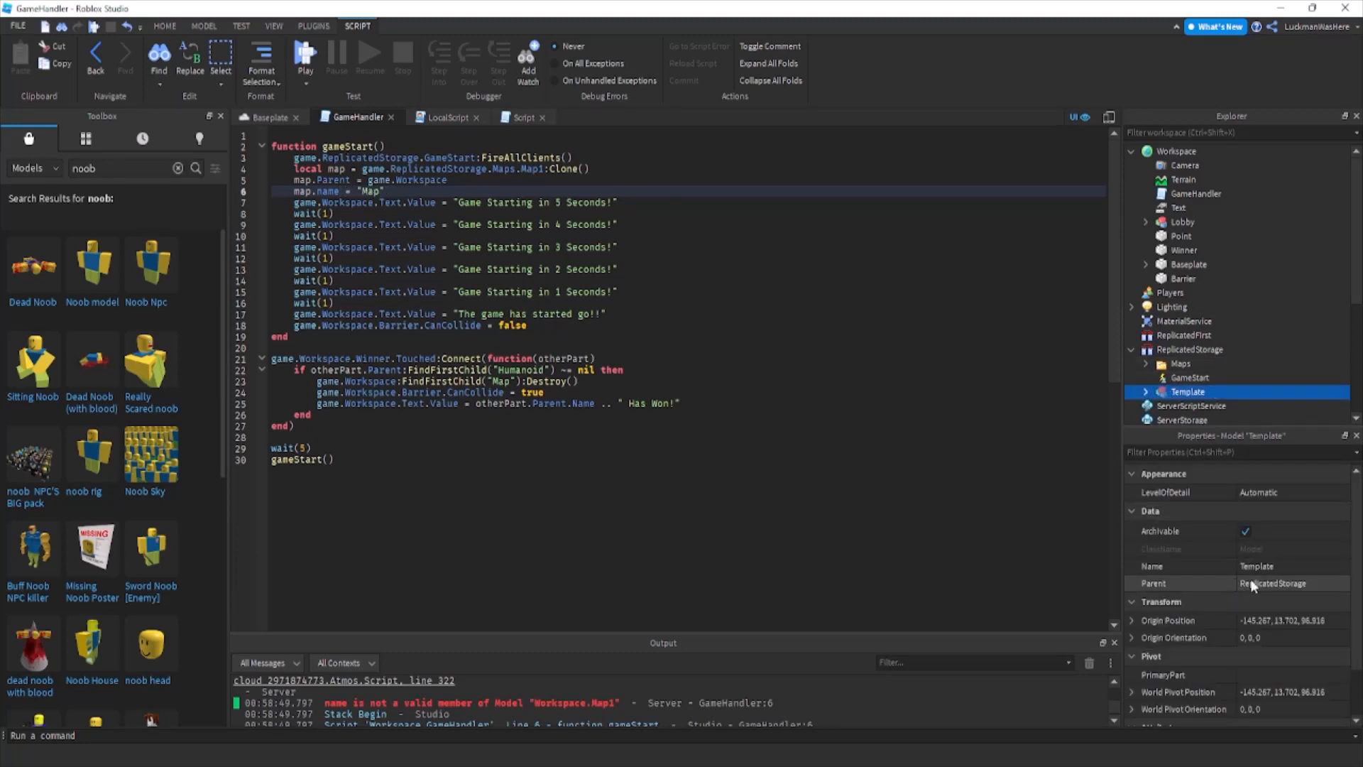
mouse_move(325, 192)
mouse_down()
mouse_move(319, 202)
mouse_move(325, 193)
mouse_up()
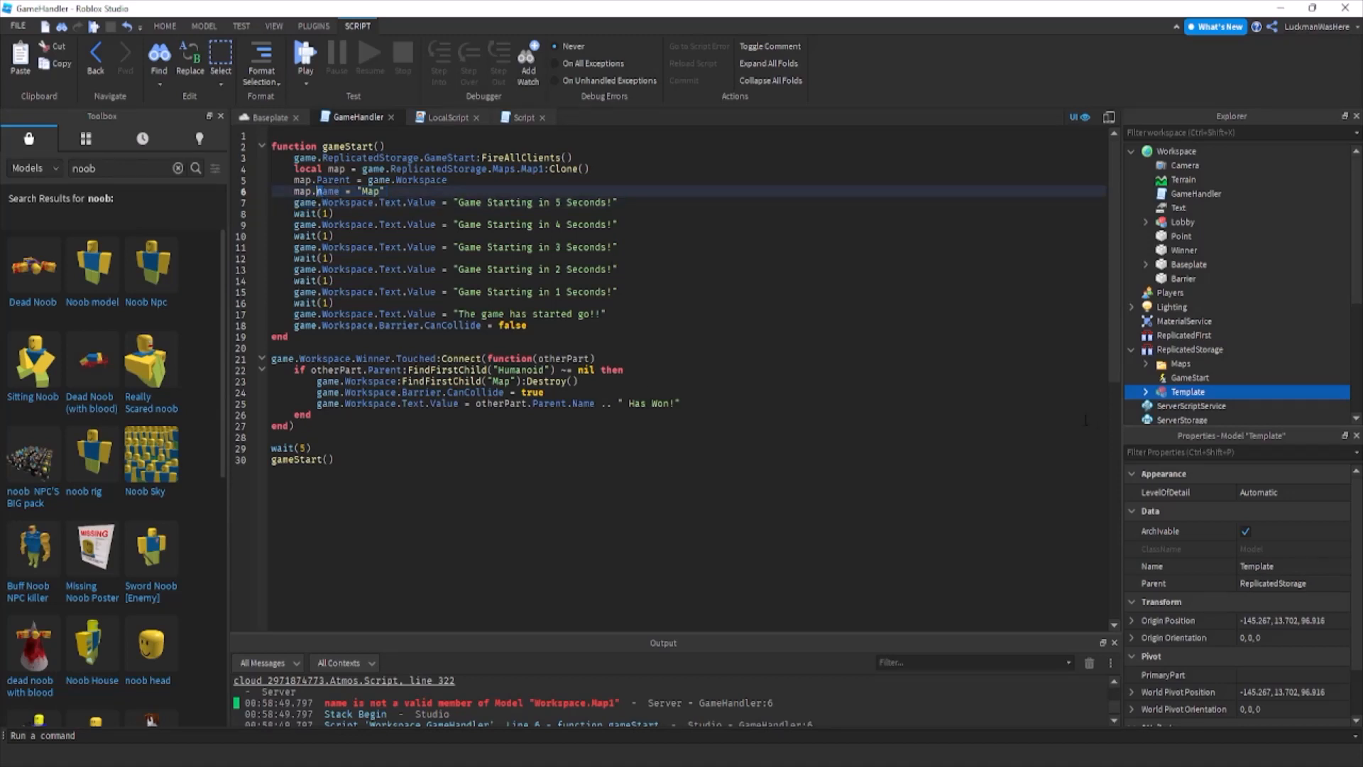
text(N)
click(871, 384)
Start a new playtest of the Baseplate place and watch the countdown until the round starts.
click(270, 118)
click(589, 57)
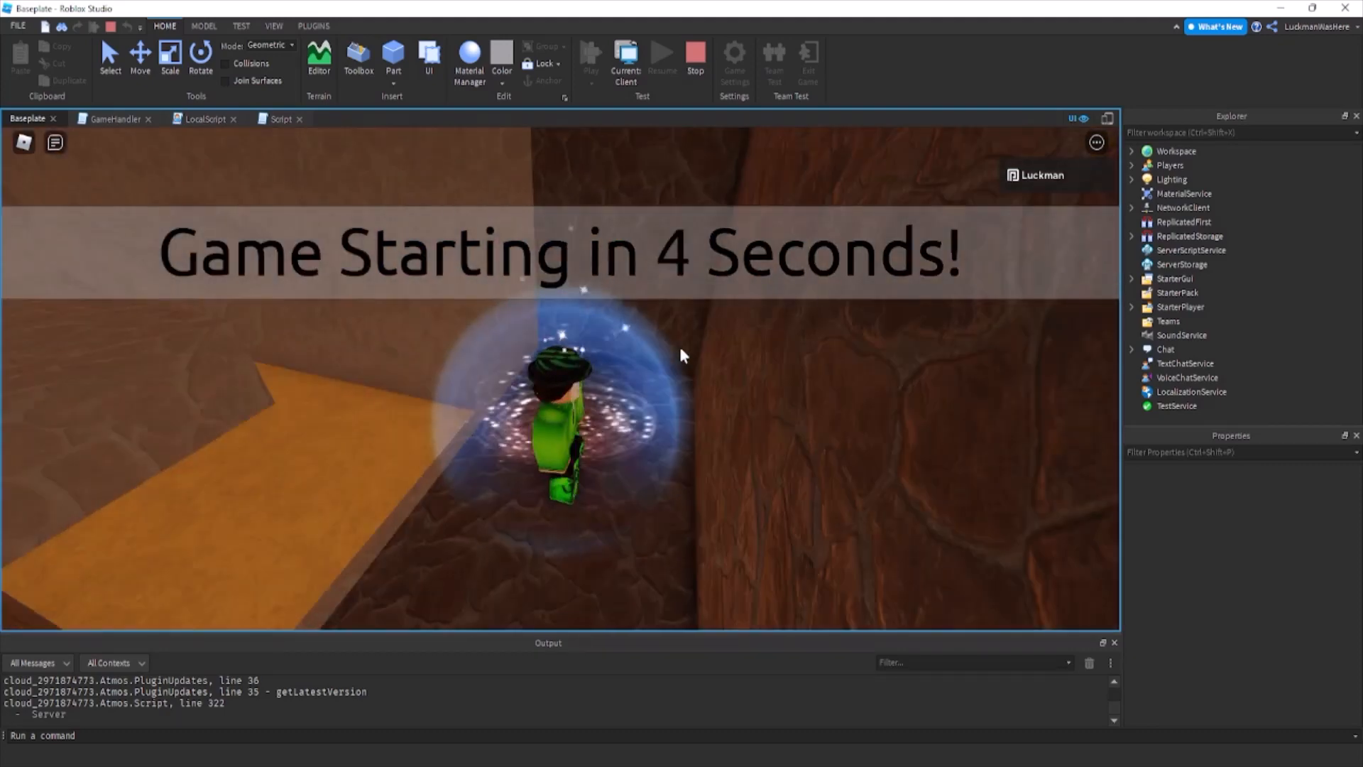
right_drag(679, 362, 670, 359)
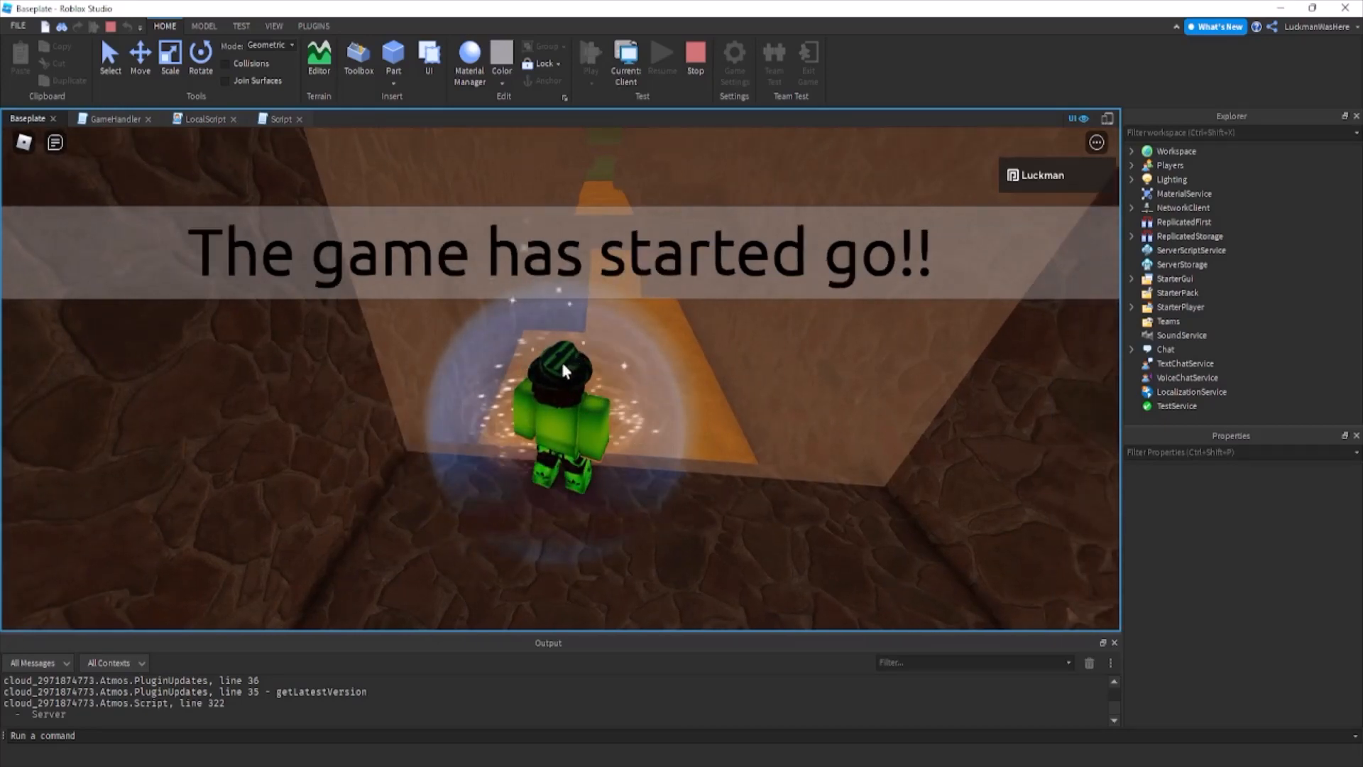
Play through the lava obstacle course to the Winner part in the running playtest and stop the test.
key(w)
right_drag(563, 369, 563, 370)
key(space)
key(w)
key(space)
key(w)
key(space)
key(space)
key(w)
key(space)
key(w)
key(space)
key(space)
key(w)
key(space)
key(shift)
key(w)
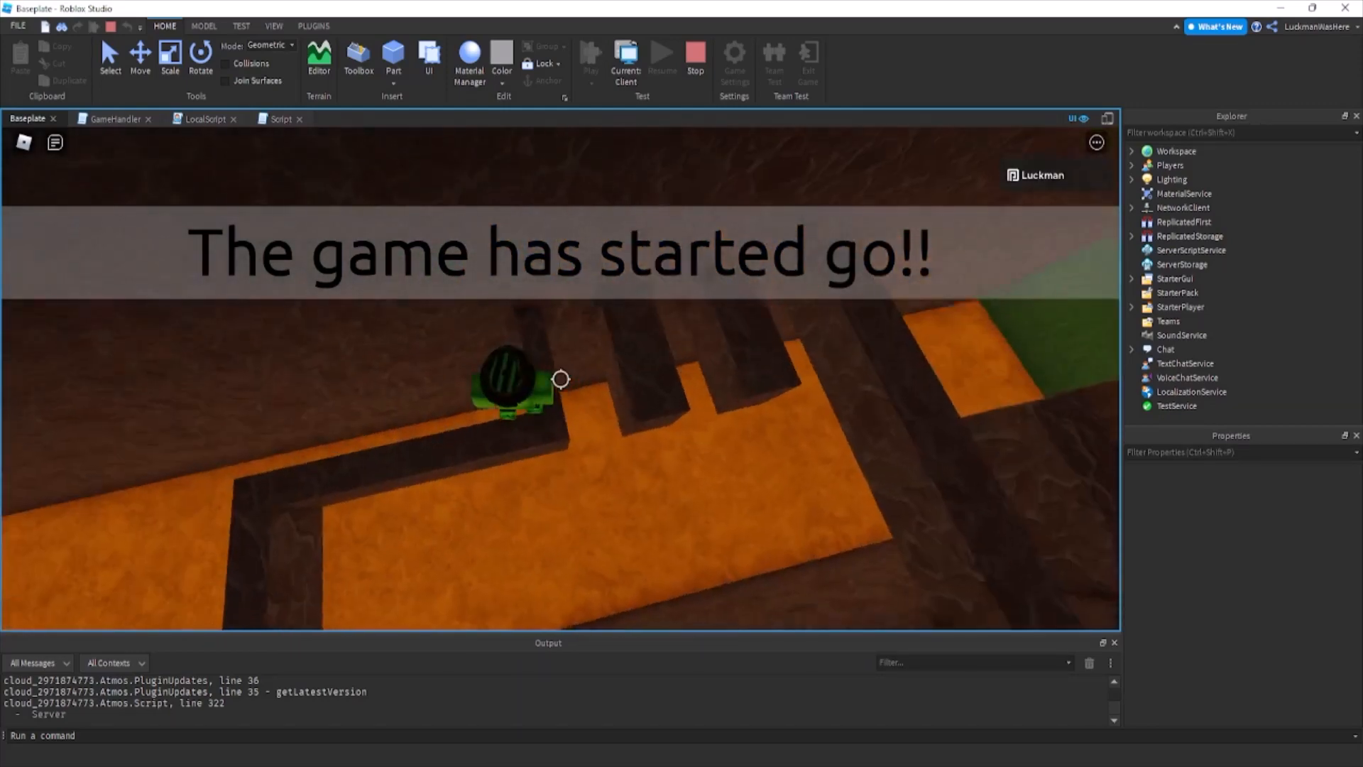
key(d)
key(space)
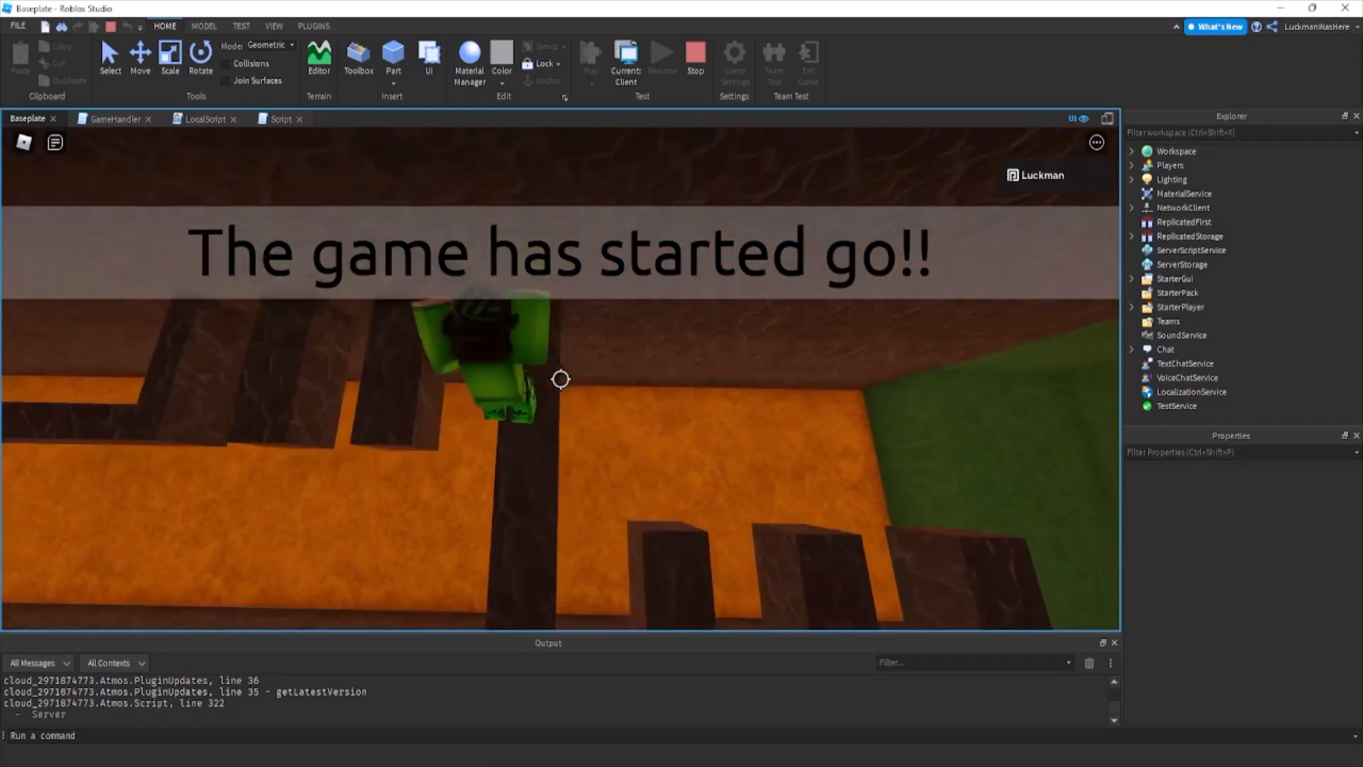
key(space)
key(d)
key(space)
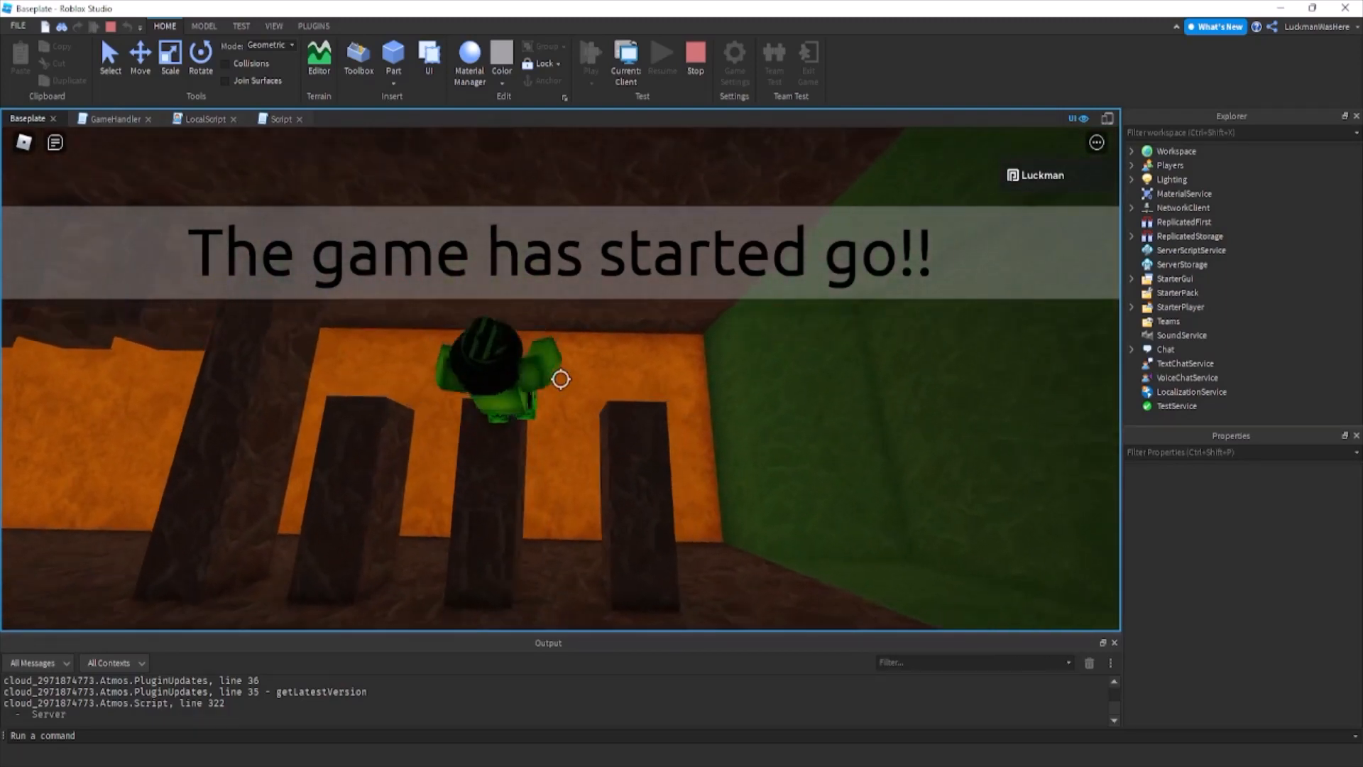
key(space)
key(shift)
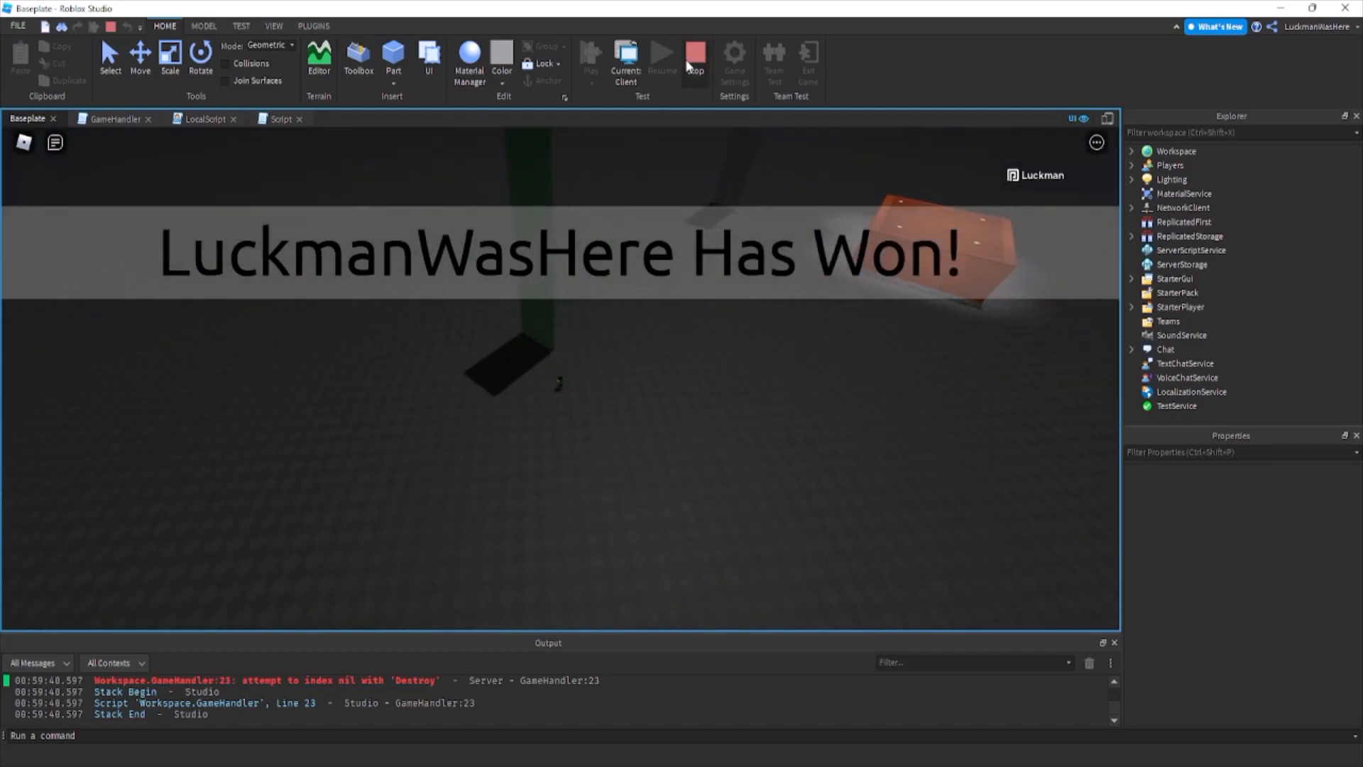
key(shift+F5)
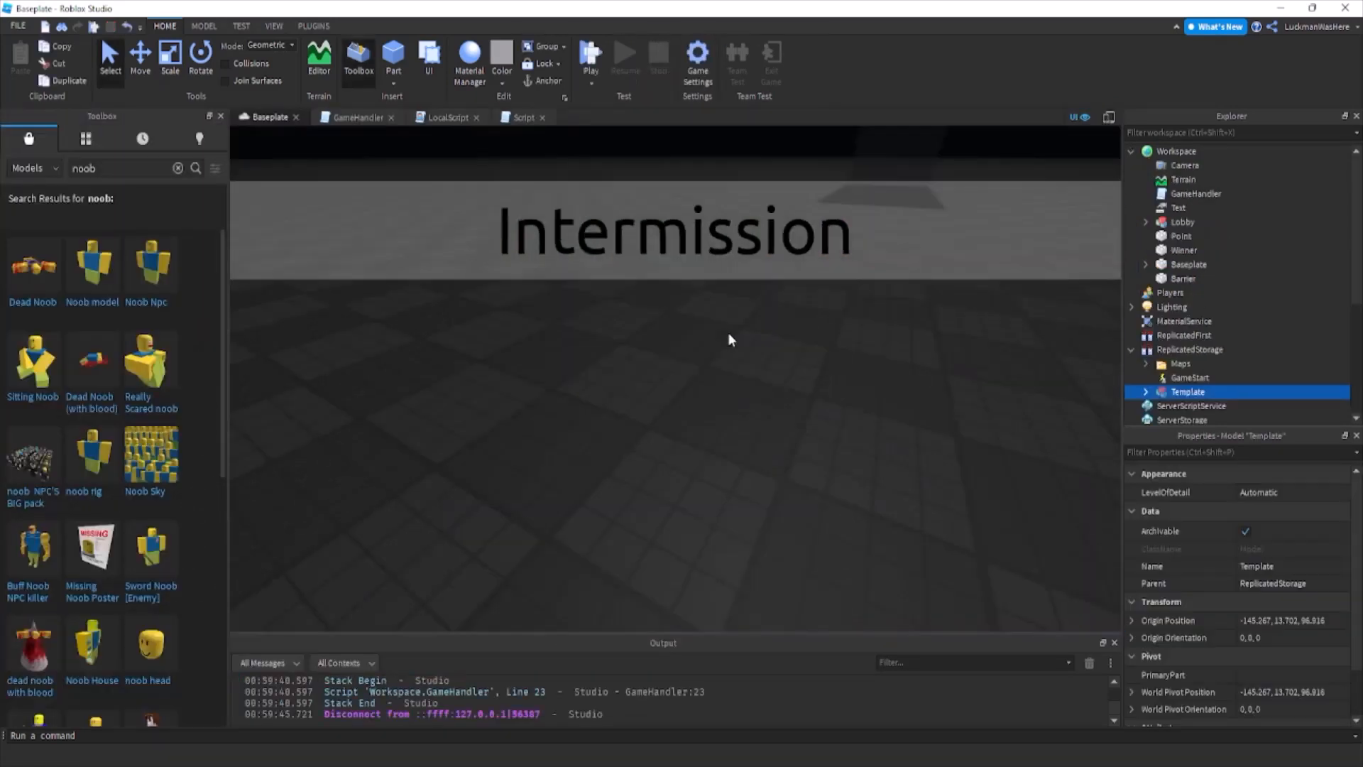
Duplicate the Point part and move the copy into the orange lobby room.
right_drag(728, 332, 635, 382)
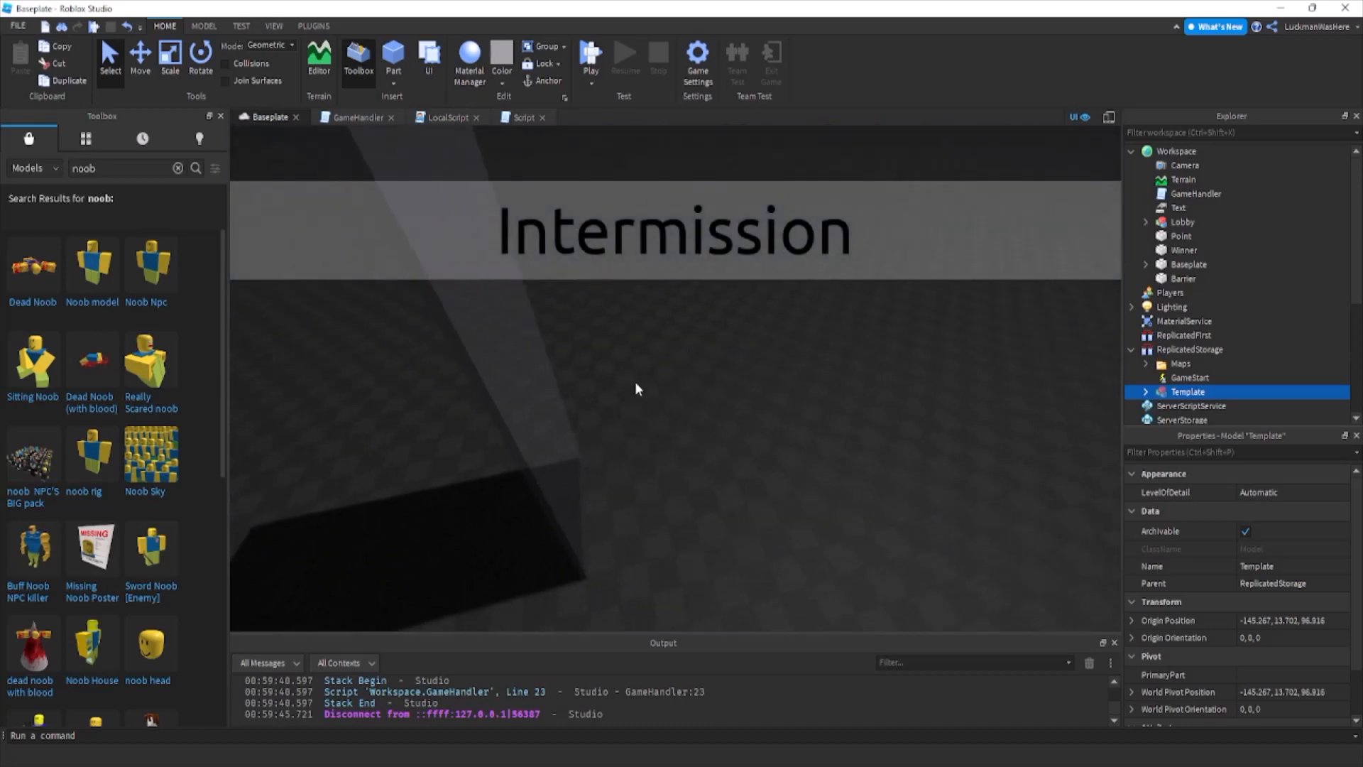
click(603, 412)
key(ctrl+d)
click(141, 63)
right_drag(609, 516, 561, 499)
drag(561, 499, 654, 472)
right_drag(654, 471, 620, 488)
key(w)
drag(670, 418, 672, 489)
Scale the duplicated Point part into a wide, flat block inside the lobby and rename it SpawnPoint.
click(170, 71)
right_drag(462, 386, 463, 387)
drag(599, 350, 688, 365)
drag(506, 354, 405, 406)
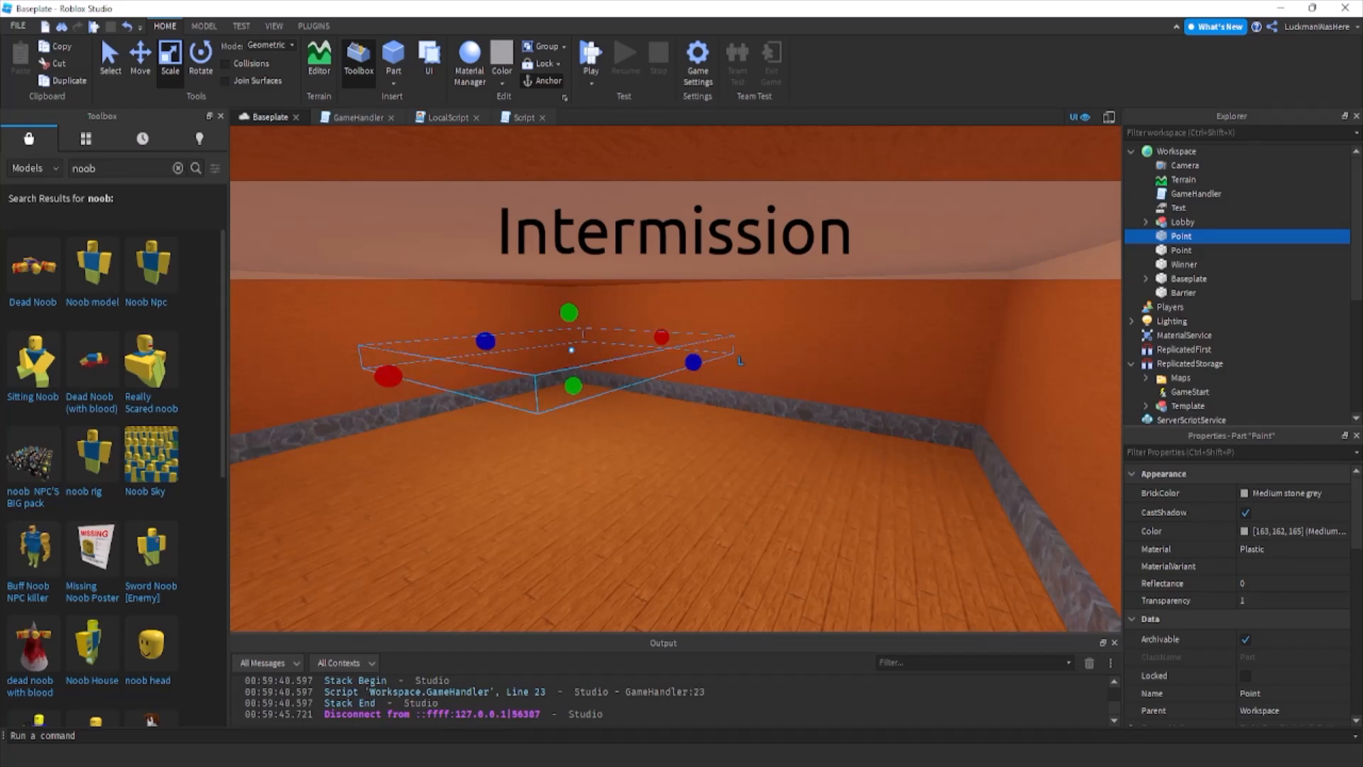
double_click(1322, 236)
text(Spawn)
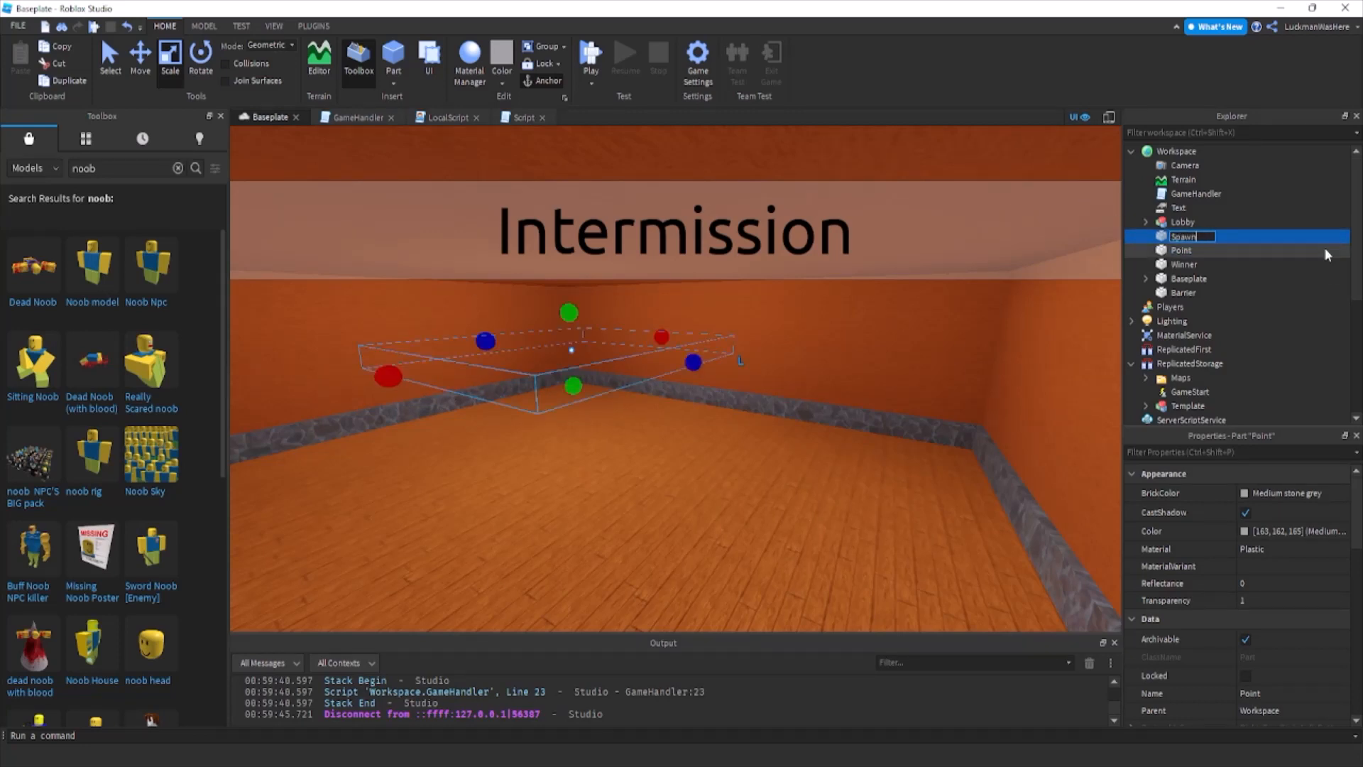
text(Point)
key(Return)
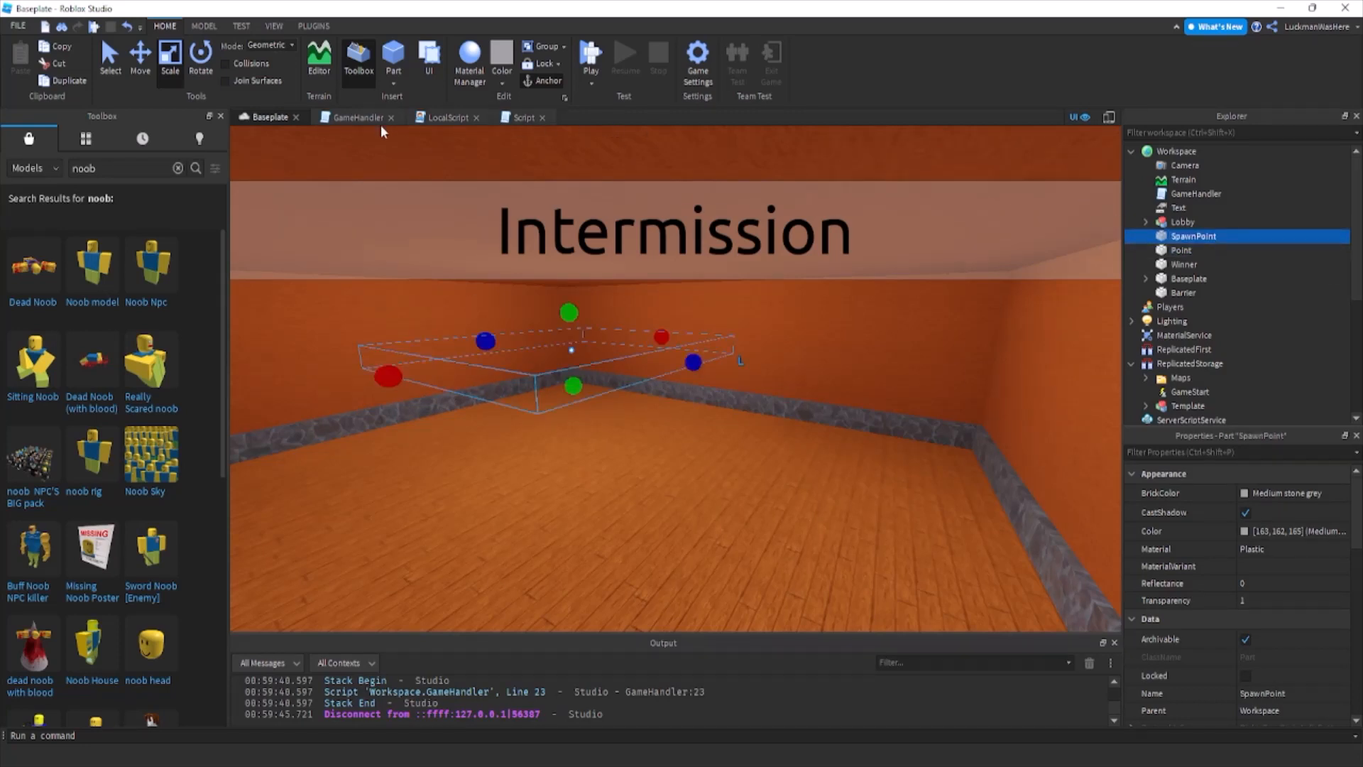
Add a RemoteEvent named GameEnd to ReplicatedStorage.
click(332, 116)
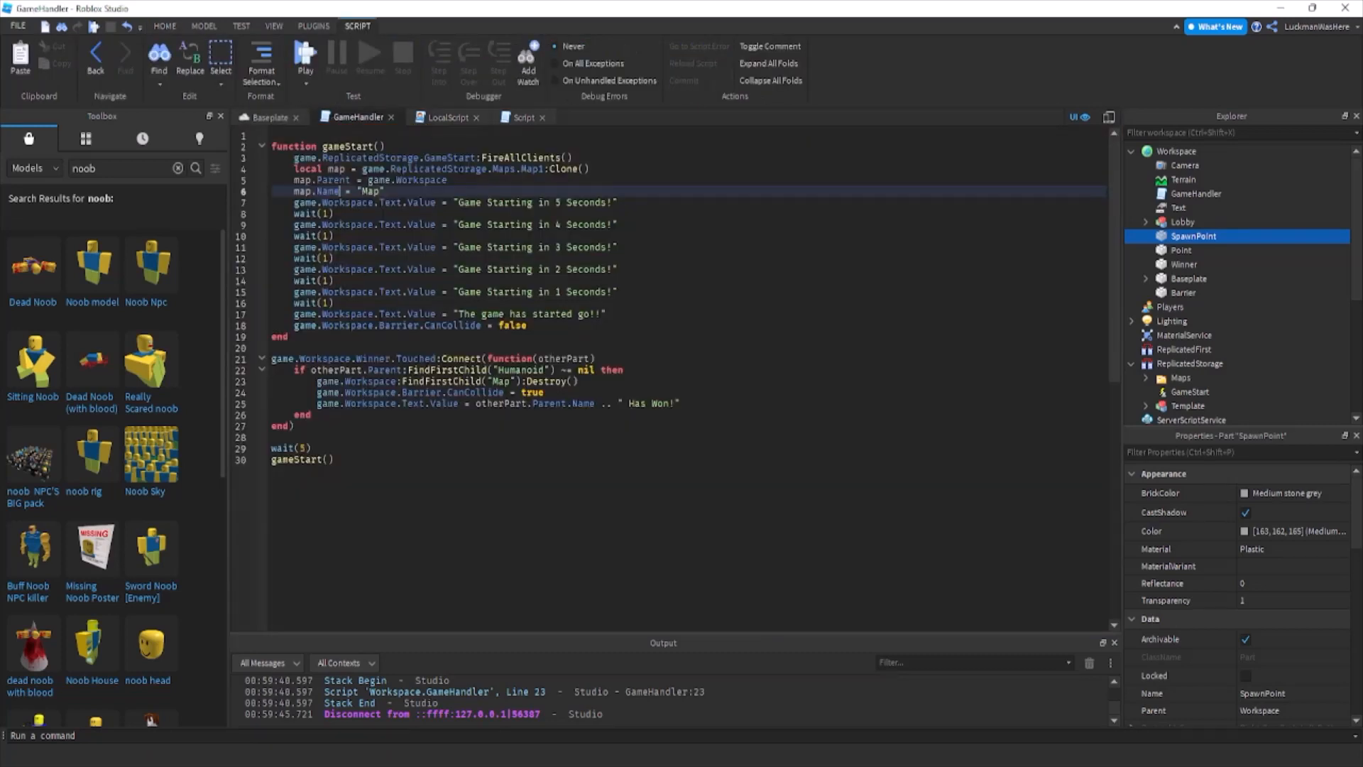
click(722, 408)
scroll(1306, 309, down, 3)
click(1221, 234)
scroll(1240, 213, down, 1)
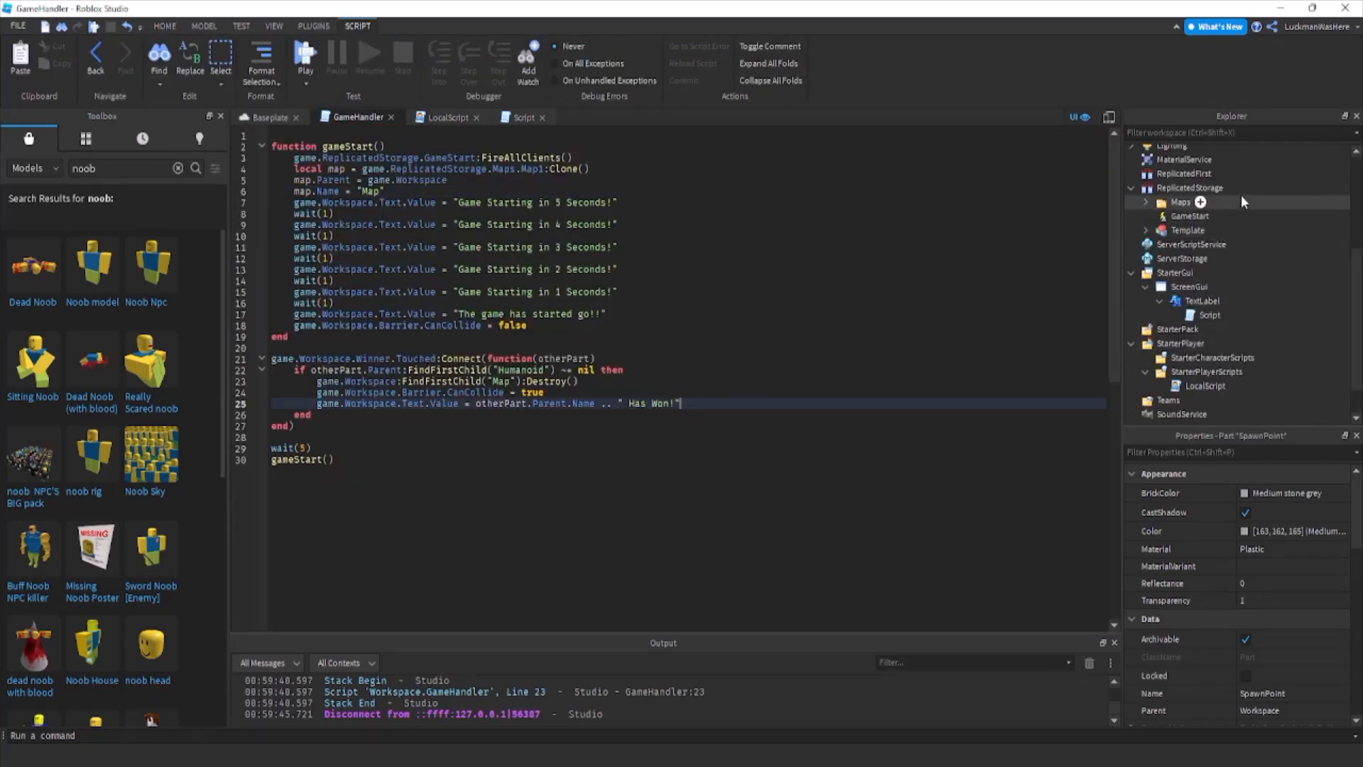
click(1234, 188)
click(1207, 277)
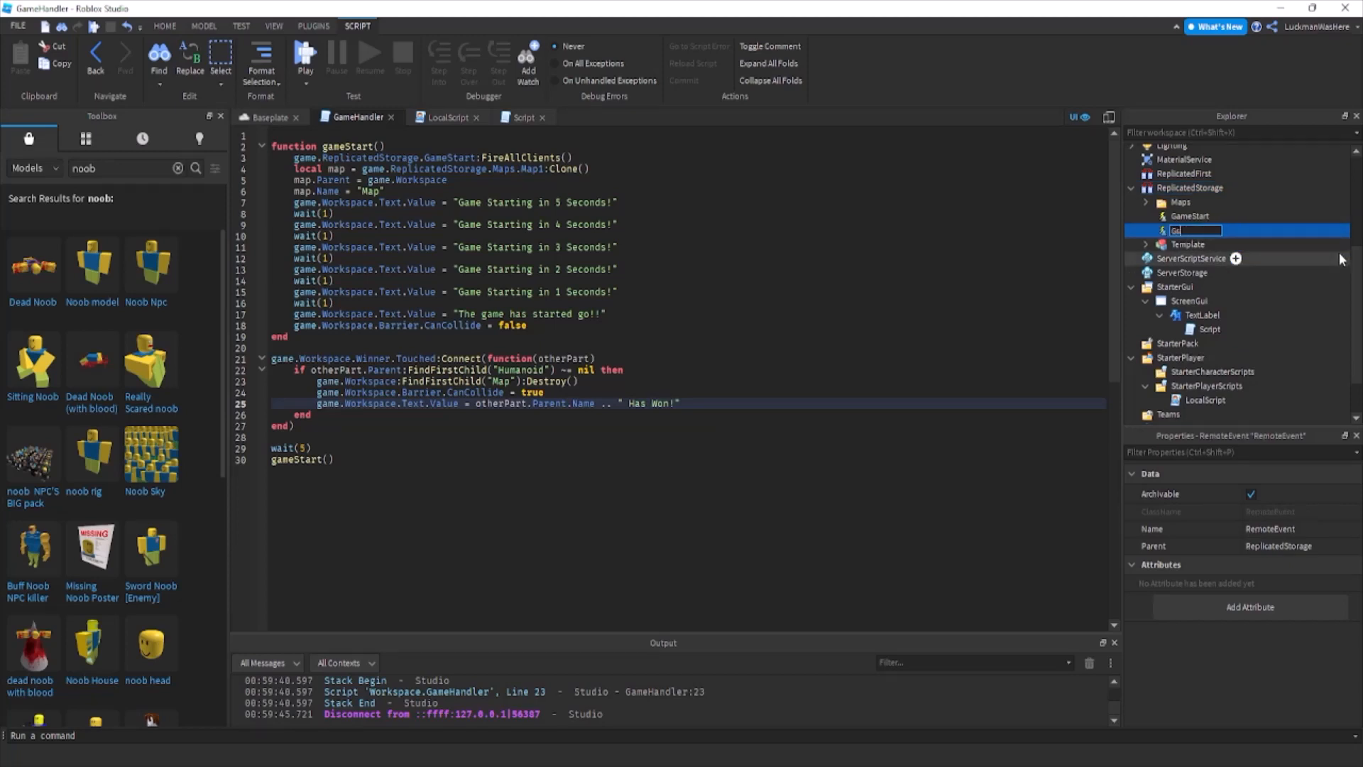
text(GameEnd)
key(Return)
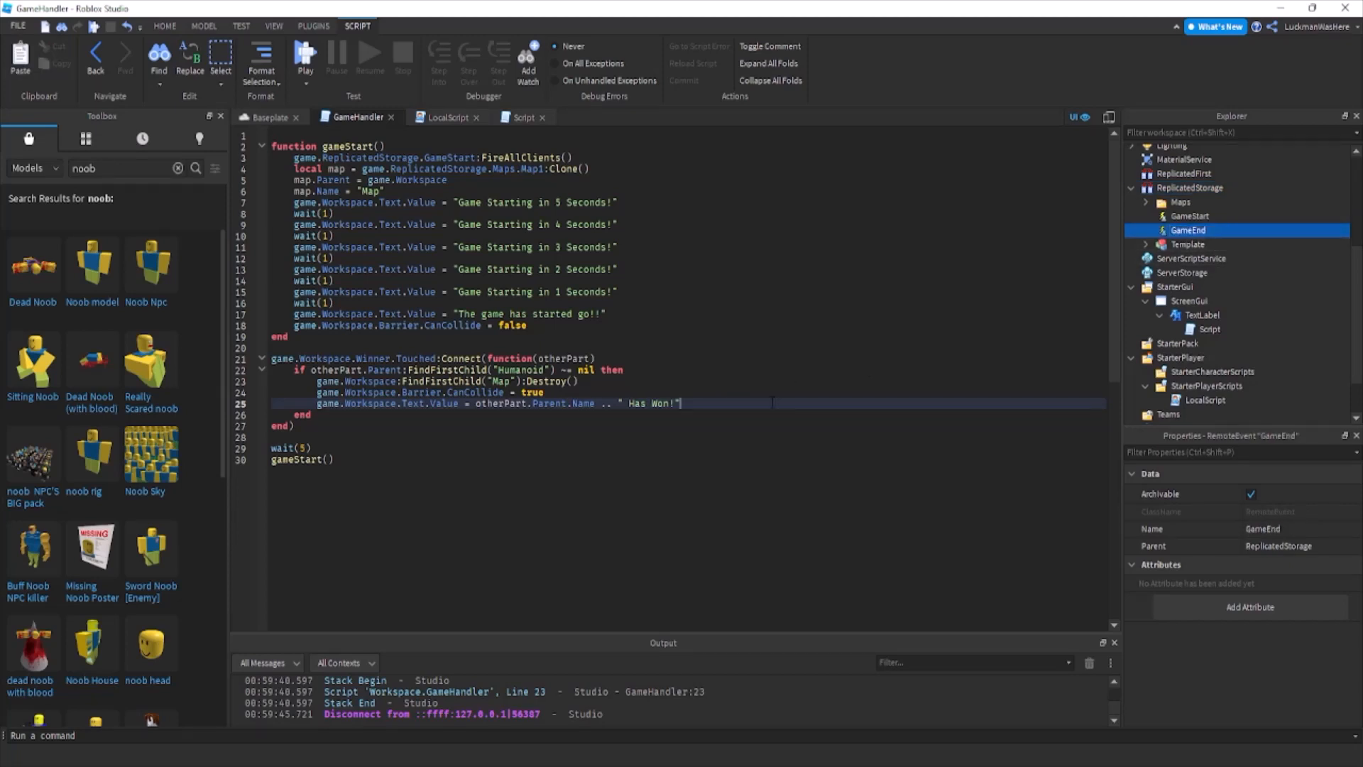
key(Return)
text(game.)
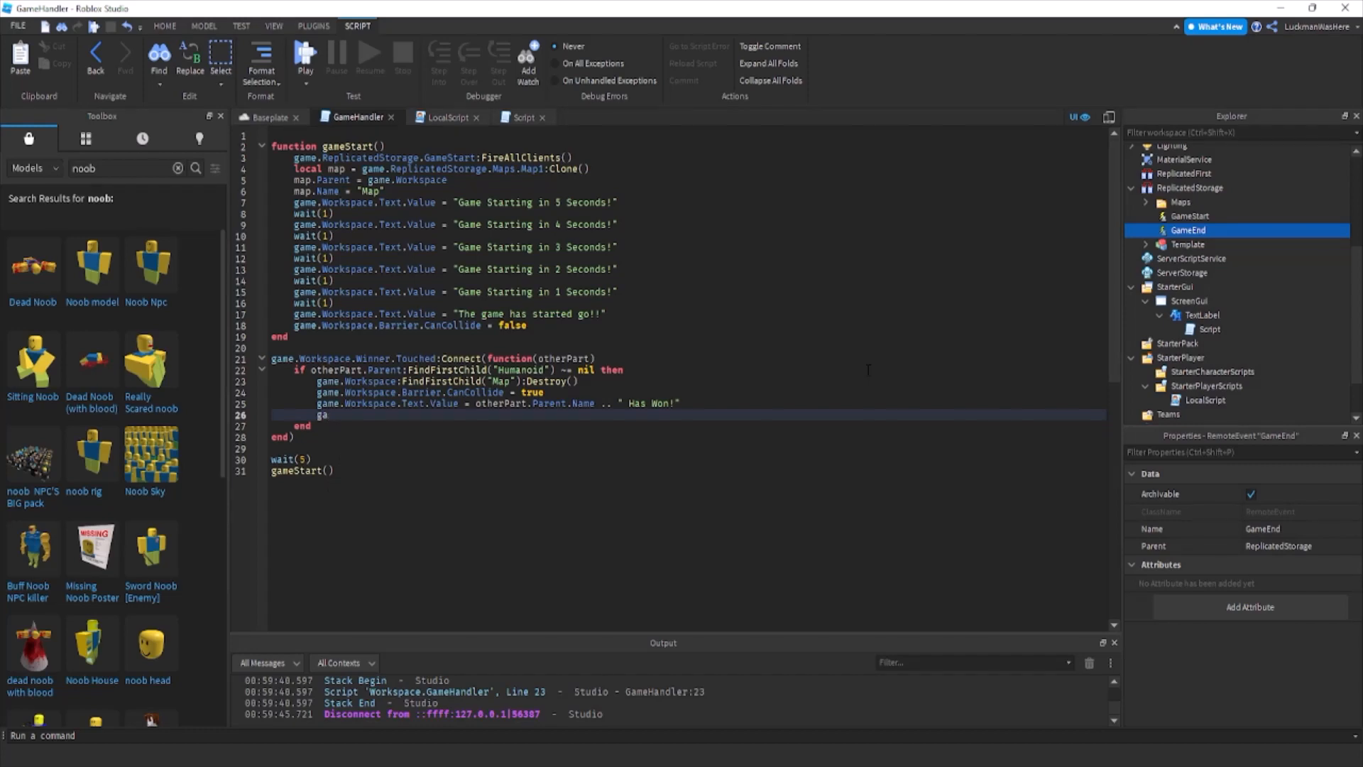
key(BackSpace)
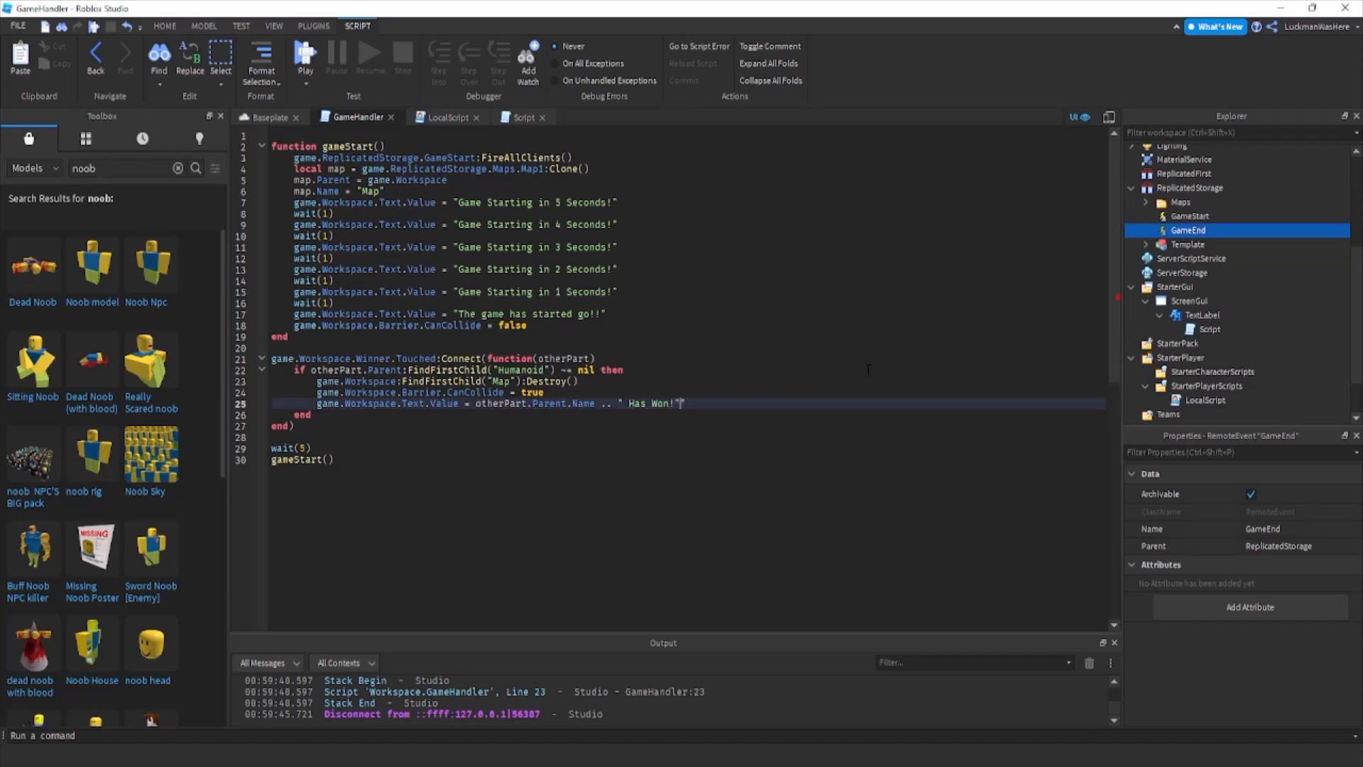
text(")
Insert game.ReplicatedStorage.GameStart:FireAllClients() as the first line inside the Humanoid condition of the Winner.Touched function in GameHandler.
click(665, 367)
key(Return)
text(game.rep)
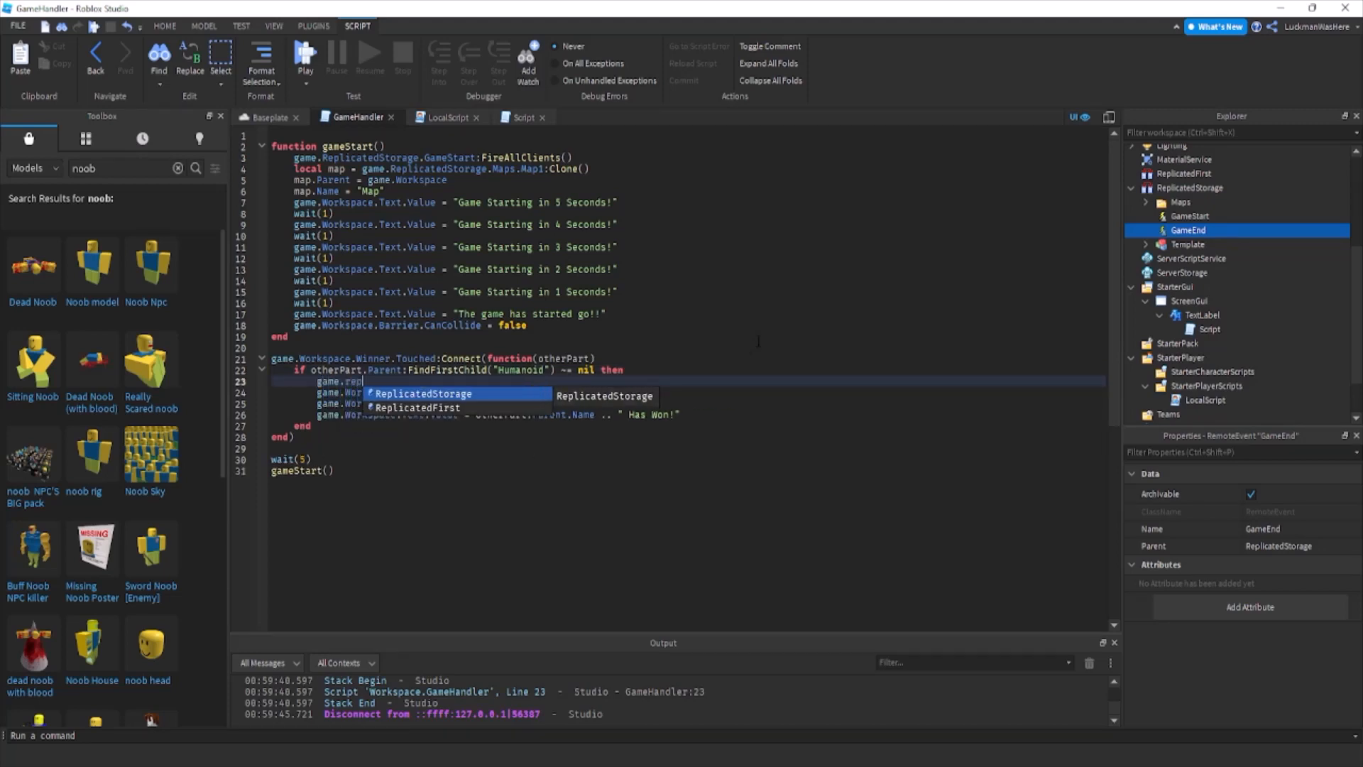
key(Tab)
text(.GameStart)
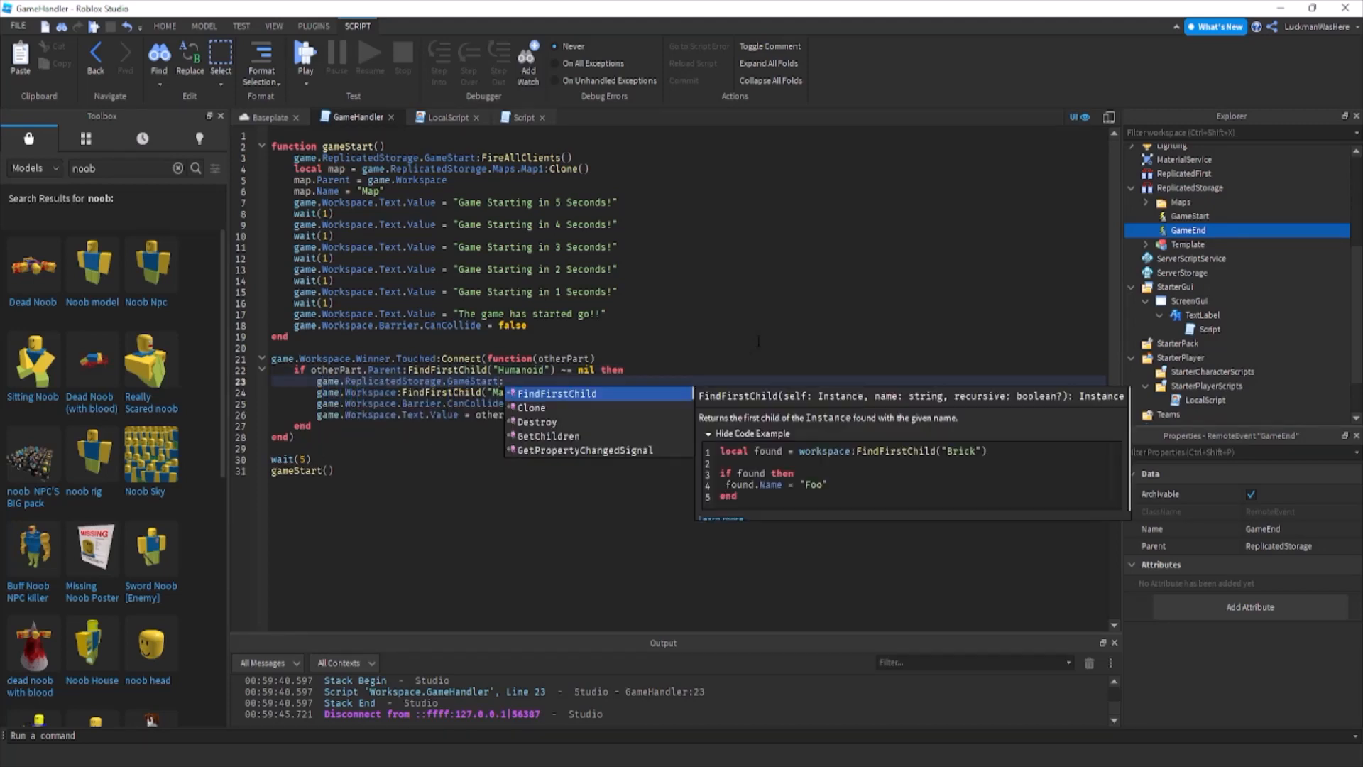
text(.F)
key(BackSpace)
key(BackSpace)
text(:FireAllClients())
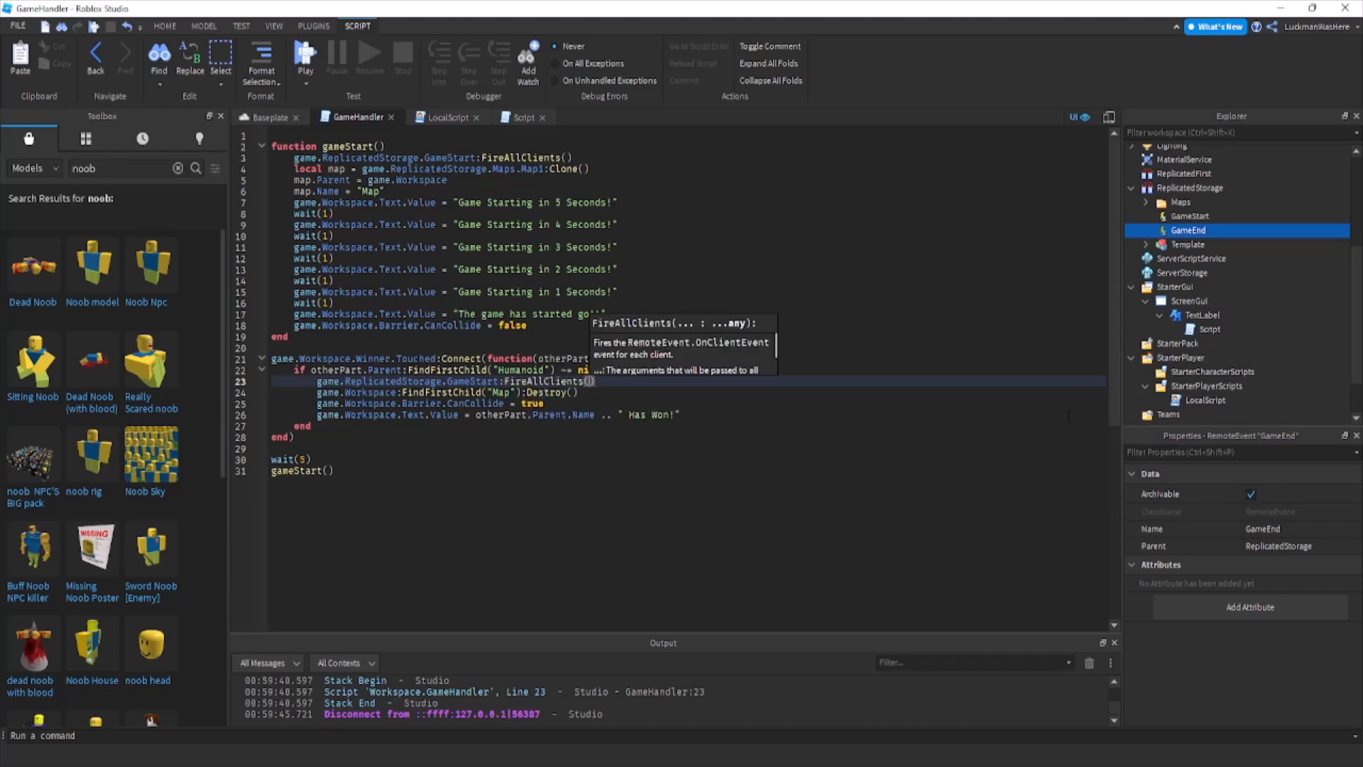
Duplicate the whole GameStart.OnClientEvent handler below itself in LocalScript, separated by a blank line.
click(445, 119)
key(ctrl+a)
key(ctrl+c)
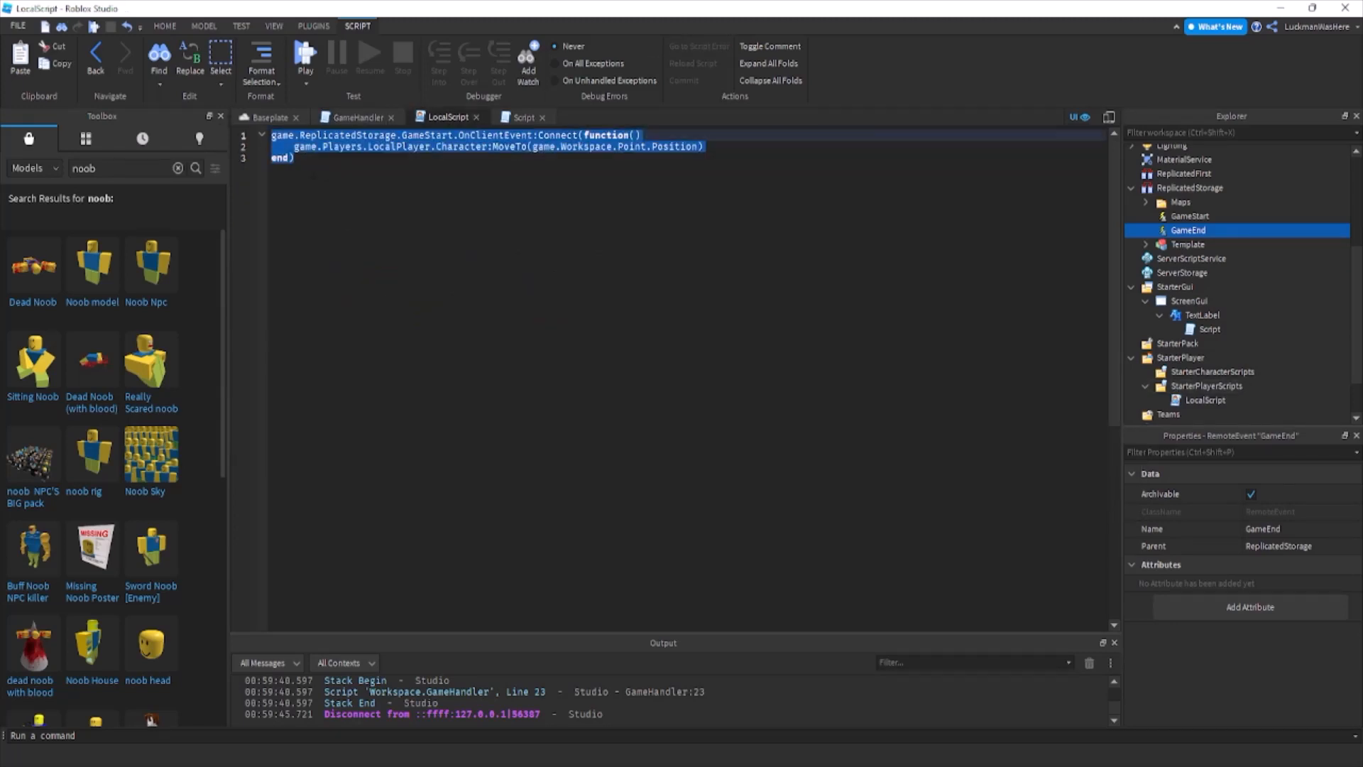
click(557, 160)
key(Return)
key(Return)
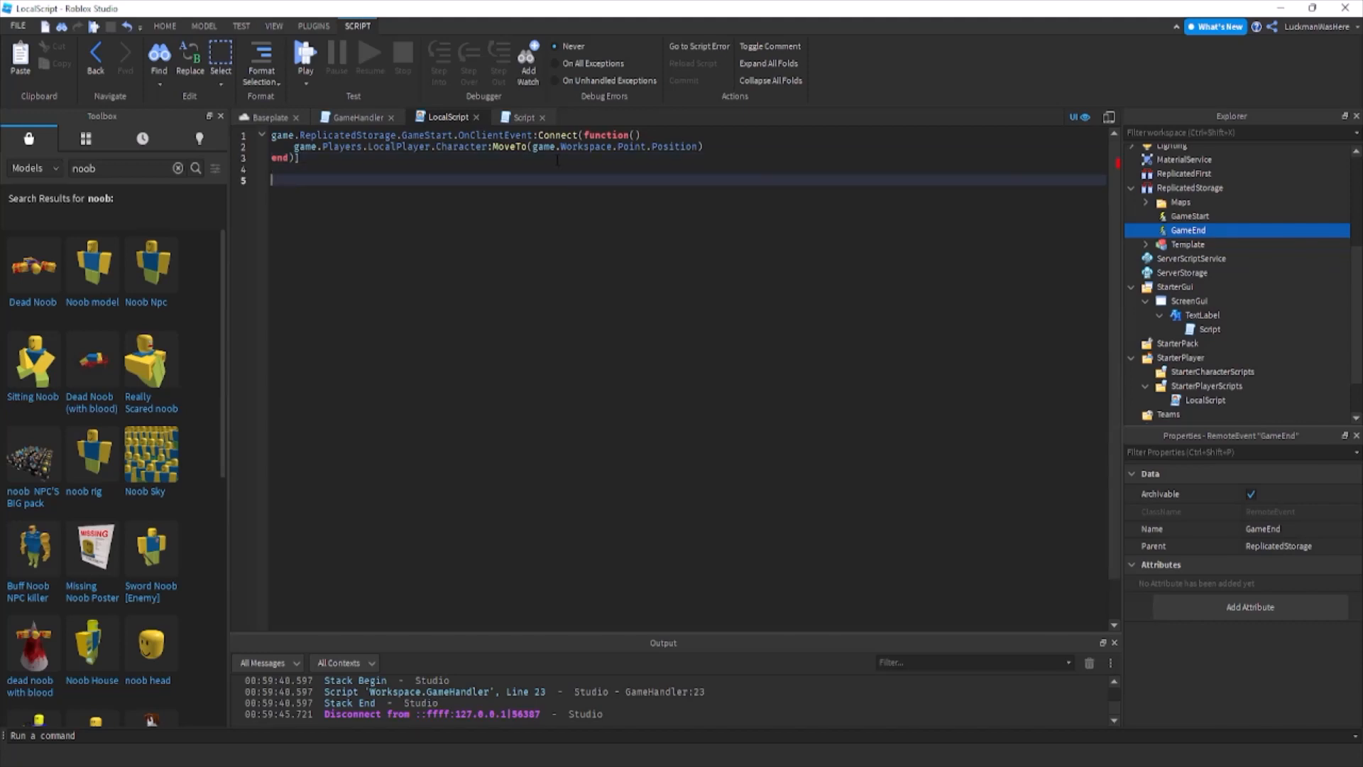
key(ctrl+v)
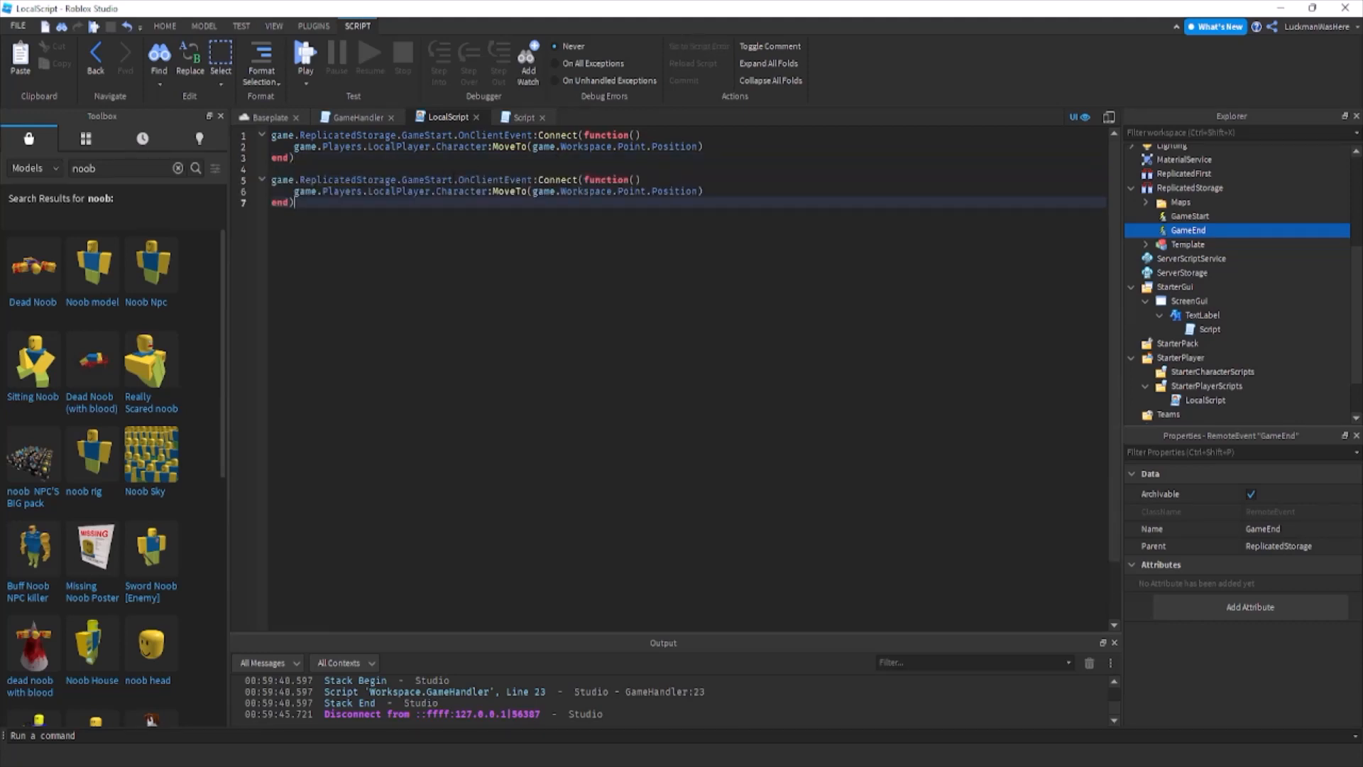
Change the second LocalScript handler to listen to GameEnd and move the character to game.Workspace.SpawnPoint.Position.
drag(453, 179, 425, 180)
text(End)
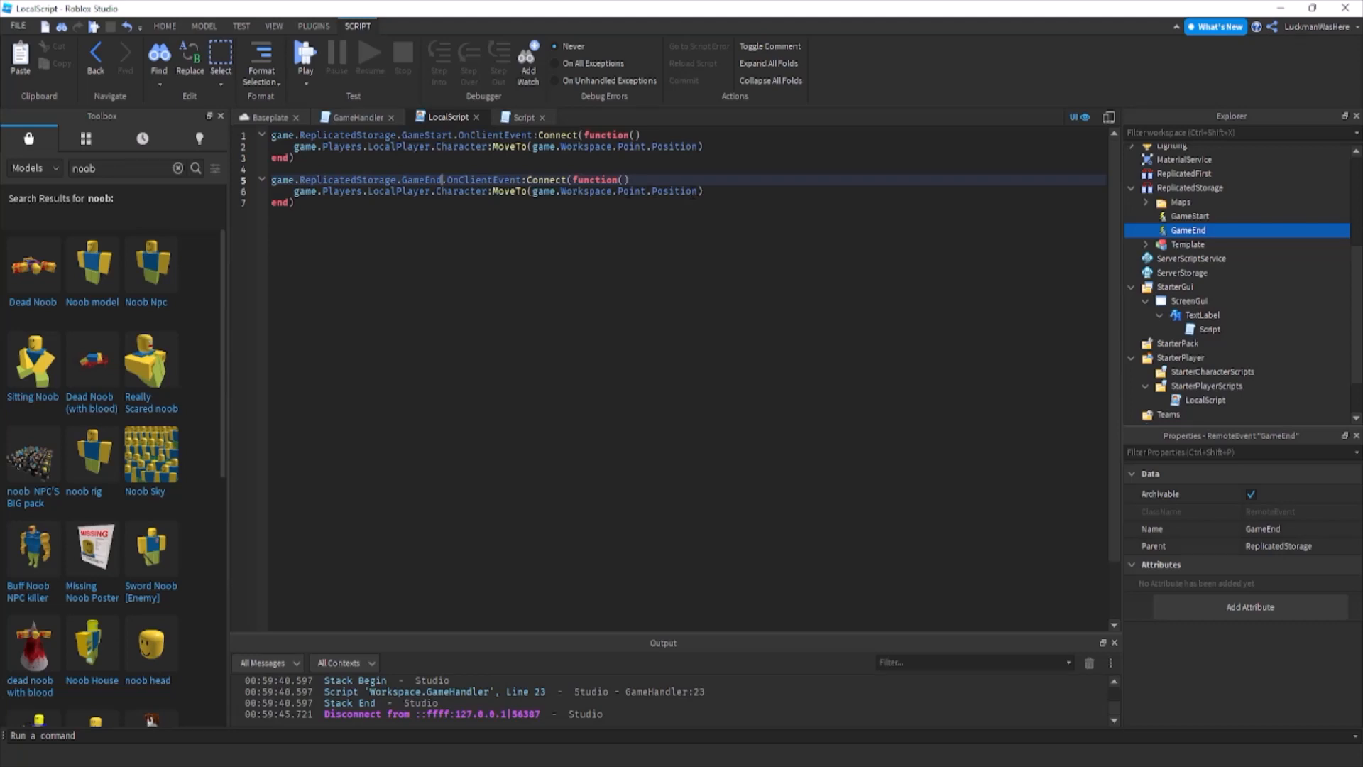
drag(646, 191, 618, 191)
text(SpawnPoint)
key(Return)
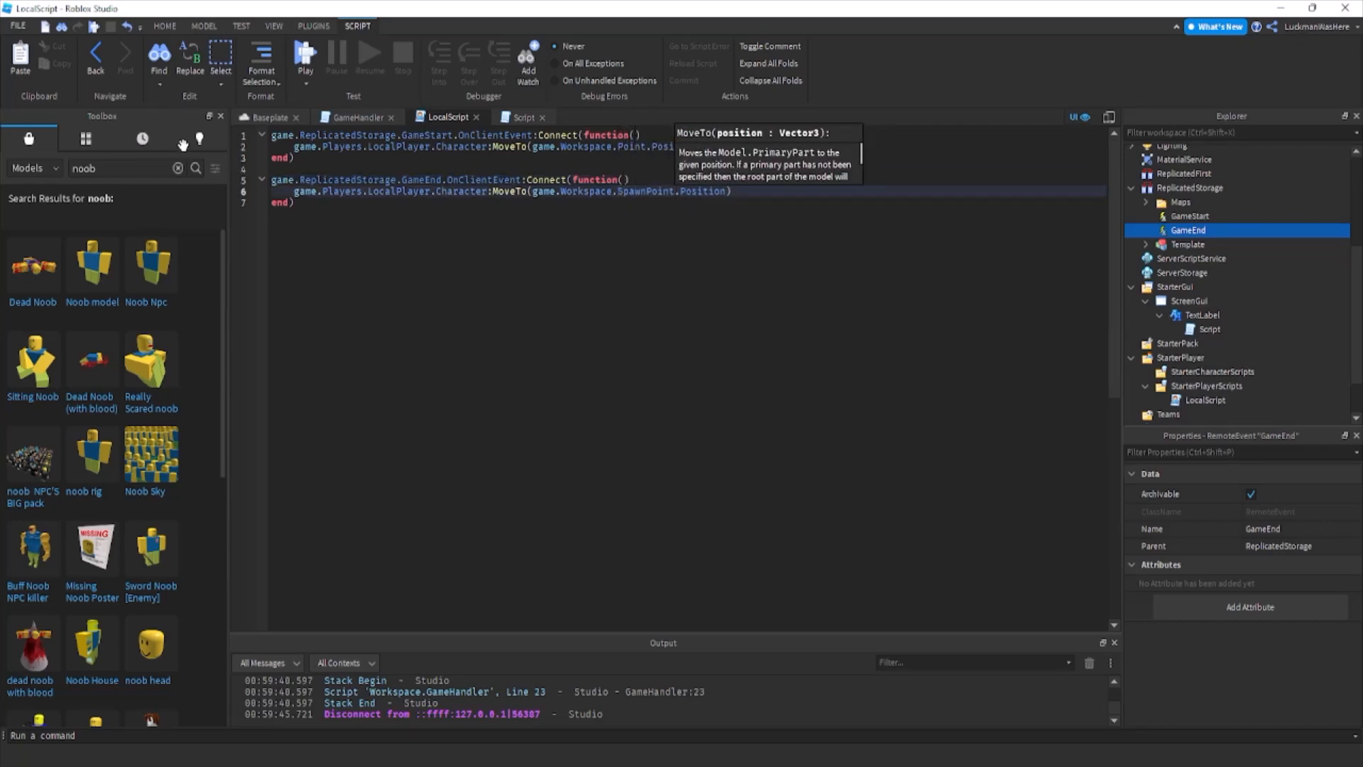
Add game.Workspace.Text.Value = "Intermission" below the " Has Won!" line in GameHandler's Winner.Touched function.
click(270, 117)
click(359, 118)
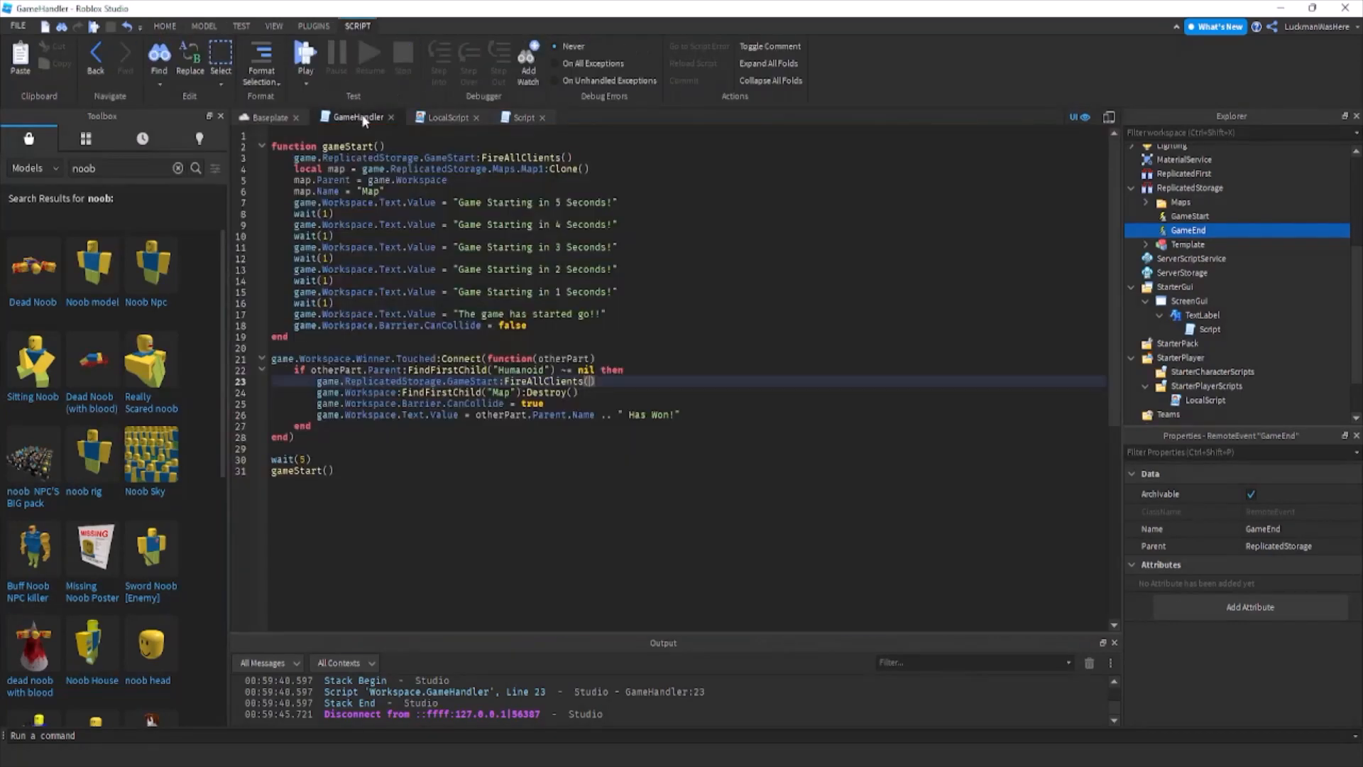
click(824, 414)
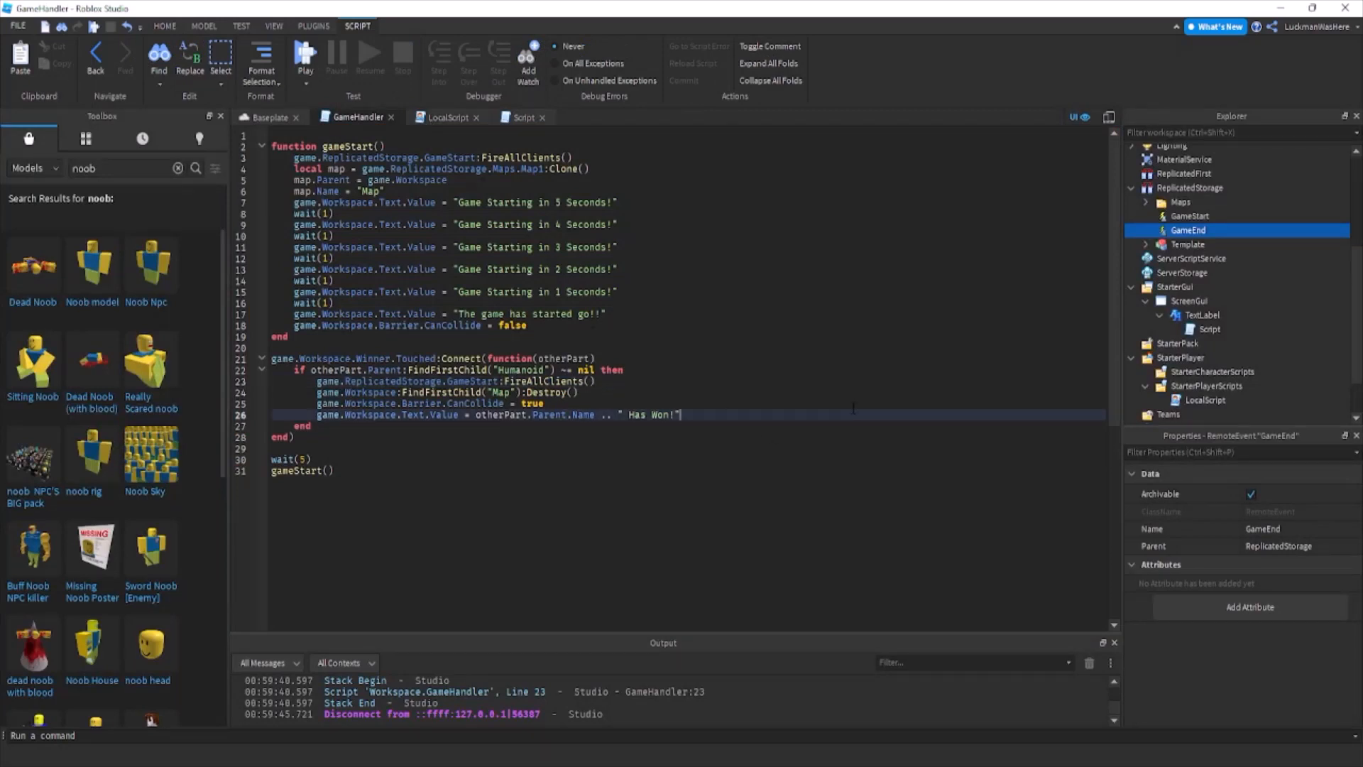
key(Return)
text(game.Workspace.)
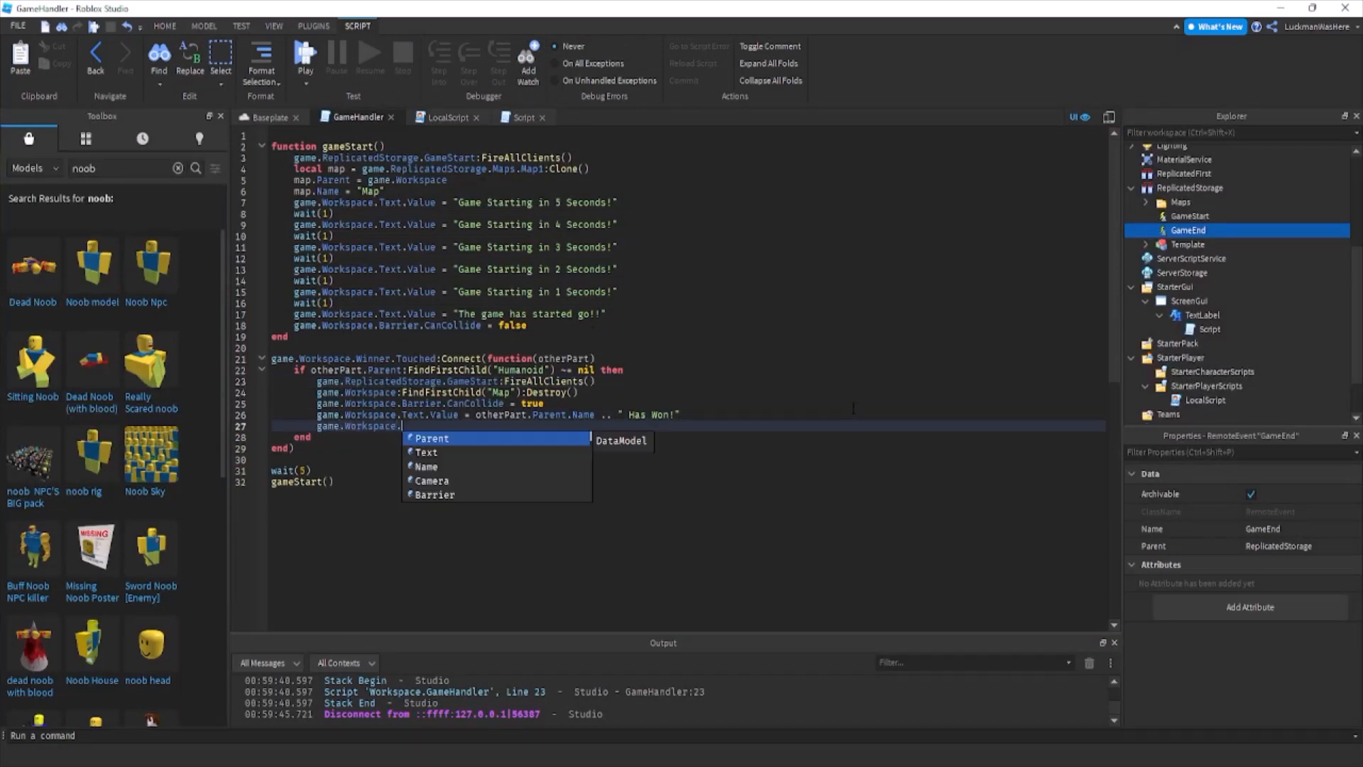
text(Text.Value = "Intermission)
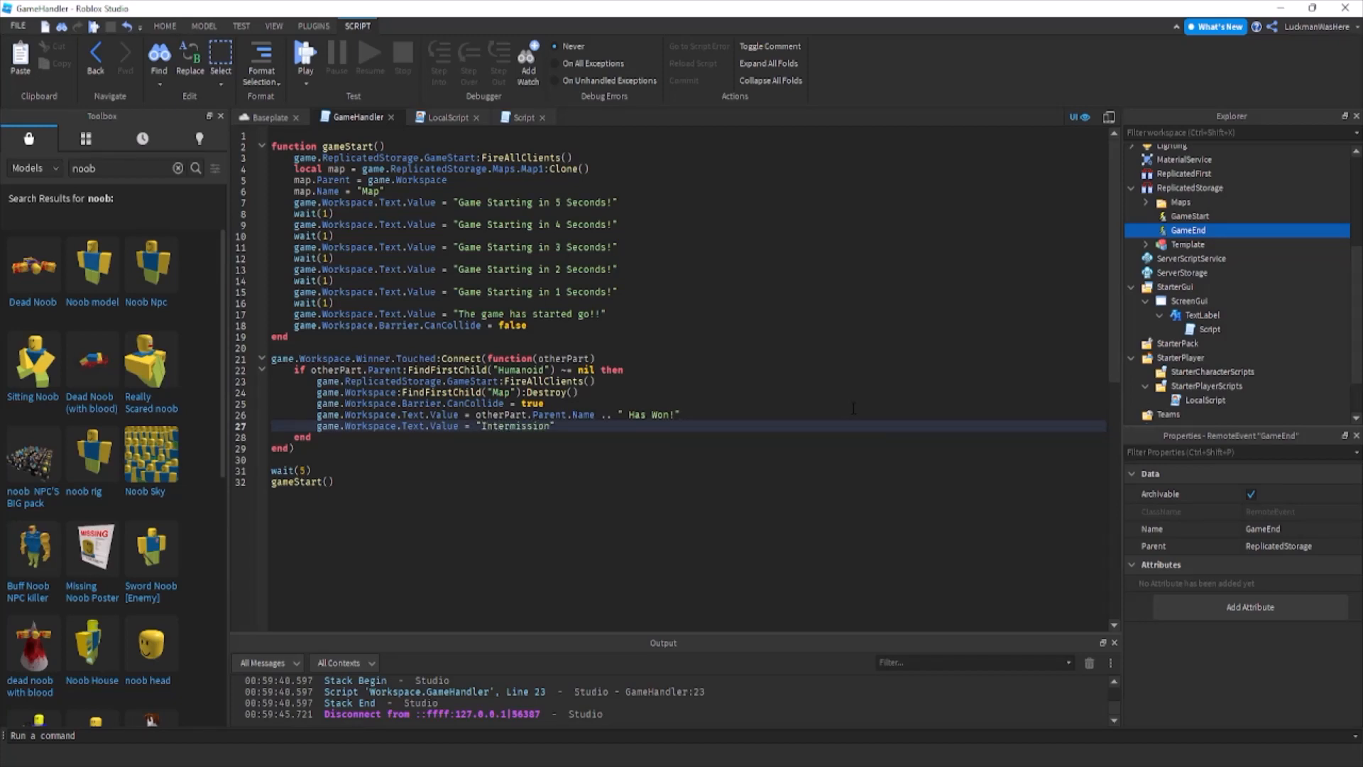
Add wait(5) and a gameStart() call after the Intermission line in the Winner.Touched function.
key(Return)
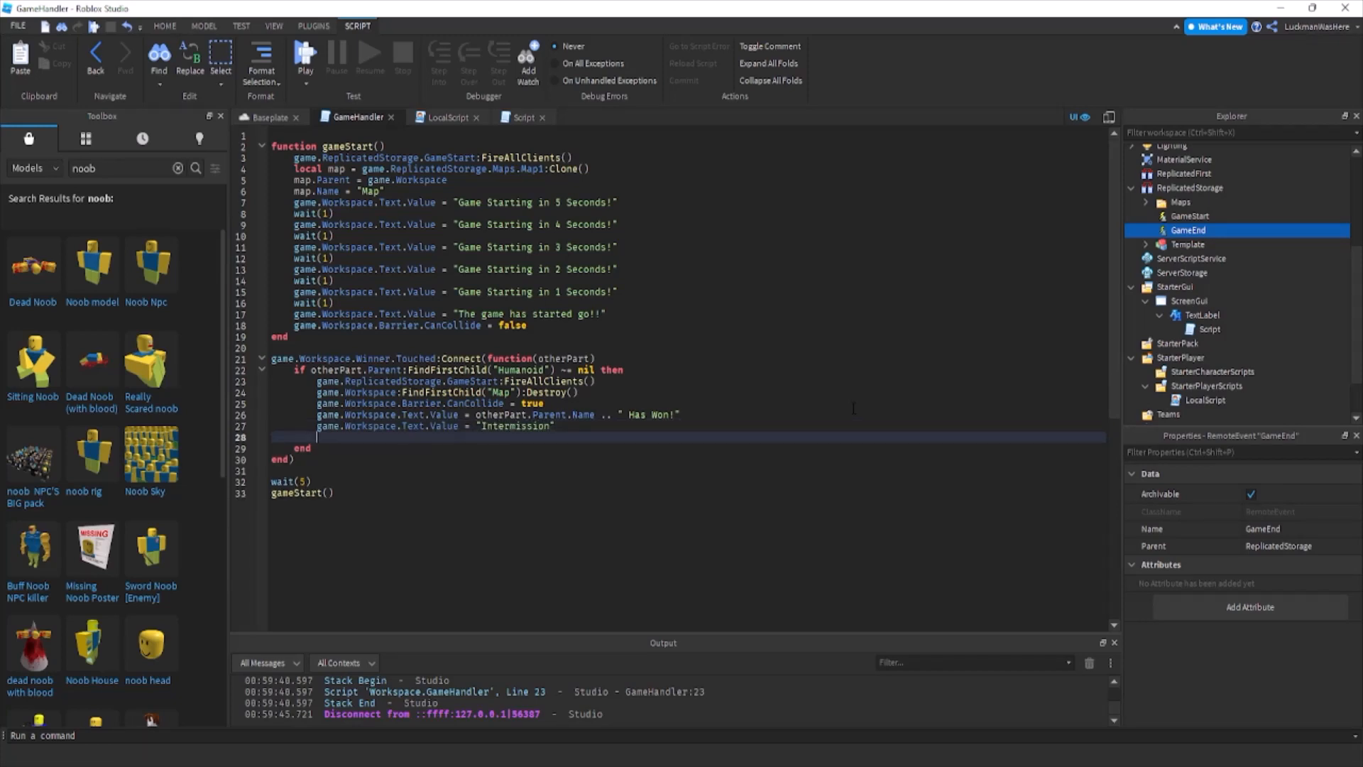
text(wait)
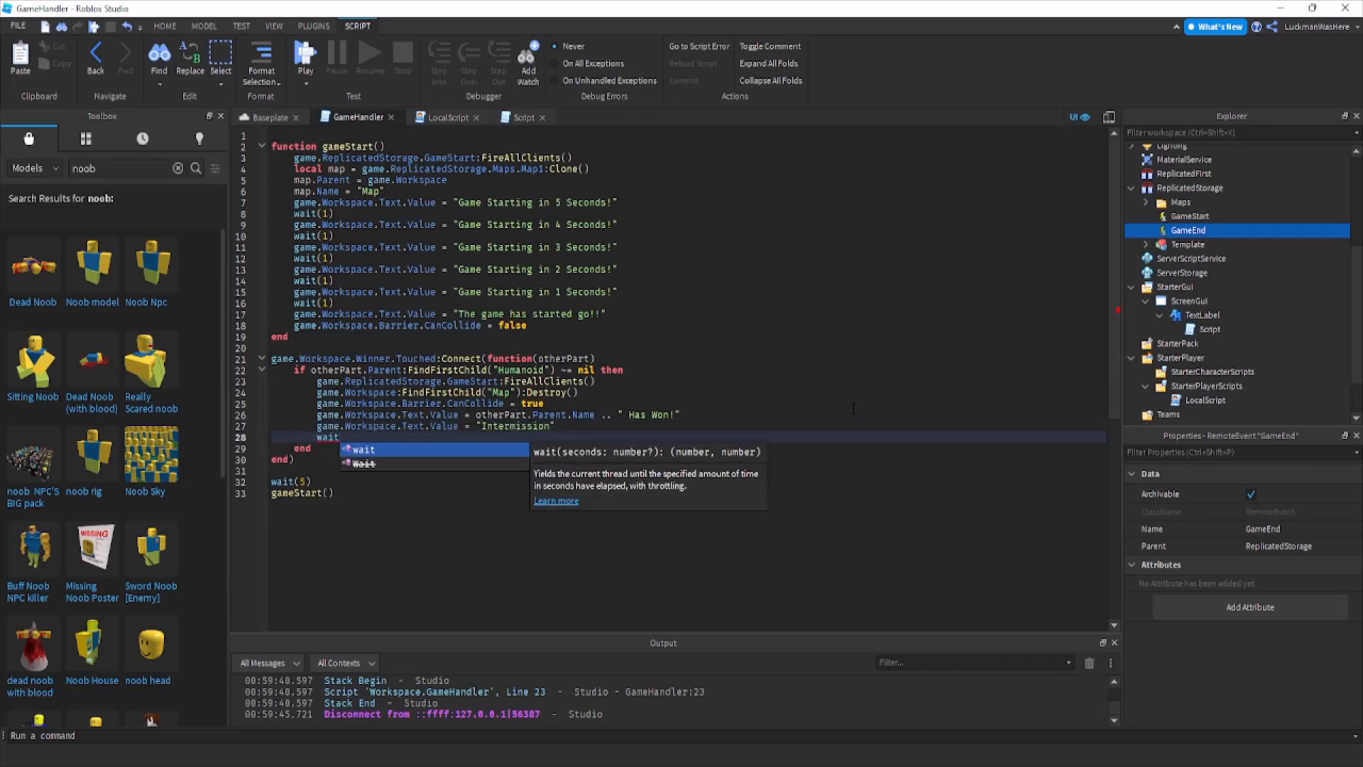
text(5)
key(BackSpace)
text((5))
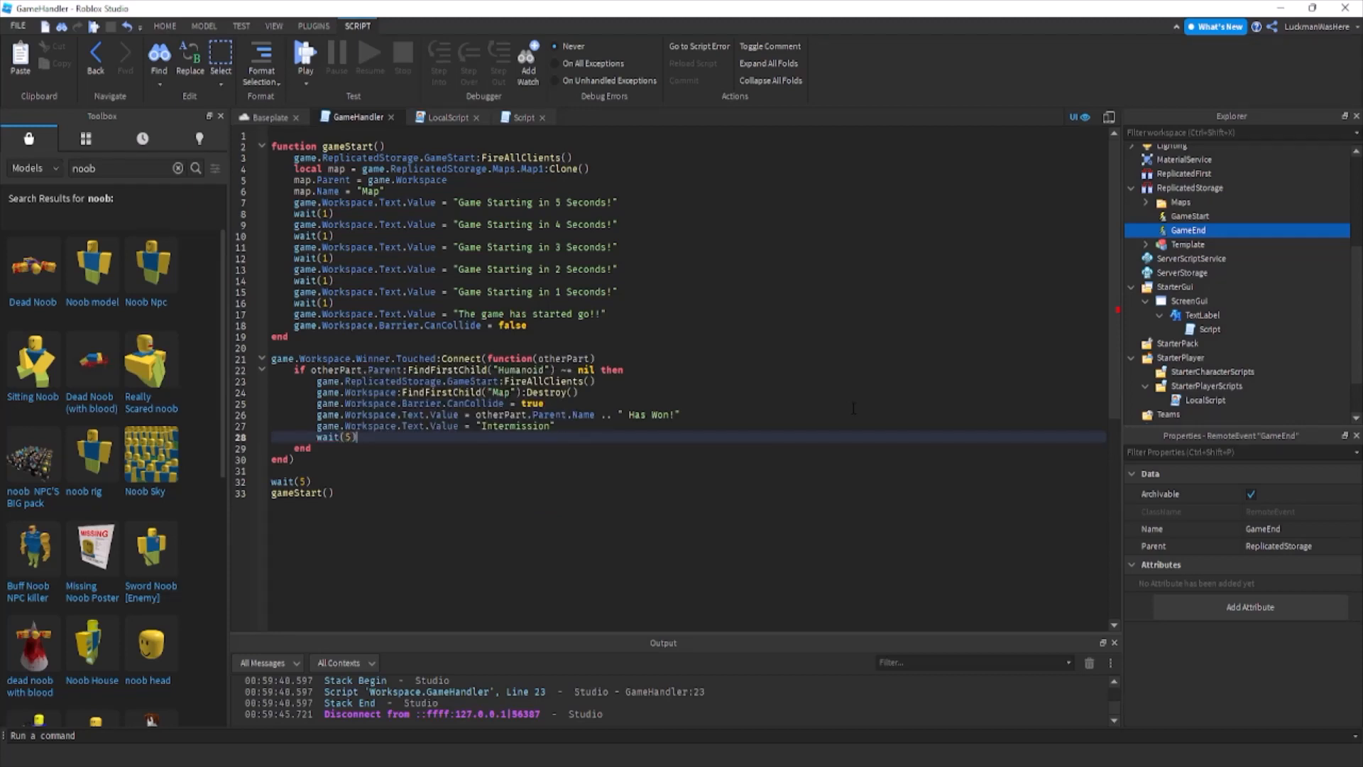
key(Return)
text(gameStart())
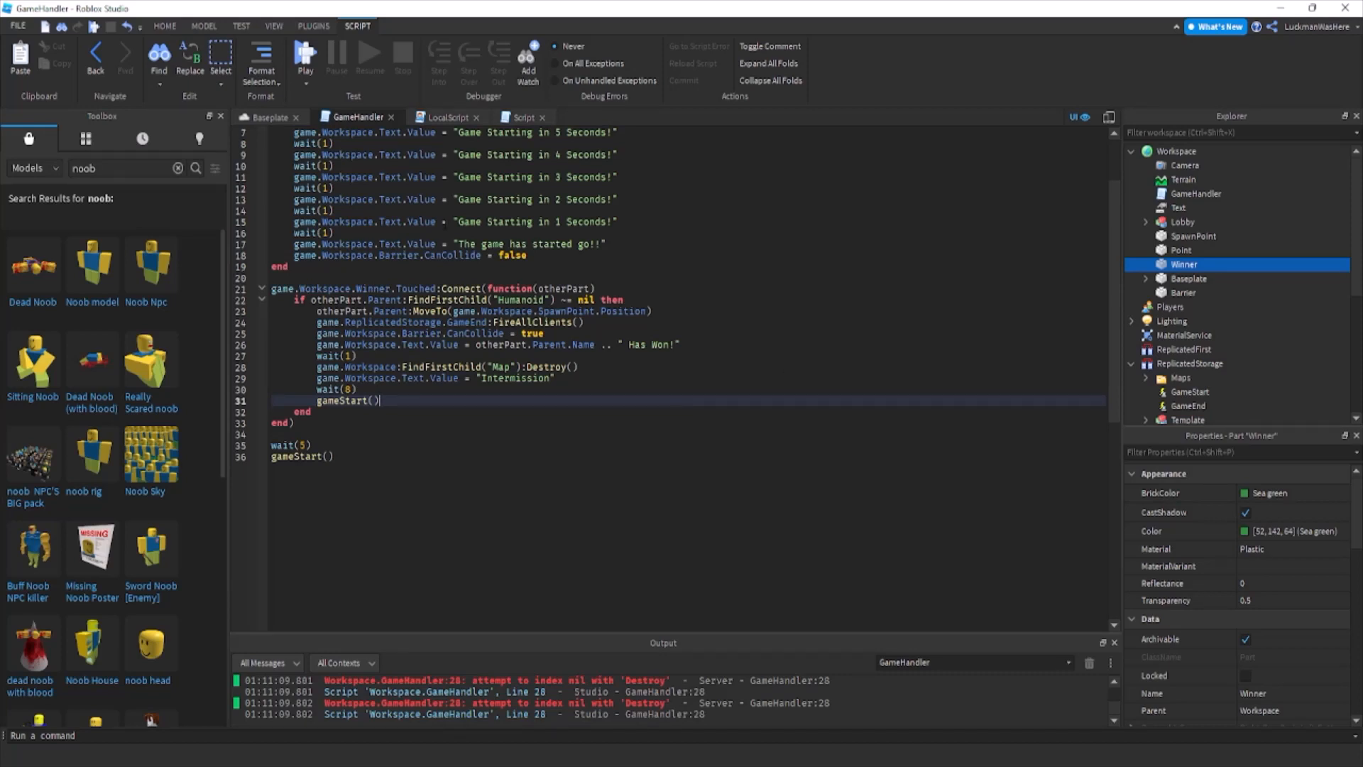
Check the GameEnd:FireAllClients() line in GameHandler and playtest the Baseplate place, running the course once the countdown ends.
drag(472, 325, 498, 324)
click(497, 324)
click(267, 117)
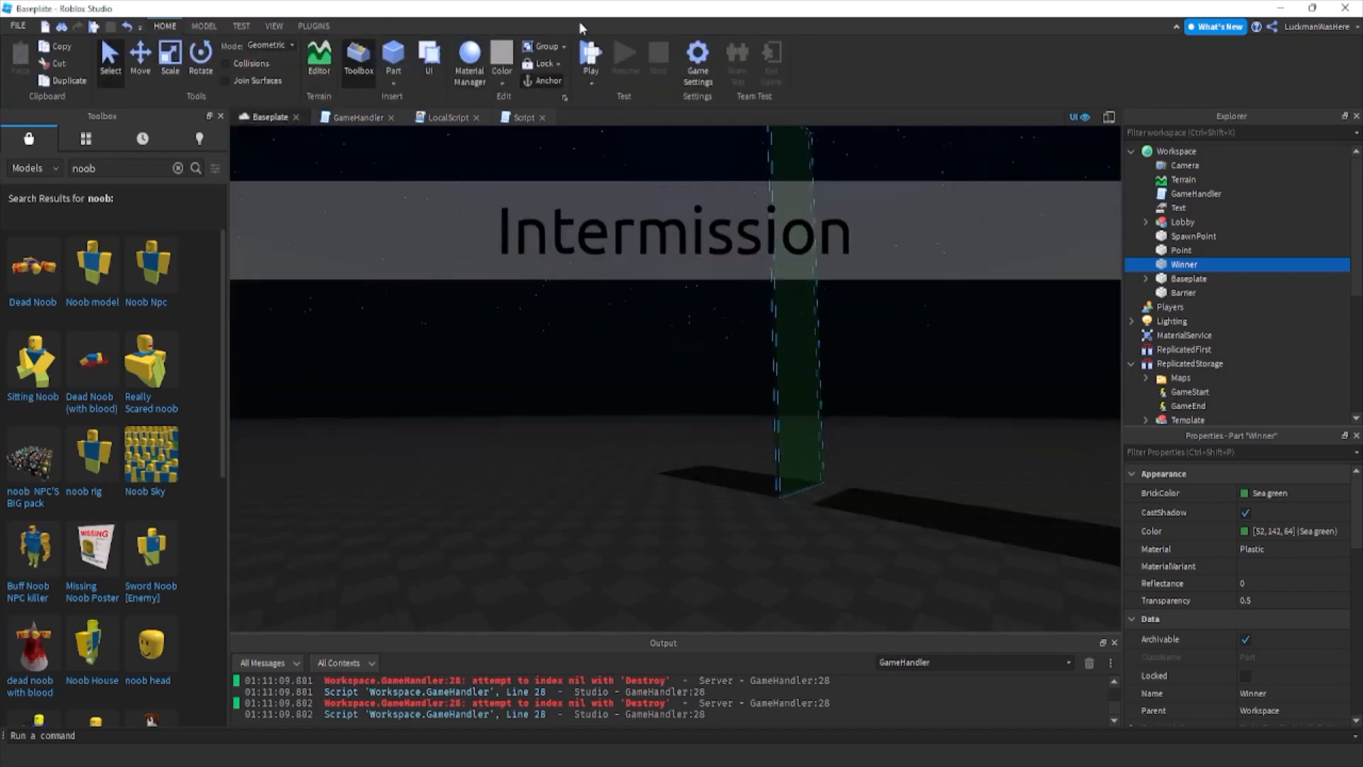
key(F5)
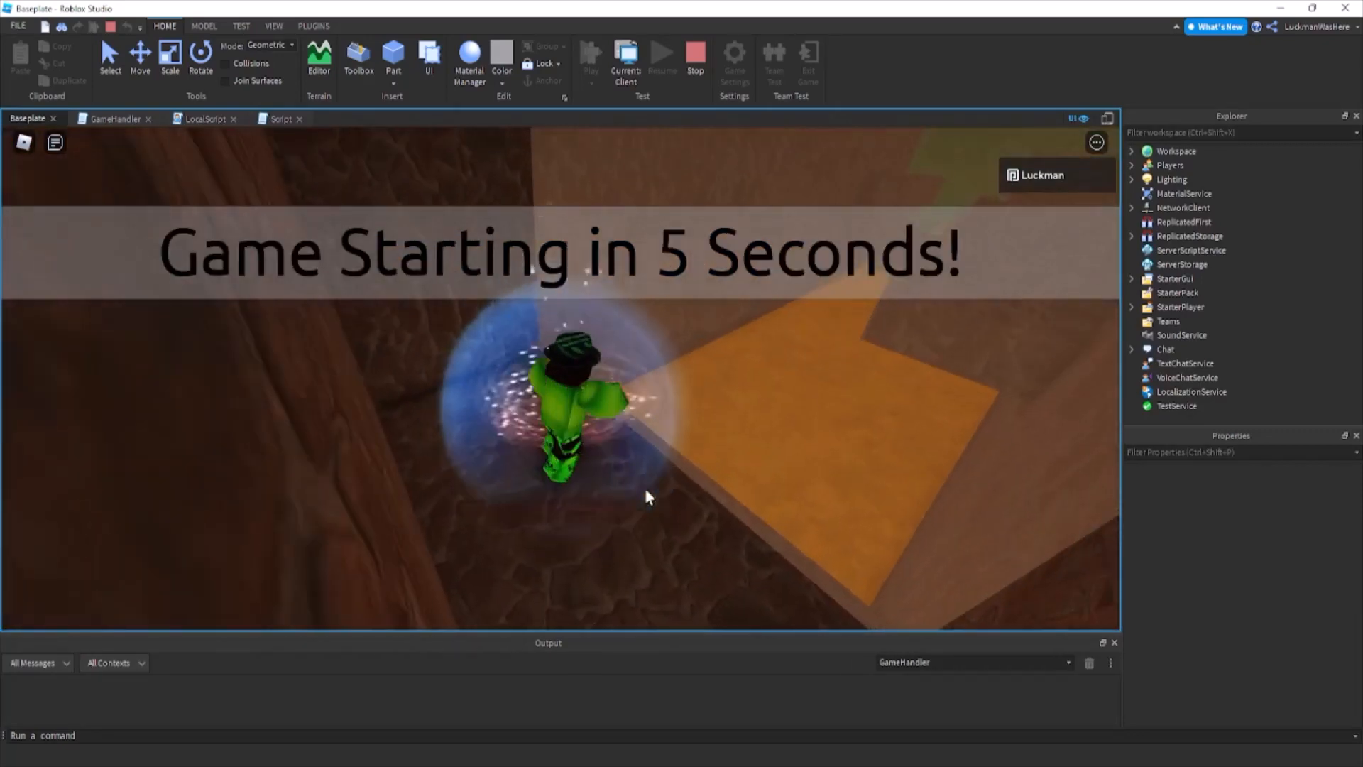
right_drag(648, 493, 682, 462)
key(w)
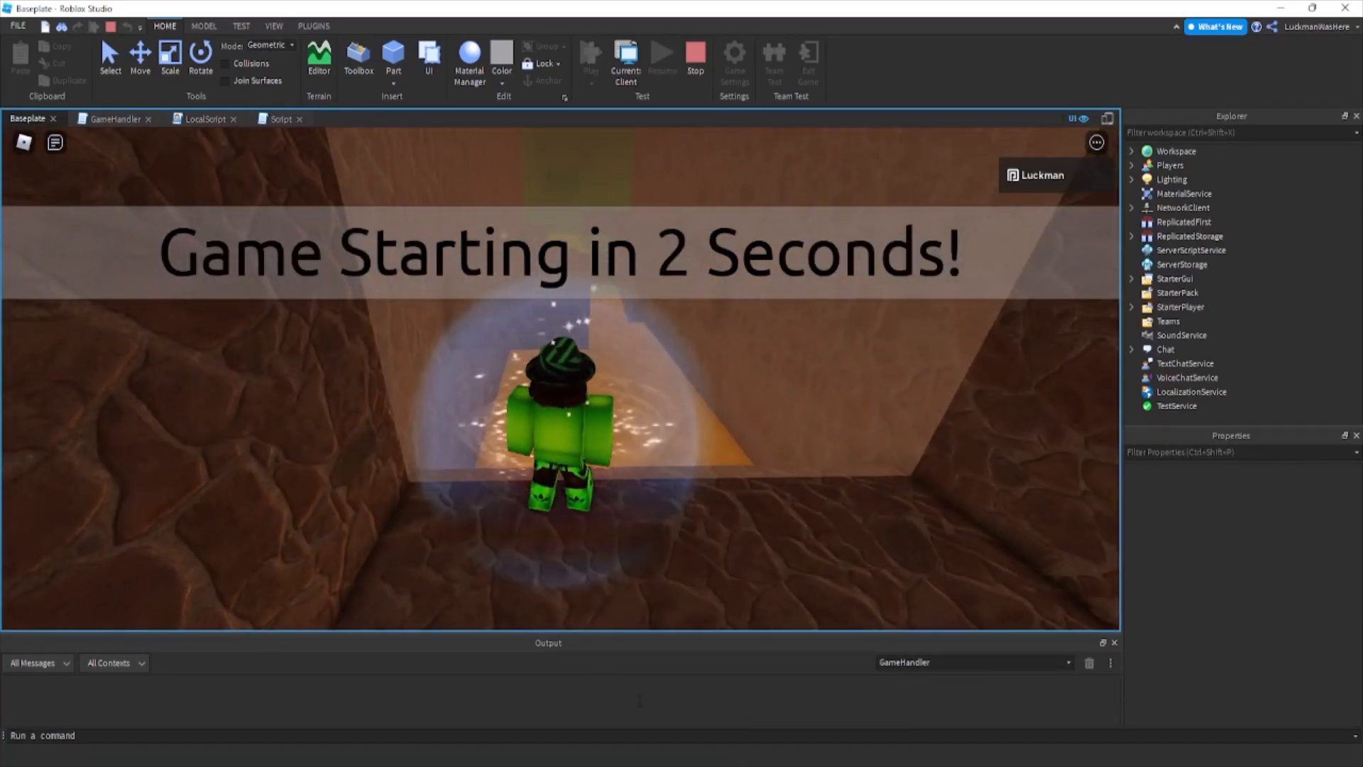
key(space)
right_drag(612, 536, 612, 536)
key(w)
key(w)
key(space)
key(w)
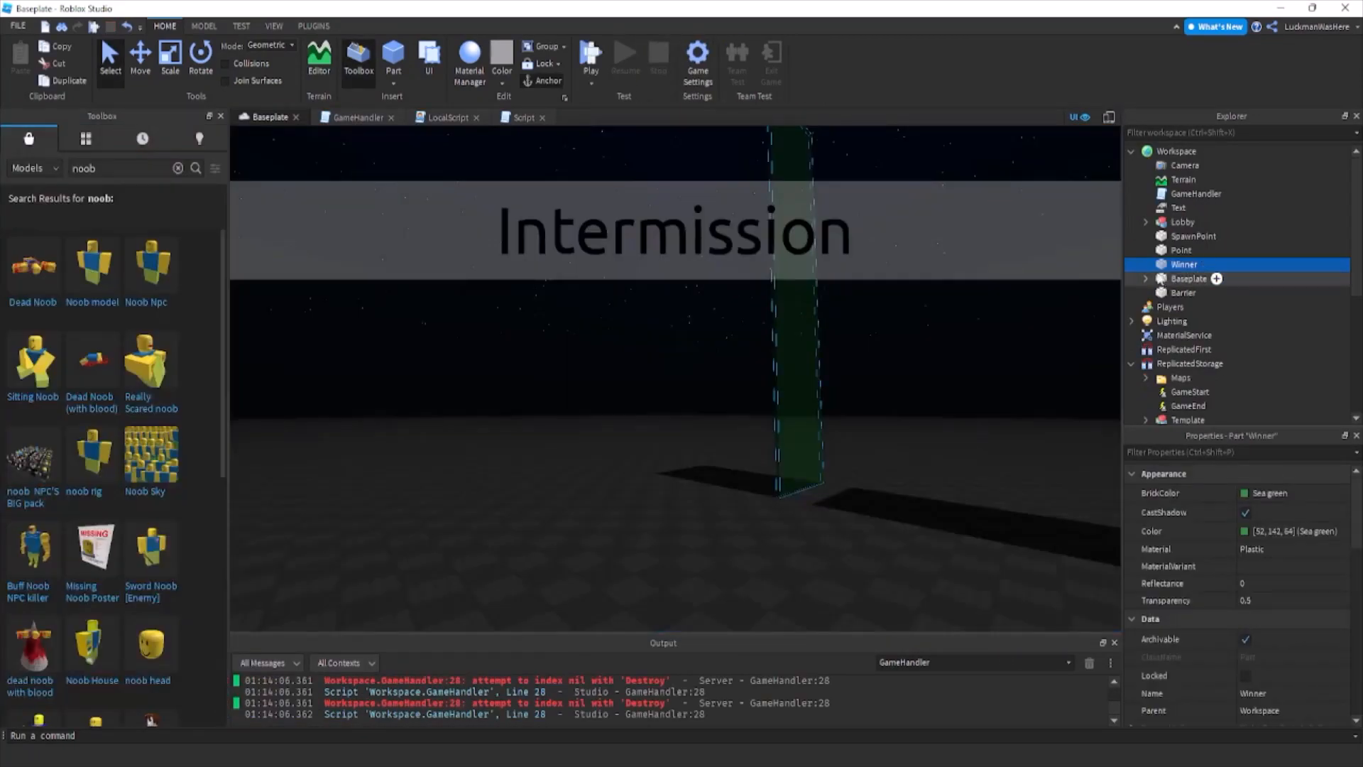
right_drag(901, 328, 906, 331)
click(907, 332)
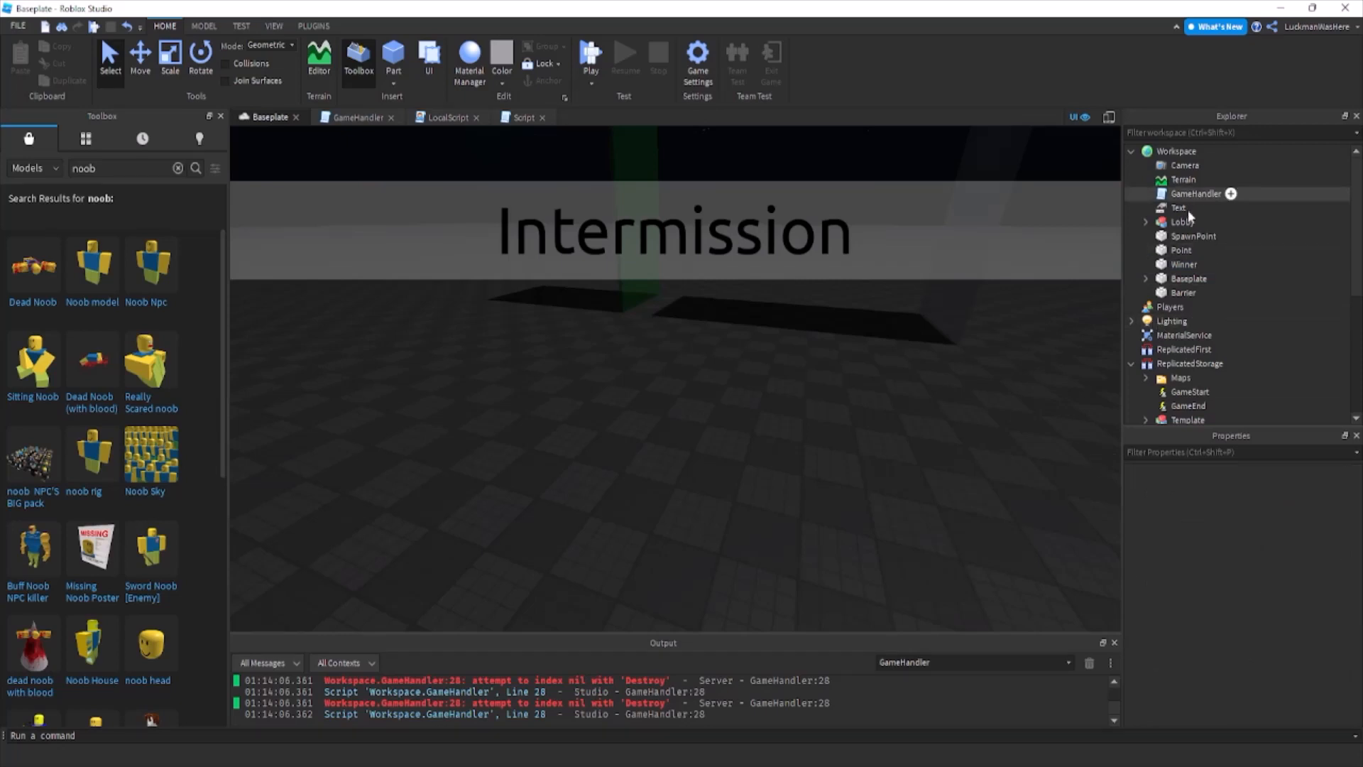
right_drag(979, 321, 979, 322)
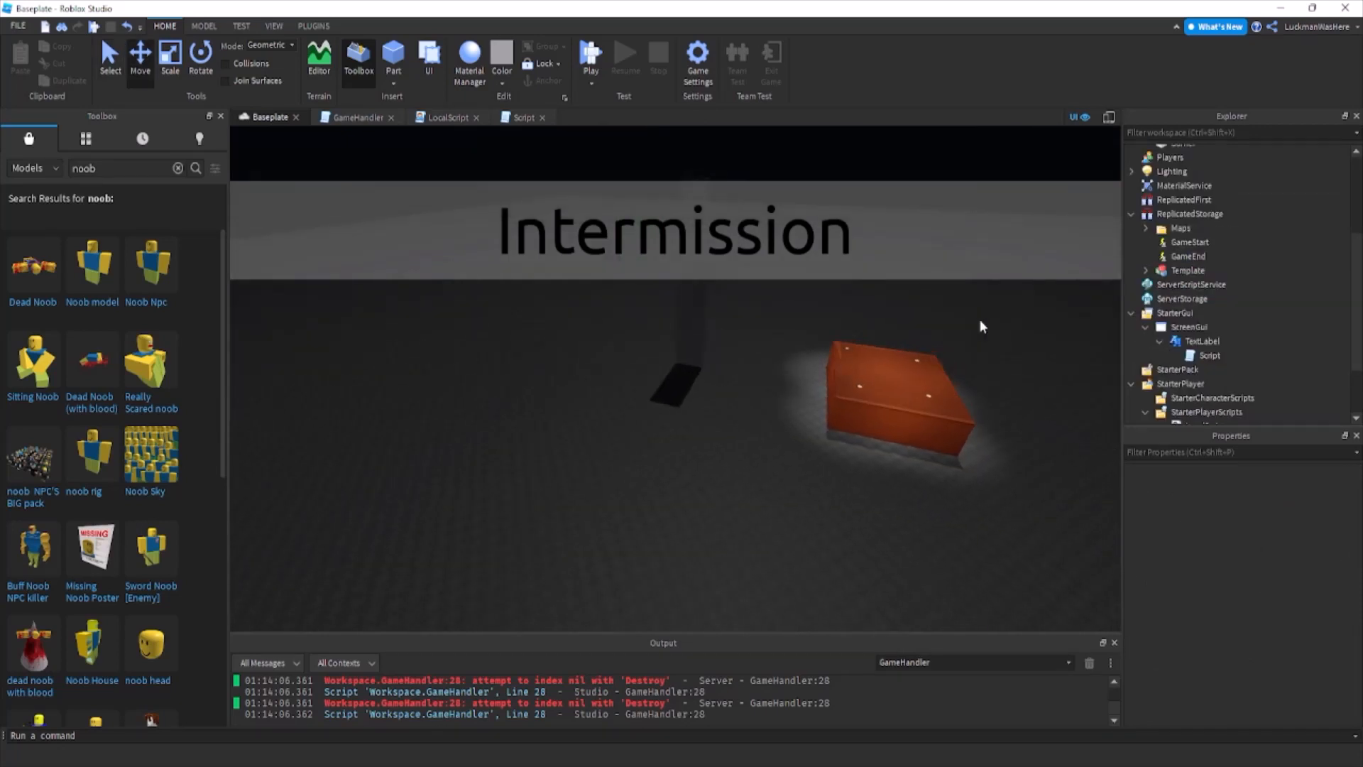
key(s)
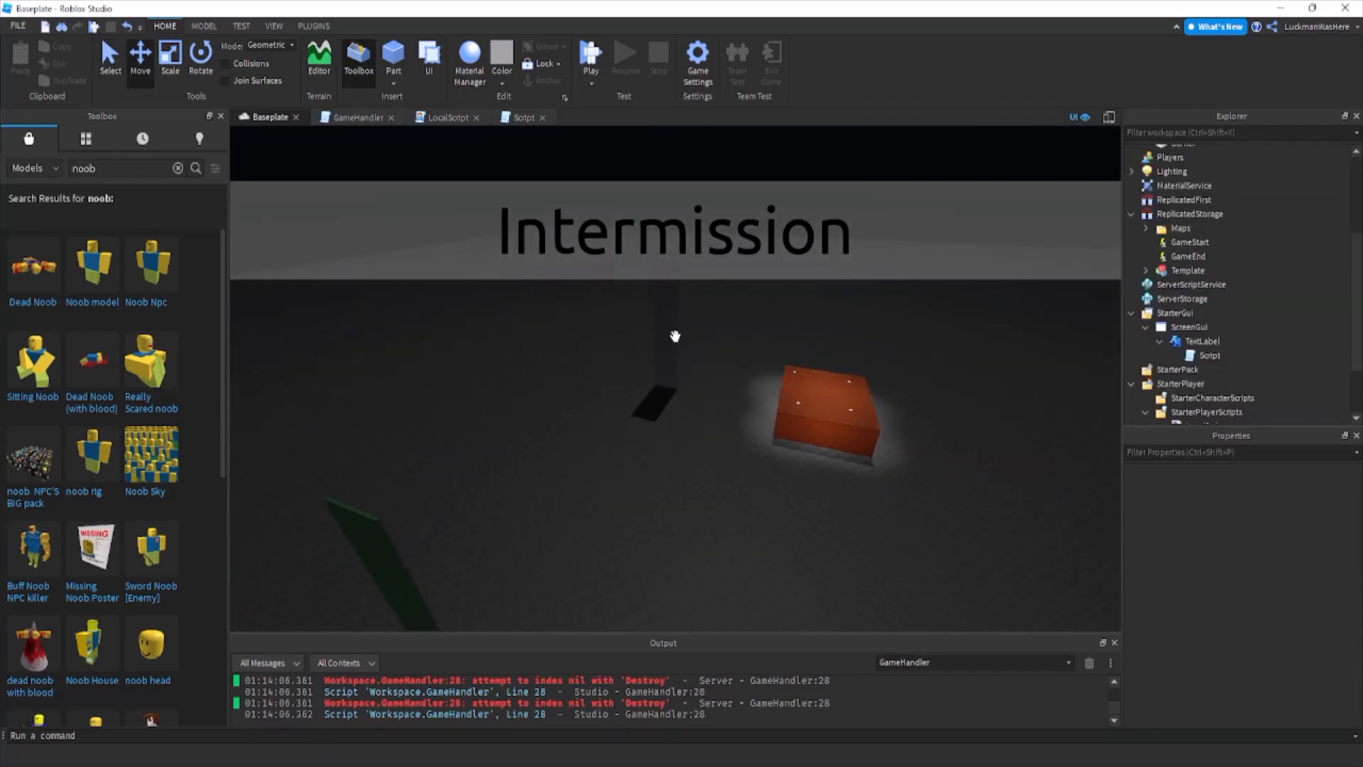
key(d)
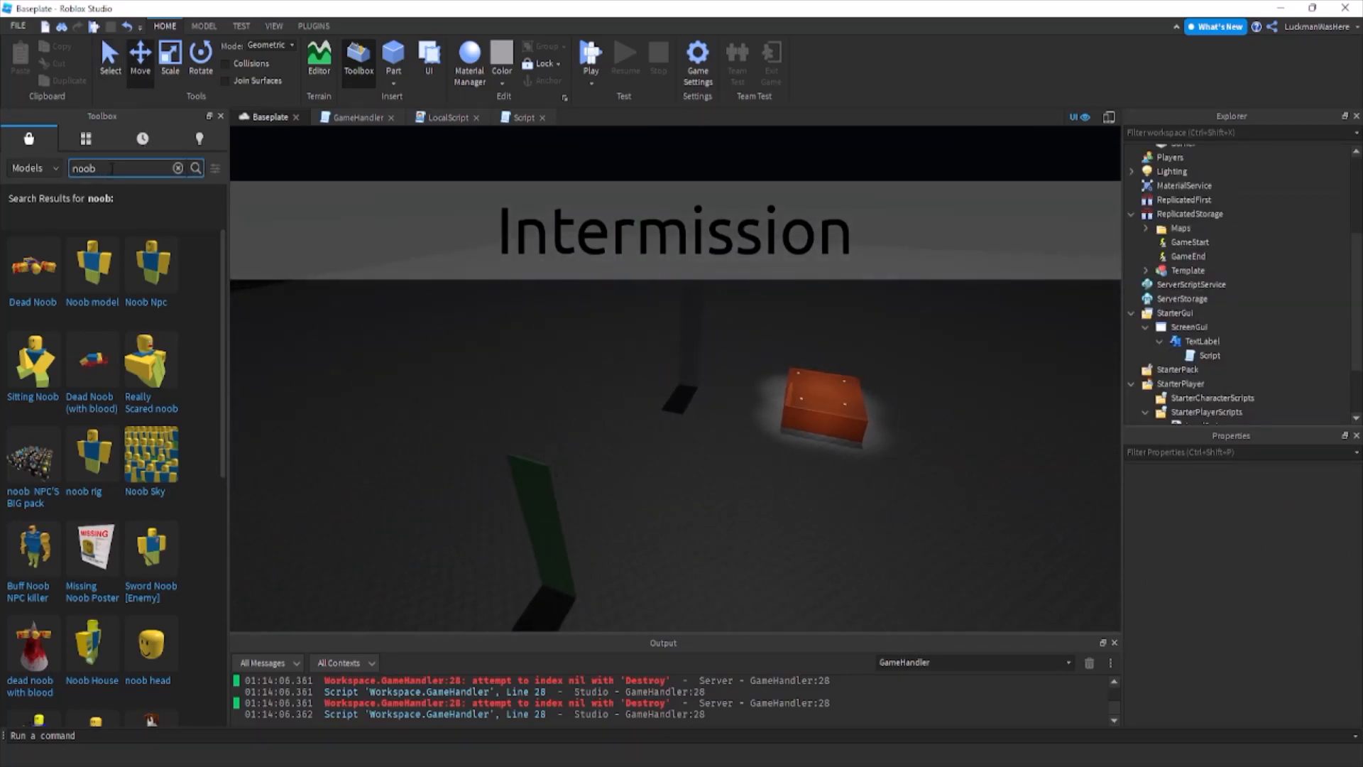
Add a Script to the Death part of Map1 in the ReplicatedStorage Maps folder.
click(1145, 228)
click(1195, 242)
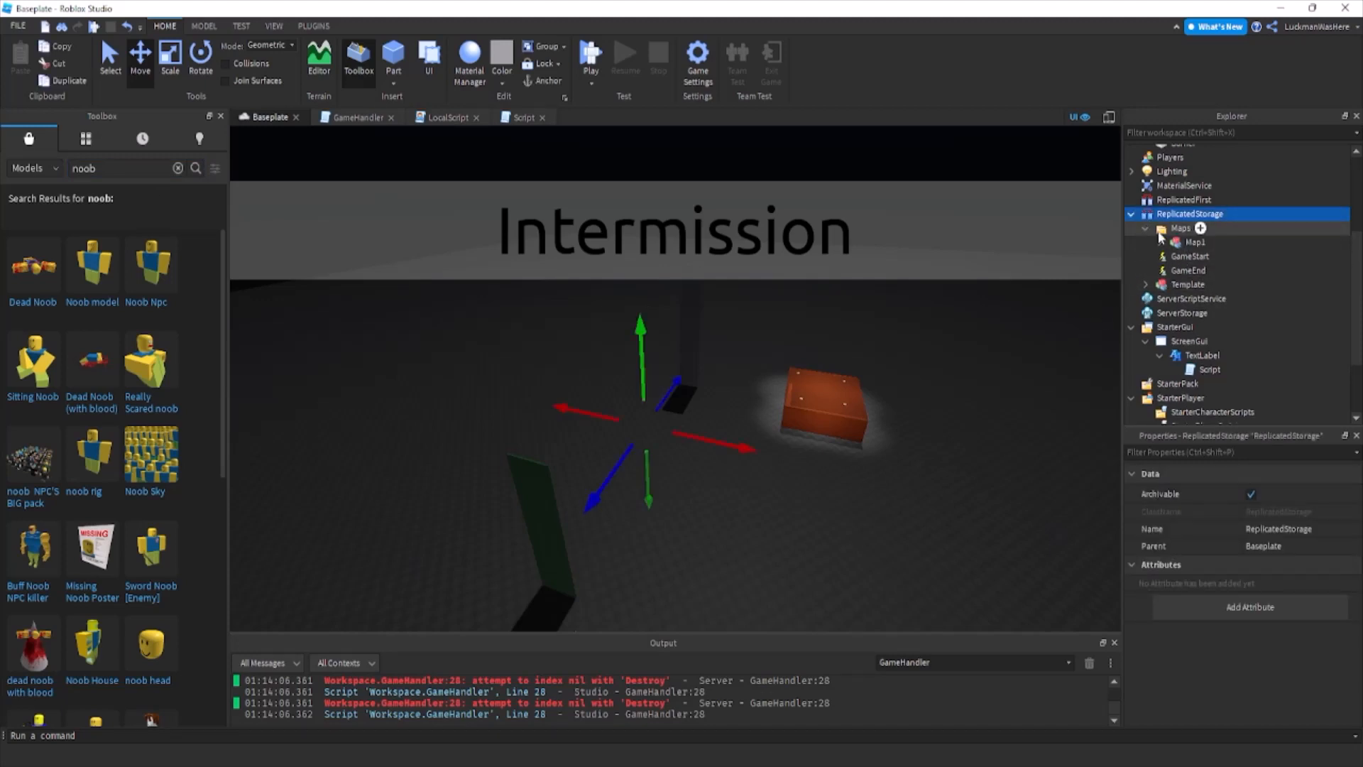
click(1159, 242)
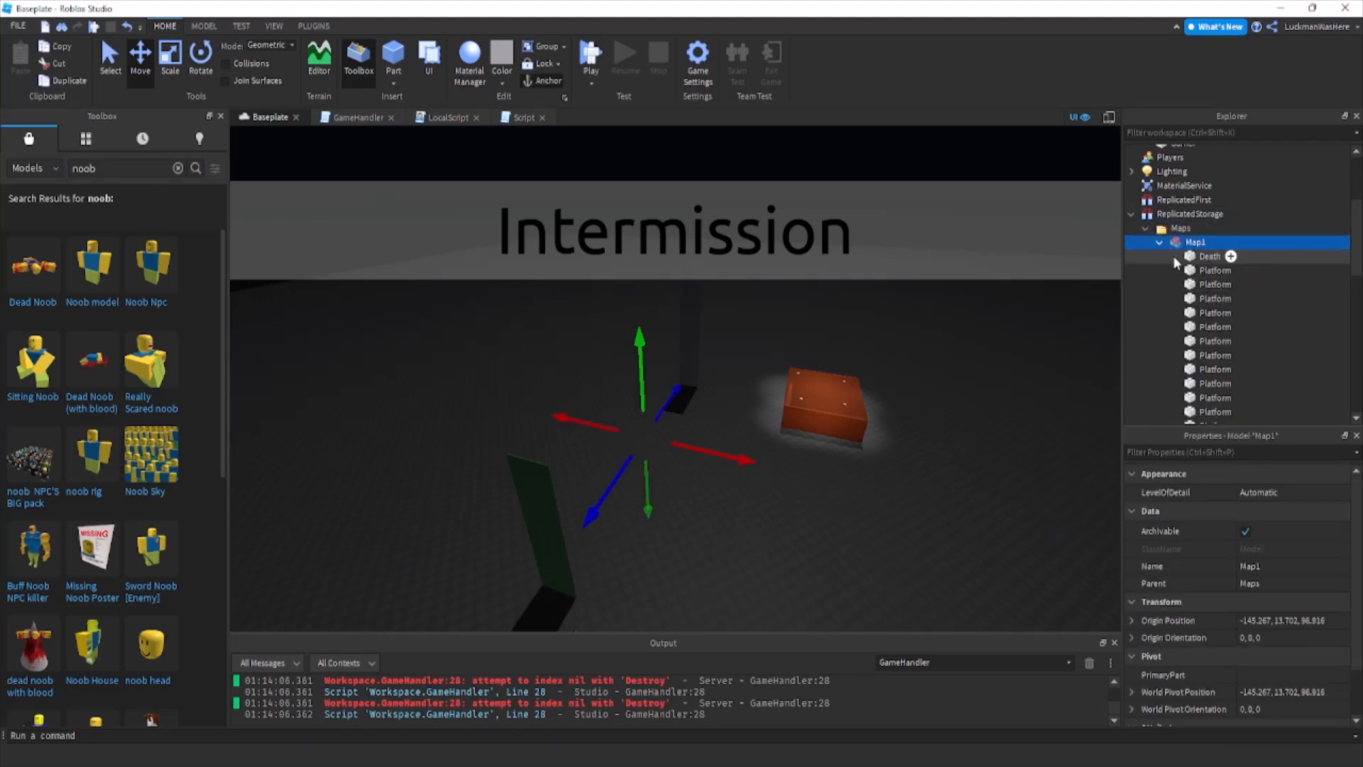
click(1160, 243)
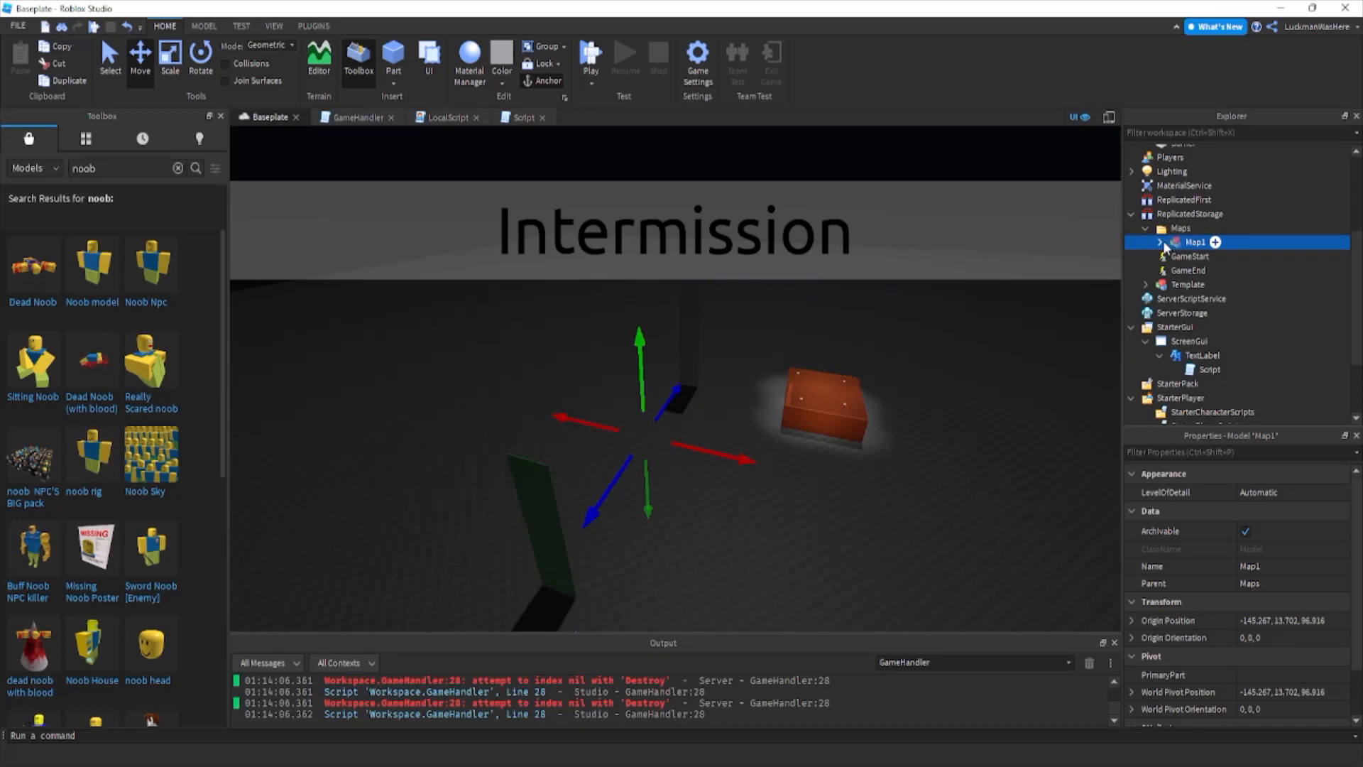
click(1160, 243)
click(1210, 256)
click(1230, 257)
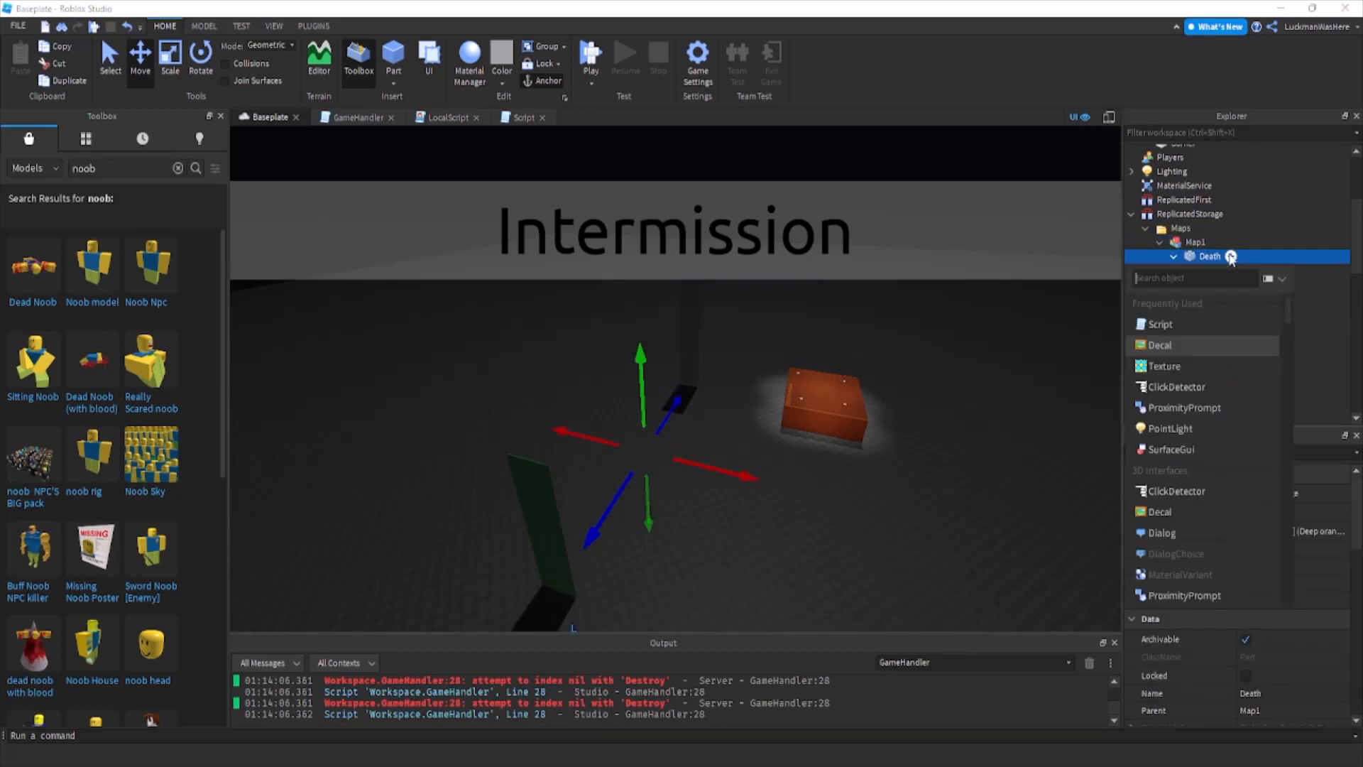
click(1194, 259)
click(1242, 257)
click(1168, 323)
Write a script.Parent.Touched:Connect(function(otherPart) handler in the Death part's script.
text(script.Parent.)
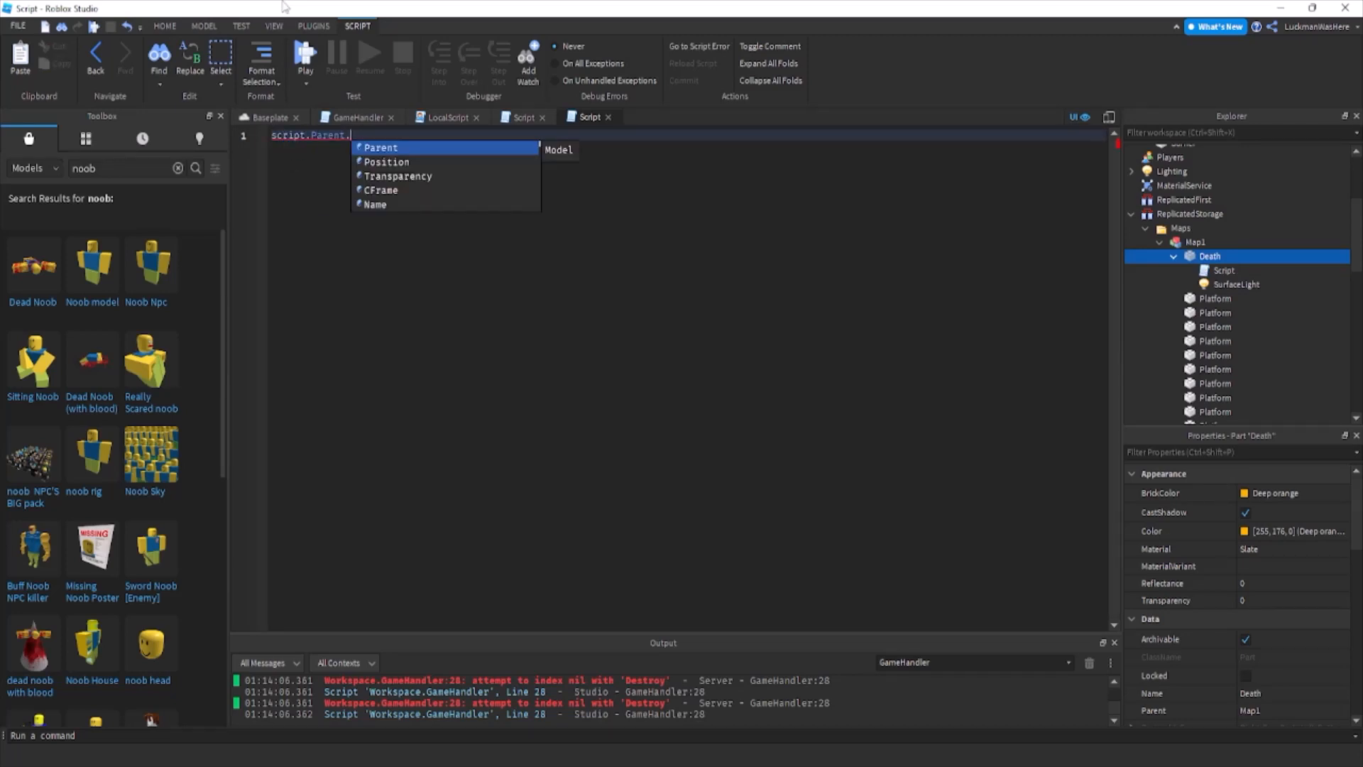
text(Touched:Connect(function)
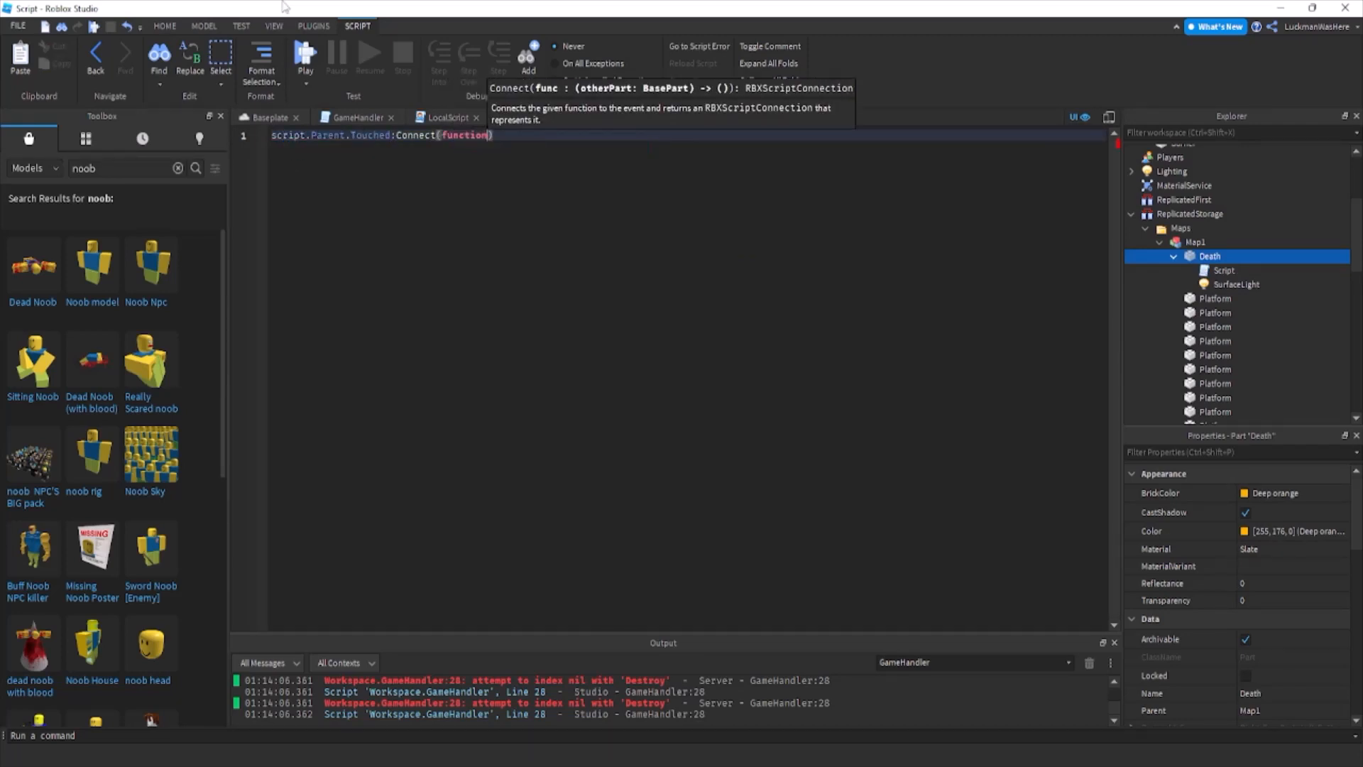
text((otherPar)
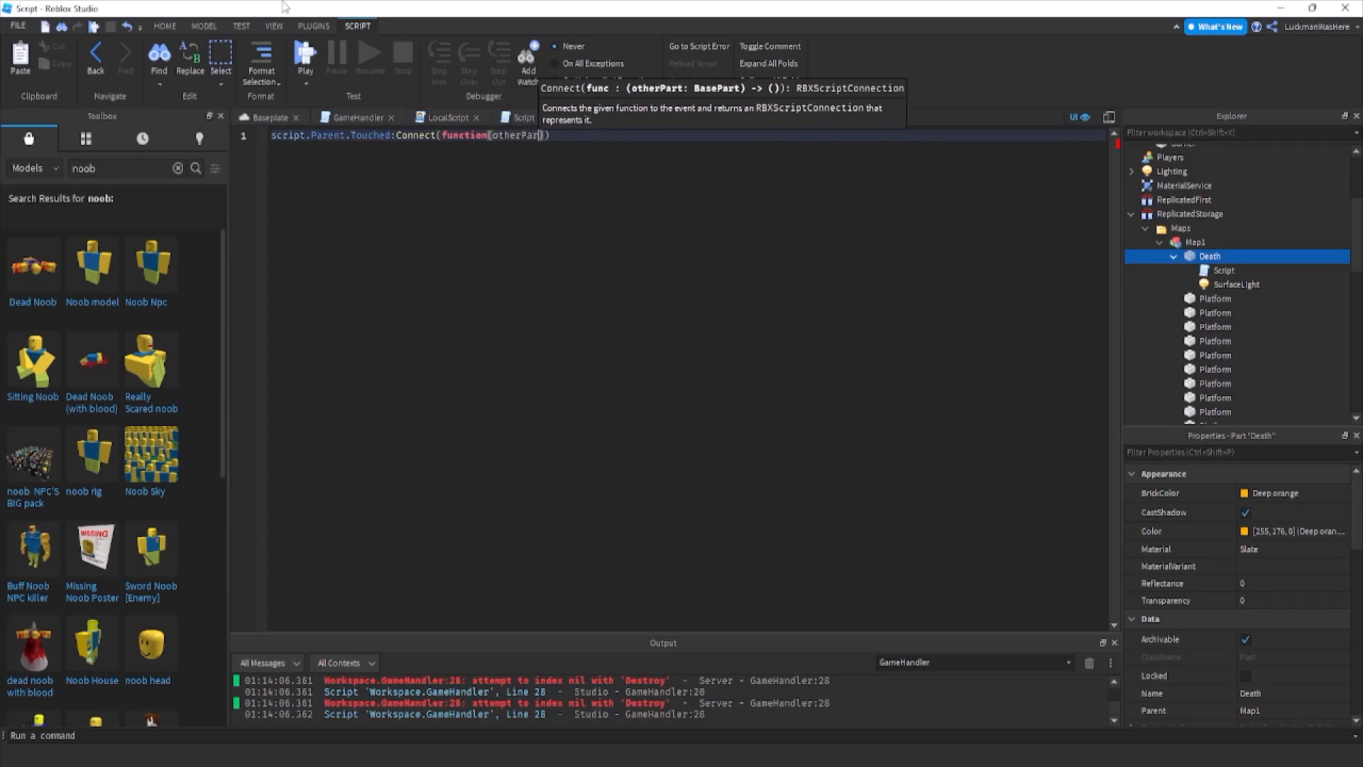
text(t)
key(Return)
Add the condition if otherPart.Parent:FindFirstChild("Humanoid") ~= nil then inside the Death part's Touched handler.
text(other)
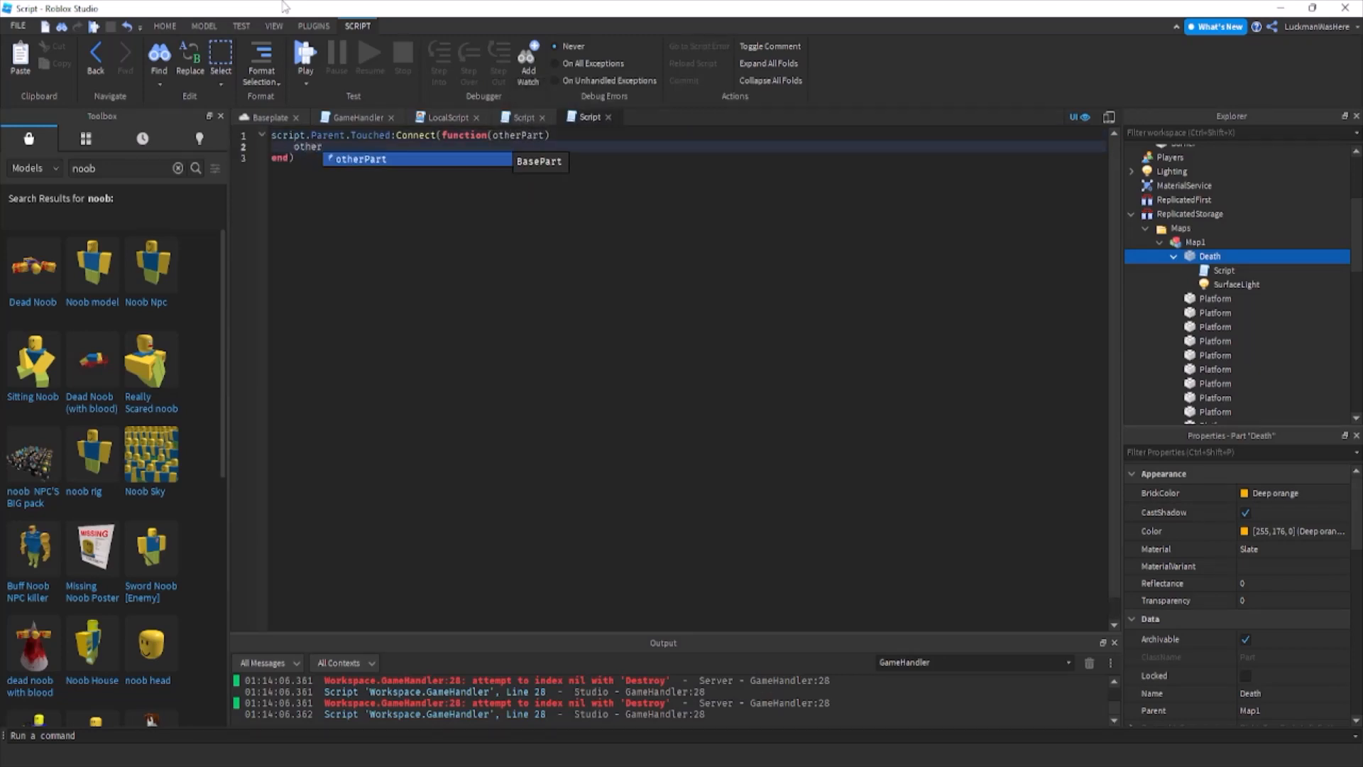
text(Part.P)
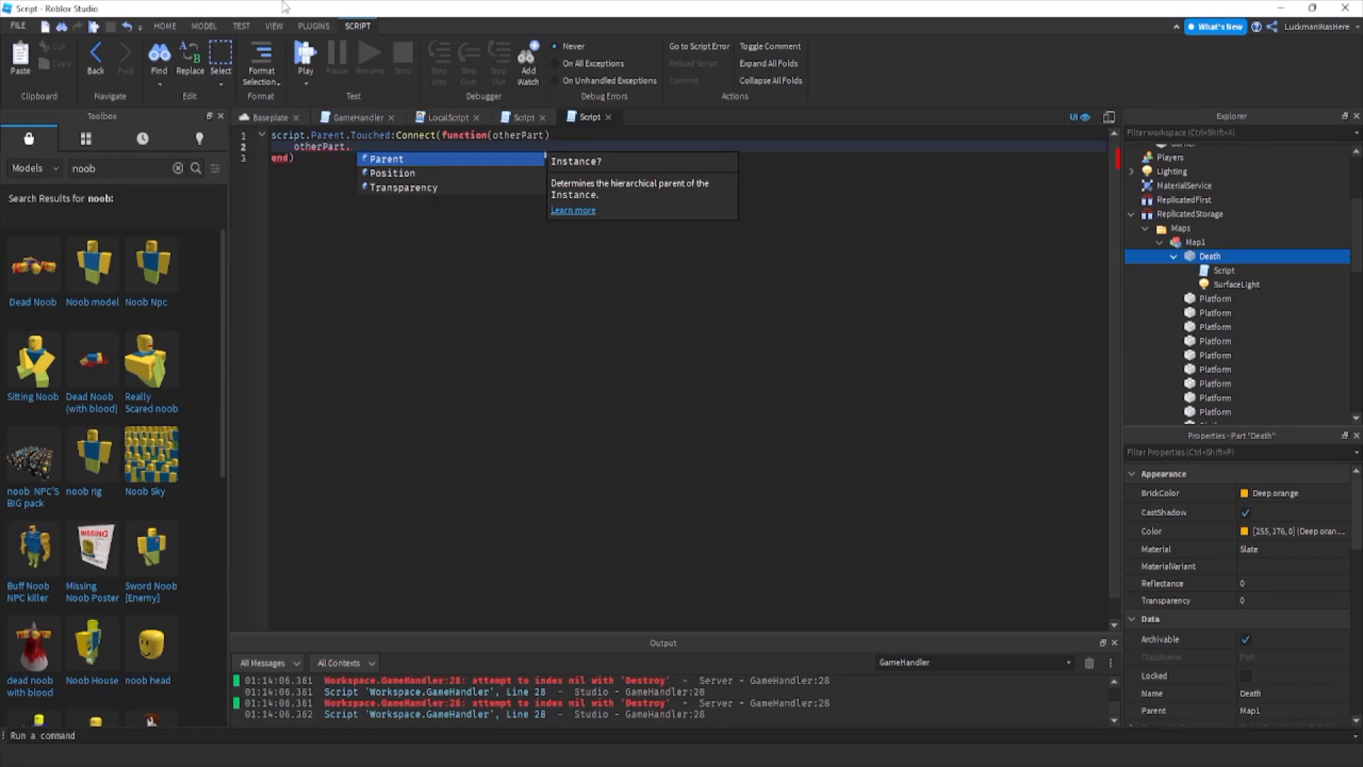
key(BackSpace)
text(if)
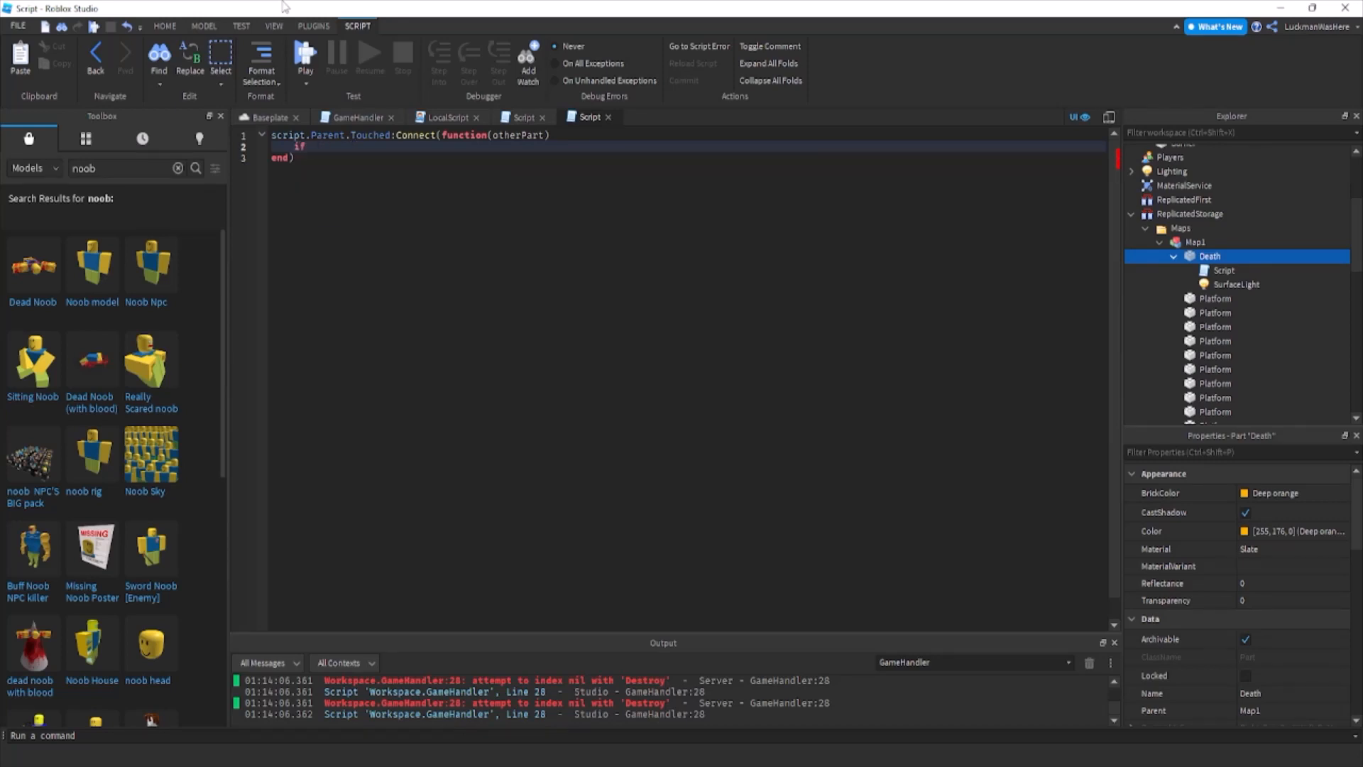
text( otherPart.Parent:FindFirstChild(")
text(Human)
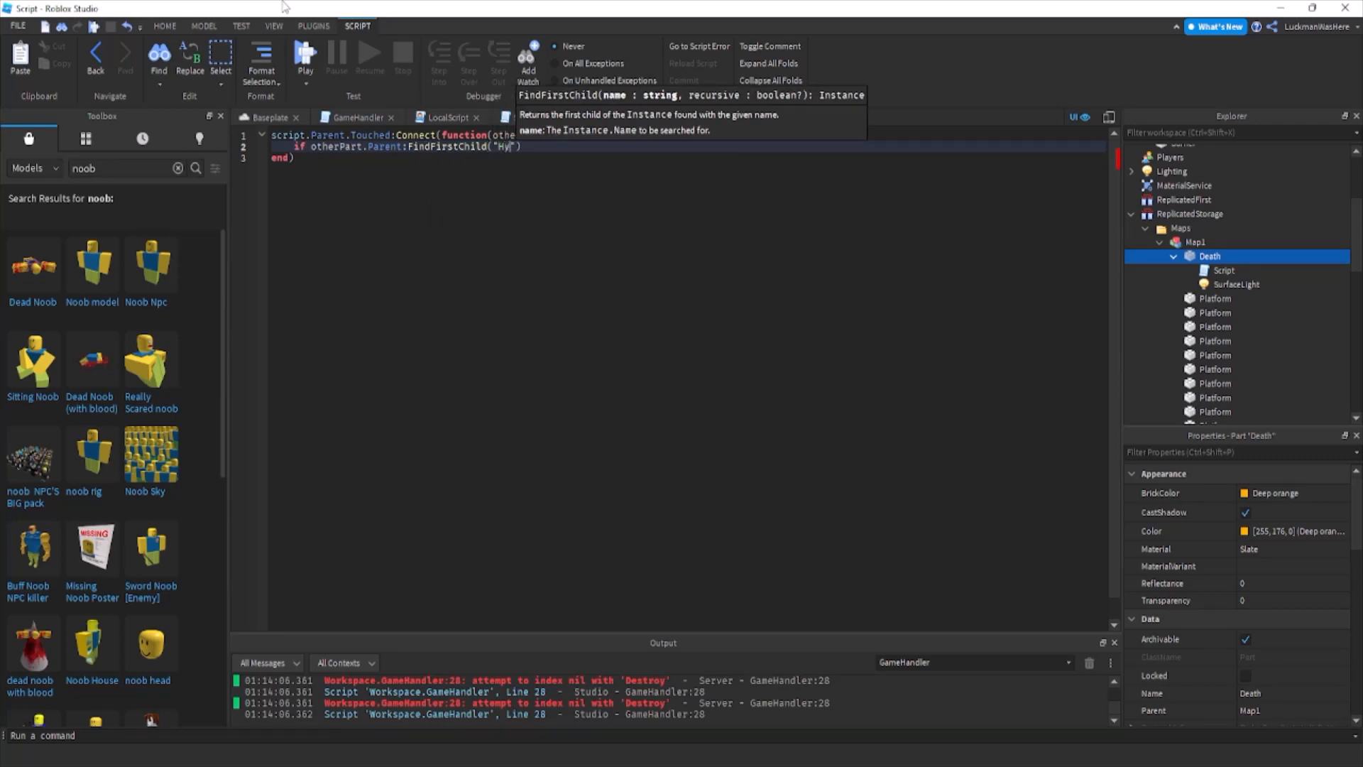
text(oid)
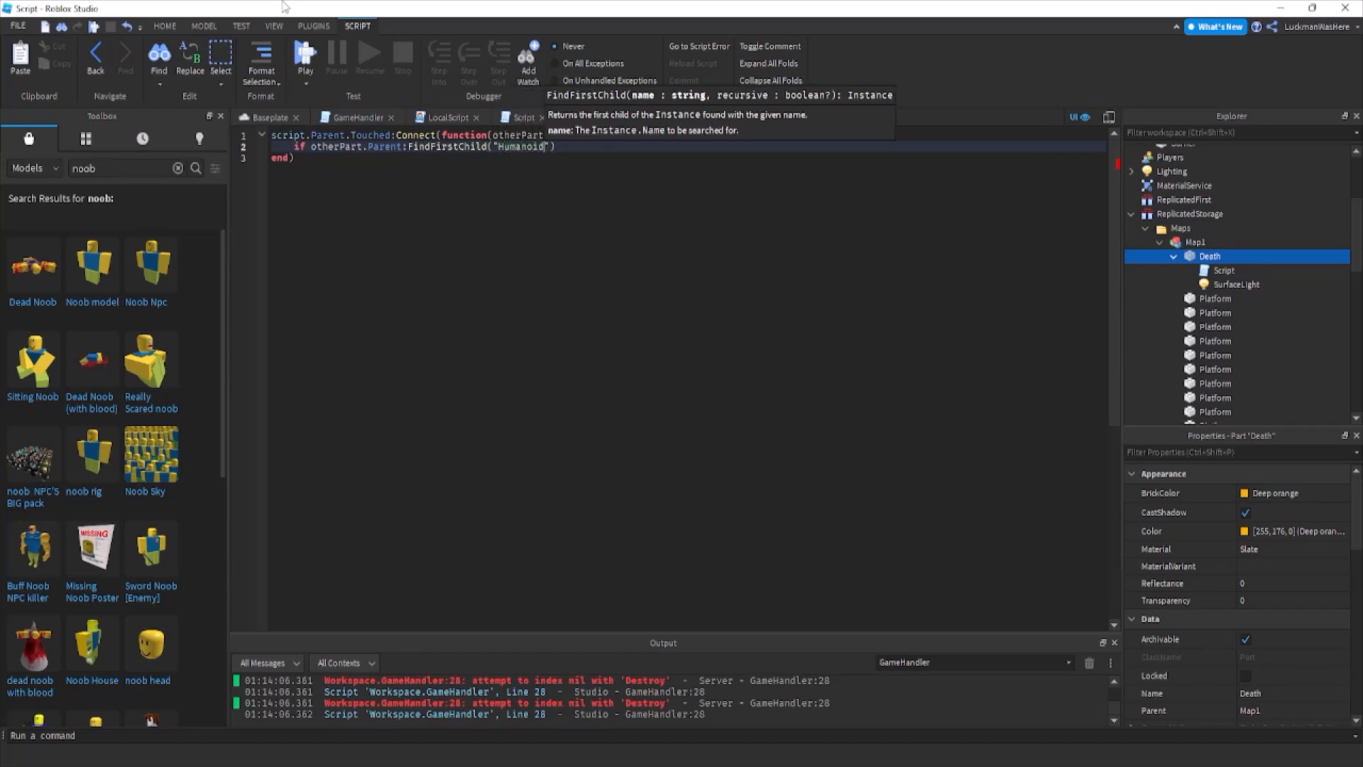
text(") ~=)
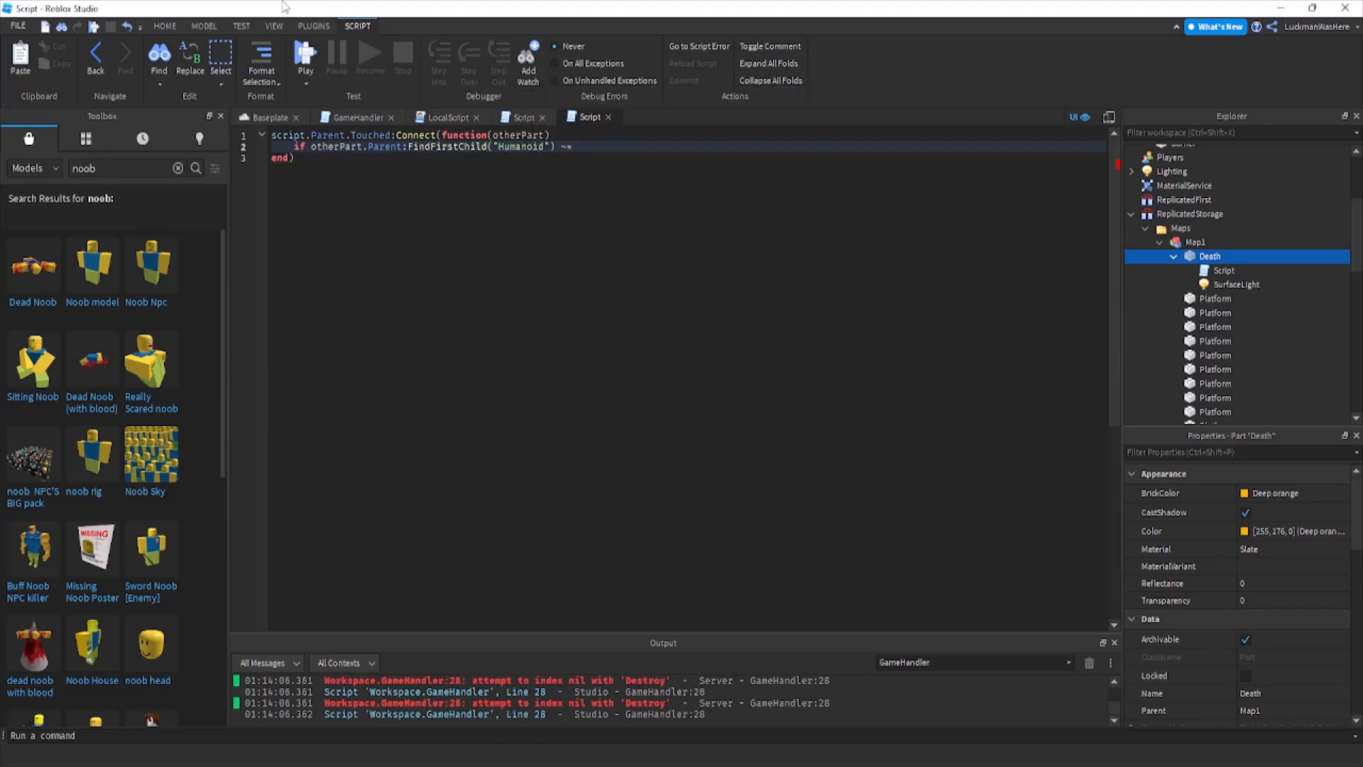
text( nil then)
key(Return)
Inside the Humanoid check, add otherPart.Parent:MoveTo(game.Workspace.Point.Position).
text(otherPart.Parent.)
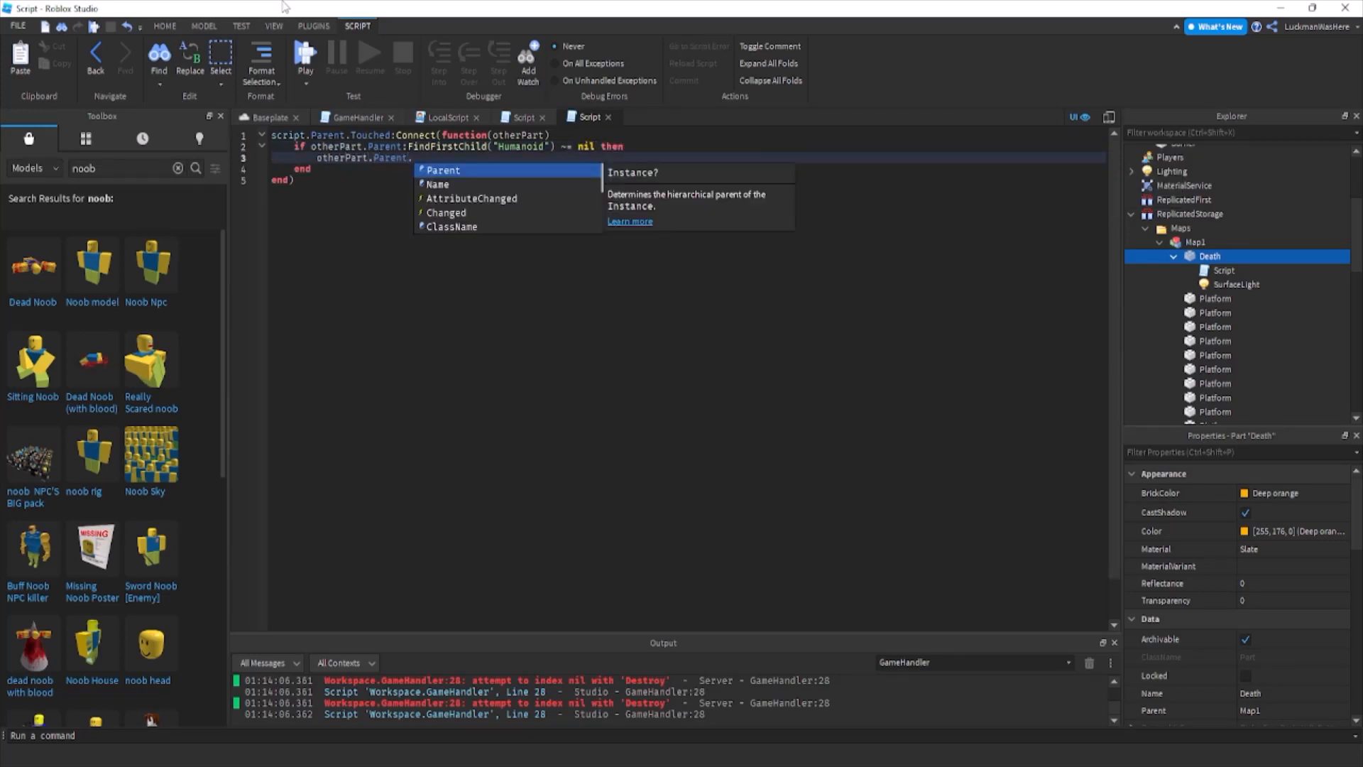
key(BackSpace)
text(:Mov)
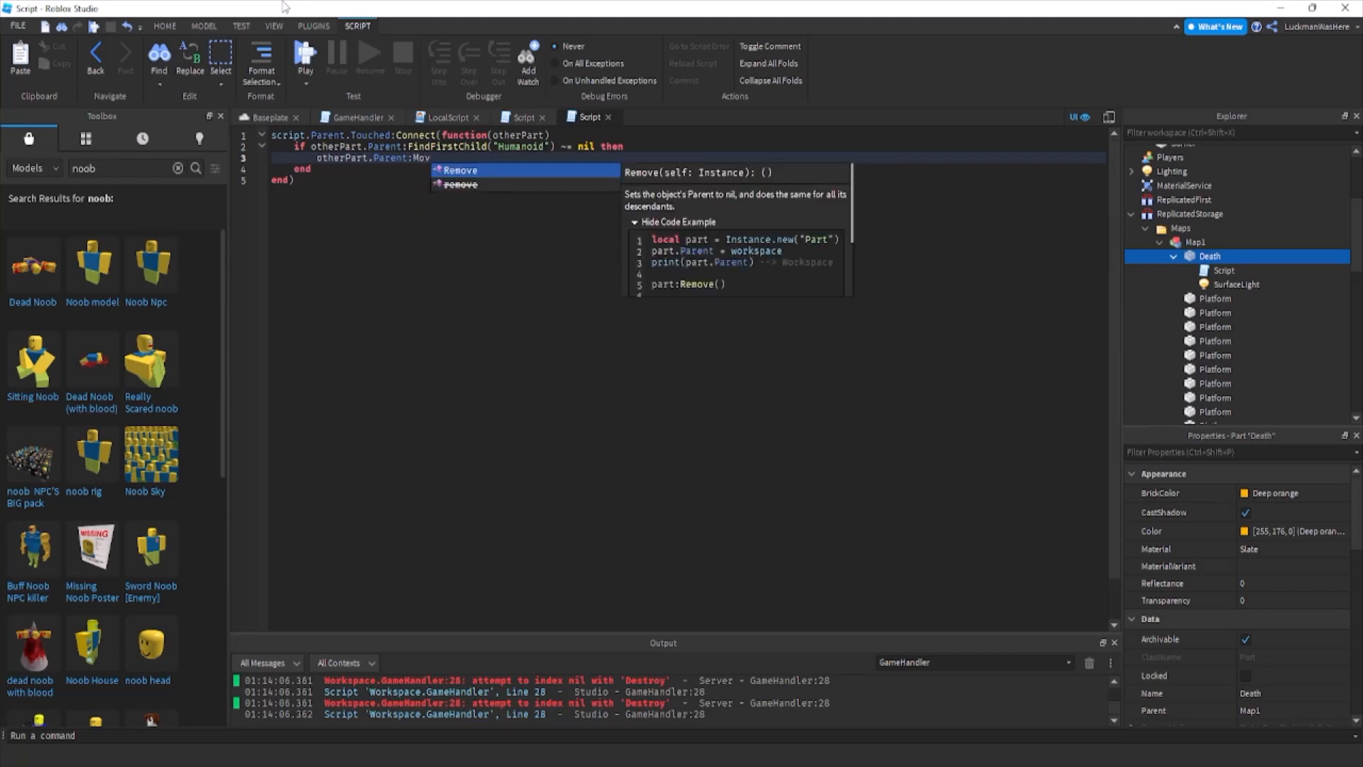
text(eTo()
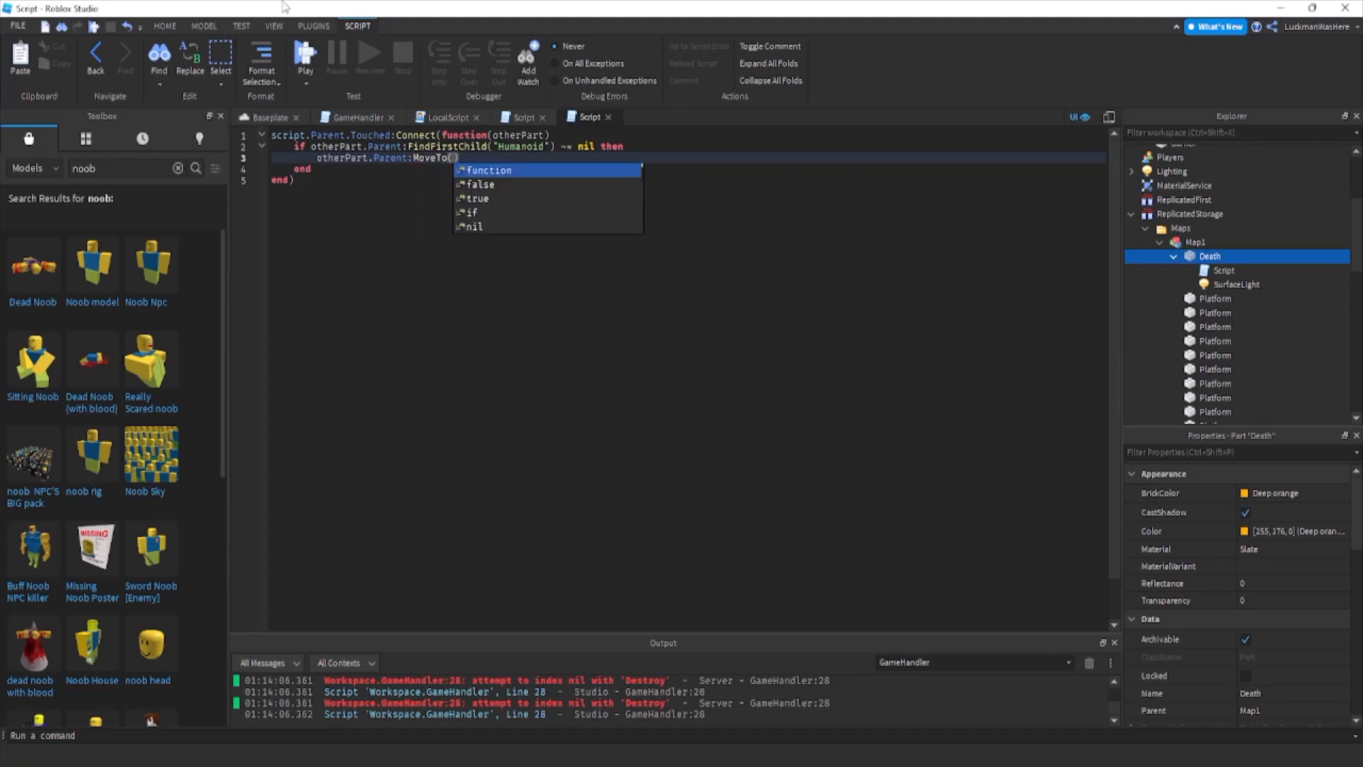
text(game.Workspace.po)
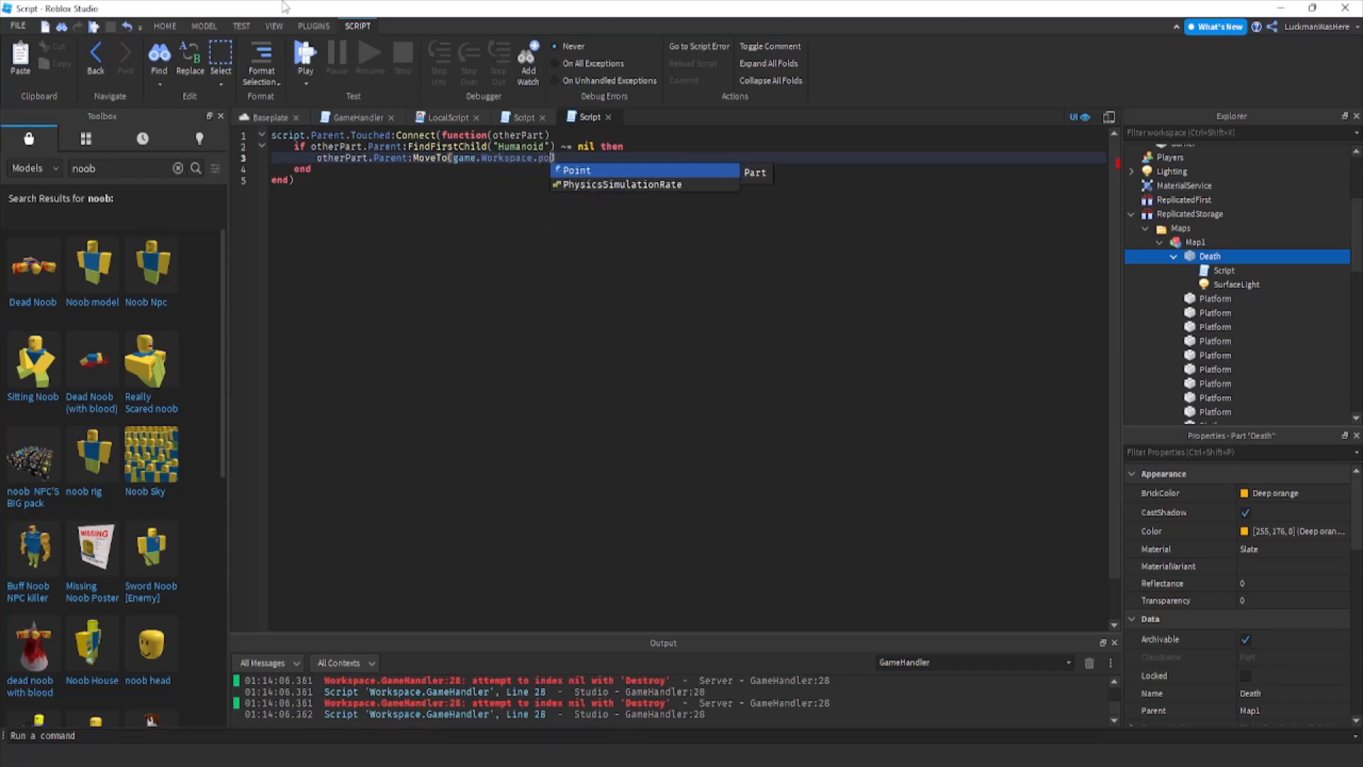
key(Tab)
text(.Position)
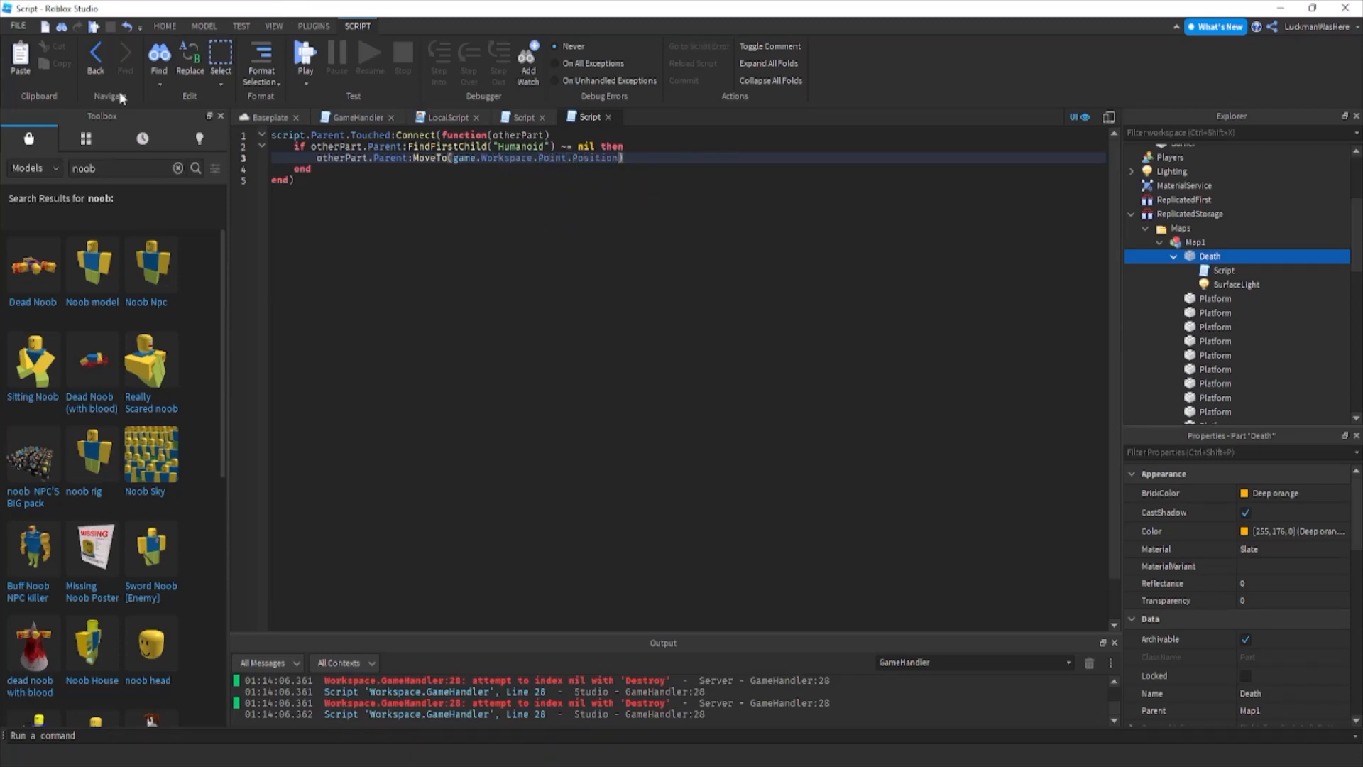
Playtest the Baseplate place, walking and jumping the character through the course.
click(270, 117)
click(589, 56)
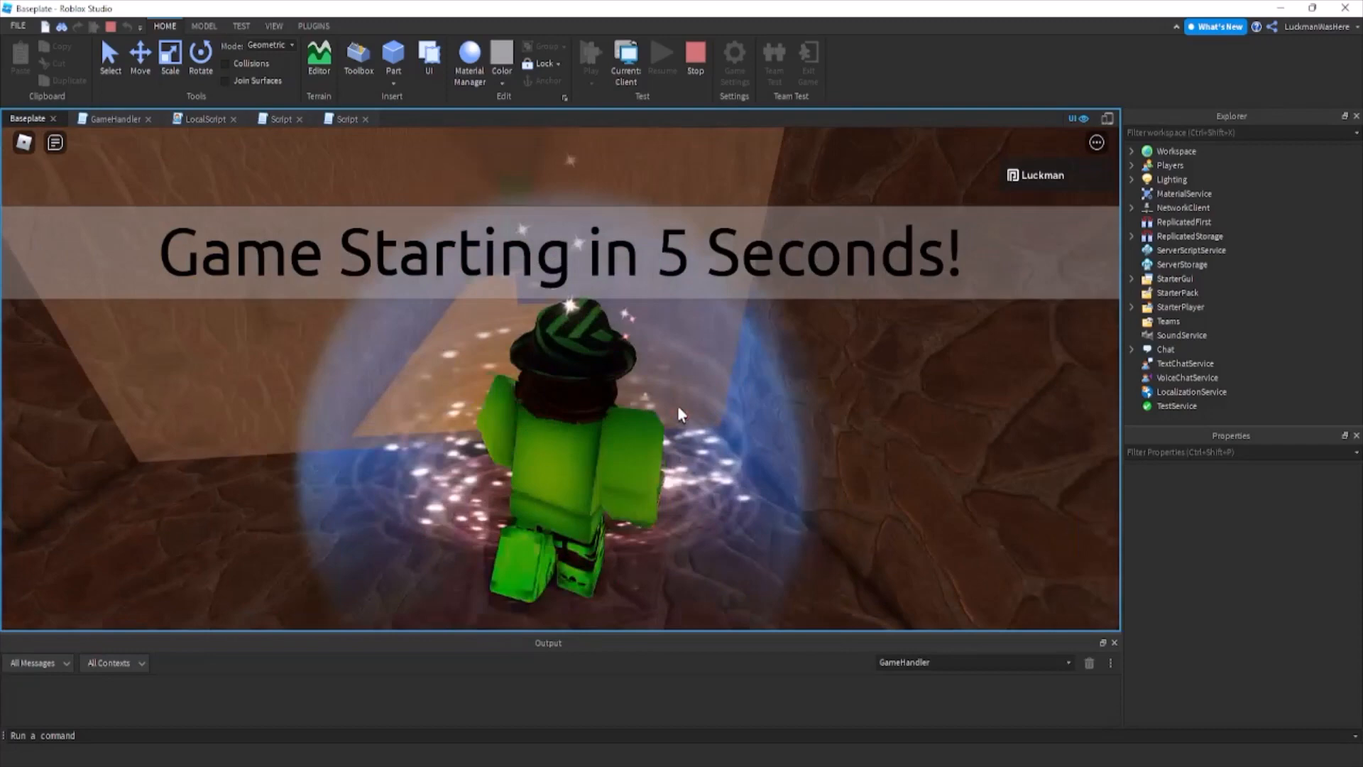
right_drag(677, 406, 677, 406)
key(w)
key(space)
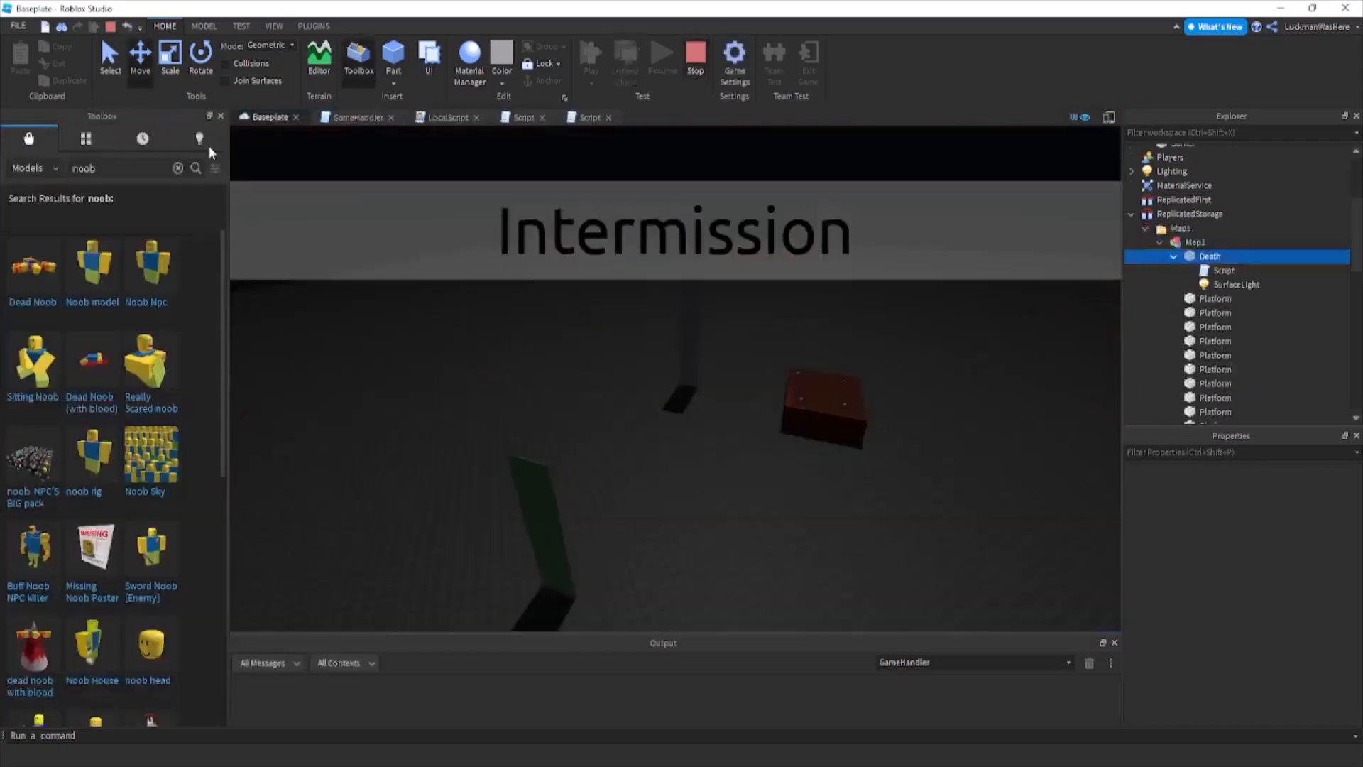
In GameHandler's gameStart function, add game.Workspace.Barrier.Transparency = 1 below the Barrier.CanCollide = false line.
click(328, 118)
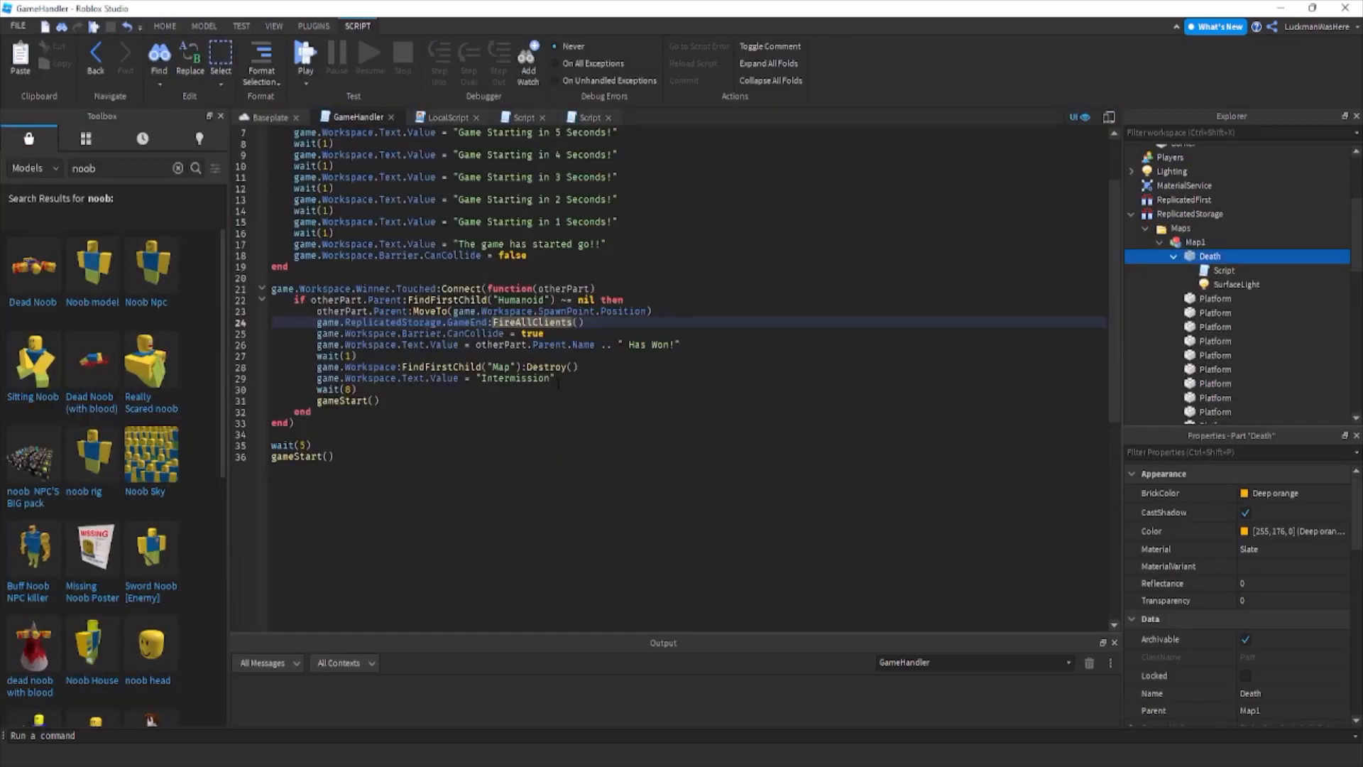
click(589, 378)
scroll(674, 355, up, 2)
click(710, 326)
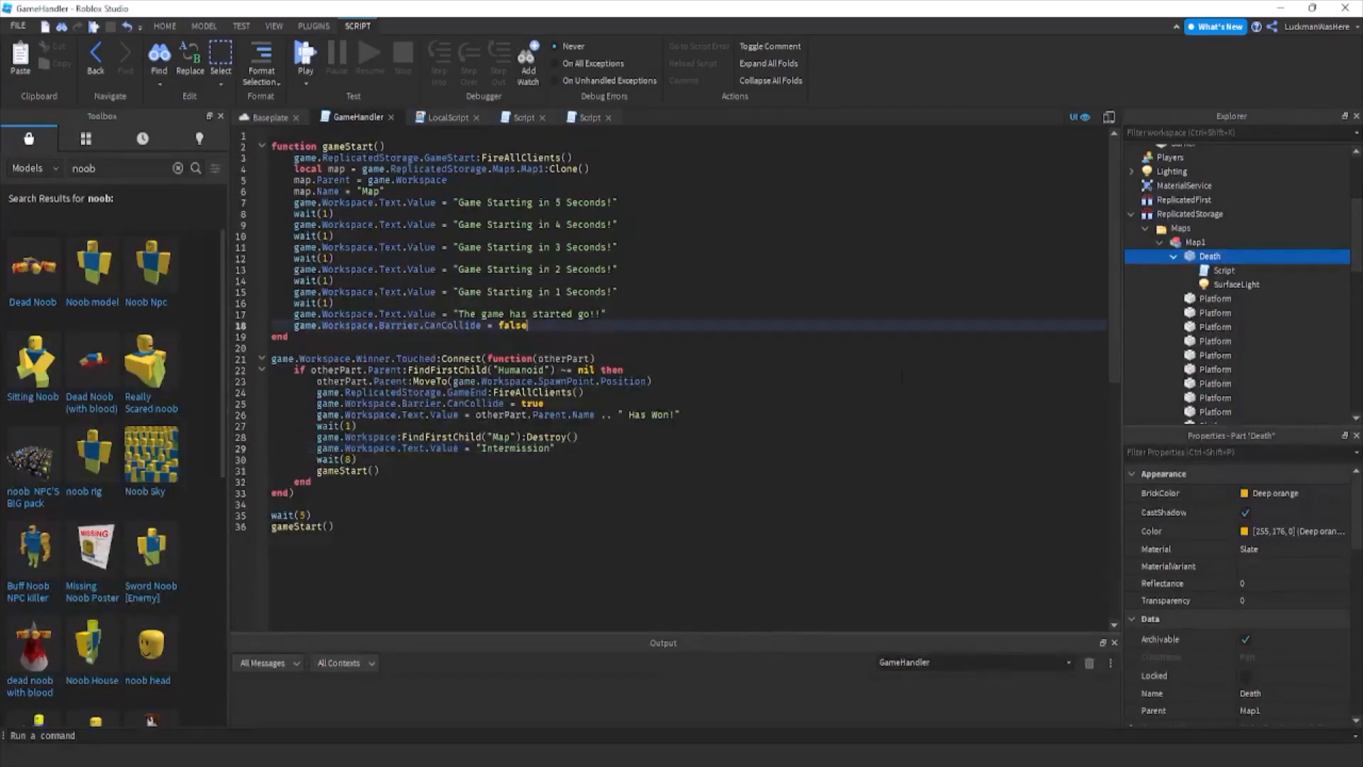
key(Return)
text(gak)
text(e.Workspace.Barrier.Transparency = 1)
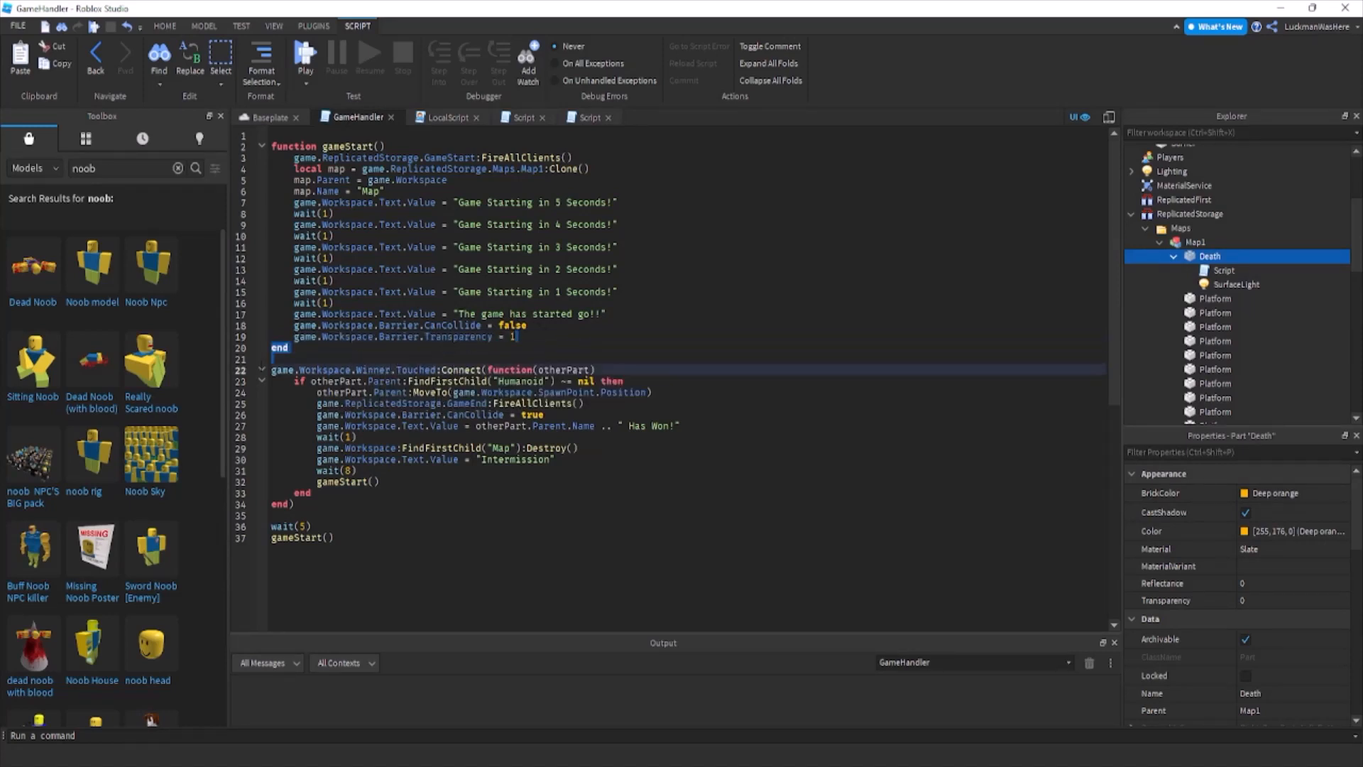
Copy the Barrier.Transparency line below the "Intermission" line in the Winner.Touched function and set its value to 0.6.
key(shift+Home)
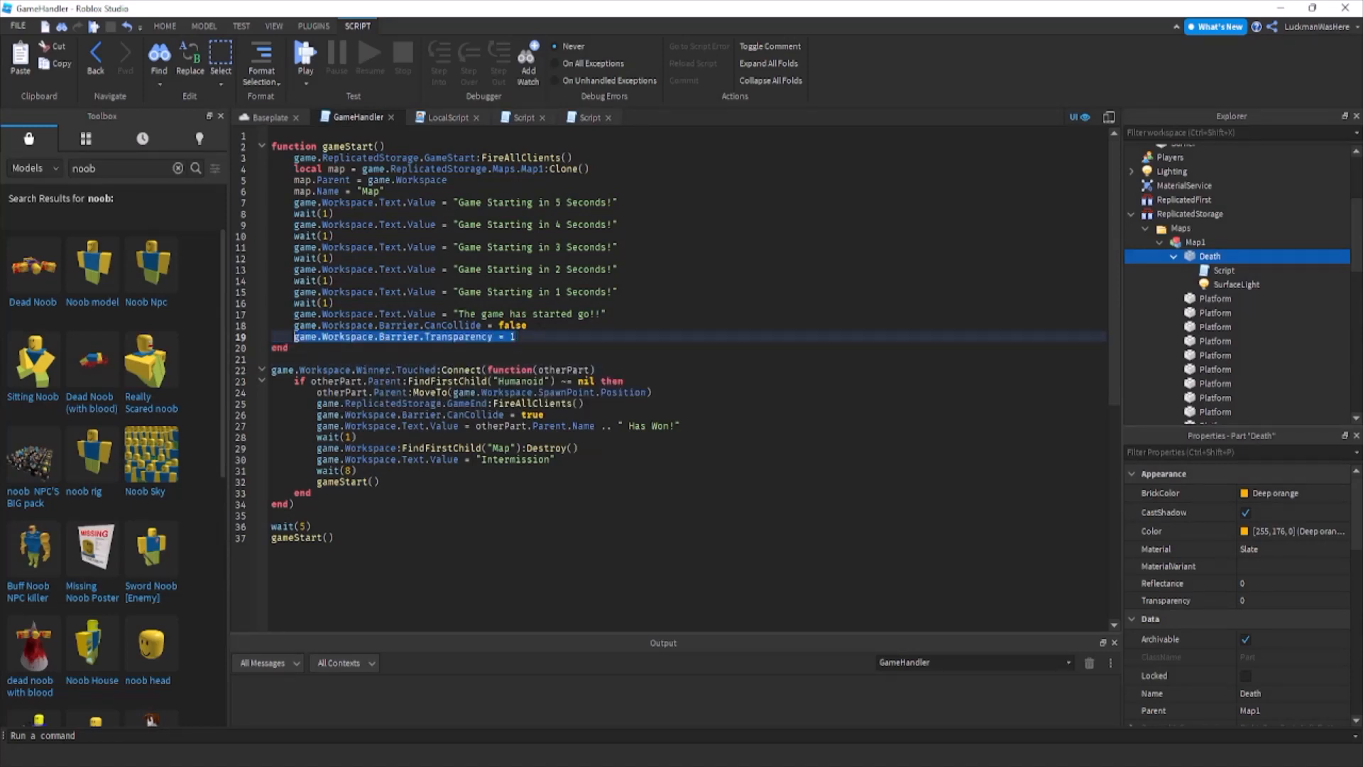
key(ctrl+c)
click(609, 455)
key(Return)
key(ctrl+v)
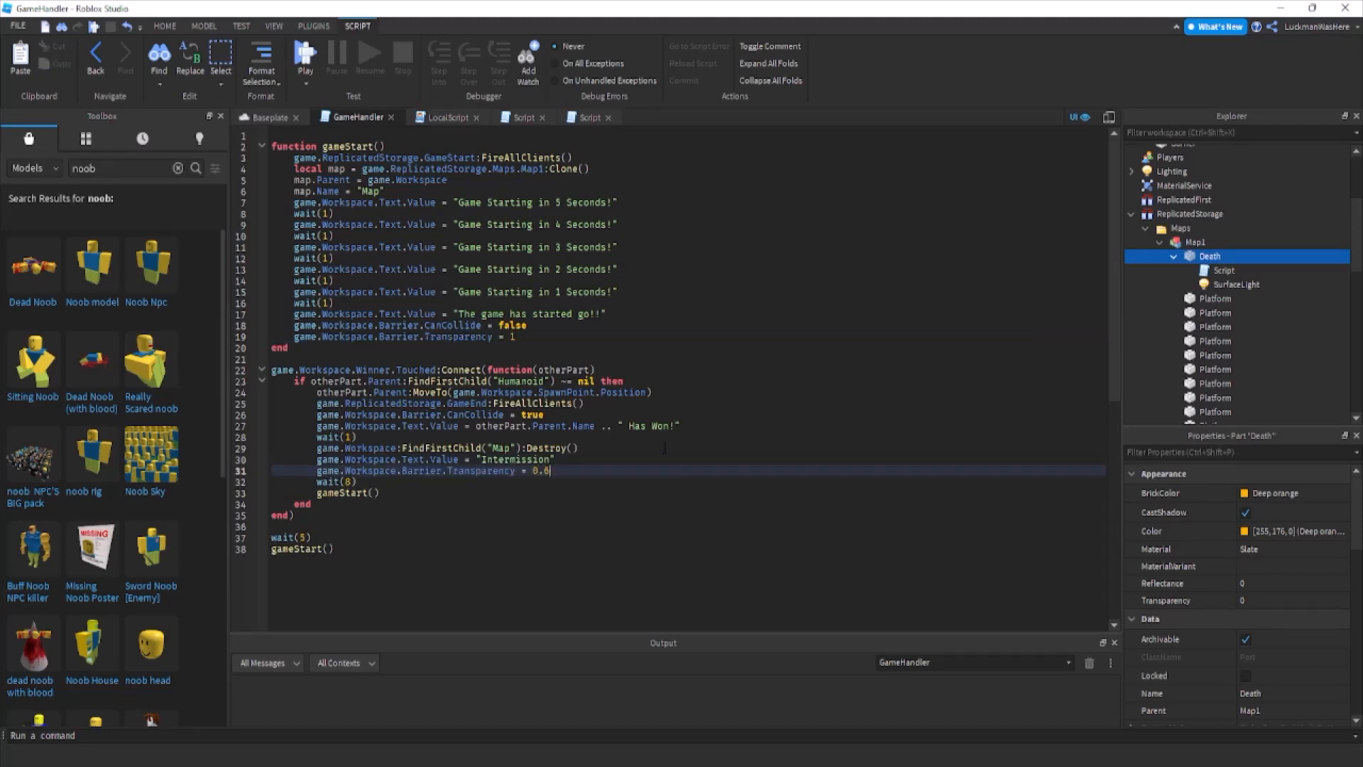
Check the Barrier part's Transparency property and change the copied Barrier.Transparency value in GameHandler to 0.5.
scroll(1221, 234, up, 4)
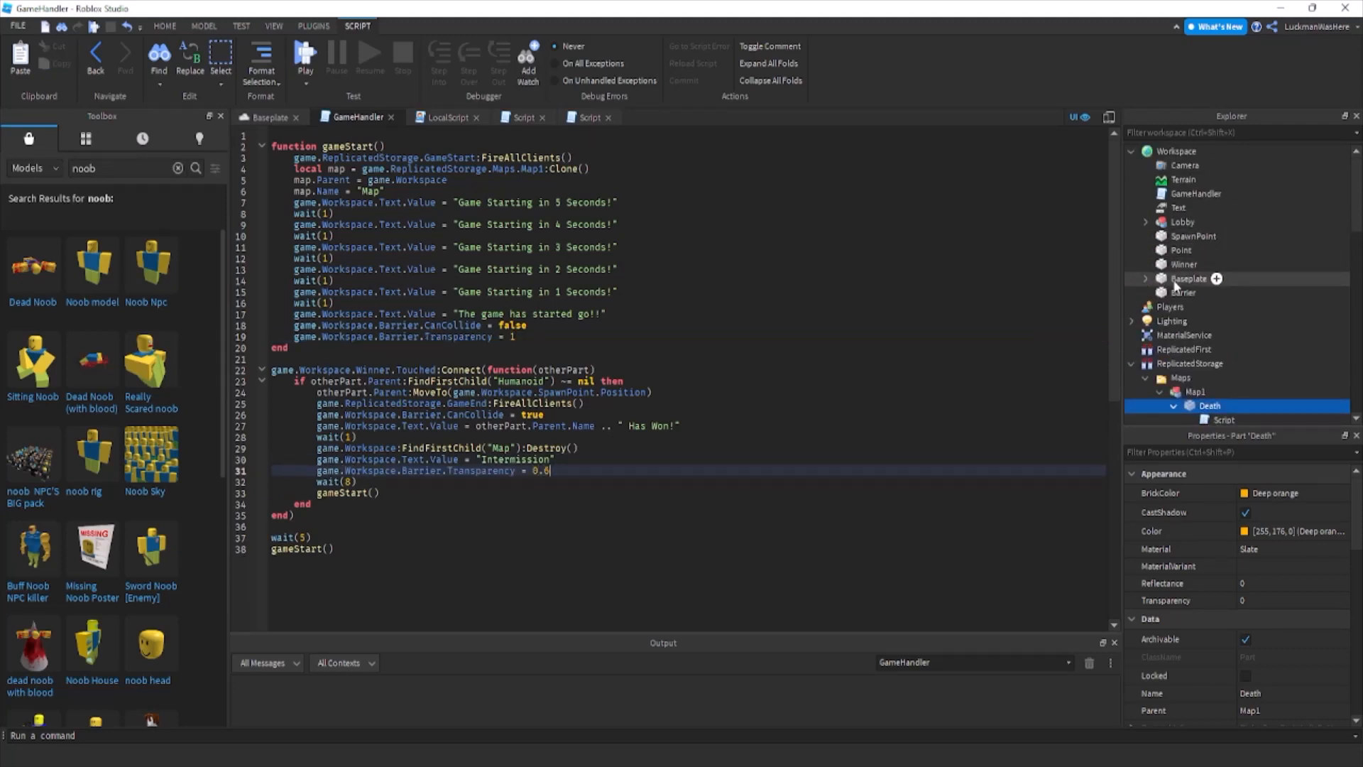
click(1183, 293)
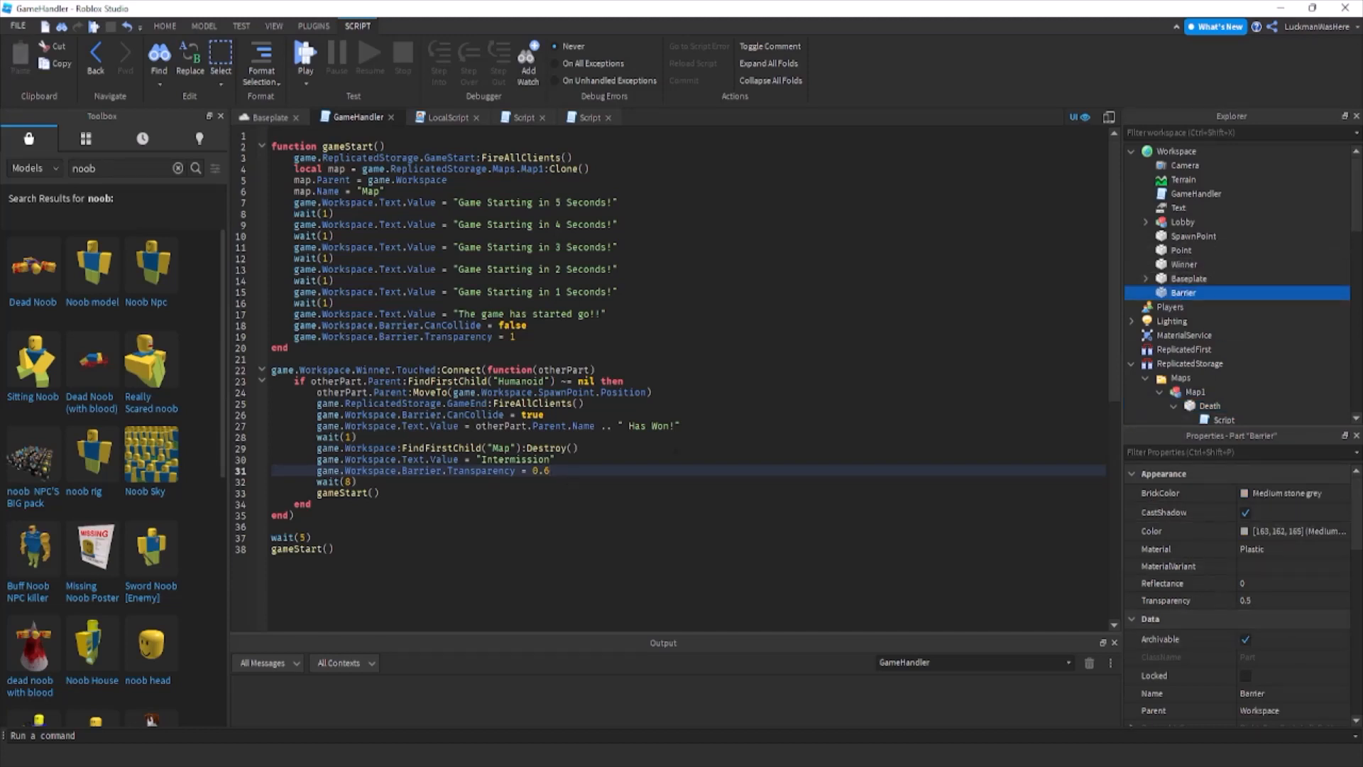
click(566, 470)
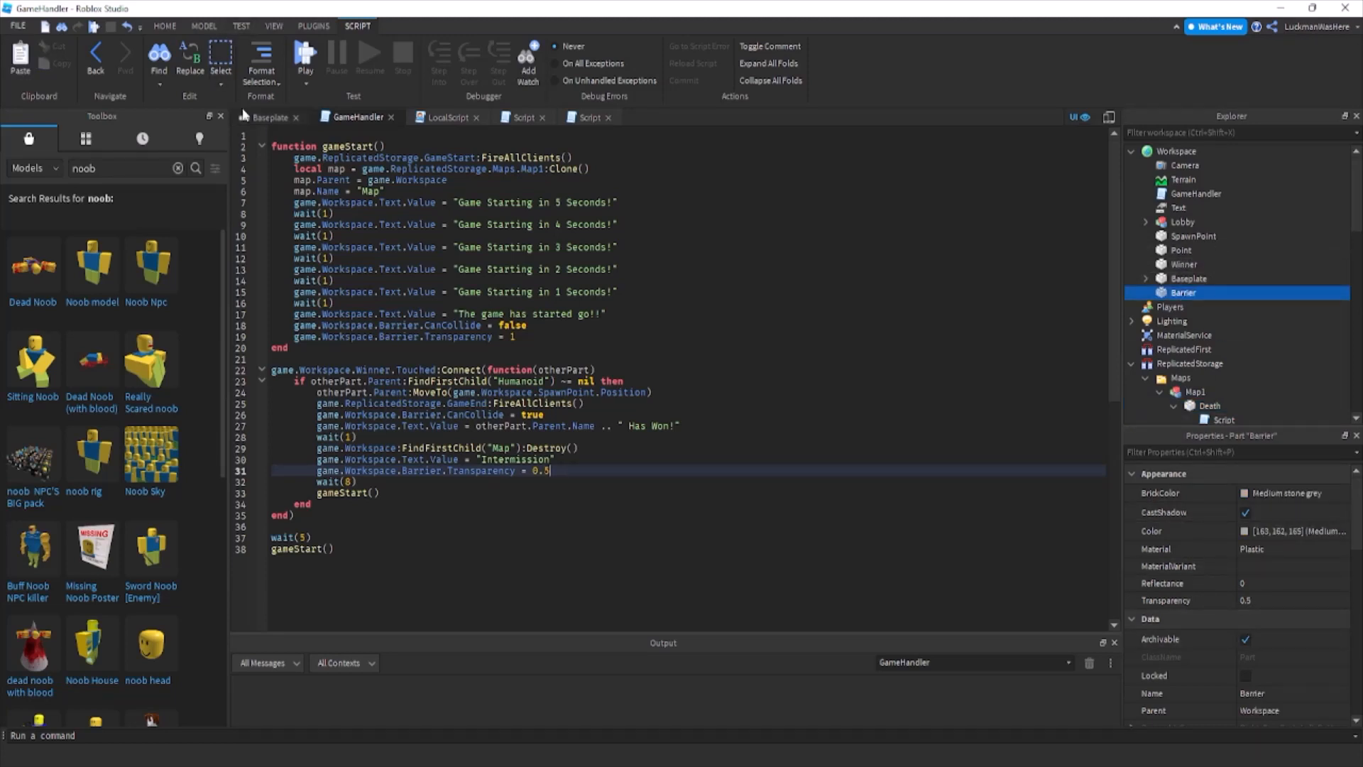
Search the Toolbox's audio for "lobby music" and preview the first track.
click(271, 118)
click(530, 444)
click(13, 169)
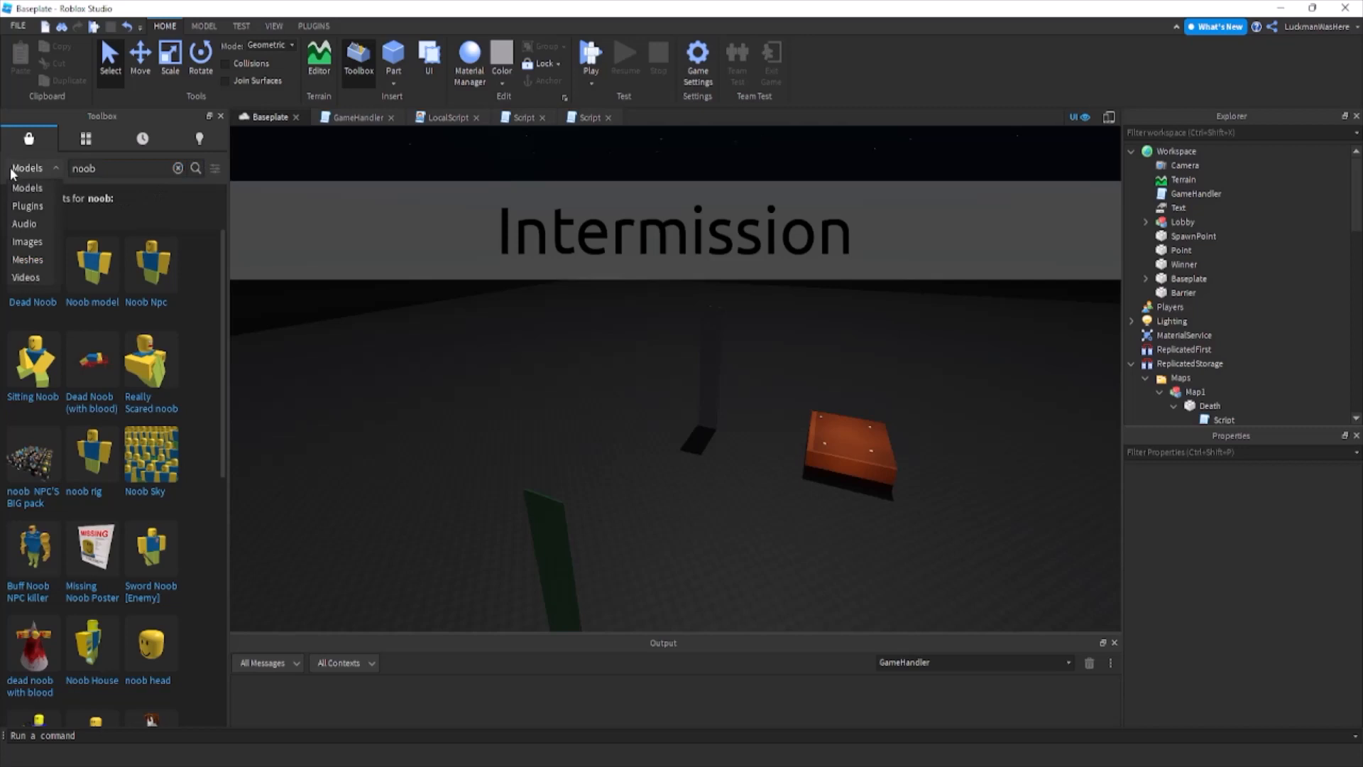
click(24, 224)
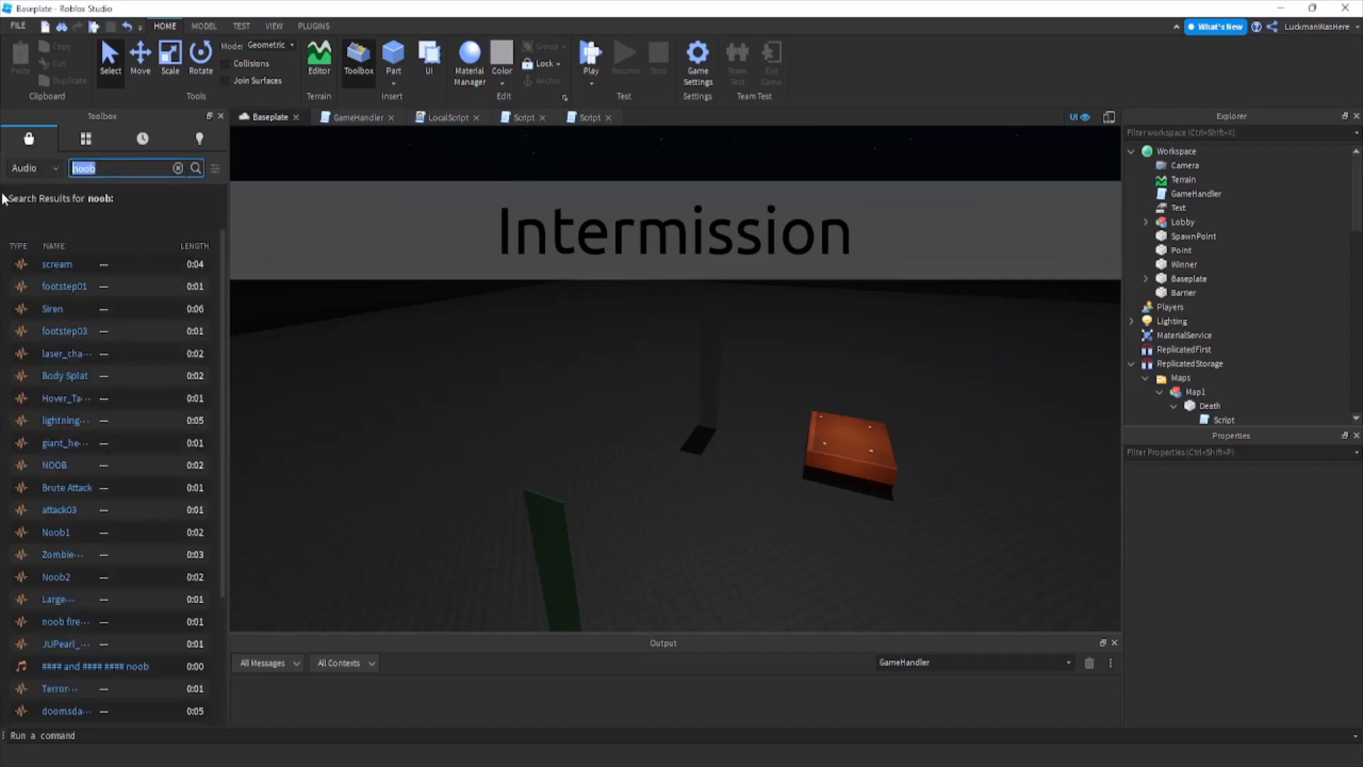
text(lobby music)
key(Return)
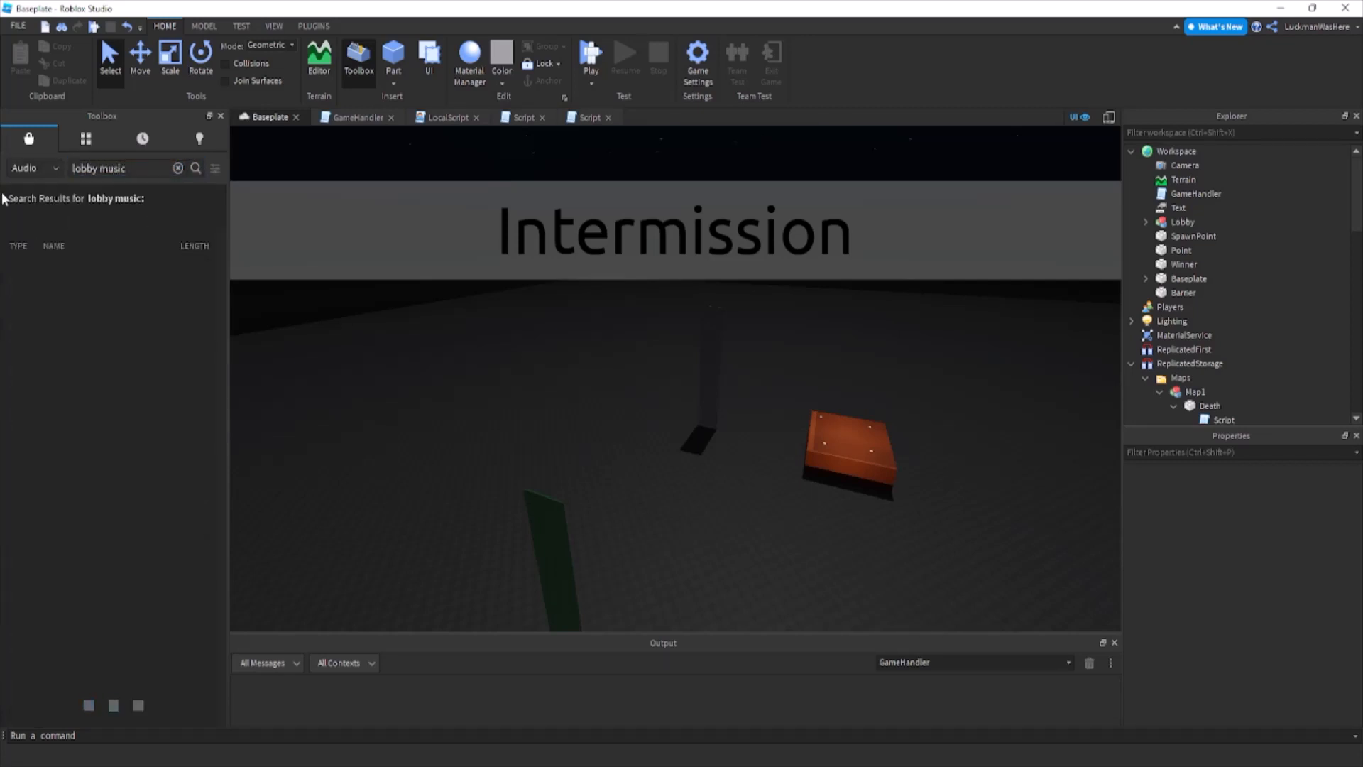
click(21, 266)
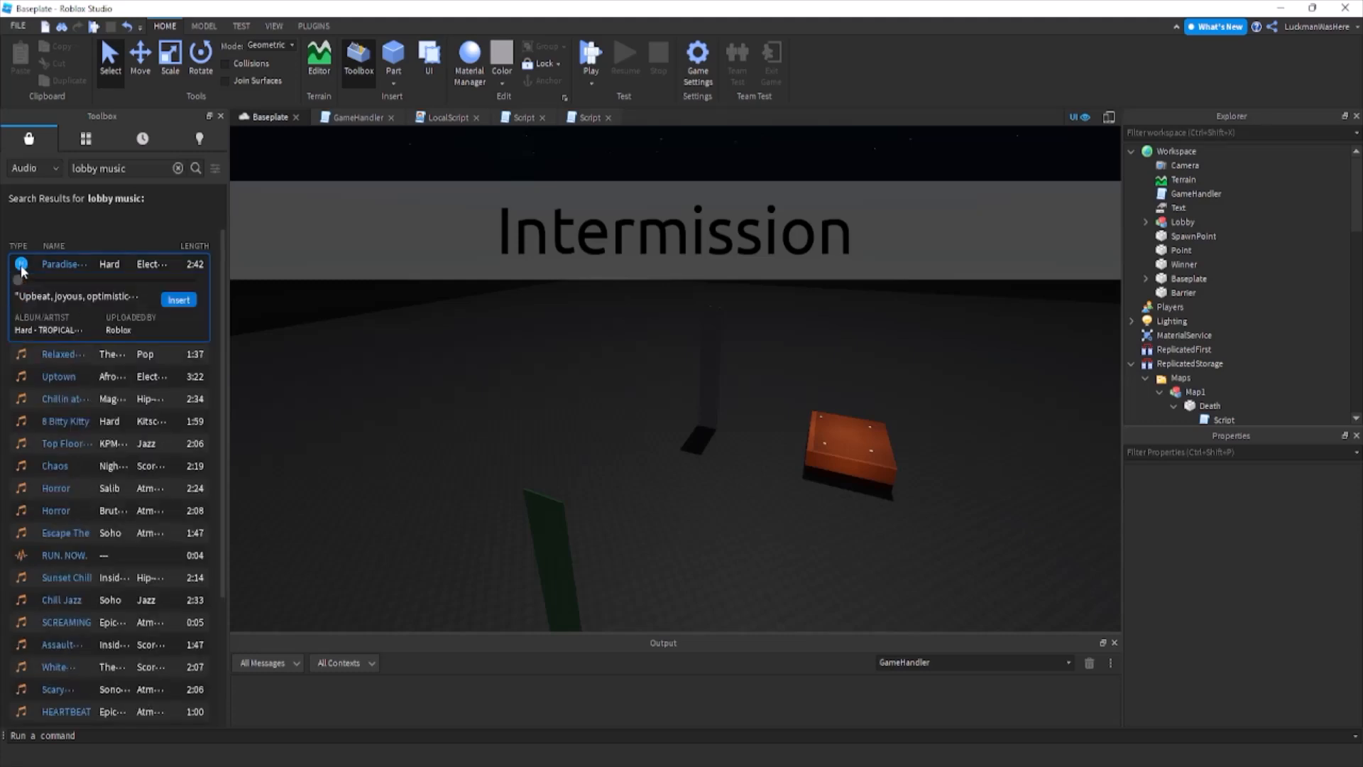
Preview the Relaxed Scene track, insert it into Workspace and rename the sound Lobby.
click(22, 354)
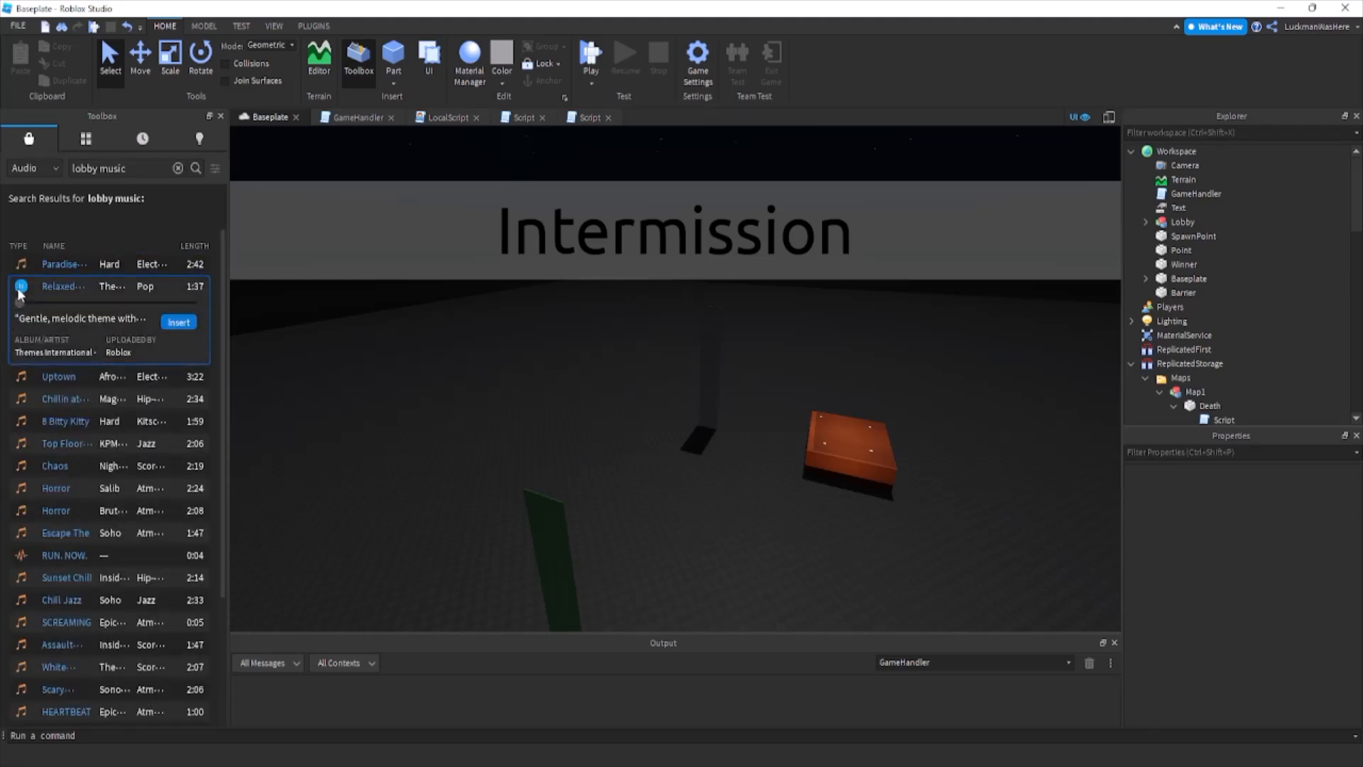
click(175, 324)
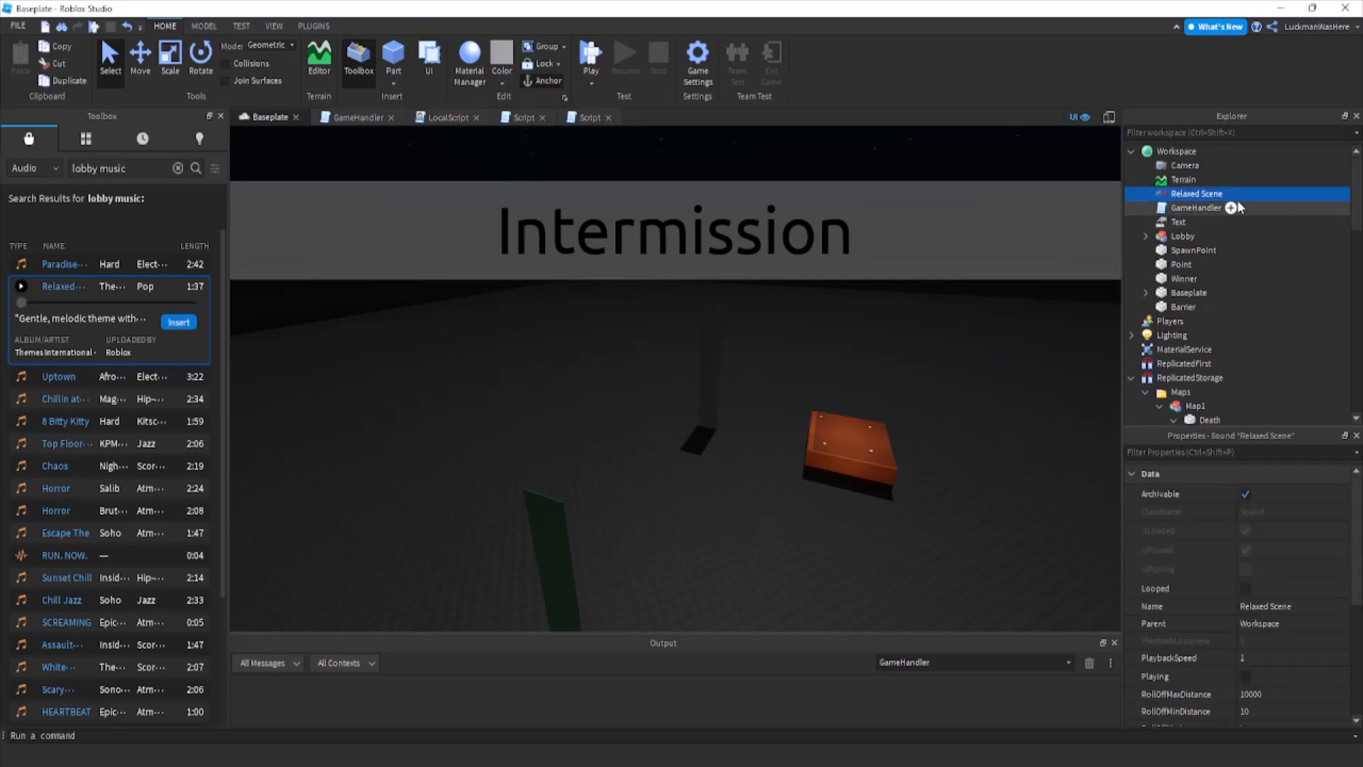
click(1199, 221)
double_click(1194, 200)
text(Lobby)
key(Return)
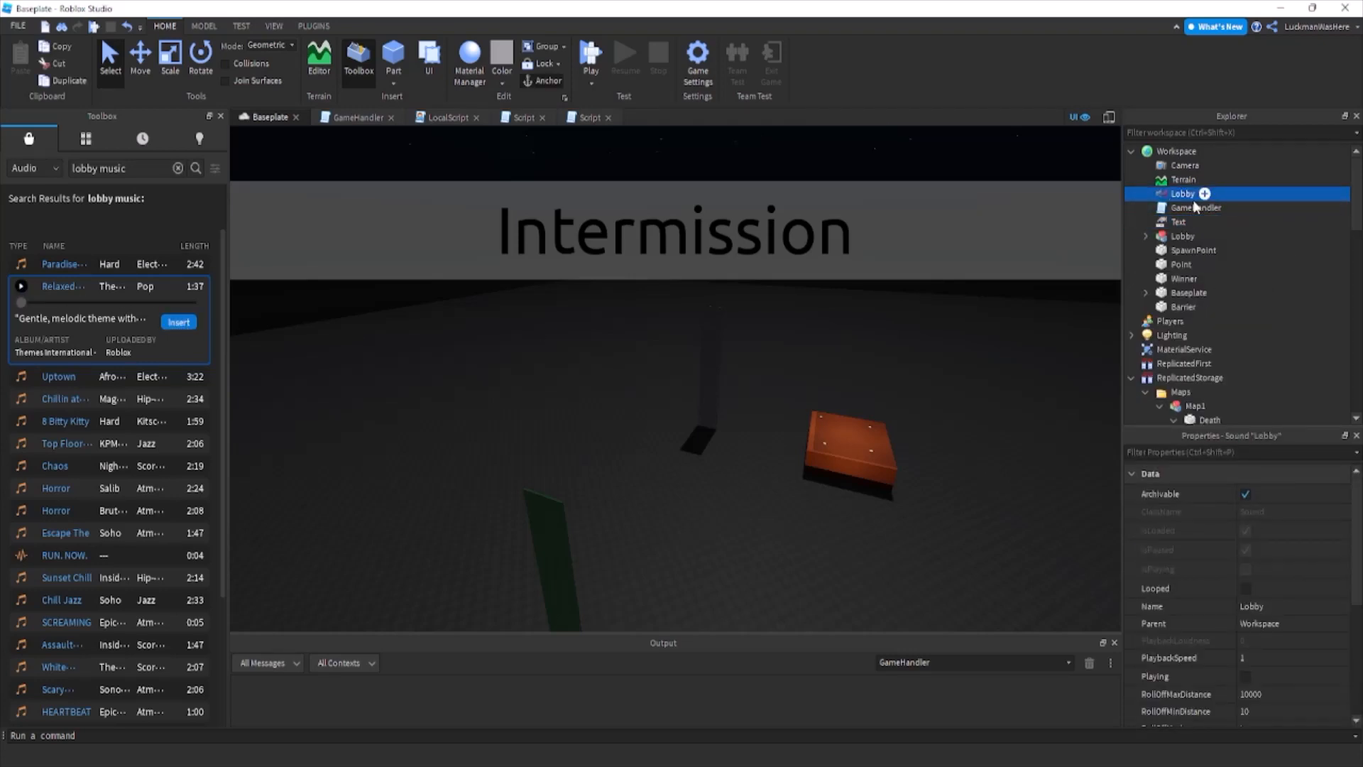
Search the Toolbox's audio for "action music" and preview the first track.
drag(83, 168, 72, 168)
text(actu)
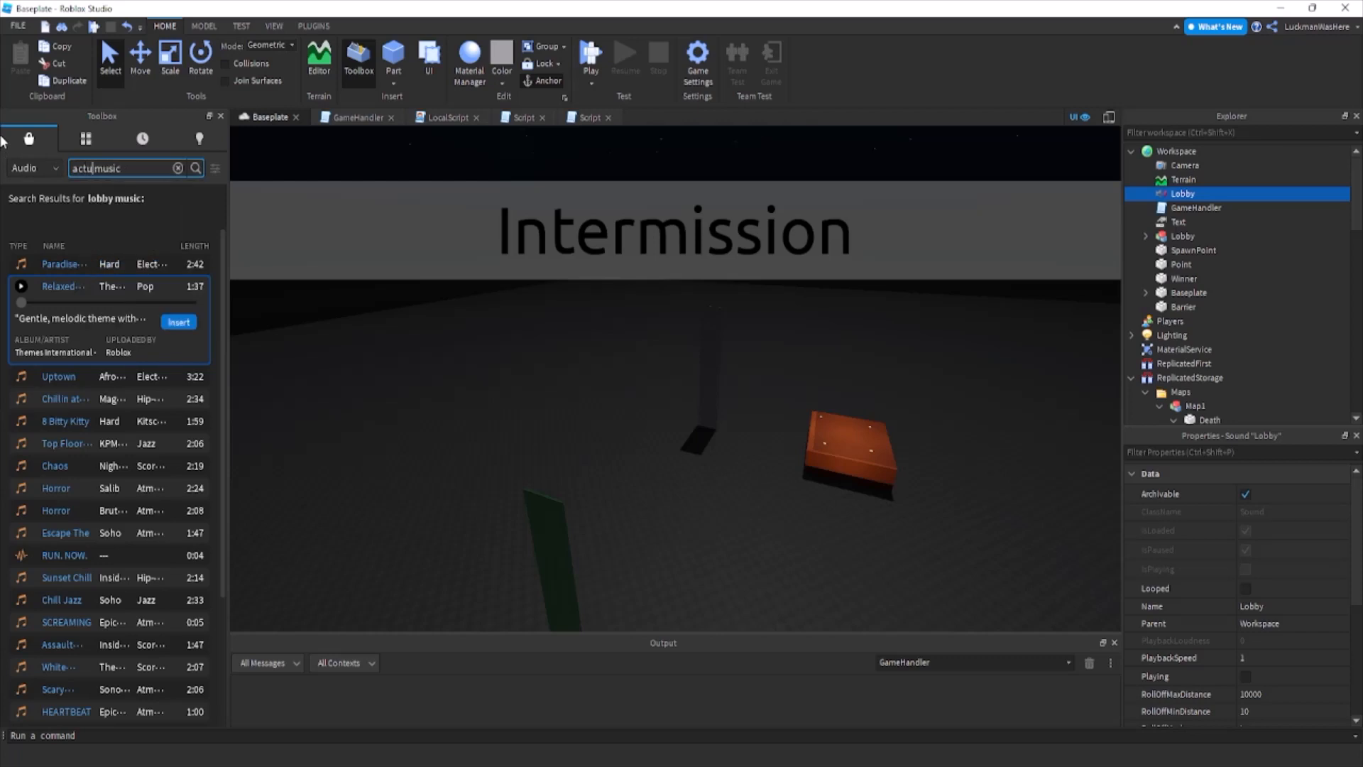
text(uctin)
key(Return)
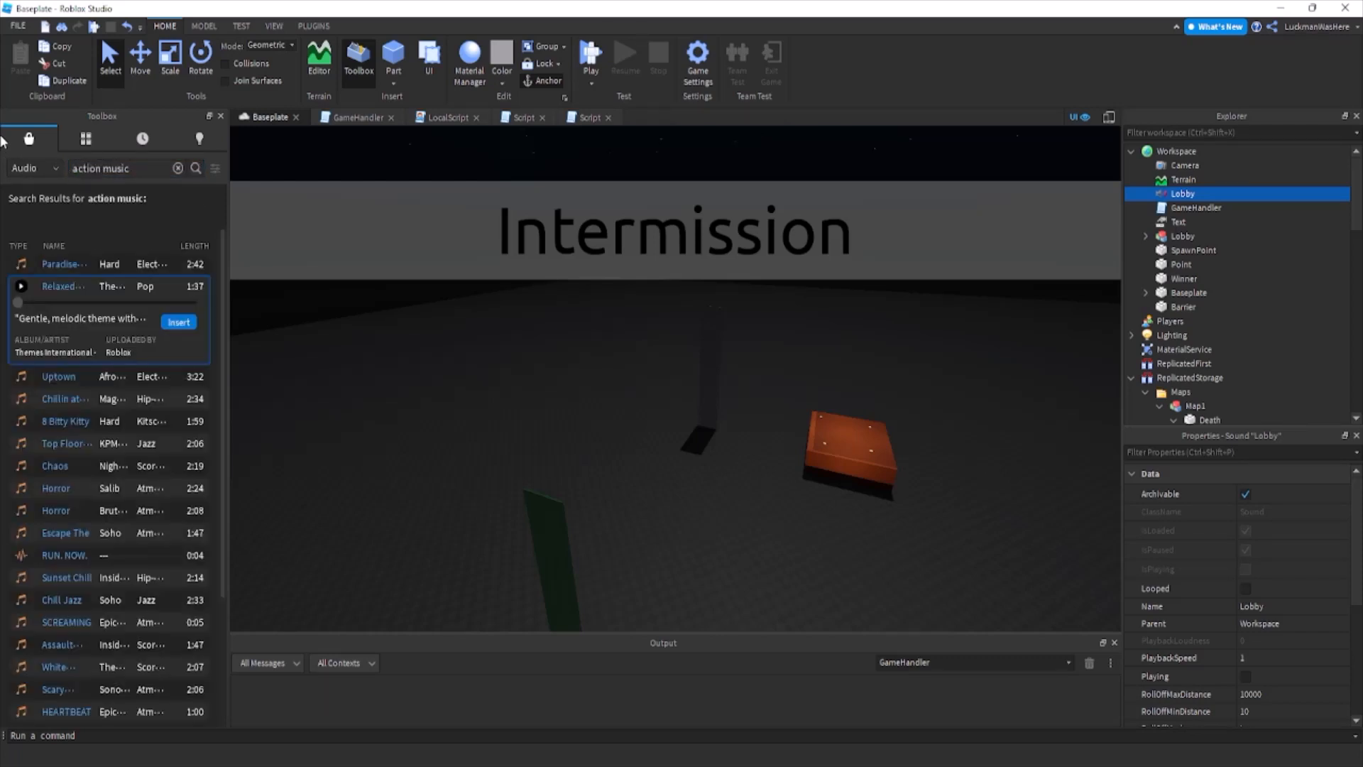
click(197, 169)
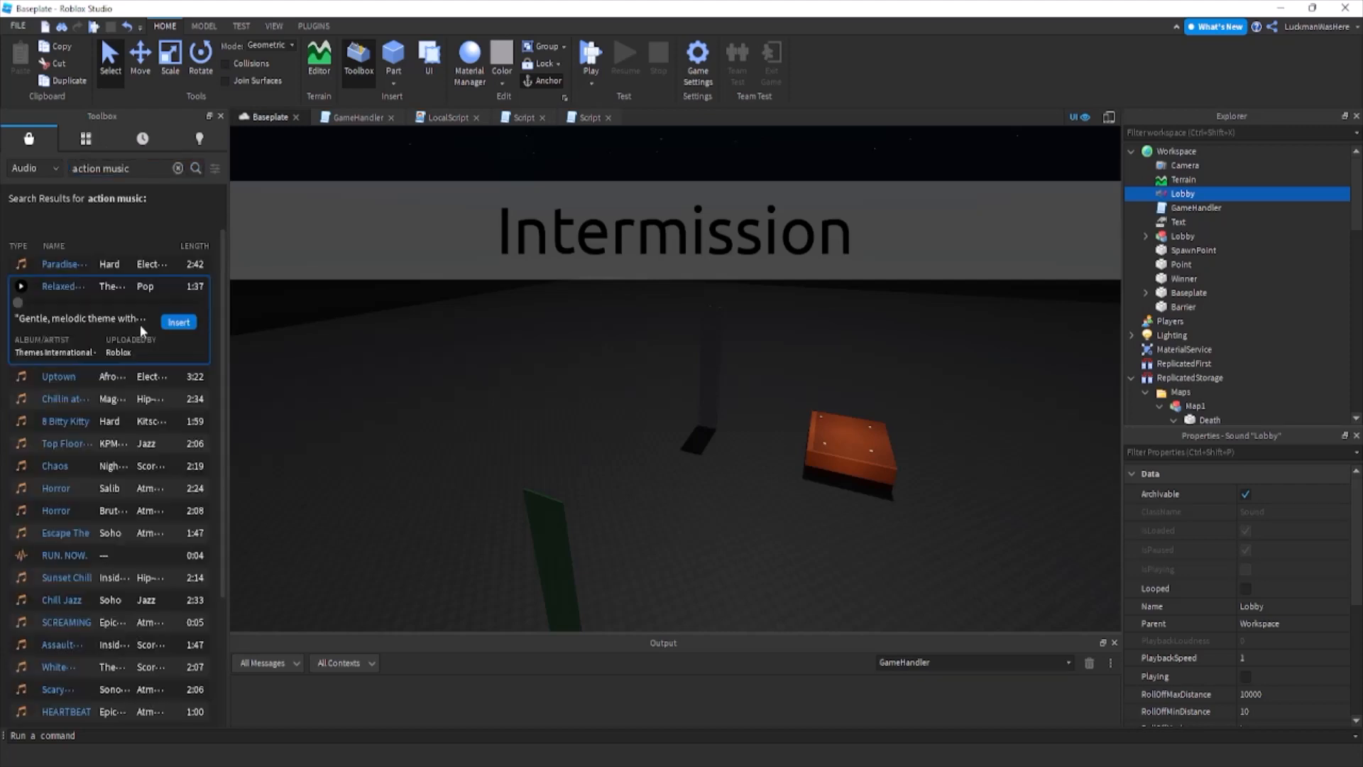
click(24, 264)
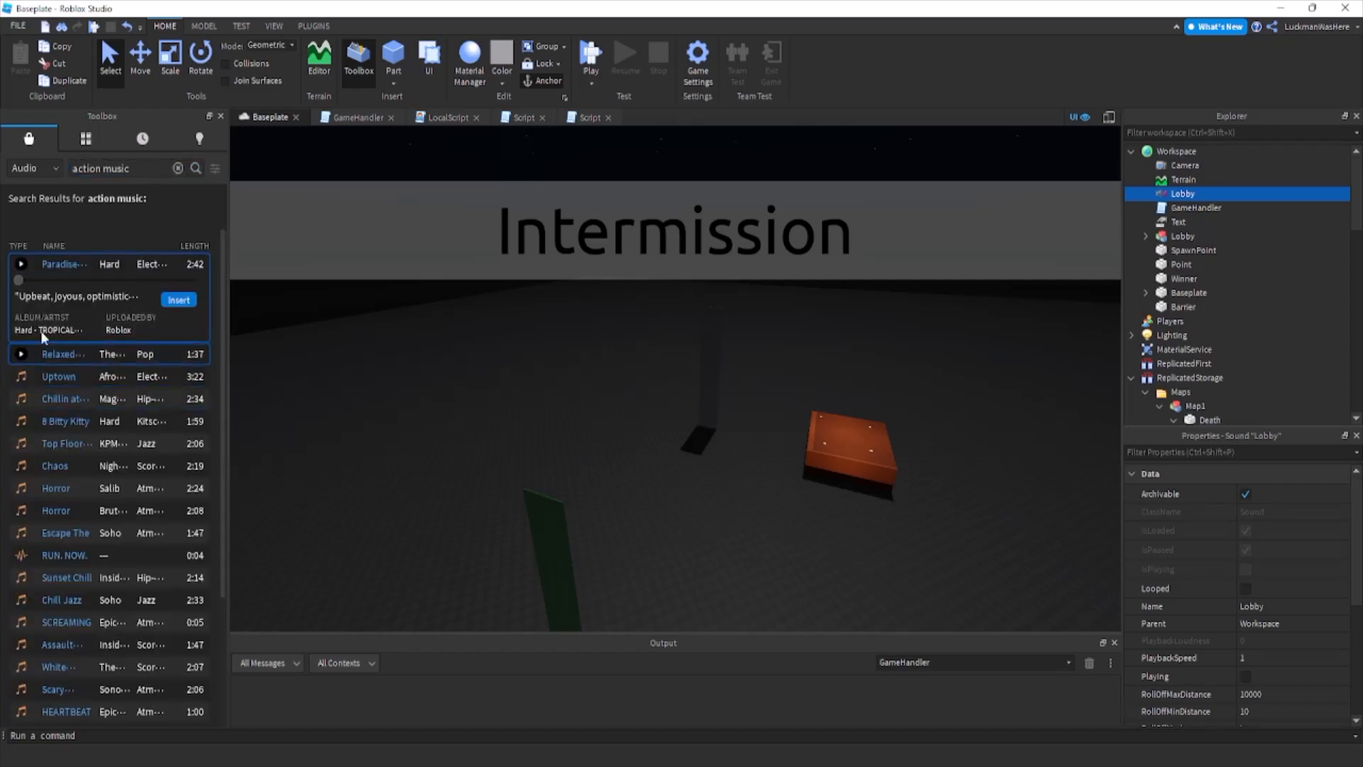
drag(139, 169, 5, 197)
key(Return)
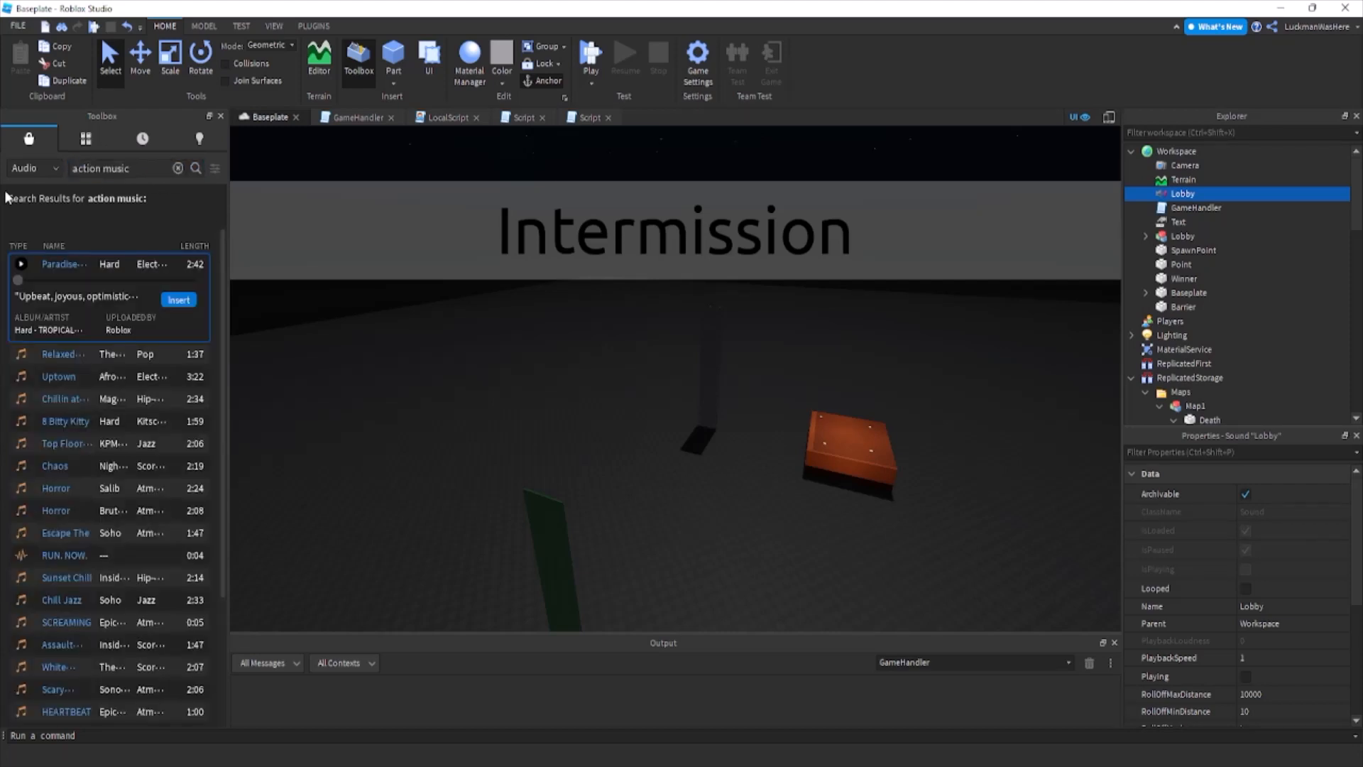
Reopen the Toolbox on the audio category and preview the Uptown, Chaos, Horror and Assault tracks.
click(220, 116)
click(359, 60)
click(27, 168)
click(27, 205)
click(27, 168)
click(23, 223)
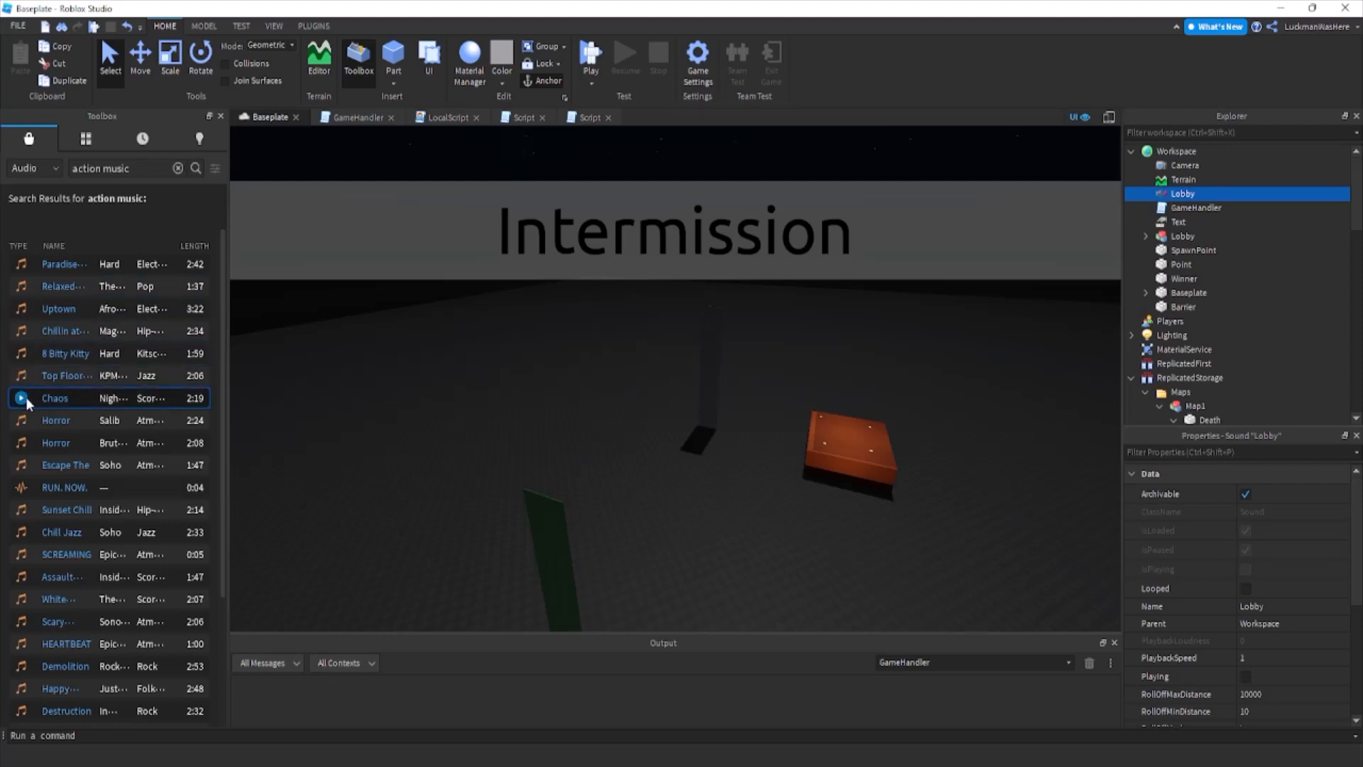
click(20, 311)
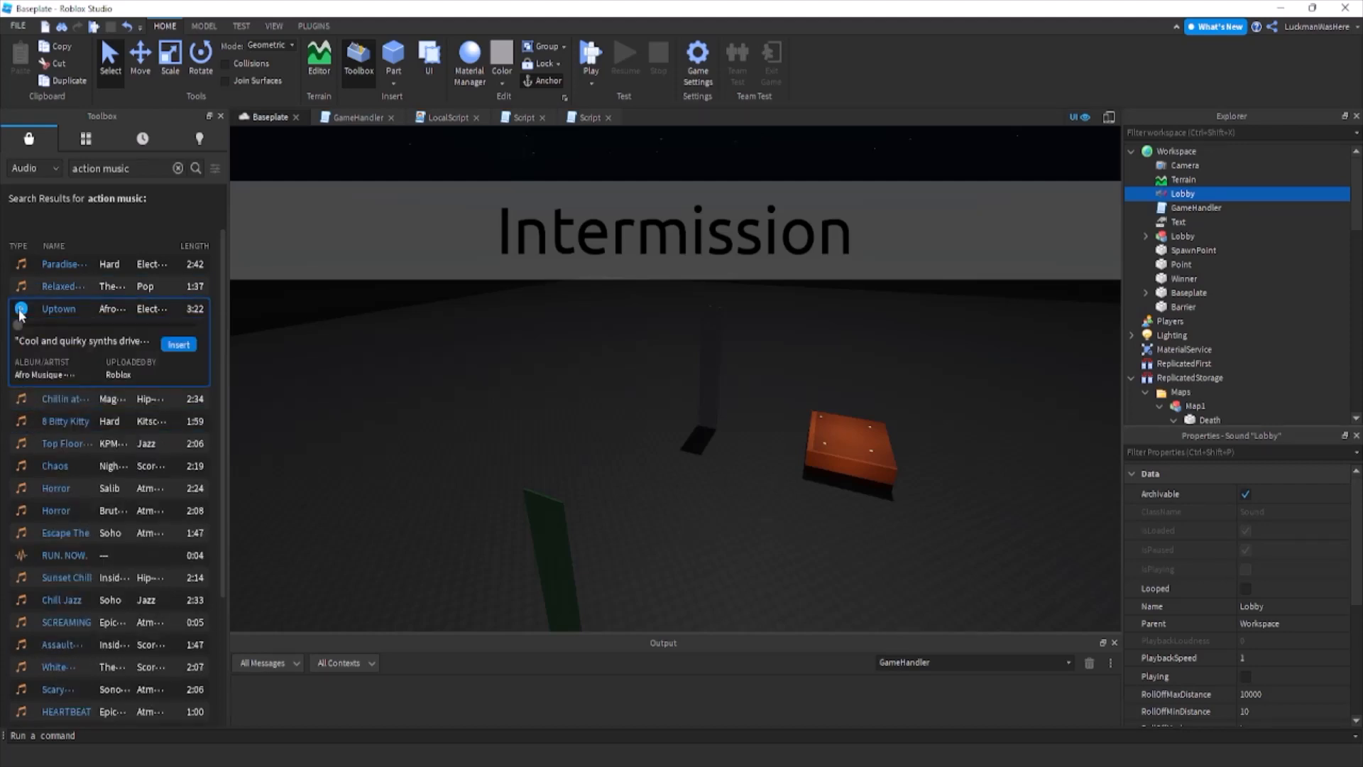
click(29, 467)
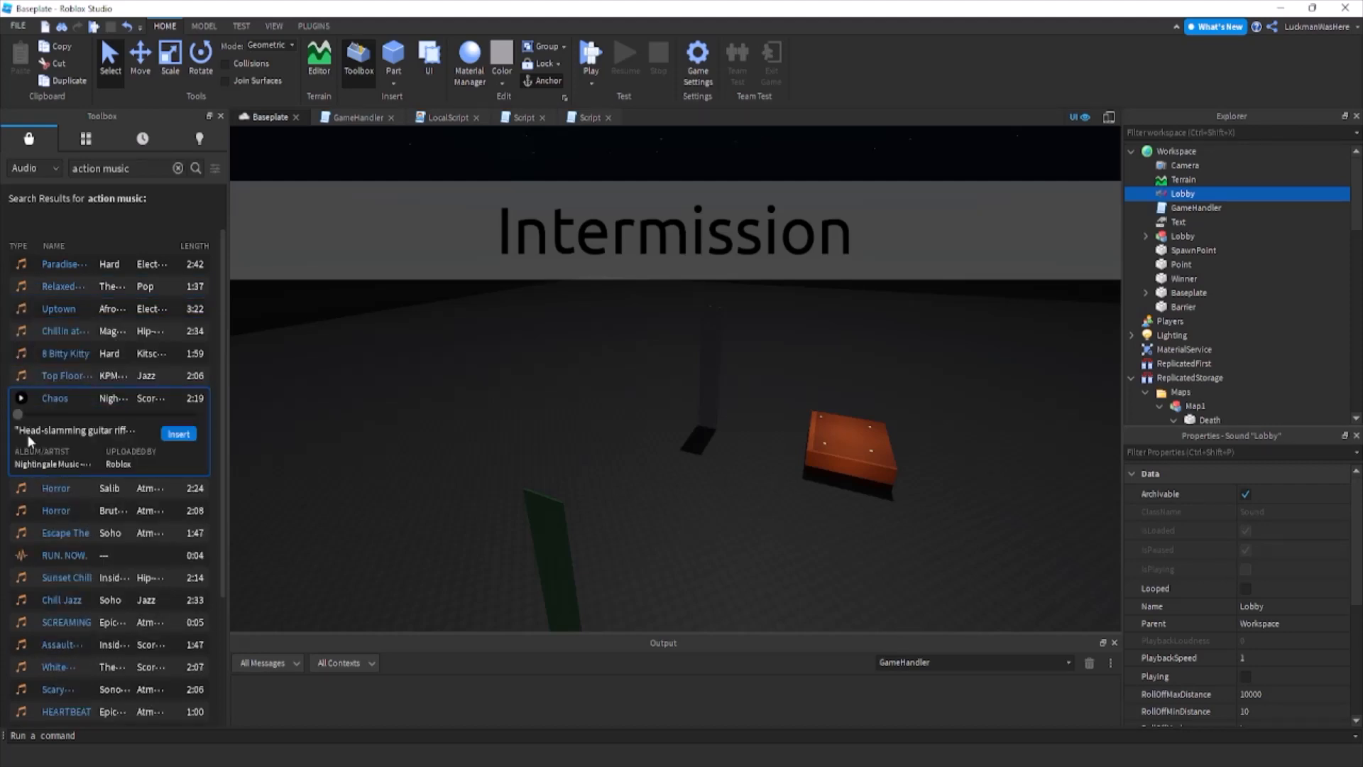
click(21, 404)
click(21, 403)
click(21, 493)
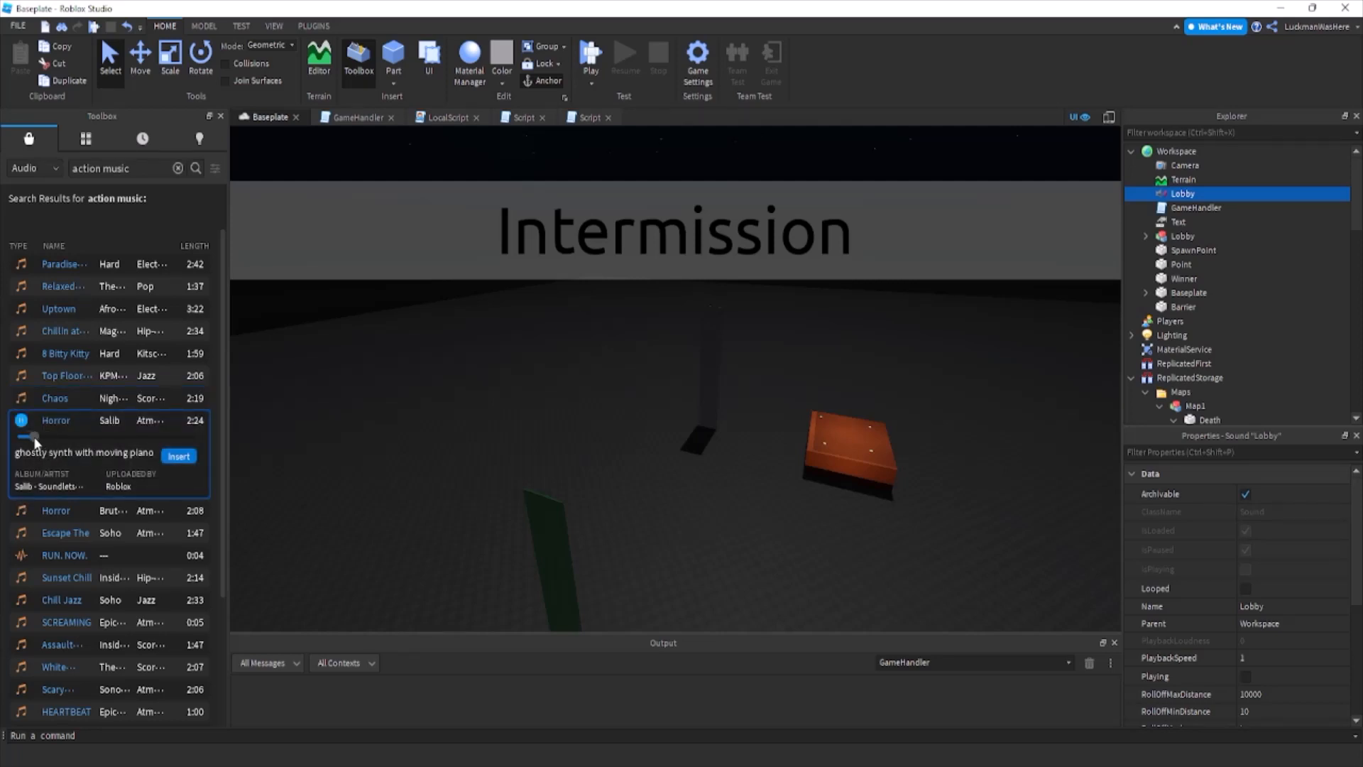
click(21, 645)
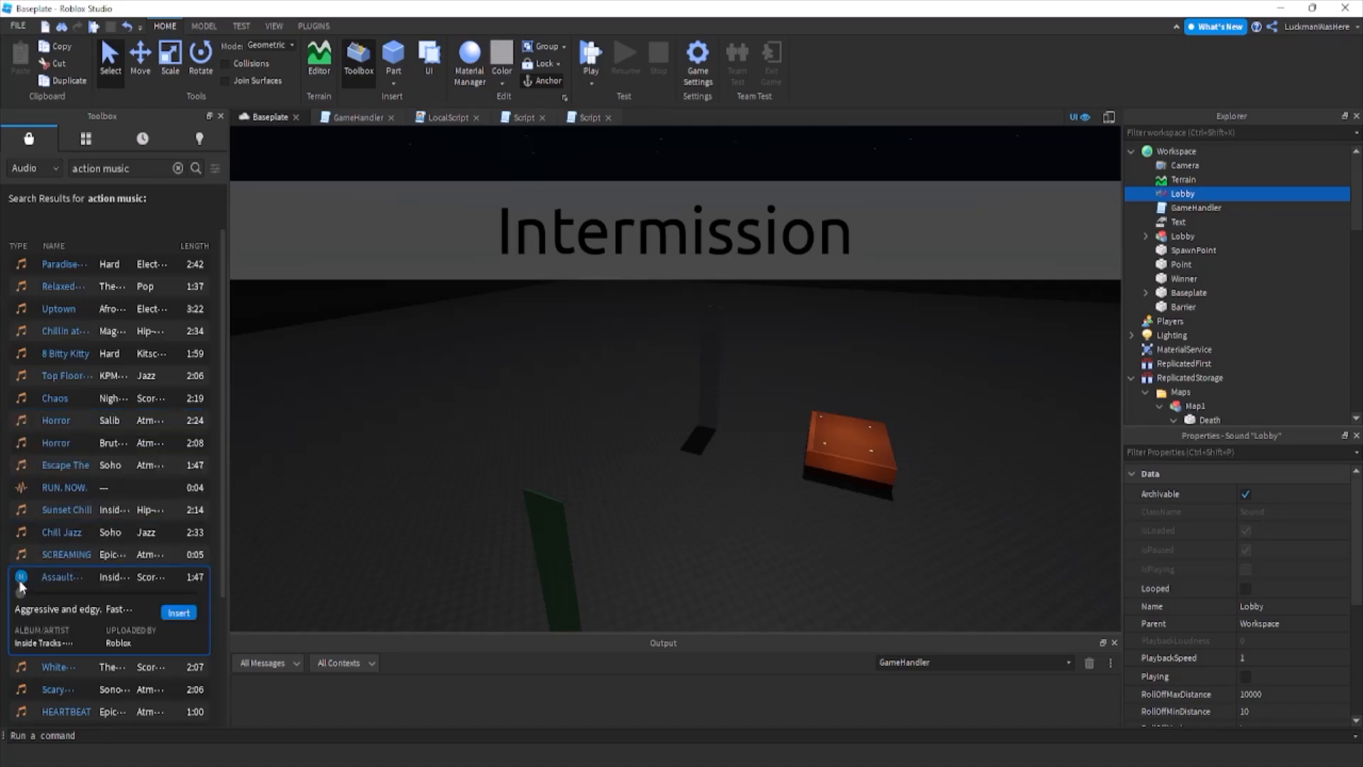
Insert the Assault Complex track directly under Workspace and rename the sound Game.
click(186, 610)
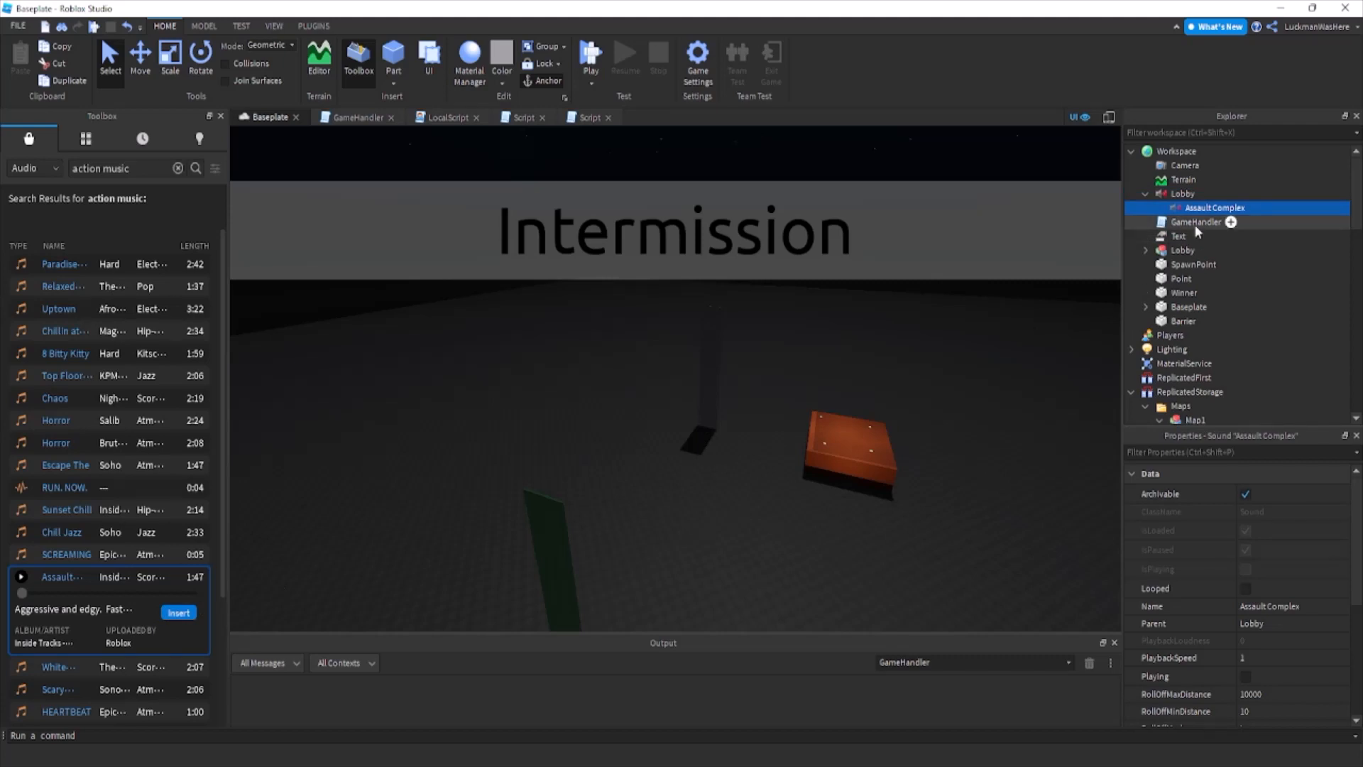
drag(1207, 208, 1192, 152)
double_click(1193, 194)
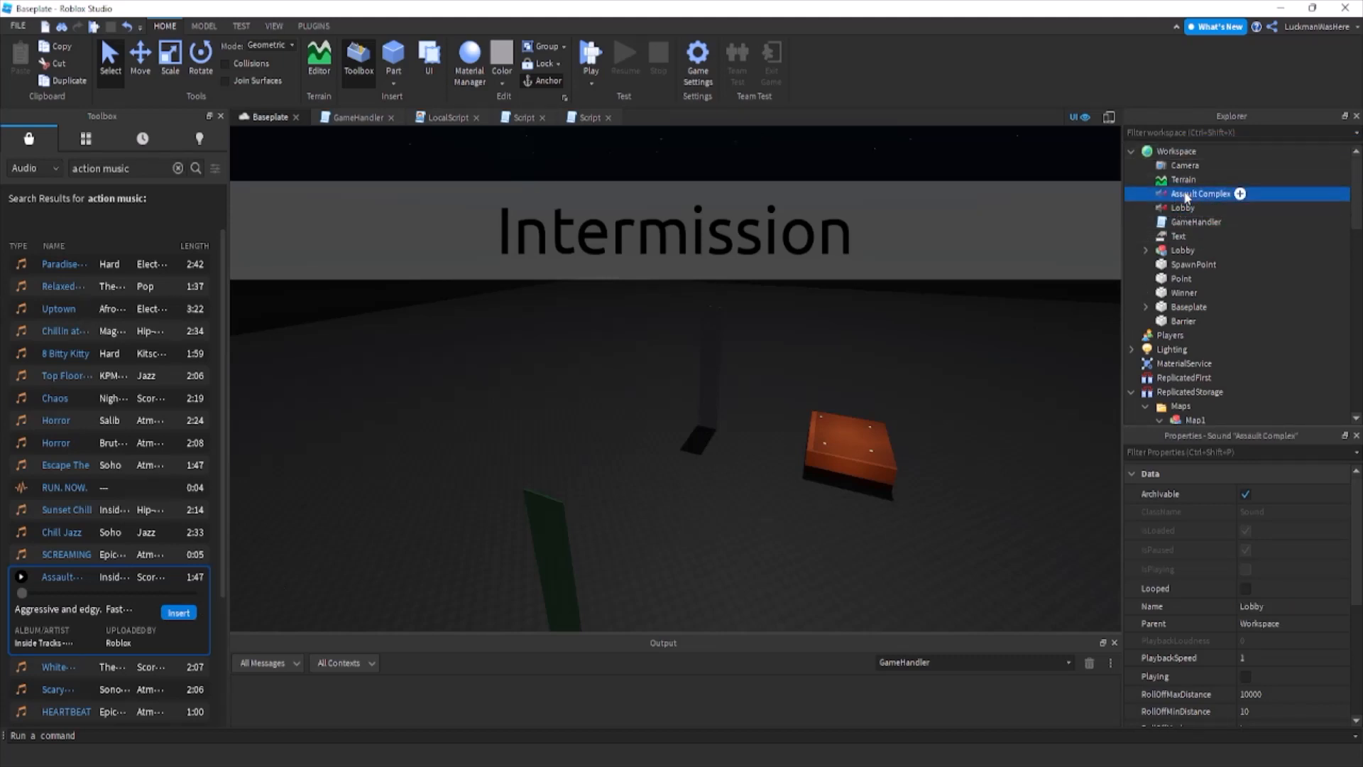
text(Gane)
key(BackSpace)
key(BackSpace)
text(me)
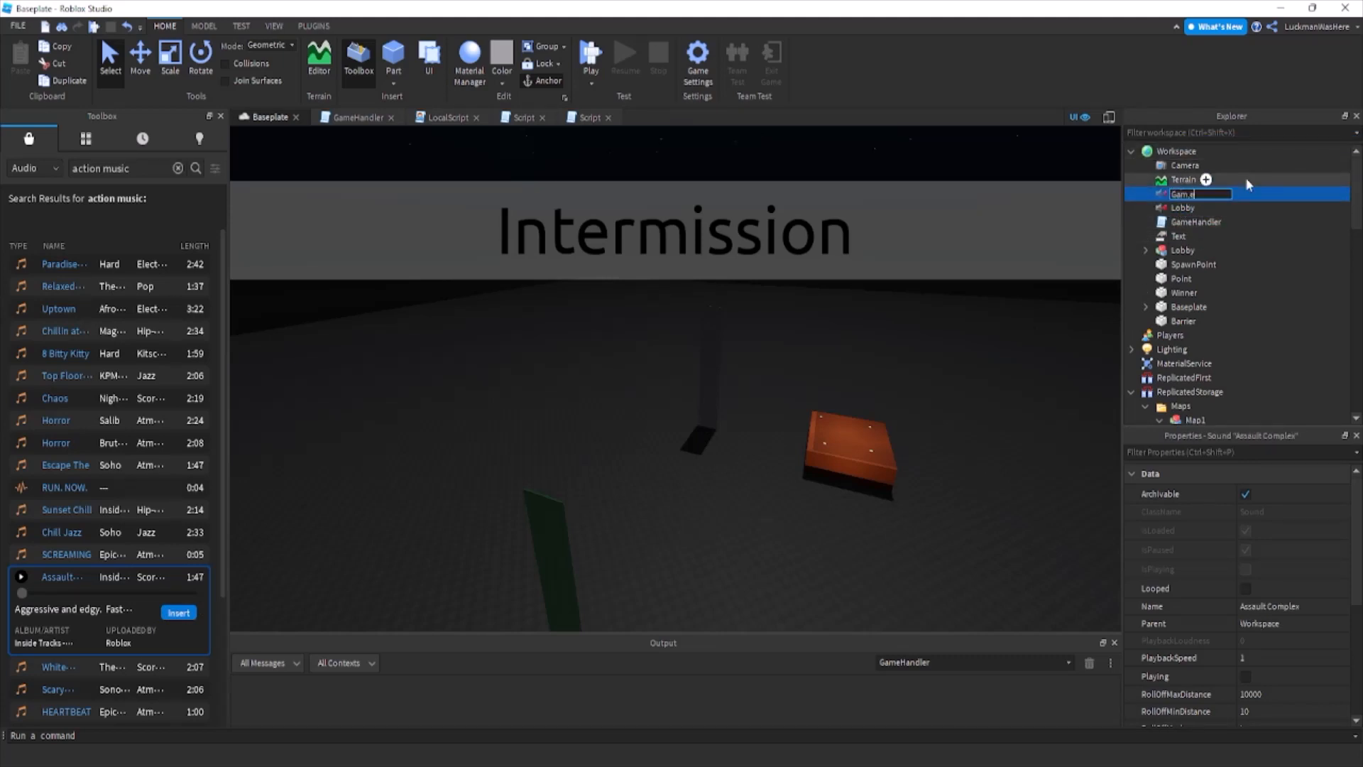
key(Return)
Set the Game sound's Volume property to 0.3.
scroll(1268, 485, down, 4)
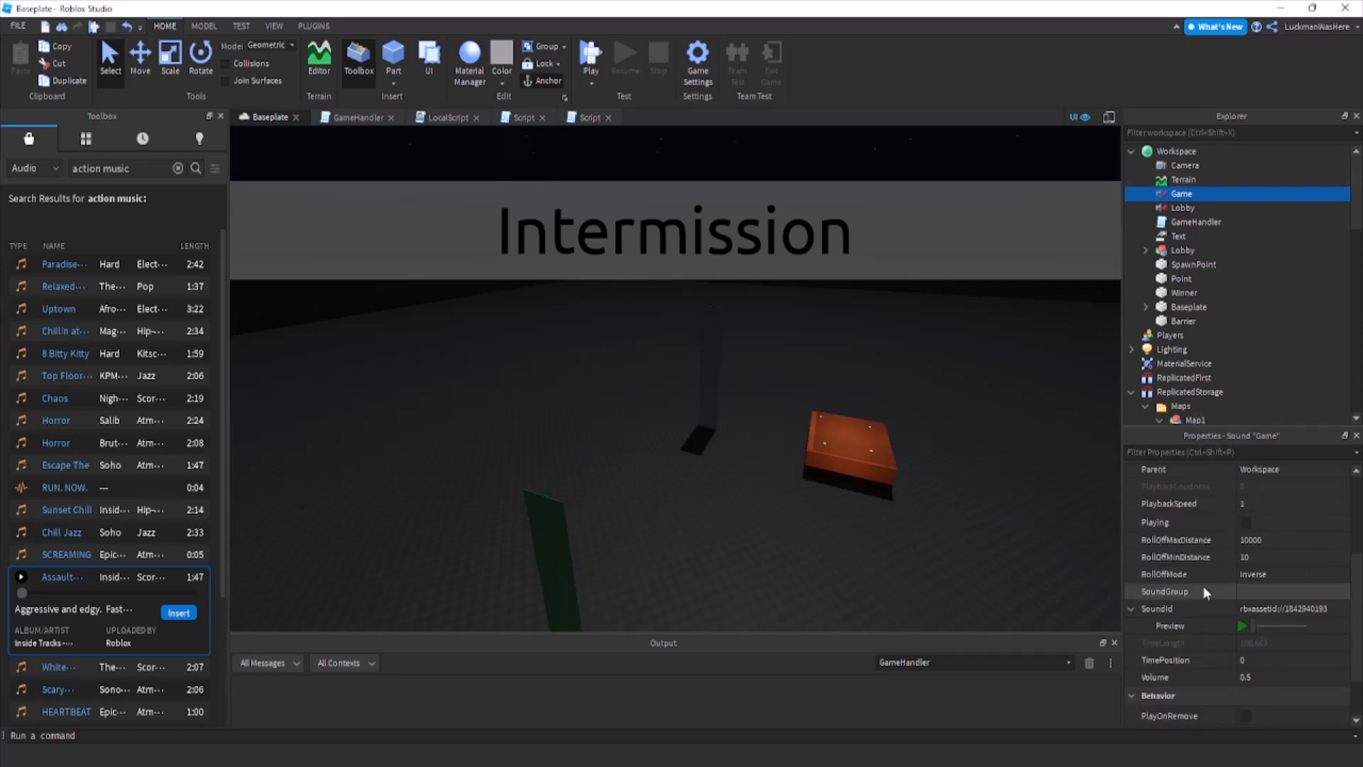
click(1263, 624)
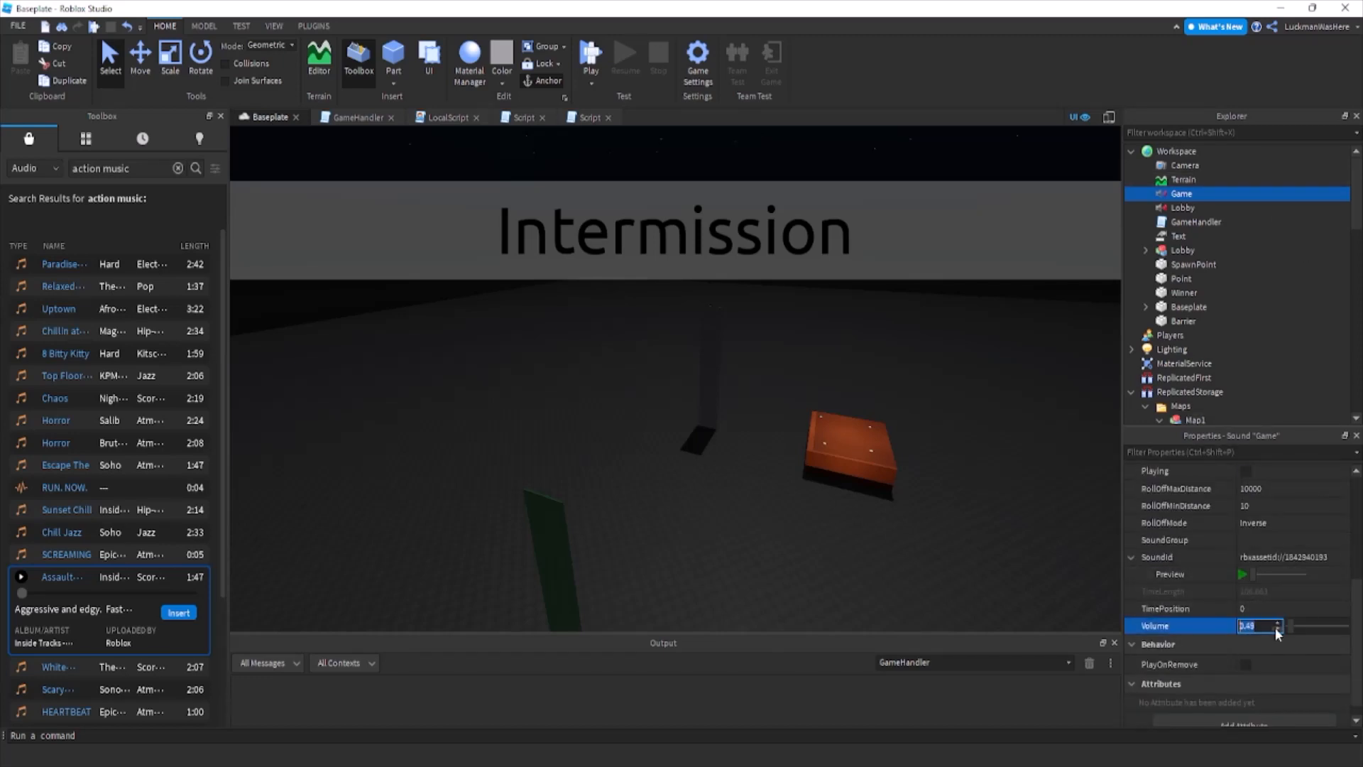
click(1277, 628)
key(BackSpace)
key(BackSpace)
text(3)
key(Return)
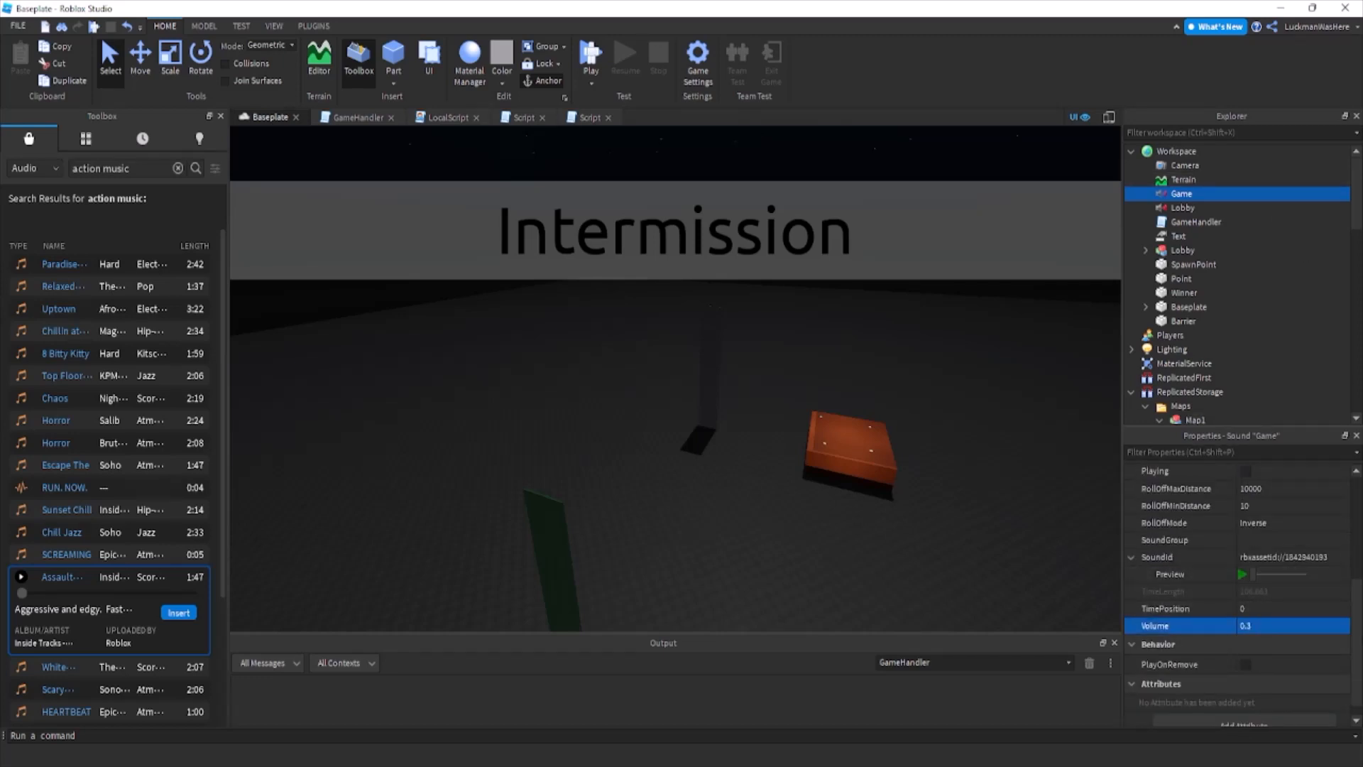
In GameHandler's gameStart function, add game.Workspace.Game:Play() below the "The game has started go!!" line.
click(351, 117)
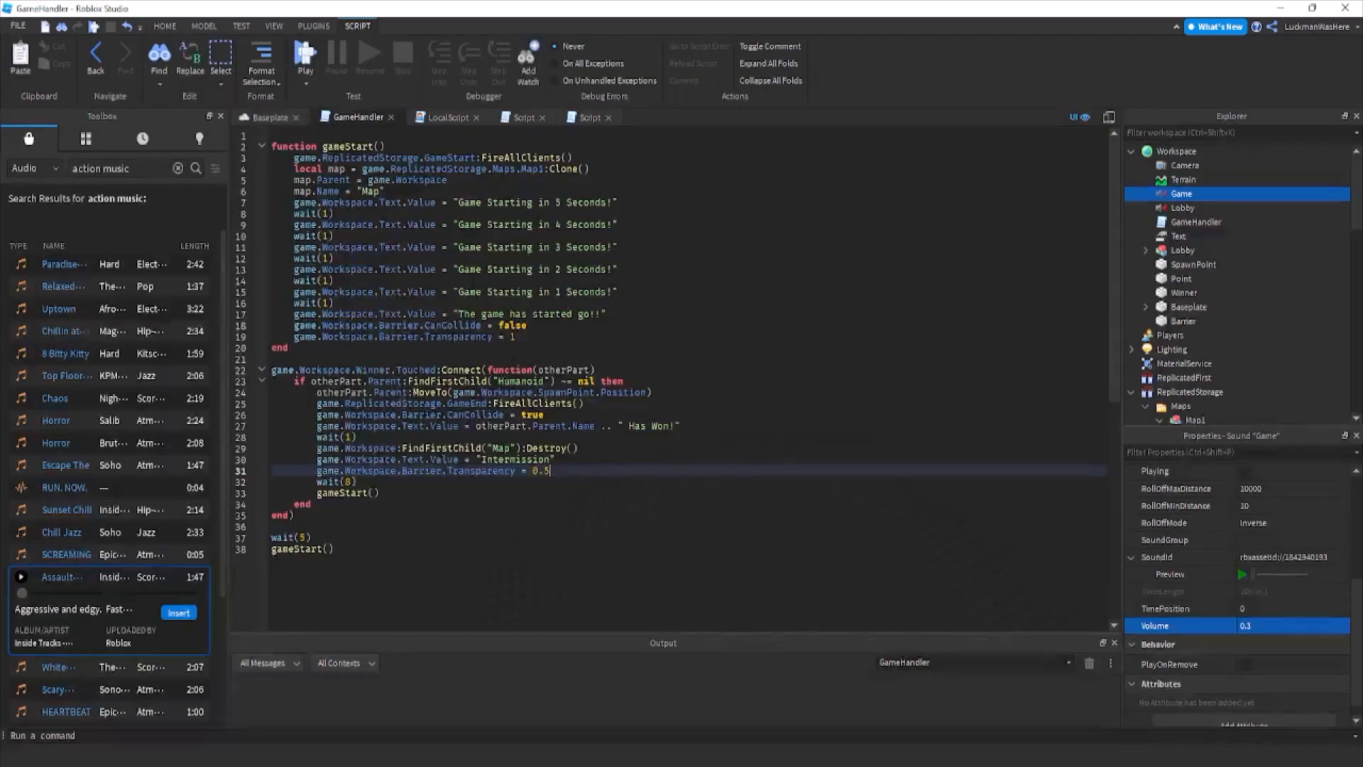
click(550, 334)
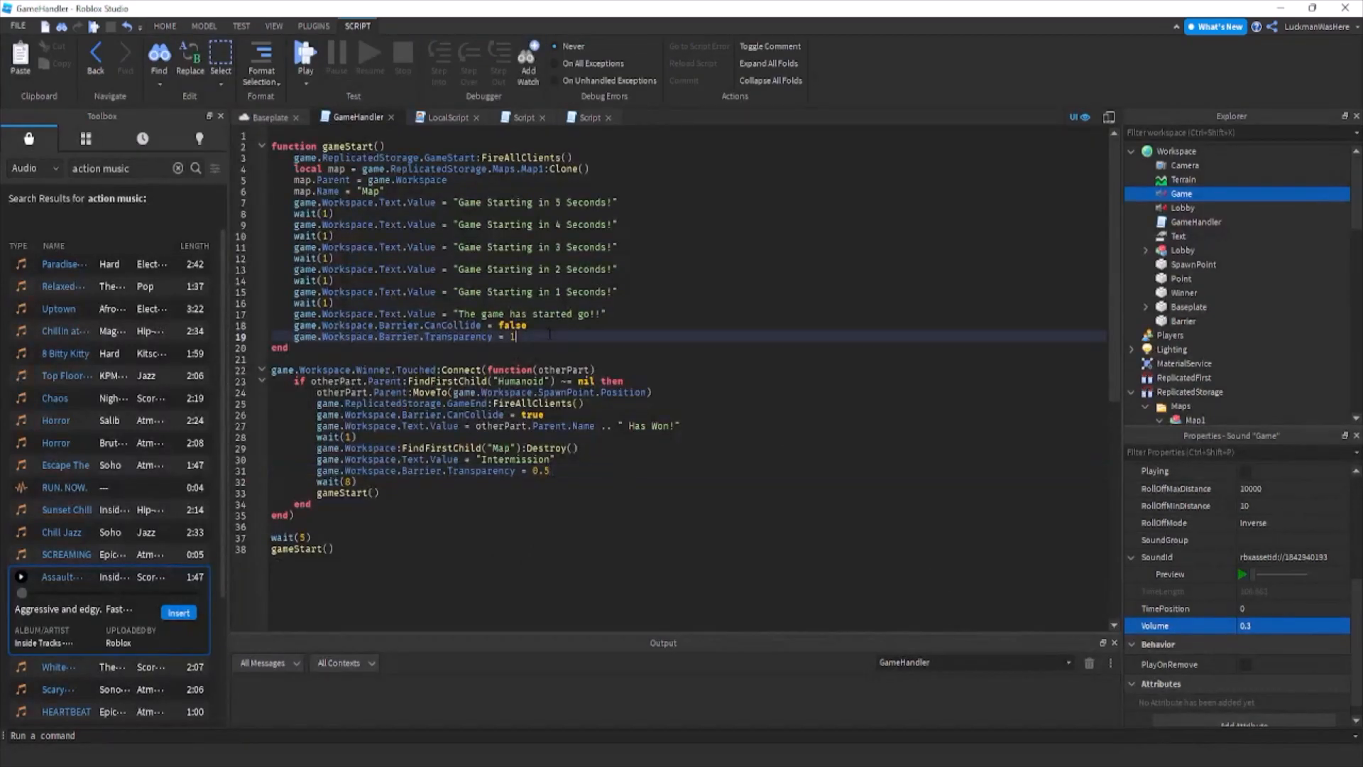
click(642, 312)
key(Return)
text(gaME.W)
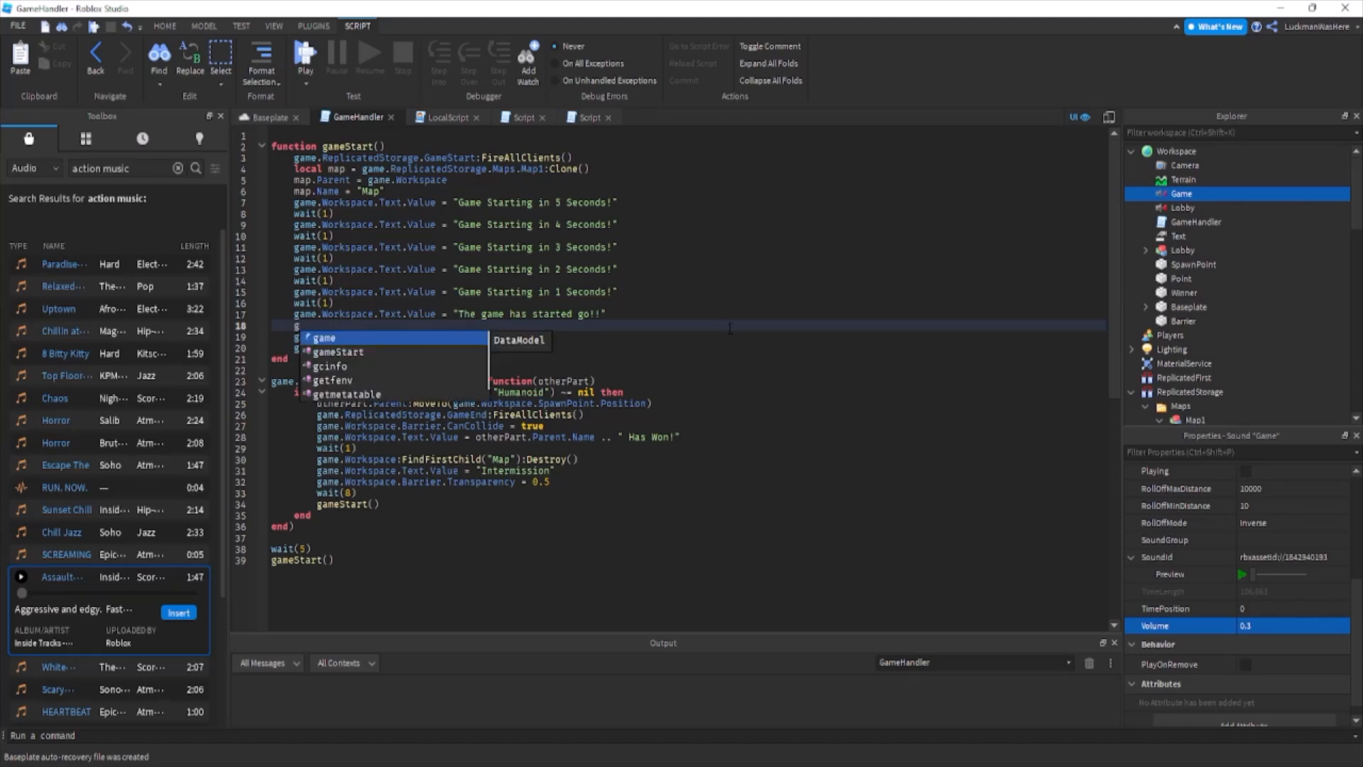
key(BackSpace)
key(BackSpace)
key(BackSpace)
text(me.Workspace.Game)
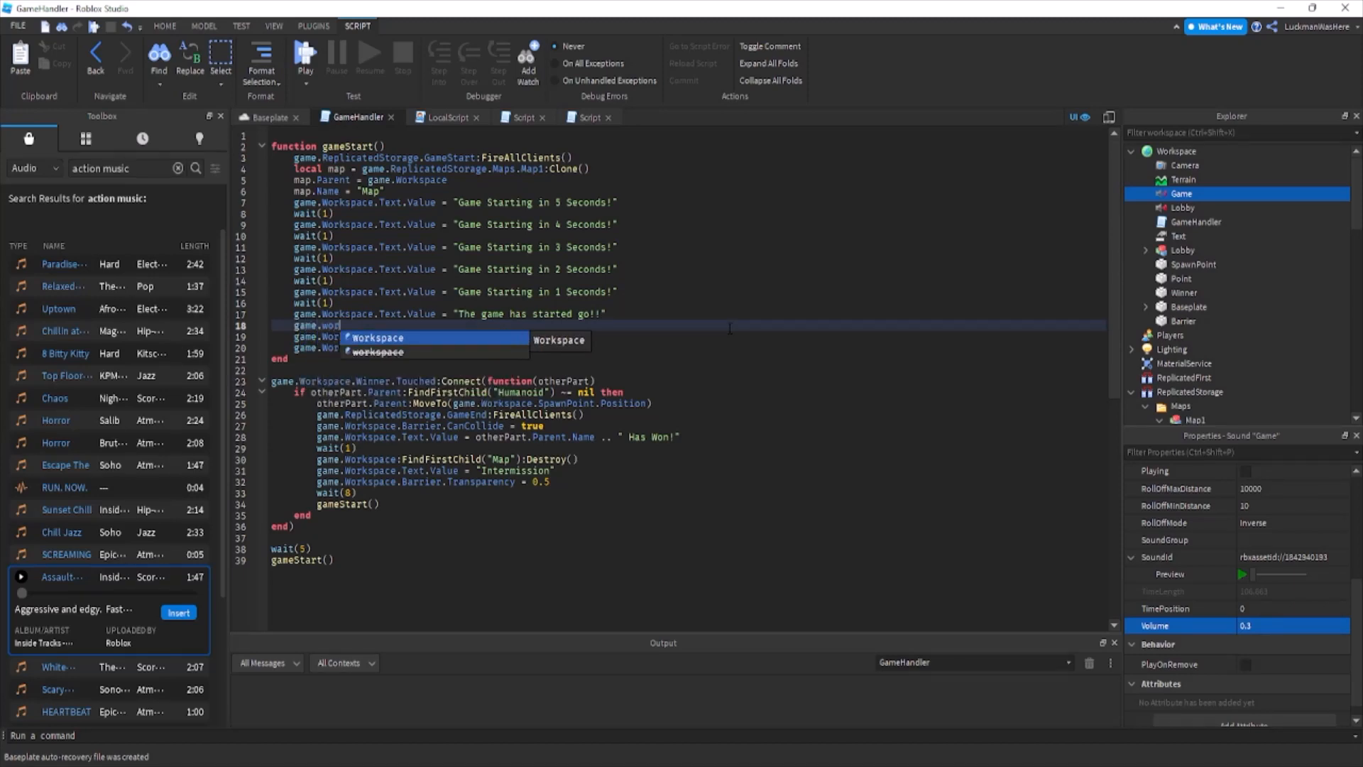
text(:Play())
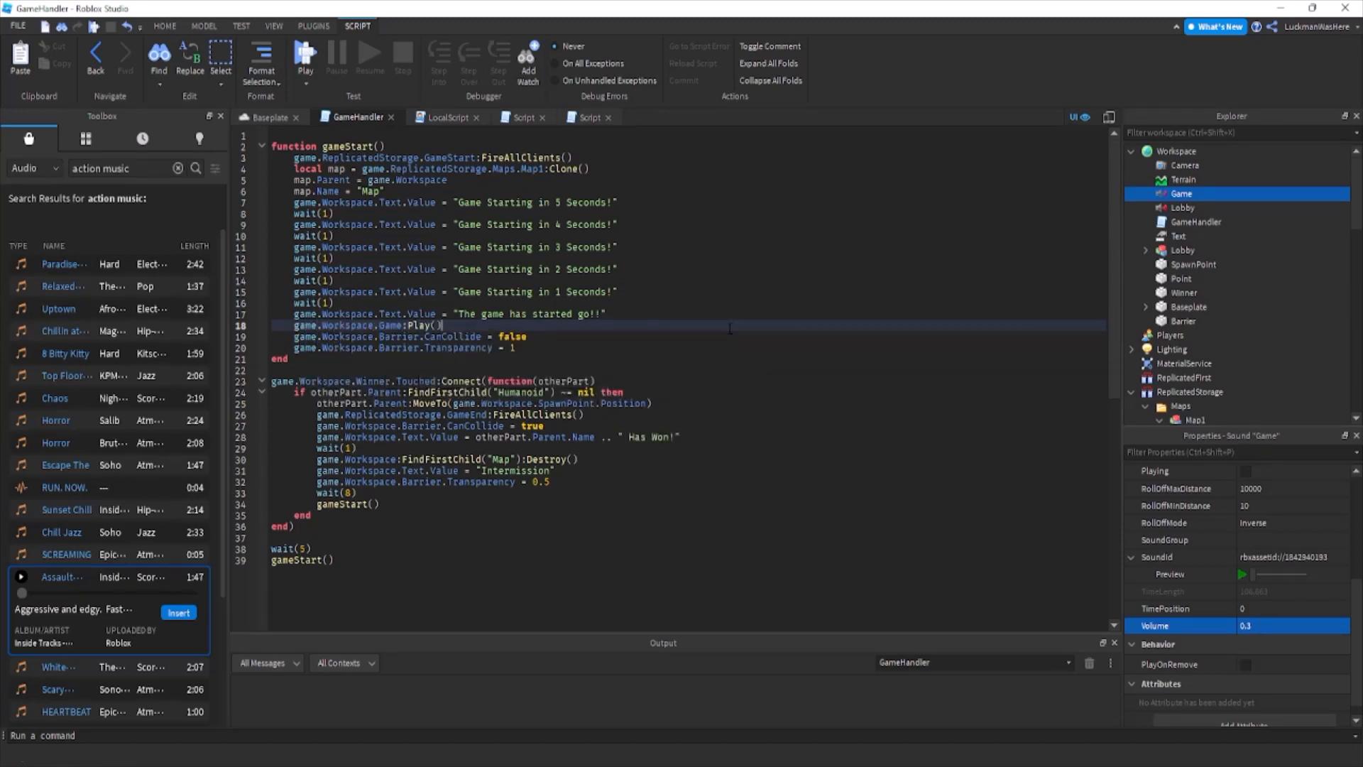
Rename the Lobby sound LobbyMusic and add game.Workspace.LobbyMusic:Play() as the first line inside the Humanoid check of the Winner.Touched function.
click(672, 392)
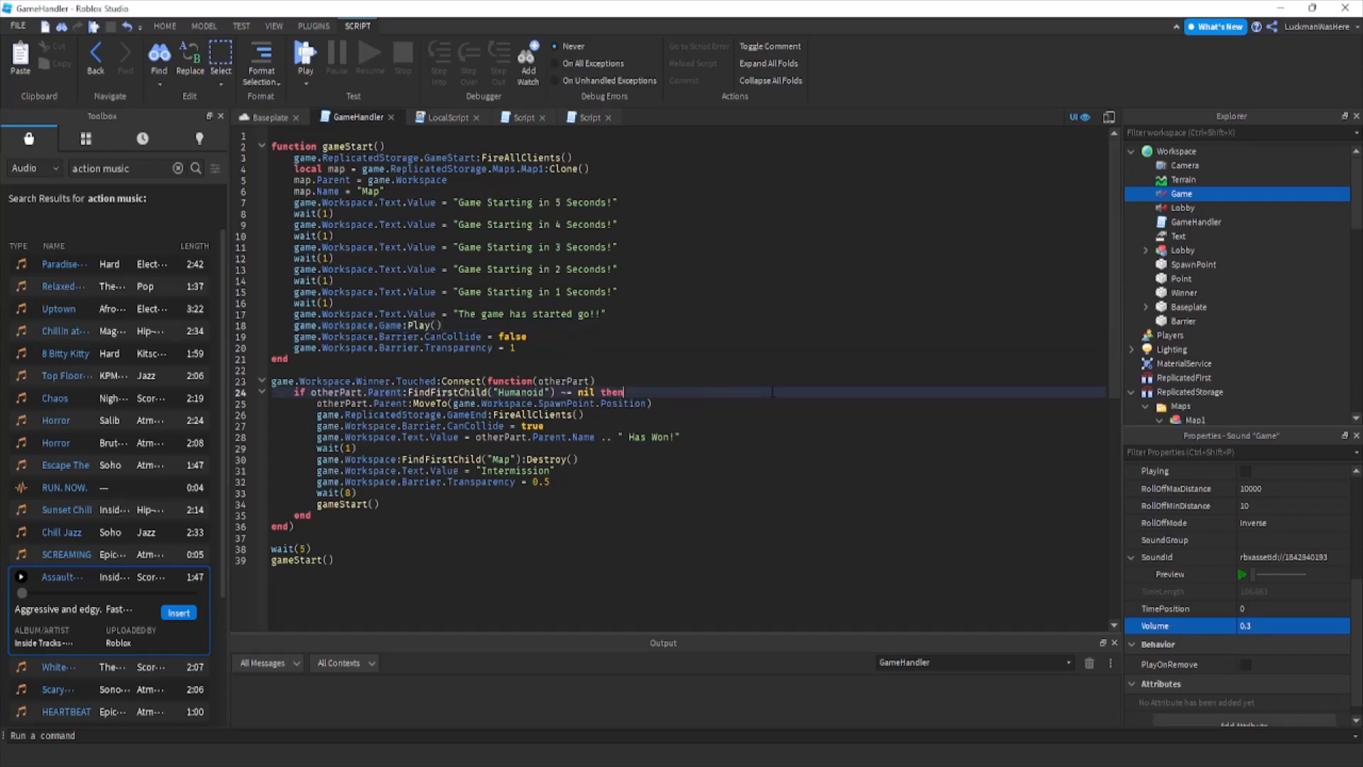
key(Return)
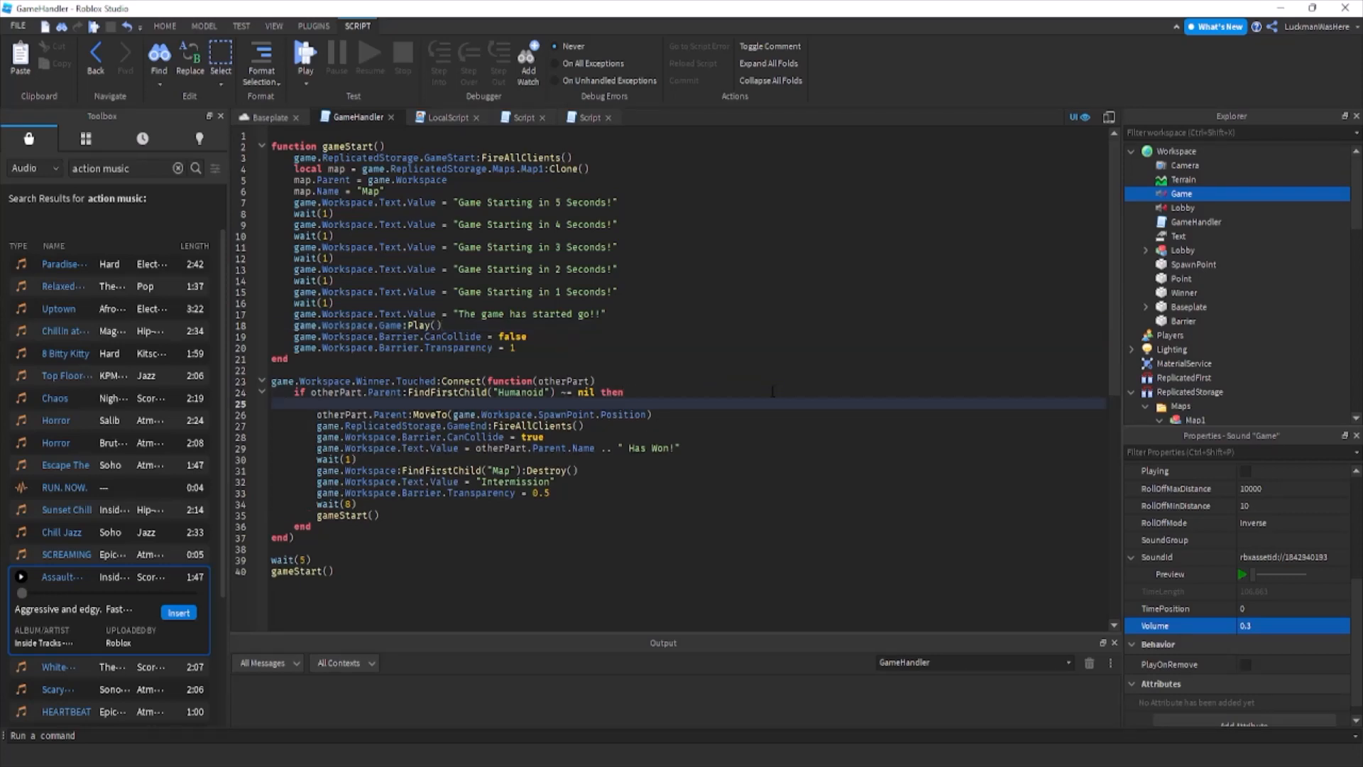
text(game.Workspace.lo)
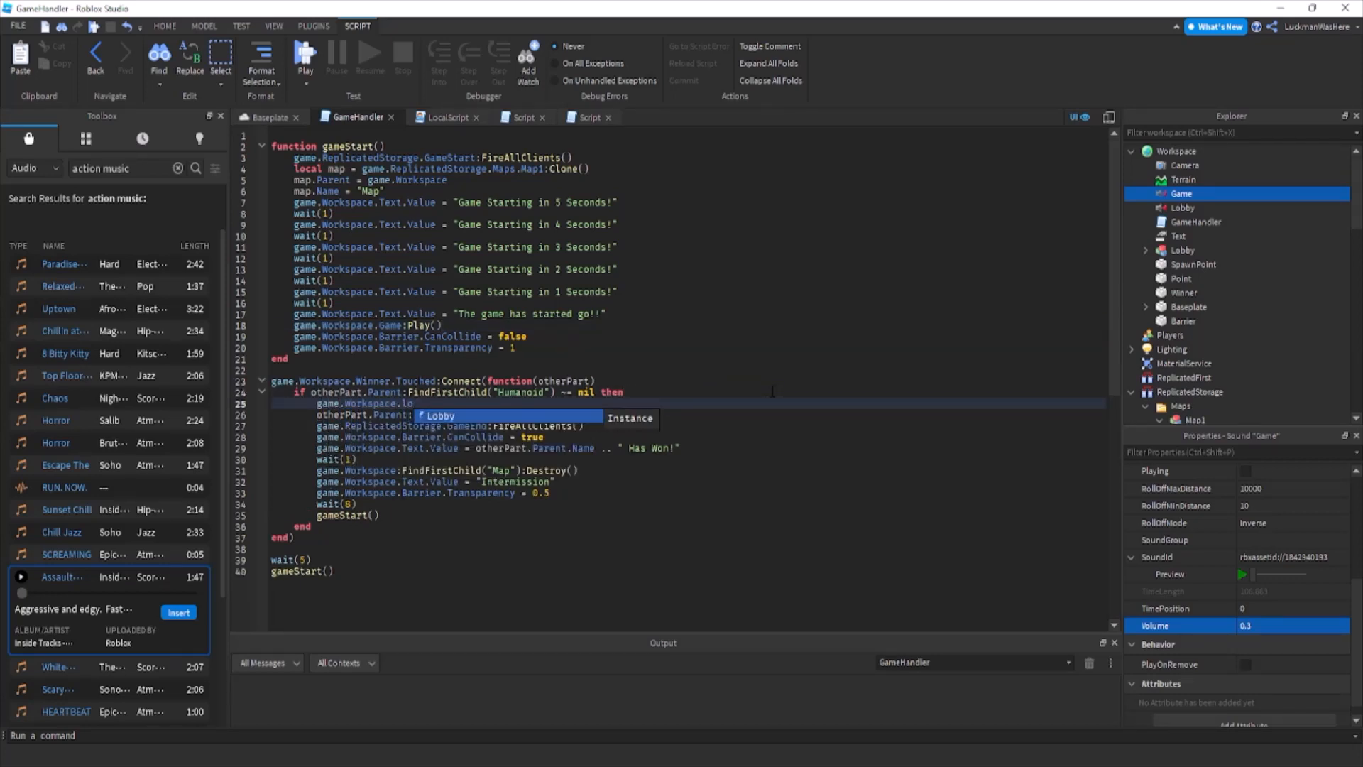
text(by:pl)
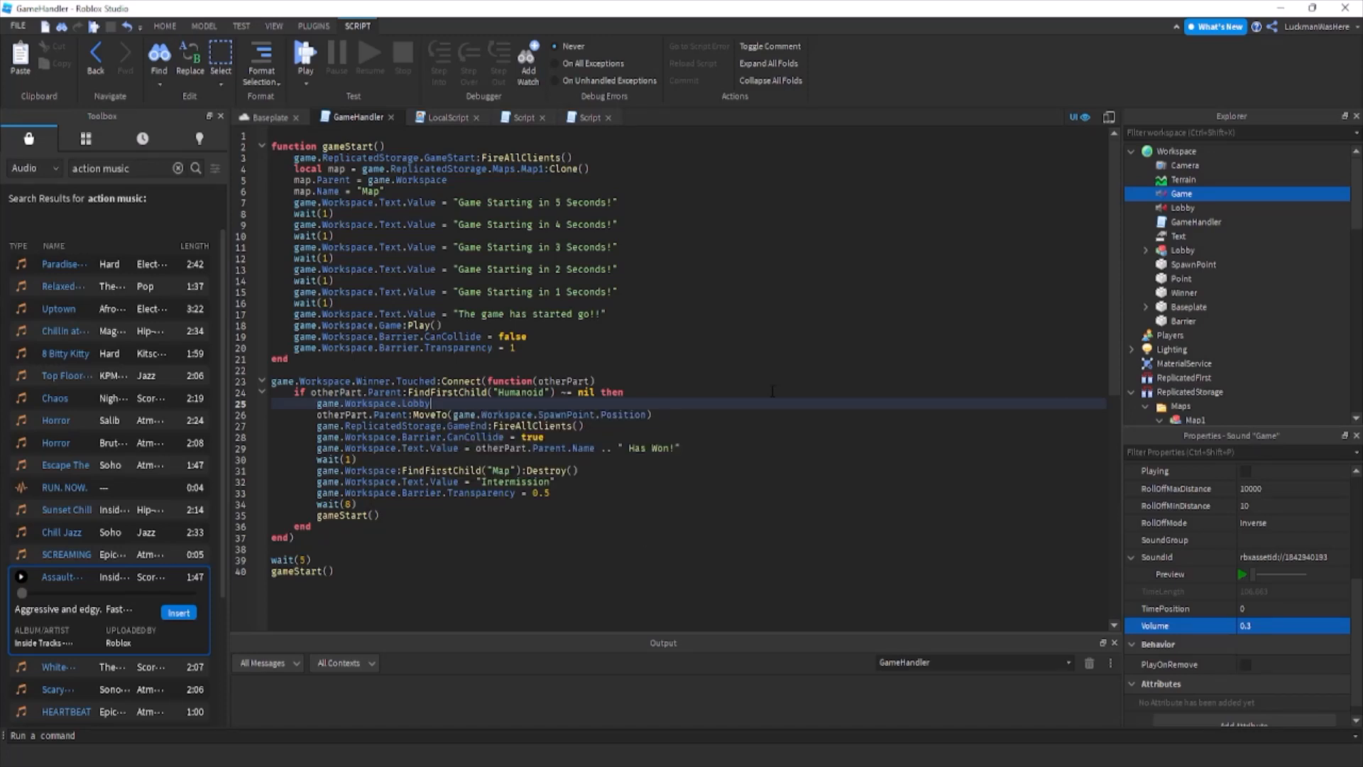
click(1169, 208)
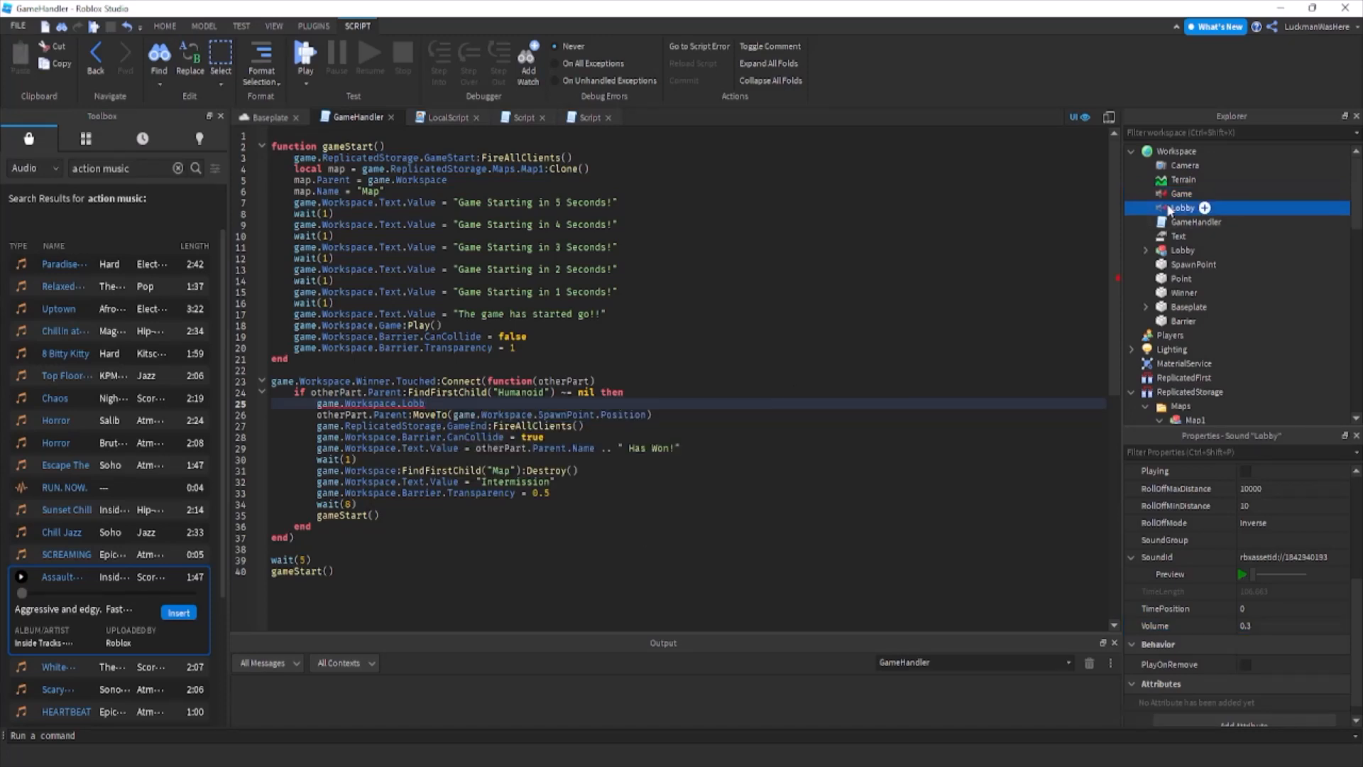
key(Return)
text(yMusic:)
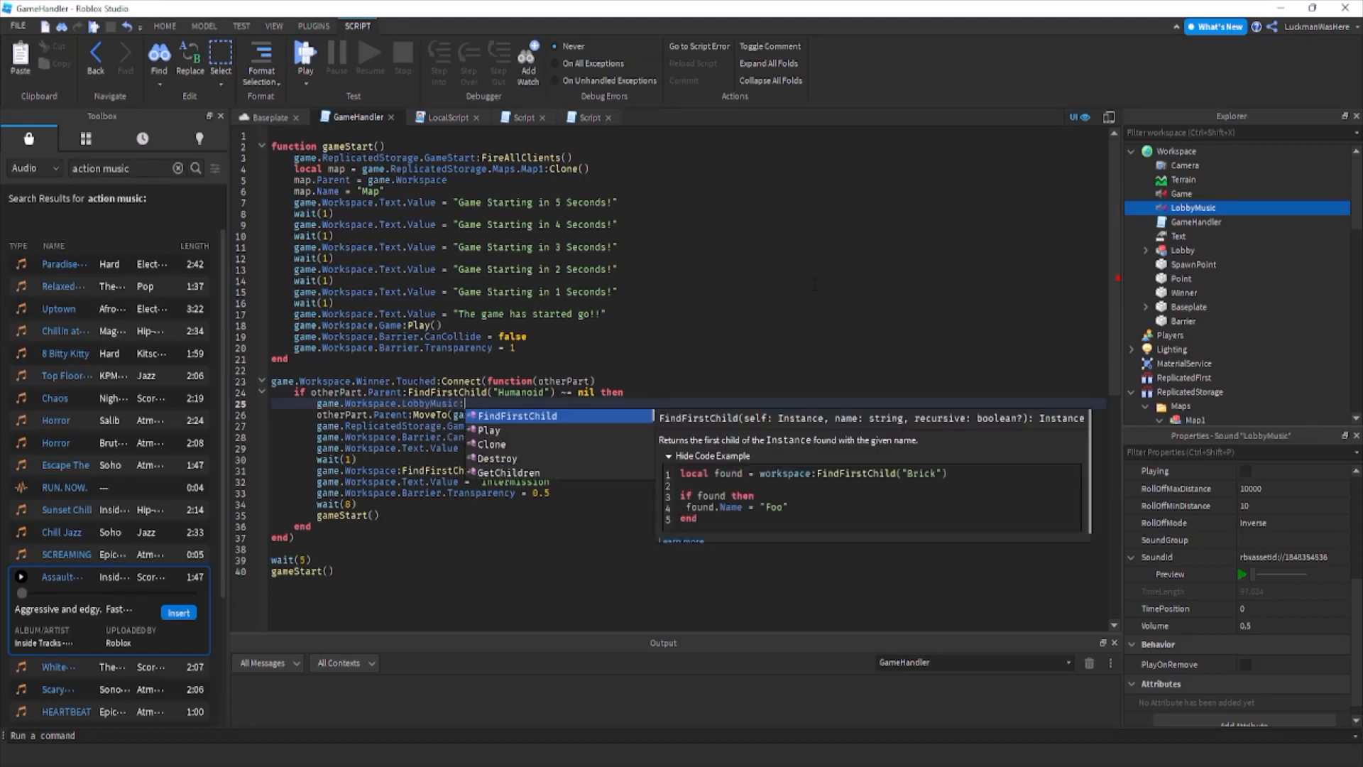
key(Tab)
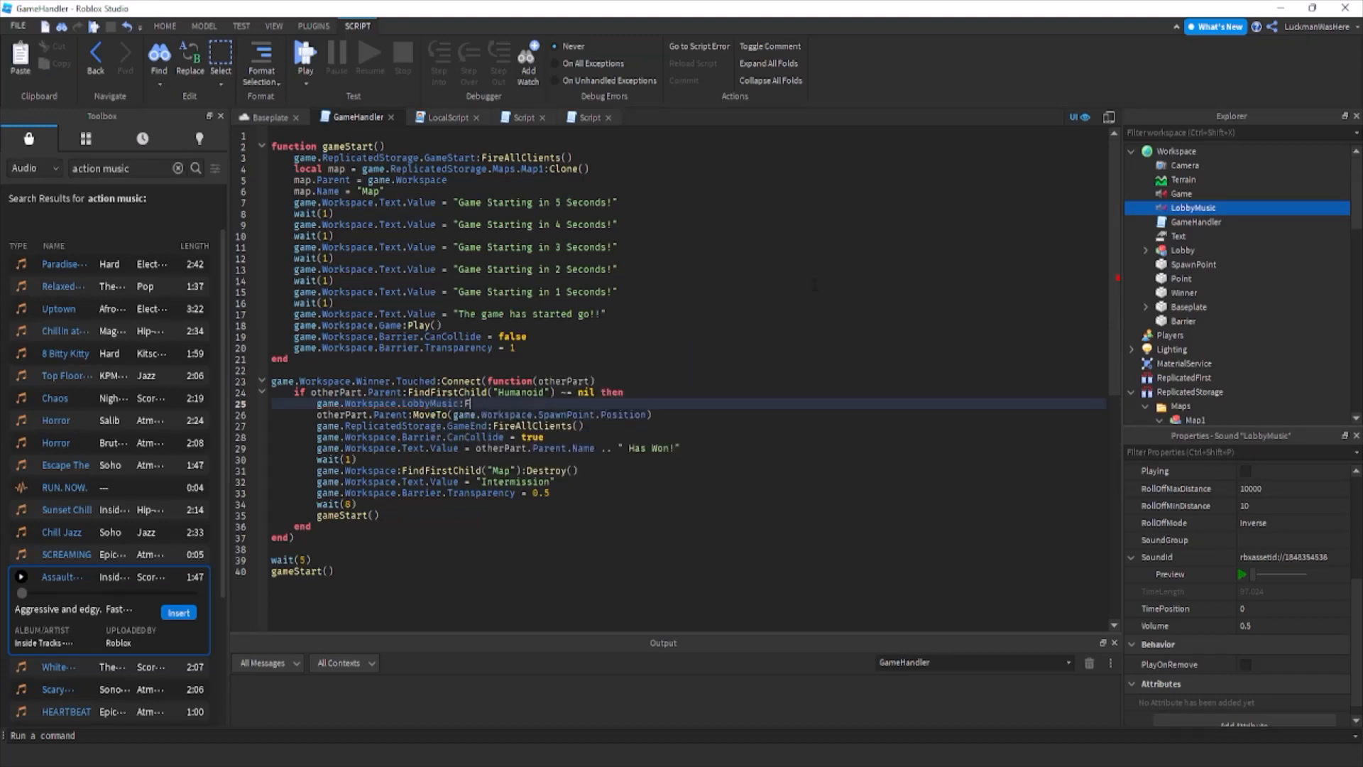
text(:Pl)
key(Tab)
text(())
Add game.Workspace.Game:Stop() below the LobbyMusic:Play() line in the Winner.Touched function.
key(Return)
text(game.wor)
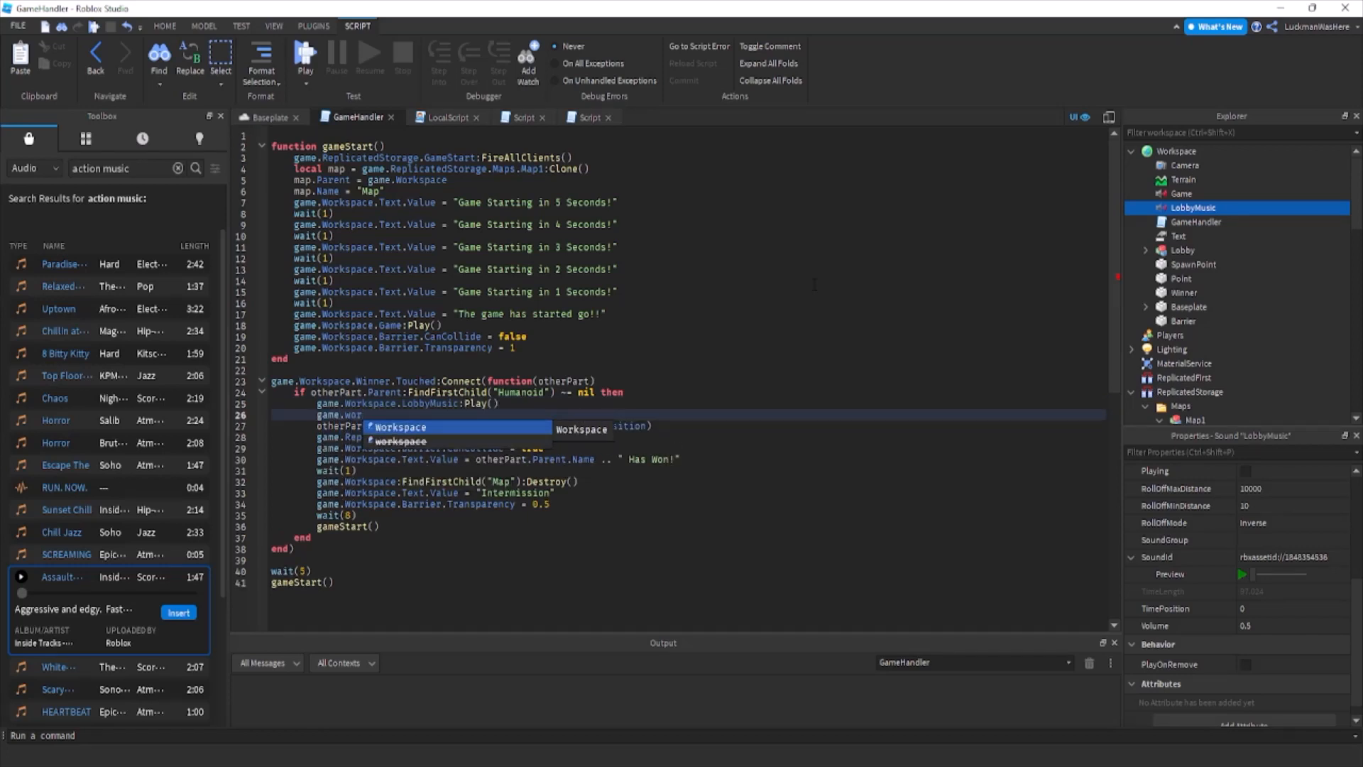
key(Tab)
text(.g)
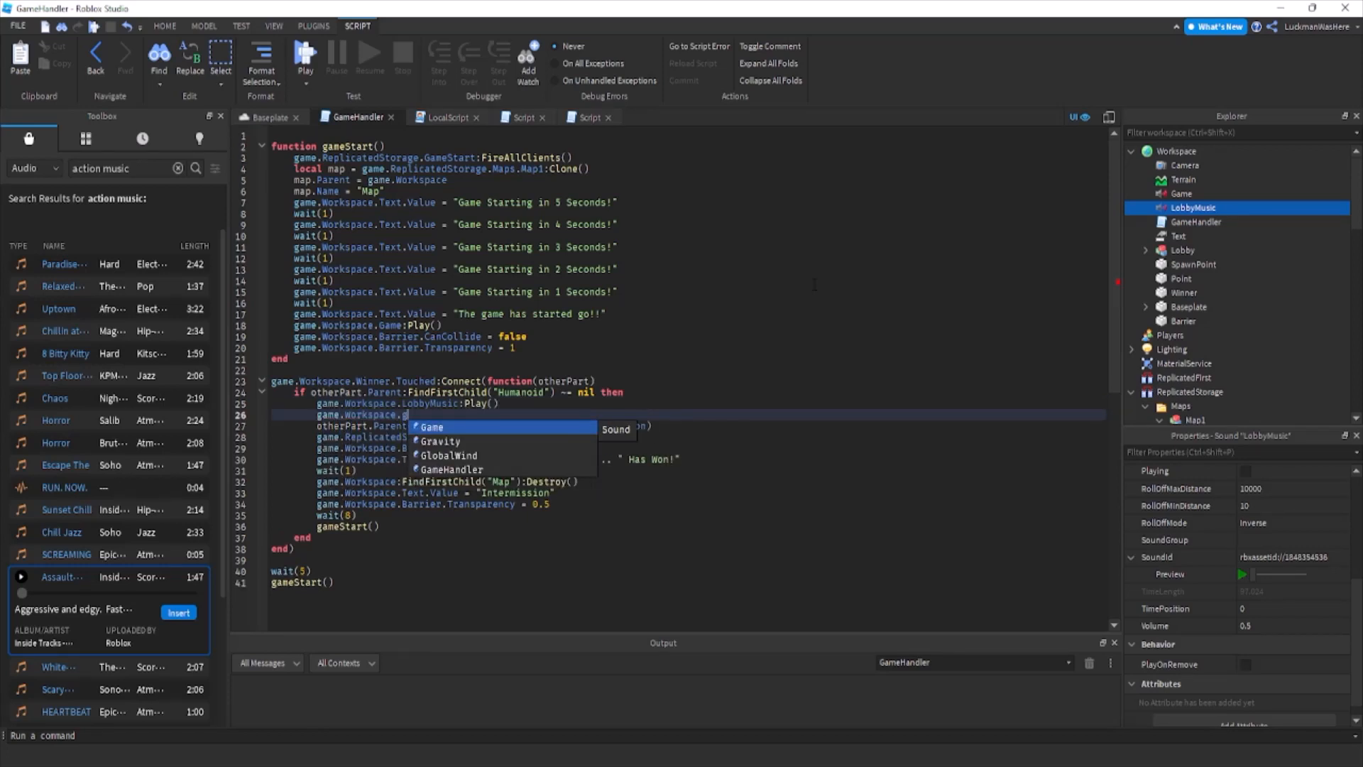
key(Tab)
text(:St)
key(Tab)
text(())
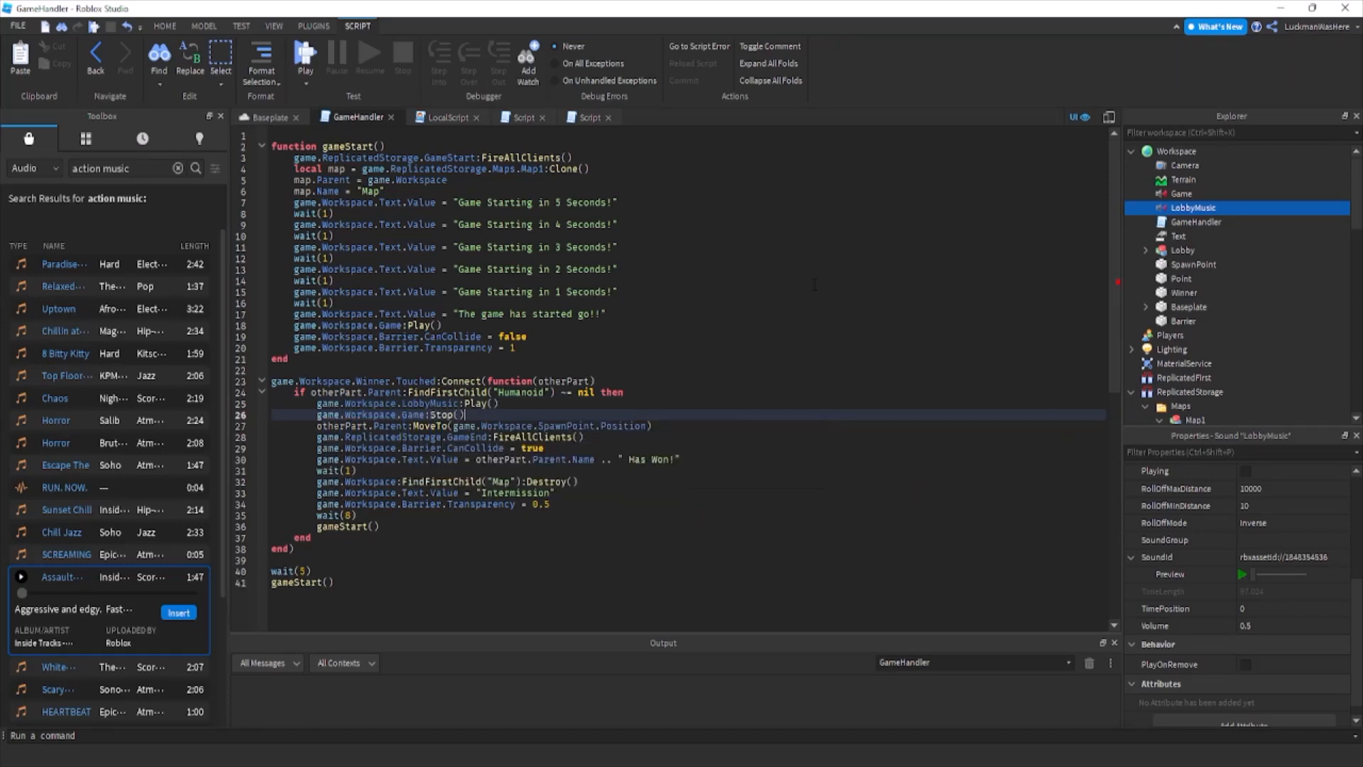
Return to the Baseplate viewport and start a playtest of the game.
click(268, 117)
key(F5)
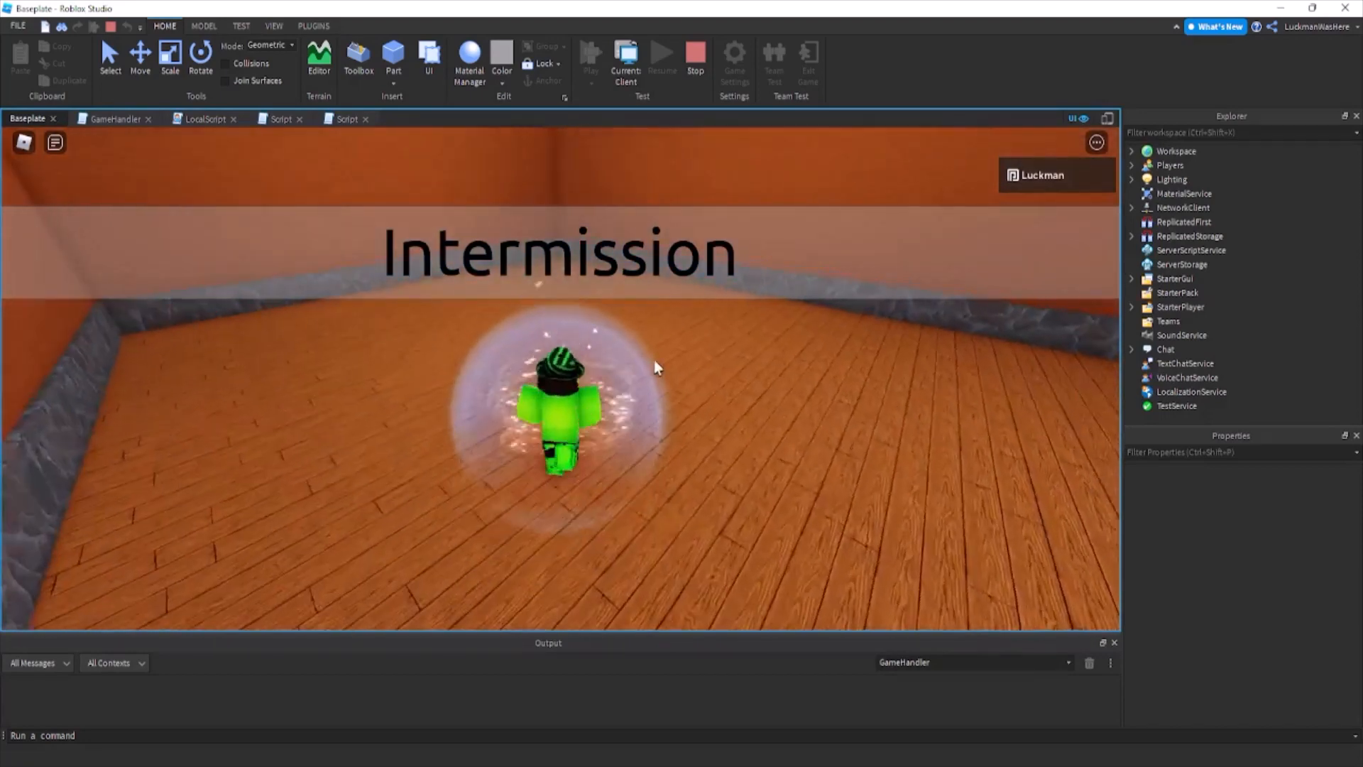
Stop the playtest and reopen the GameHandler script from Workspace.
click(695, 57)
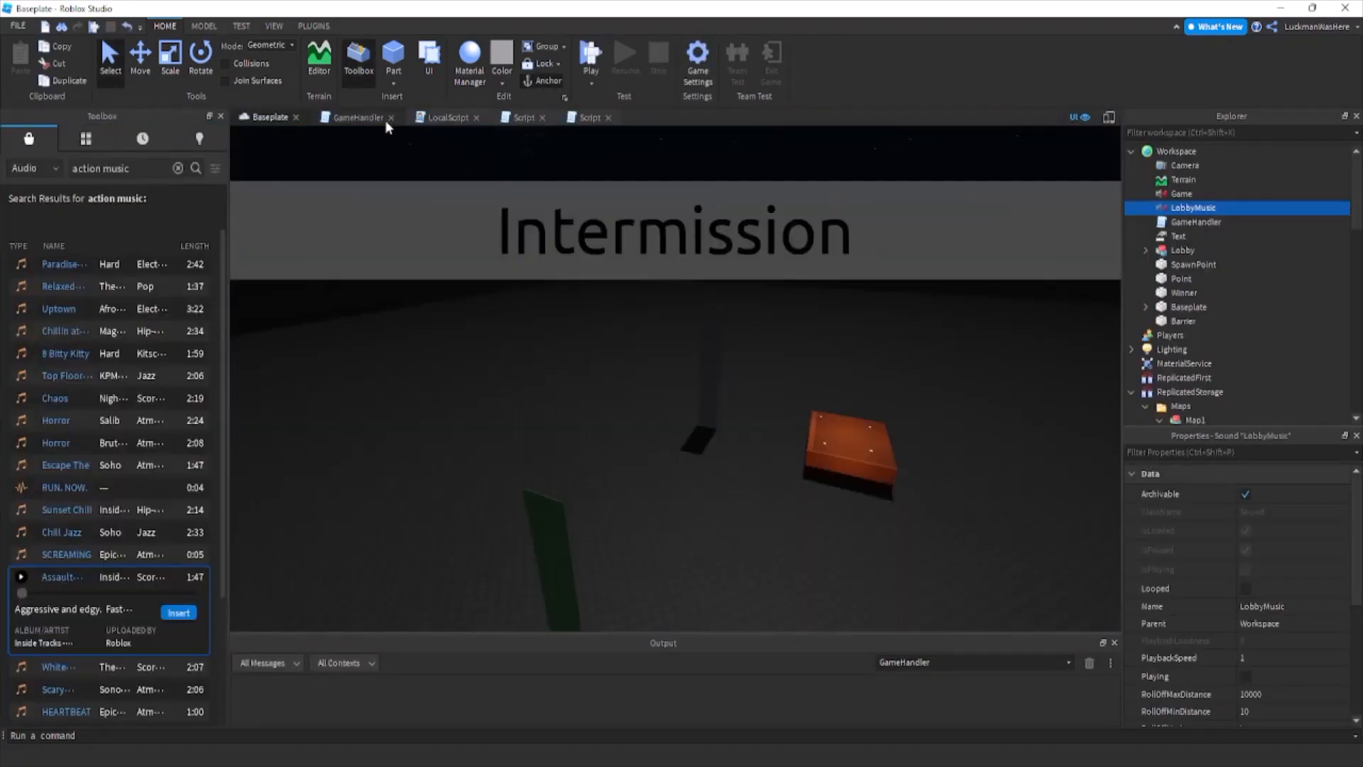
click(391, 117)
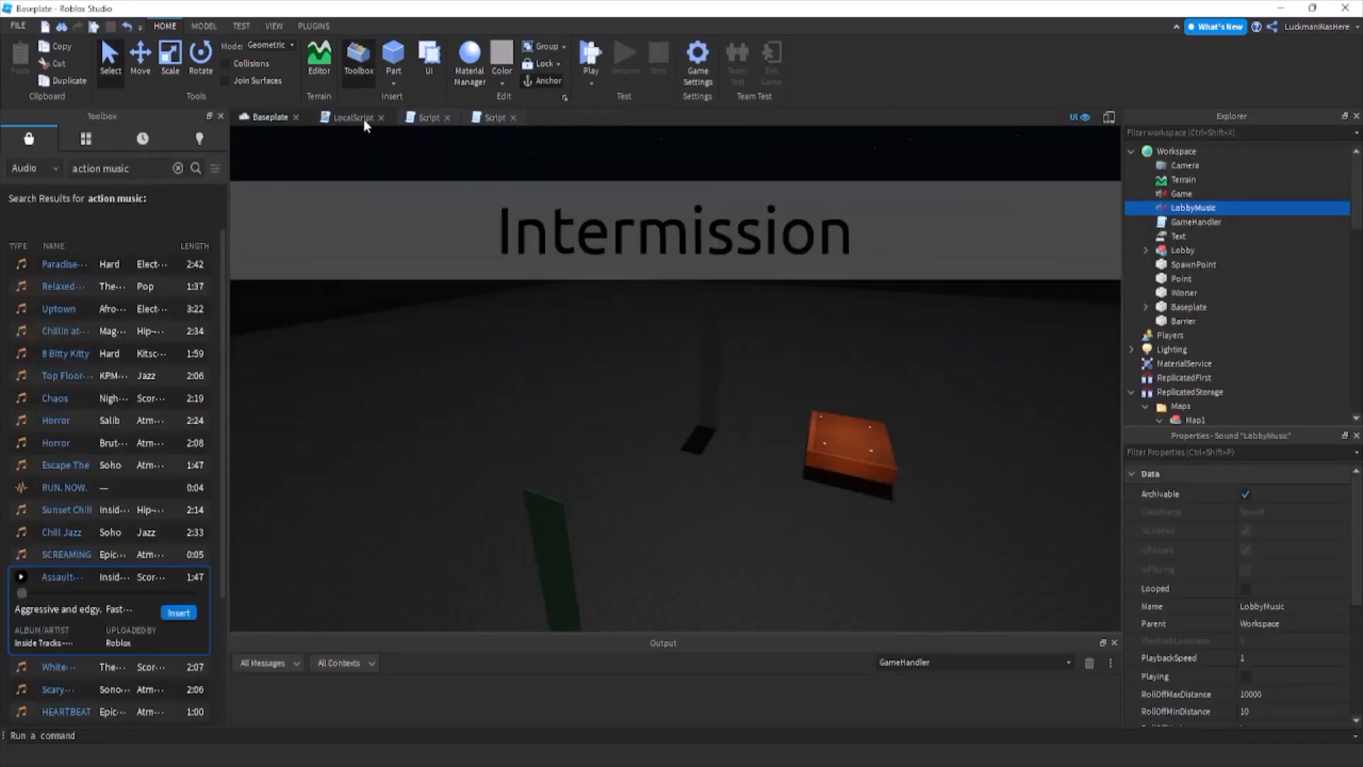
double_click(1200, 222)
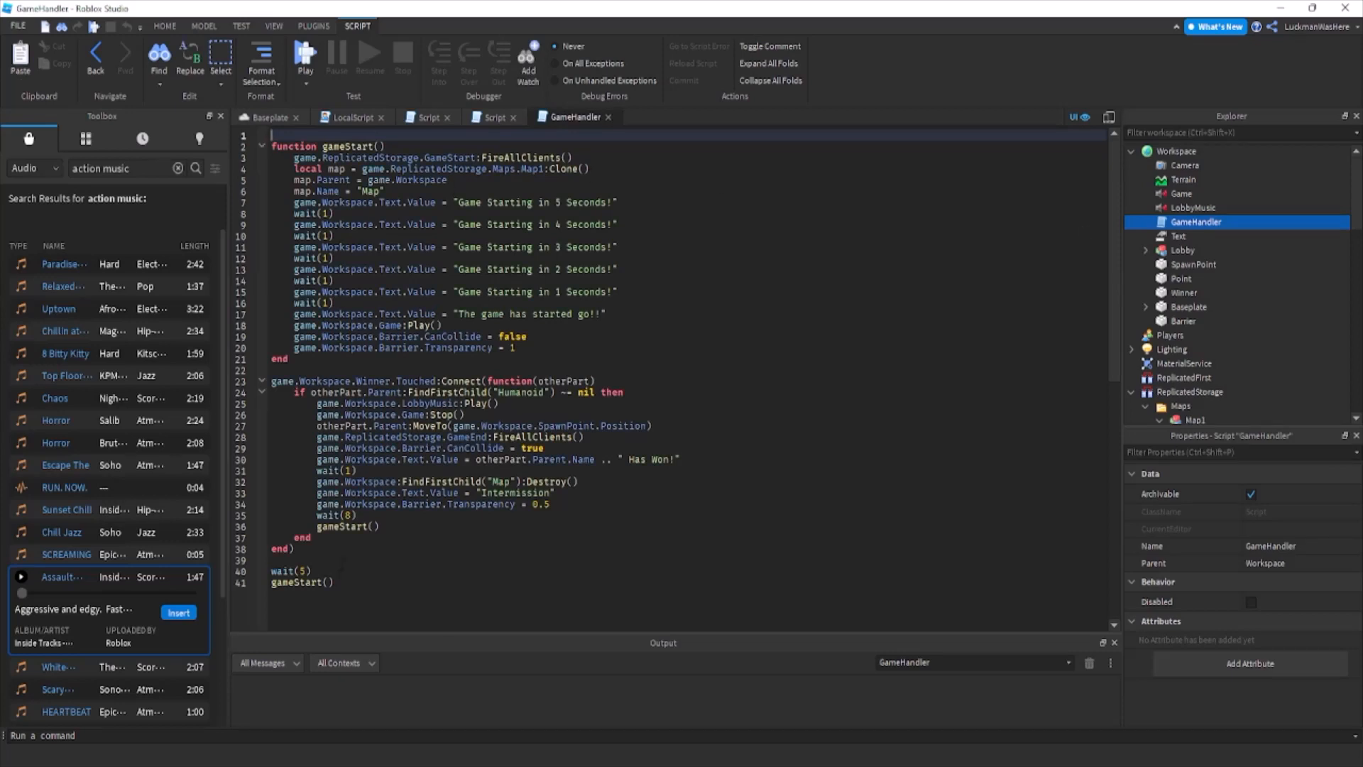
Add game.Workspace.LobbyMusic:Play() on its own line above the wait(5) call at the end of GameHandler.
click(611, 572)
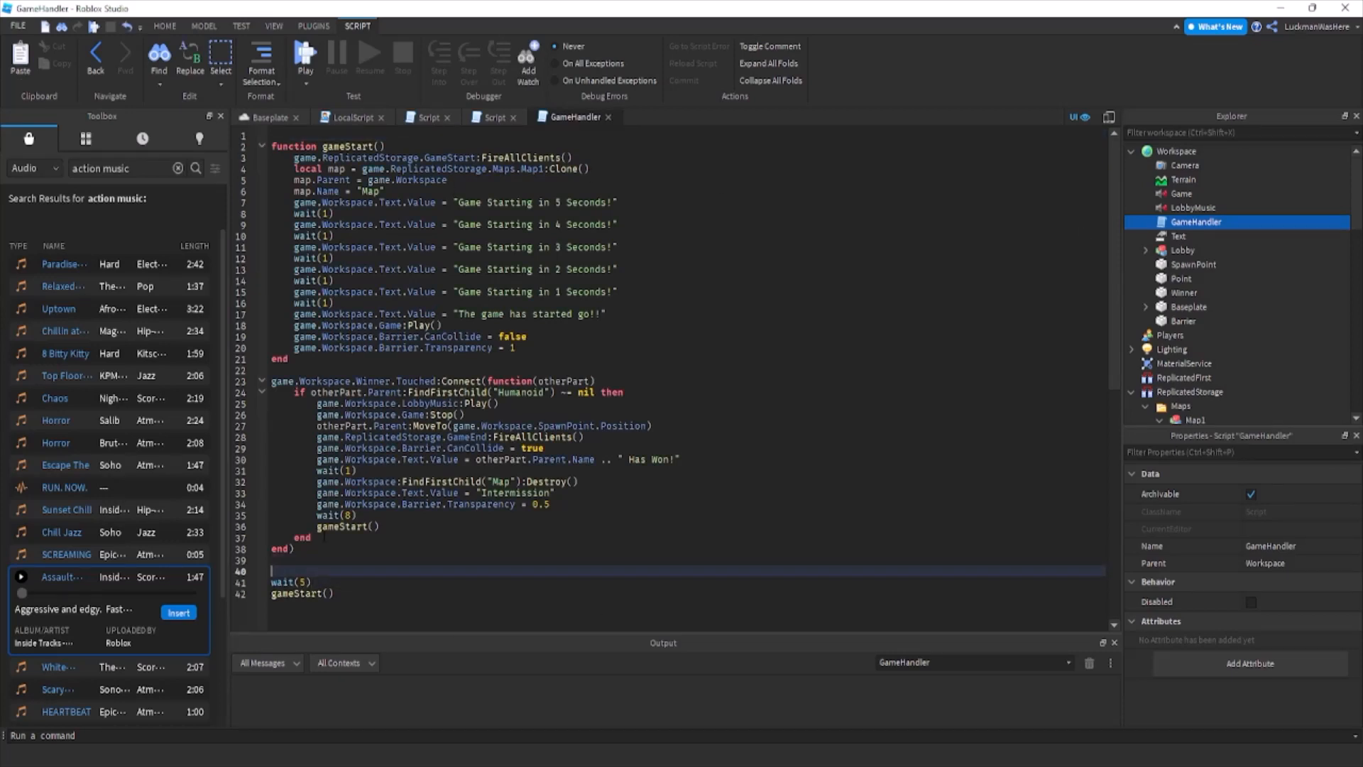
text(game.lo)
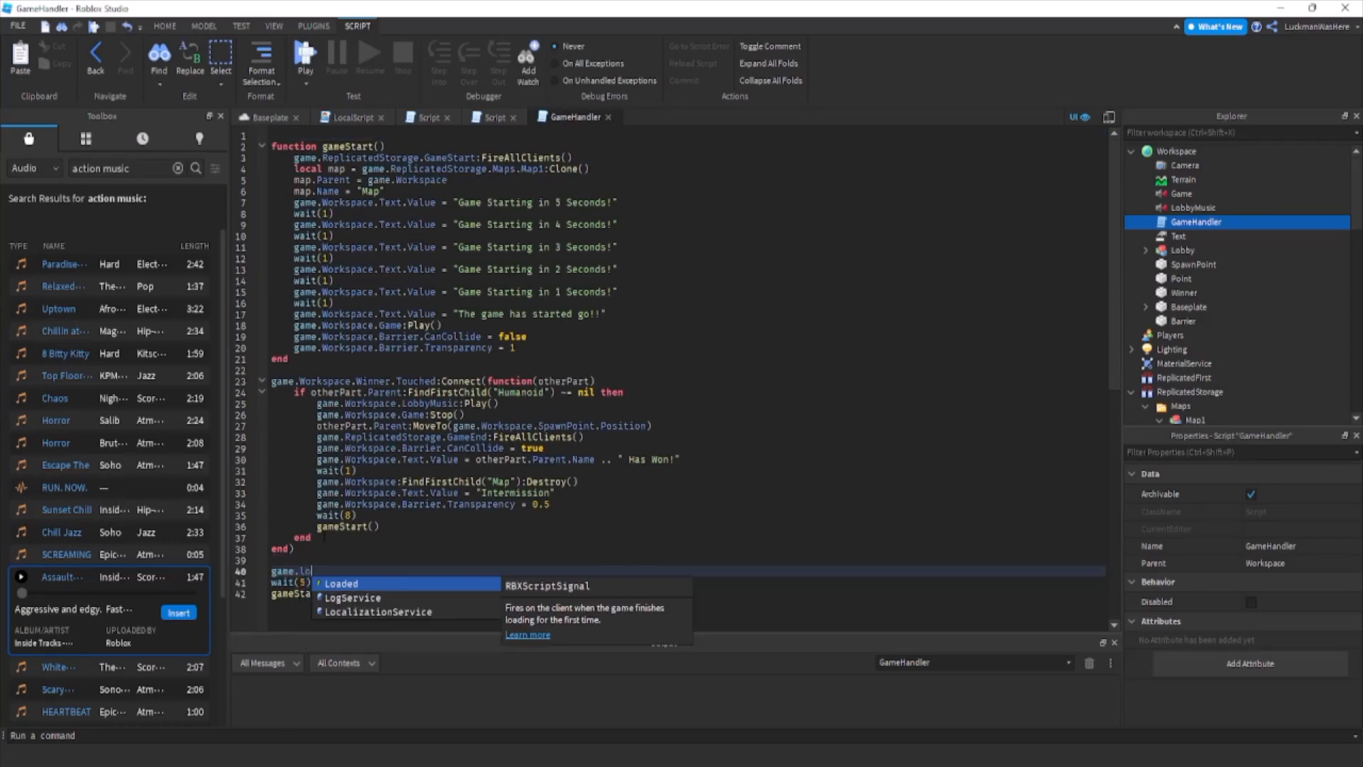
key(Escape)
text(.Lob)
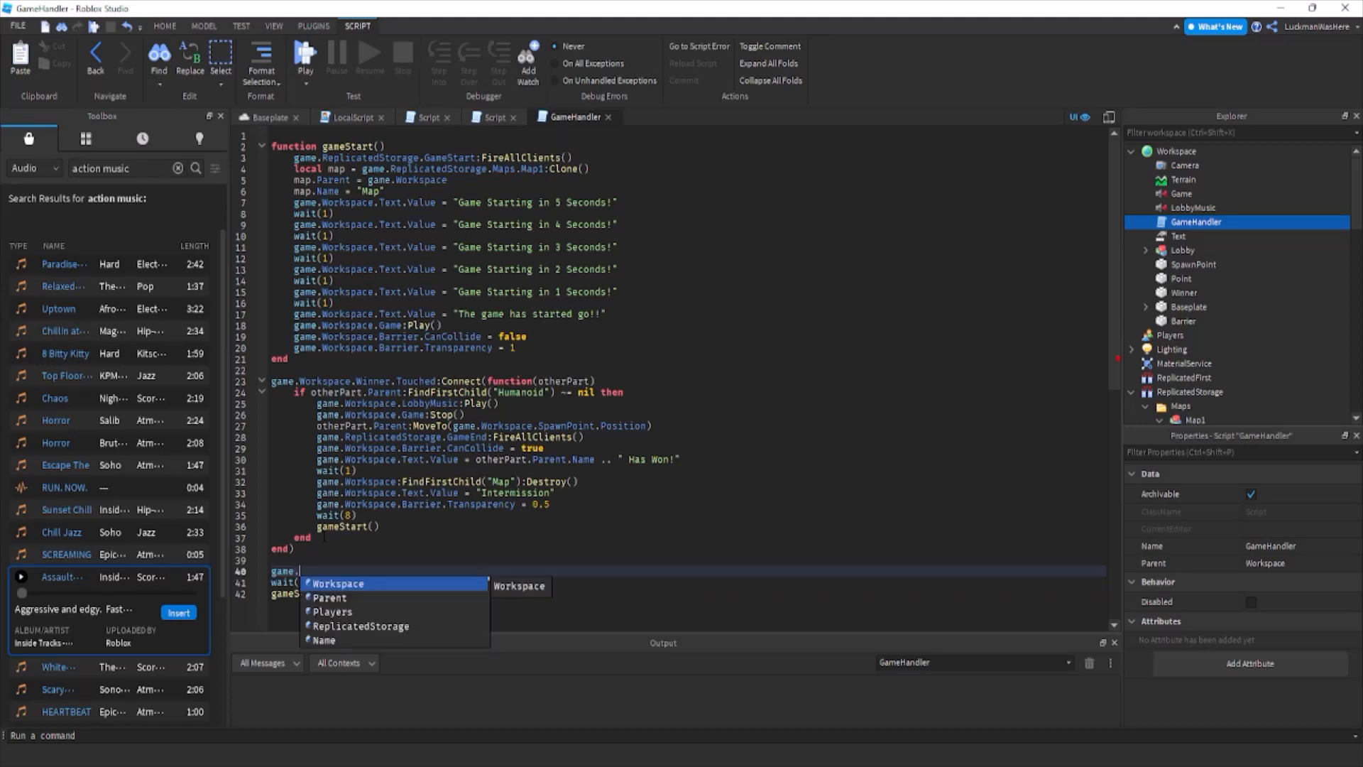
key(BackSpace)
key(BackSpace)
text(Workspace.l)
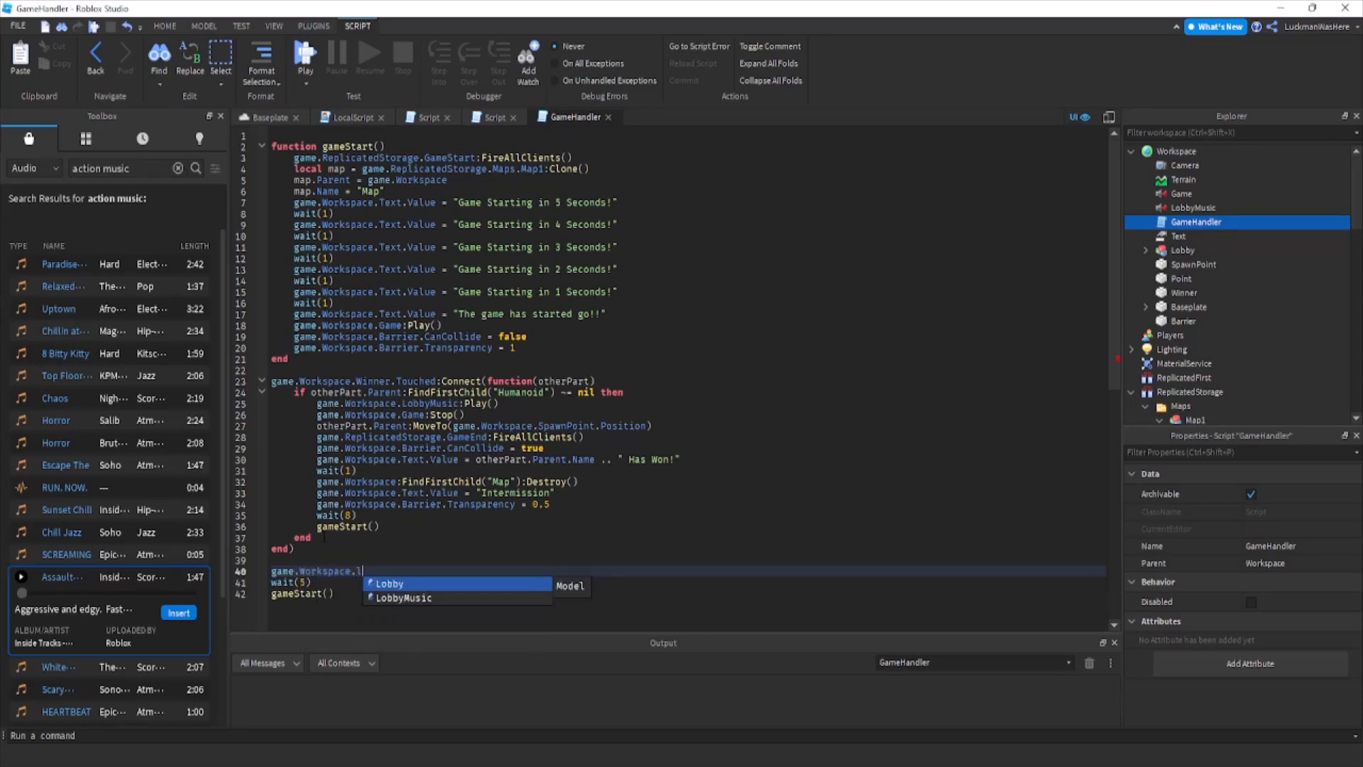
text(obbyMusic:Play())
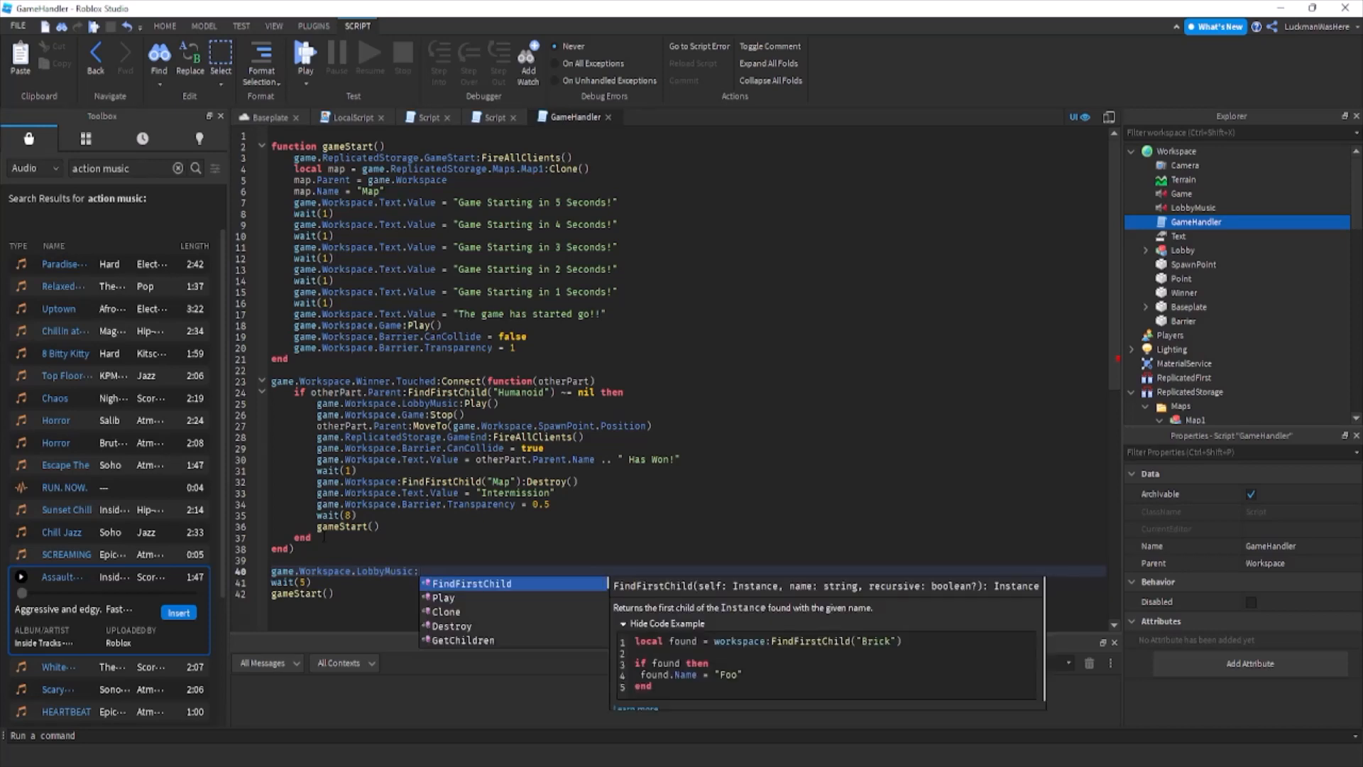
In the gameStart function, add game.Workspace.LobbyMusic:Stop() directly below the game.Workspace.Game:Play() line.
key(Up)
key(Up)
key(Up)
key(Up)
key(Up)
key(Up)
key(Up)
key(Up)
key(Up)
key(Up)
key(Up)
key(Up)
key(Up)
key(Up)
key(Up)
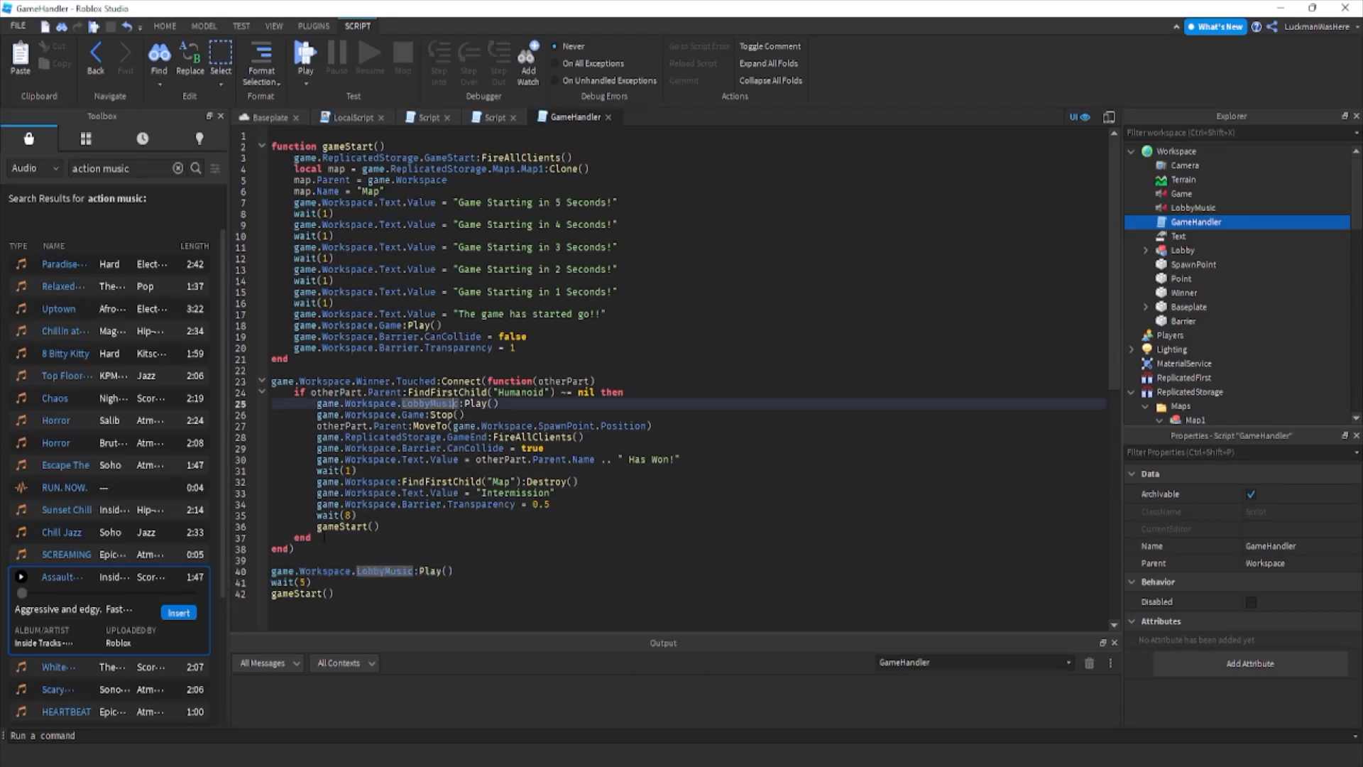
key(Up)
key(Up)
key(Up)
key(Up)
key(Up)
key(Up)
key(Up)
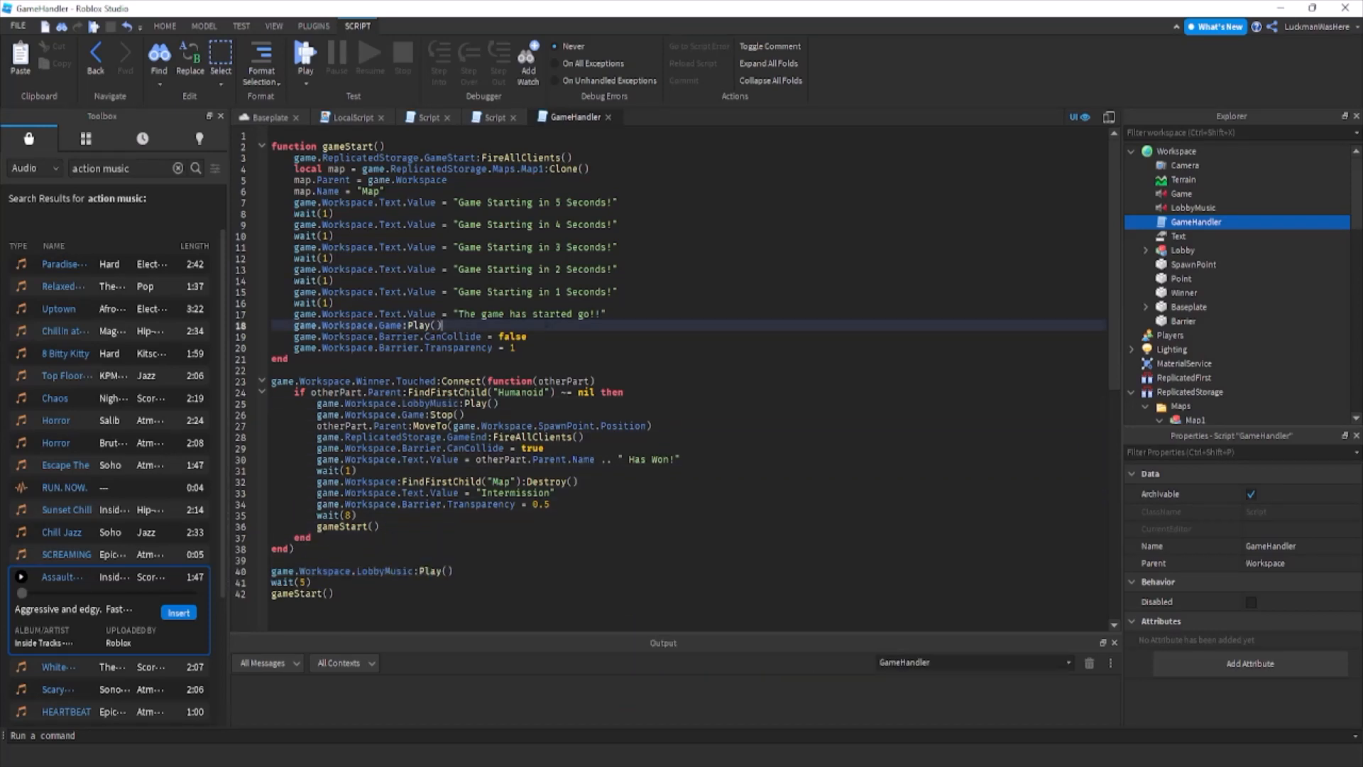
key(Return)
text(game.Workspace.lo)
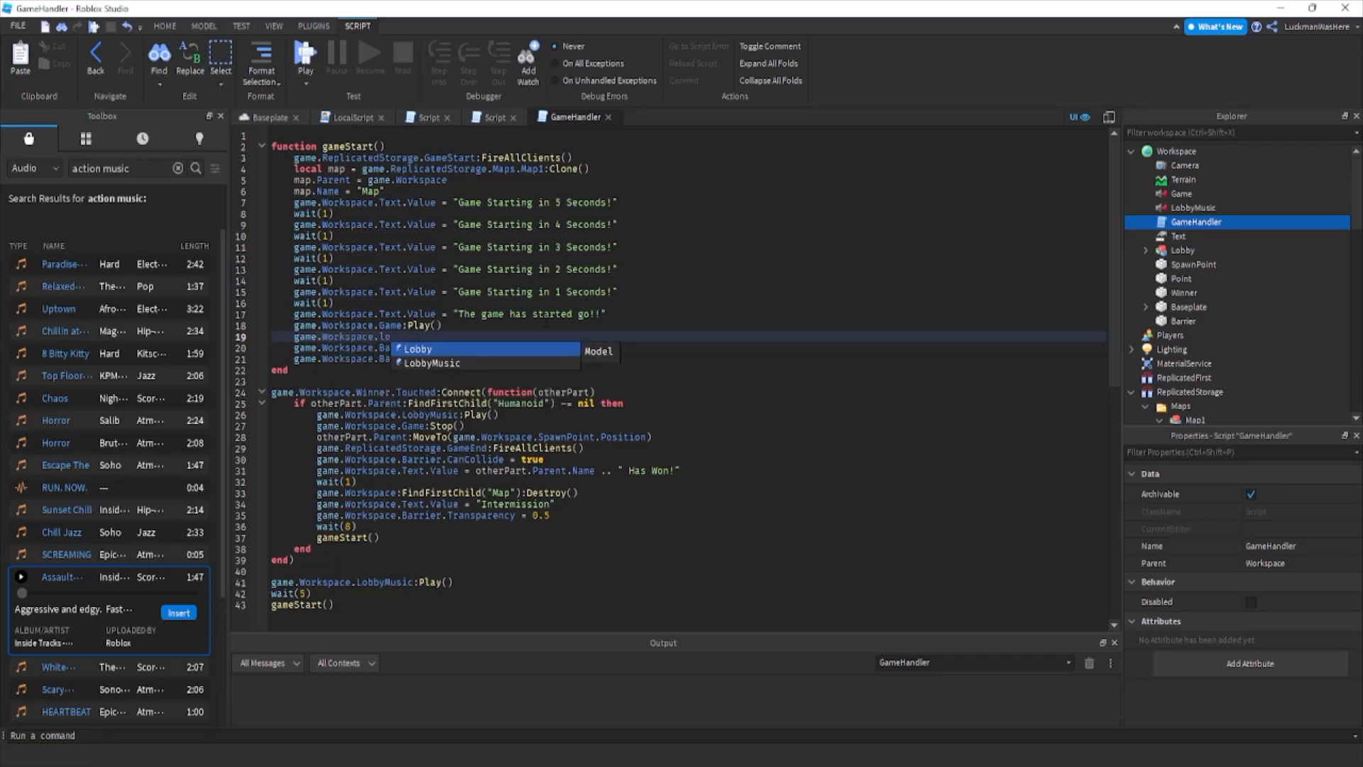
text(bbyMusic:S)
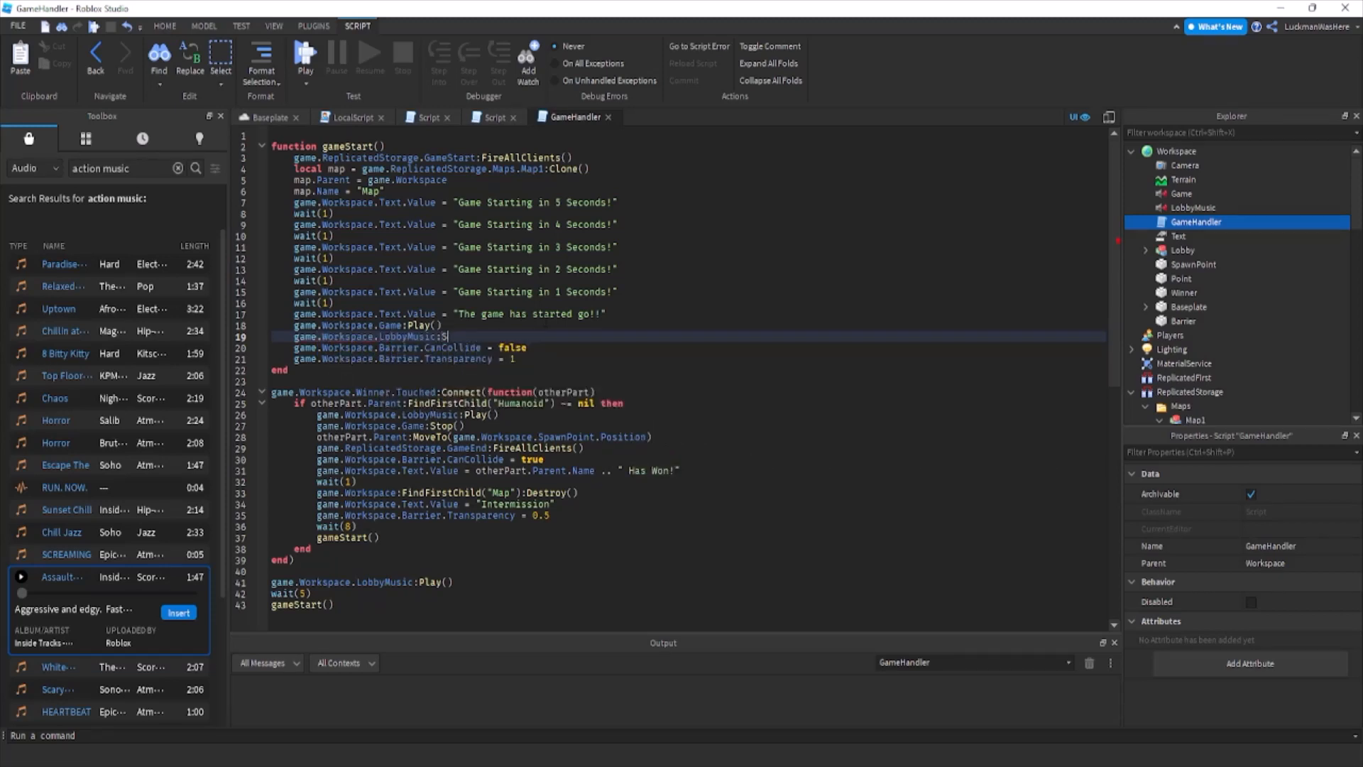
text(stop())
Start a new playtest from the Baseplate viewport and turn the character toward the course behind the barrier.
click(247, 121)
click(600, 55)
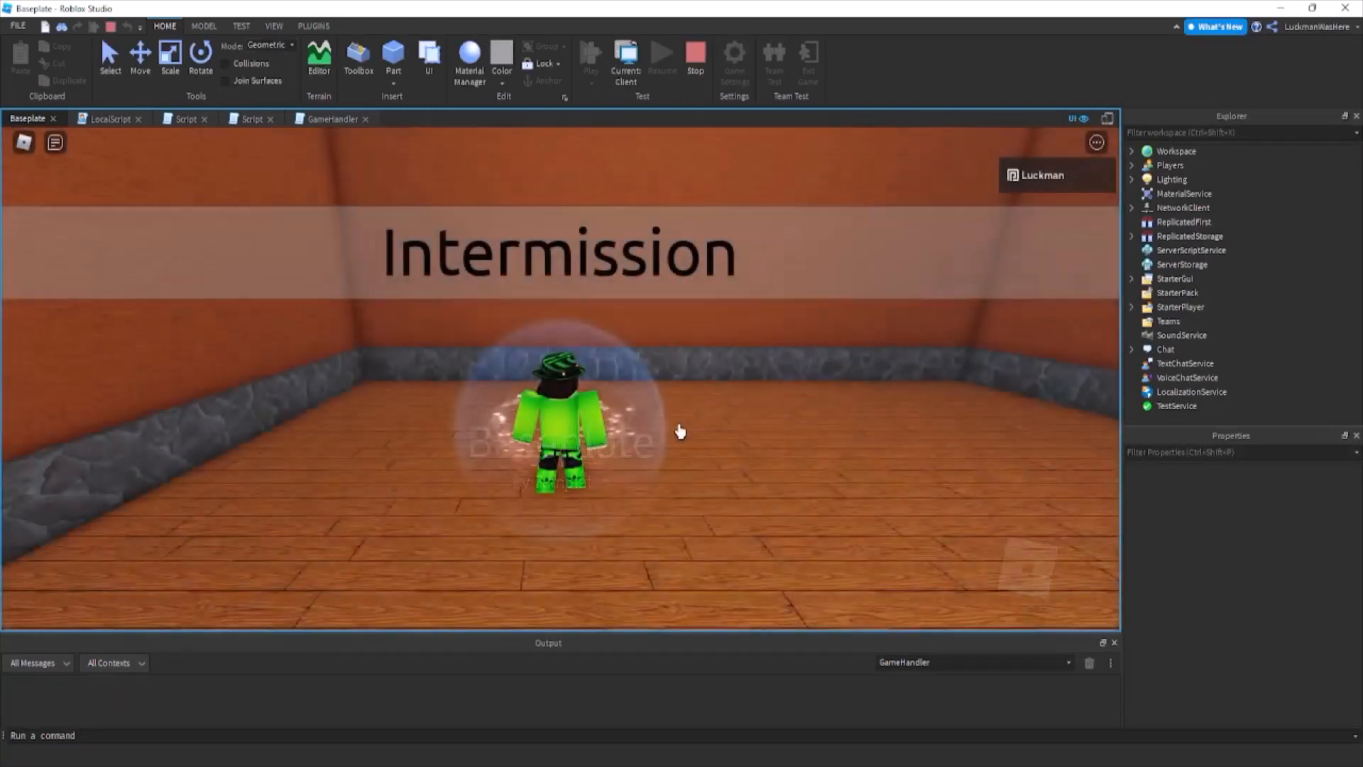
key(w)
right_drag(808, 443, 817, 441)
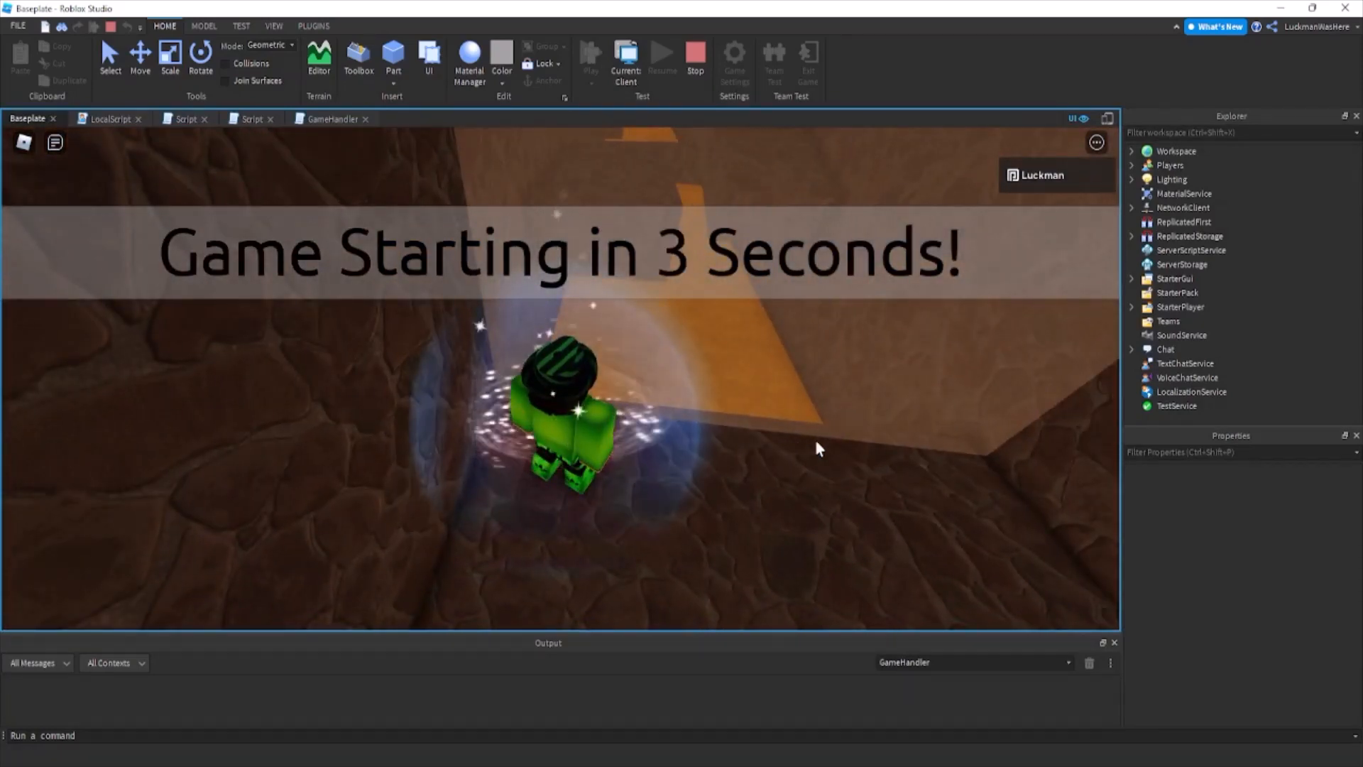
key(shift)
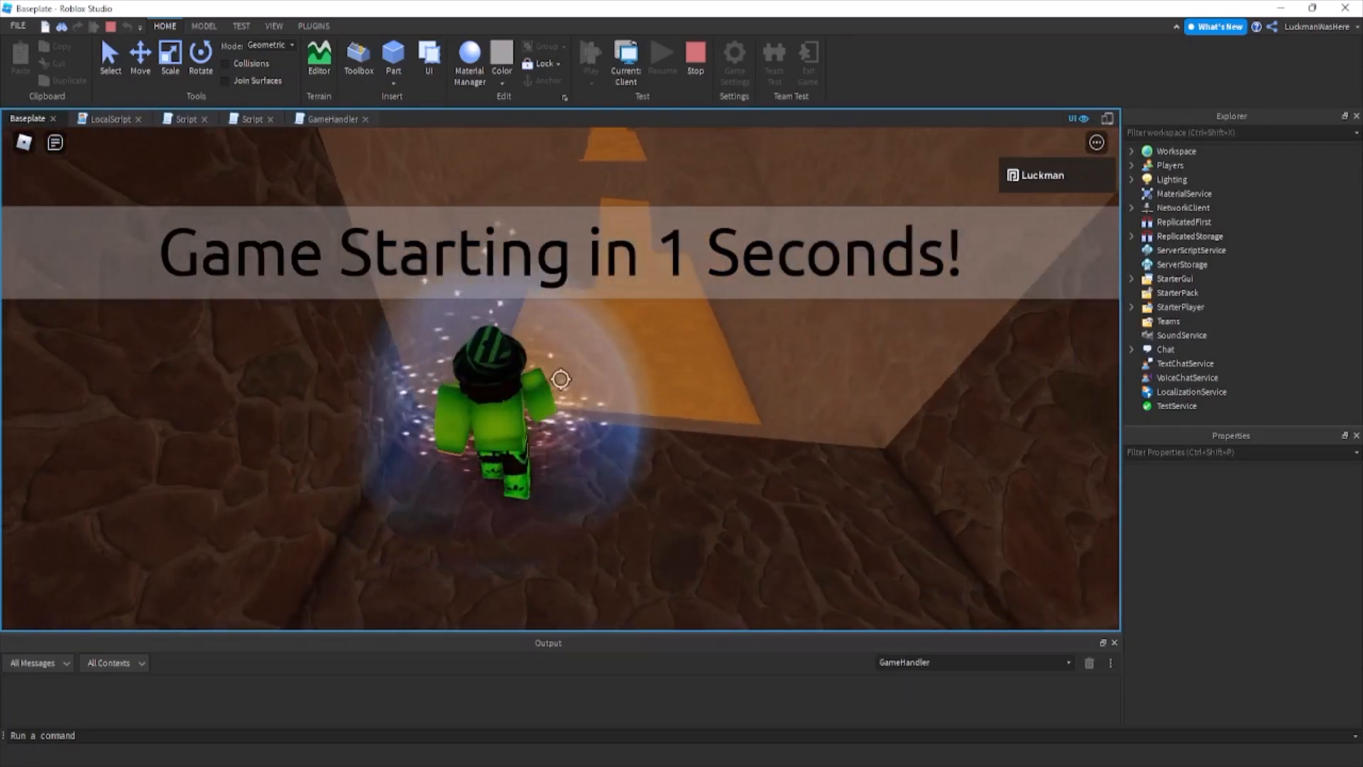
Run and jump the character over the lava course's stone platforms to the green finish to test the music change.
key(w)
key(space)
key(space)
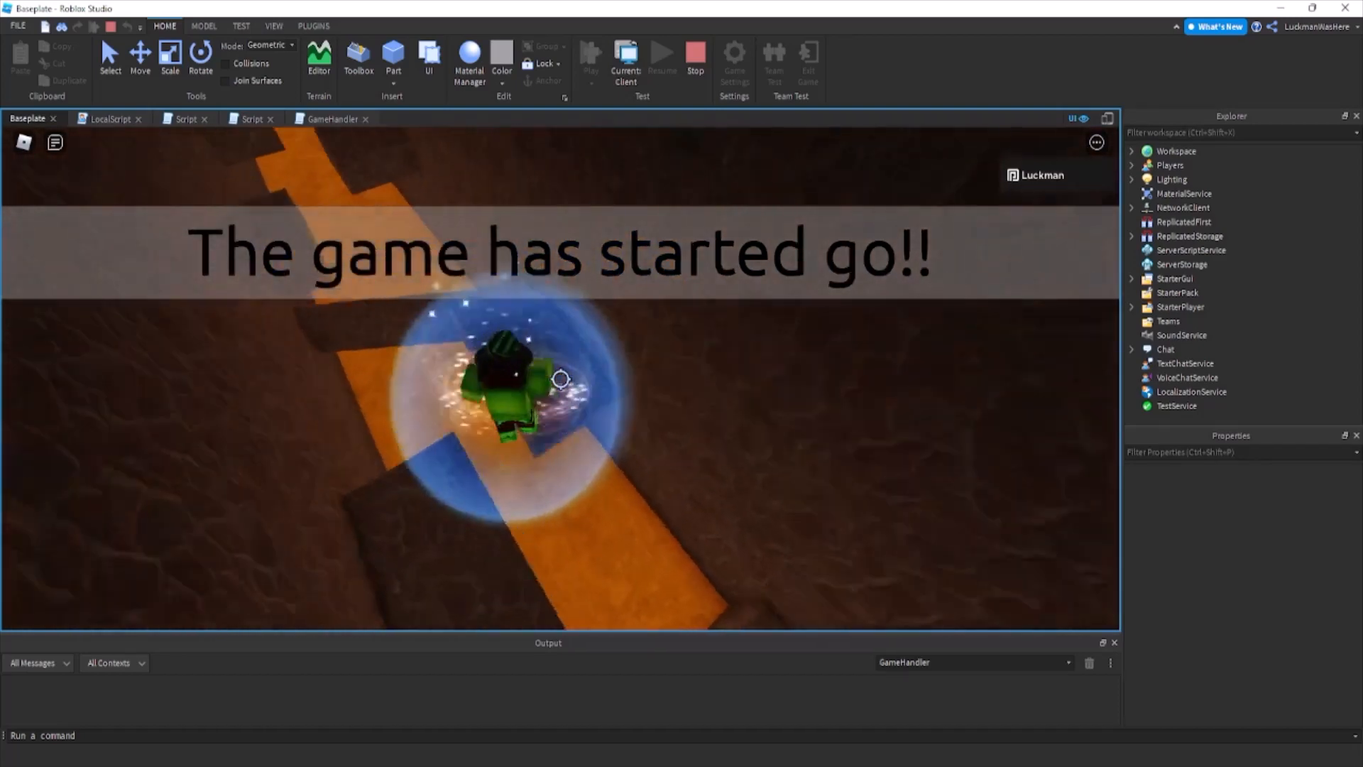
key(w)
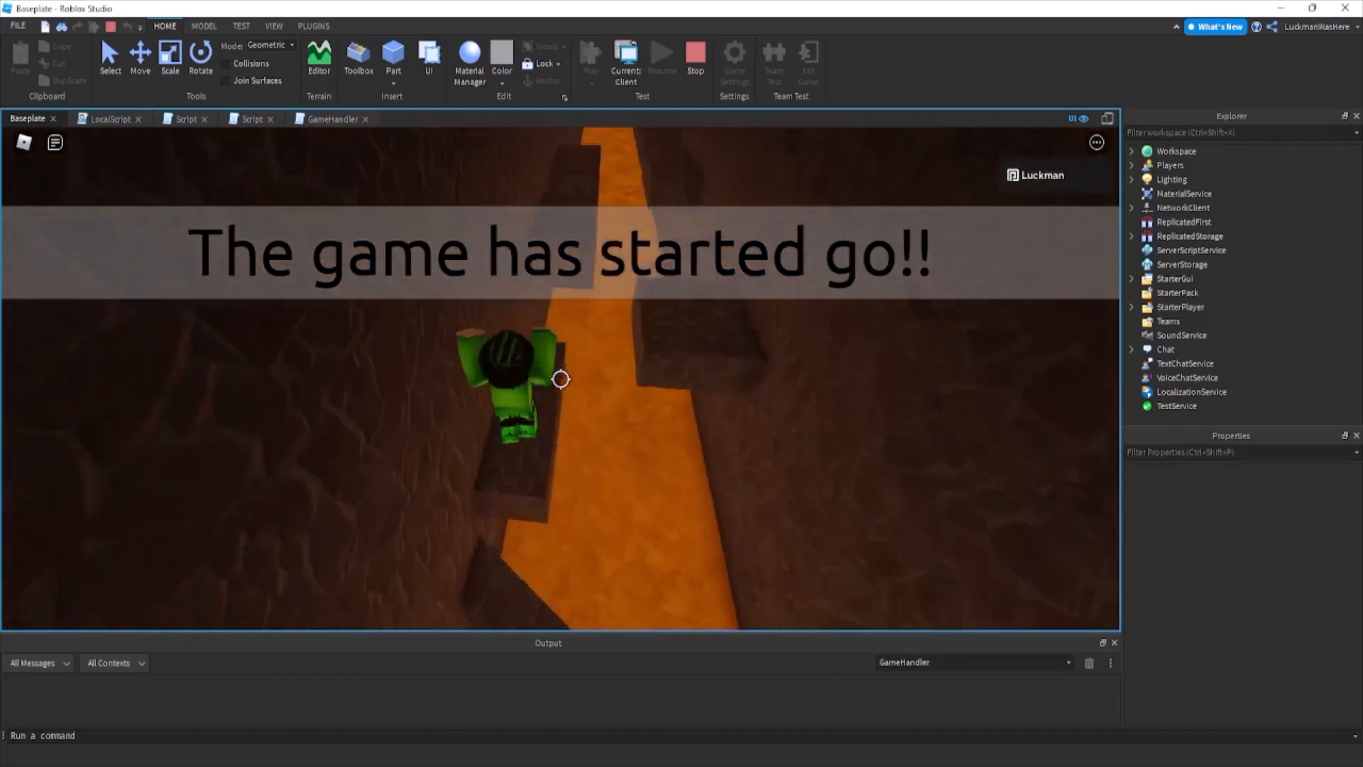
key(w)
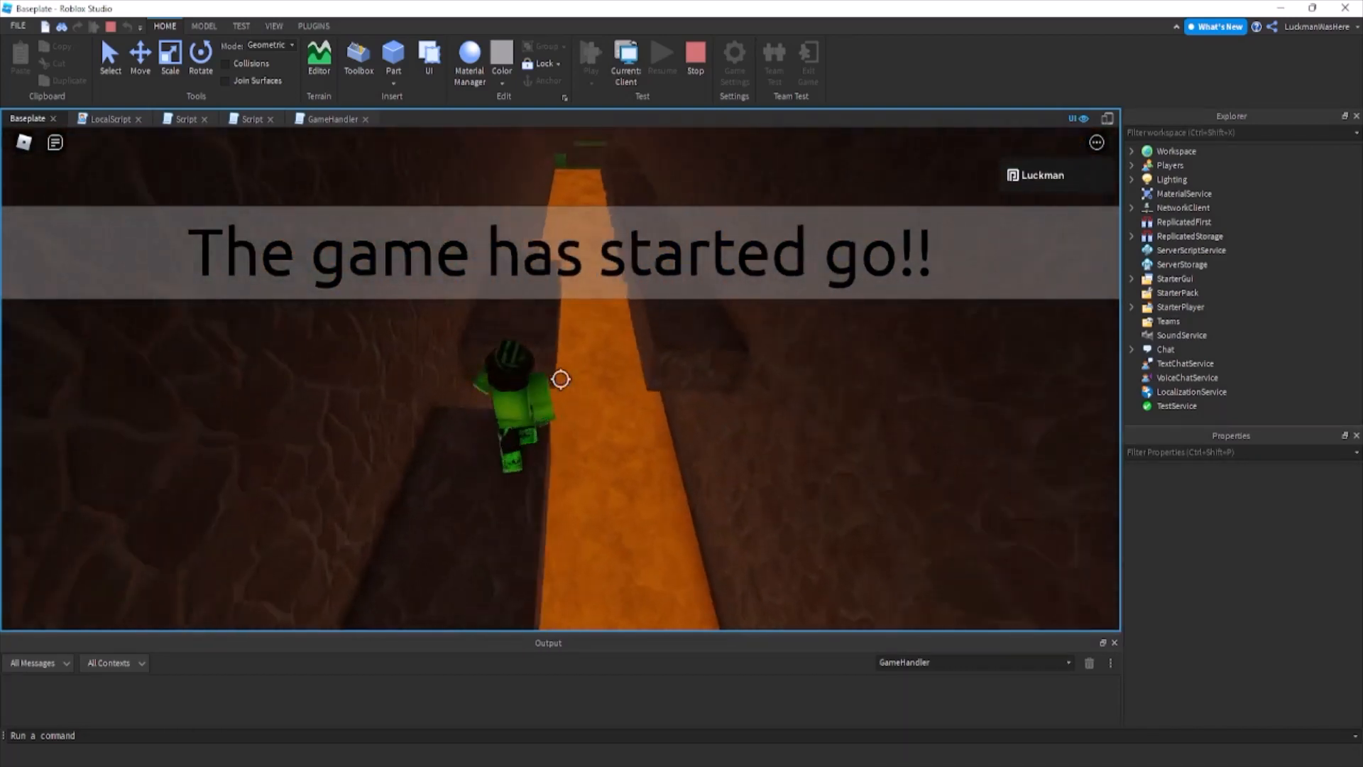
key(w)
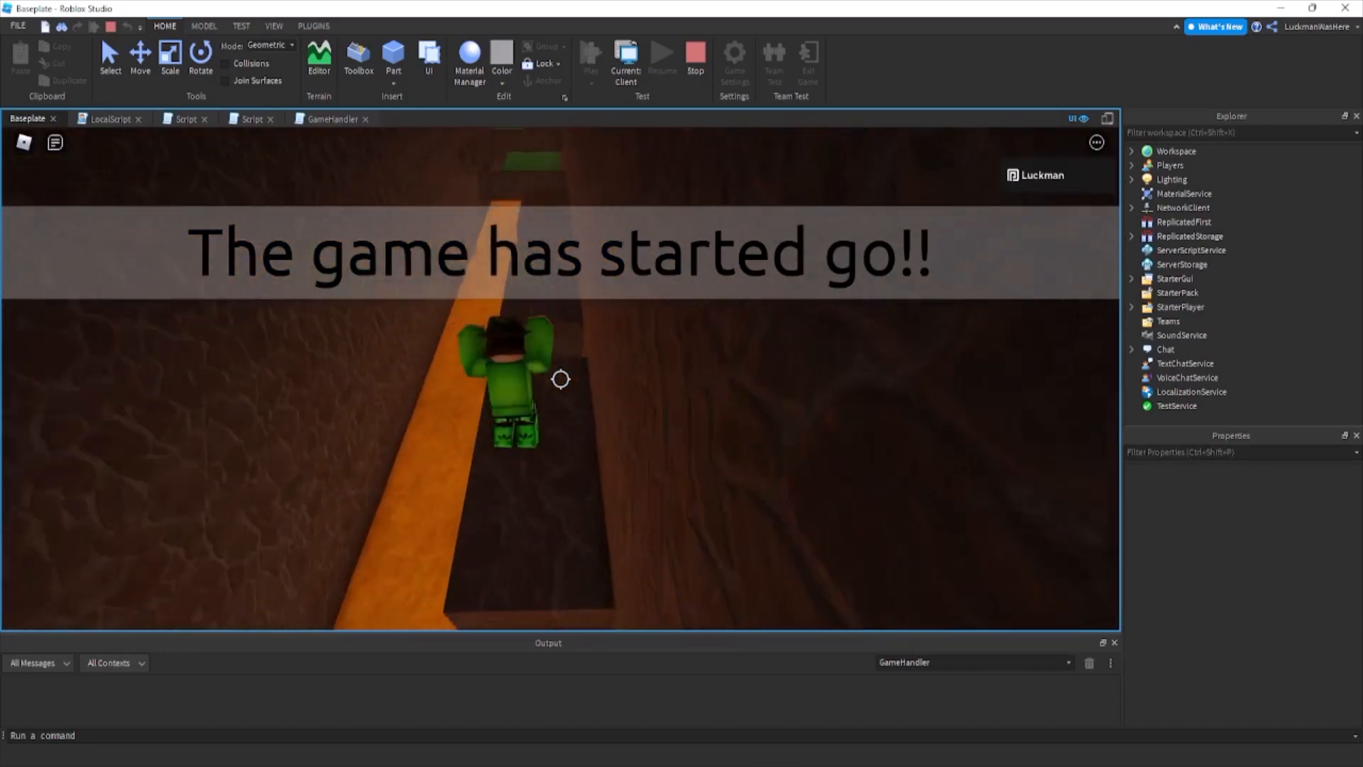
key(w)
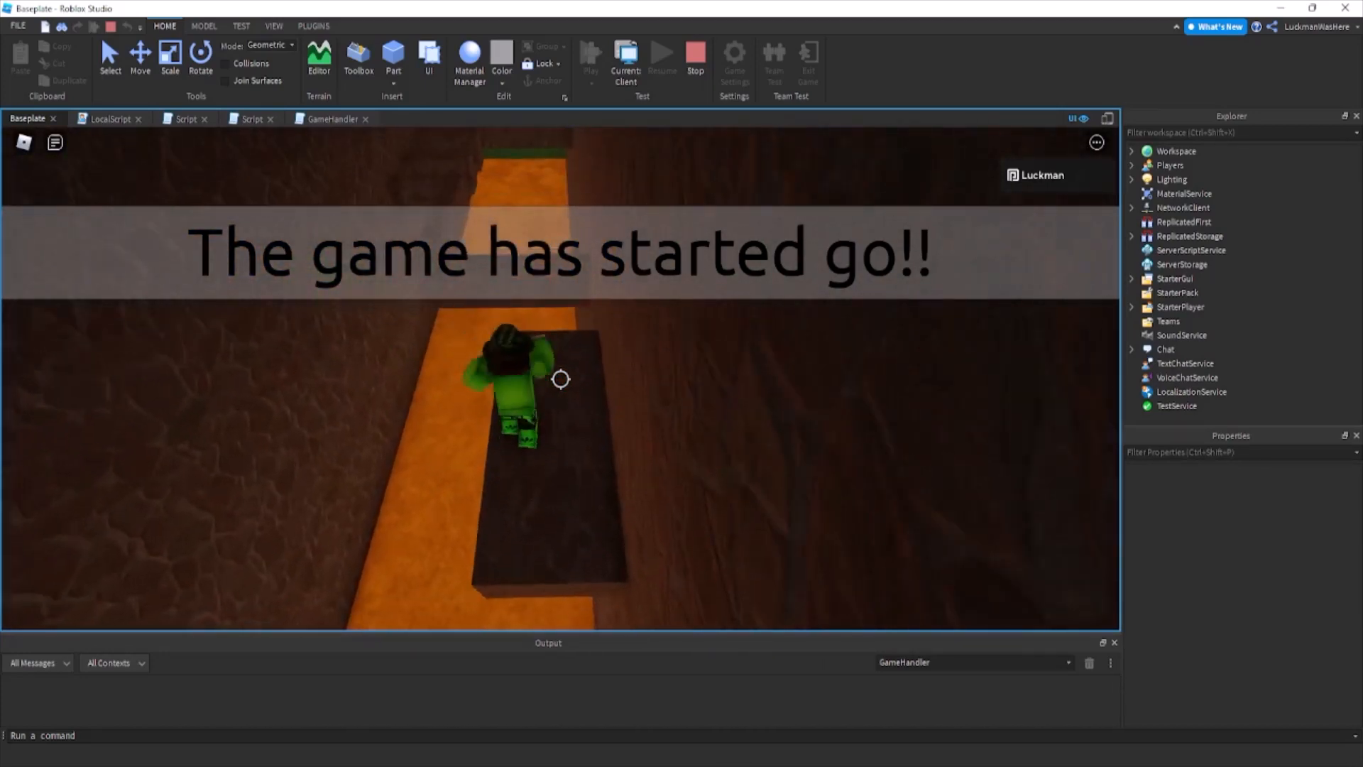
key(w)
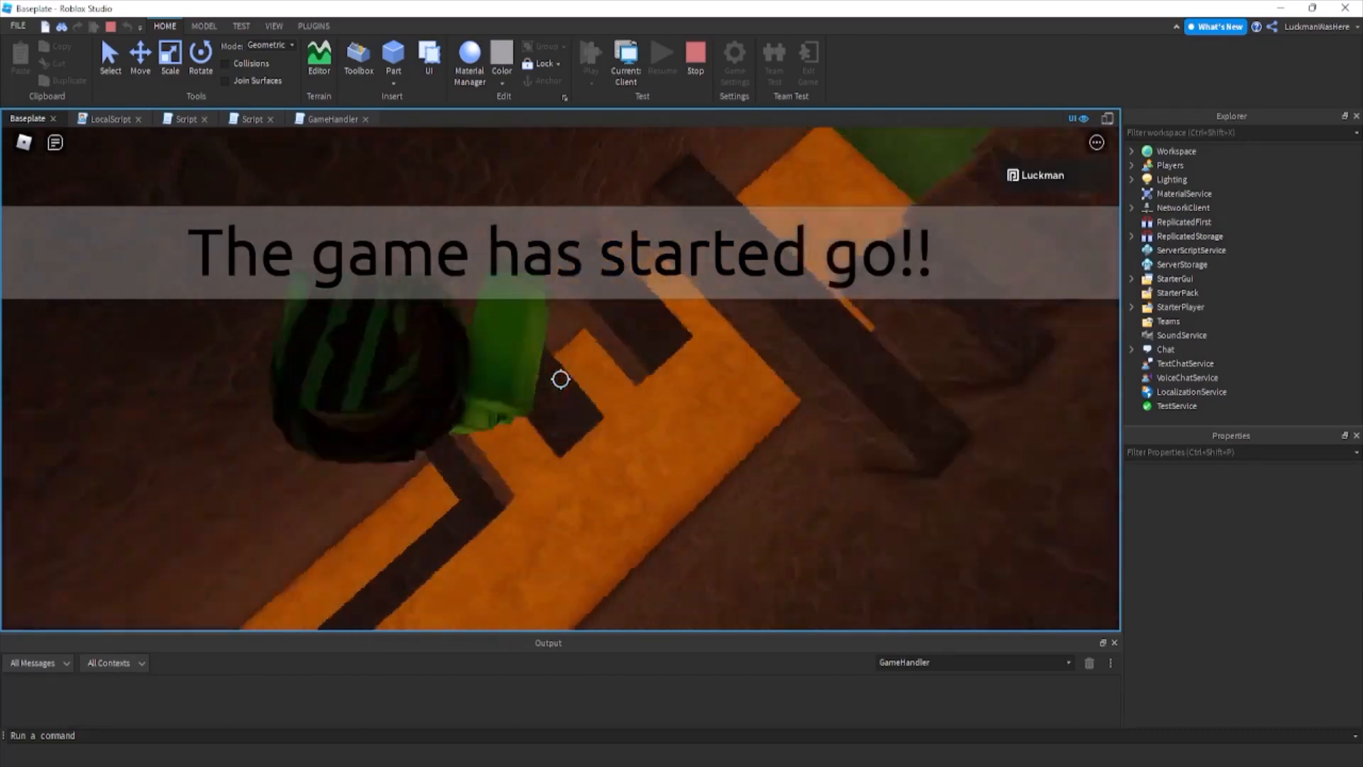
key(w)
key(space)
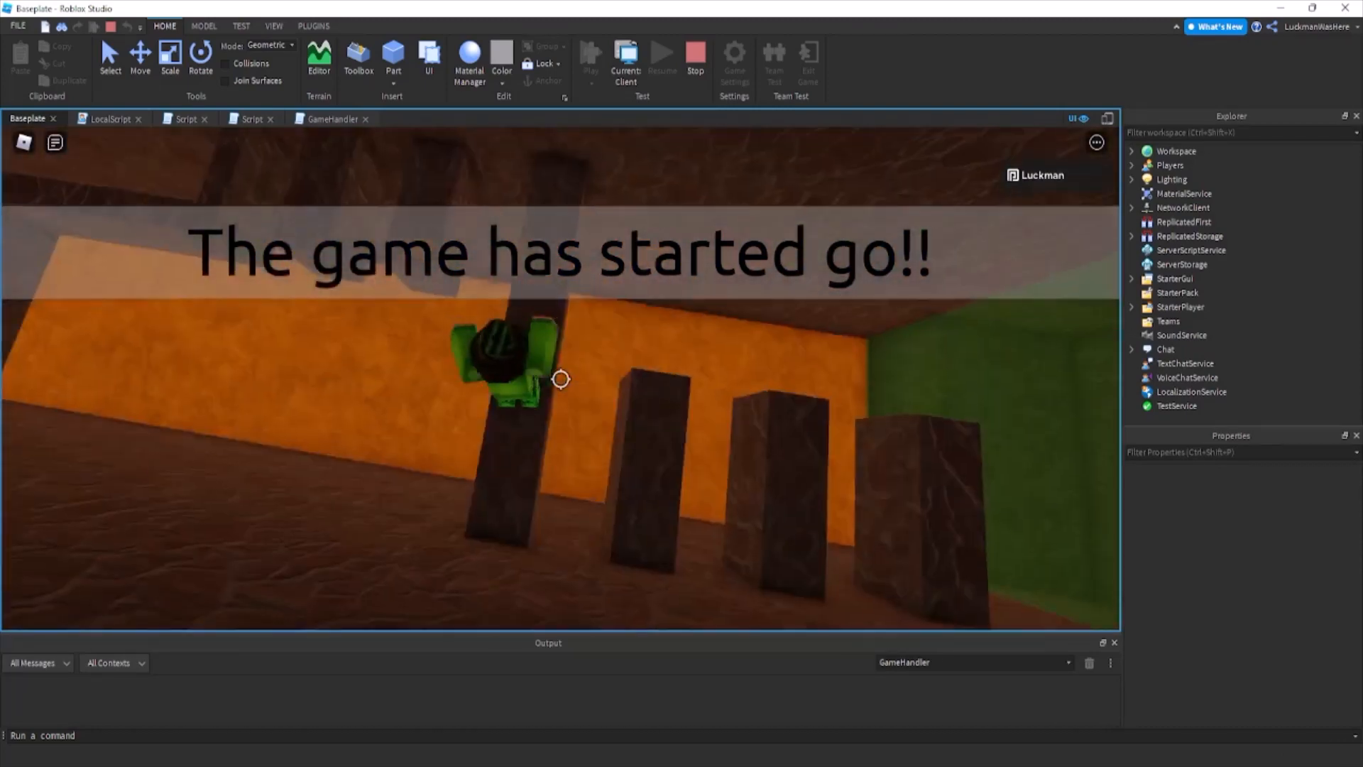
key(w)
key(space)
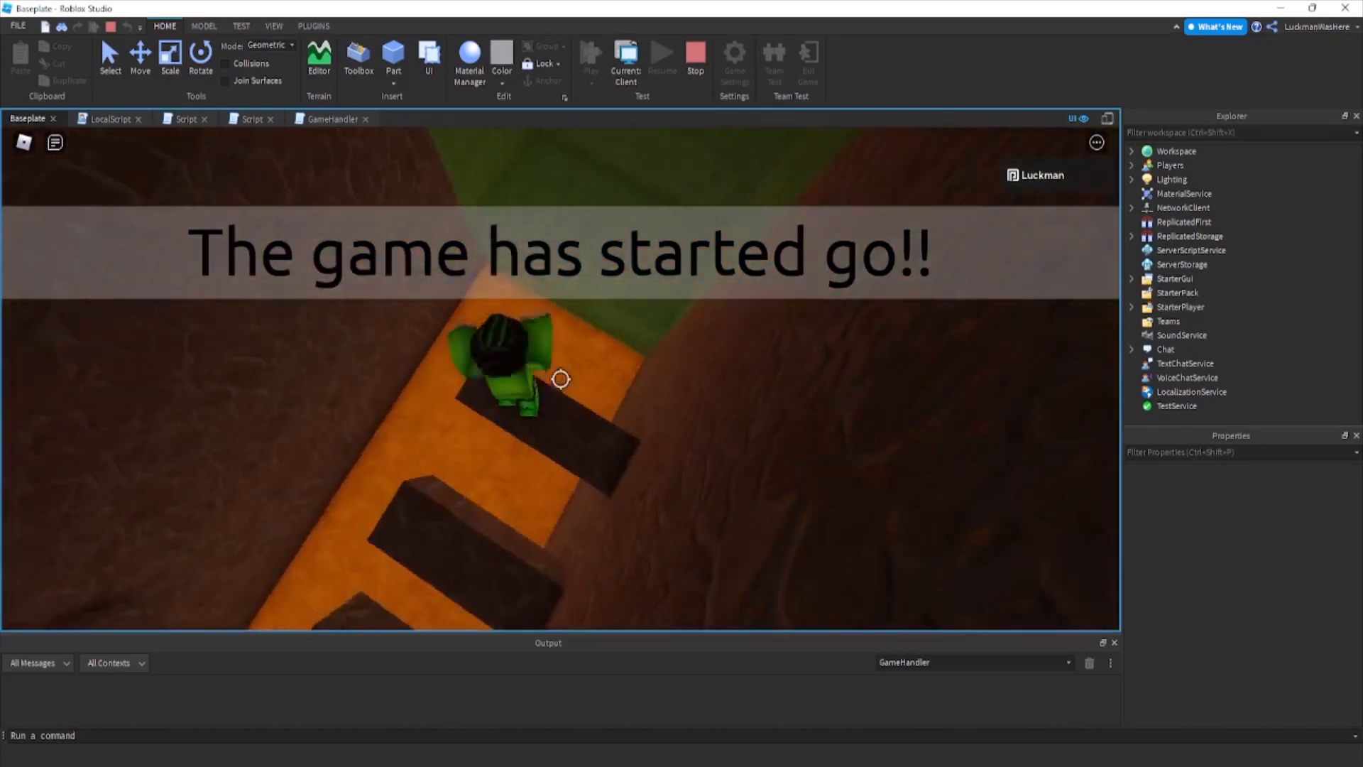
key(w)
Move the character around the lobby during the intermission to check the lobby return and its music.
key(shift)
right_drag(560, 386, 477, 426)
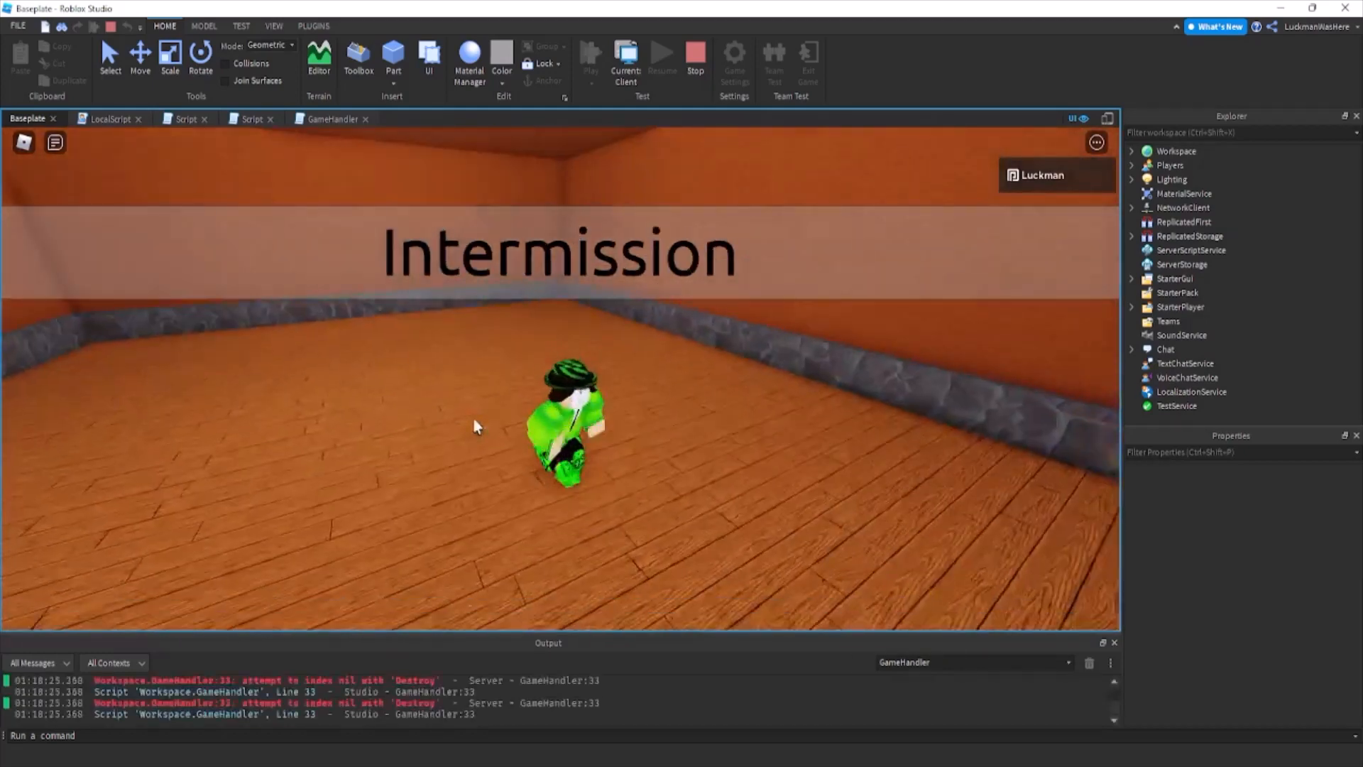
key(a)
key(s)
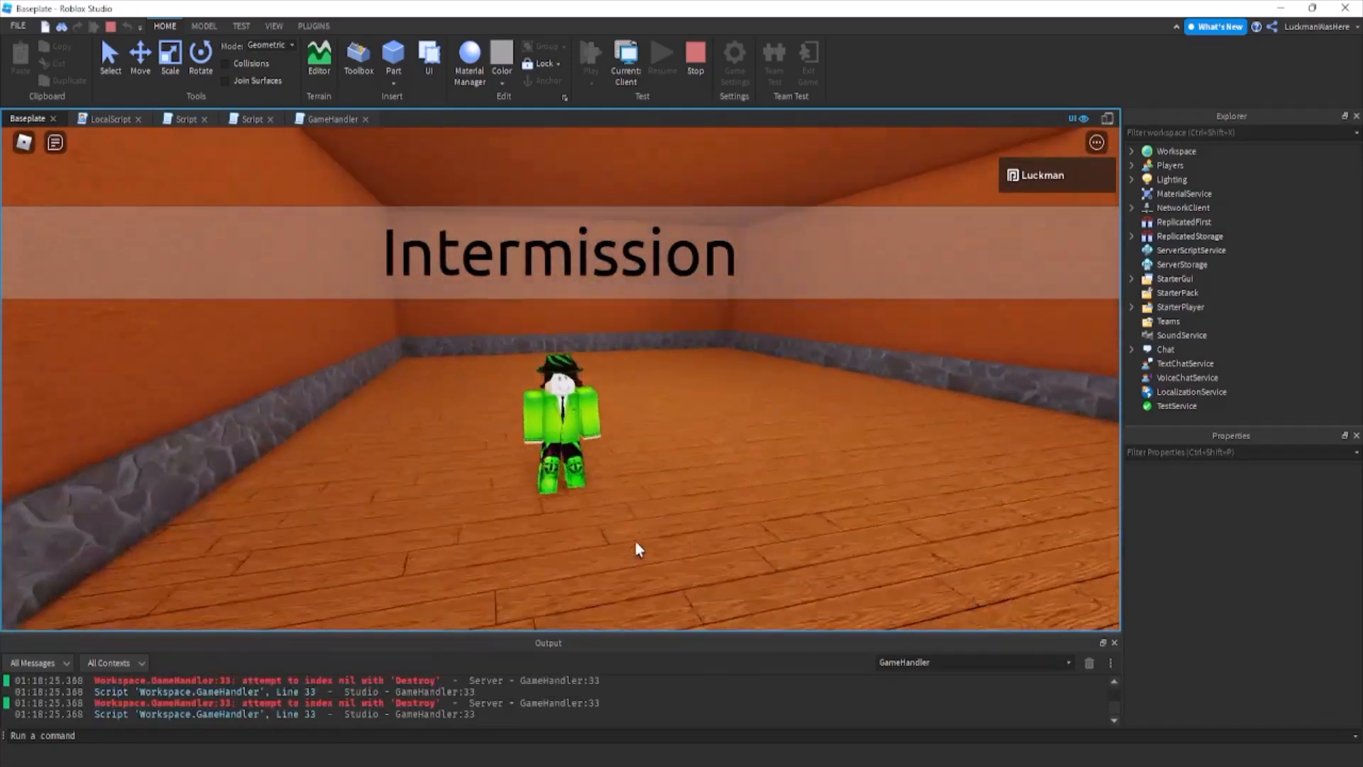
scroll(637, 549, down, 1)
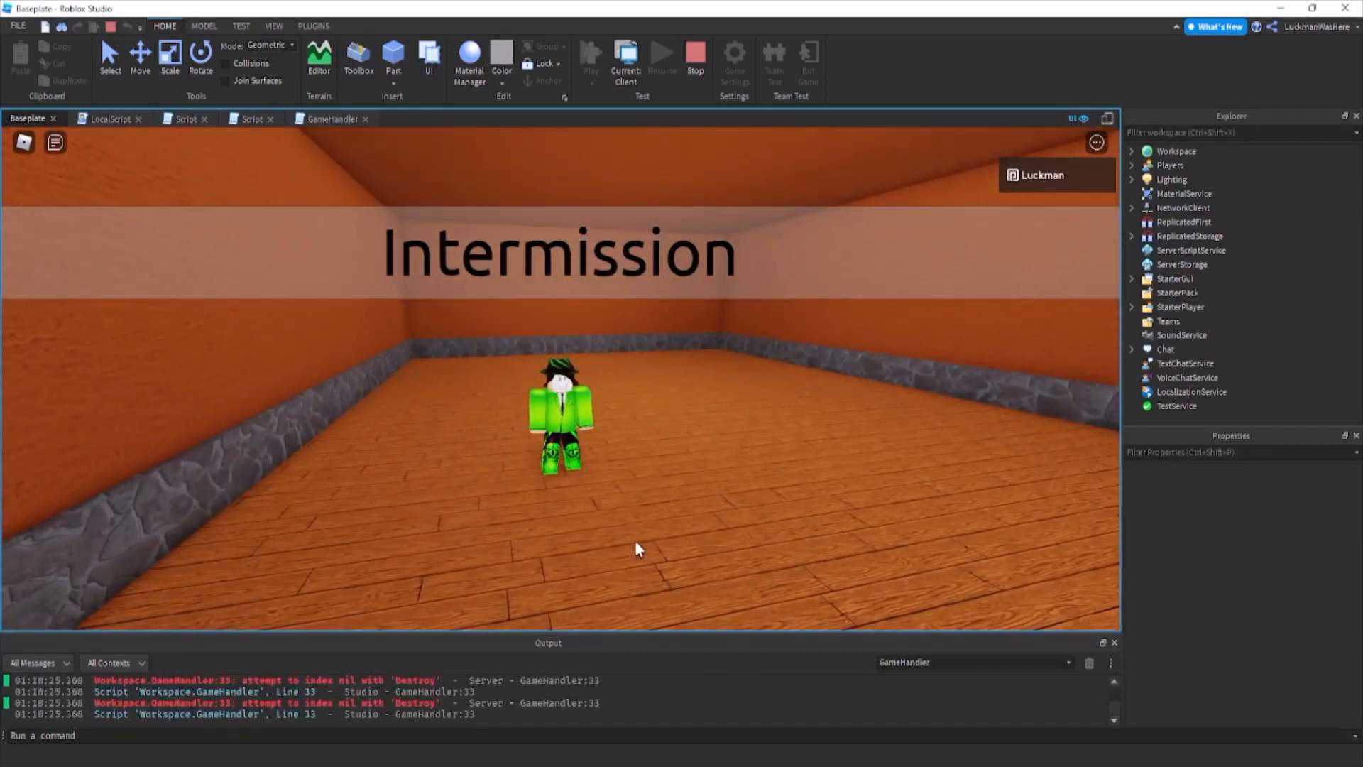